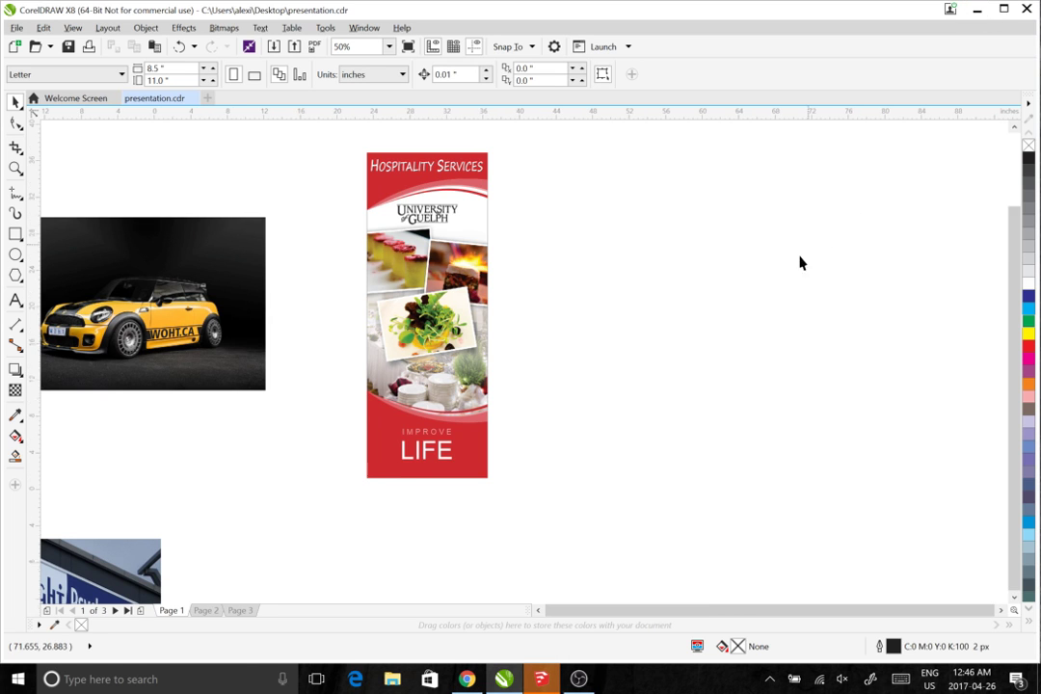
Examine the "A Perfect Combination" heading with the CorelDRAW and SketchUp logos on Page 1
scroll(800, 258, down, 4)
drag(247, 226, 331, 284)
scroll(453, 249, up, 4)
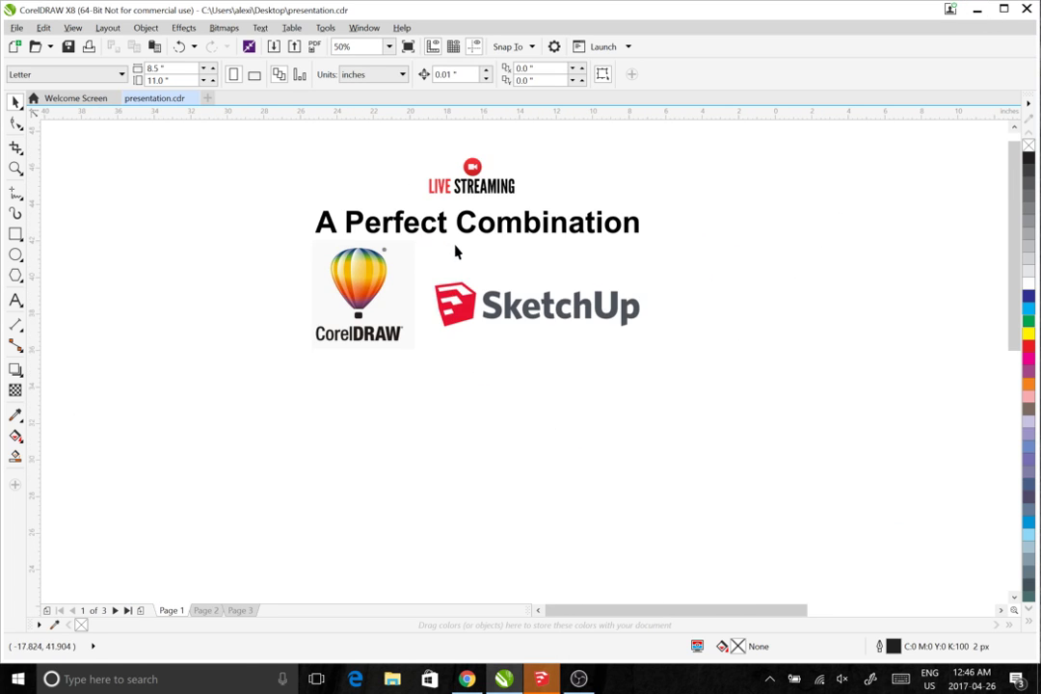
drag(454, 249, 457, 316)
scroll(419, 332, up, 2)
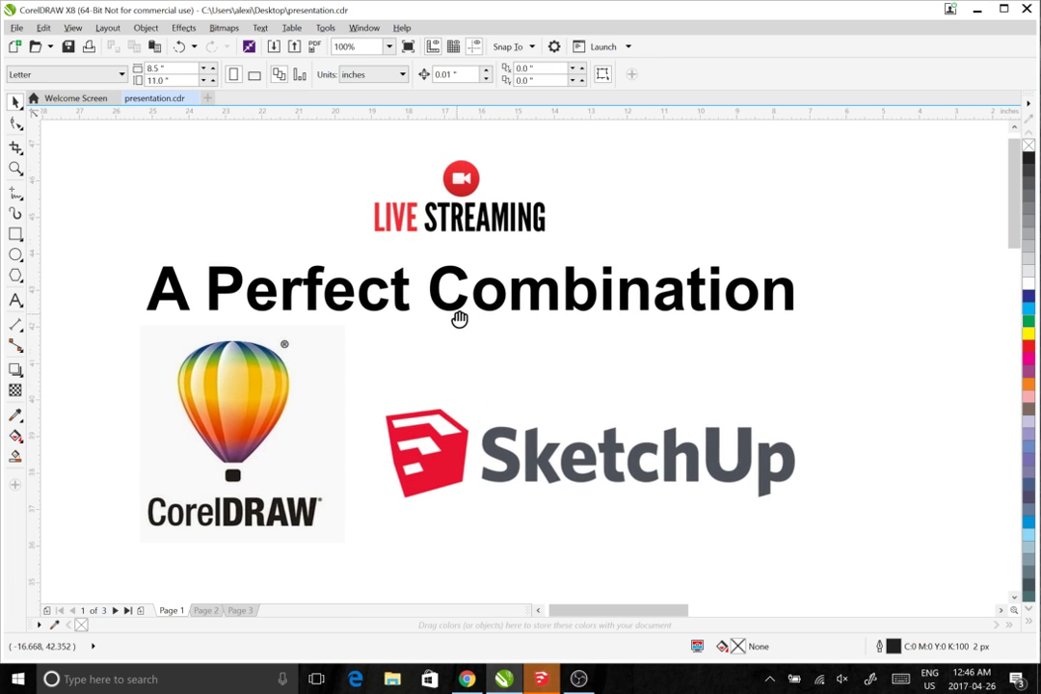
click(212, 176)
click(79, 202)
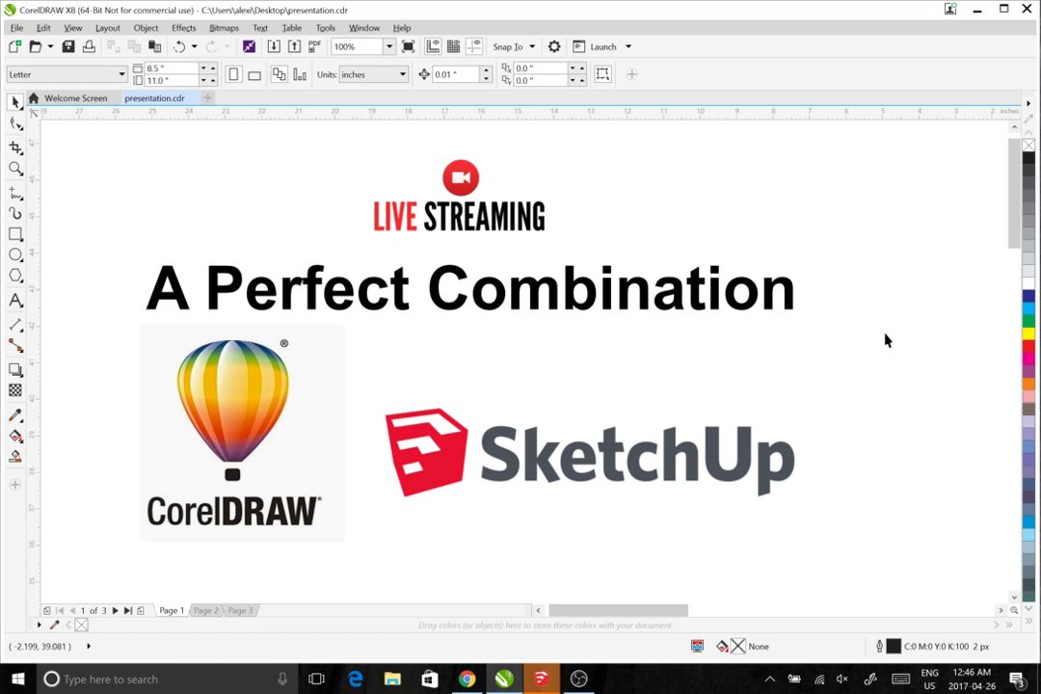
Look over the sample images around the page: car photos, roll-up banner stand, storefront sign and business cards
scroll(858, 327, down, 1)
drag(858, 328, 606, 297)
scroll(606, 297, down, 1)
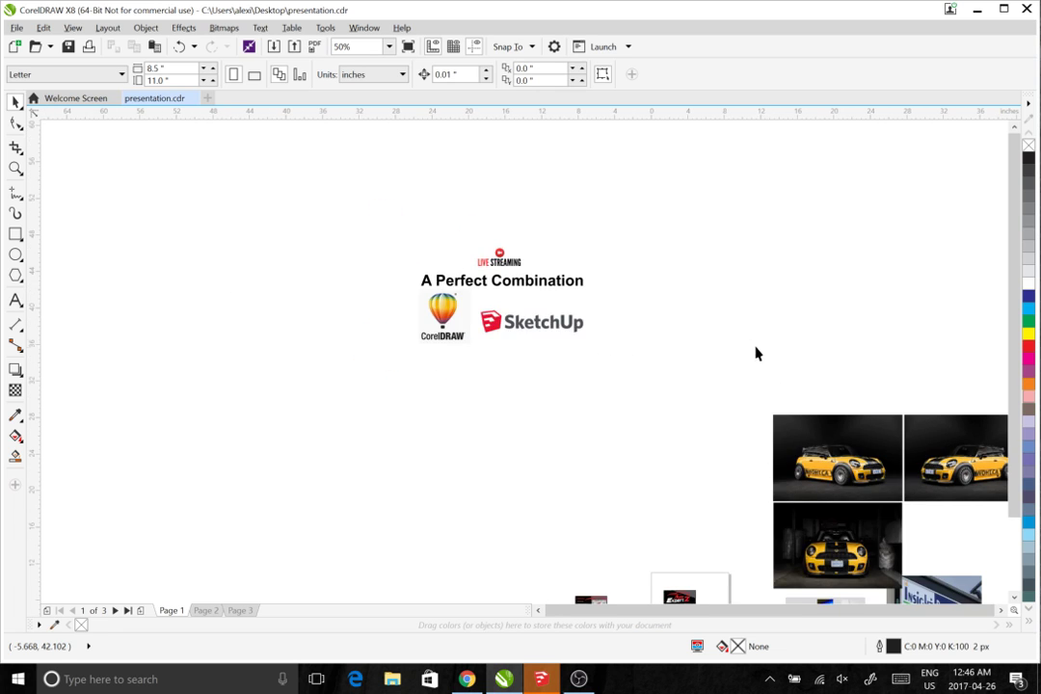
drag(755, 352, 465, 255)
drag(555, 506, 485, 349)
scroll(485, 351, up, 1)
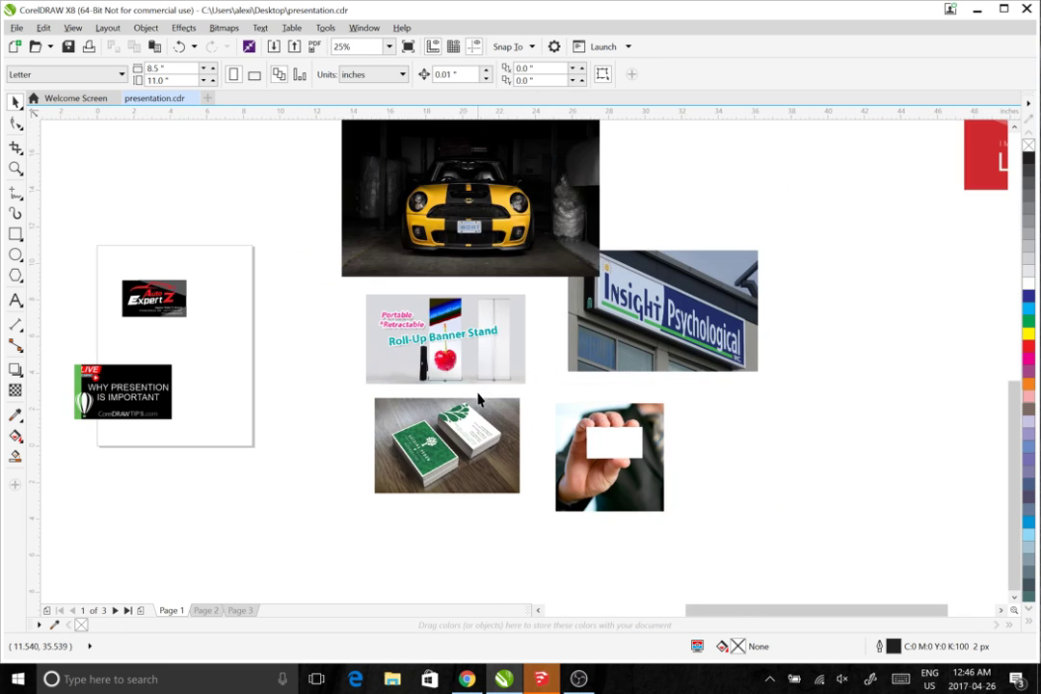
scroll(420, 424, up, 1)
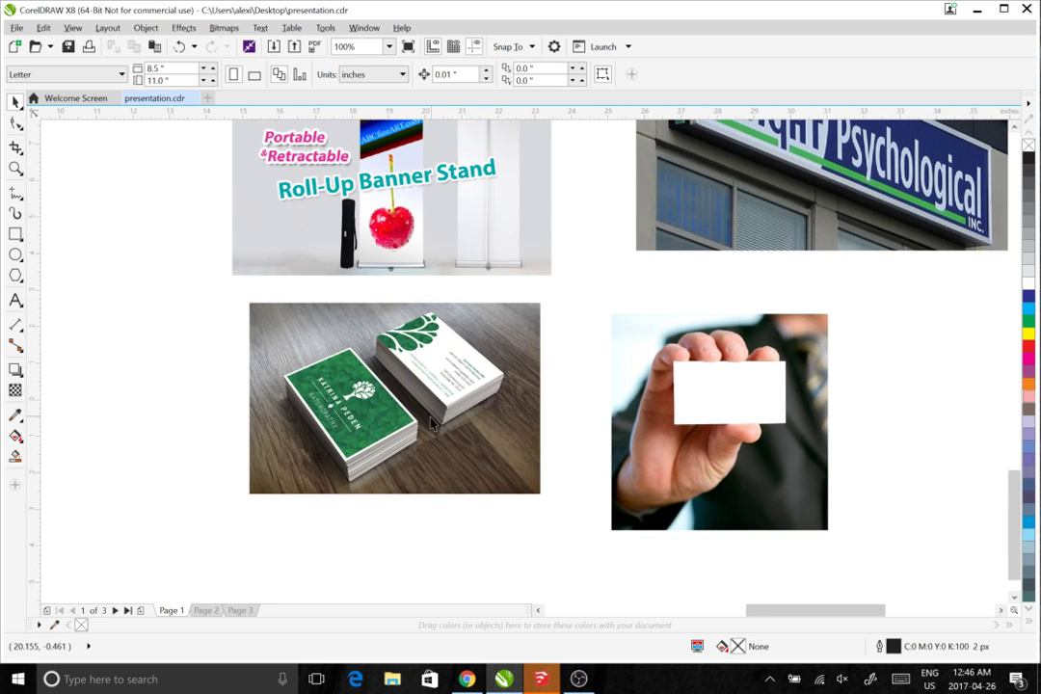
scroll(511, 394, down, 1)
drag(596, 376, 450, 417)
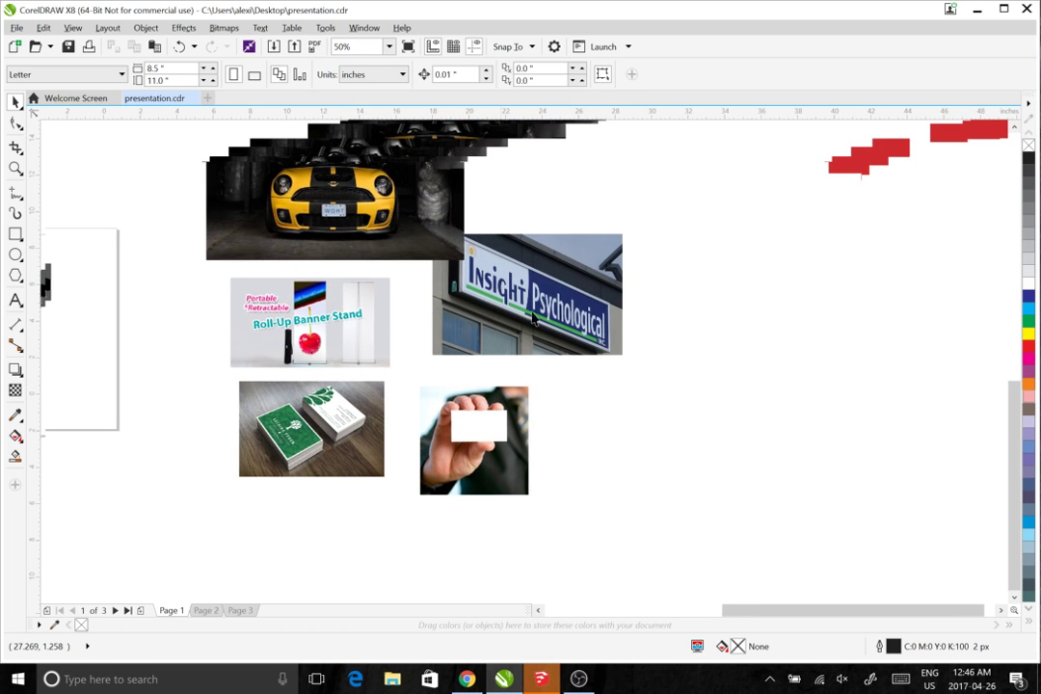
drag(262, 297, 516, 301)
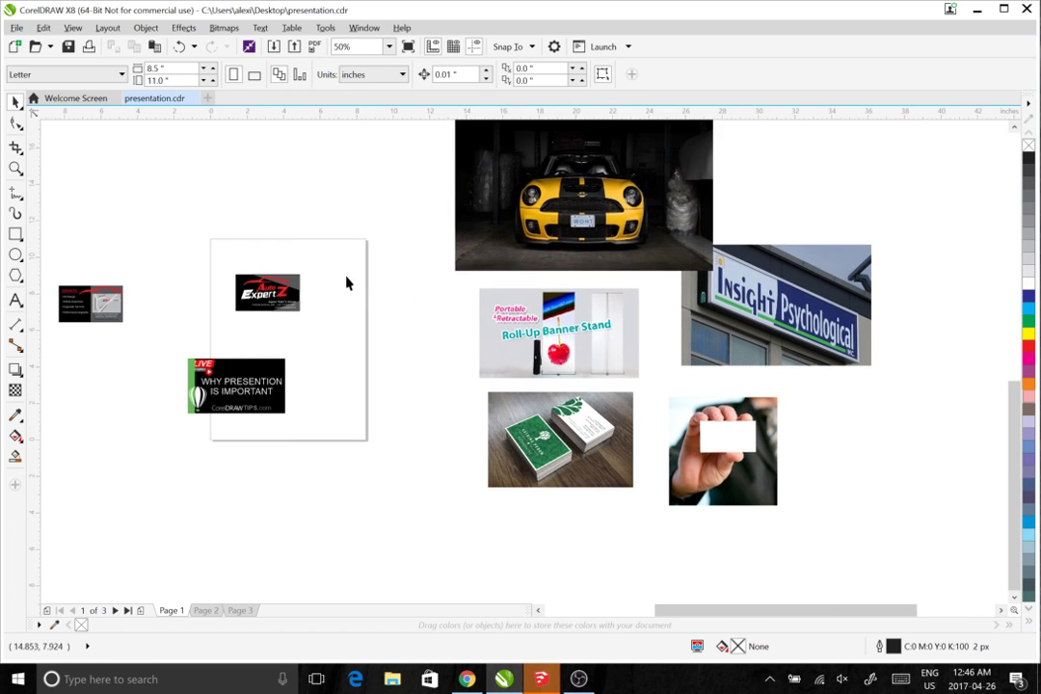
drag(388, 269, 577, 292)
drag(344, 225, 481, 280)
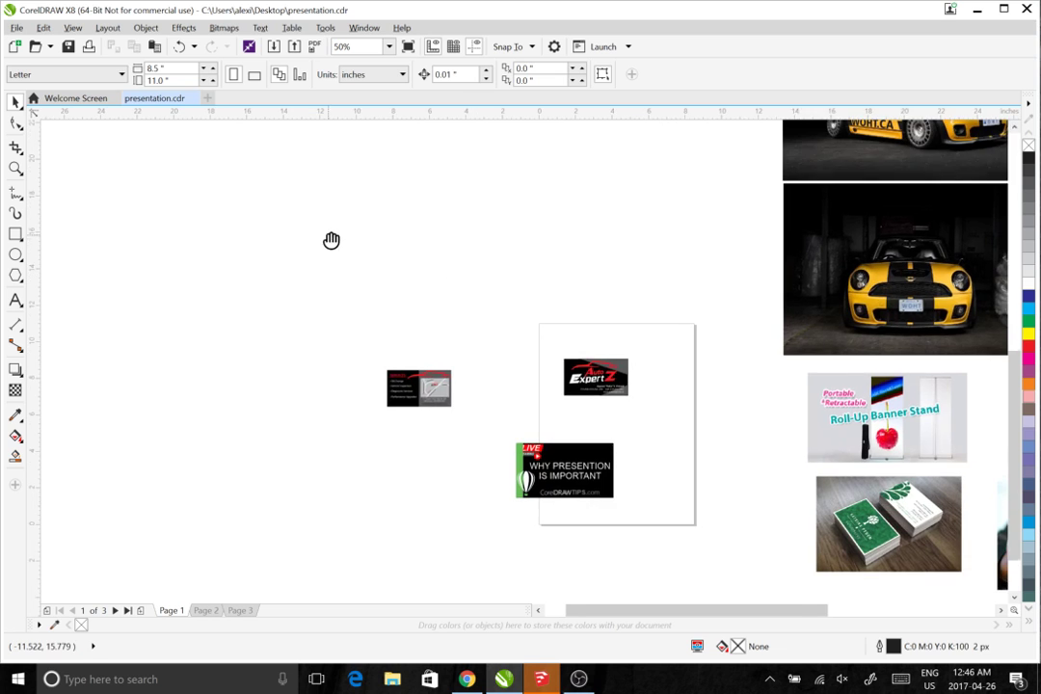
Return to the "A Perfect Combination" heading and view it closely together with the Live Streaming graphic and both logos
drag(300, 209, 418, 293)
scroll(439, 333, down, 1)
drag(439, 333, 461, 391)
drag(435, 261, 460, 340)
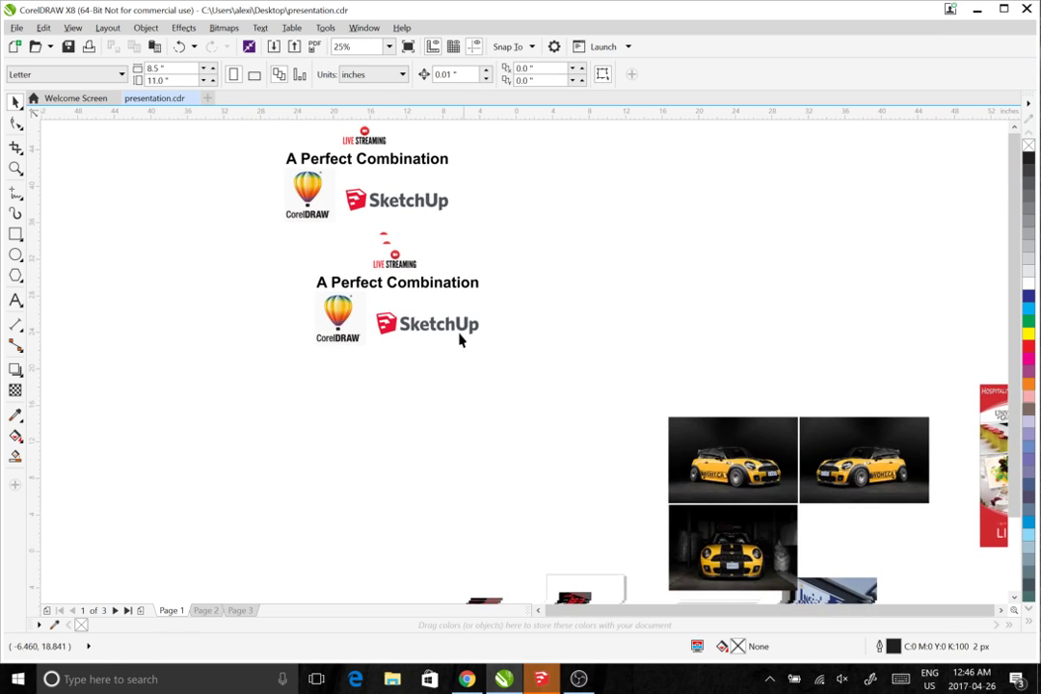
scroll(425, 280, up, 1)
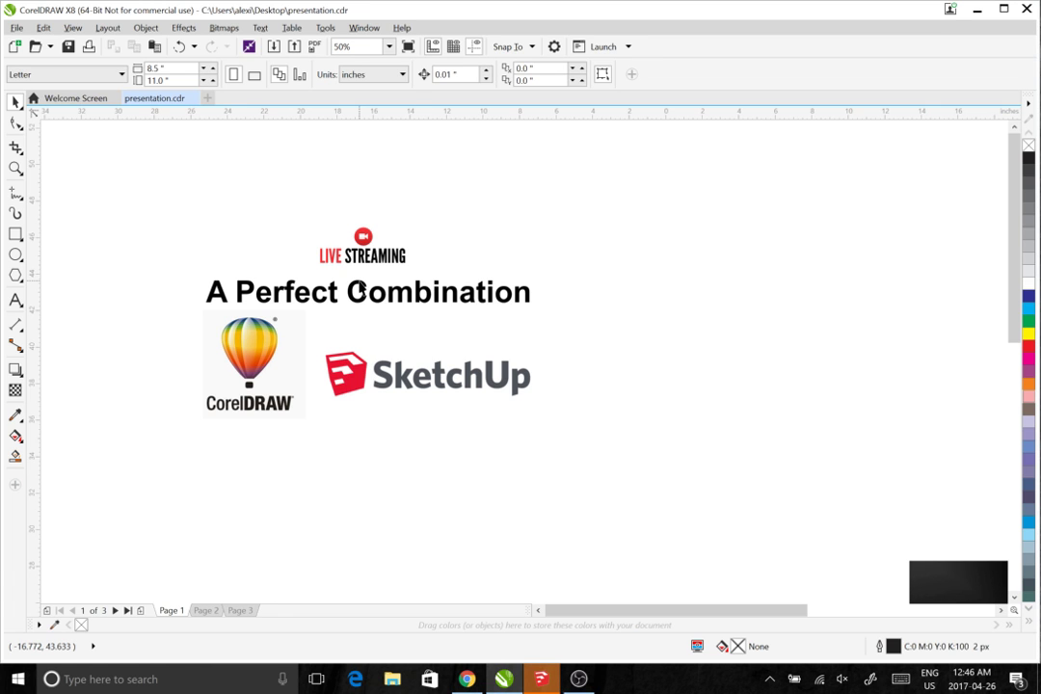
scroll(192, 254, up, 1)
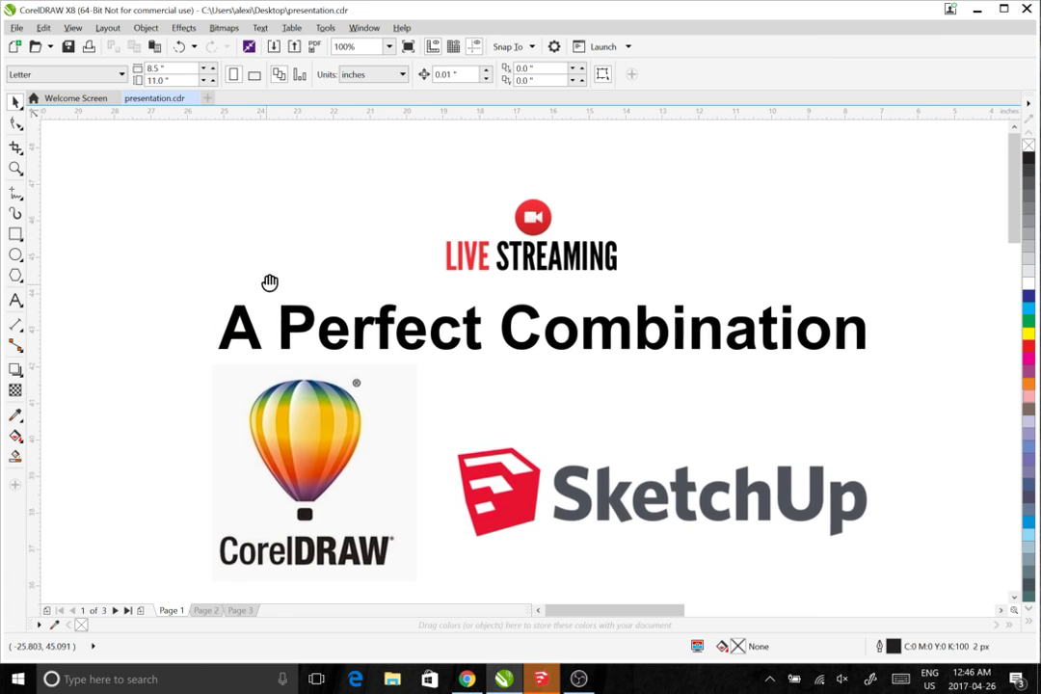
drag(270, 282, 191, 234)
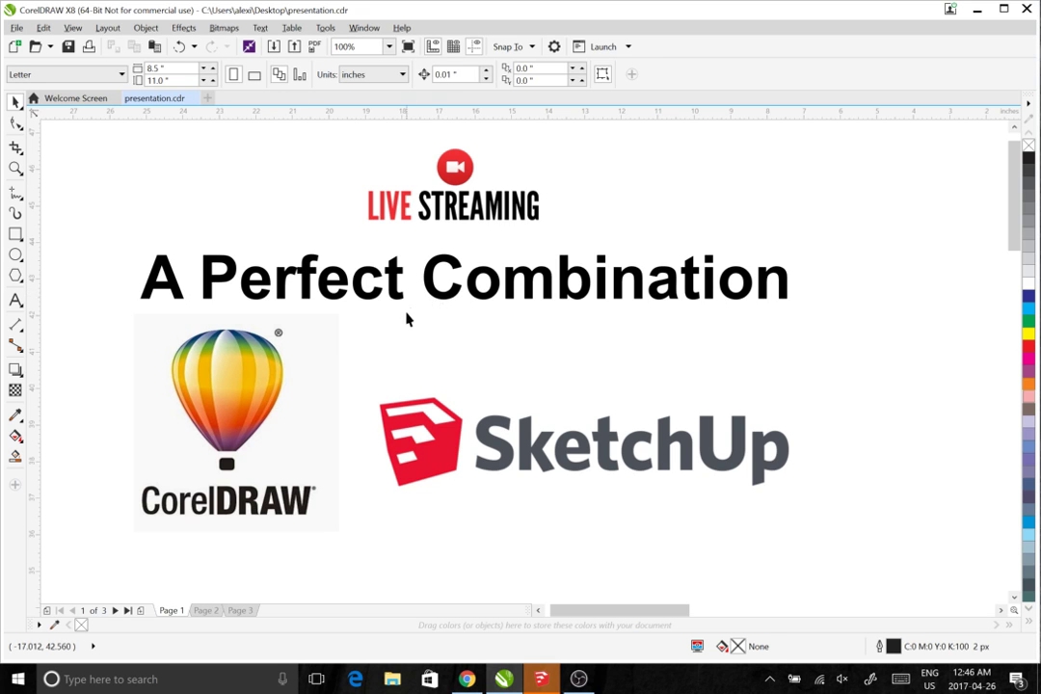
drag(406, 318, 425, 341)
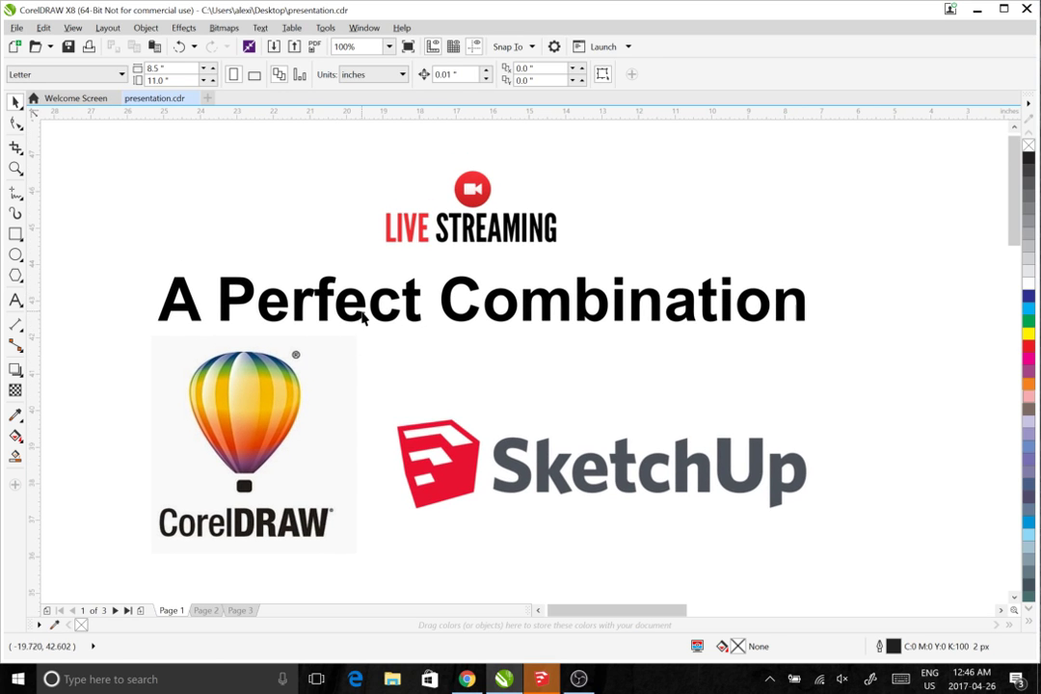
scroll(556, 453, down, 1)
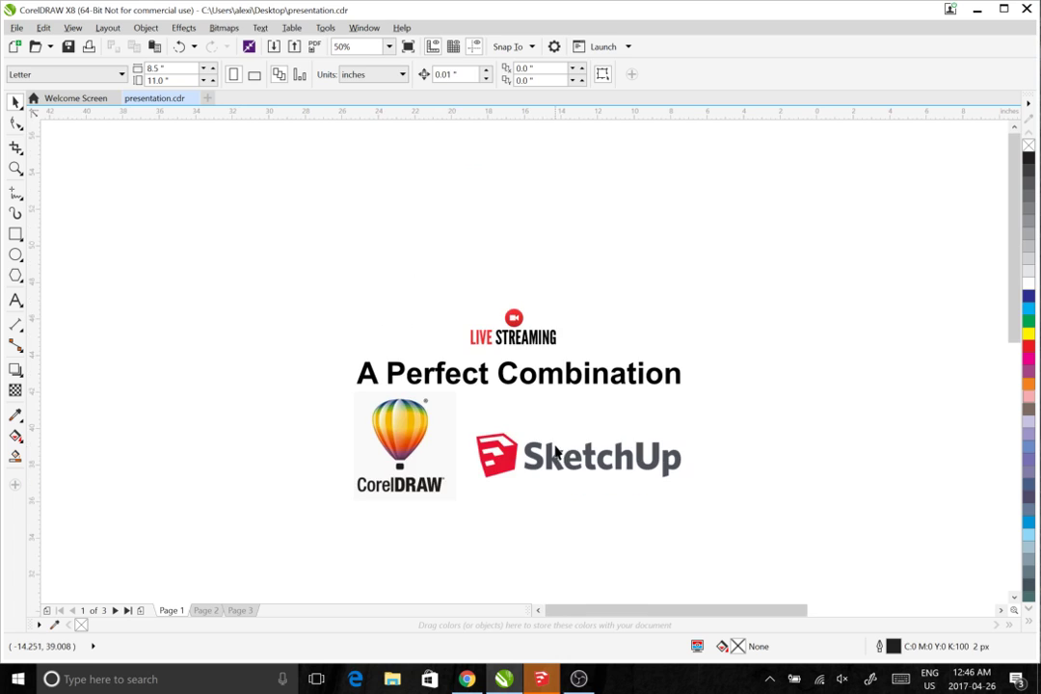
drag(669, 432, 560, 413)
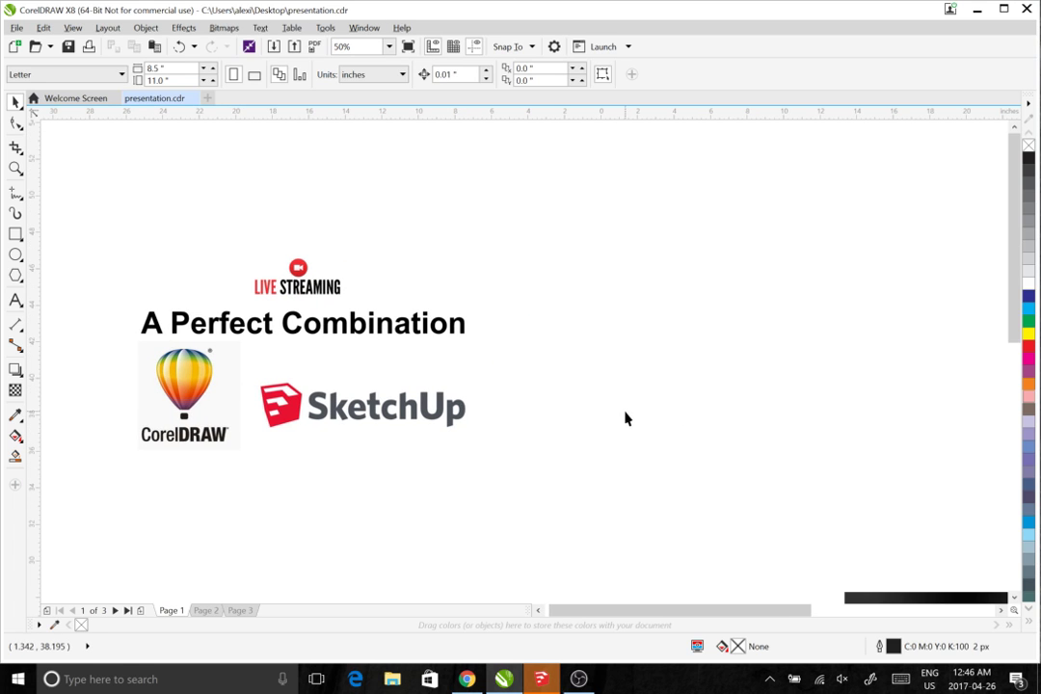
drag(625, 417, 676, 403)
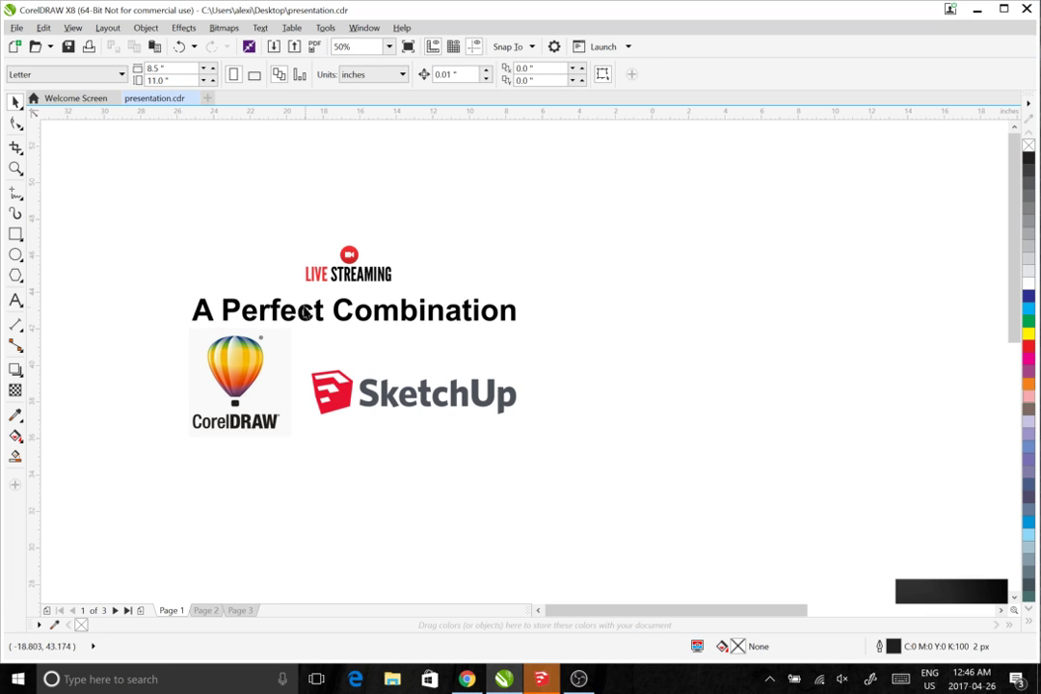
scroll(299, 310, up, 2)
drag(320, 333, 416, 305)
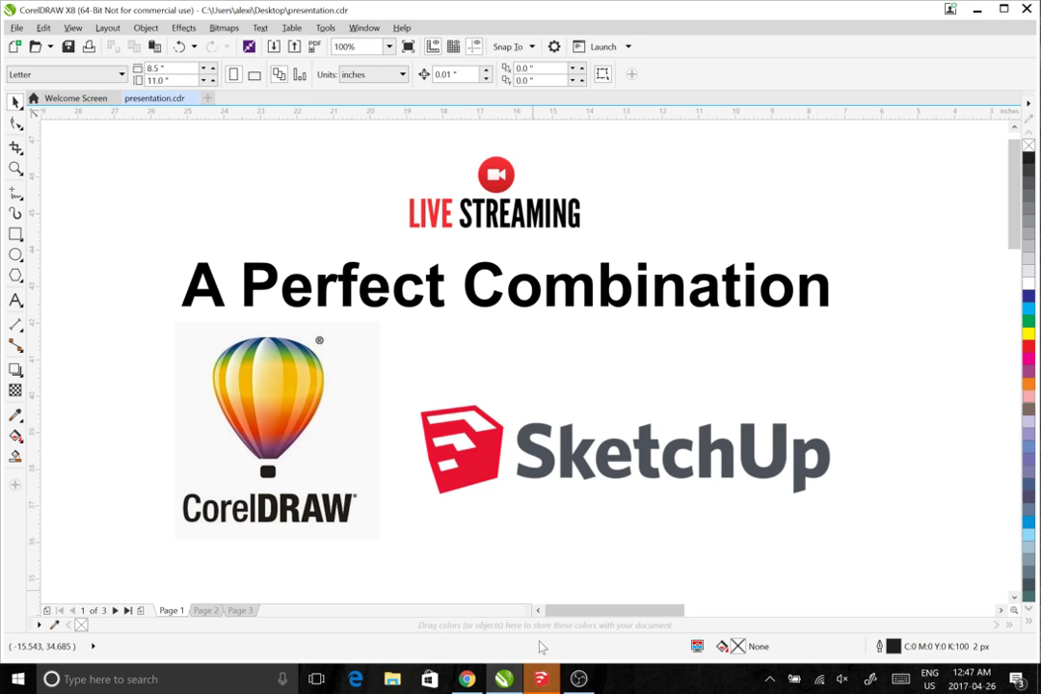
mouse_move(511, 543)
mouse_down()
mouse_move(490, 534)
mouse_move(514, 534)
mouse_up()
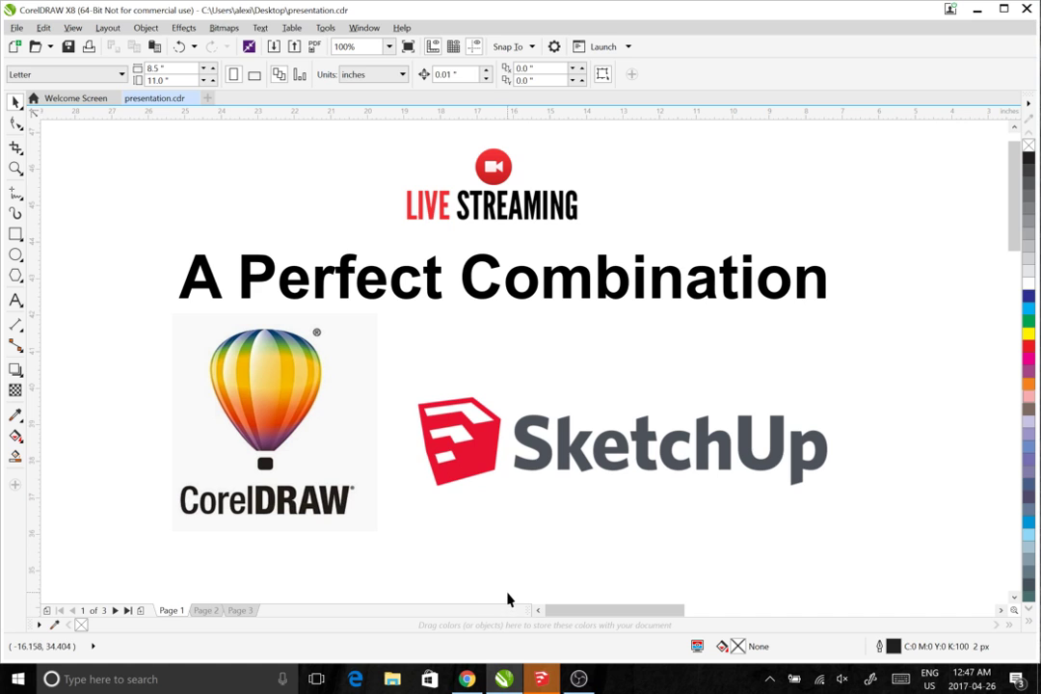
mouse_move(506, 596)
mouse_down()
mouse_move(534, 581)
mouse_move(520, 585)
mouse_up()
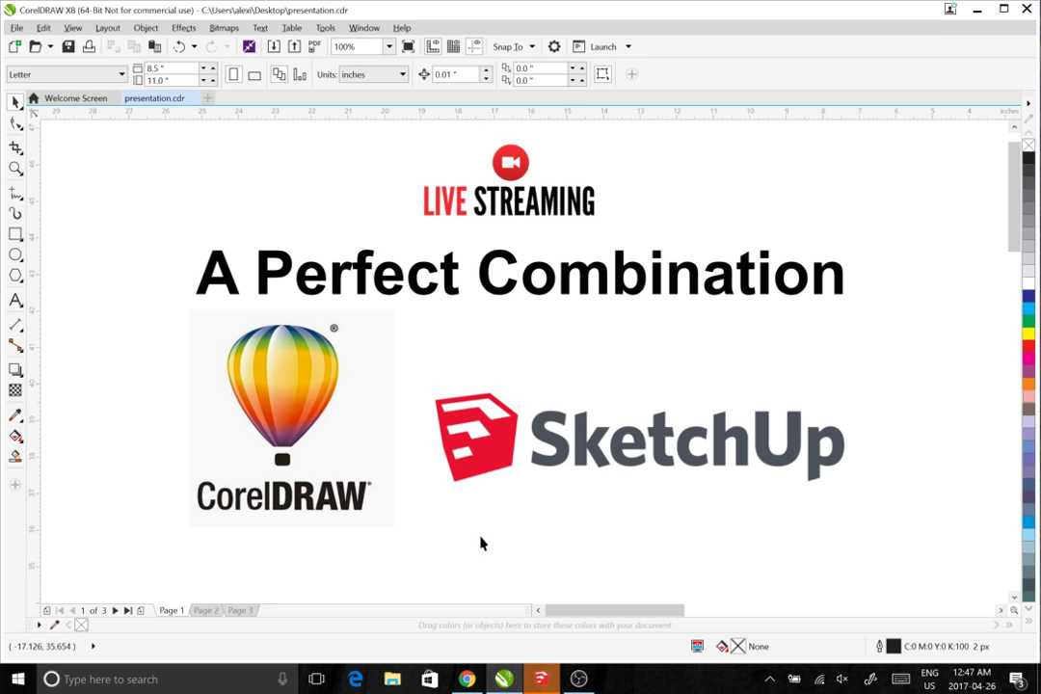
drag(477, 537, 460, 536)
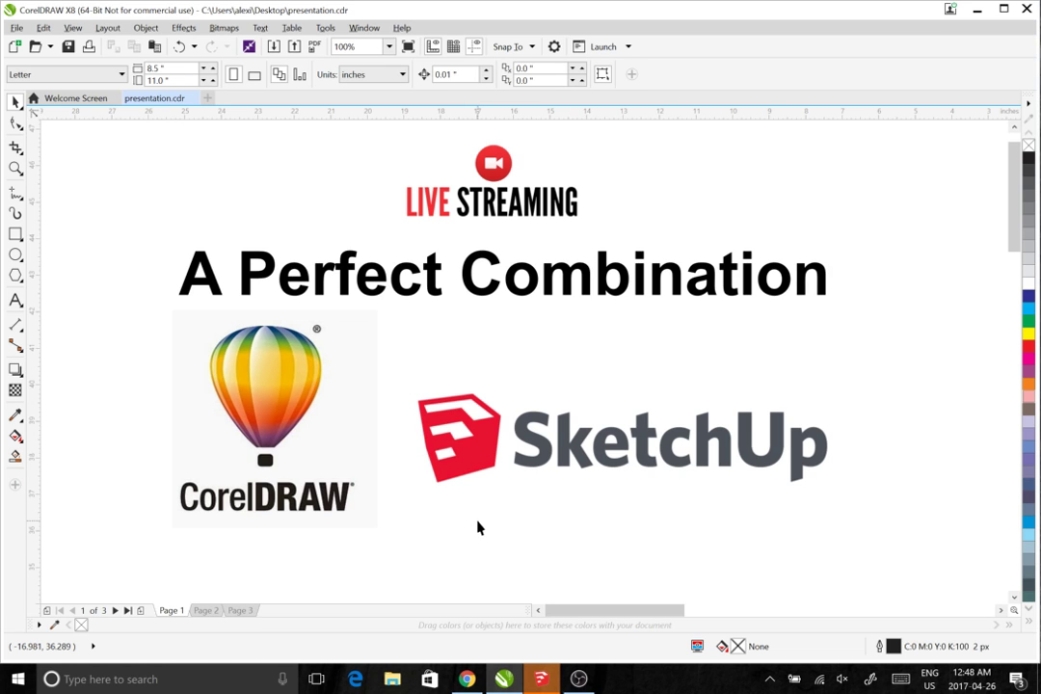
drag(479, 528, 472, 530)
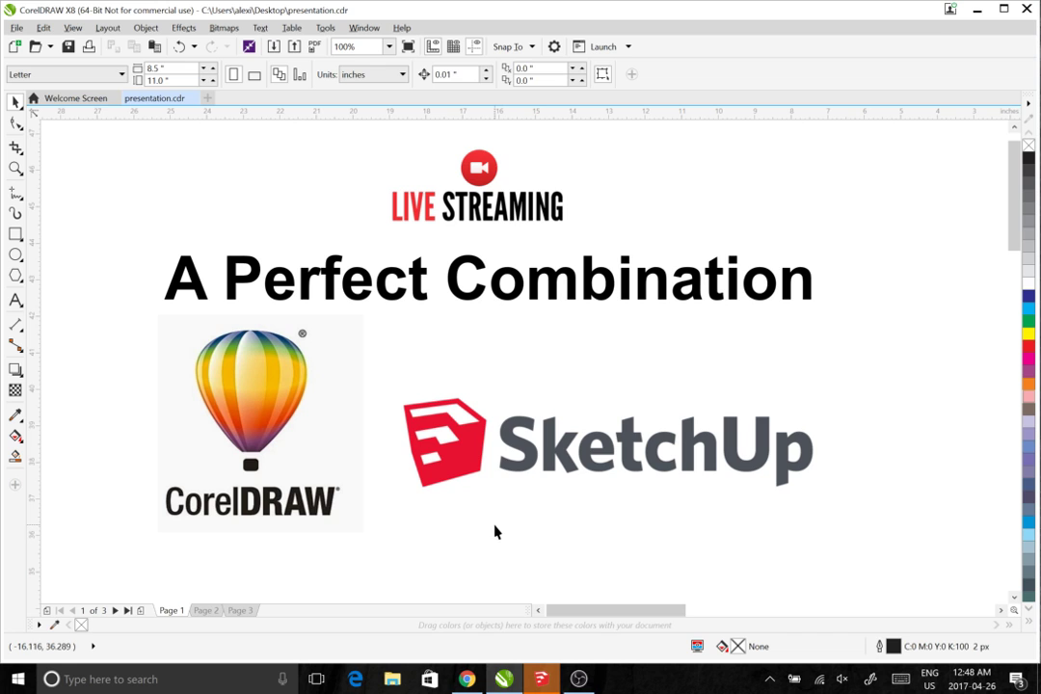
Find the yellow car photos among the sample images and examine the WOHT.CA lettering on the car's side
drag(500, 531, 360, 460)
scroll(520, 533, down, 2)
scroll(583, 514, down, 1)
drag(604, 515, 302, 384)
scroll(649, 514, up, 1)
scroll(648, 514, up, 2)
drag(530, 499, 818, 526)
scroll(697, 499, down, 1)
scroll(535, 478, down, 1)
drag(504, 473, 493, 448)
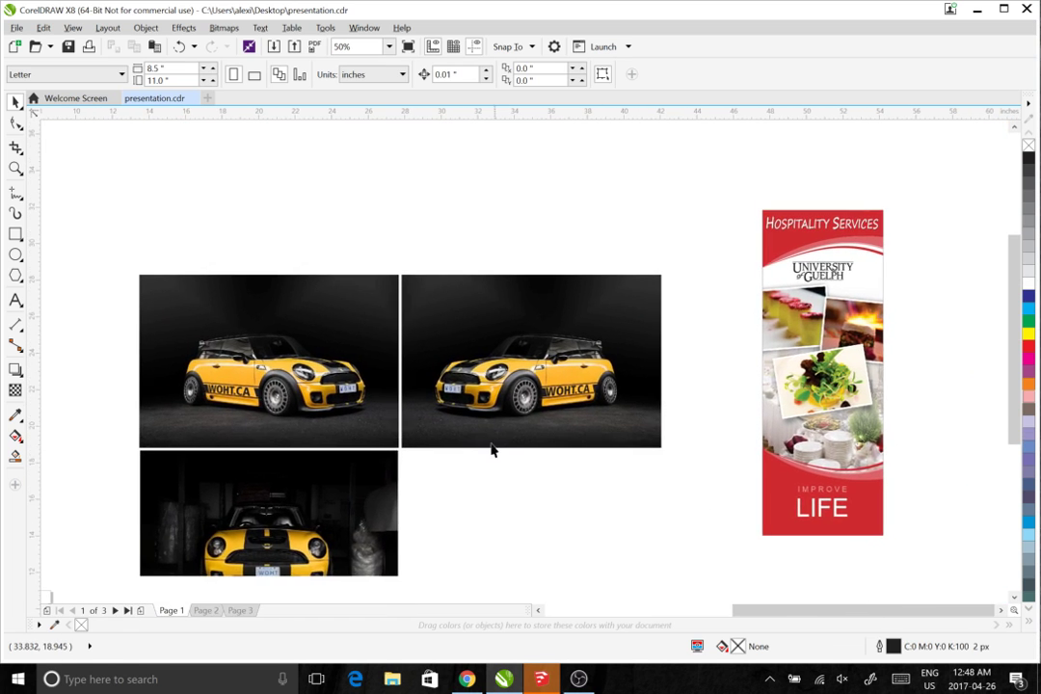
scroll(383, 427, up, 1)
drag(383, 427, 542, 486)
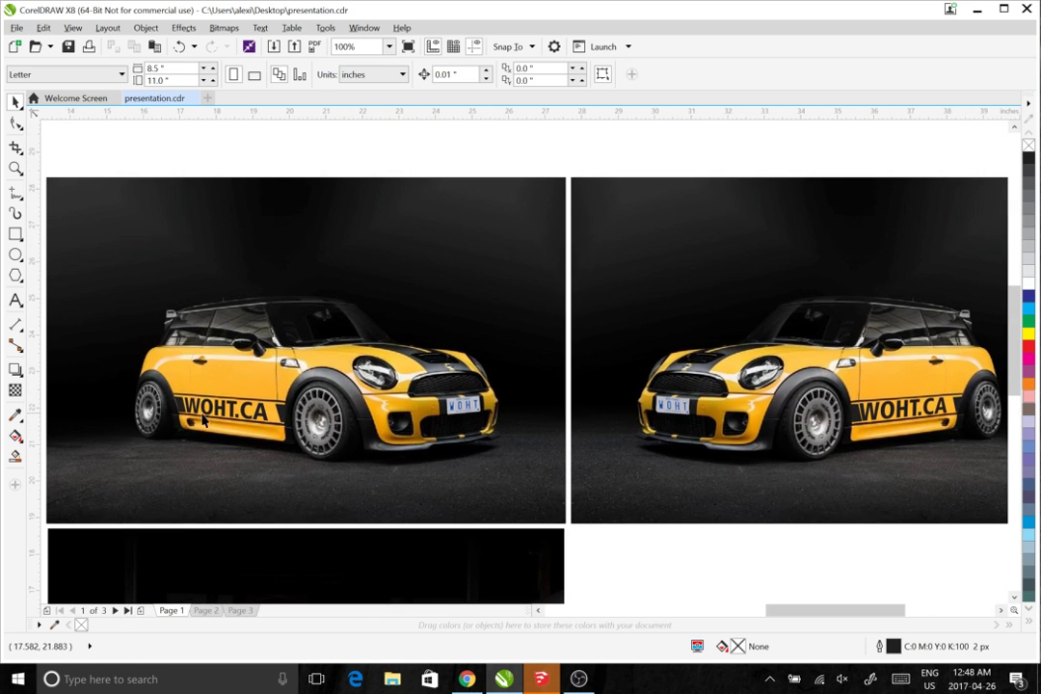
drag(201, 414, 260, 425)
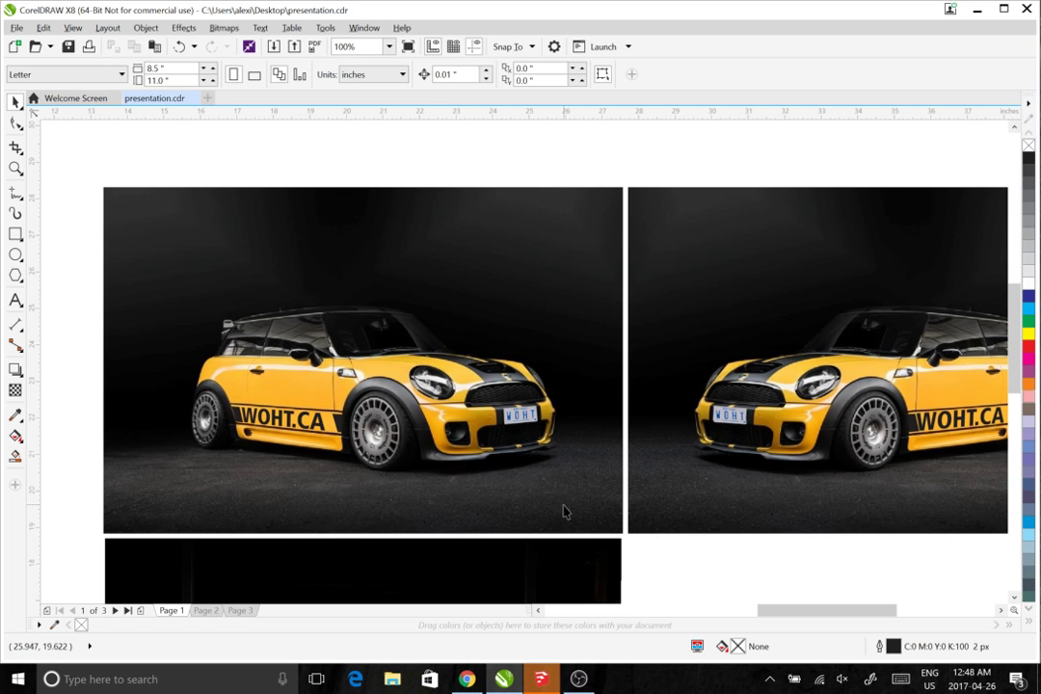
drag(453, 532, 434, 522)
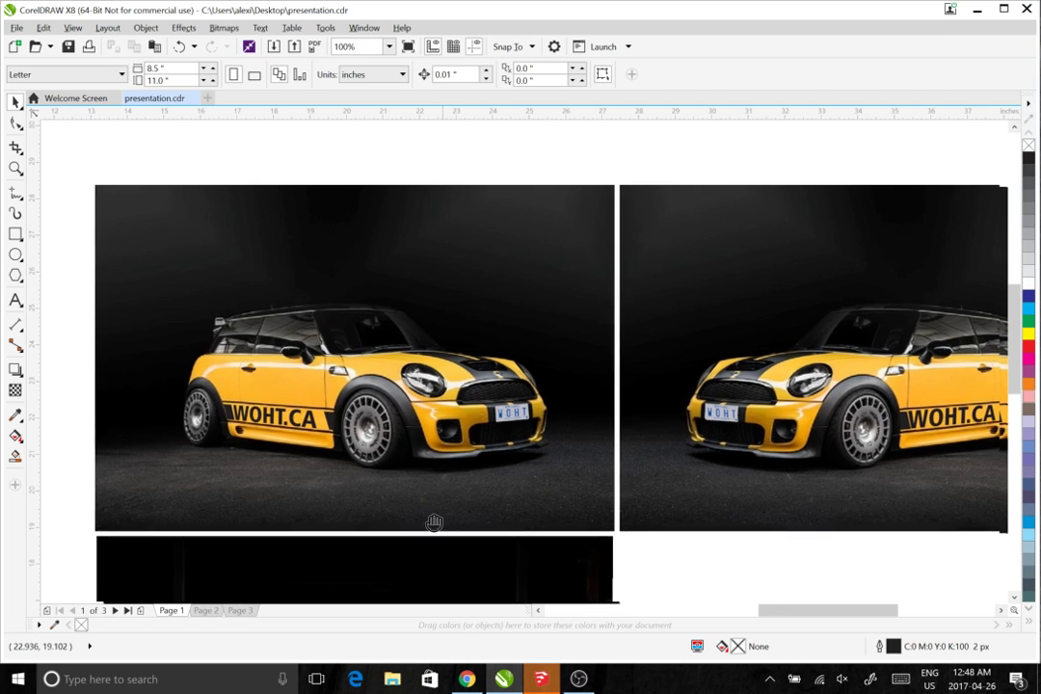
Compare the side and front photos of the yellow car, then view them alongside the Hospitality Services banner
scroll(442, 514, down, 1)
scroll(600, 558, down, 1)
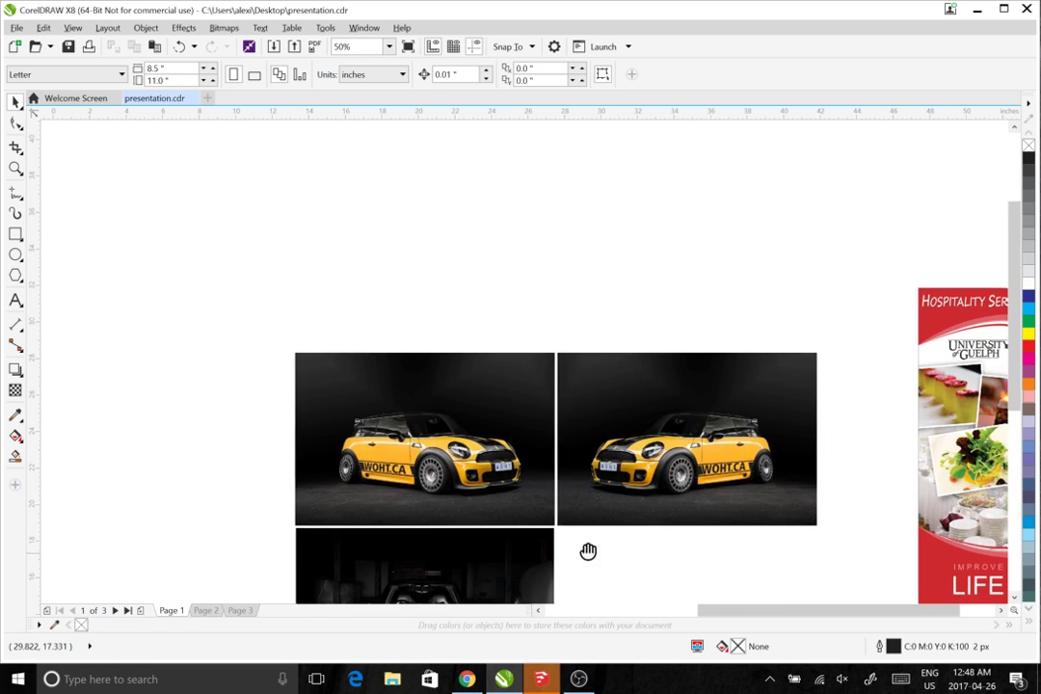
drag(588, 551, 364, 481)
scroll(193, 403, up, 1)
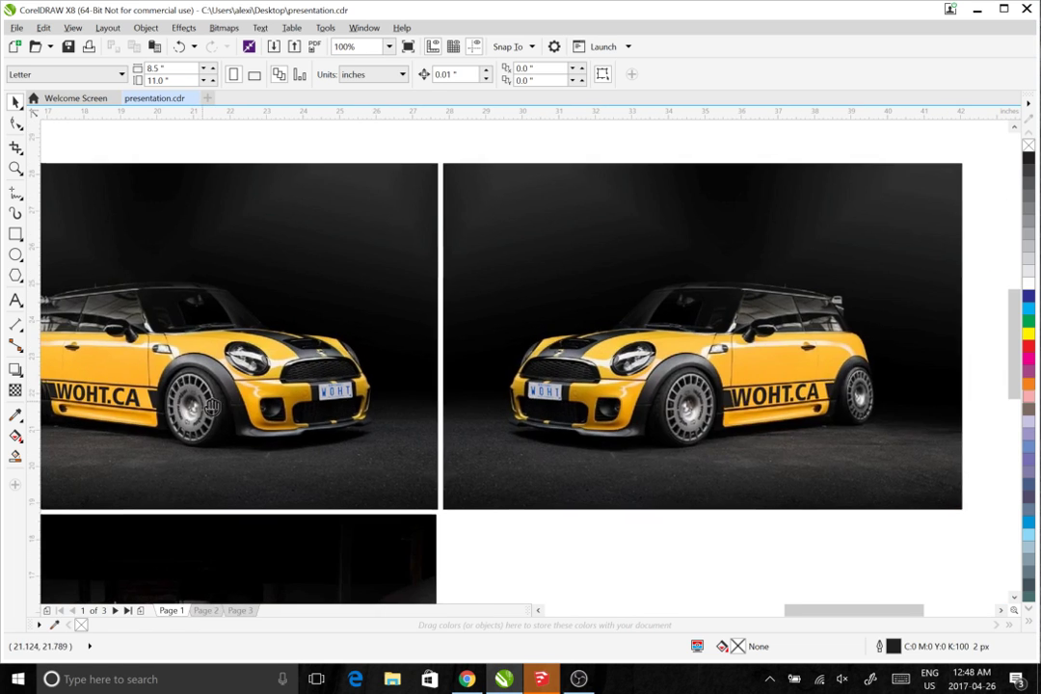
drag(211, 406, 380, 412)
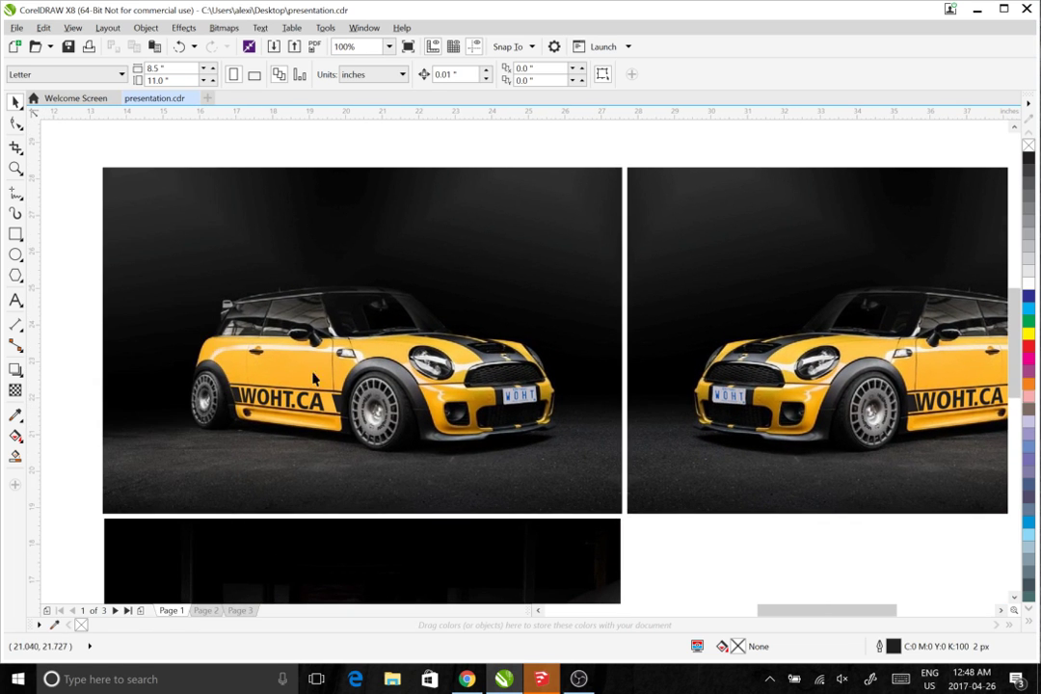
drag(487, 490, 368, 400)
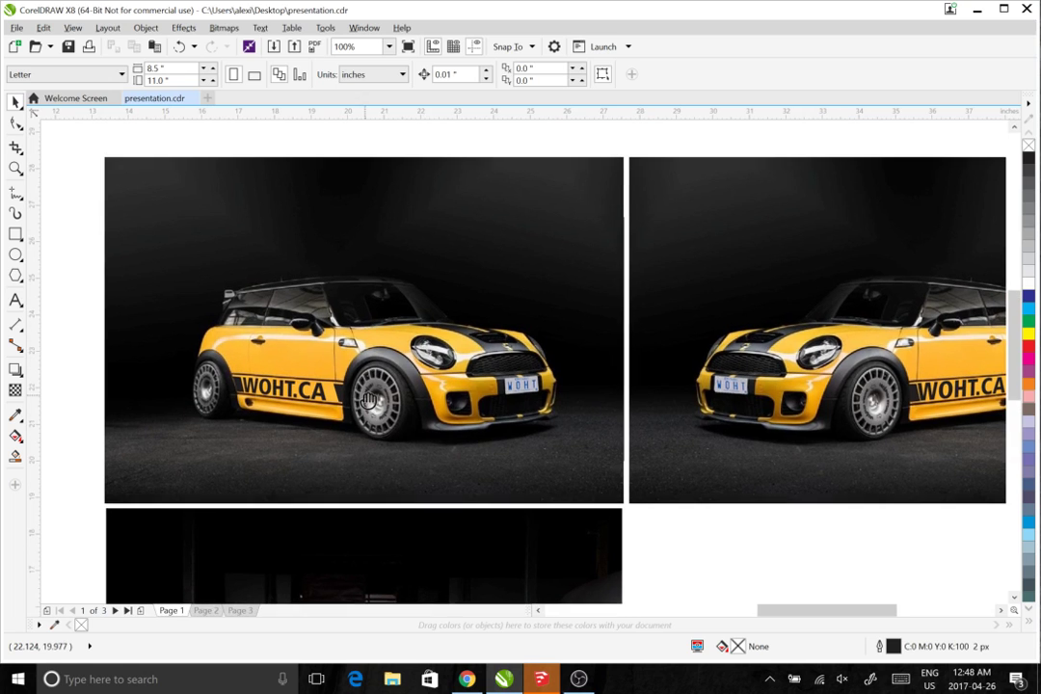
drag(515, 451, 256, 460)
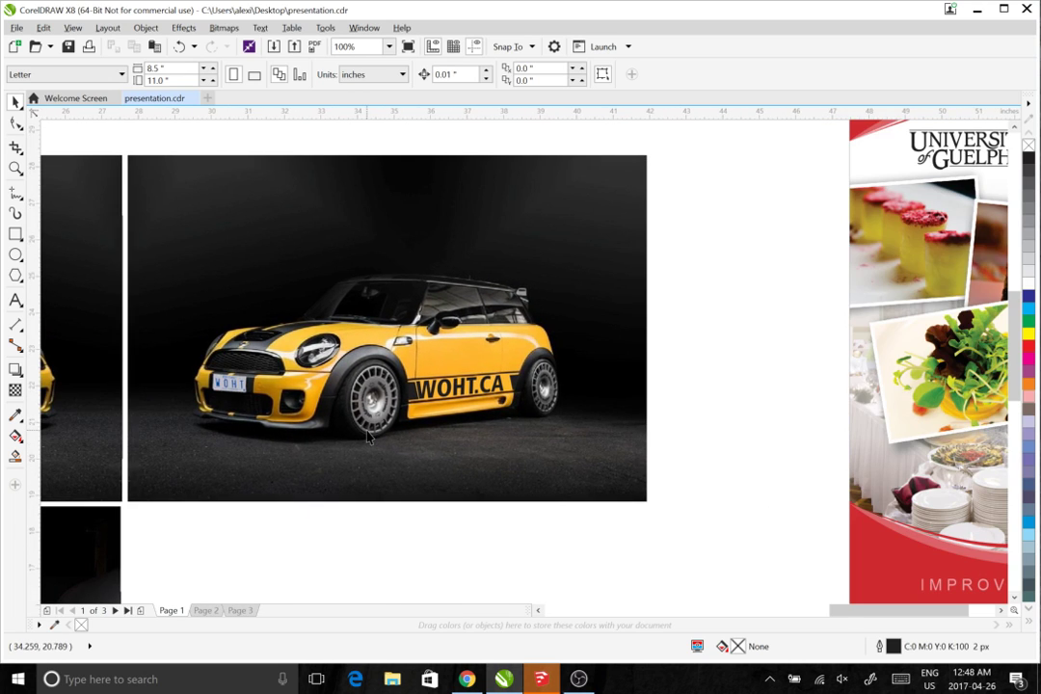
drag(297, 424, 603, 386)
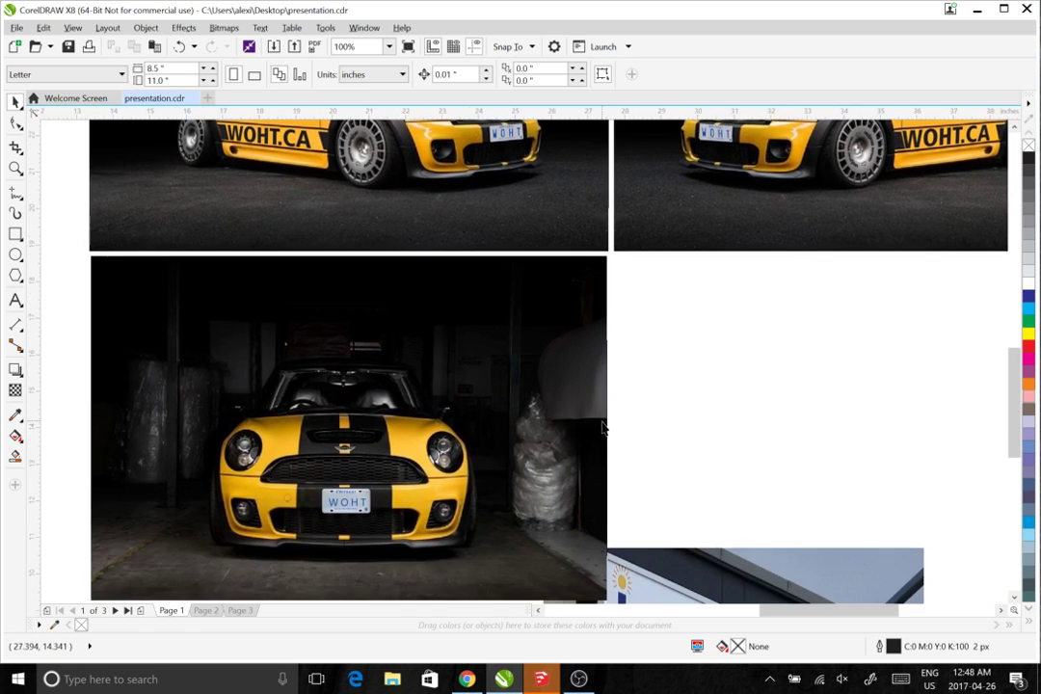
drag(611, 518, 442, 443)
scroll(464, 439, down, 2)
drag(548, 442, 531, 454)
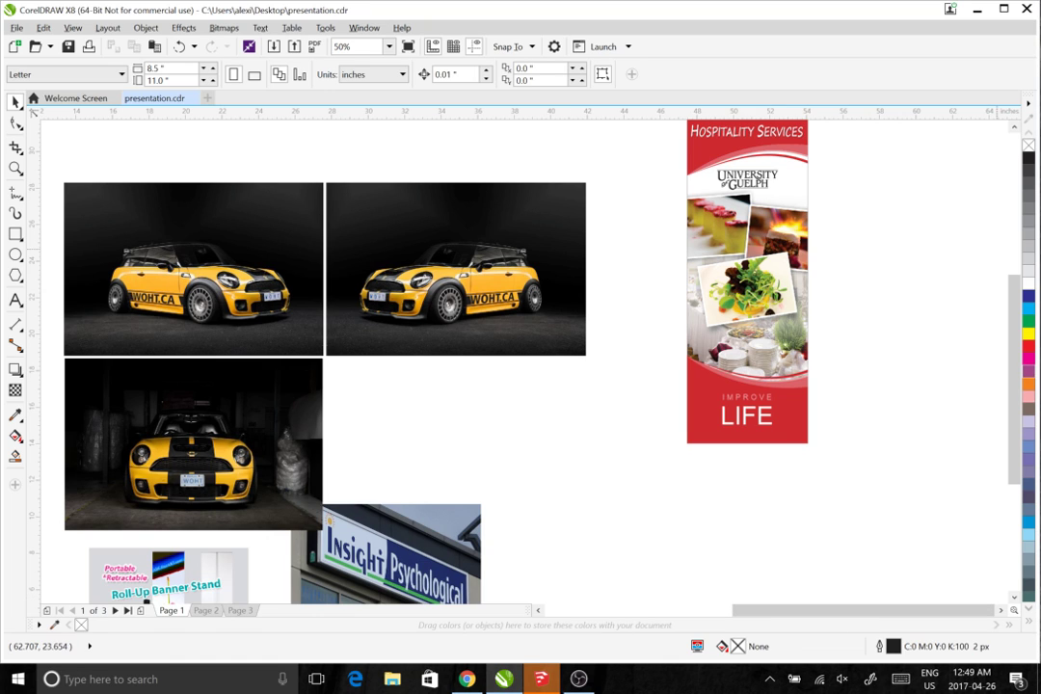
Switch to SketchUp Pro 2017 and bring up its welcome window
key(alt+Tab)
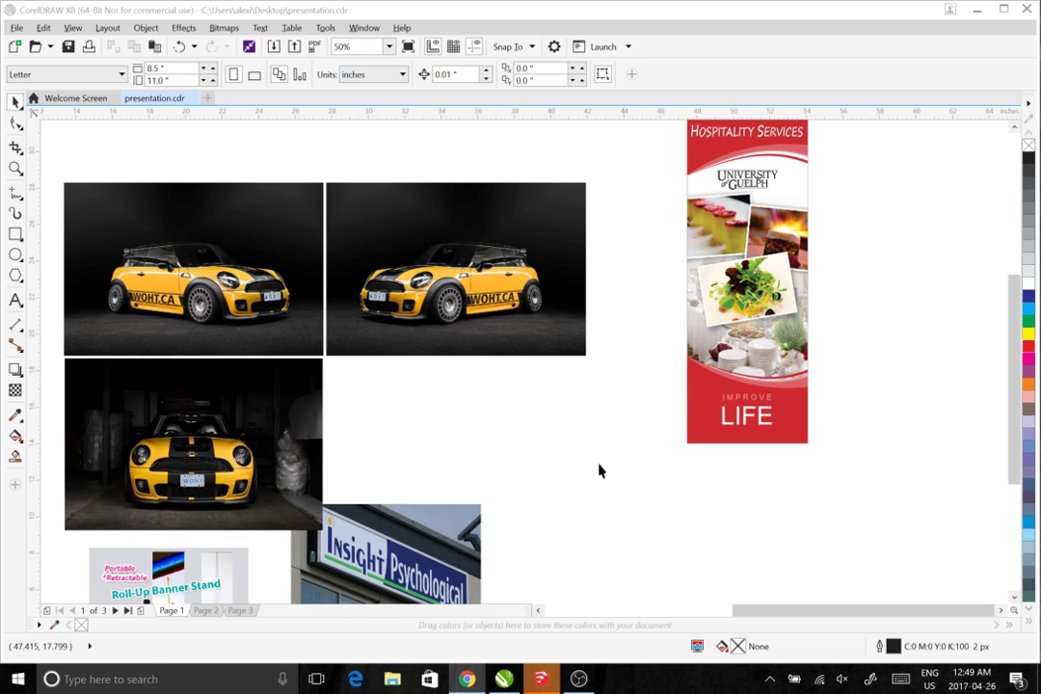
click(540, 678)
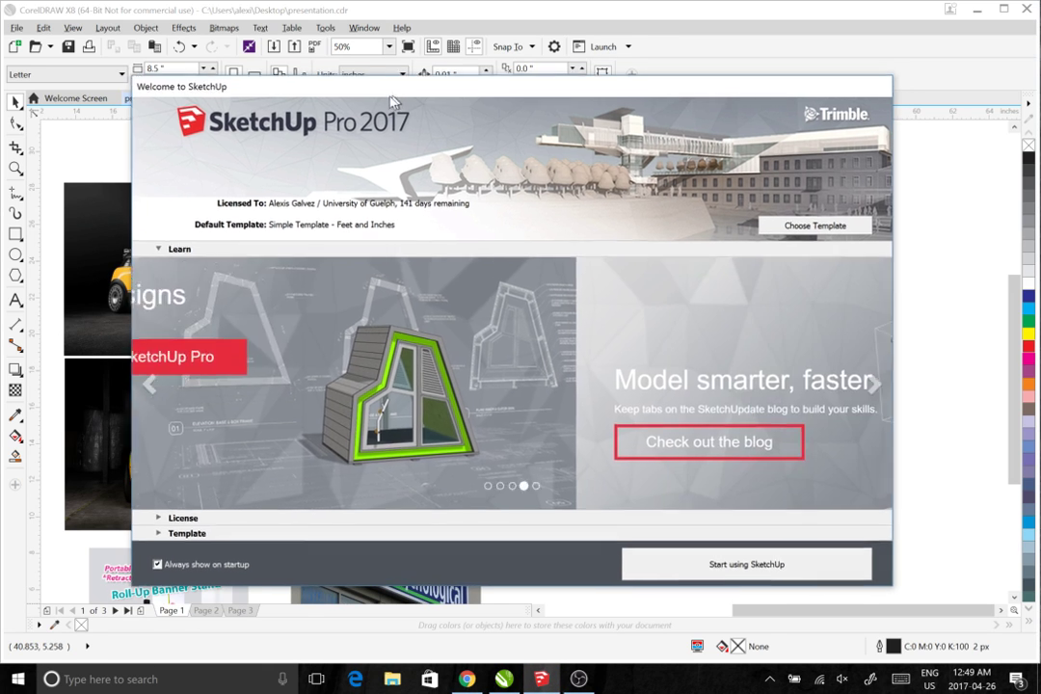
Start SketchUp with the default template, decline opening the auto-saved file, and close the Default Tray
drag(347, 79, 284, 84)
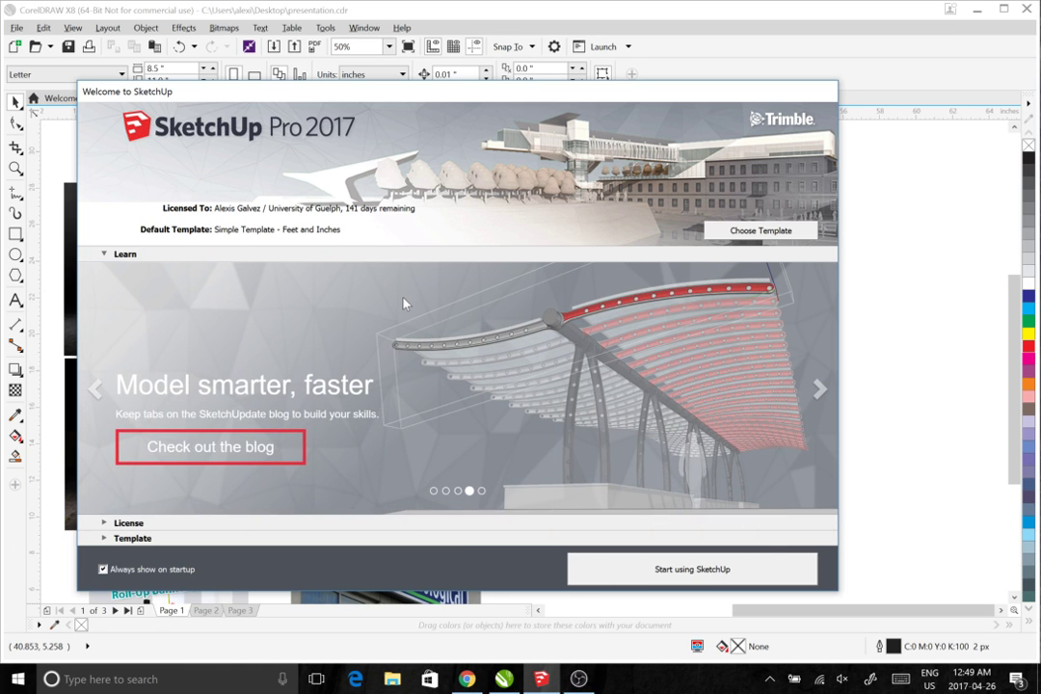
click(703, 572)
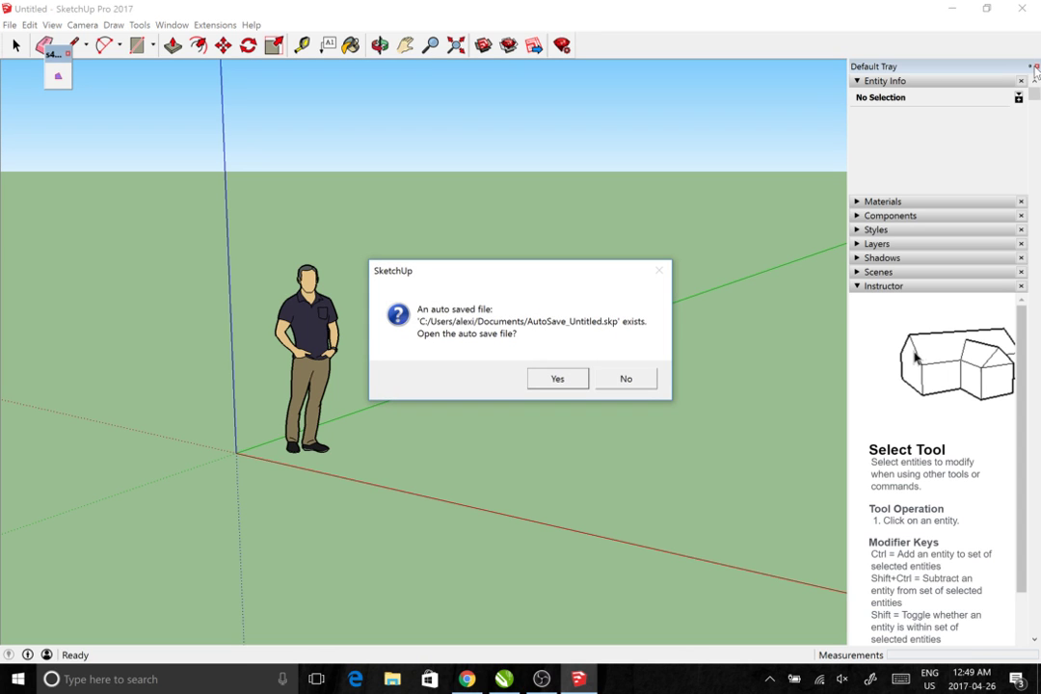
click(642, 386)
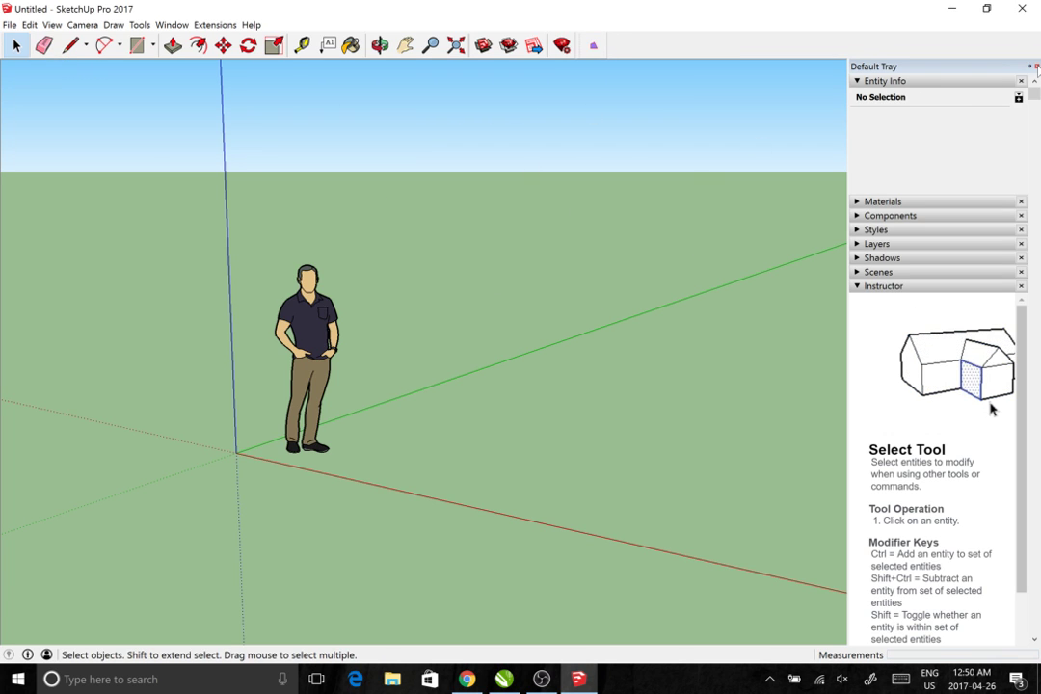
click(1028, 67)
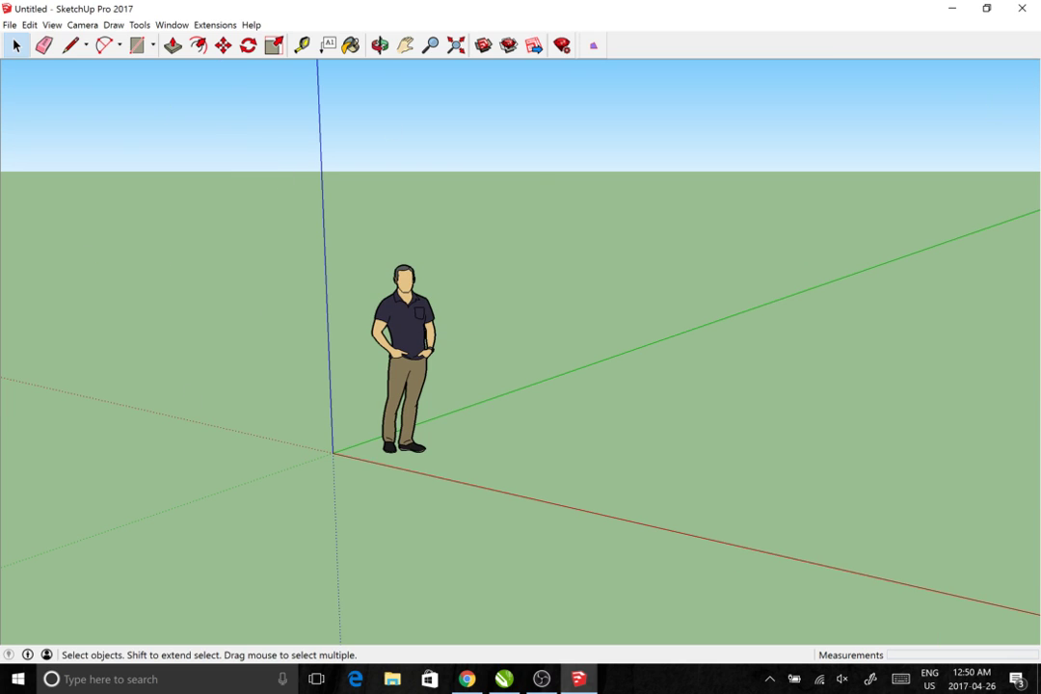
key(alt+Tab)
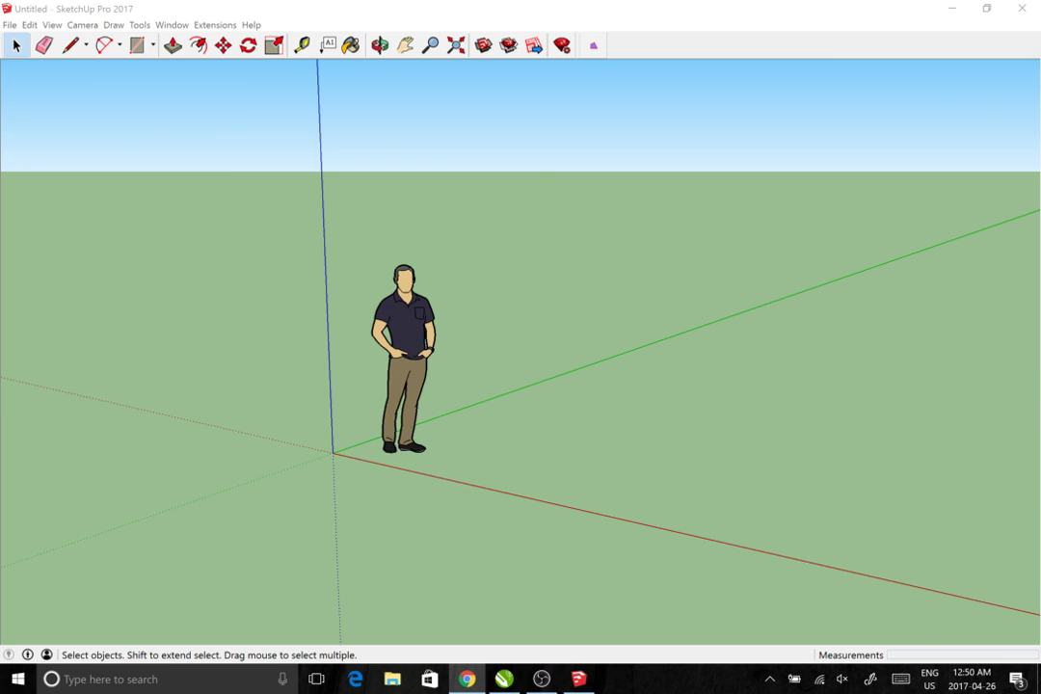
key(alt+Tab)
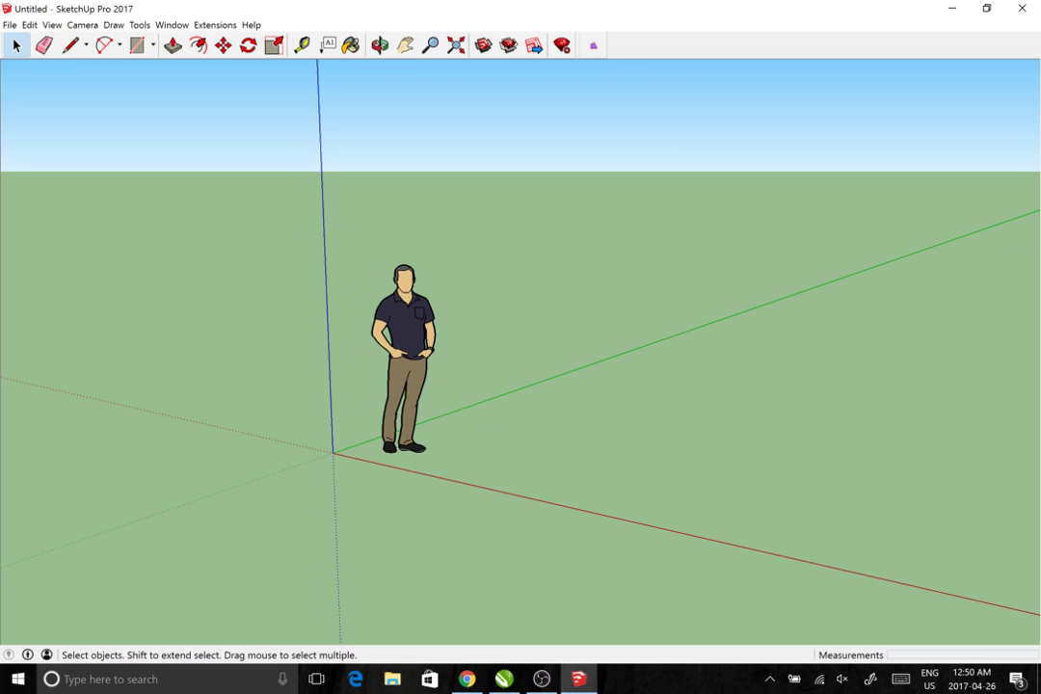
key(alt+Tab)
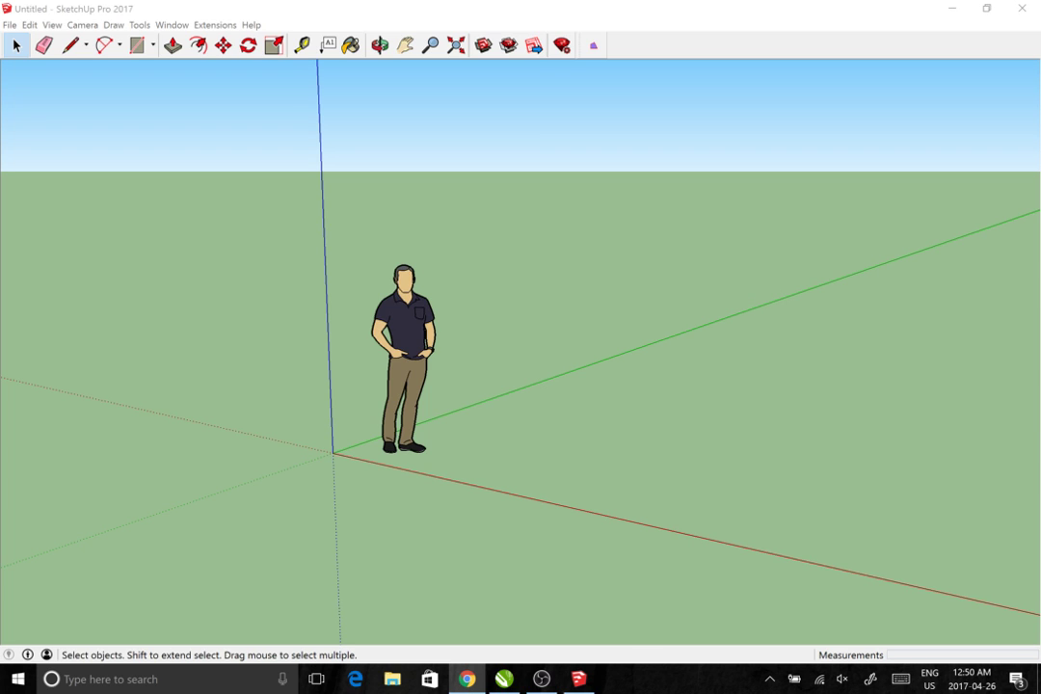
click(957, 371)
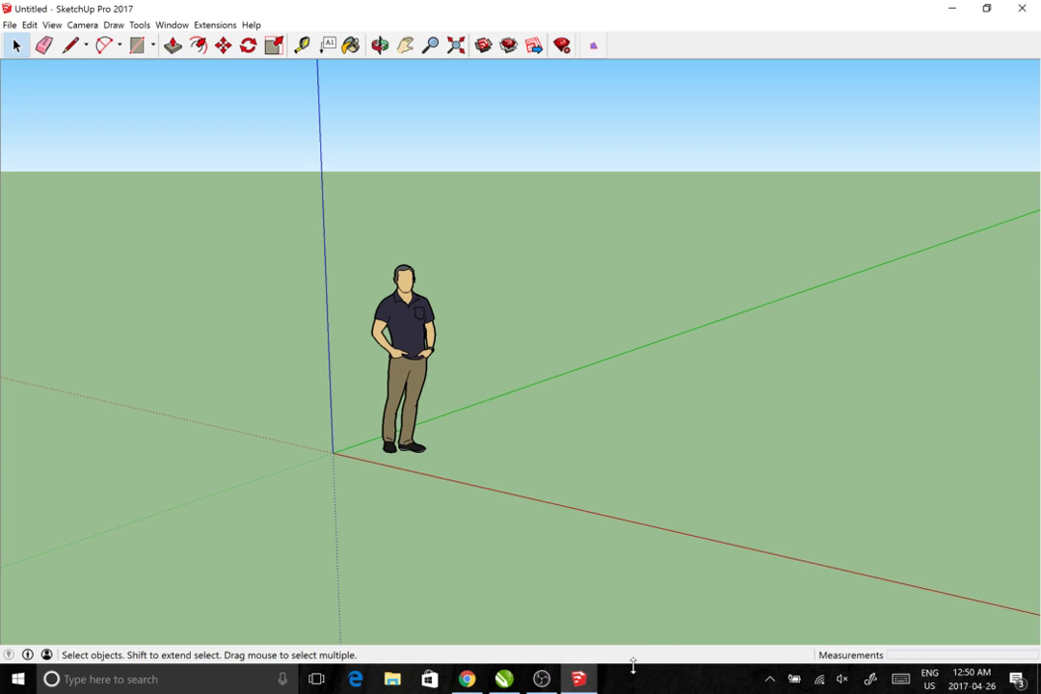
click(541, 682)
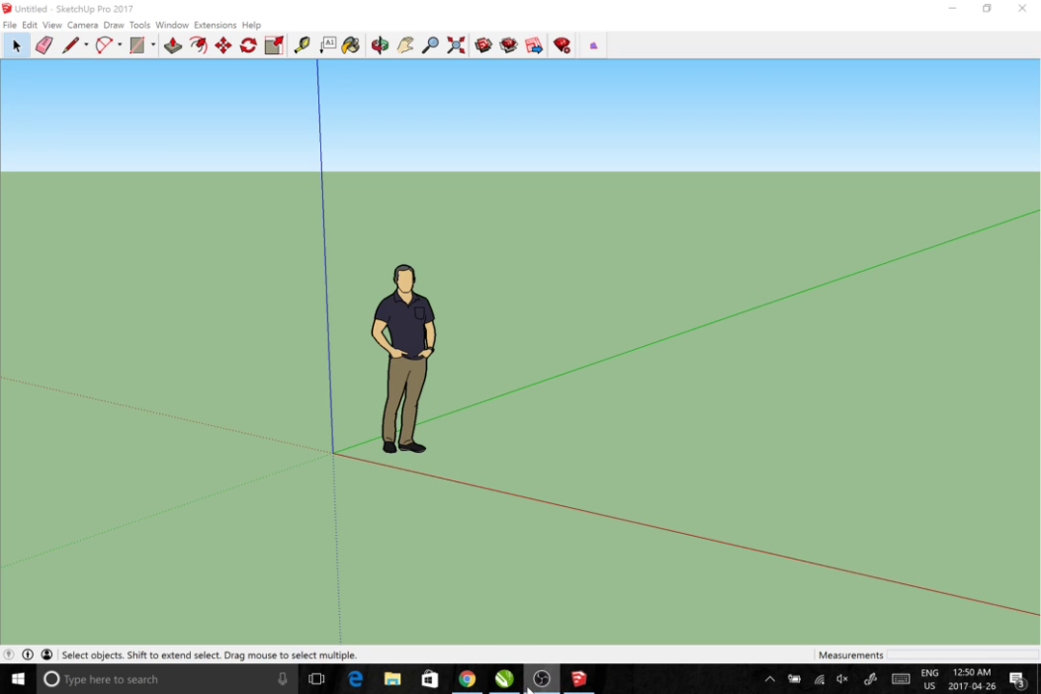
mouse_move(503, 679)
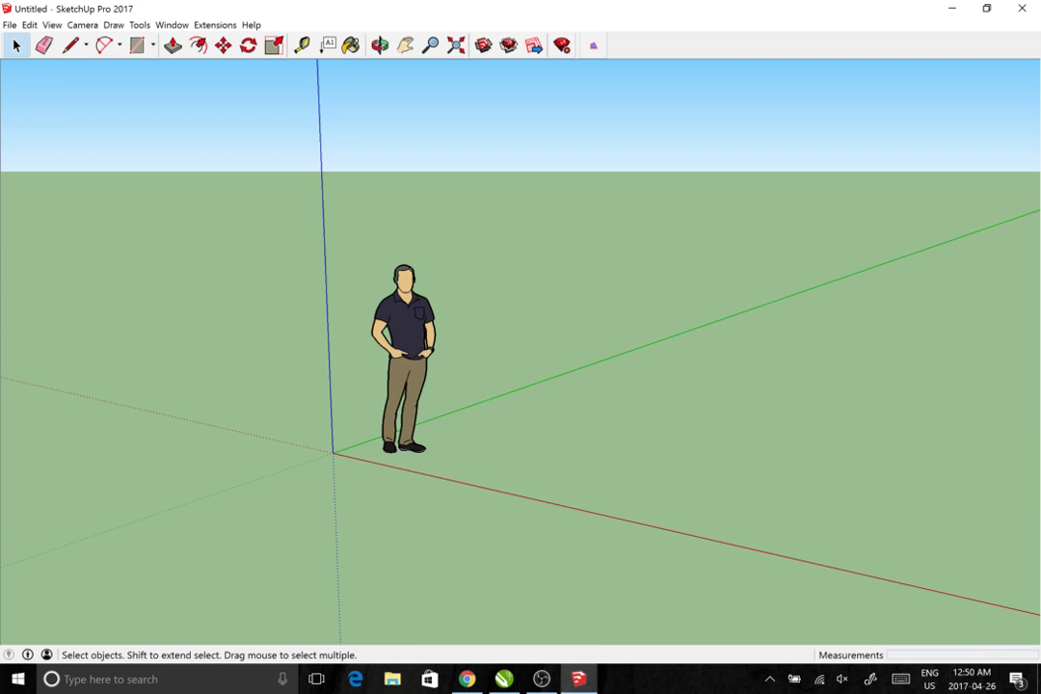
click(466, 679)
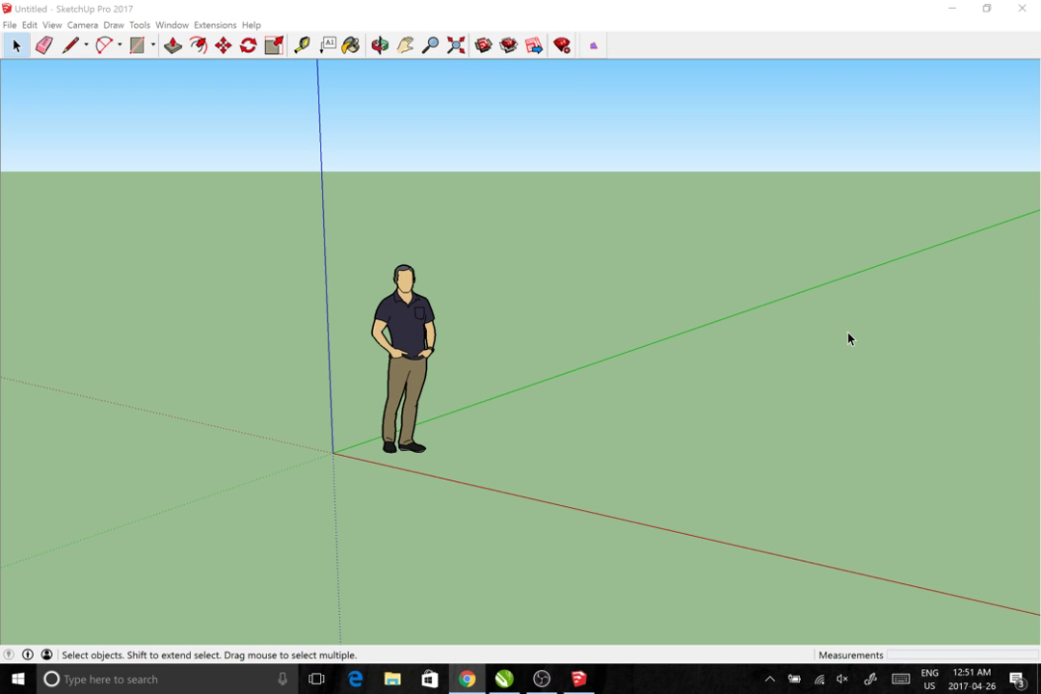
Delete the standing person figure beside the origin so that the model space is empty
scroll(848, 339, down, 1)
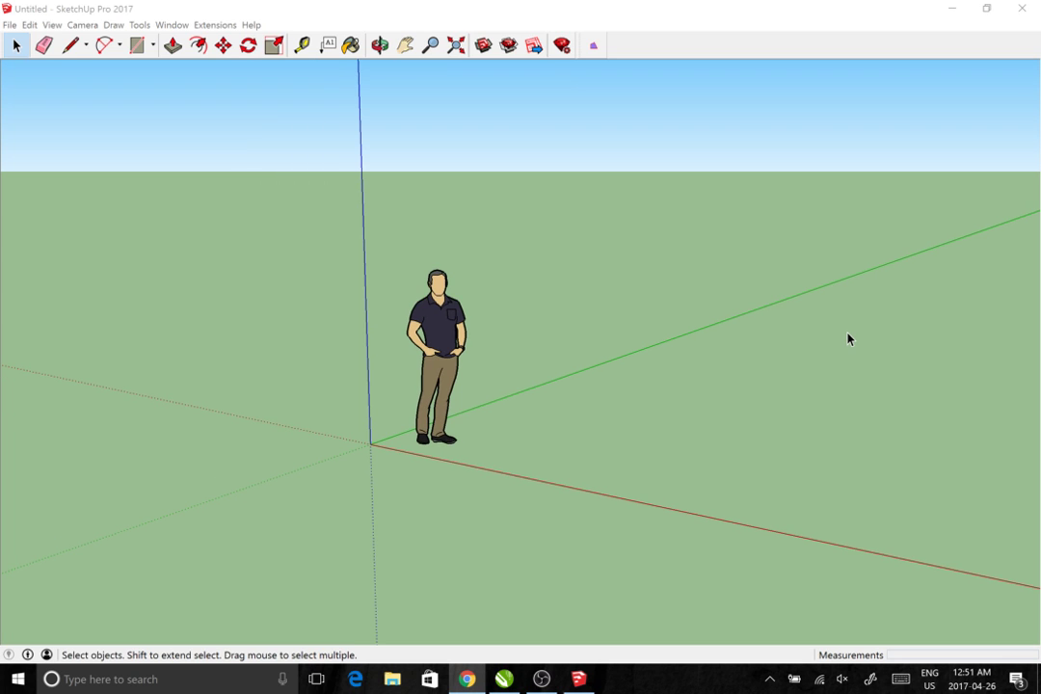
scroll(847, 339, down, 2)
mouse_move(711, 333)
mouse_down()
mouse_move(648, 278)
mouse_move(563, 273)
mouse_move(672, 326)
mouse_move(692, 349)
mouse_move(725, 341)
mouse_move(723, 352)
mouse_up()
key(space)
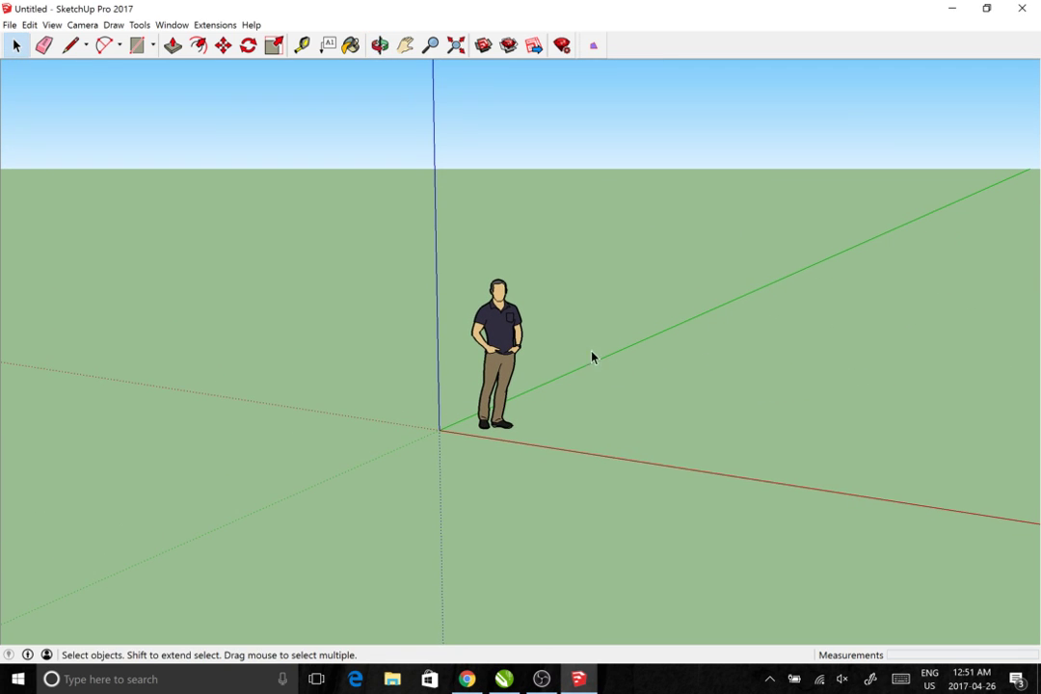
scroll(638, 361, up, 1)
key(o)
drag(652, 356, 687, 369)
key(space)
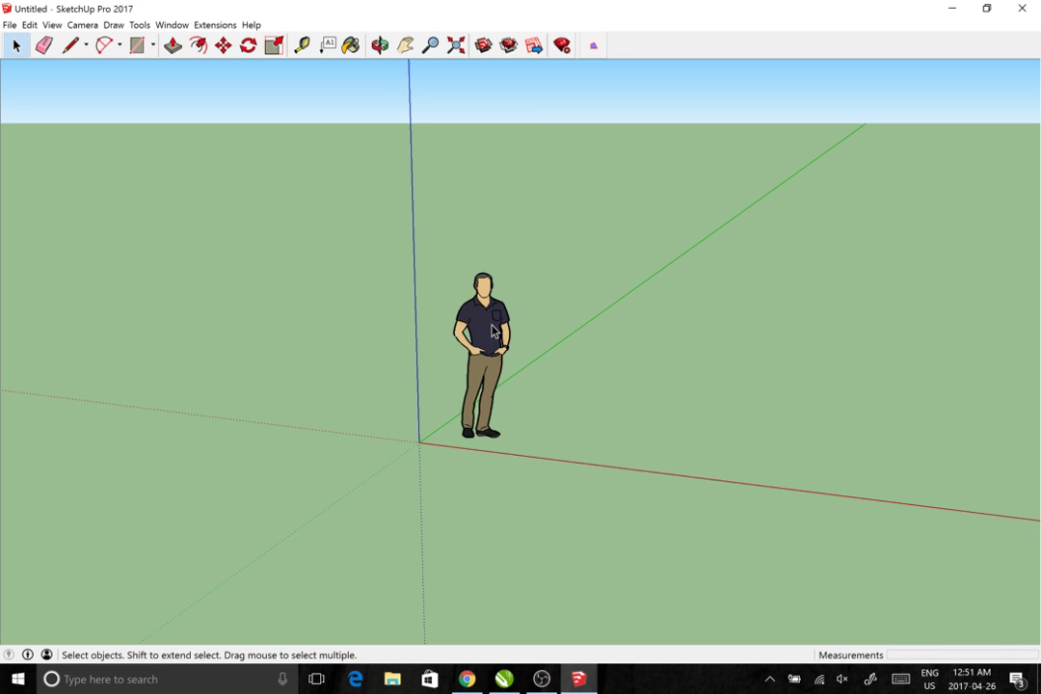
scroll(516, 346, up, 2)
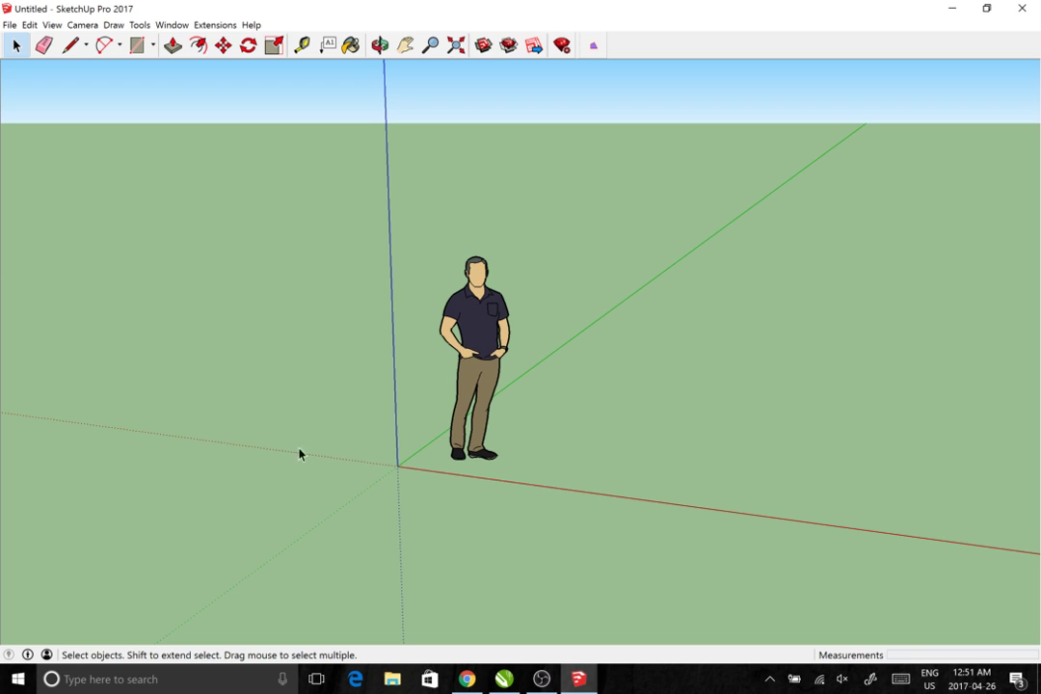
click(489, 359)
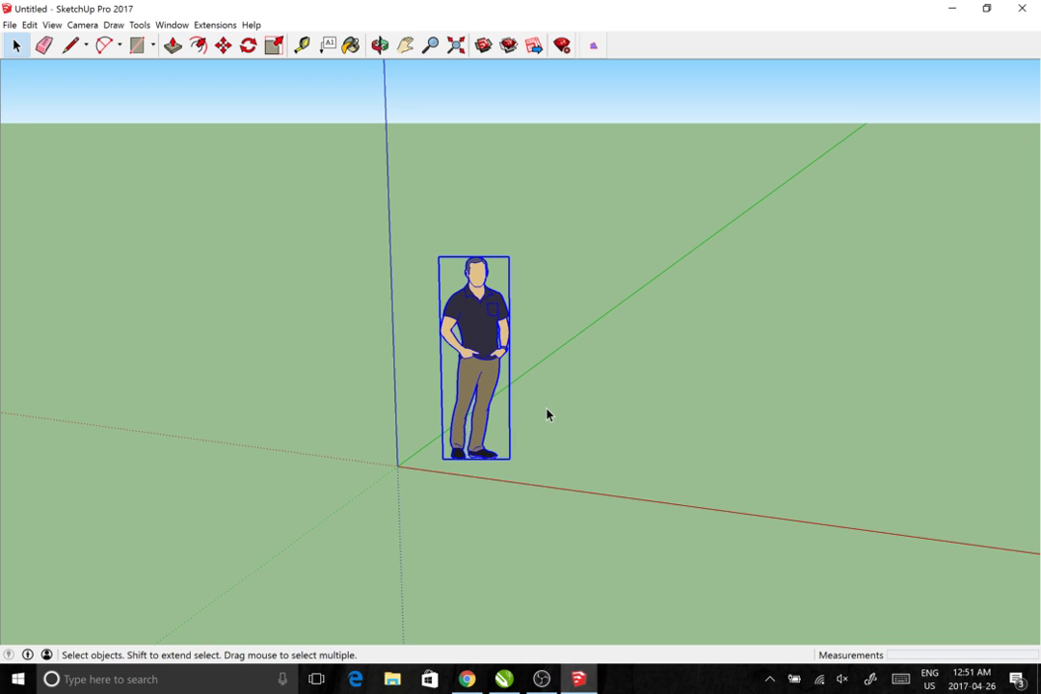
key(Delete)
scroll(506, 456, up, 2)
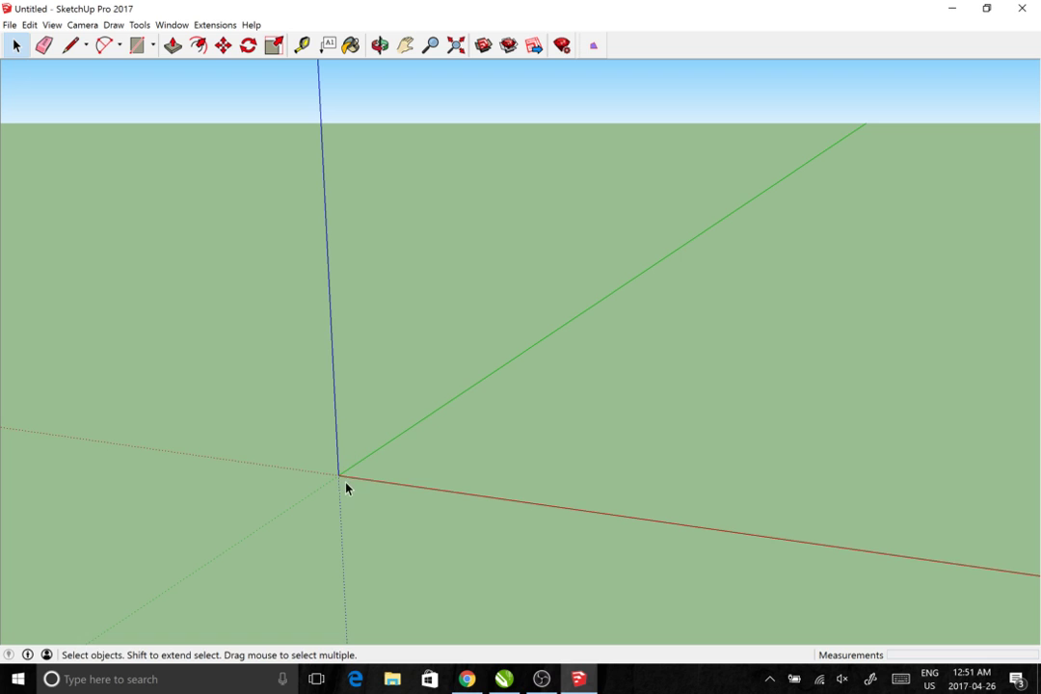
mouse_move(346, 488)
mouse_down()
mouse_move(344, 478)
mouse_move(342, 487)
mouse_up()
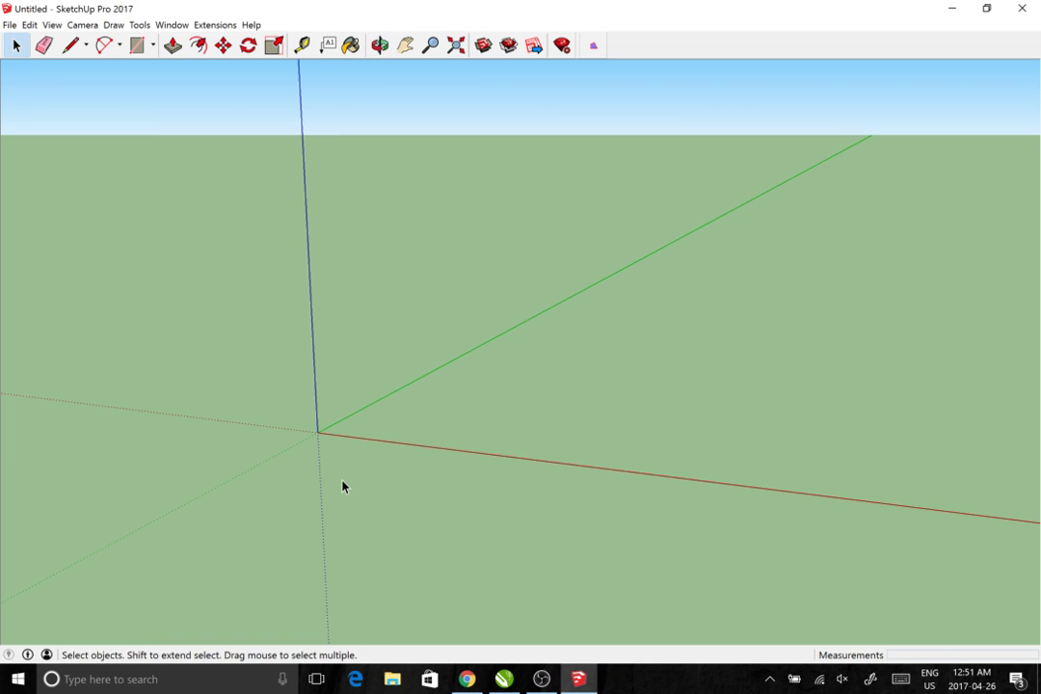
Switch to CorelDRAW and examine the Hospitality Services banner, briefly selecting all of its objects and clearing the selection
key(alt+Tab)
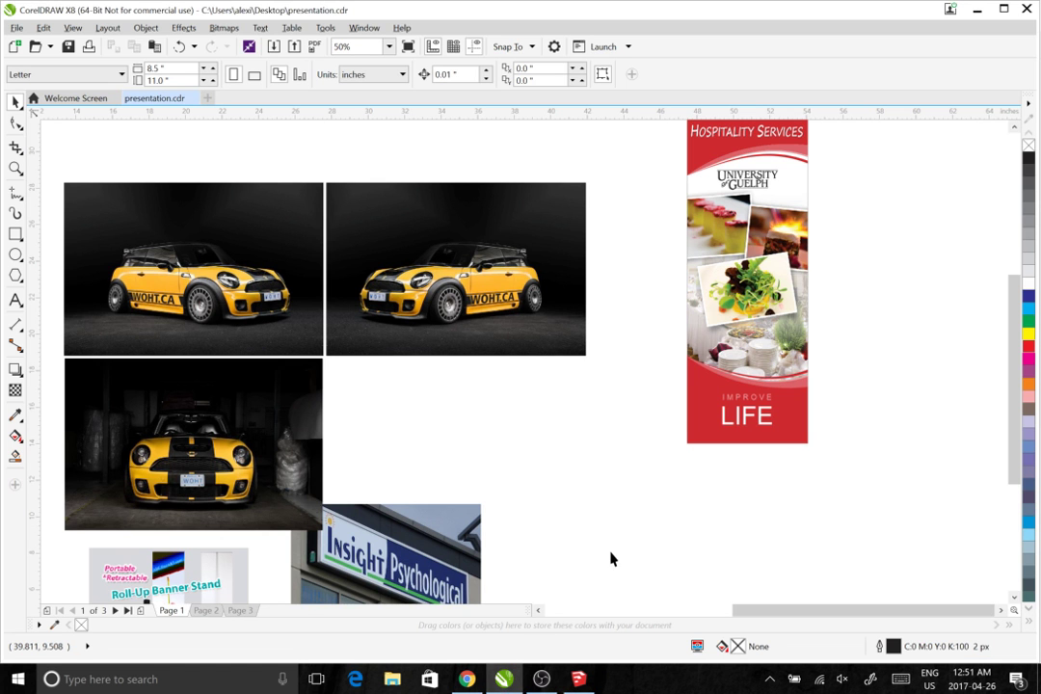
drag(645, 518, 381, 575)
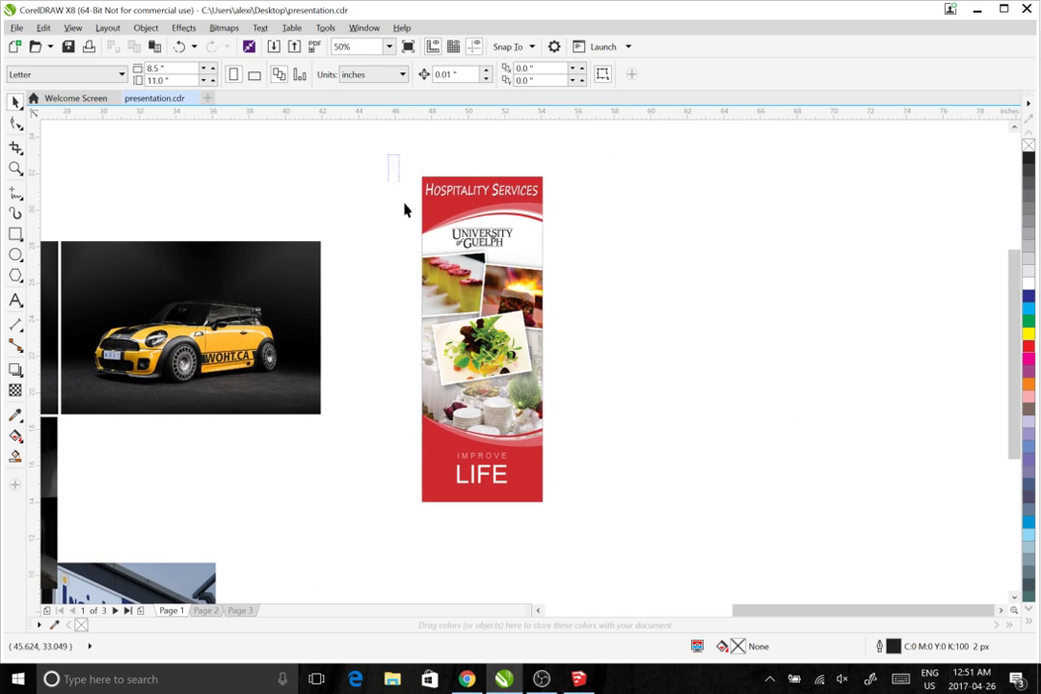
drag(404, 210, 573, 544)
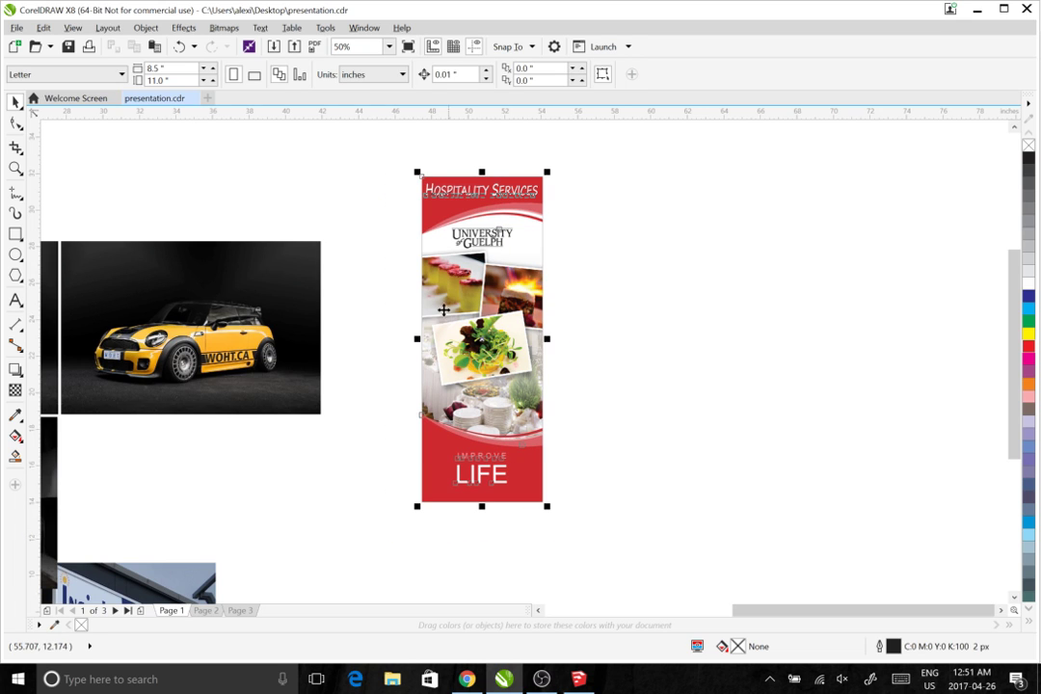
click(393, 262)
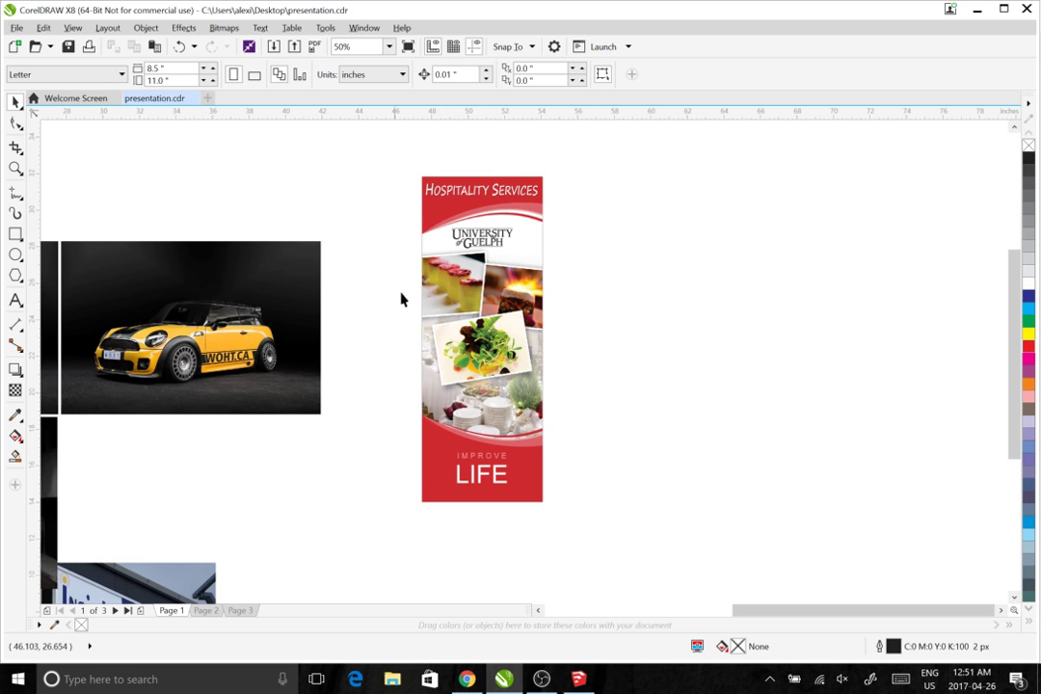
drag(464, 520, 455, 519)
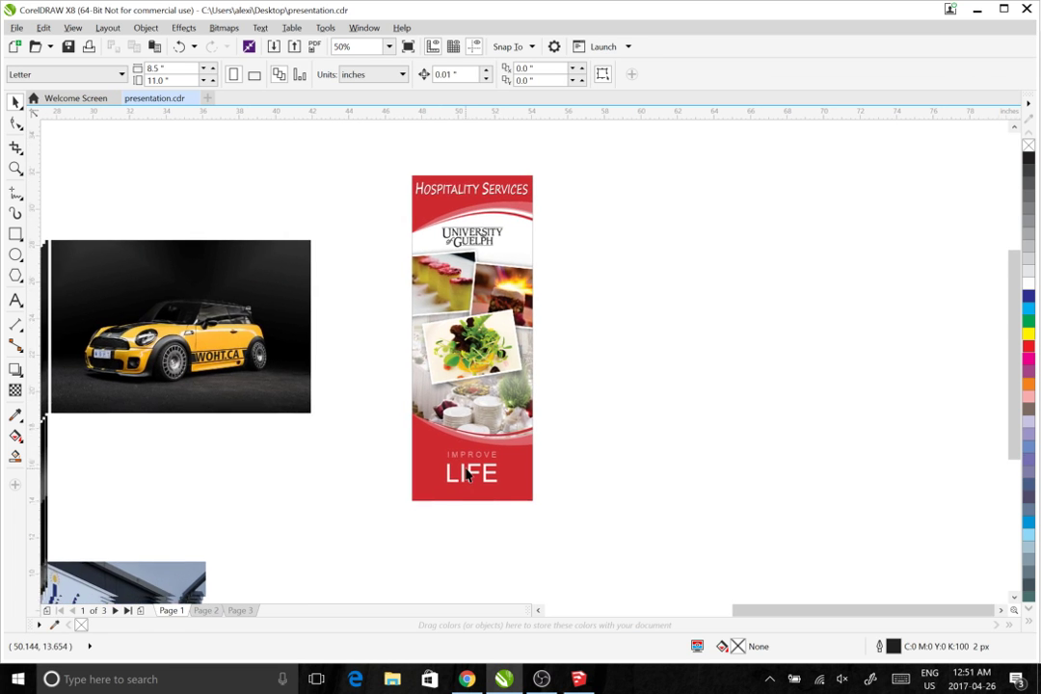
scroll(465, 472, up, 2)
scroll(465, 472, down, 2)
mouse_move(543, 448)
mouse_down()
mouse_move(526, 462)
mouse_move(528, 440)
mouse_up()
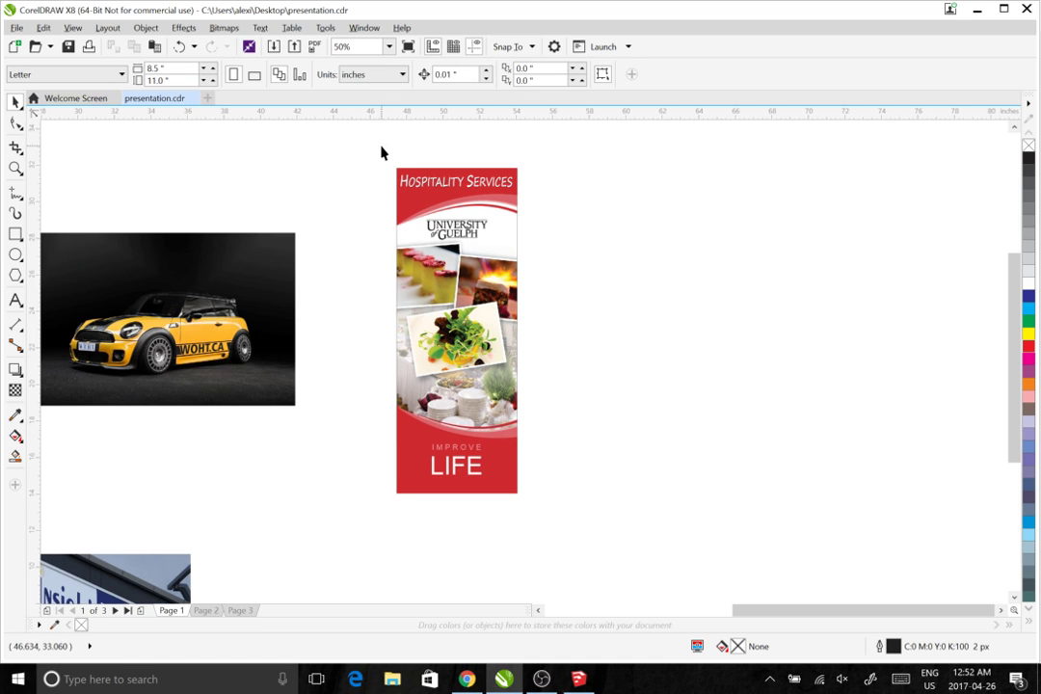
Select the entire Hospitality Services banner and try to export only the selection to the Desktop as a High-quality JPG
drag(381, 152, 564, 520)
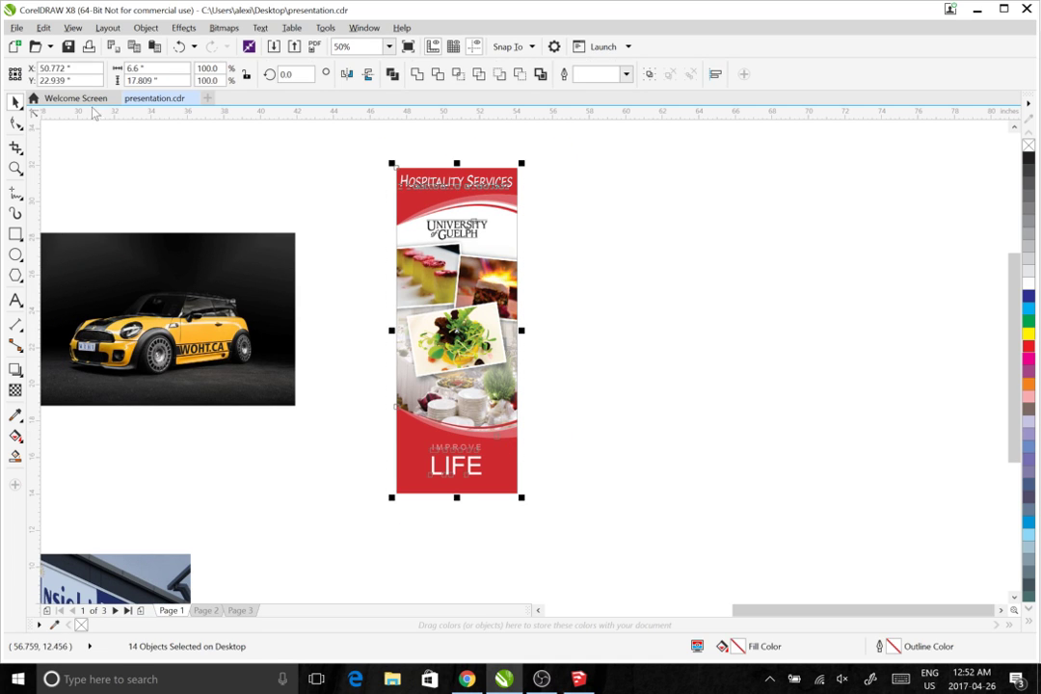
click(16, 27)
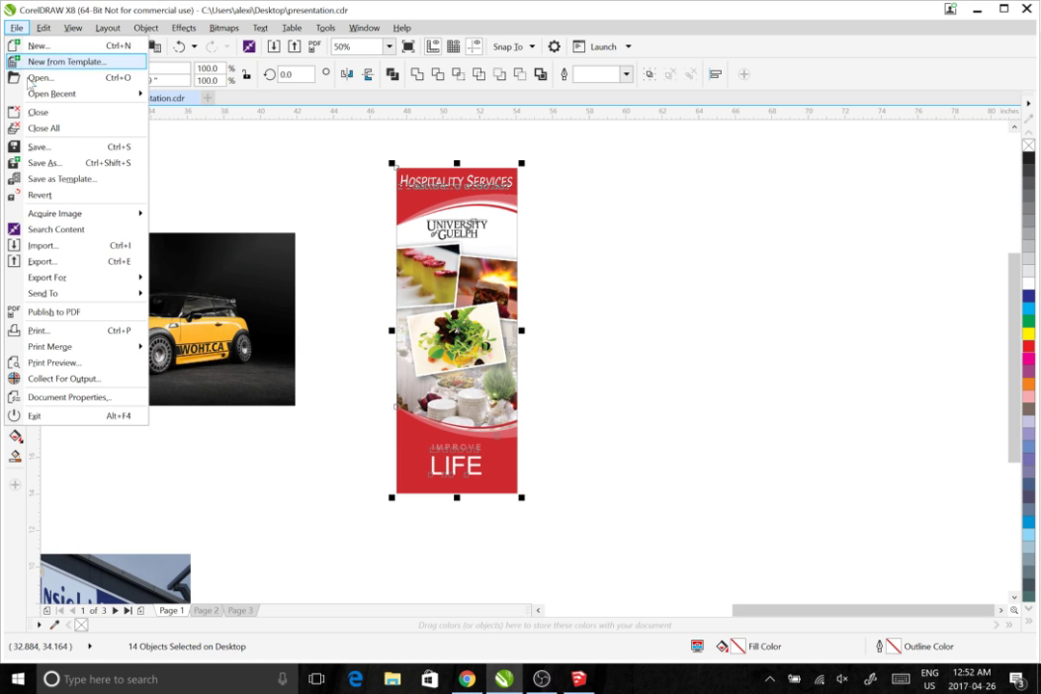
click(59, 264)
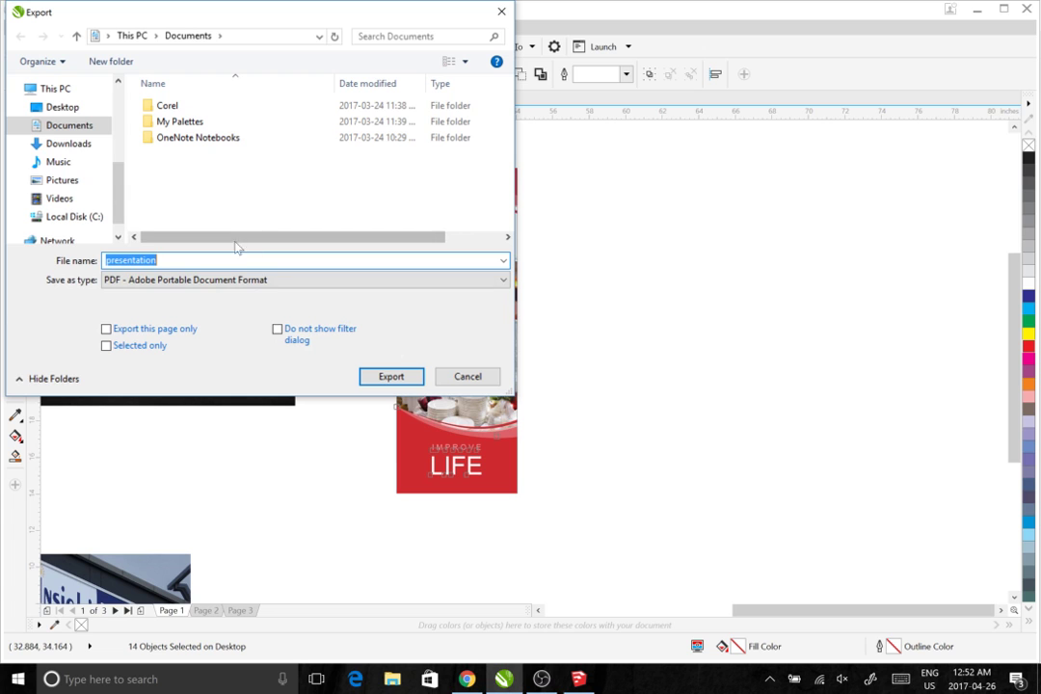
click(61, 107)
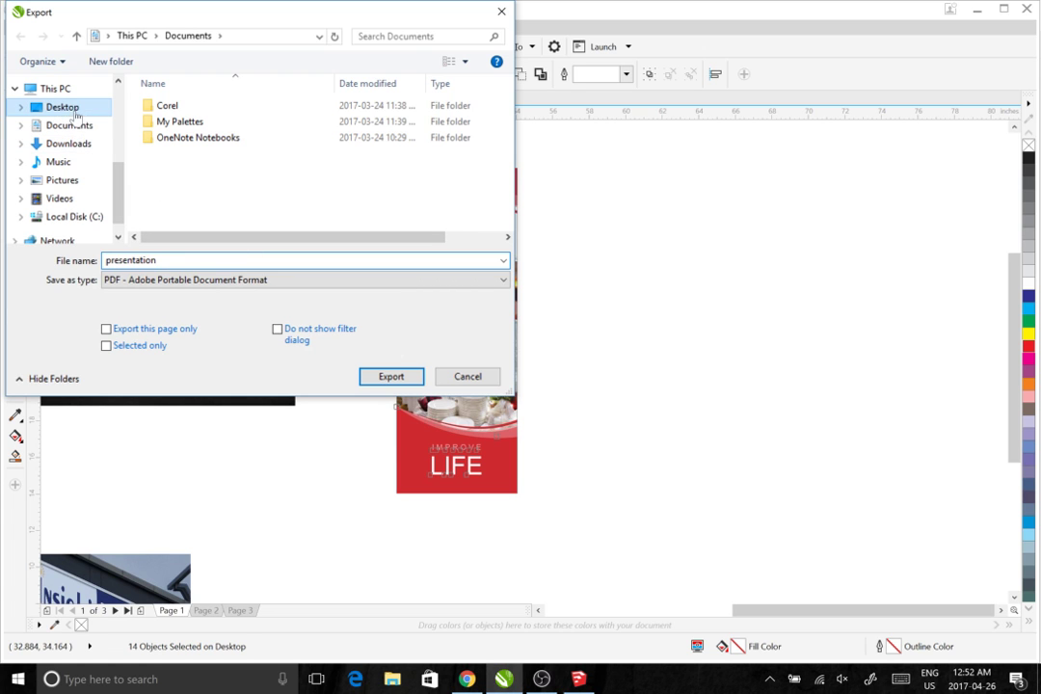
click(236, 281)
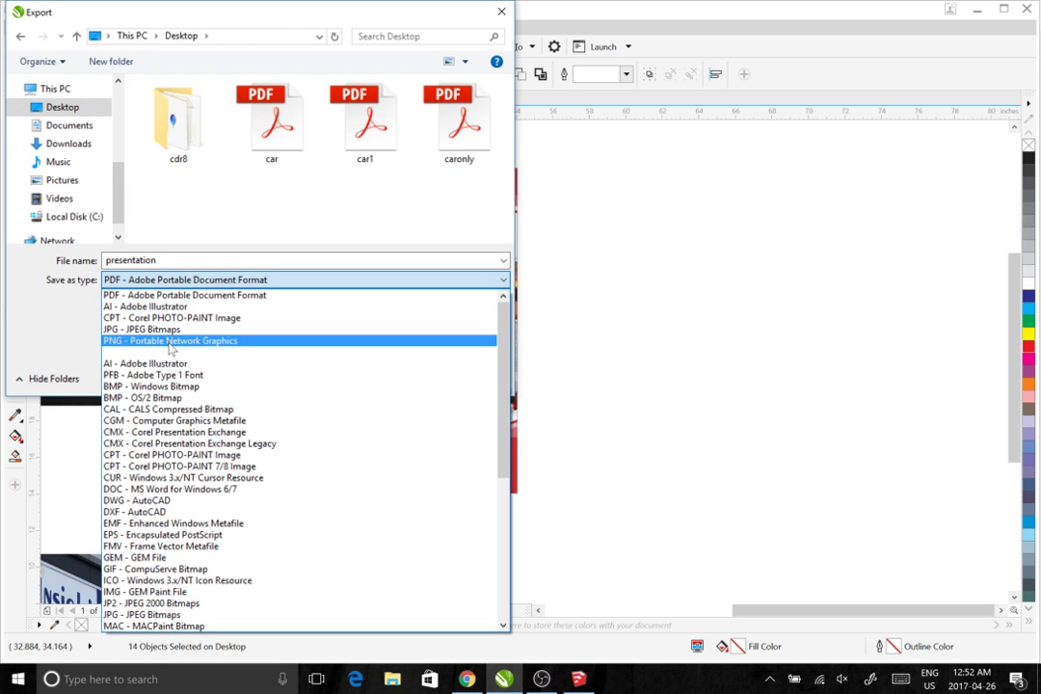
click(154, 328)
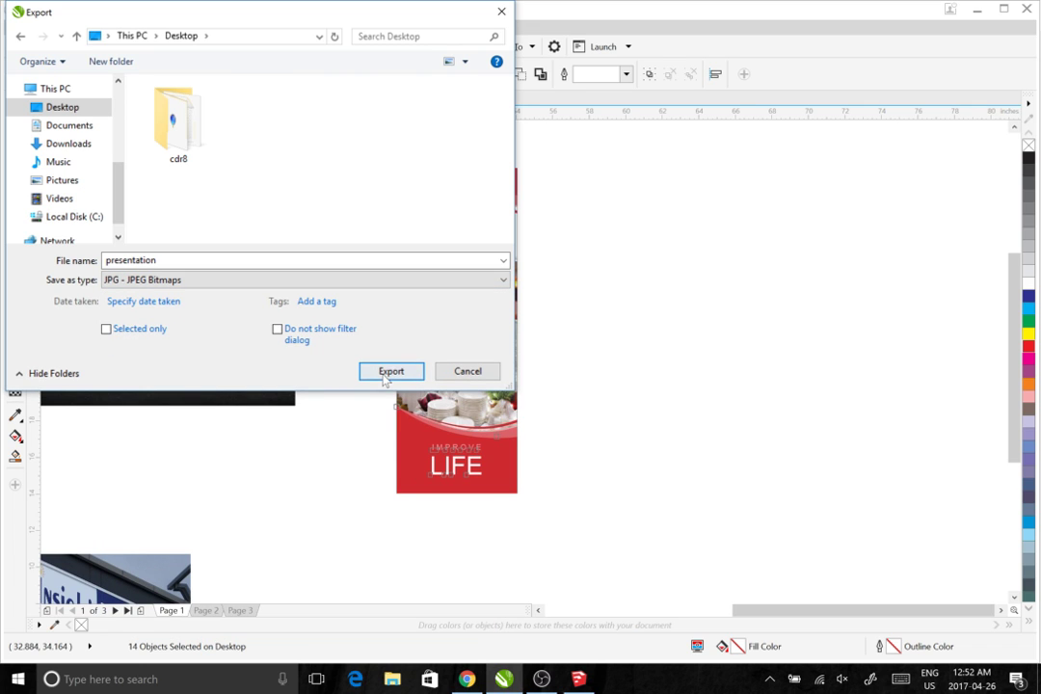
click(136, 331)
click(391, 372)
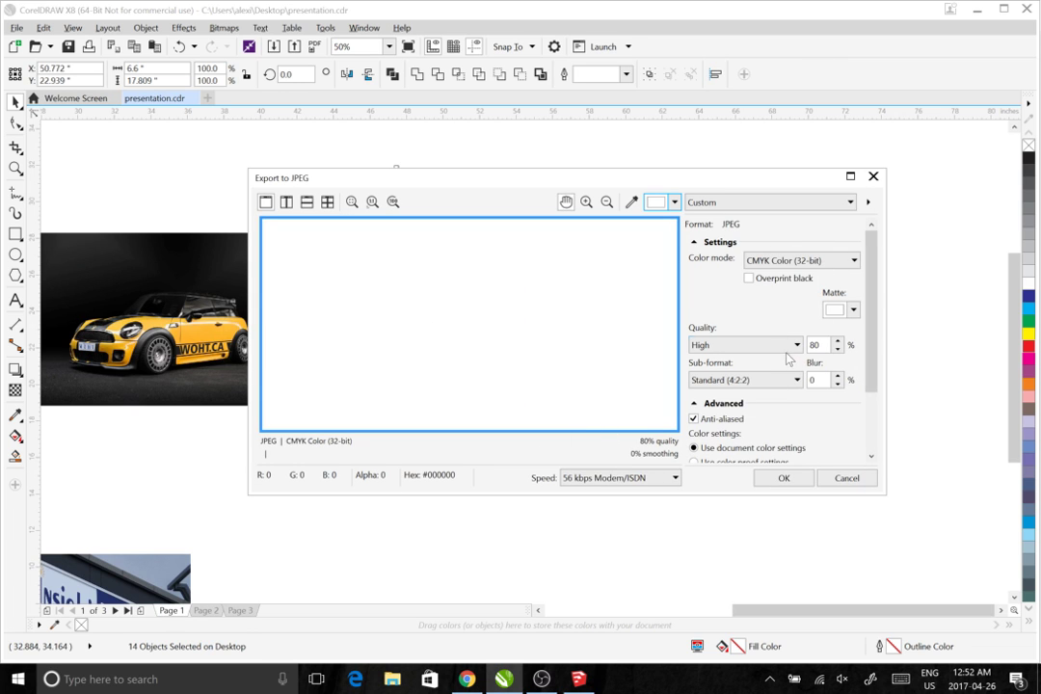
click(788, 345)
click(713, 368)
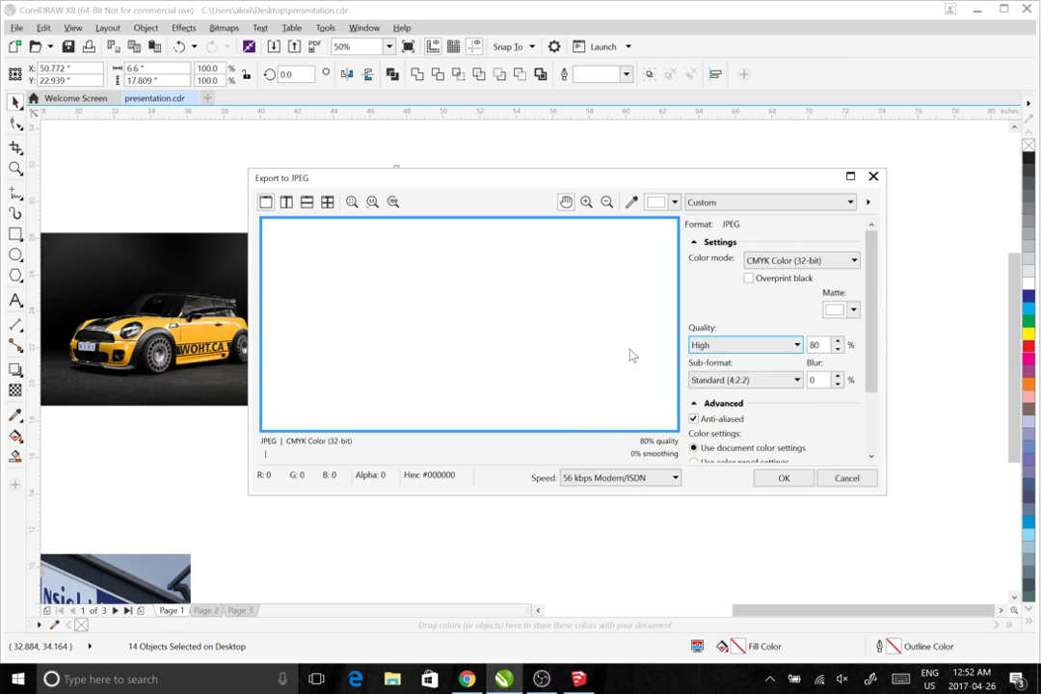
click(846, 479)
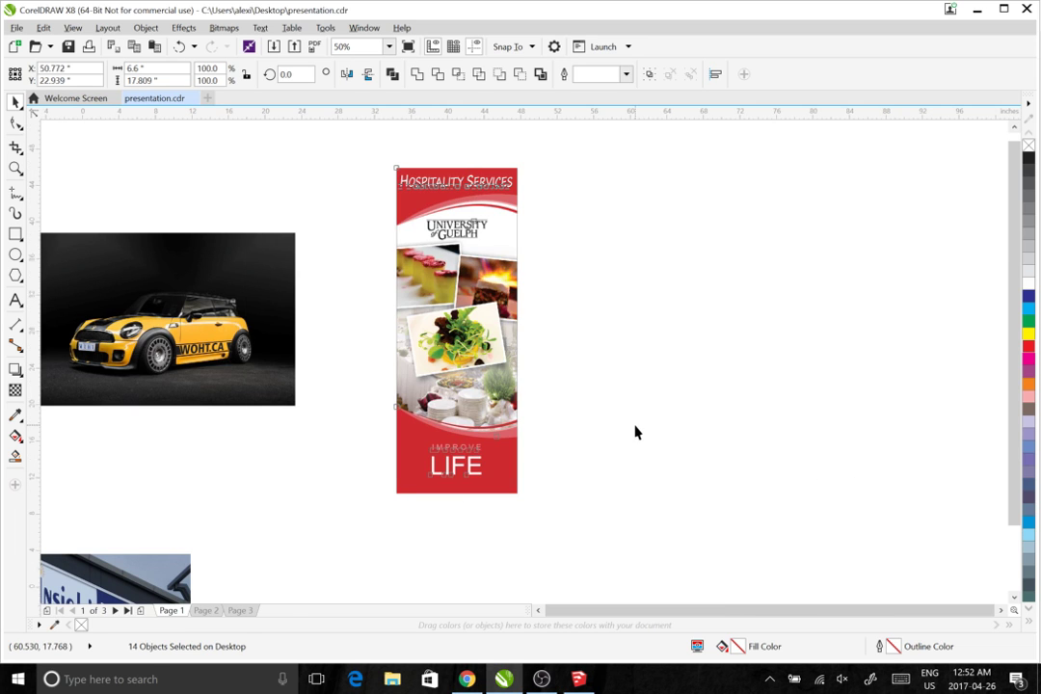
View the Hospitality Services banner together with the car photos and other sample images, and clear the banner selection
scroll(634, 429, down, 2)
drag(639, 430, 604, 374)
click(520, 356)
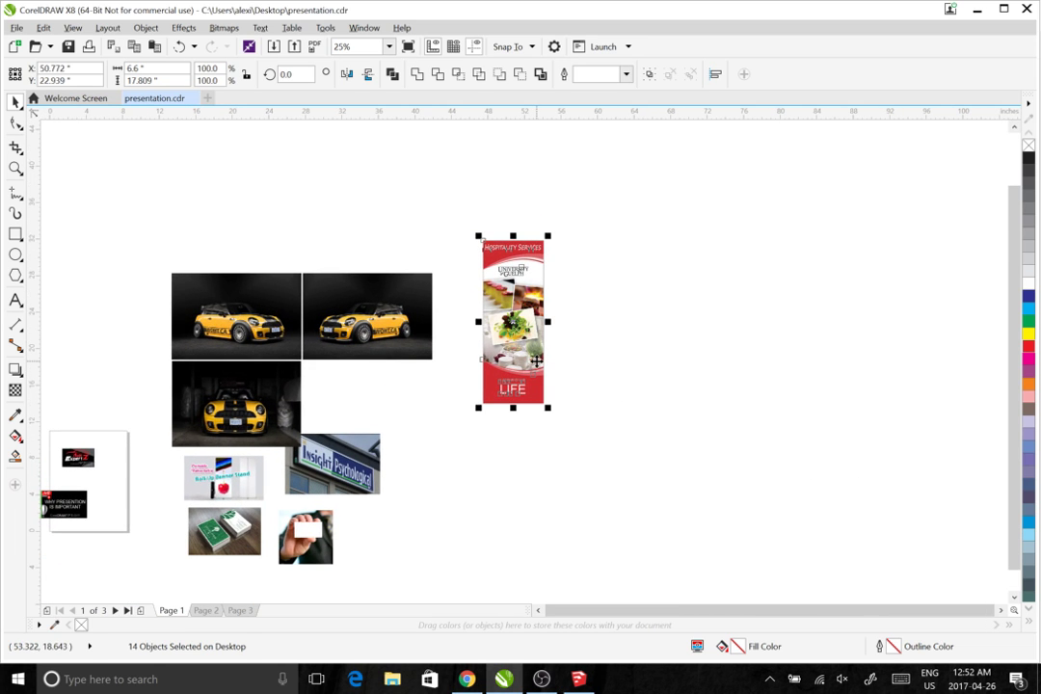
click(298, 200)
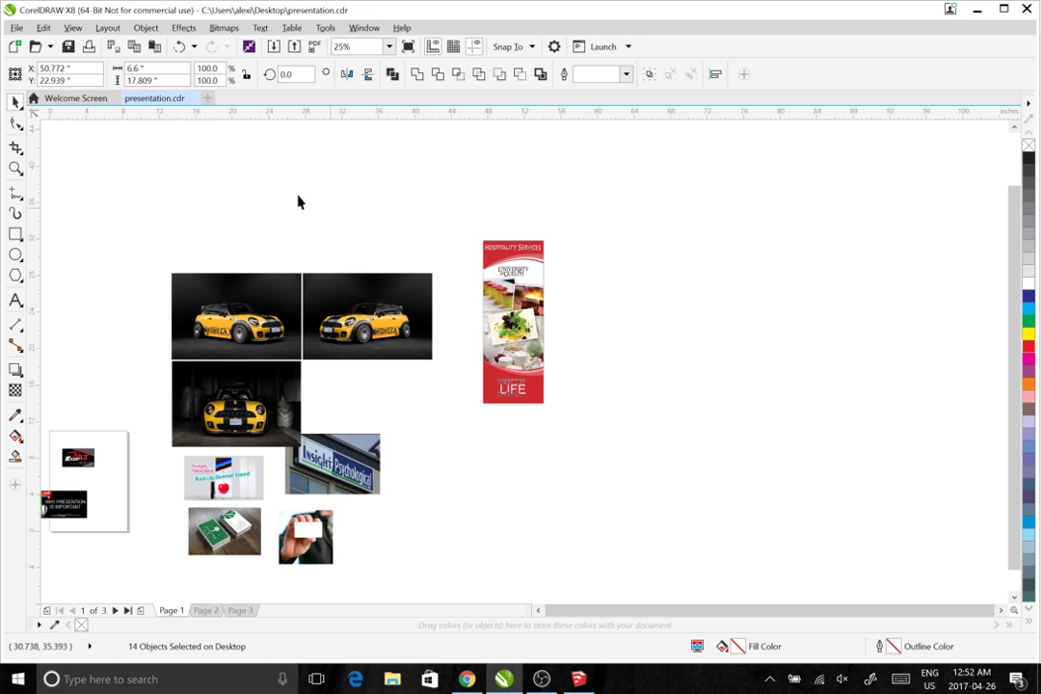
Create a new 1,920 x 1,080 px RGB document at 96 dpi and paste the Hospitality Services banner into it
click(15, 47)
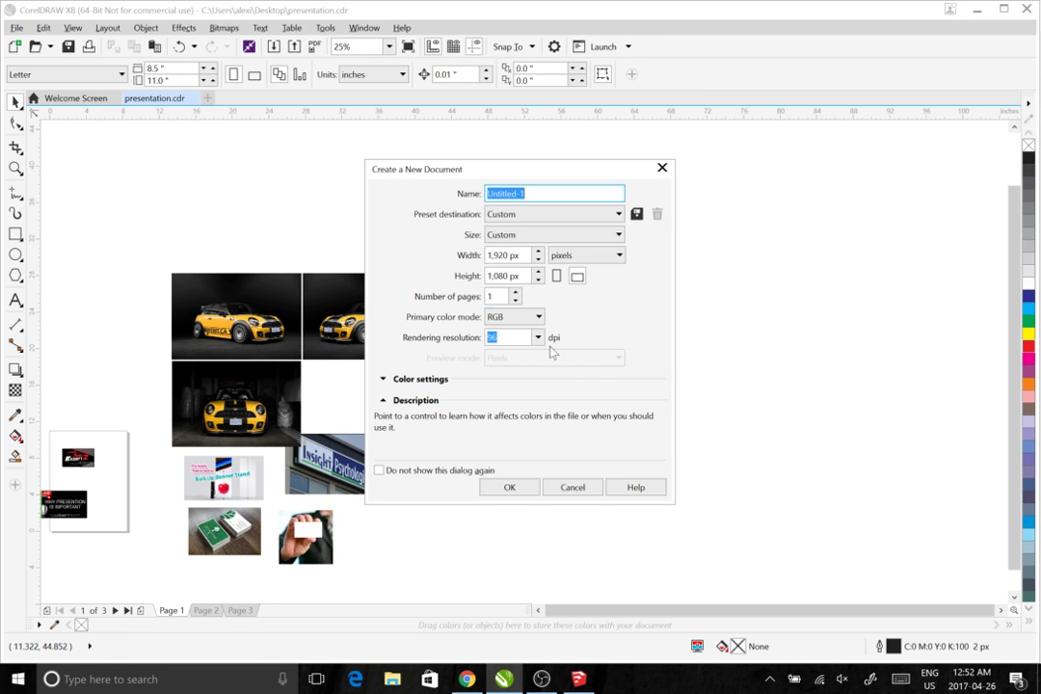
click(525, 492)
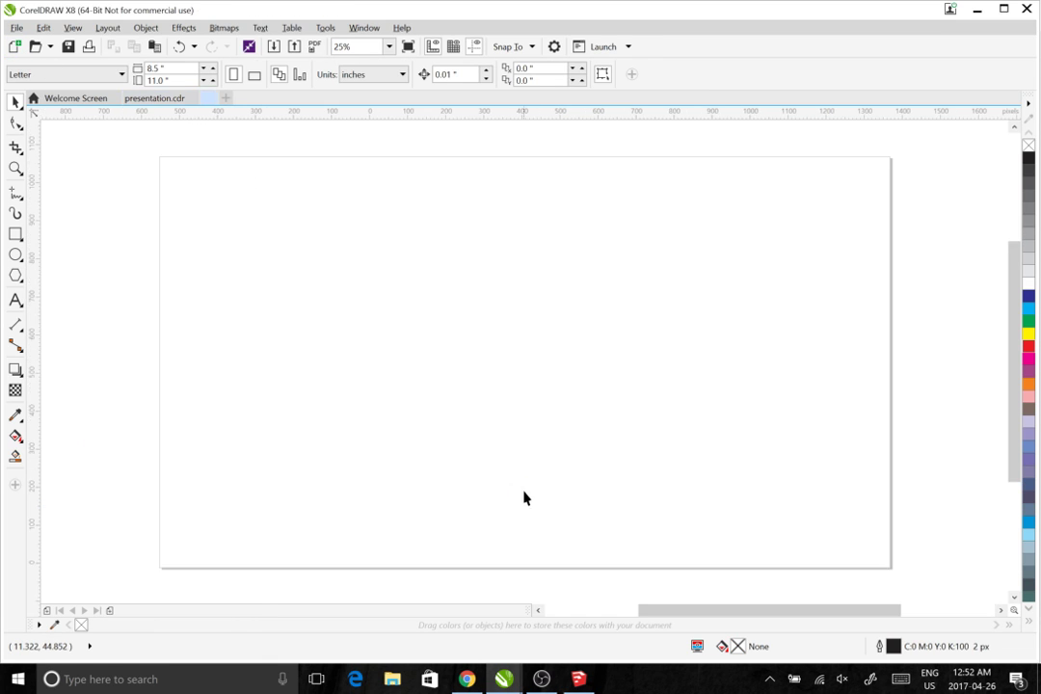
key(ctrl+v)
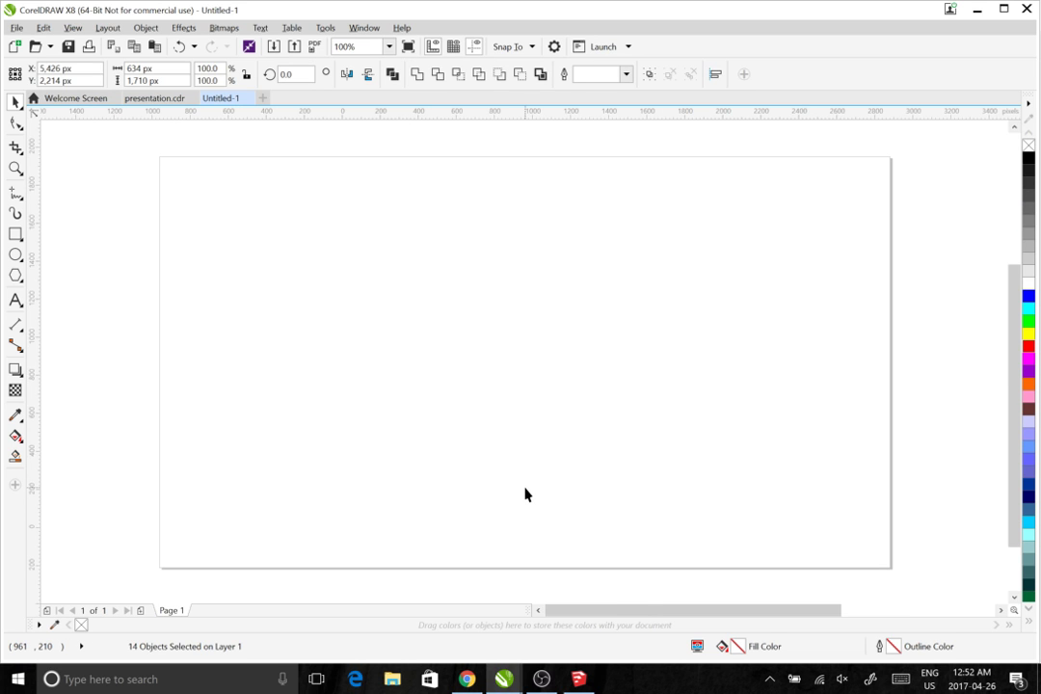
Scale the pasted banner down to about 376 x 1,014 px and position it on the left half of the page
scroll(525, 496, down, 2)
drag(935, 330, 500, 474)
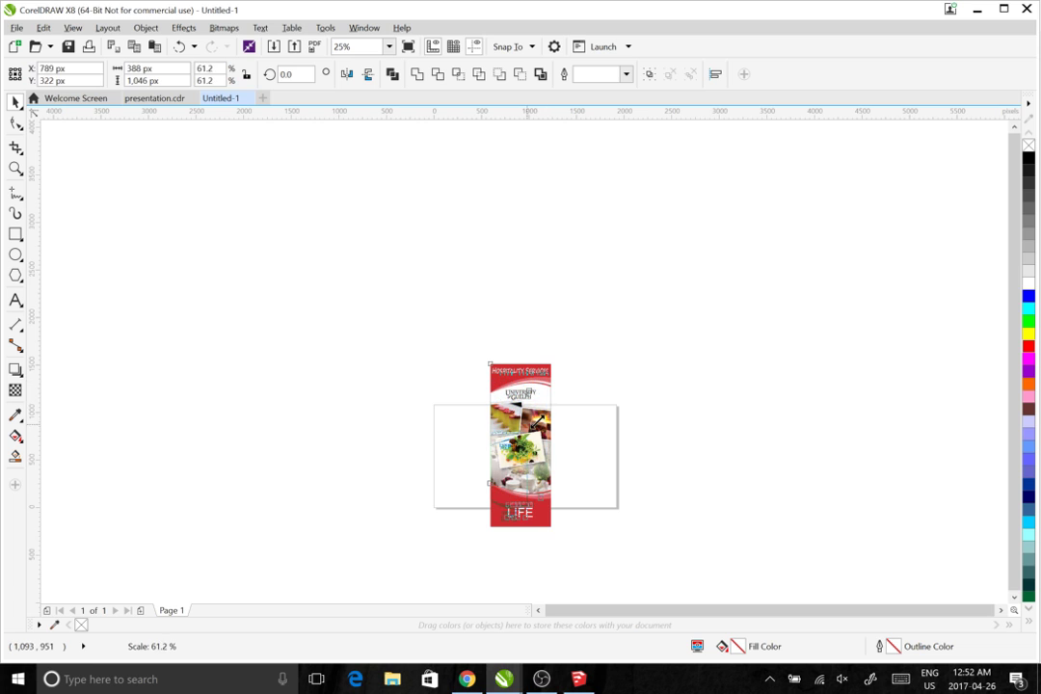
drag(554, 385, 527, 431)
drag(505, 477, 487, 459)
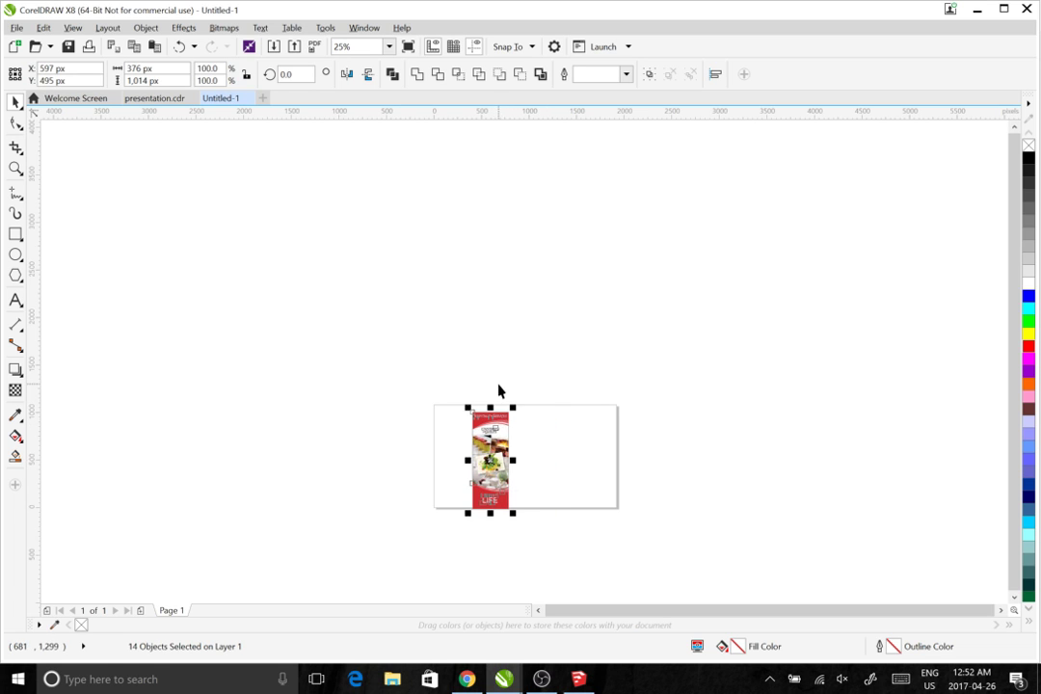
scroll(494, 437, up, 2)
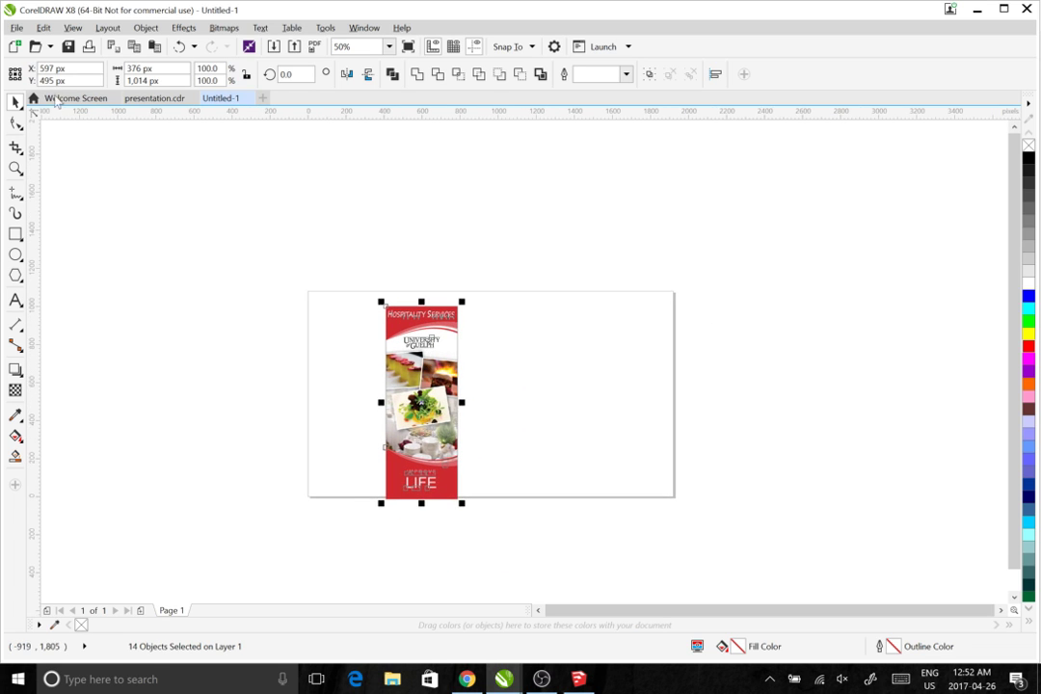
Export the selected banner for web as a 24-bit RGB PNG named banner on the Desktop, and clear the selection
click(17, 27)
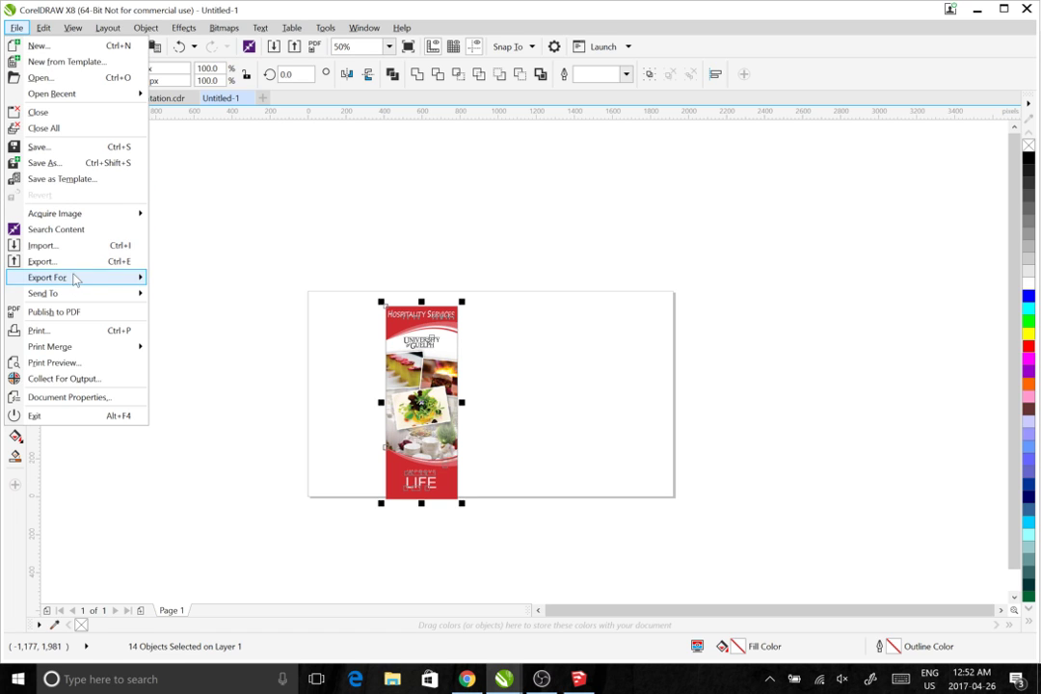
mouse_move(70, 282)
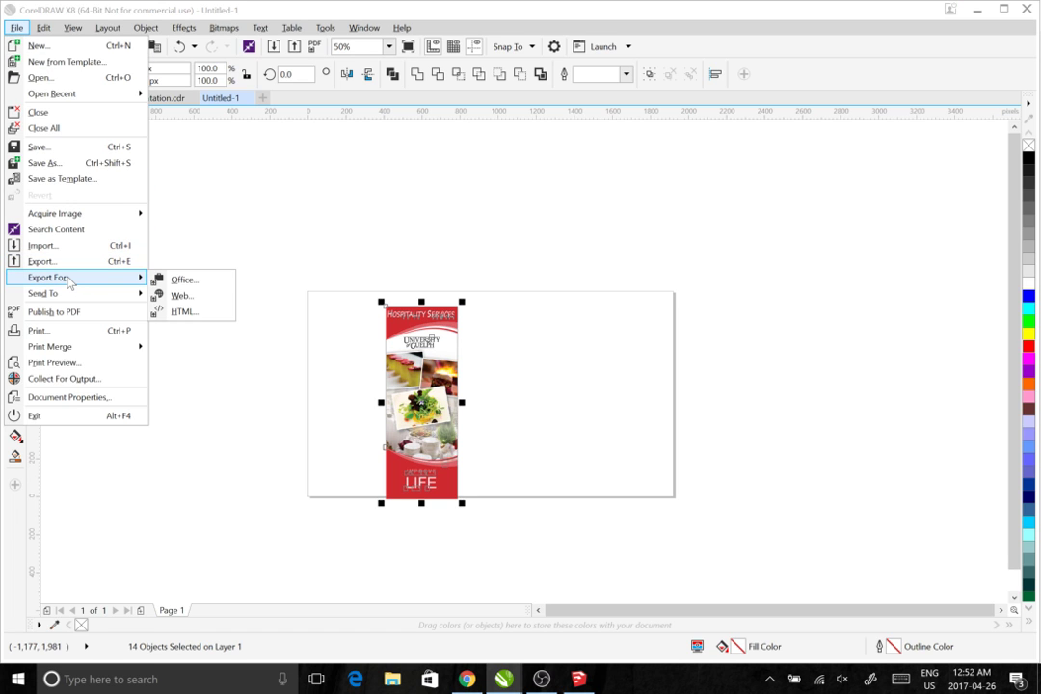
click(183, 296)
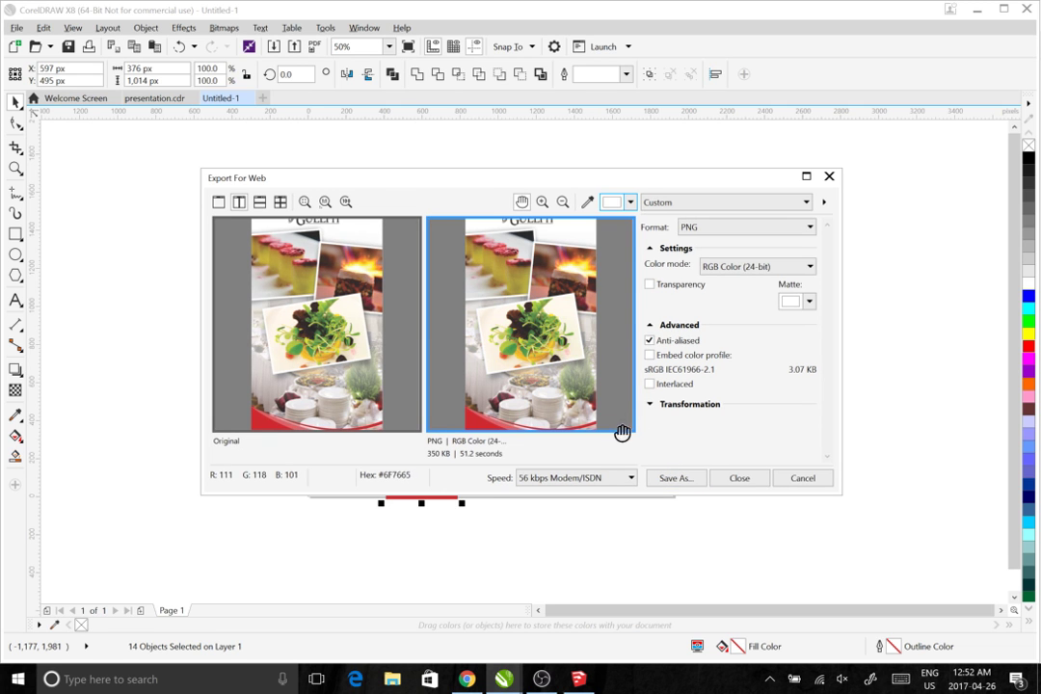
click(674, 478)
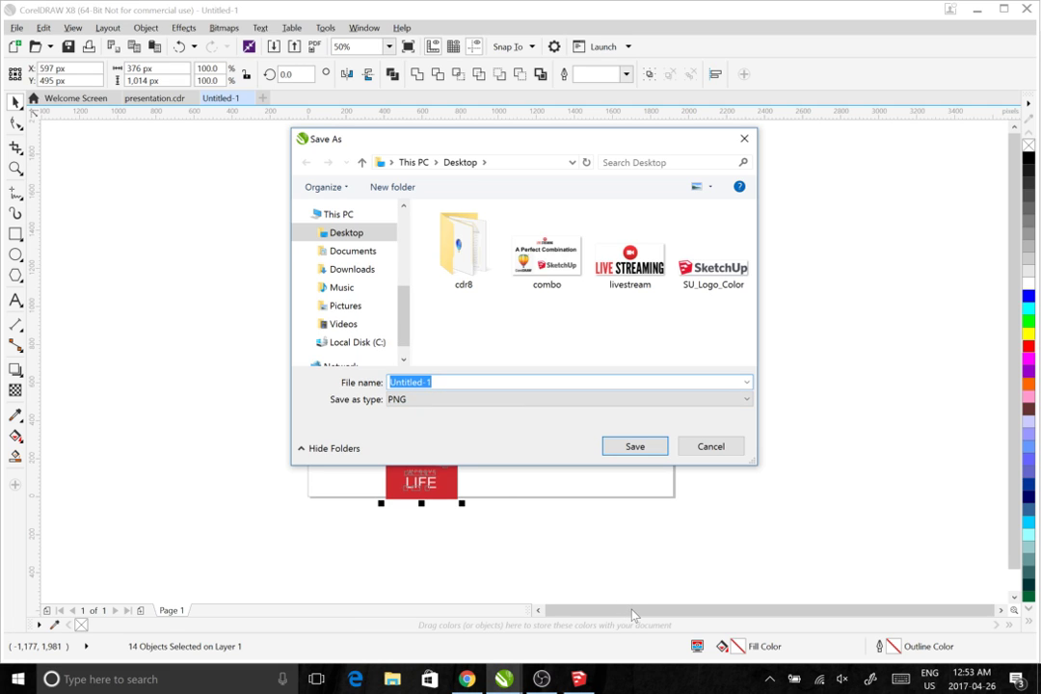
text(banner)
click(655, 448)
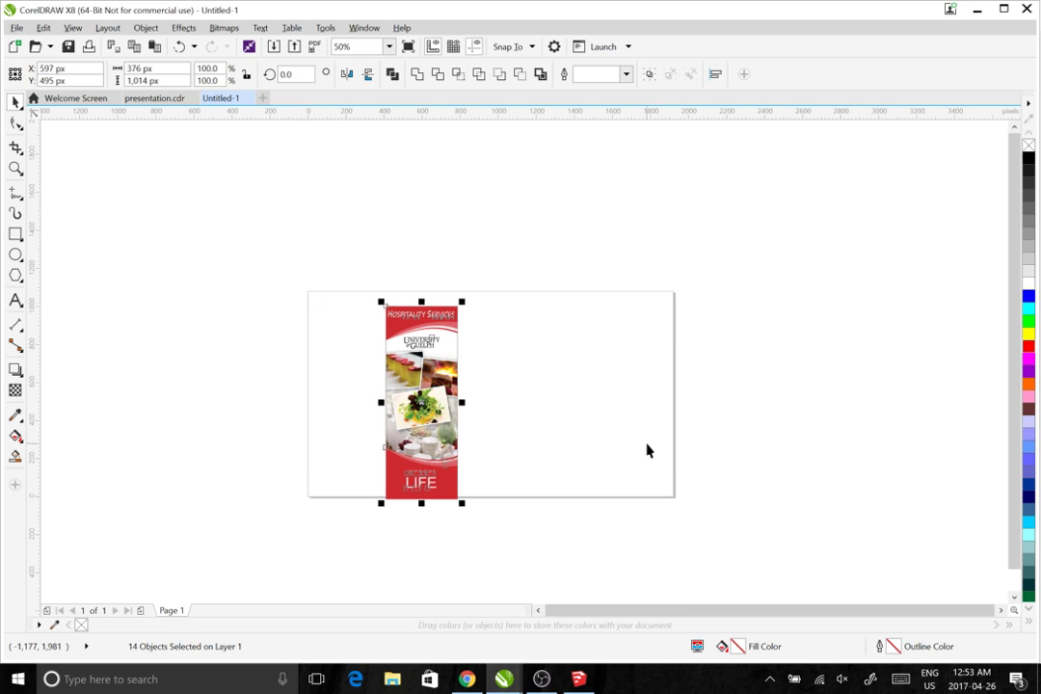
click(636, 476)
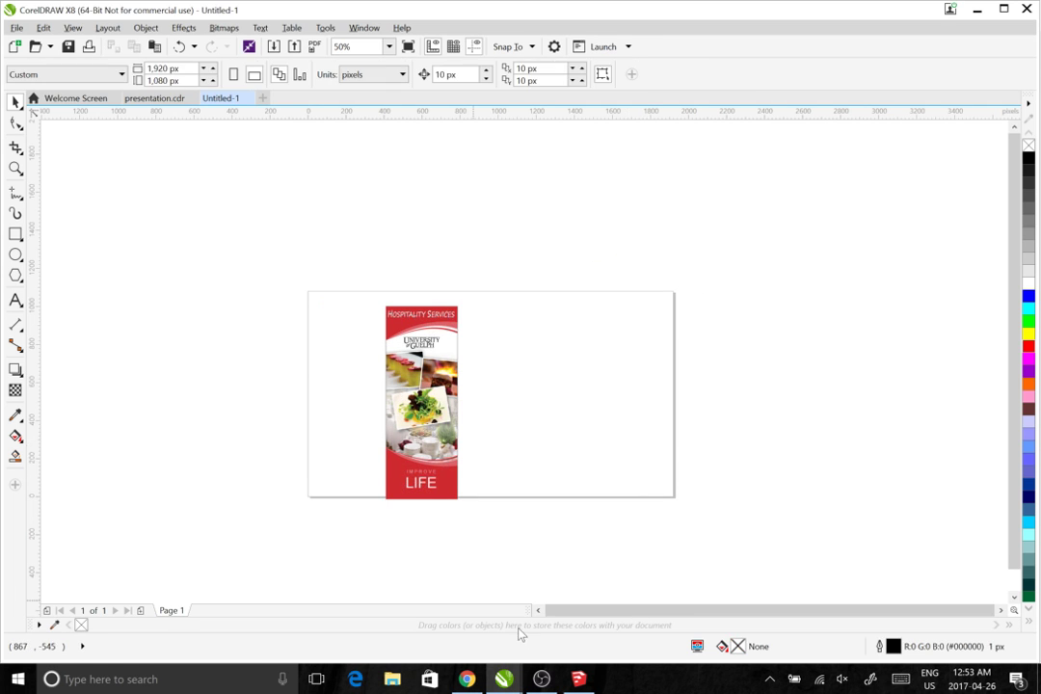
Switch to SketchUp and open 3D Warehouse to get models
click(581, 680)
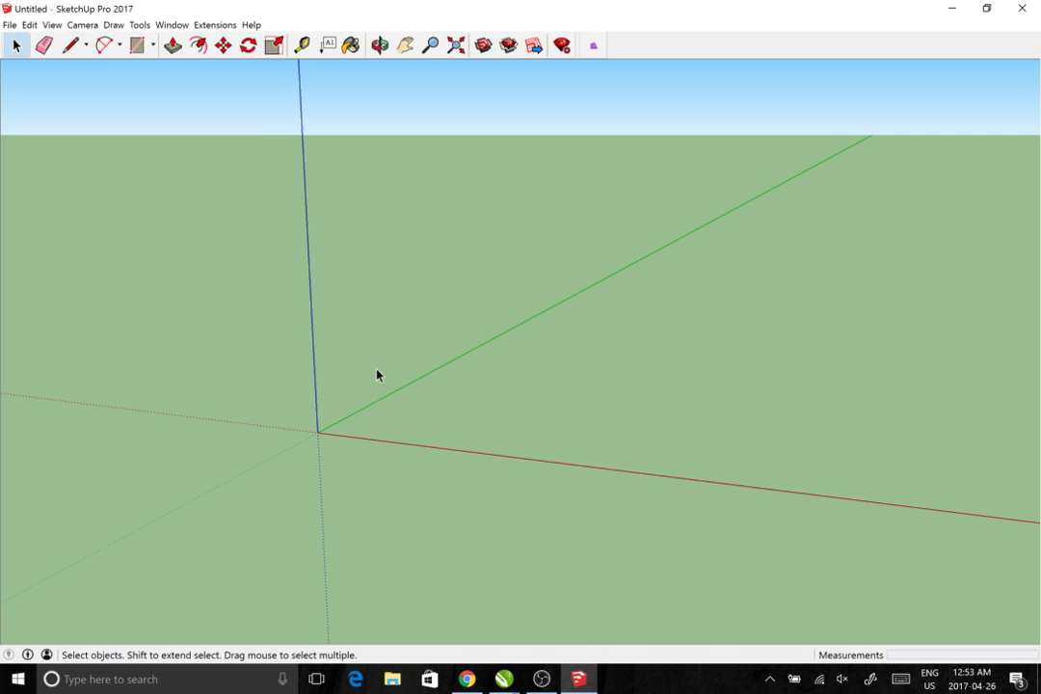
key(o)
drag(511, 449, 502, 455)
key(space)
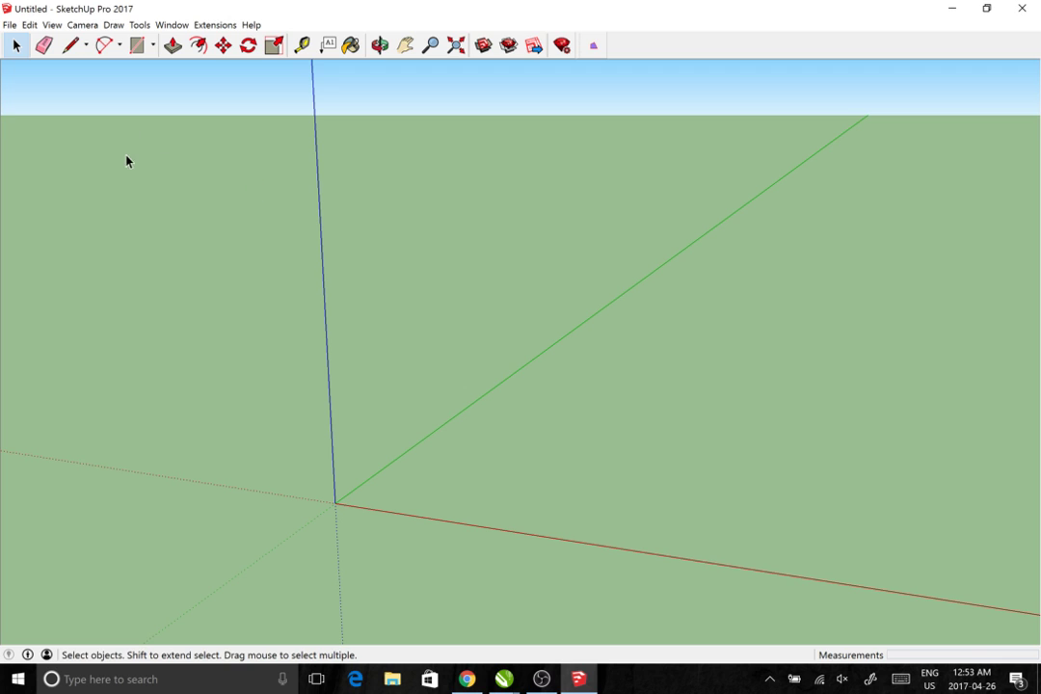
click(10, 25)
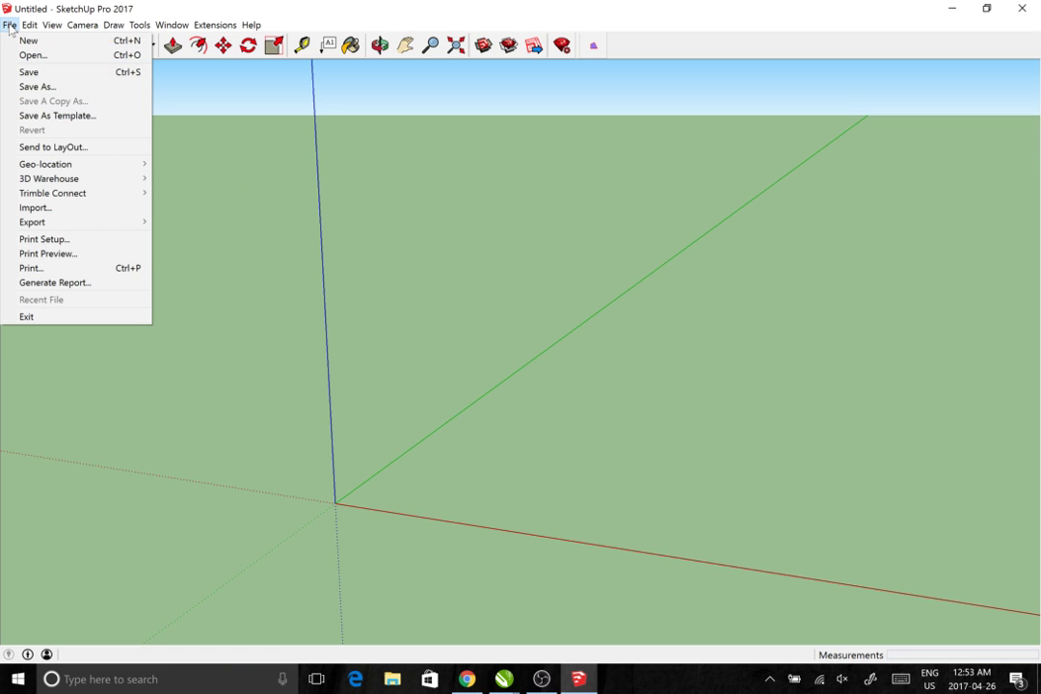
mouse_move(53, 183)
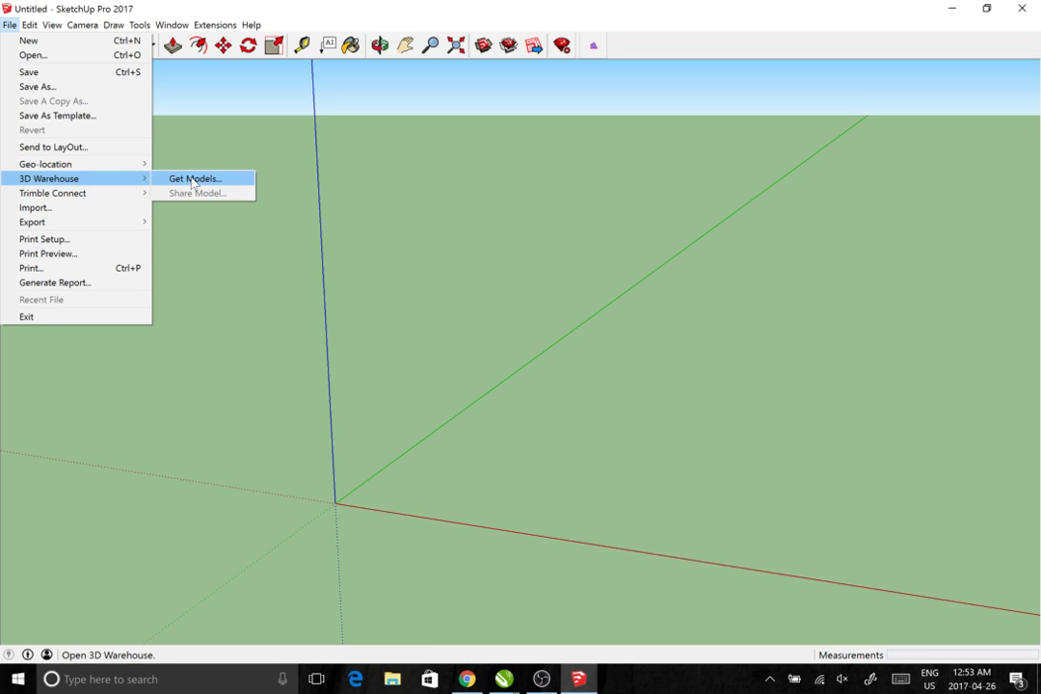
click(193, 182)
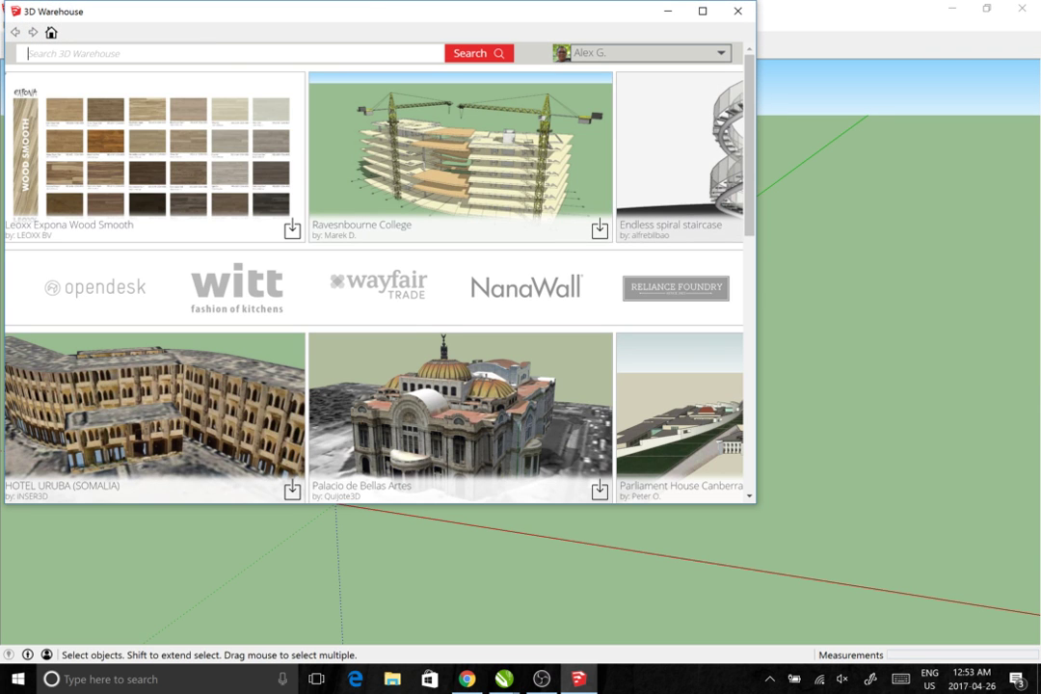
Search 3D Warehouse for "banner stand"
text(bannerr)
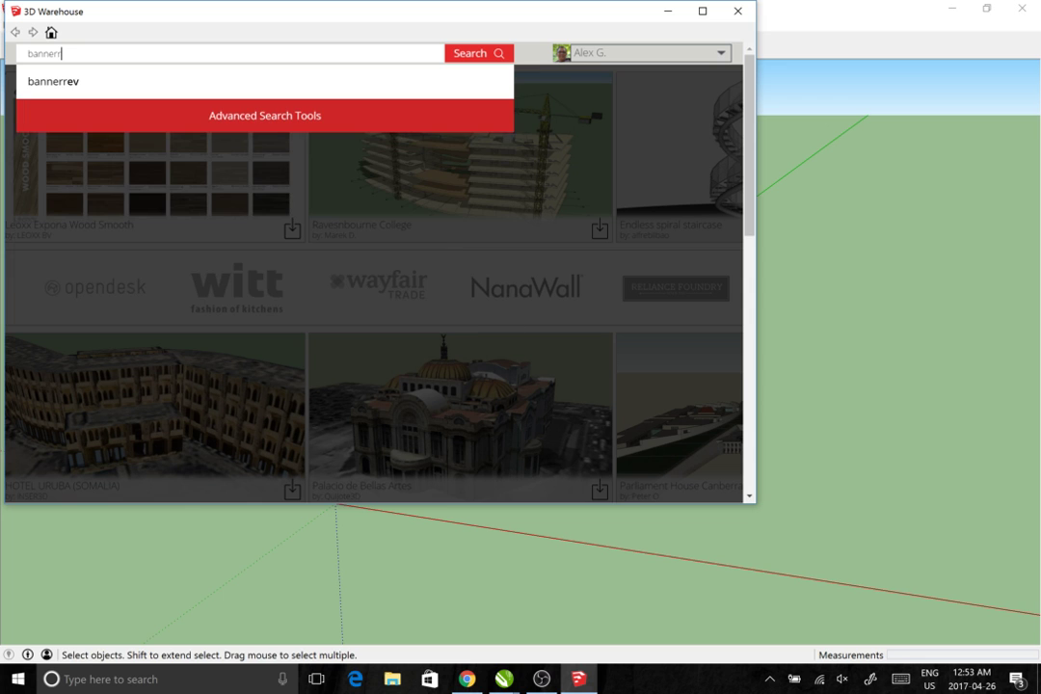
text(s security mirrors andnd)
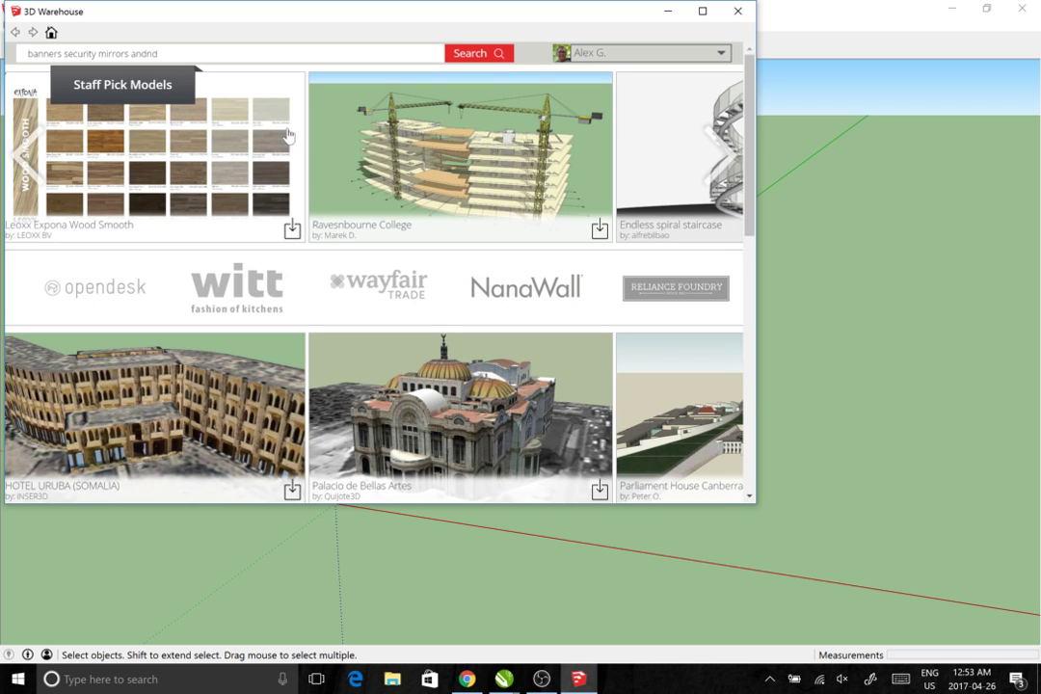
key(shift+Left)
key(shift+Left)
key(shift+Left)
key(shift+Left)
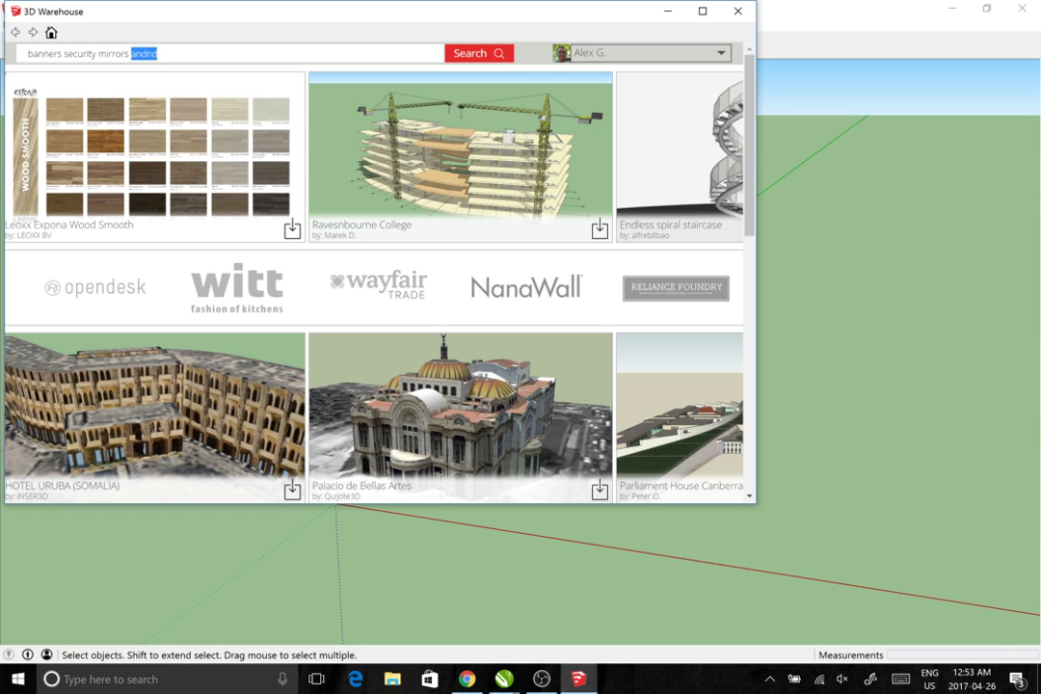
text(sta)
drag(65, 54, 115, 54)
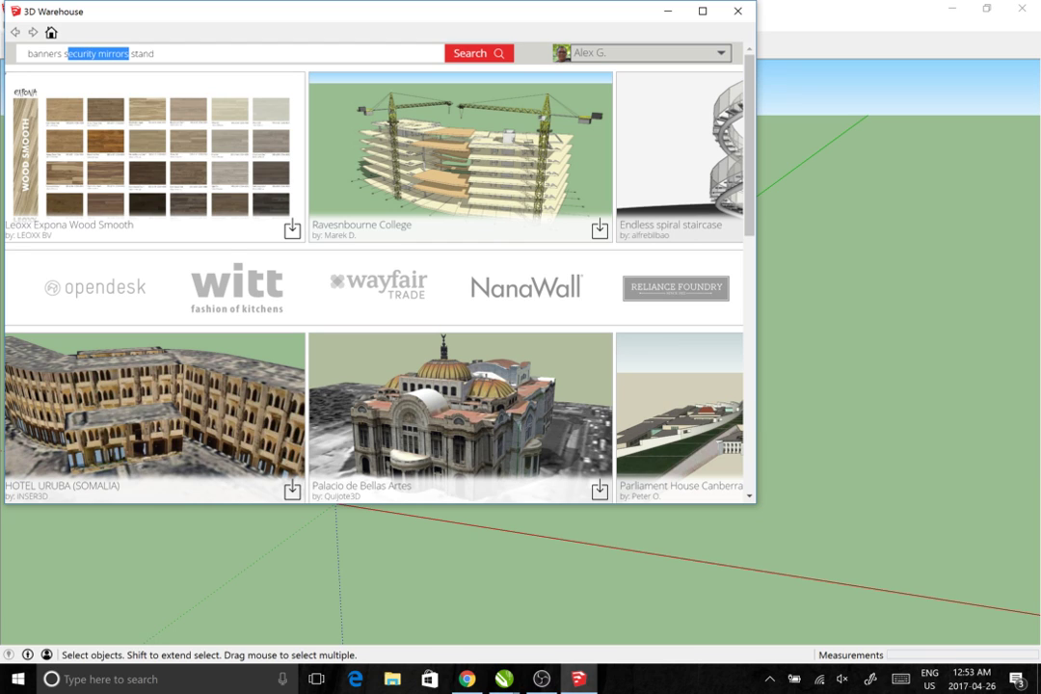
key(BackSpace)
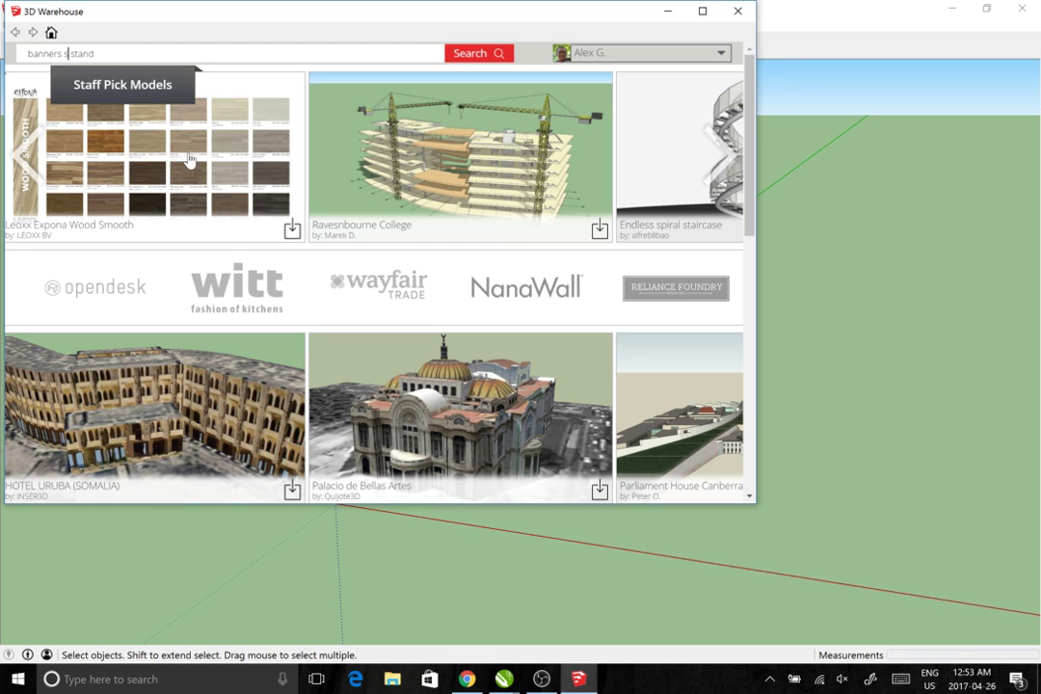
key(BackSpace)
key(BackSpace)
key(BackSpace)
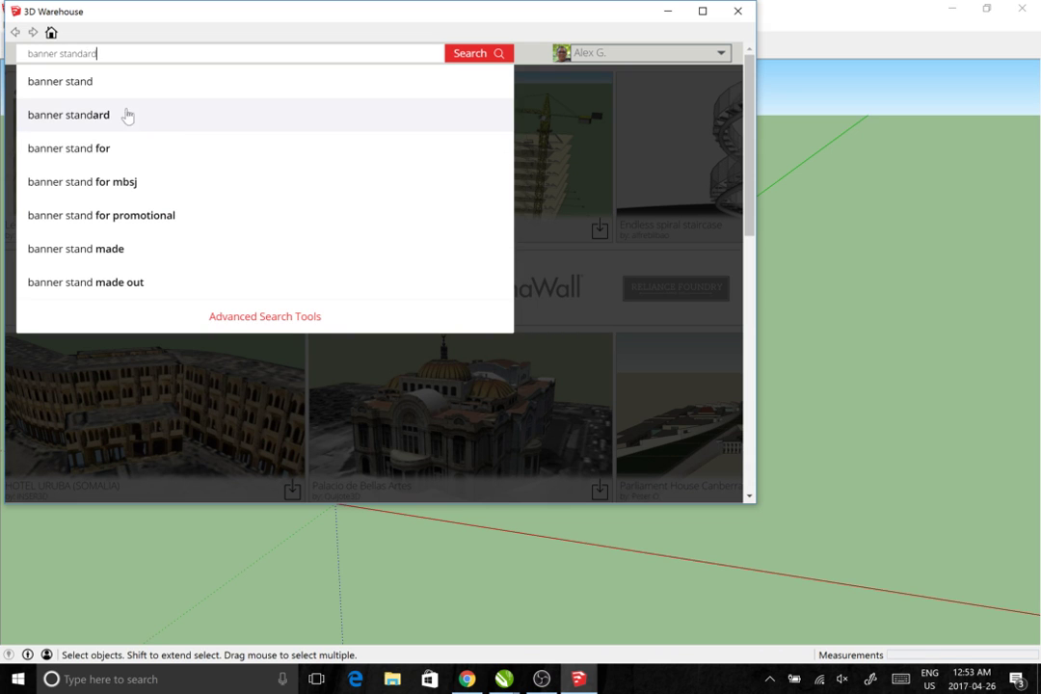
click(131, 91)
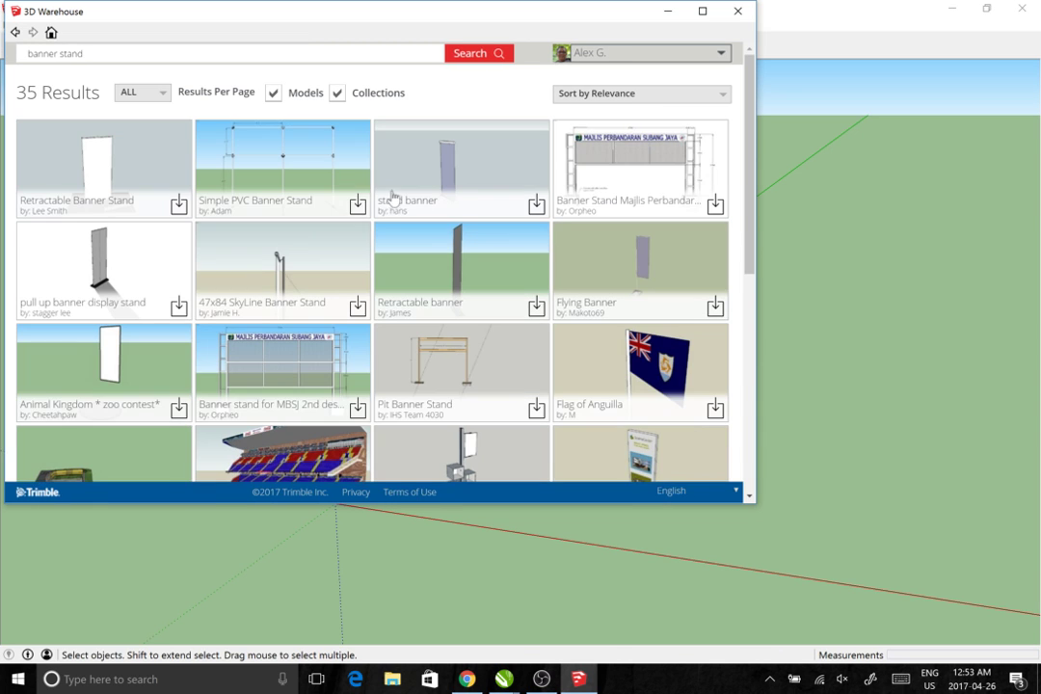
Load the pull up banner display stand directly into the model, accepting the 3D Warehouse Terms of Use, and place it
scroll(742, 241, down, 5)
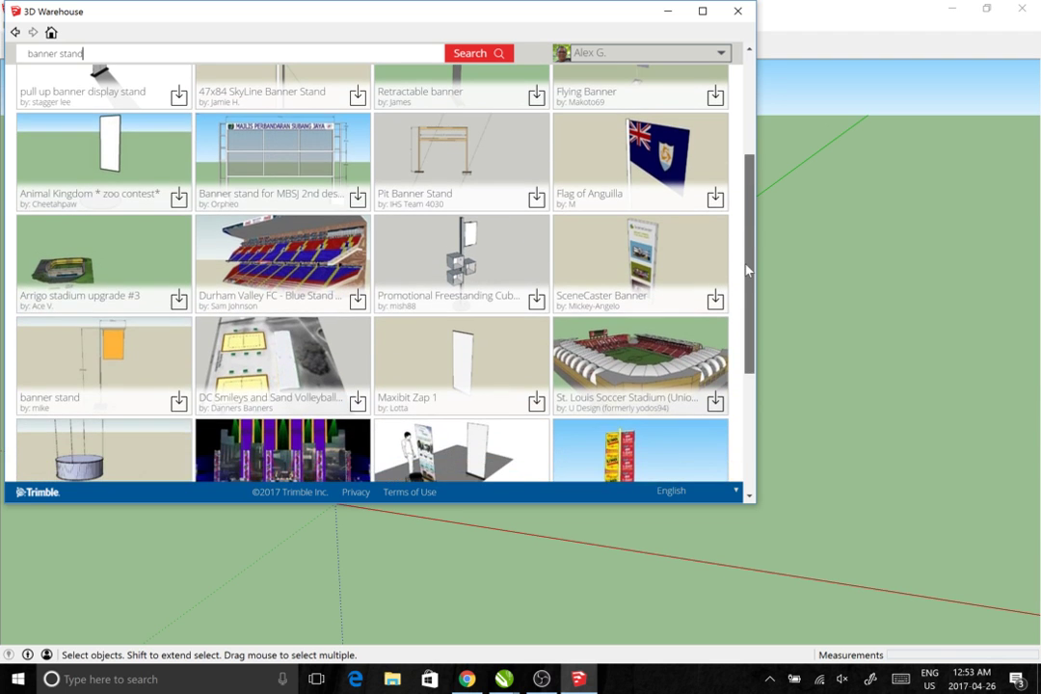
scroll(730, 358, up, 6)
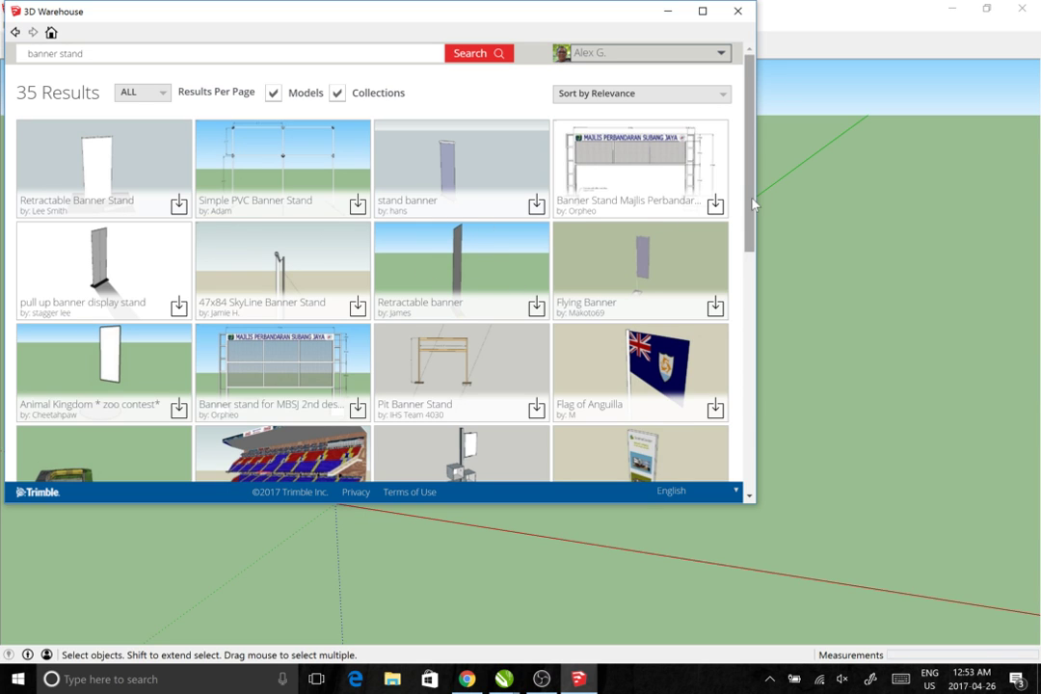
drag(753, 205, 753, 218)
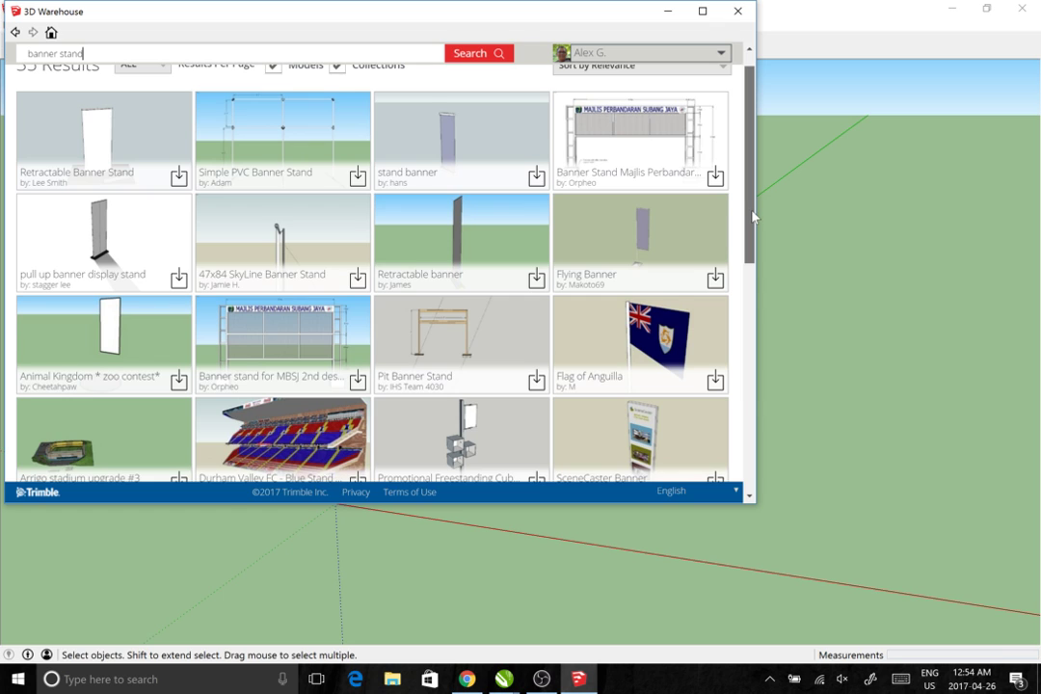
scroll(752, 218, up, 1)
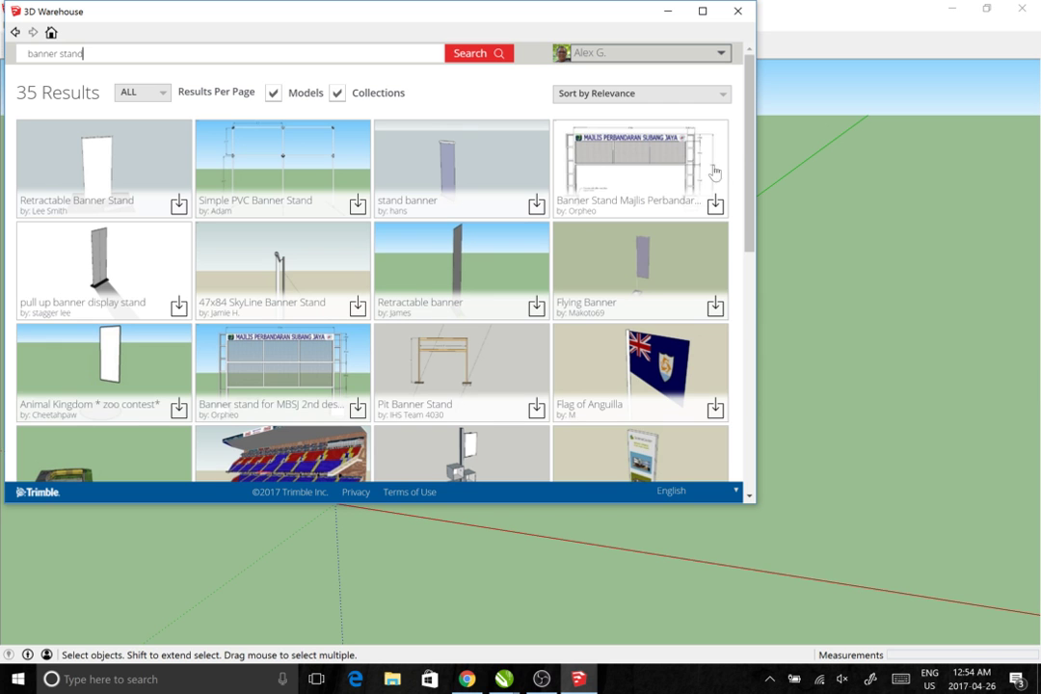
drag(747, 193, 713, 155)
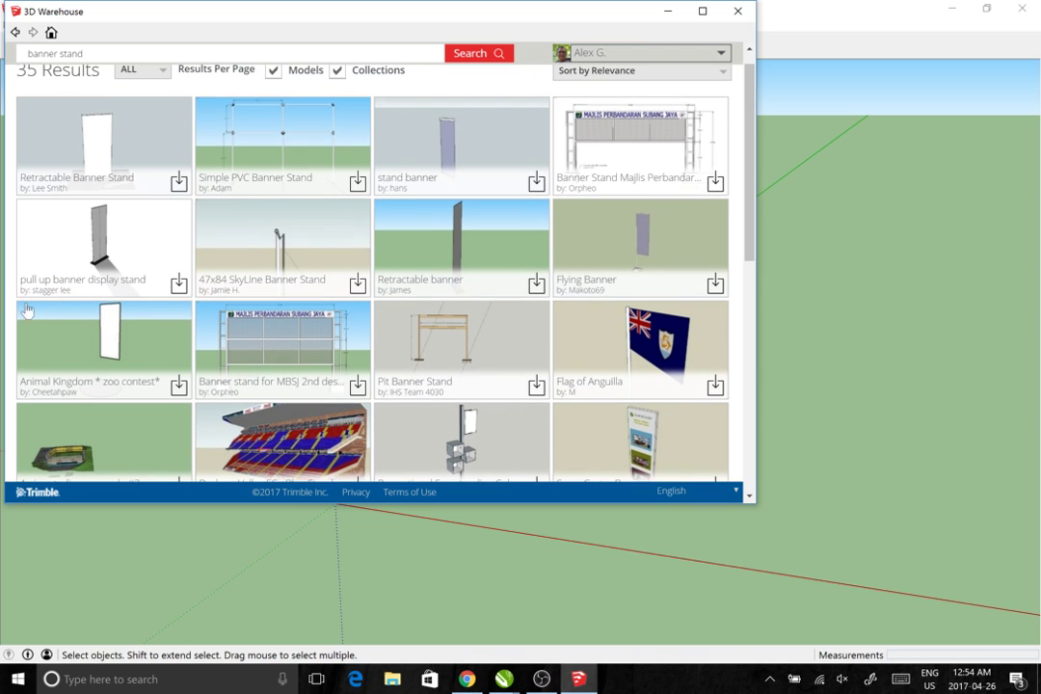
click(179, 286)
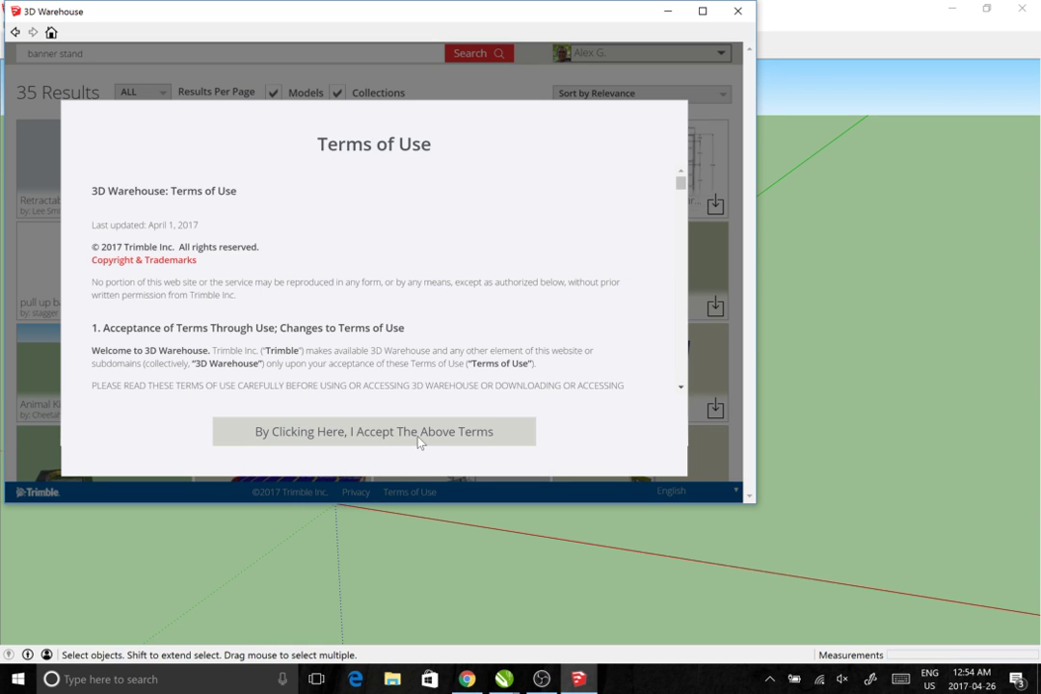
scroll(681, 200, down, 5)
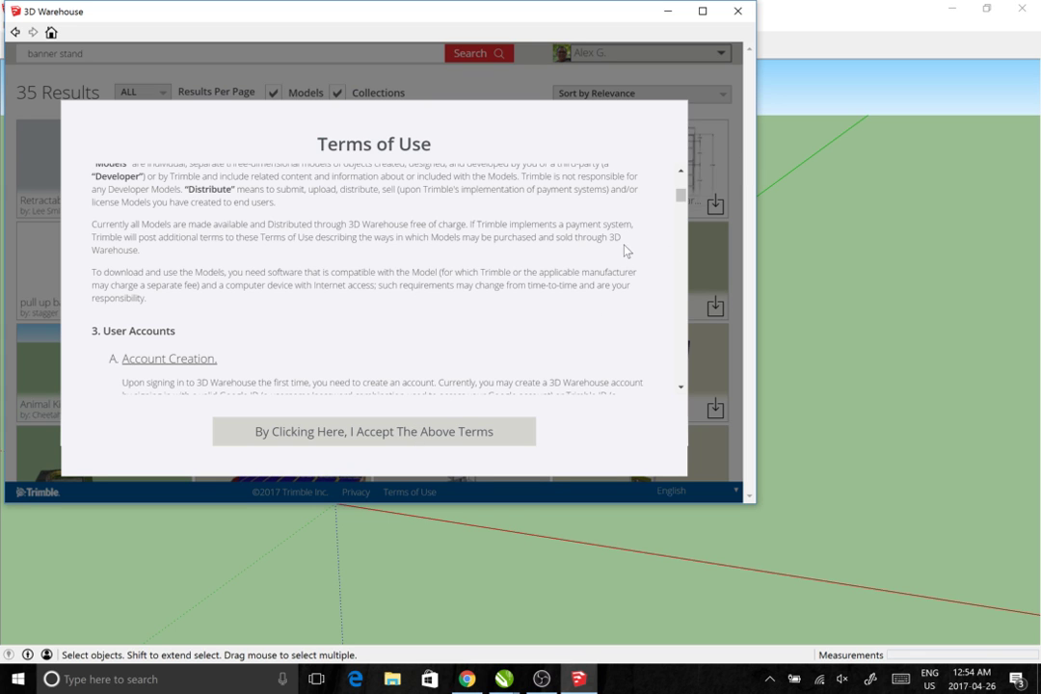
drag(678, 198, 678, 376)
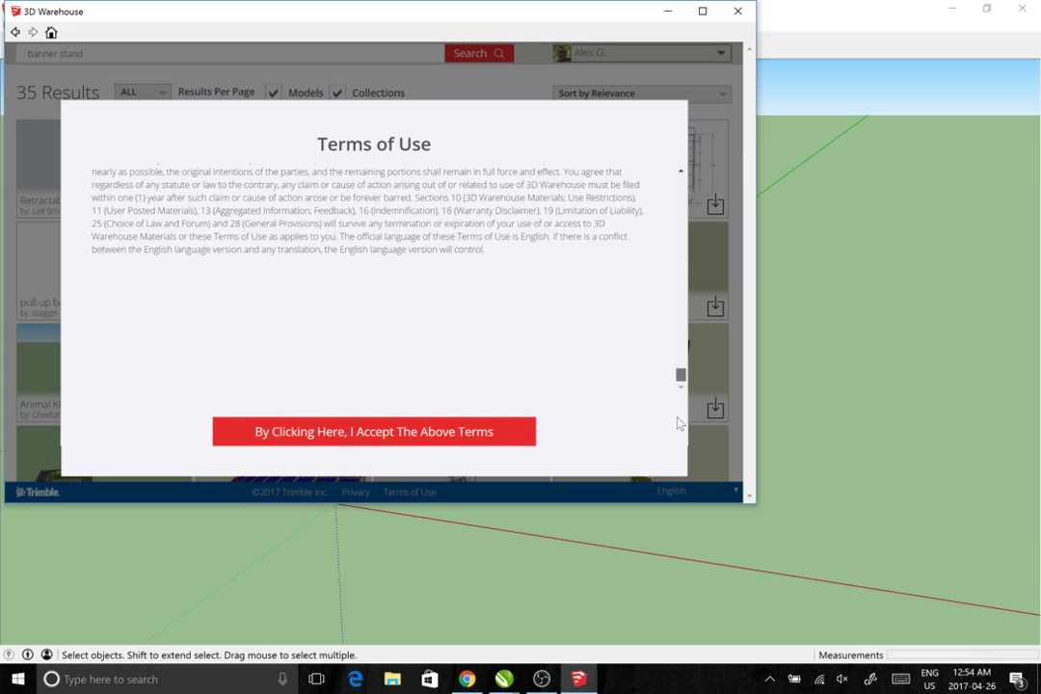
click(494, 441)
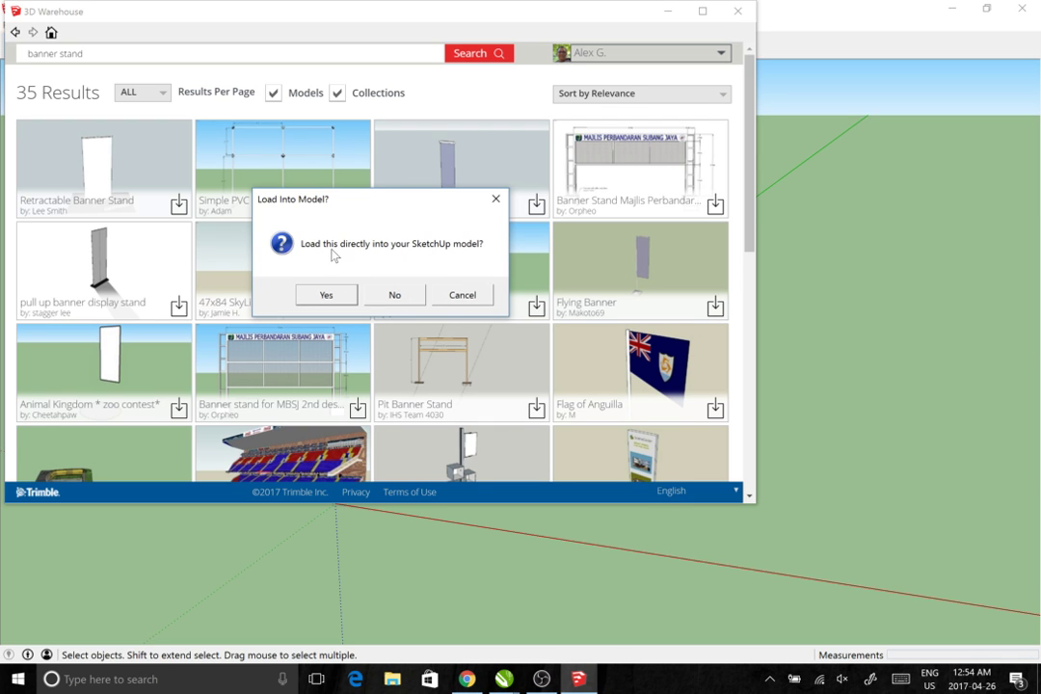
click(328, 301)
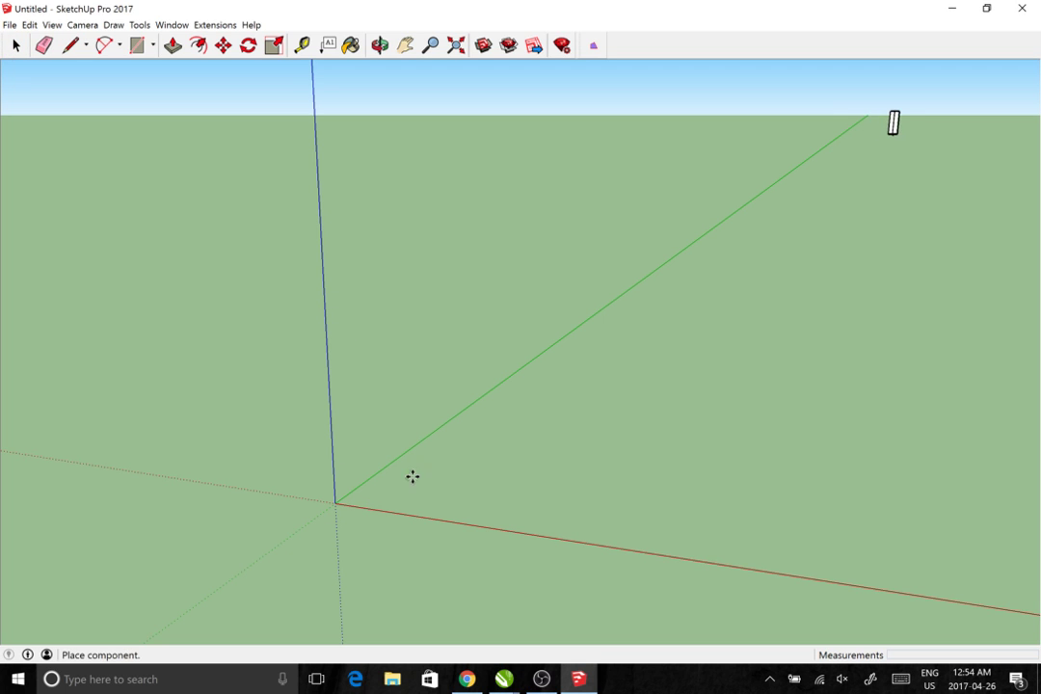
click(404, 470)
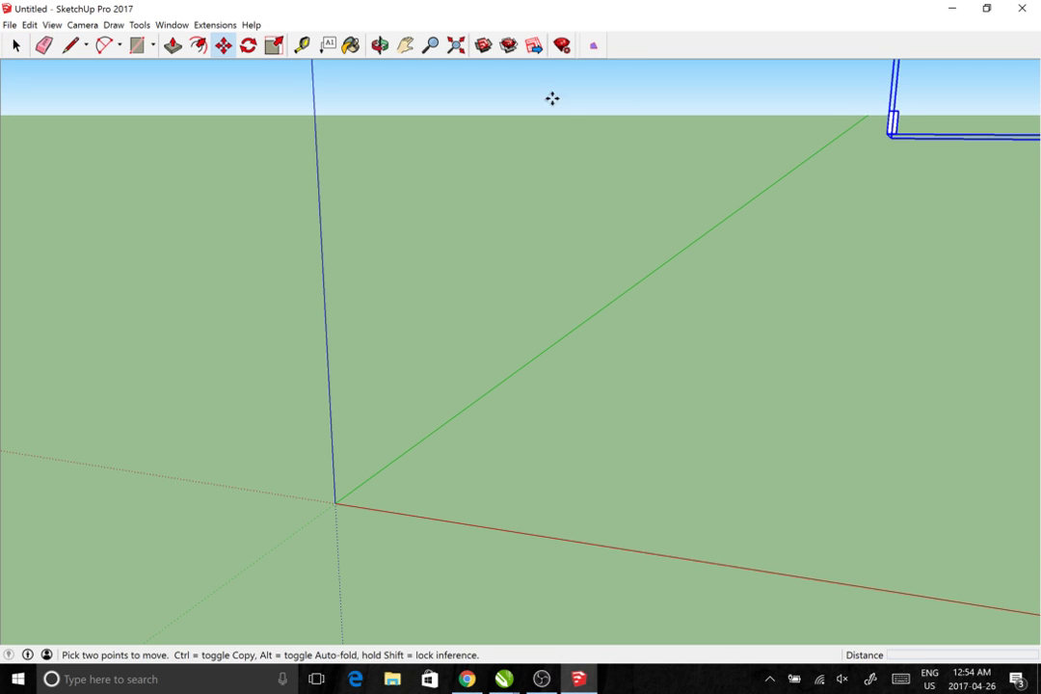
Isolate the banner stand by copying it from inside its oversized component, deleting that component, and pasting the stand back in place
drag(908, 136, 711, 305)
scroll(941, 111, up, 2)
scroll(933, 117, down, 3)
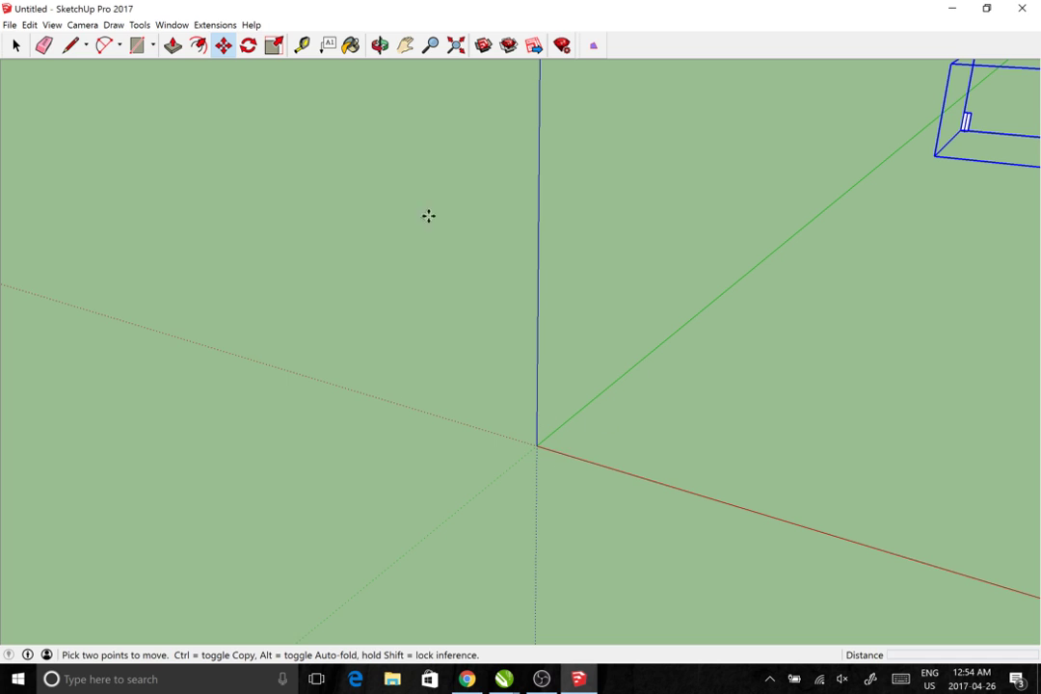
click(16, 45)
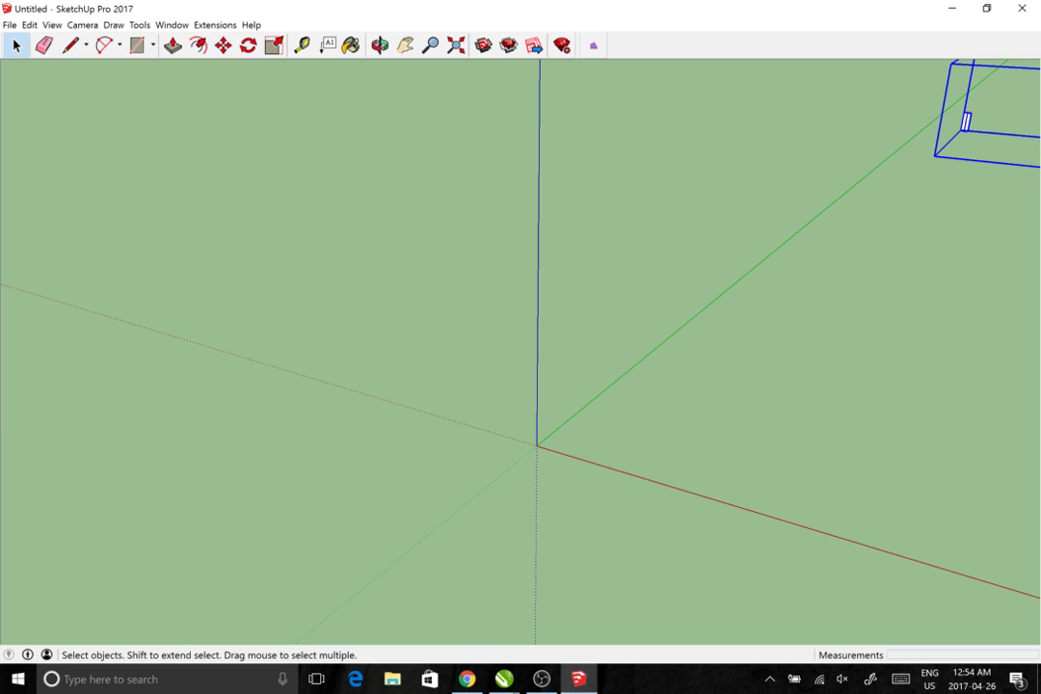
double_click(967, 129)
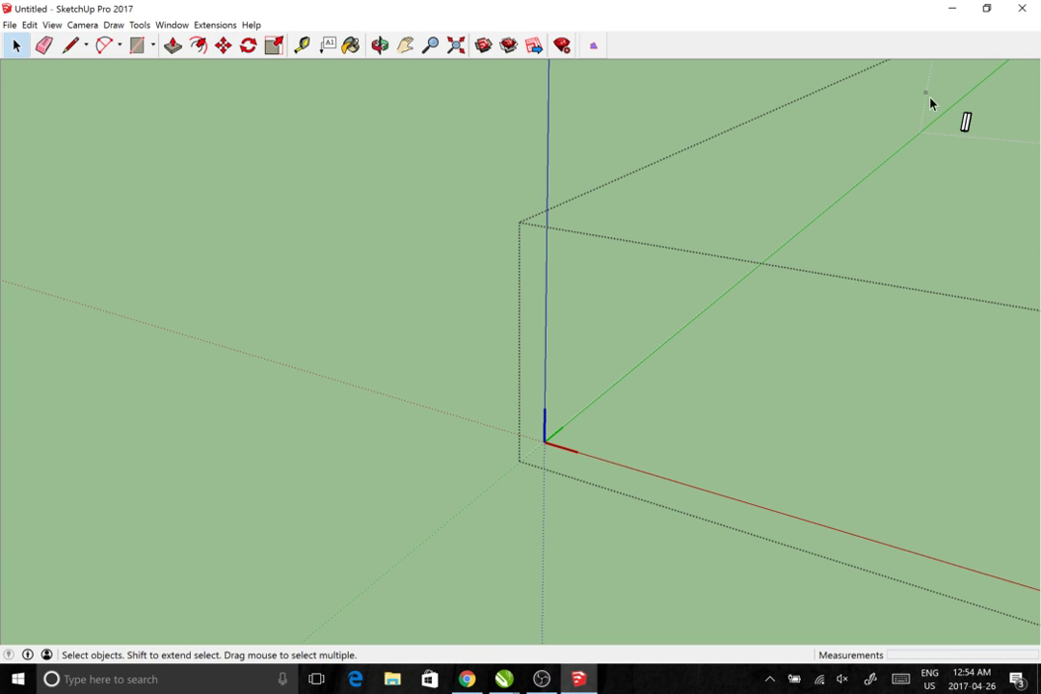
drag(925, 94, 998, 173)
click(419, 250)
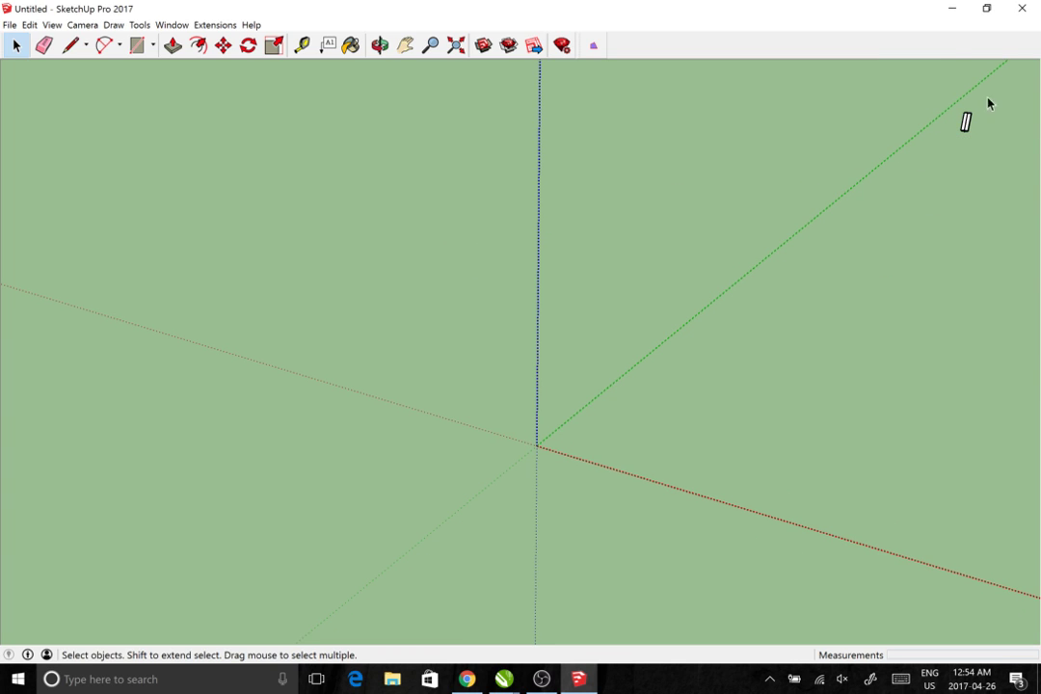
click(964, 124)
key(Delete)
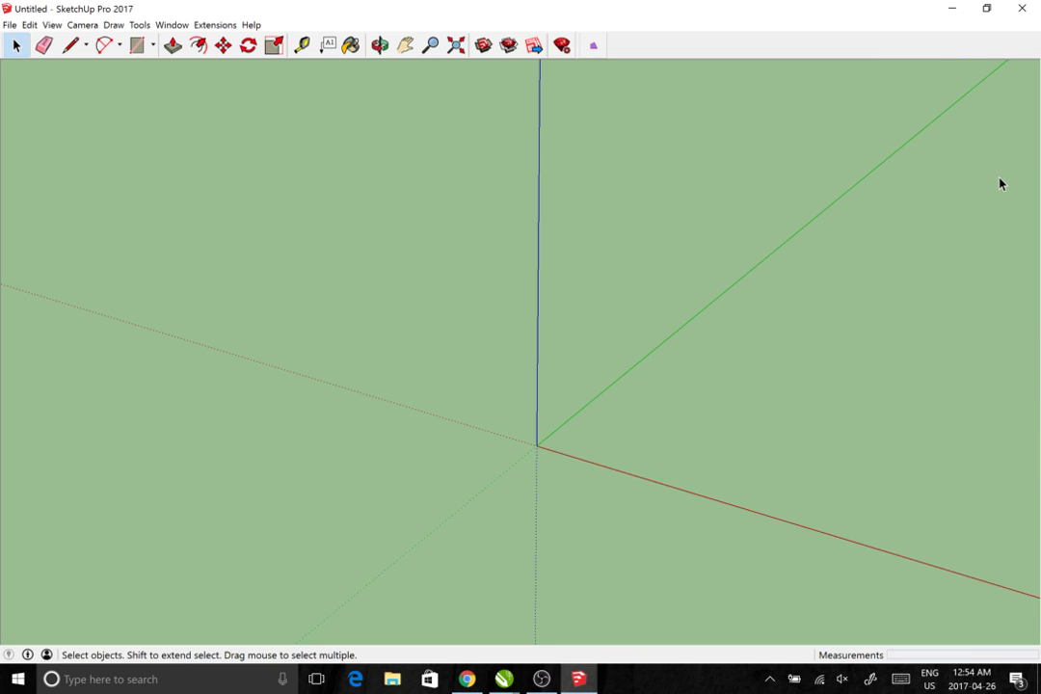
click(30, 24)
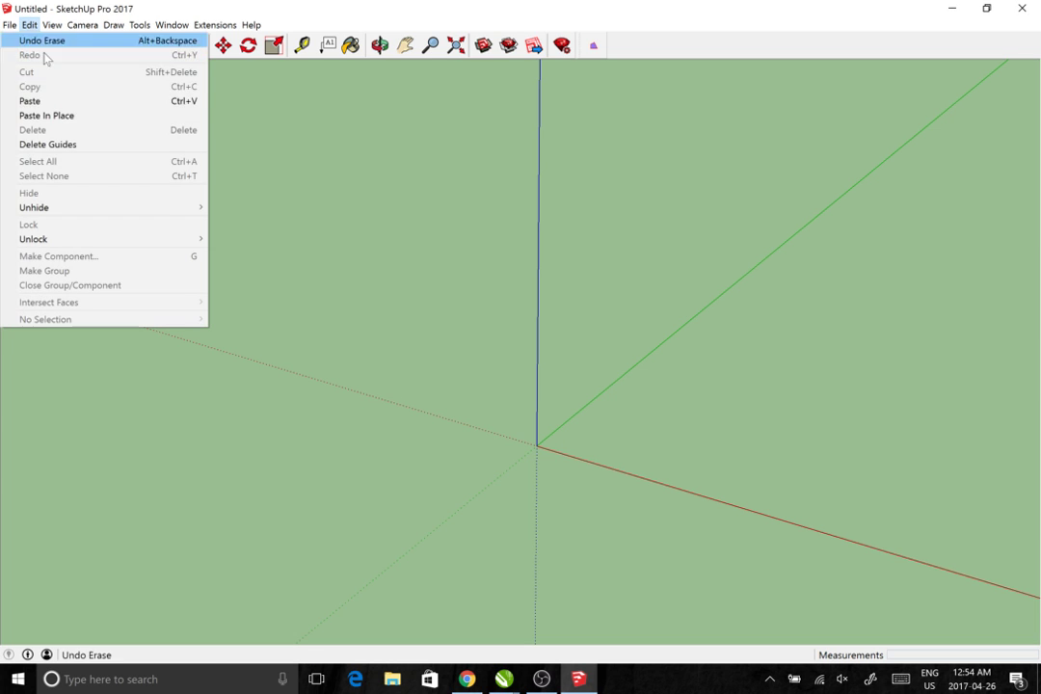
click(66, 115)
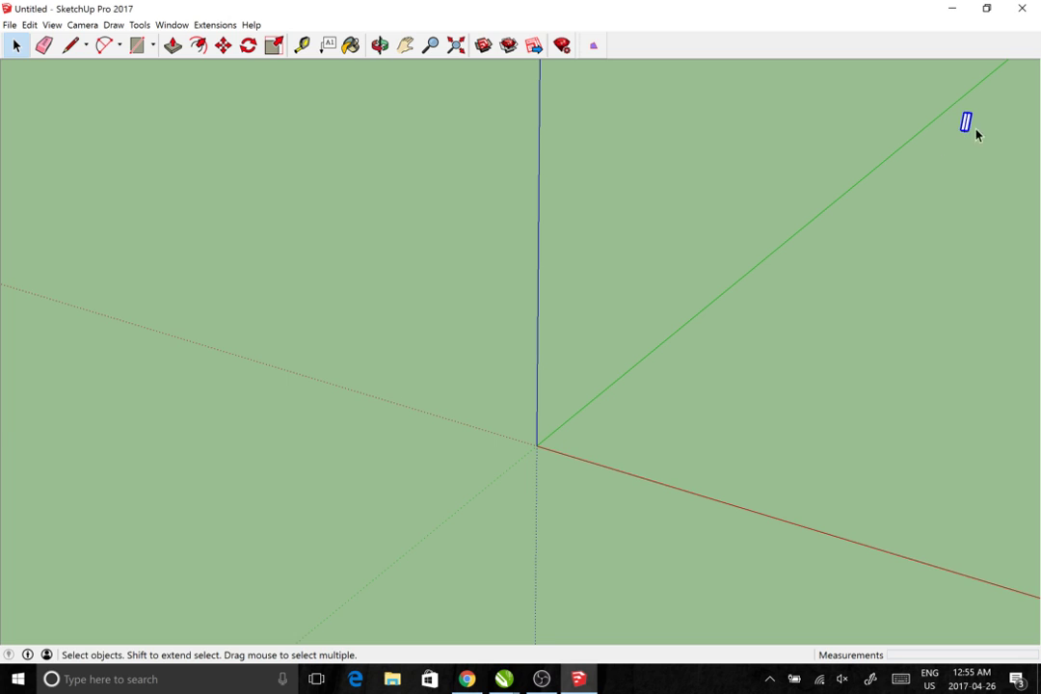
Move the banner stand by its lower corner to the origin of the axes
click(223, 45)
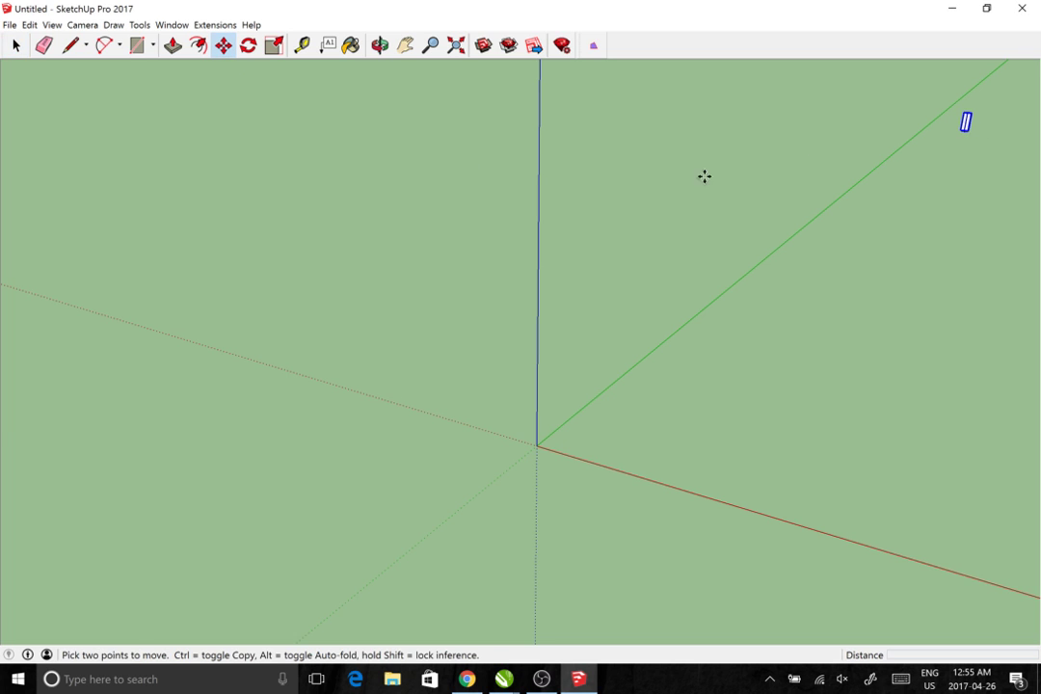
click(962, 128)
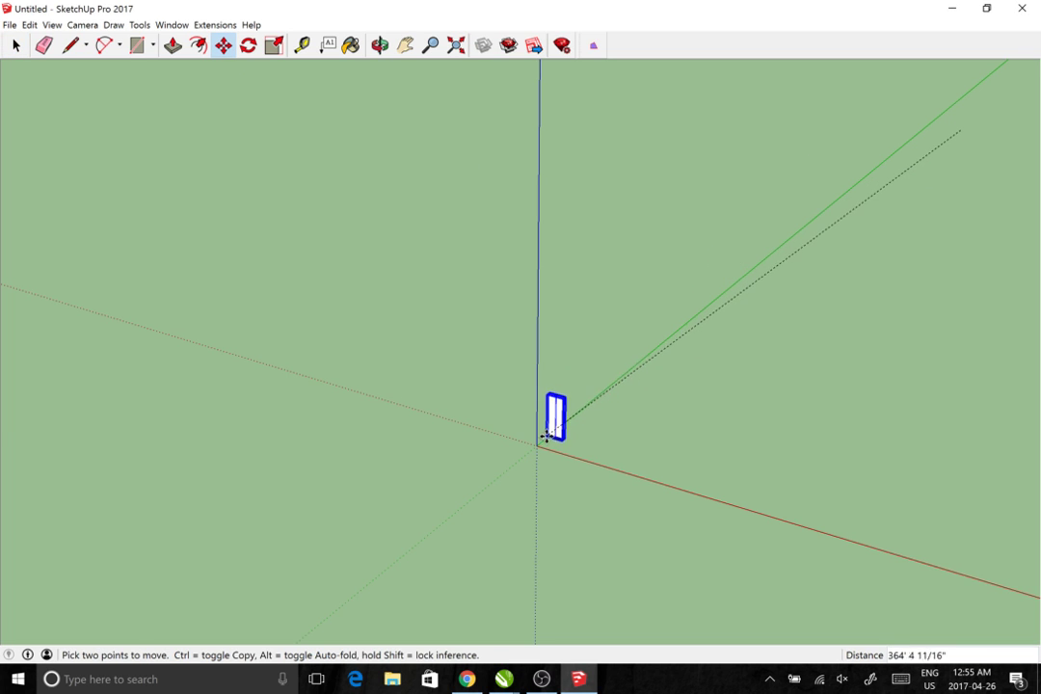
click(536, 448)
click(15, 45)
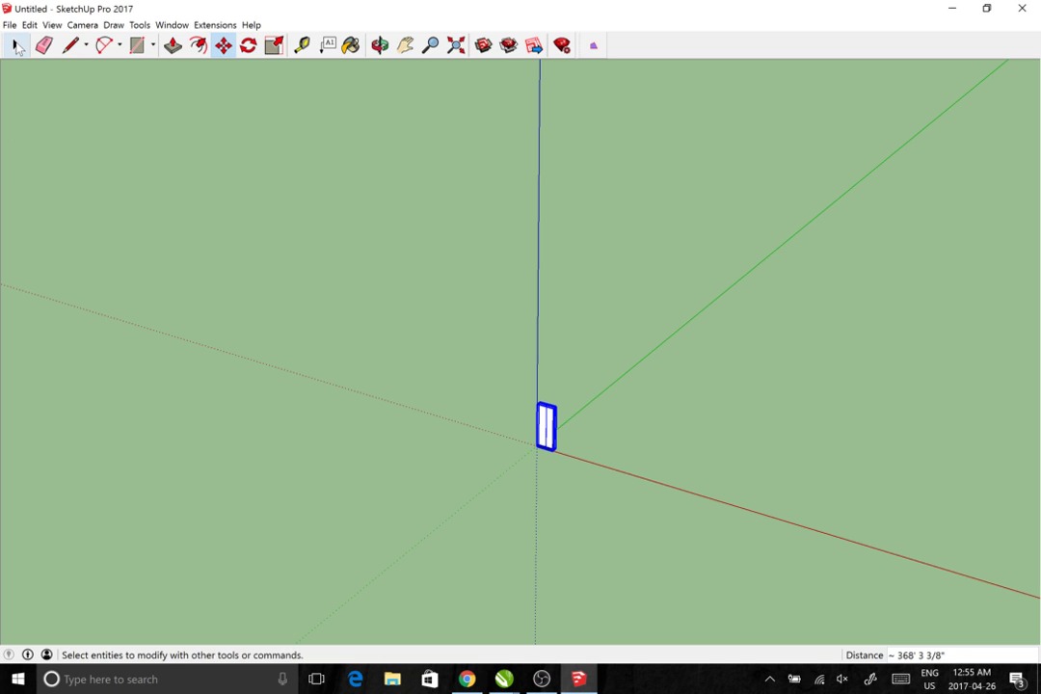
Examine the banner stand from the front and back, and compare its blank panel with the banner artwork in CorelDRAW
click(456, 45)
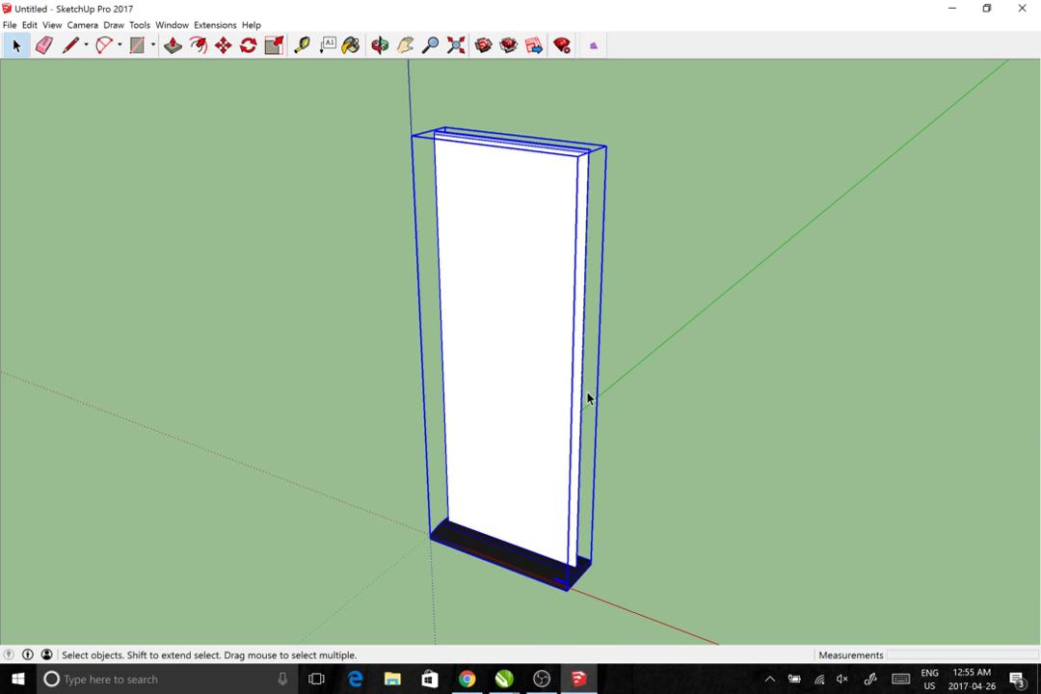
click(670, 422)
drag(670, 422, 479, 221)
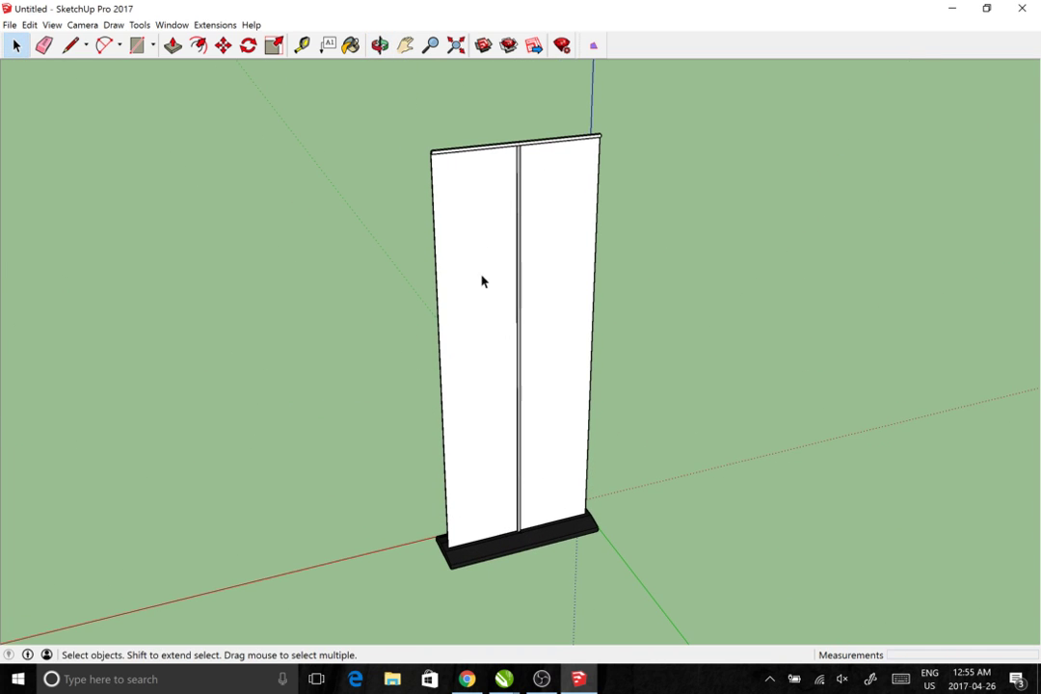
drag(360, 307, 525, 184)
drag(480, 265, 381, 318)
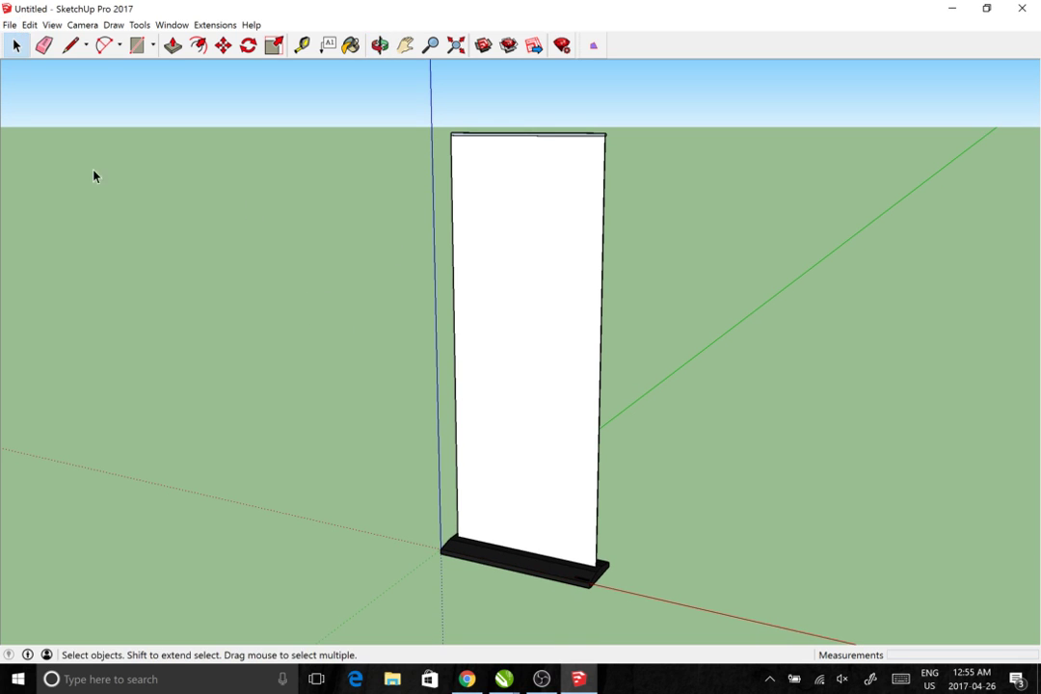
mouse_move(504, 678)
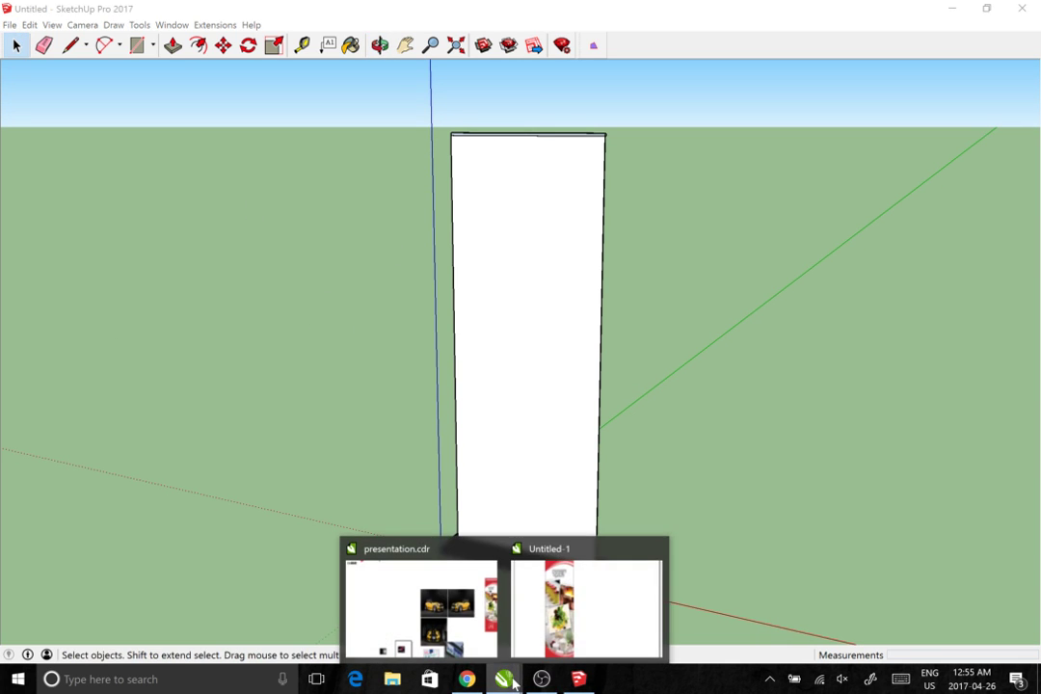
click(582, 644)
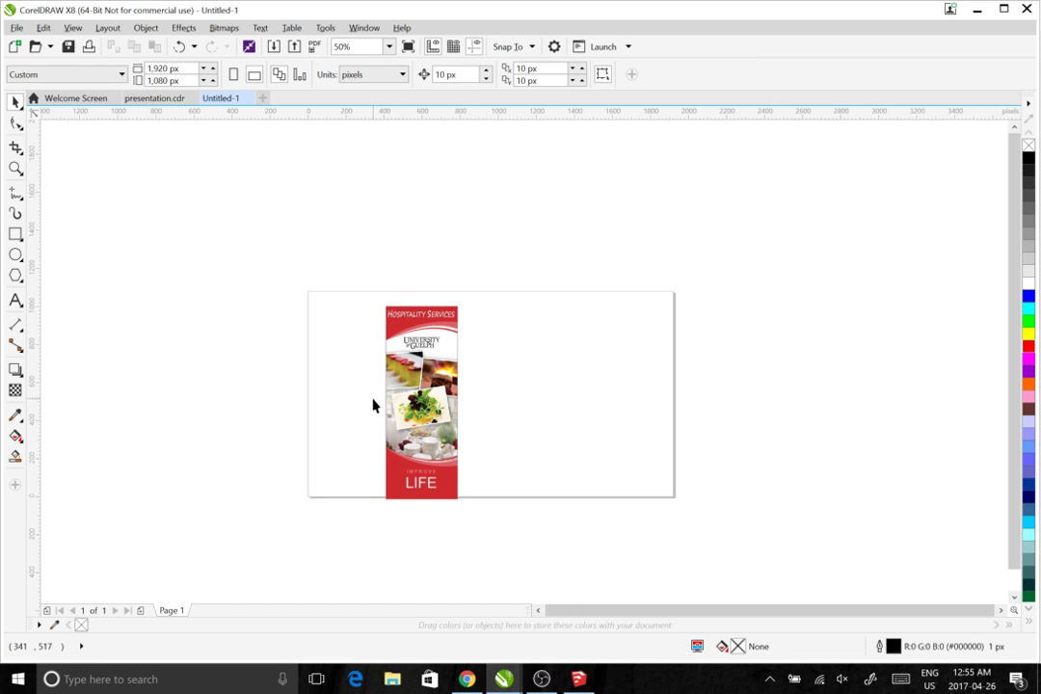
click(578, 679)
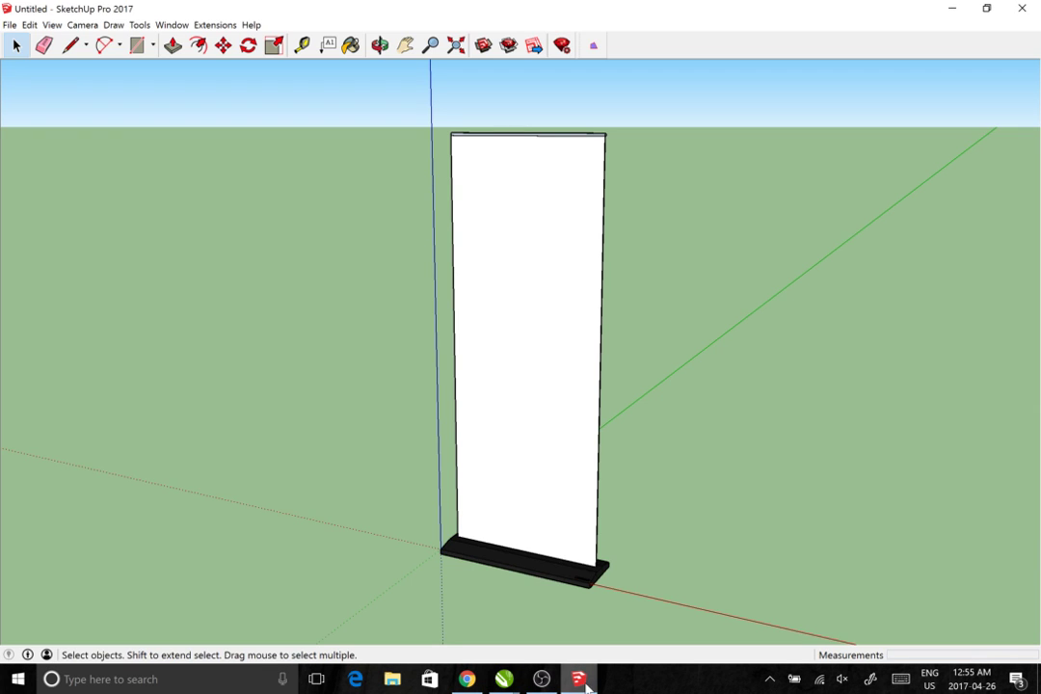
drag(339, 446, 373, 346)
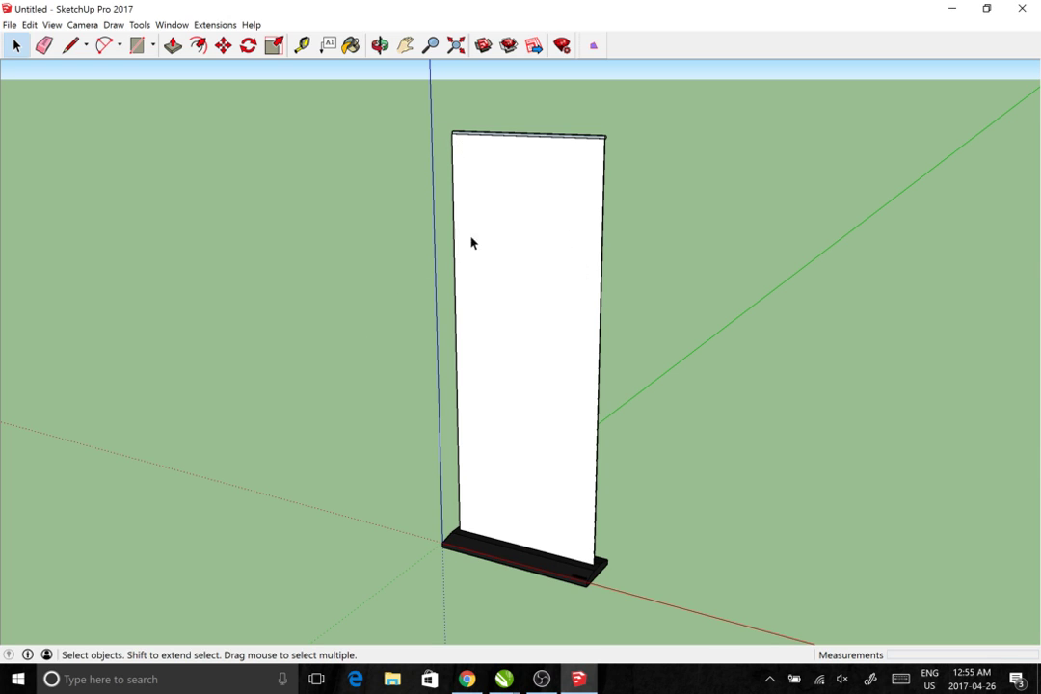
drag(560, 292, 621, 339)
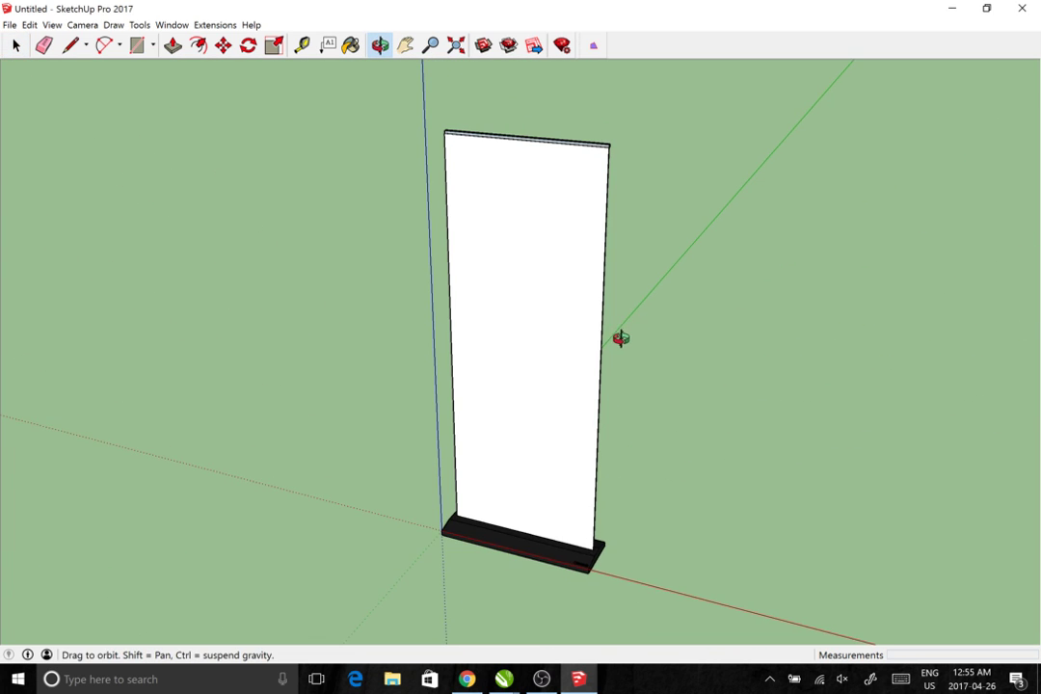
drag(514, 258, 627, 324)
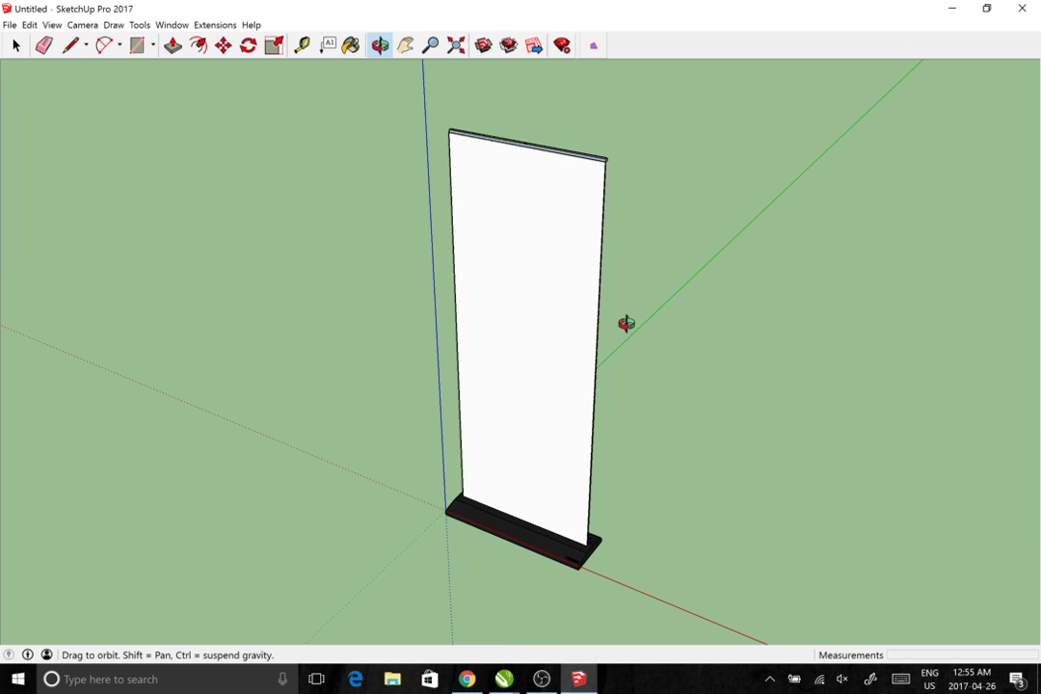
key(space)
Try to import banner from the Desktop as an image spanning the stand's panel between opposite corners, and undo the placement
click(10, 25)
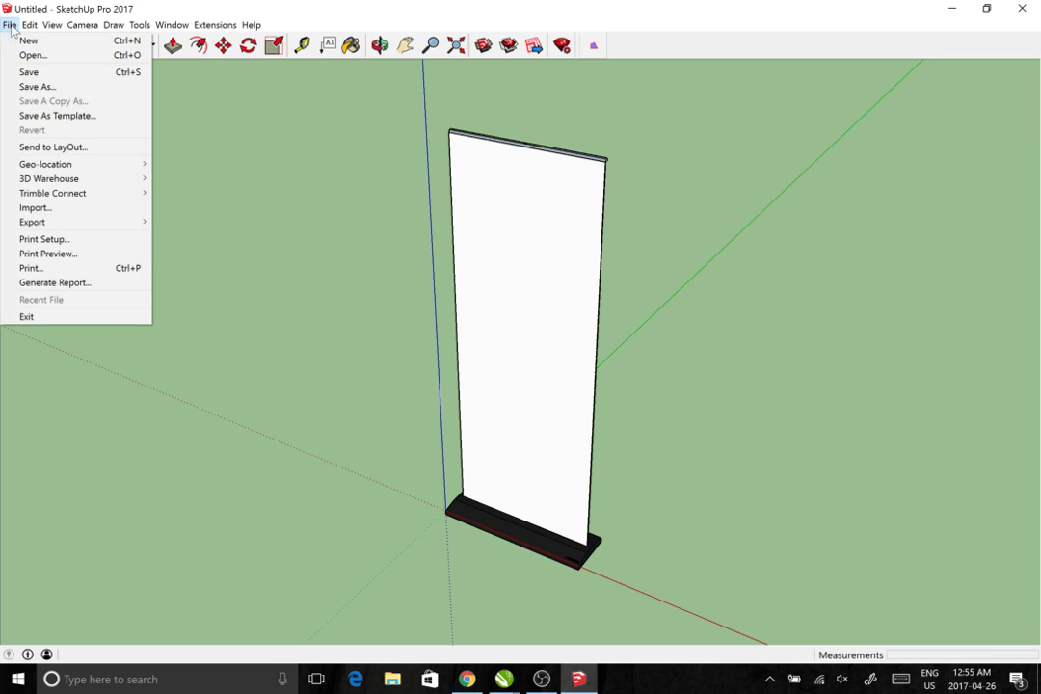
click(51, 208)
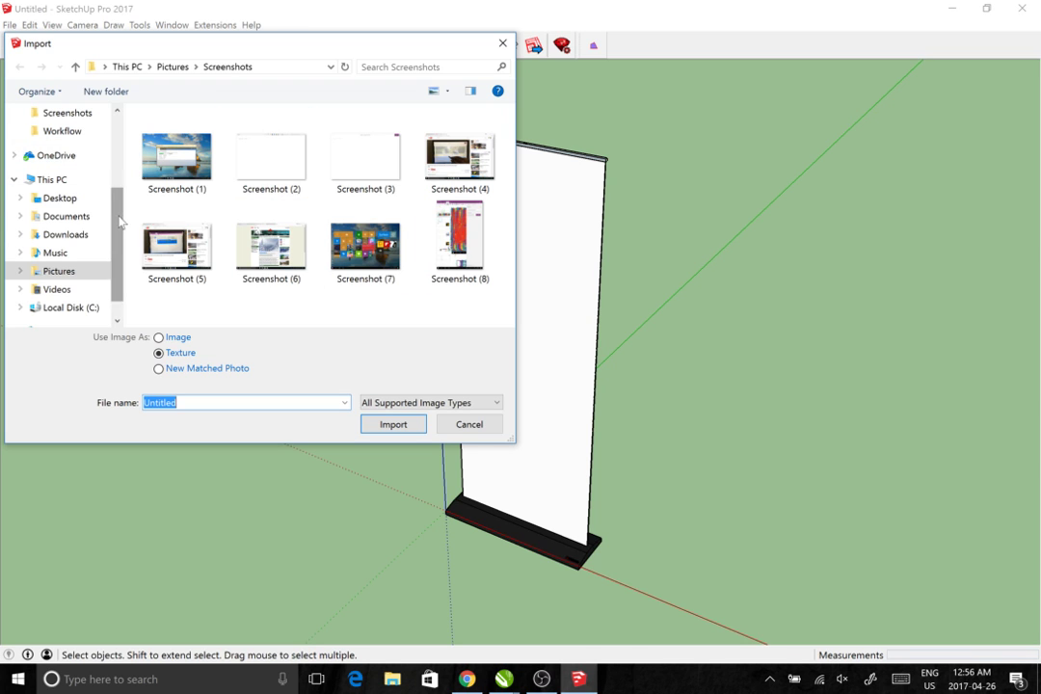
scroll(67, 212, up, 3)
click(60, 142)
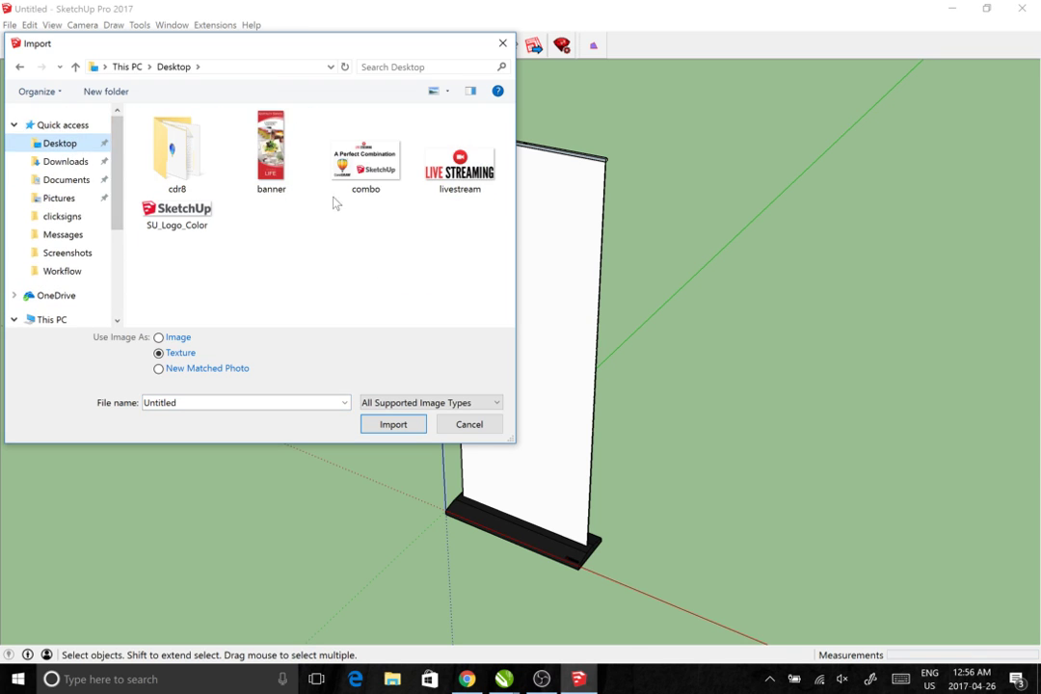
click(269, 181)
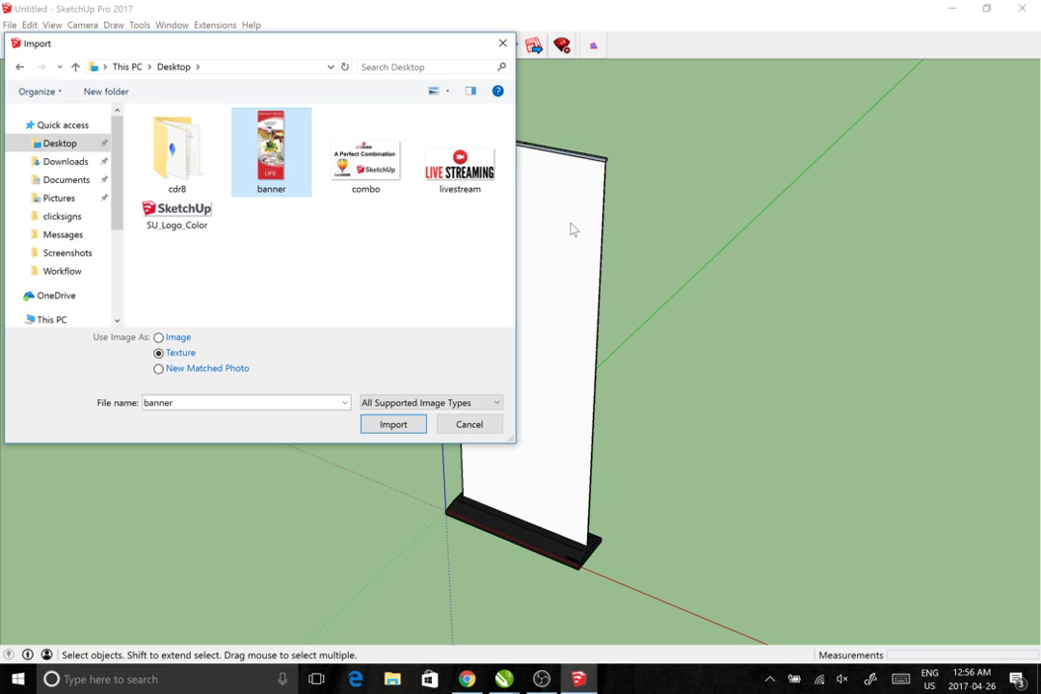
click(183, 339)
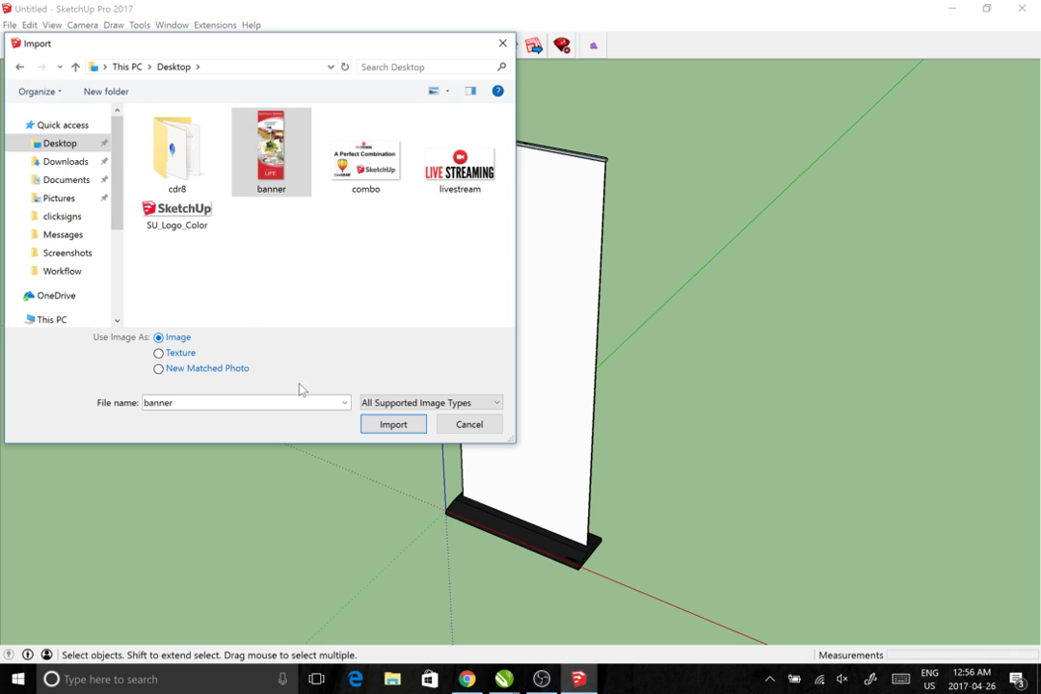
click(390, 425)
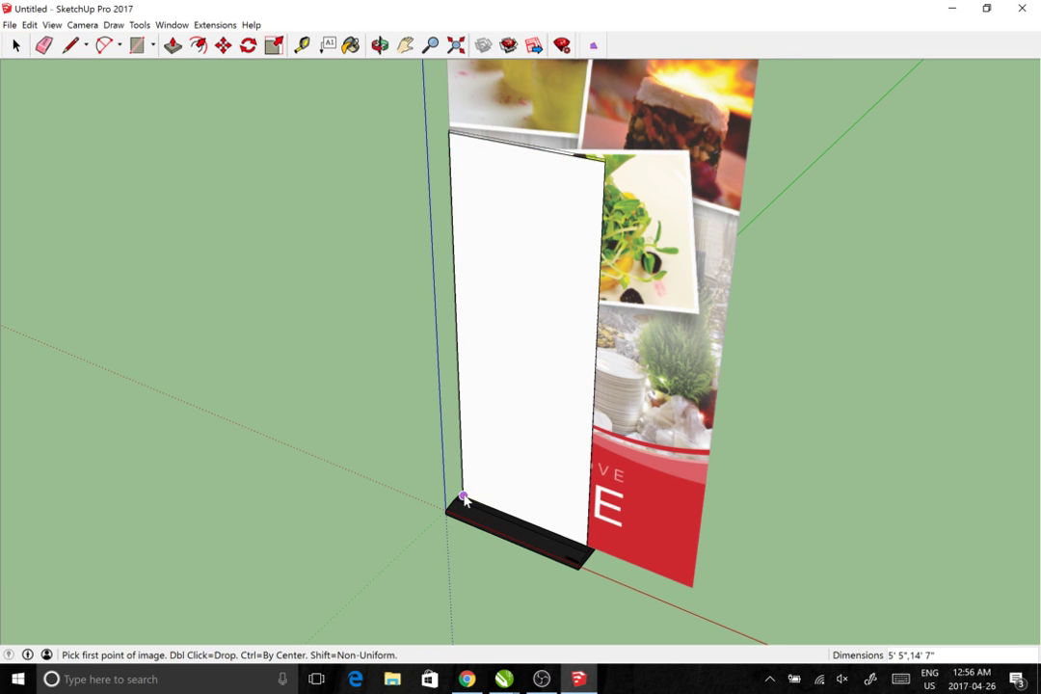
click(463, 497)
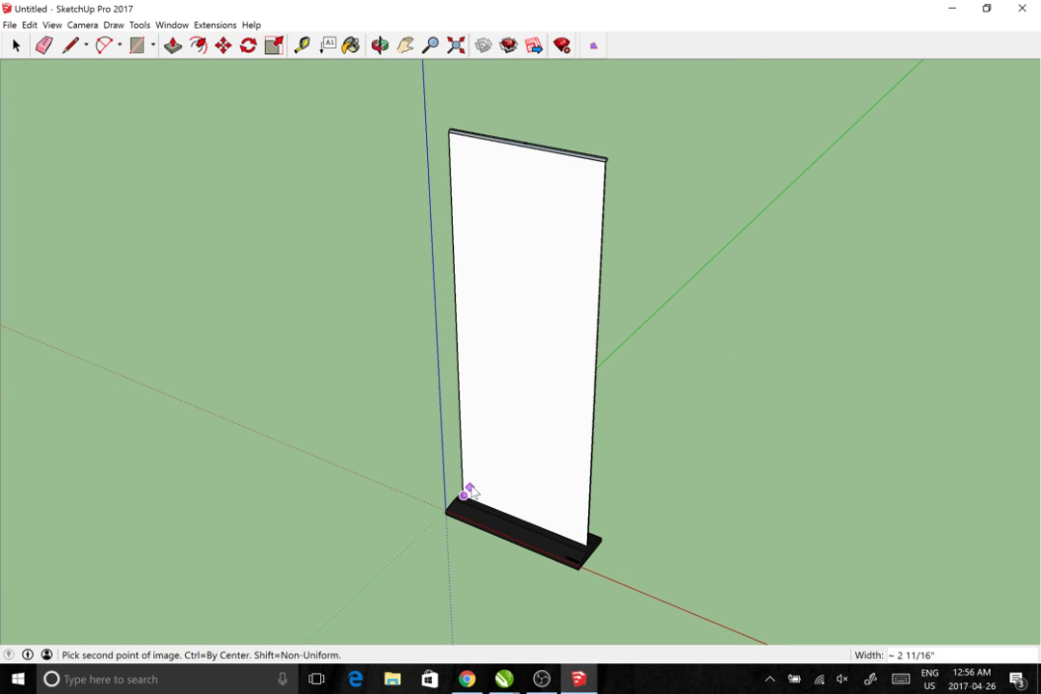
click(605, 163)
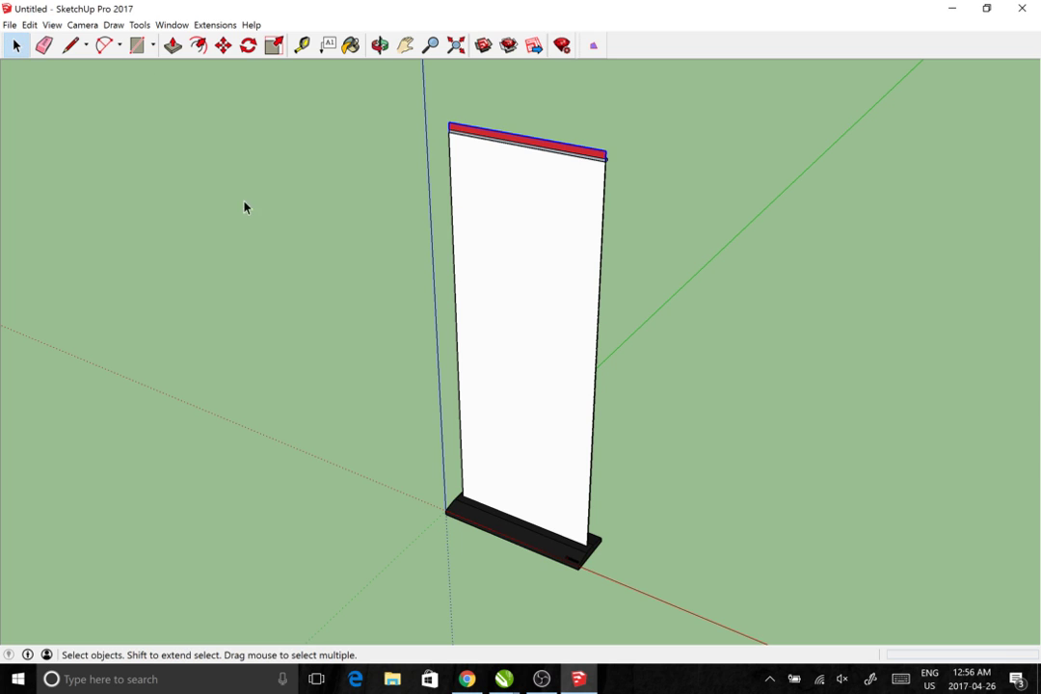
click(272, 273)
key(ctrl+z)
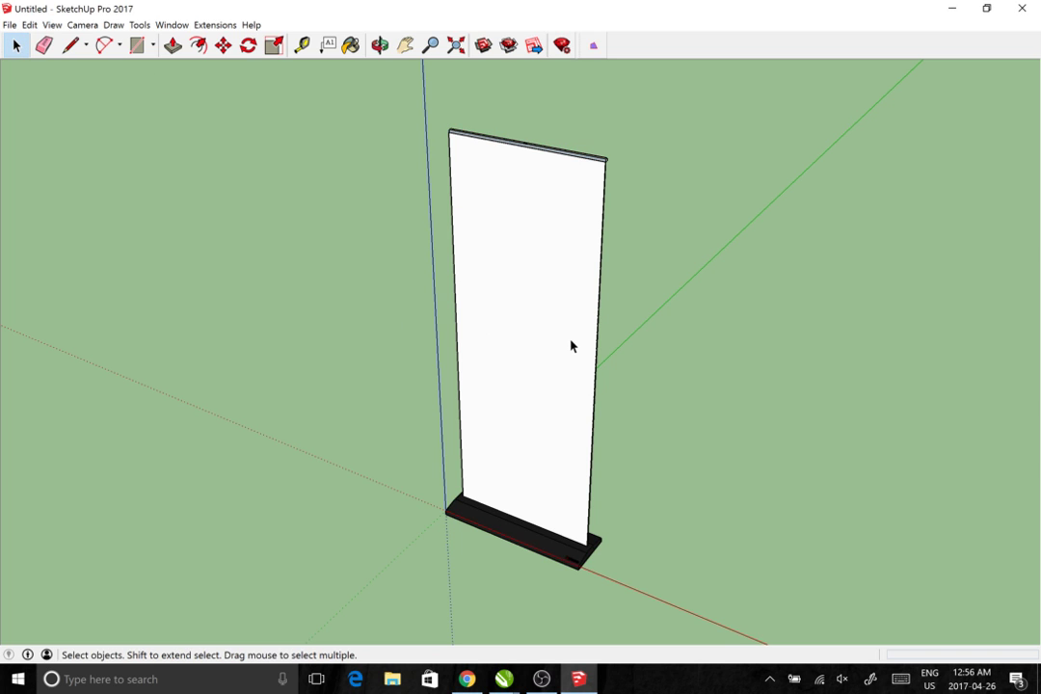
Open the banner stand for editing and import banner as a texture spanning the front panel from its lower corner to the opposite upper corner
click(529, 345)
double_click(528, 345)
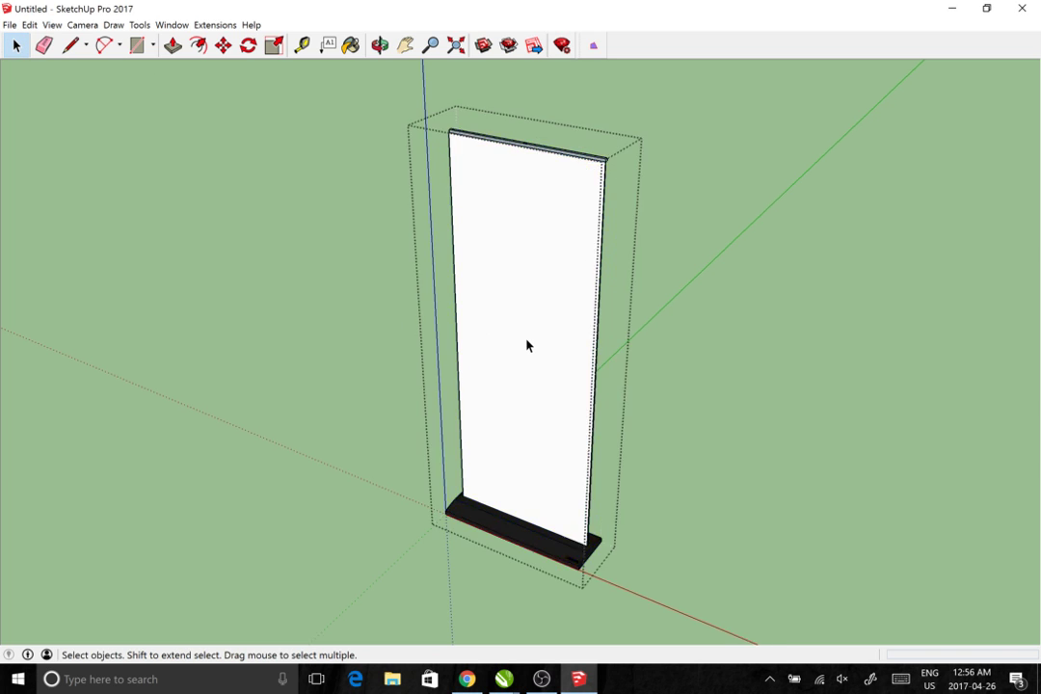
drag(499, 359, 349, 354)
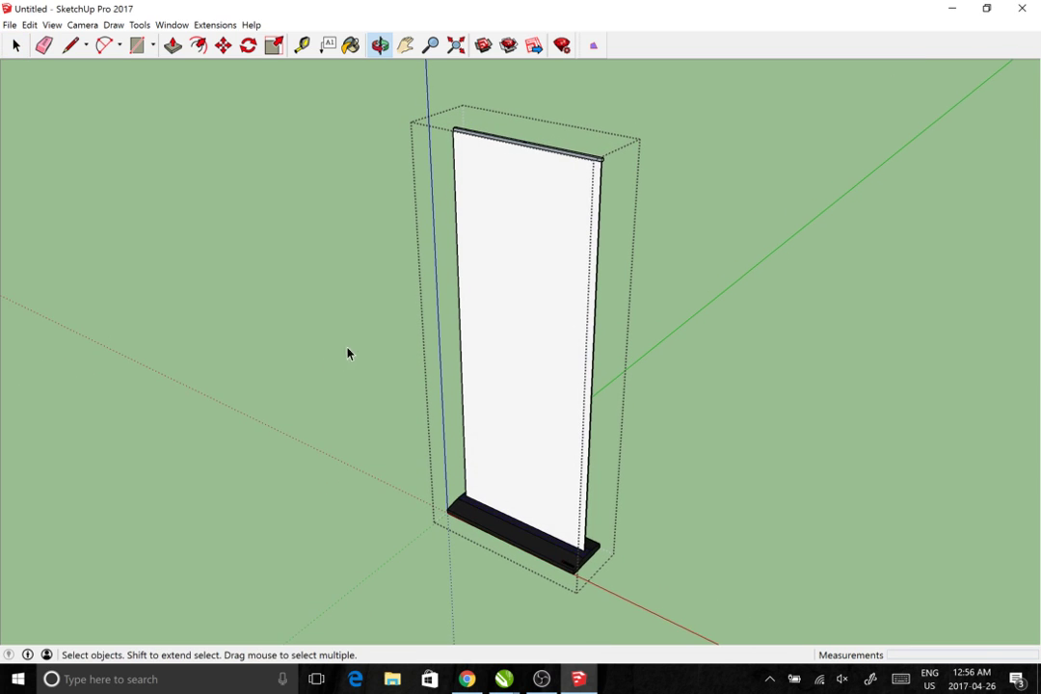
click(9, 24)
click(38, 208)
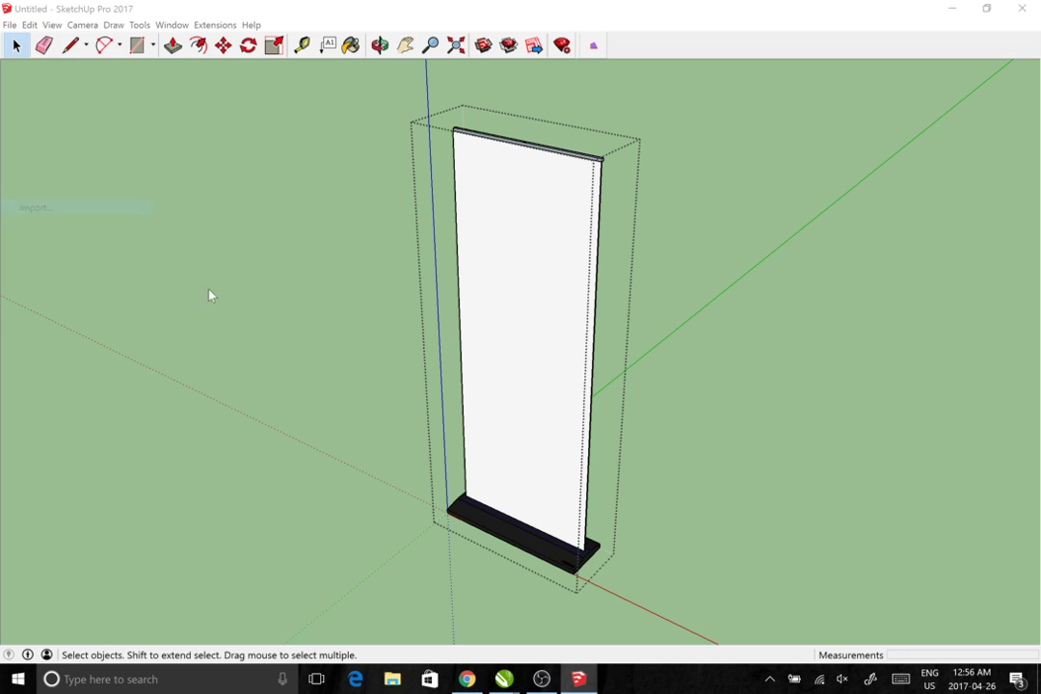
click(286, 154)
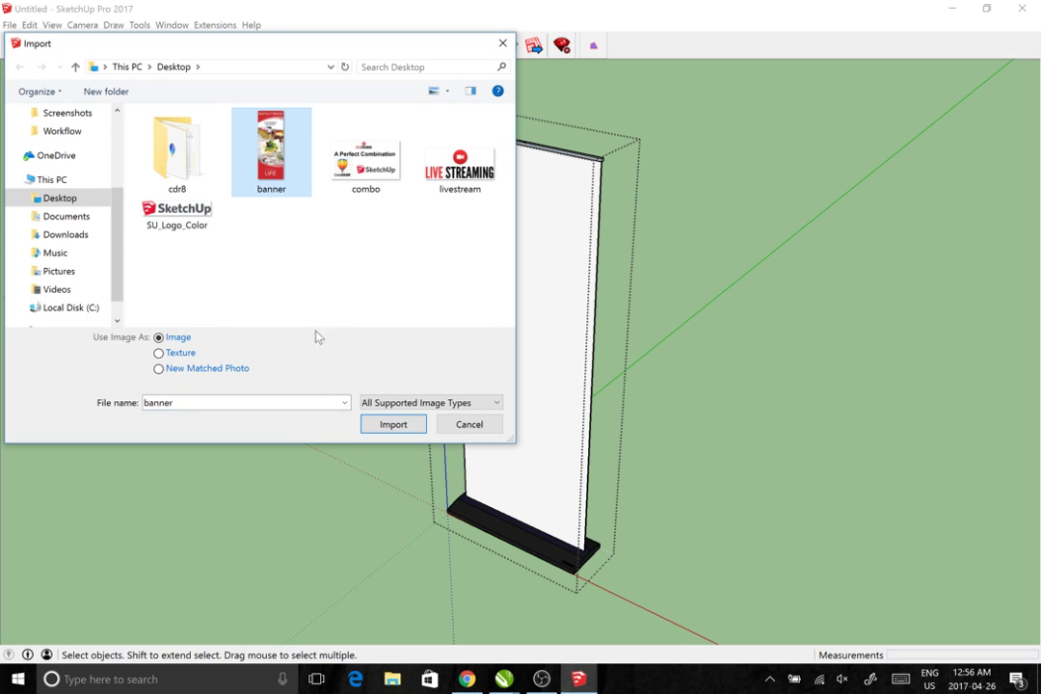
click(177, 354)
click(391, 426)
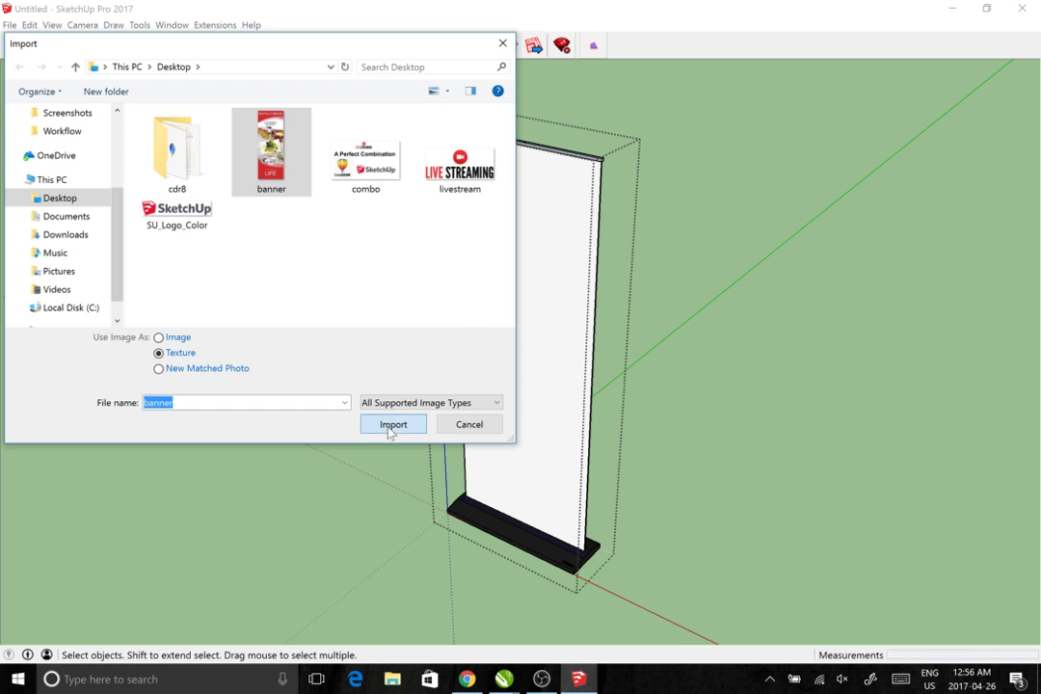
click(466, 494)
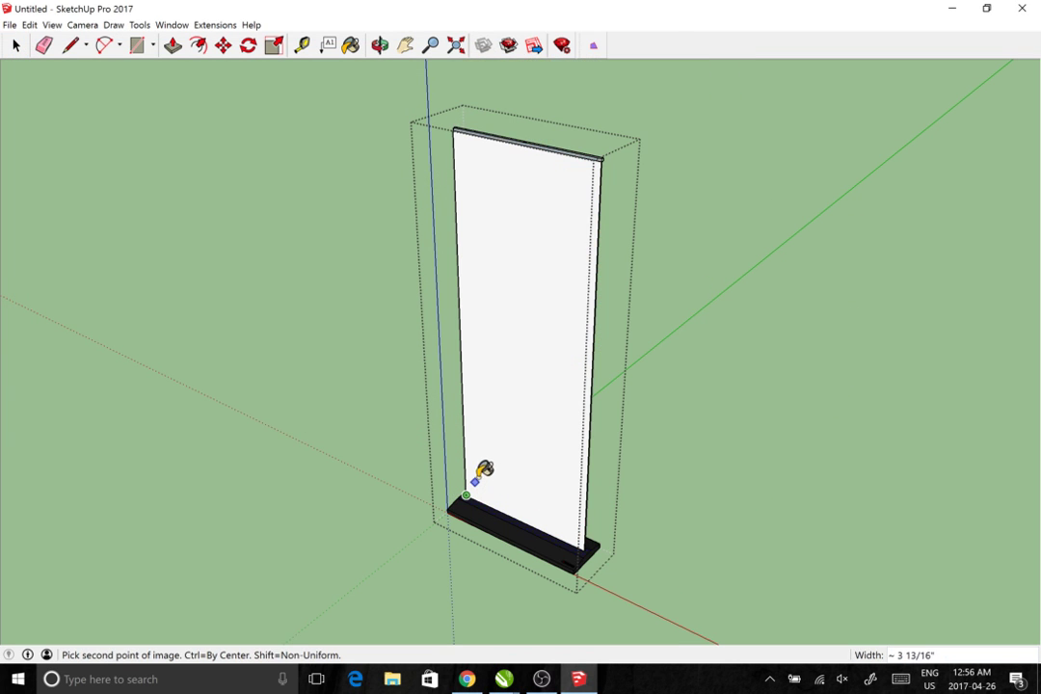
click(604, 158)
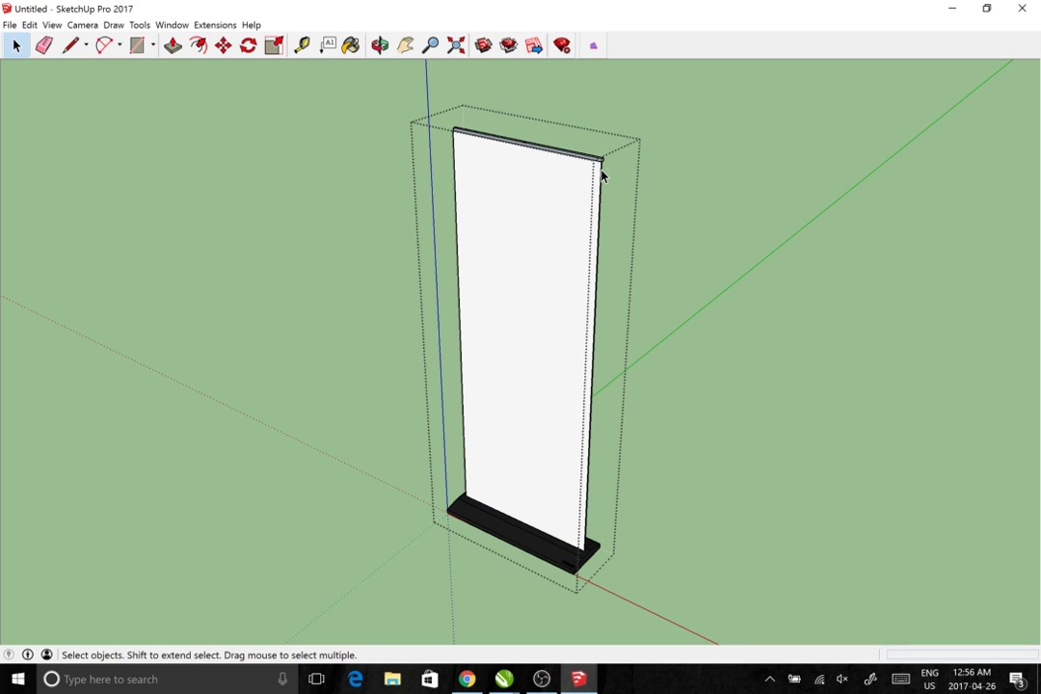
Examine the banner stand's front panel face from several angles and close the stand's editing
key(o)
drag(638, 310, 712, 314)
click(16, 45)
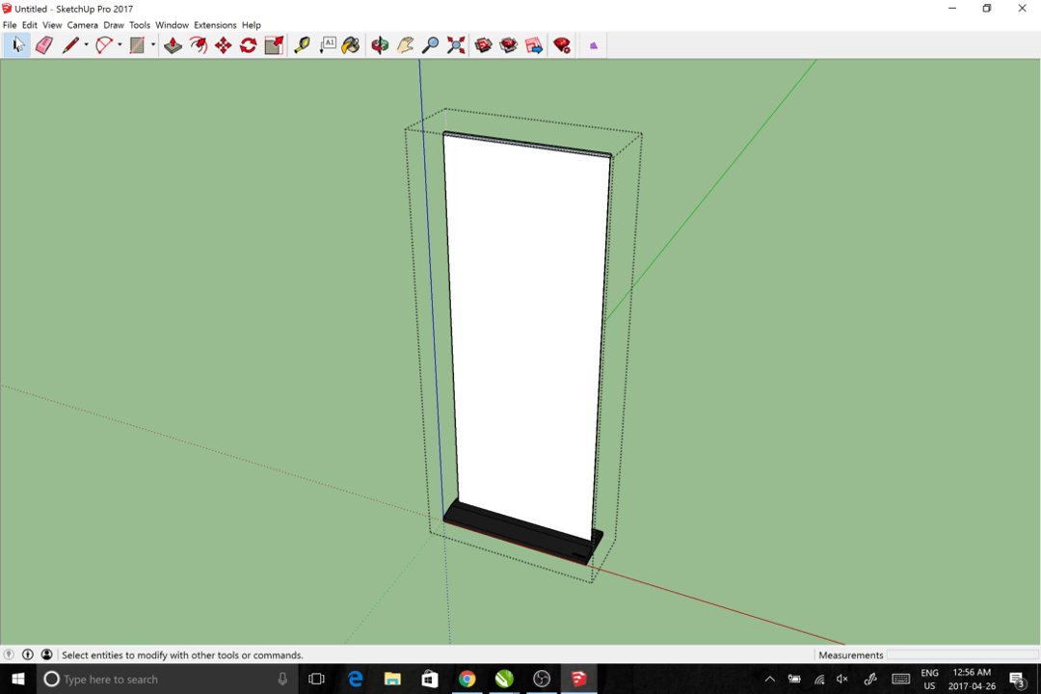
click(542, 315)
key(o)
drag(643, 394, 557, 433)
key(space)
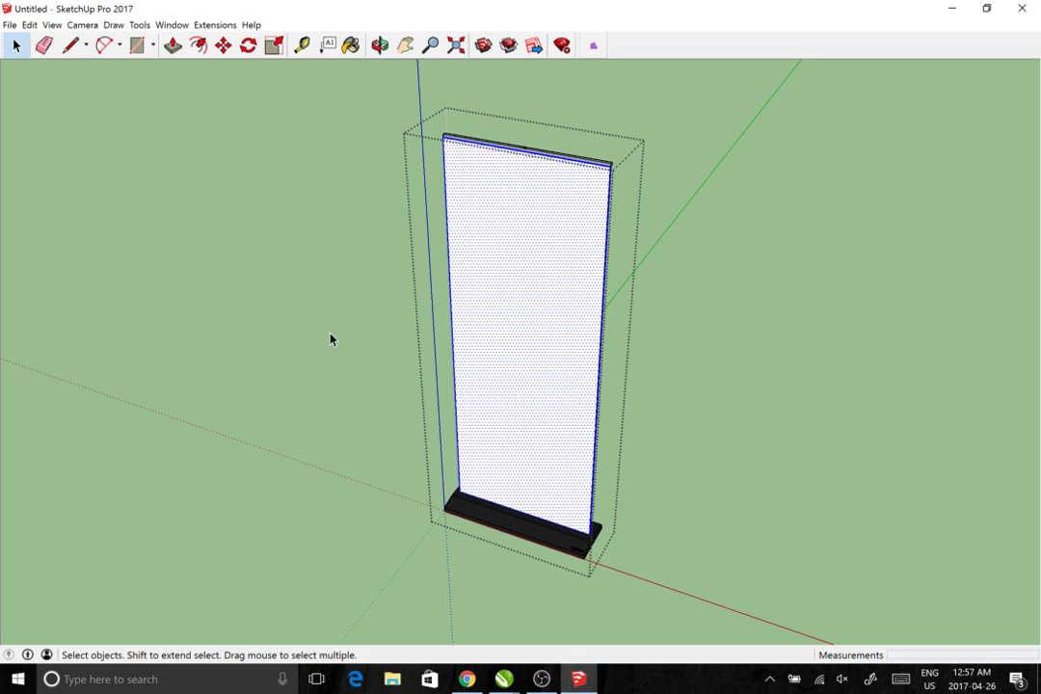
key(o)
drag(476, 425, 437, 398)
scroll(525, 414, up, 1)
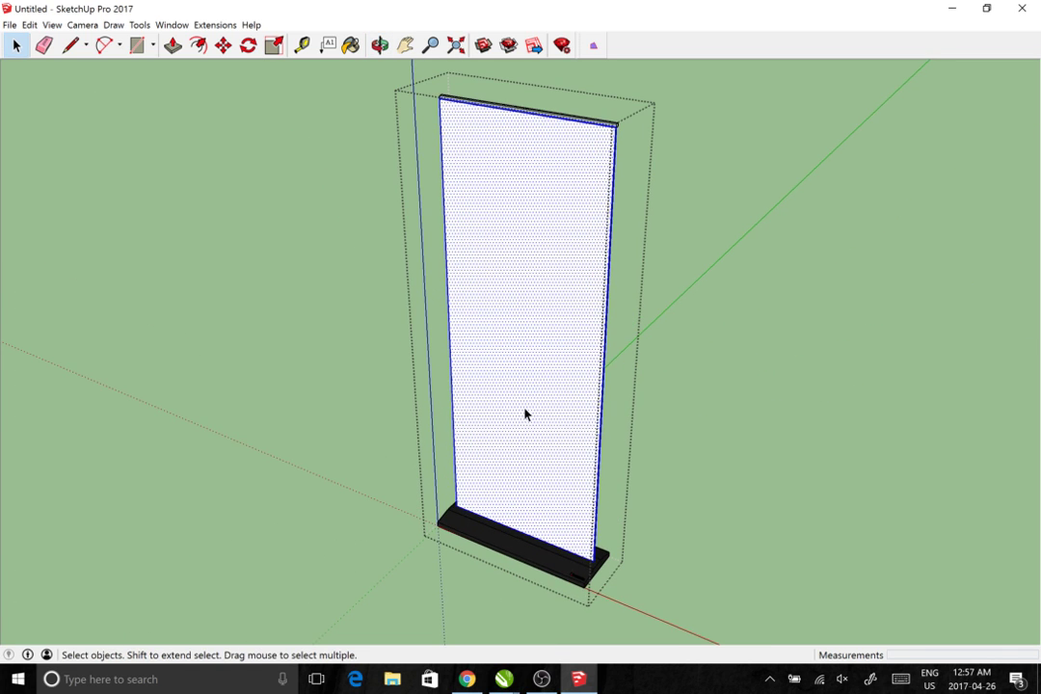
drag(525, 414, 530, 364)
drag(356, 323, 388, 354)
click(345, 323)
click(701, 420)
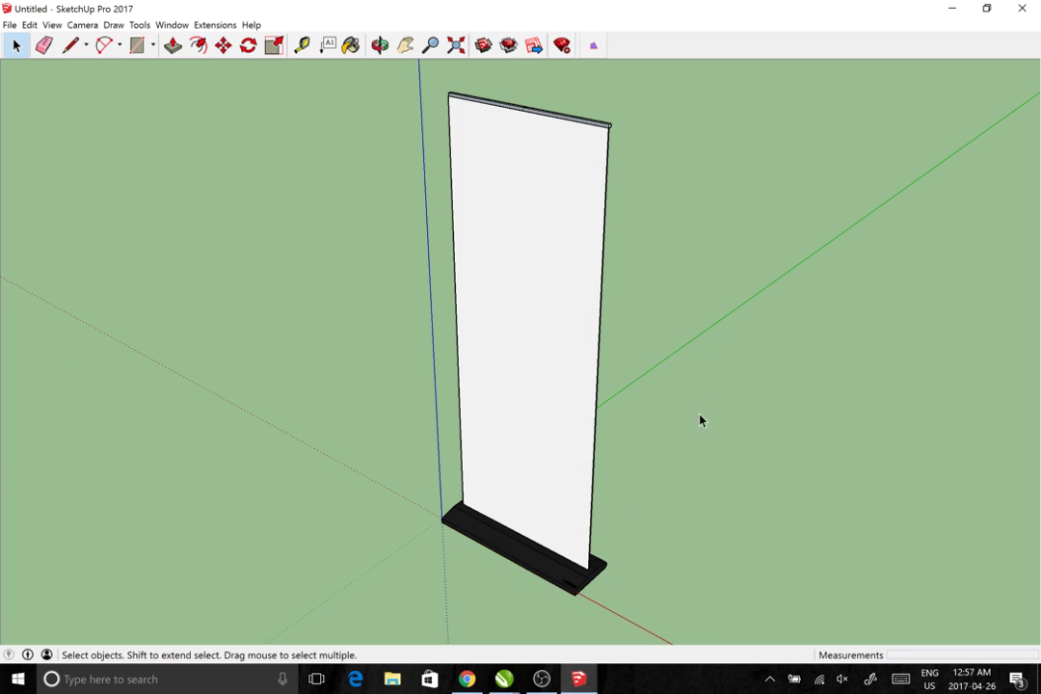
click(490, 291)
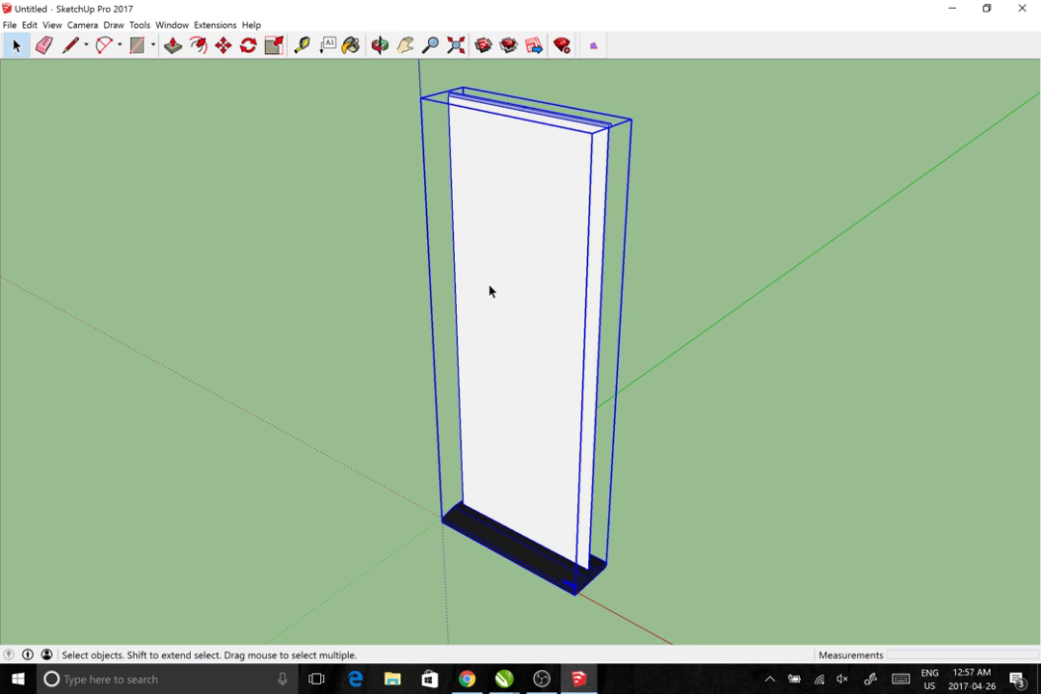
double_click(490, 291)
click(8, 25)
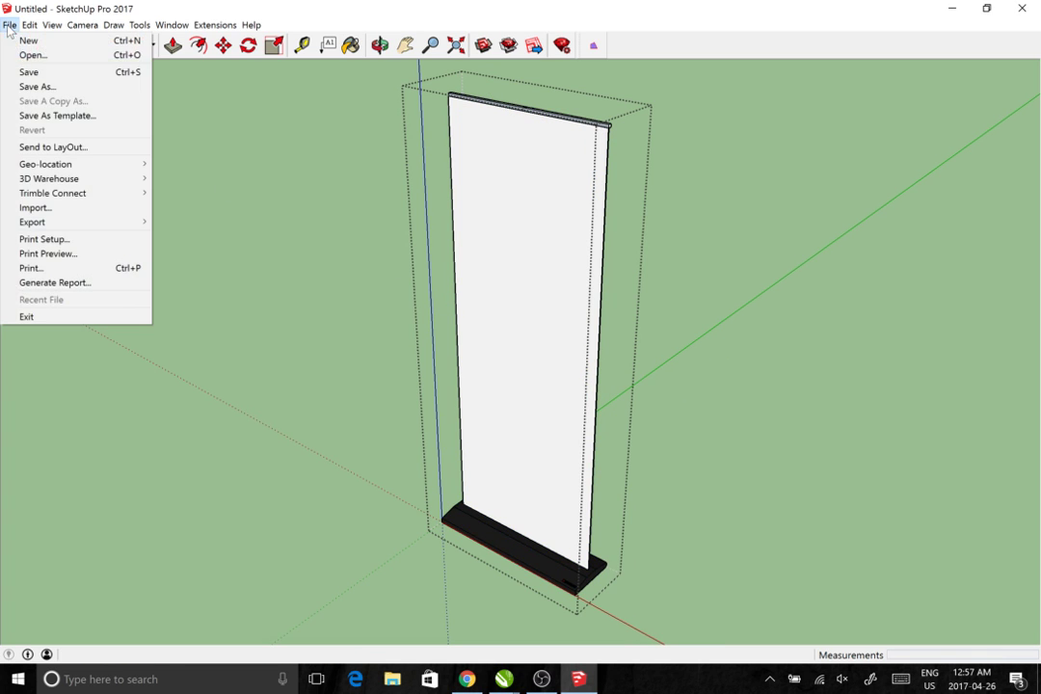
click(319, 218)
click(320, 218)
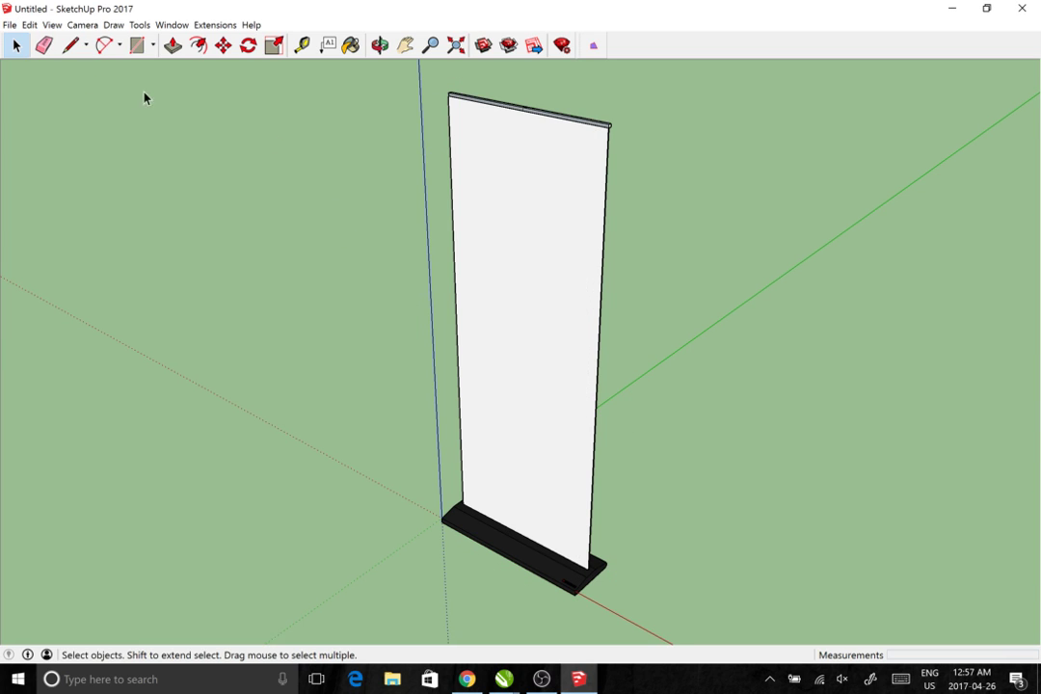
Open the banner stand for editing and draw a rectangle about 3' 2" by 8' 2" across the front panel between opposite corners
double_click(527, 219)
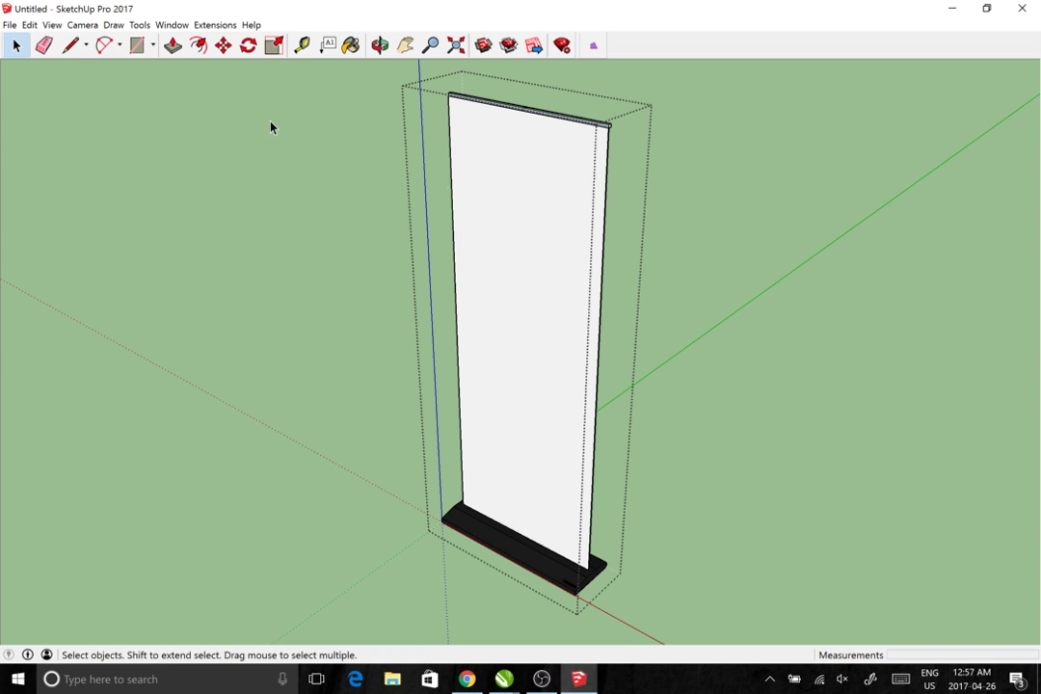
click(140, 48)
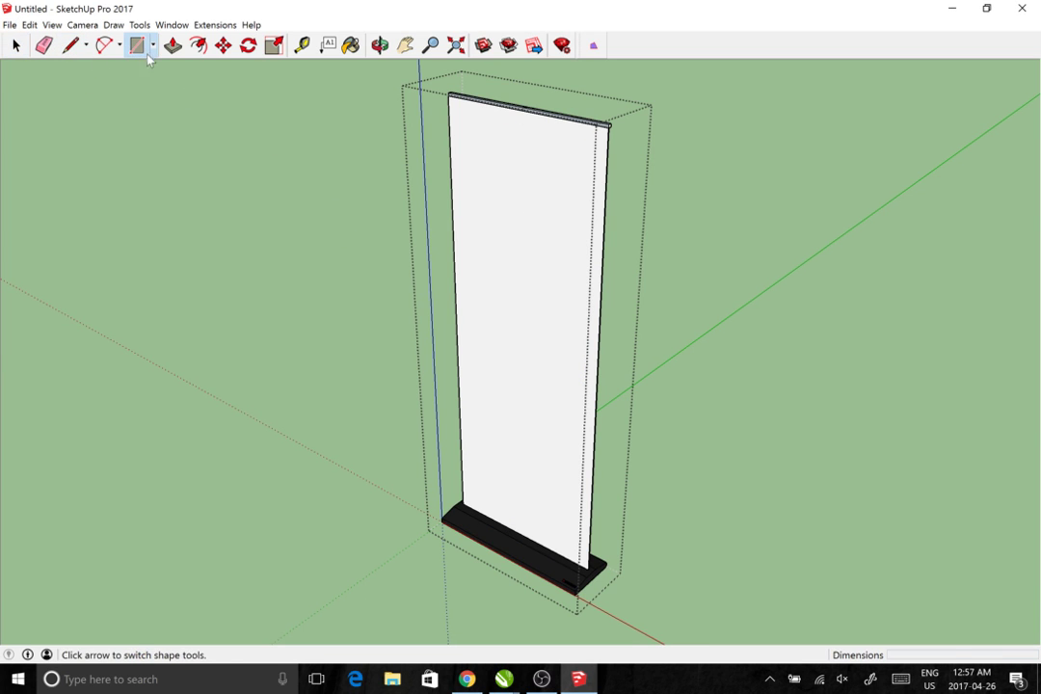
click(449, 95)
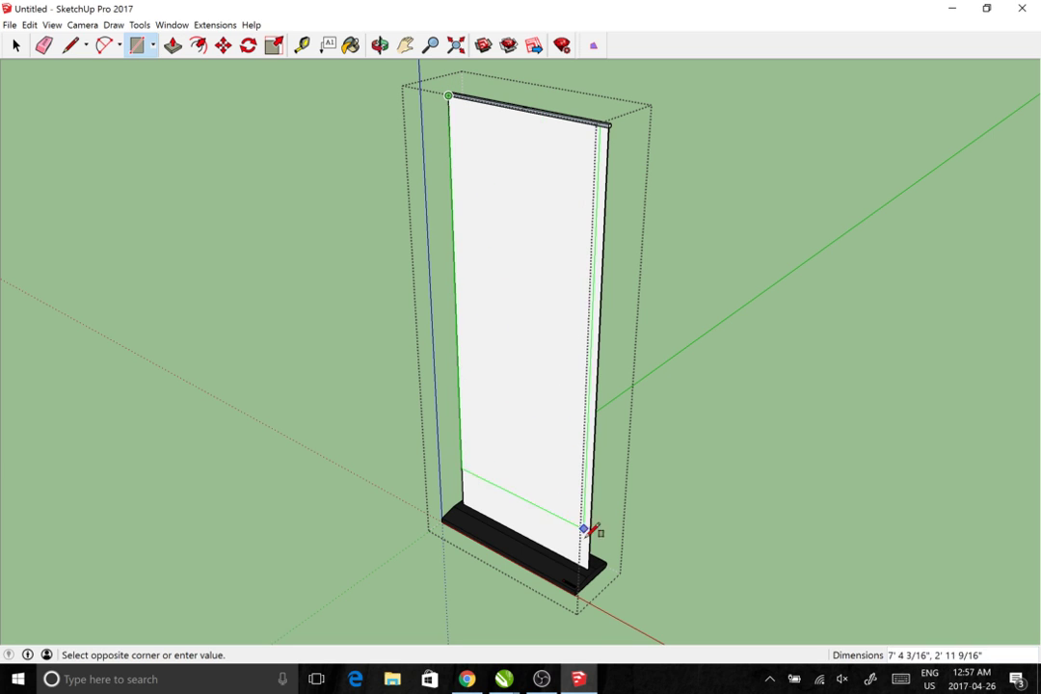
click(590, 567)
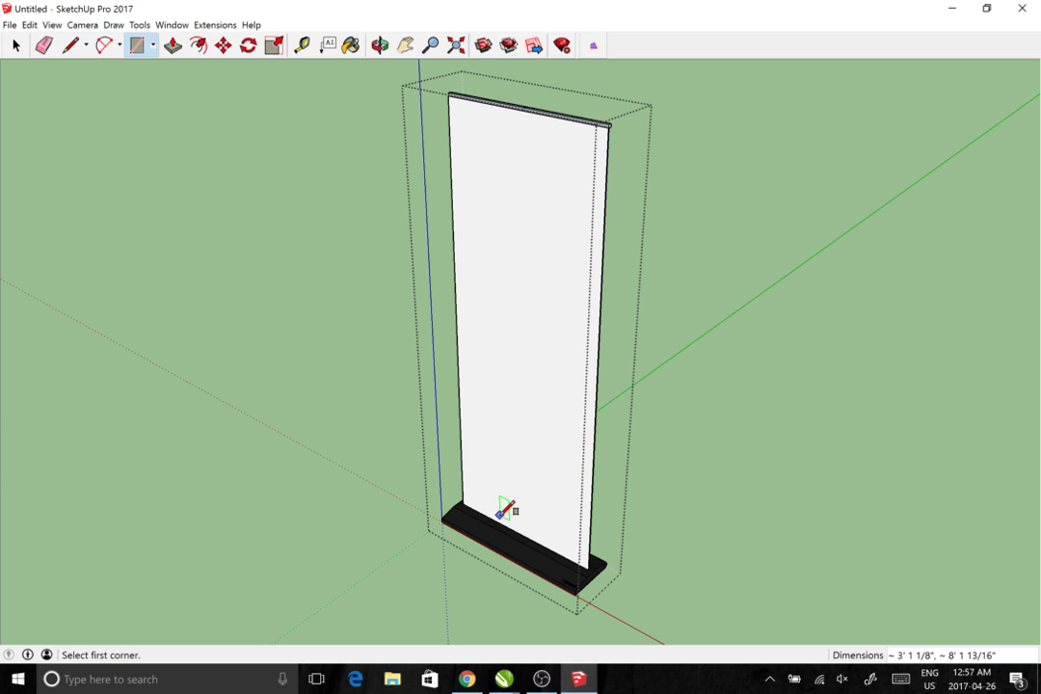
scroll(449, 96, up, 1)
click(445, 99)
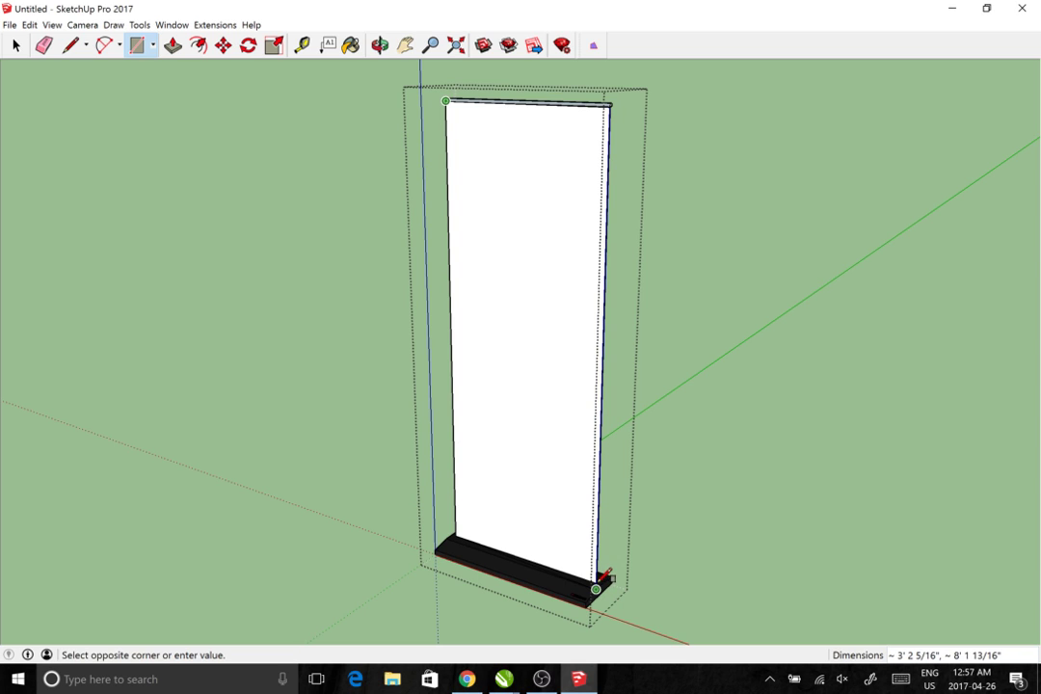
click(596, 585)
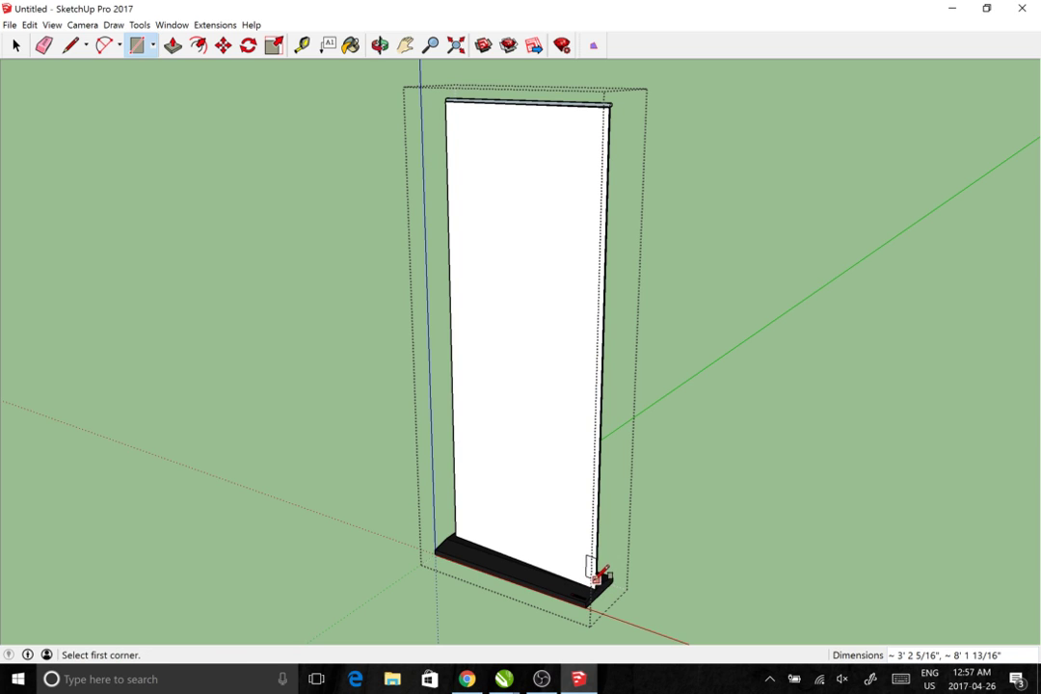
Import banner from the Desktop as an image and place it from the panel's lower corner across the panel's full width
click(16, 45)
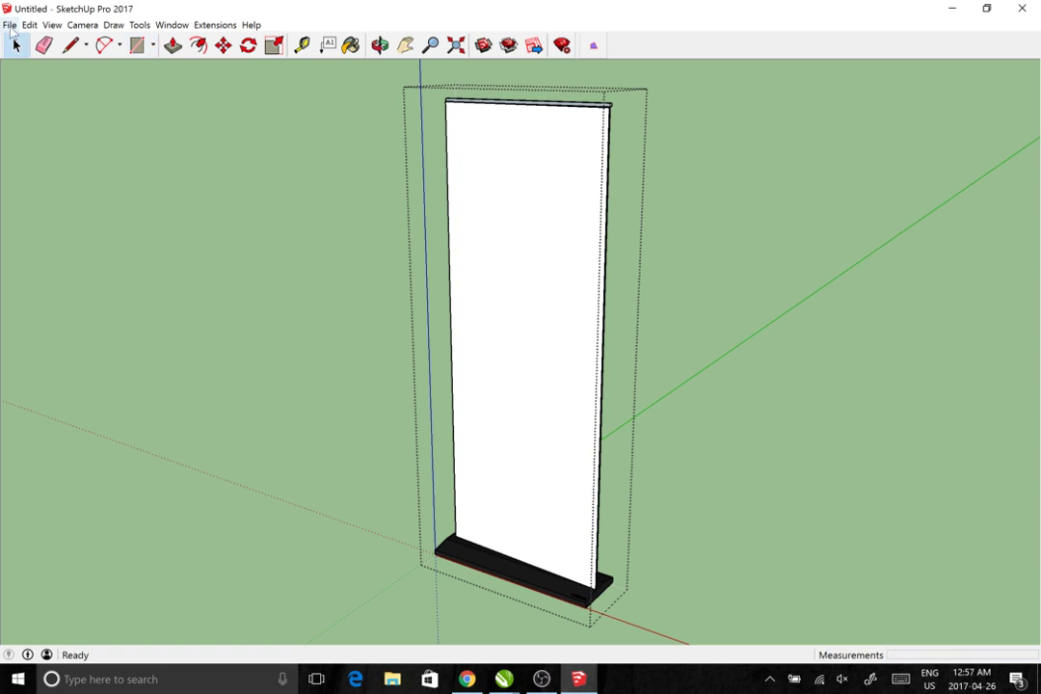
click(9, 24)
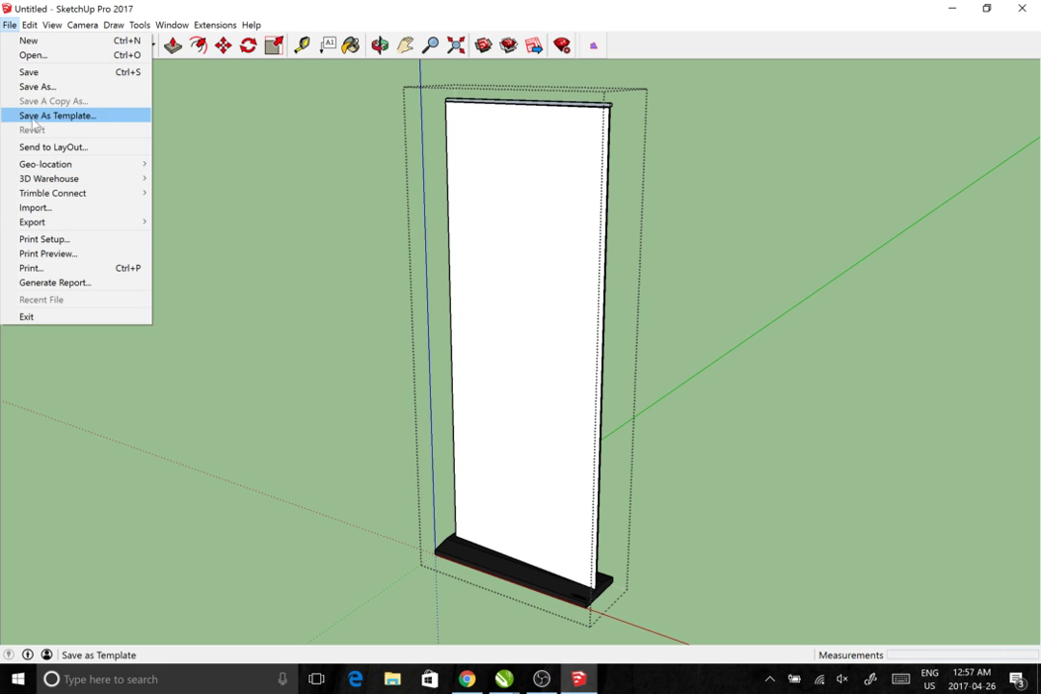
click(42, 208)
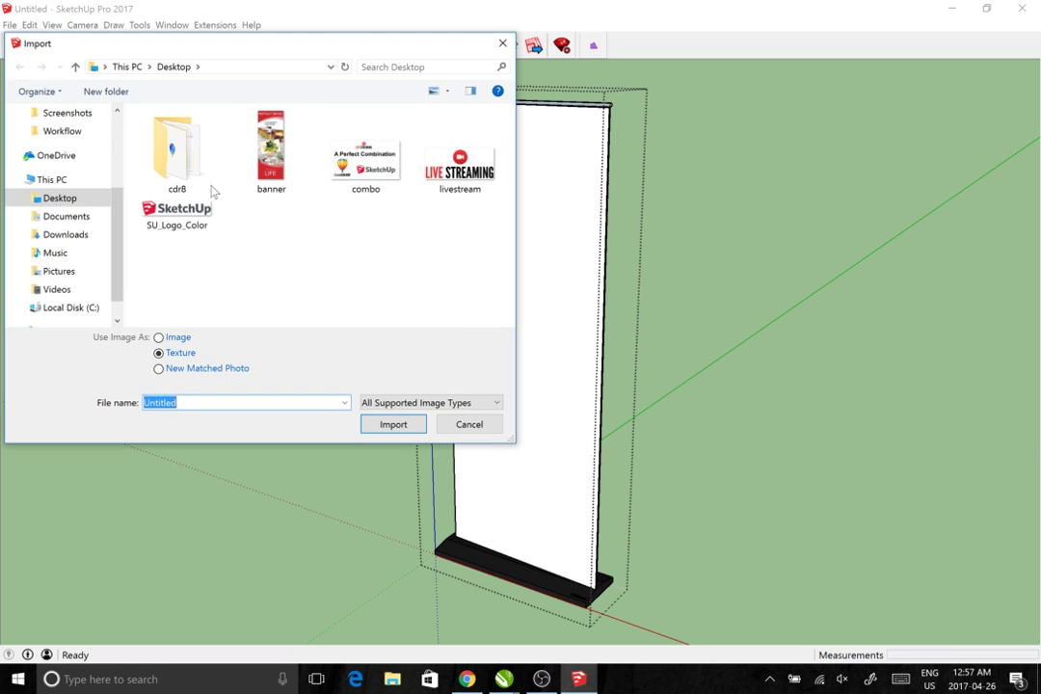
click(284, 169)
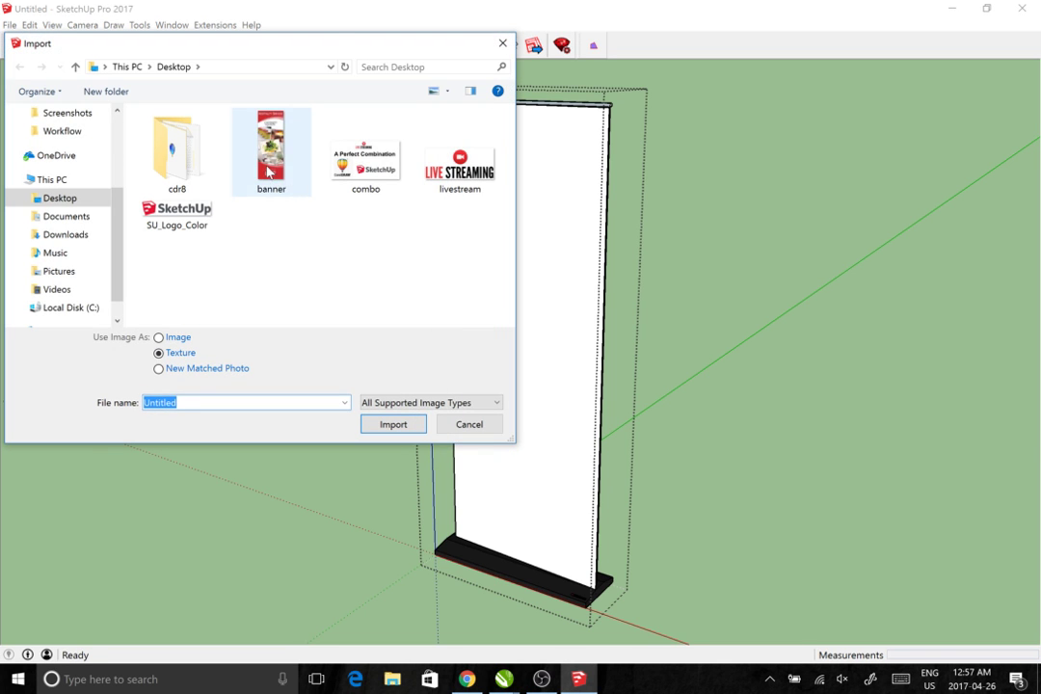
click(178, 338)
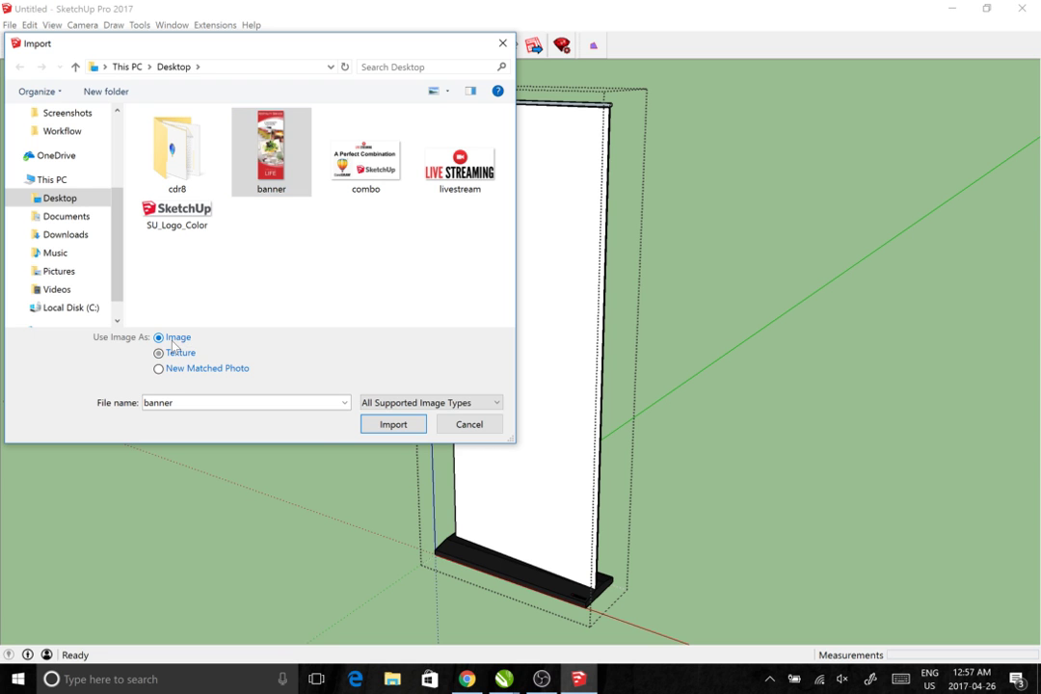
click(392, 425)
click(474, 192)
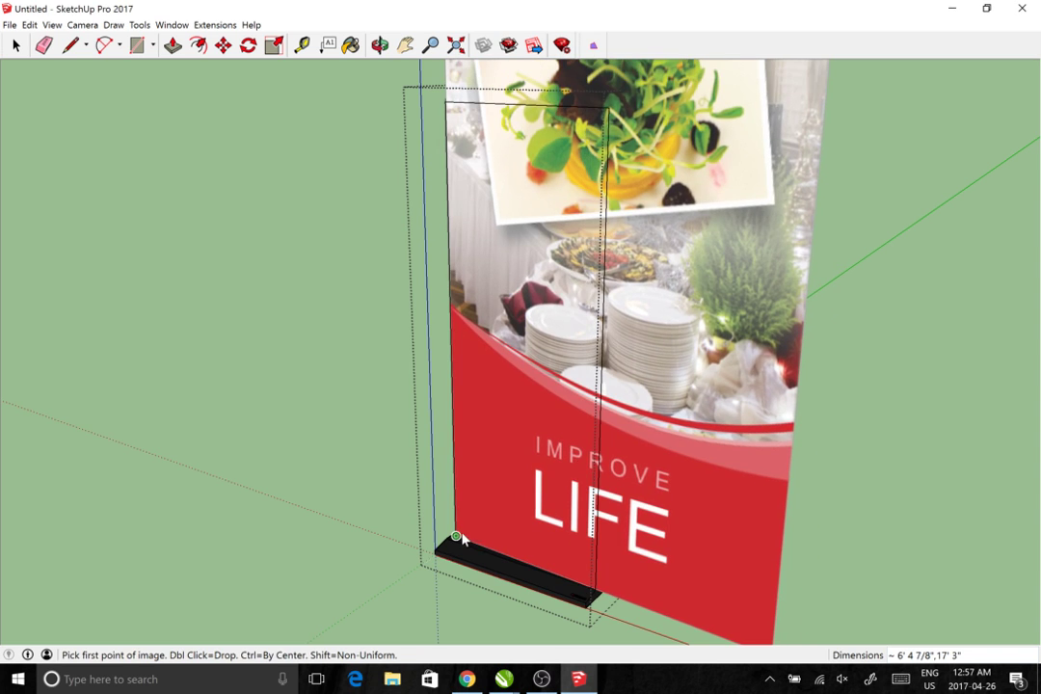
click(456, 537)
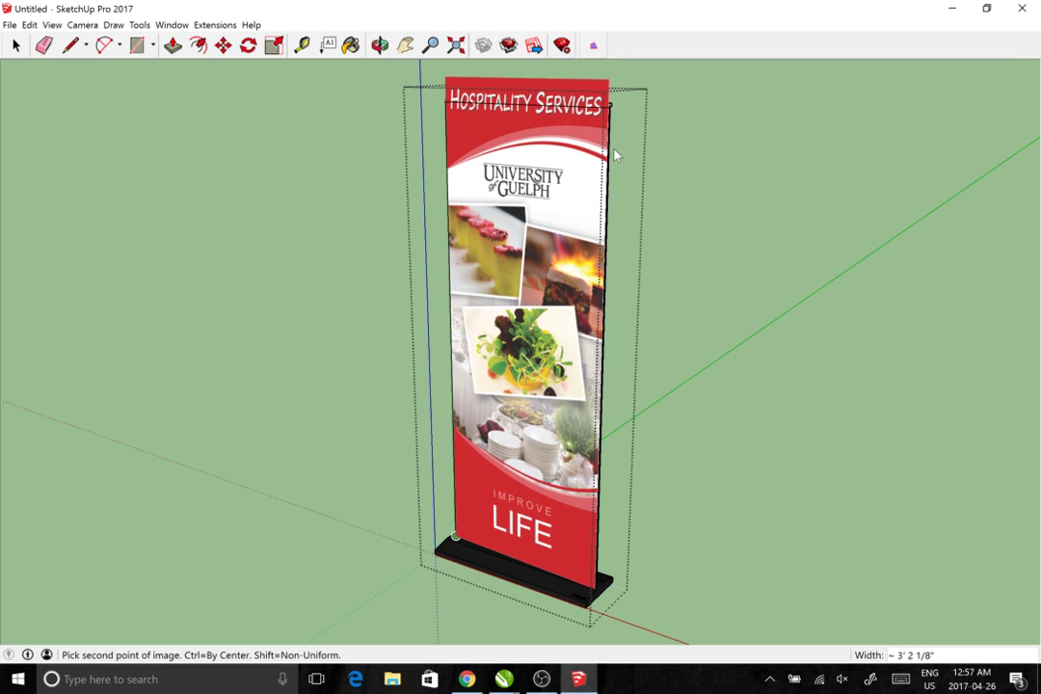
click(618, 158)
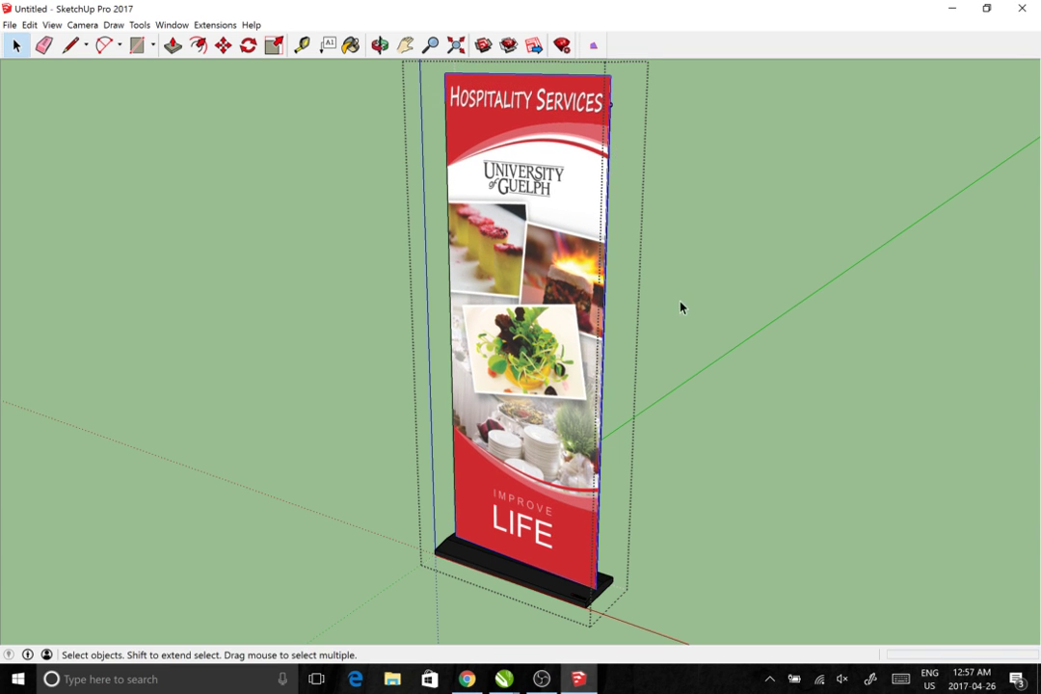
Scale the banner image down in height to fit under the stand's upper rail
drag(680, 306, 678, 388)
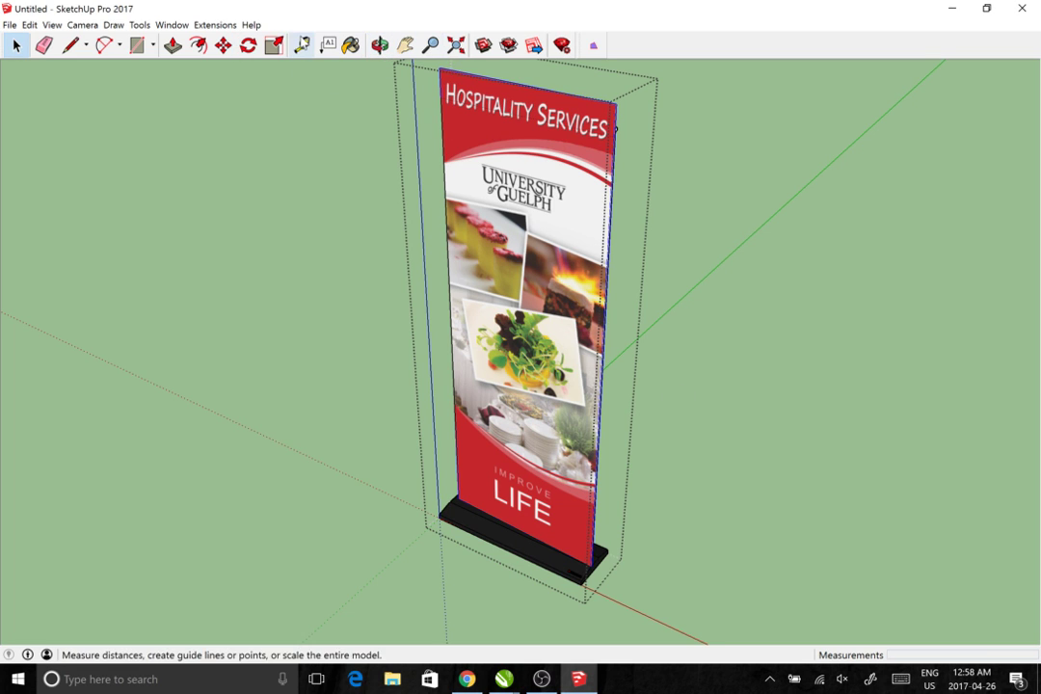
click(275, 45)
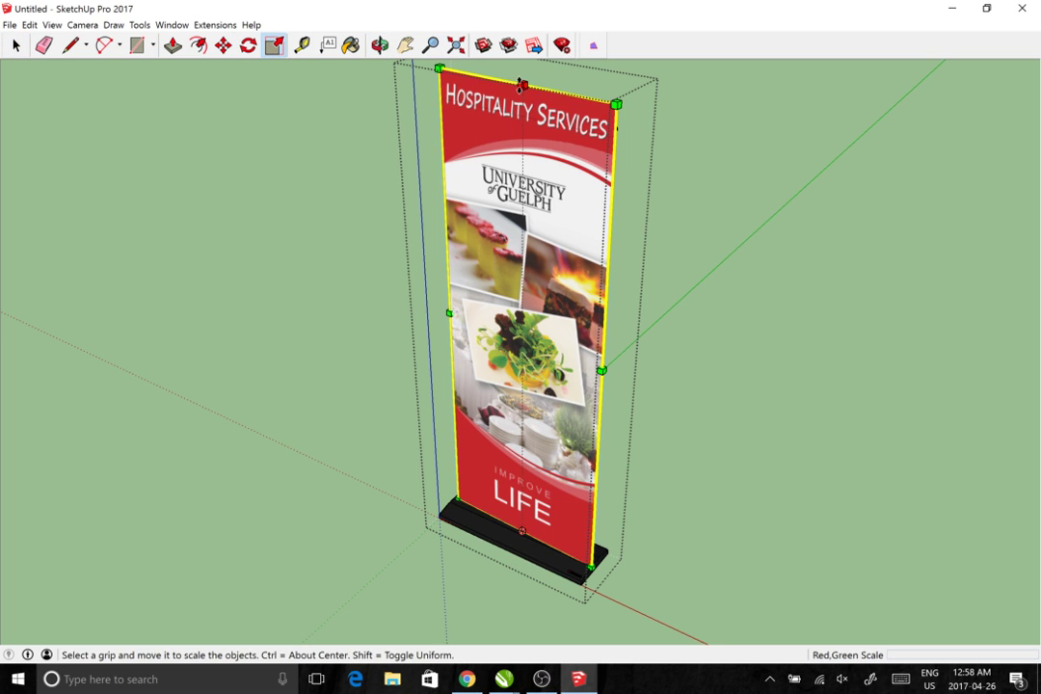
drag(524, 86, 536, 119)
click(16, 45)
click(168, 181)
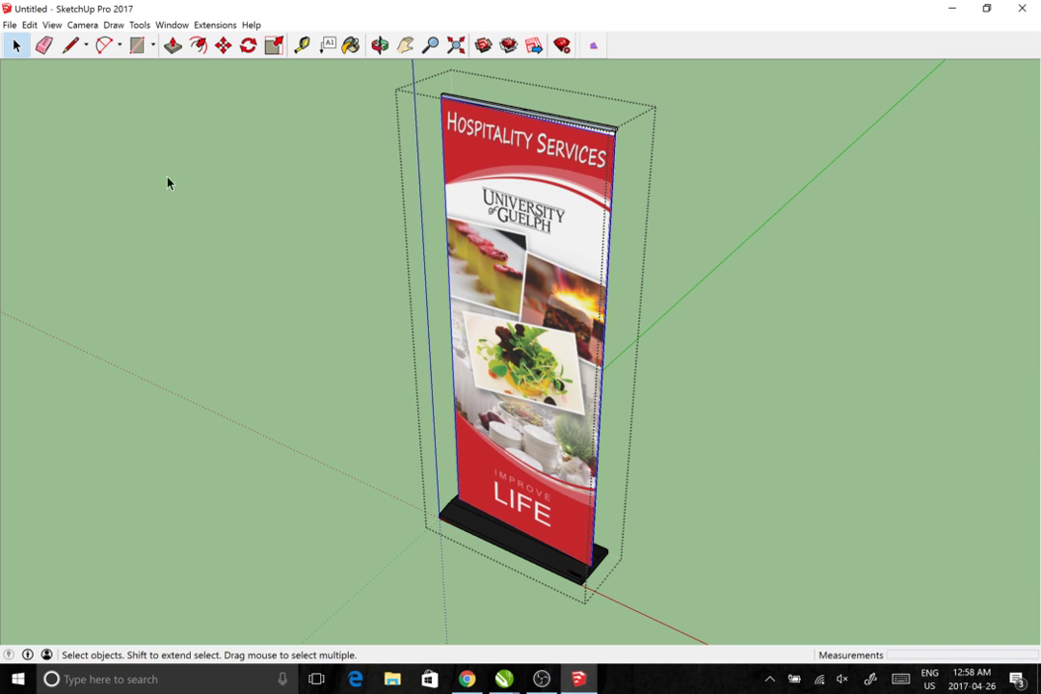
Inspect the banner image on the stand's panel and undo its scaling and placement
drag(275, 309, 559, 318)
click(568, 323)
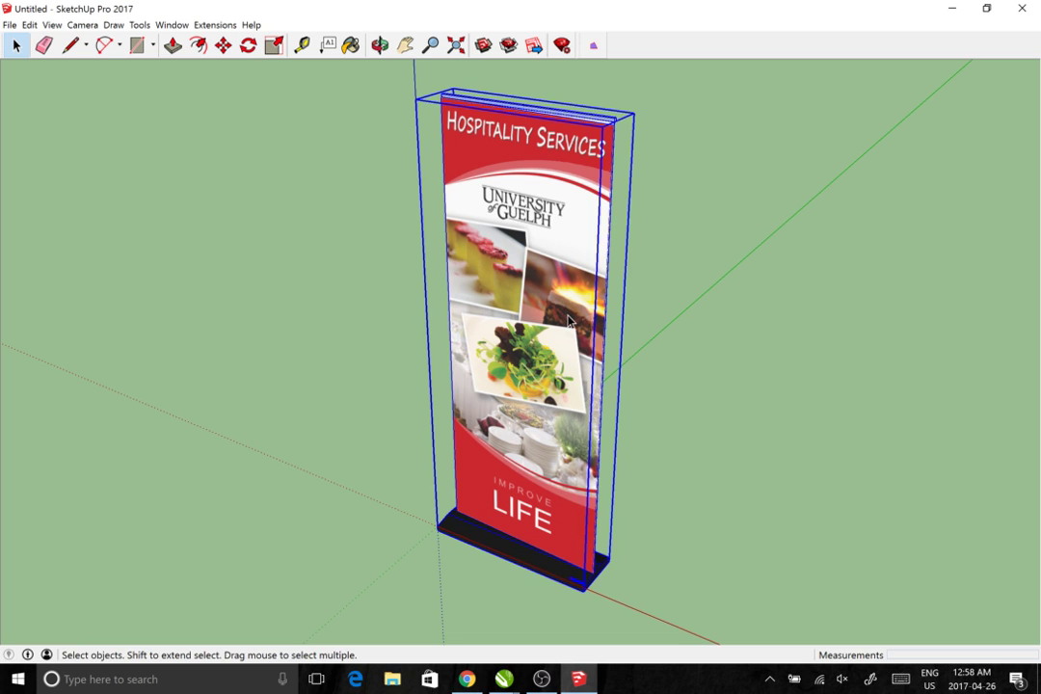
double_click(572, 325)
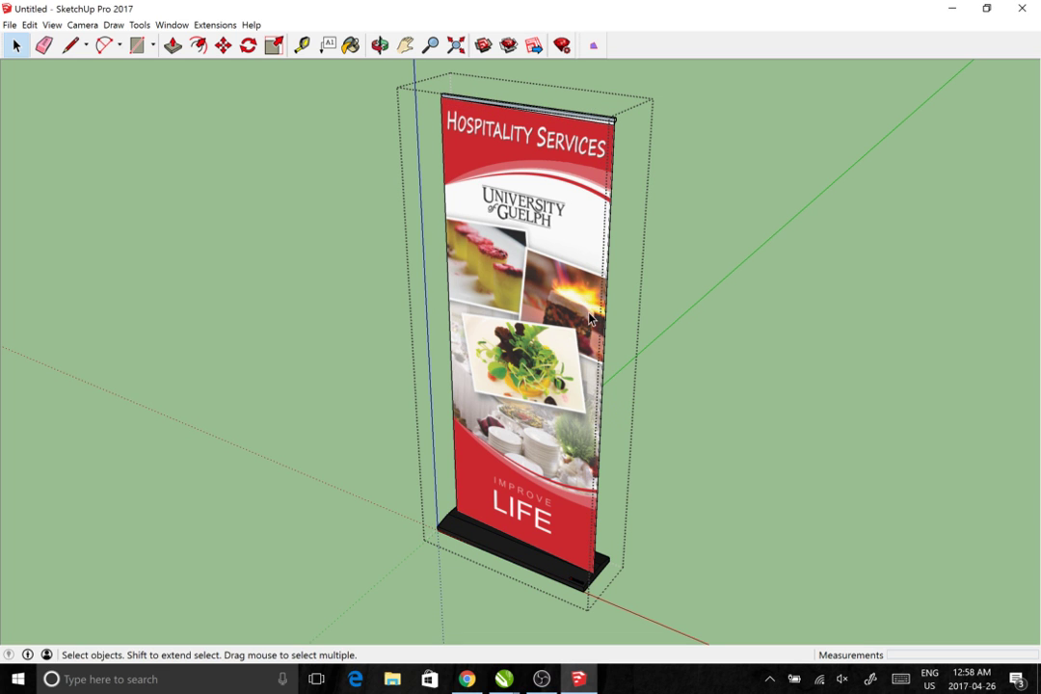
drag(565, 428, 535, 413)
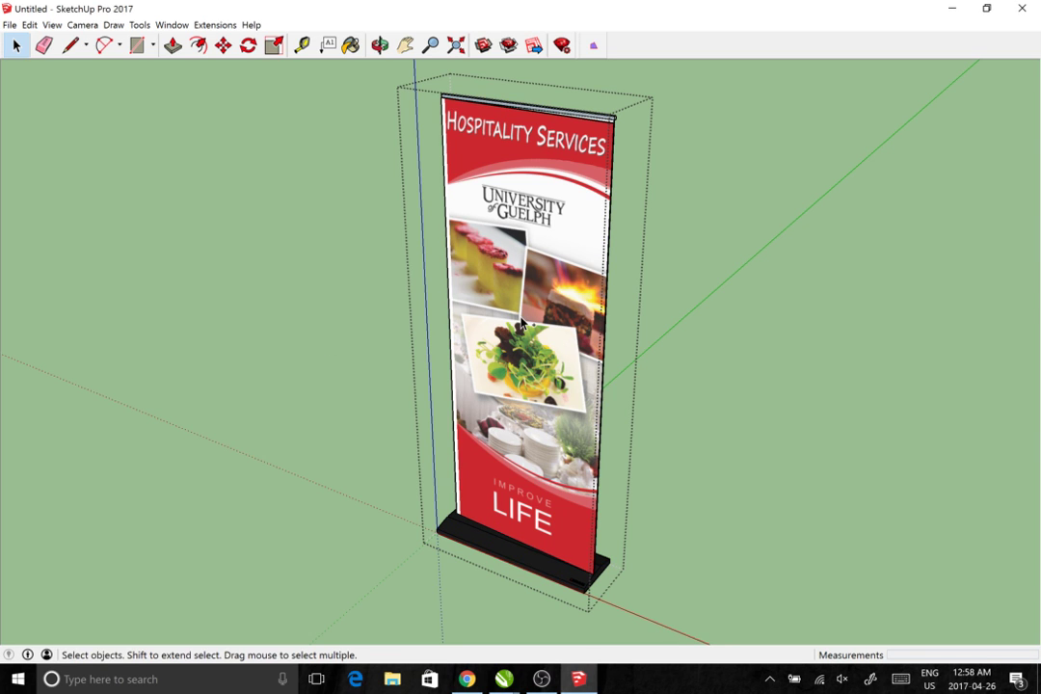
key(ctrl+z)
key(ctrl+z)
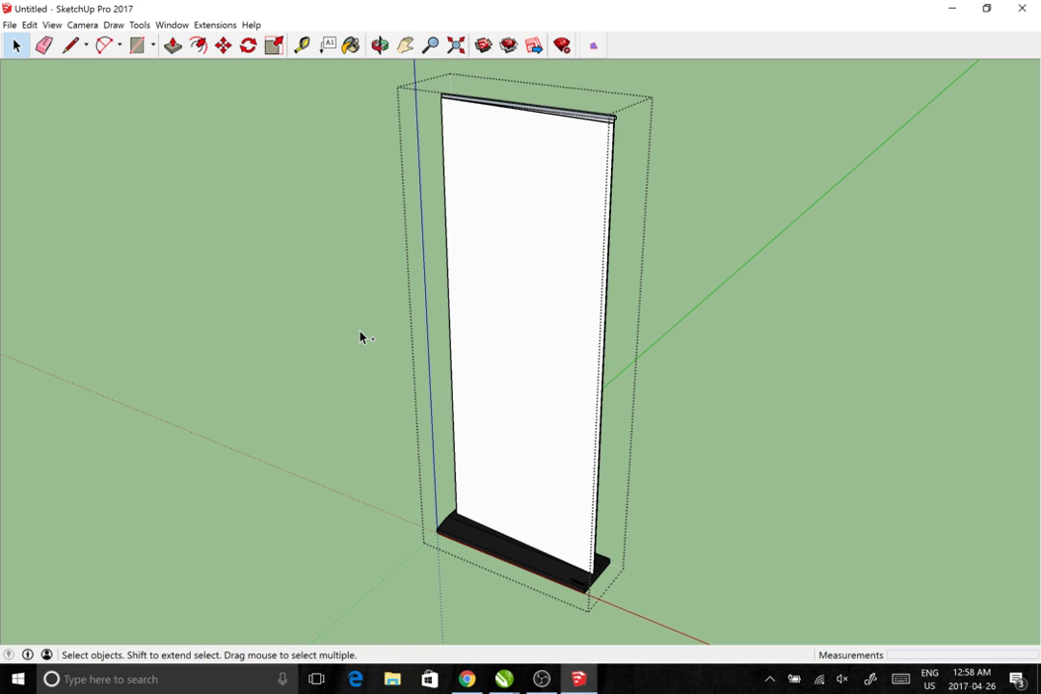
Examine the blank panel's side edge, upper rail and base from several angles
mouse_move(362, 336)
mouse_down()
mouse_move(352, 329)
mouse_move(366, 343)
mouse_up()
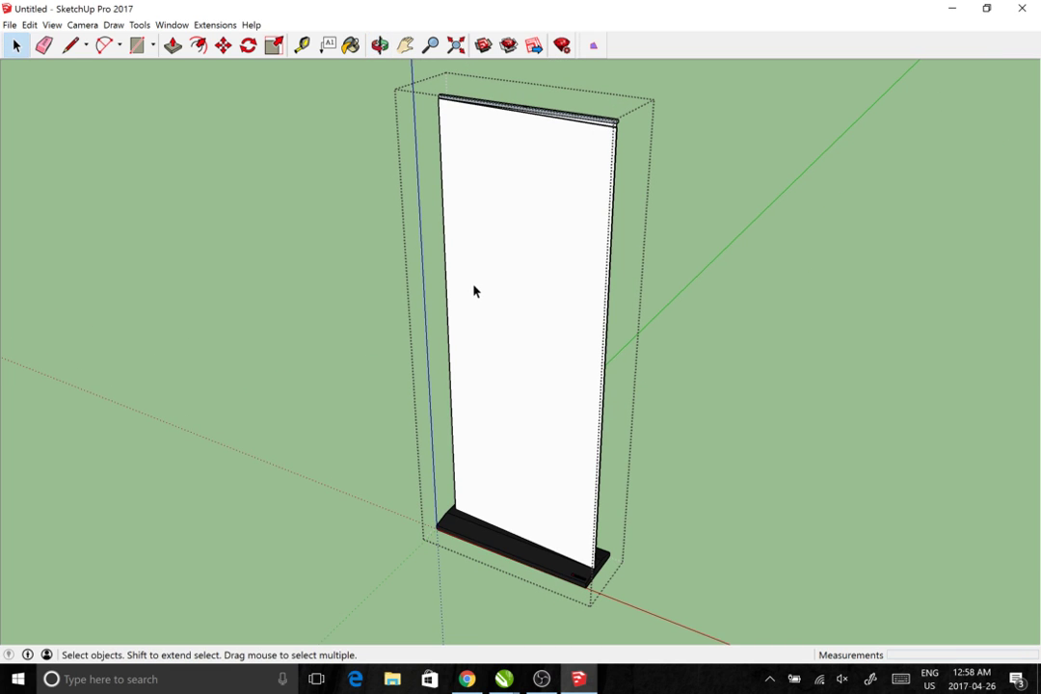
drag(473, 291, 286, 390)
drag(508, 253, 549, 227)
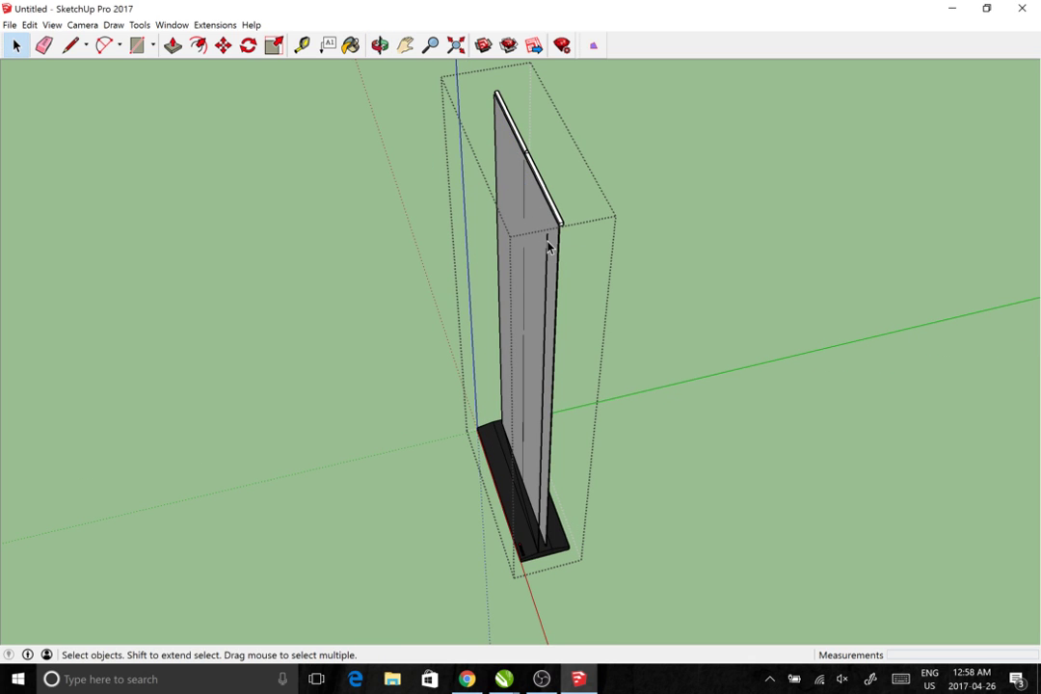
click(547, 241)
drag(526, 270, 395, 542)
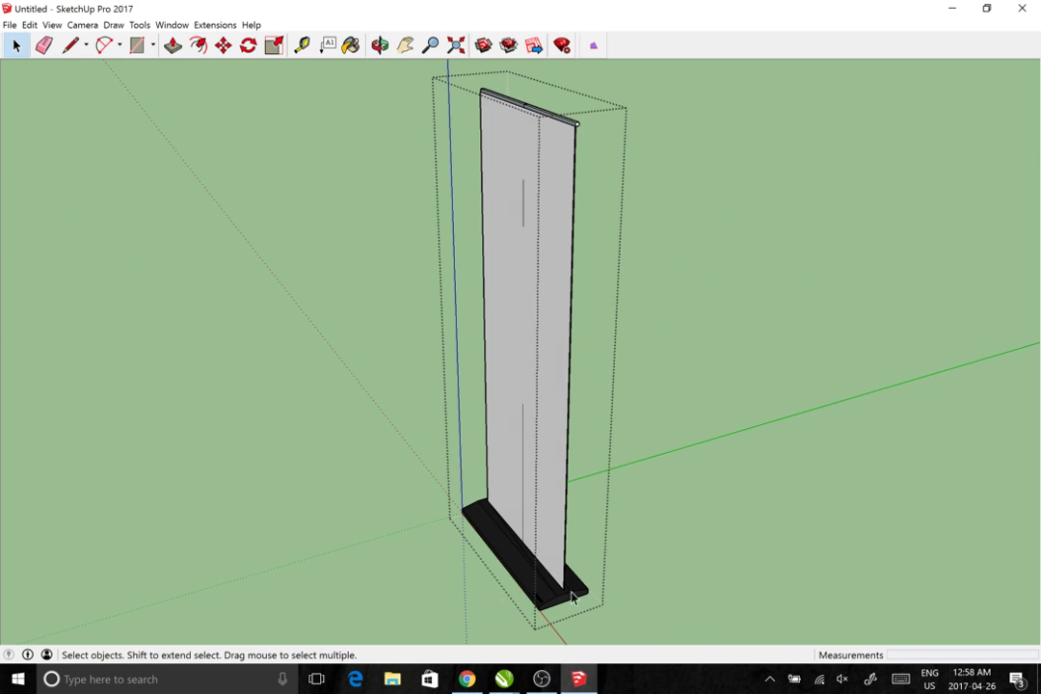
scroll(532, 574, up, 6)
drag(524, 571, 548, 530)
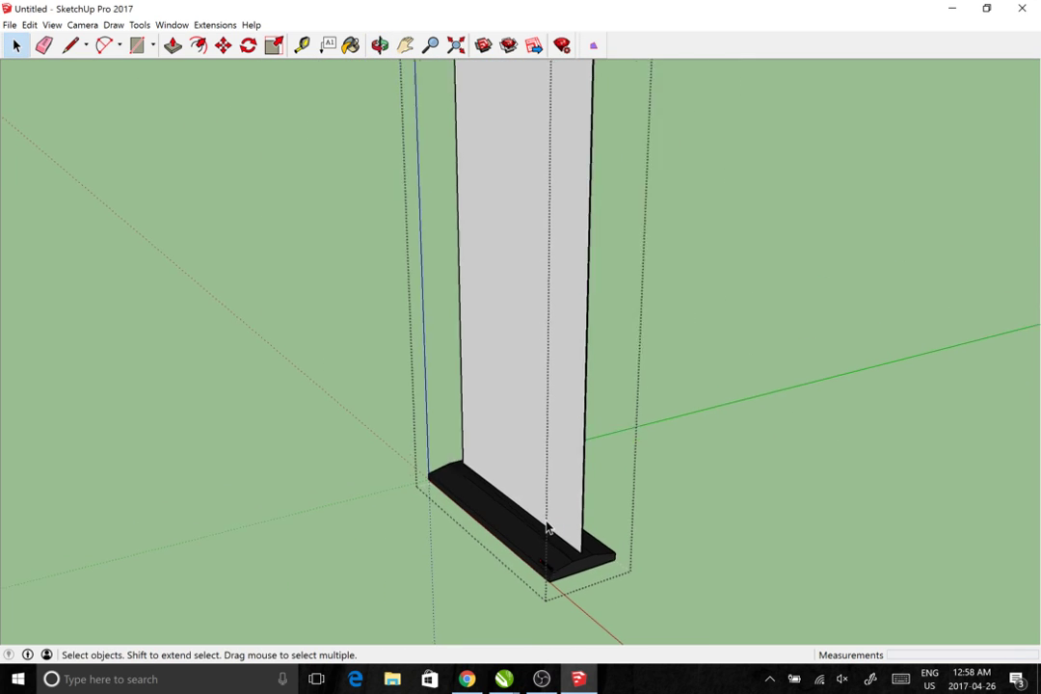
scroll(520, 487, down, 2)
click(455, 45)
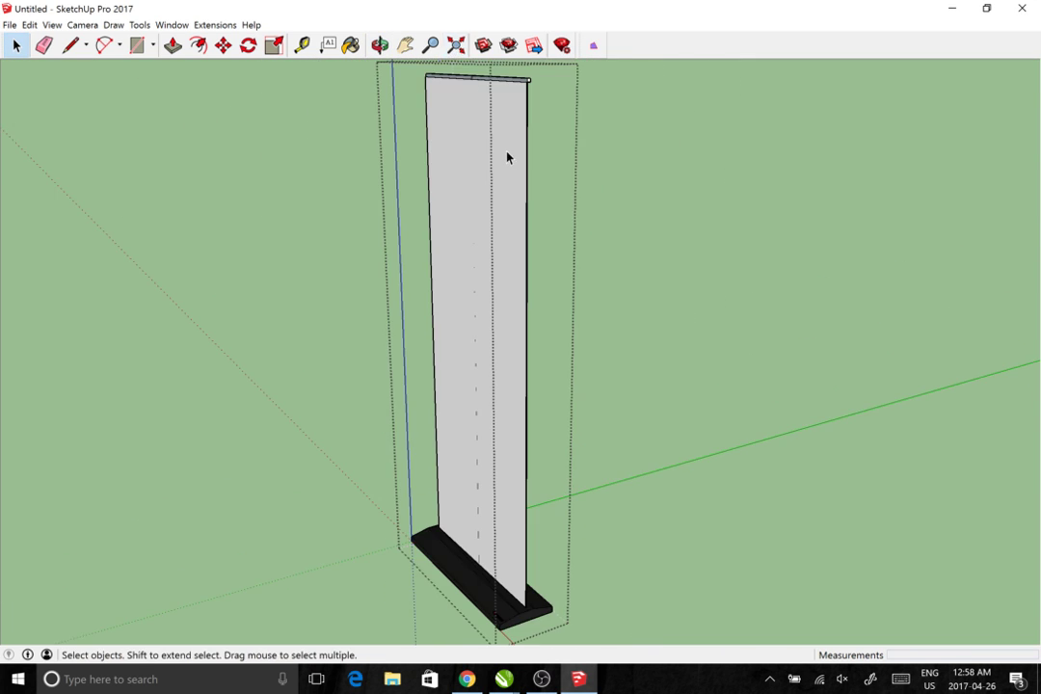
drag(482, 174, 599, 209)
key(space)
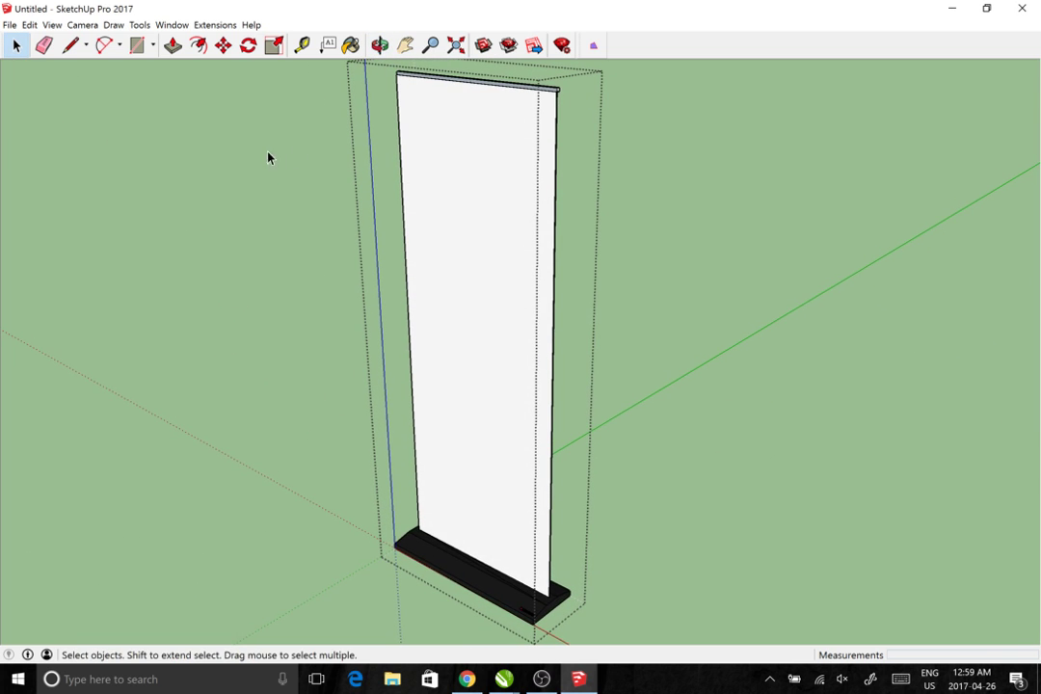
click(10, 25)
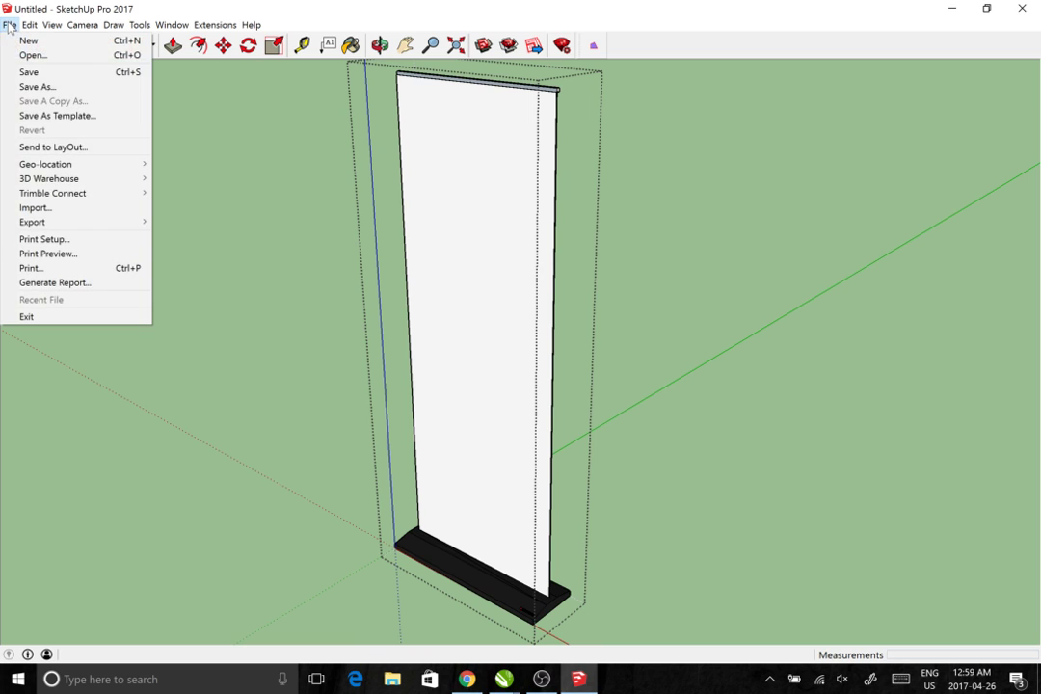
click(49, 216)
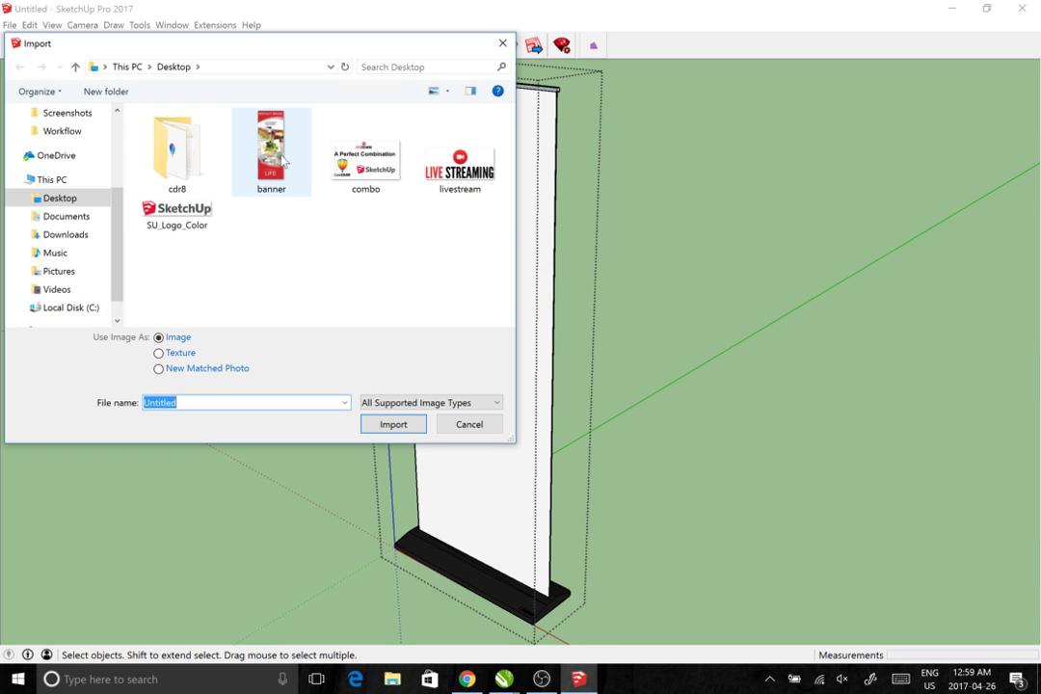
click(276, 151)
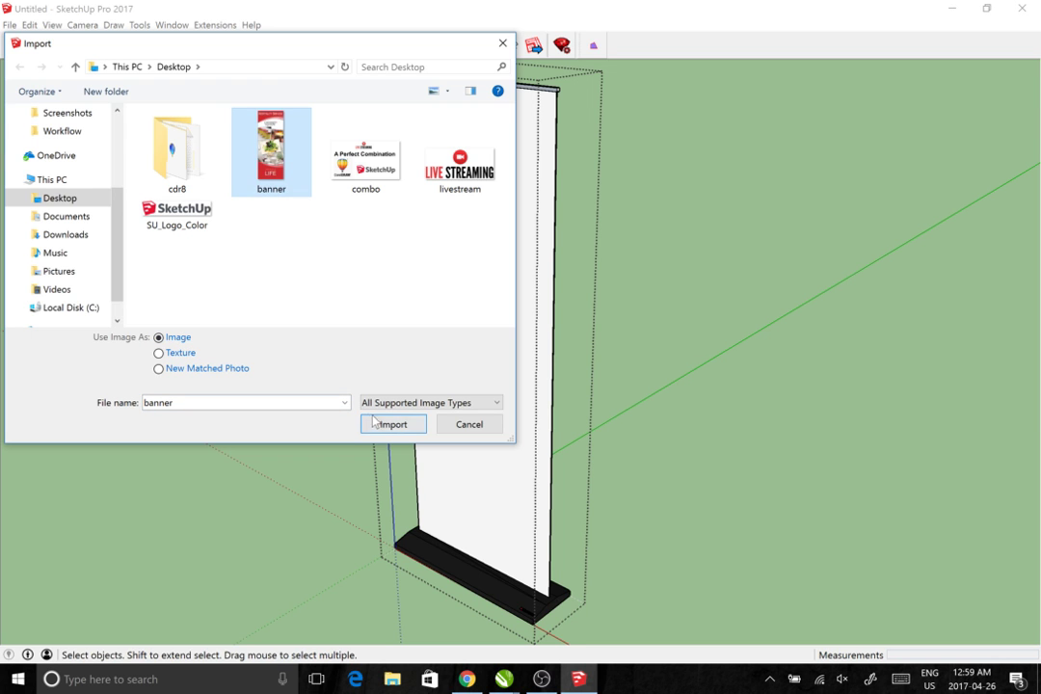
click(386, 425)
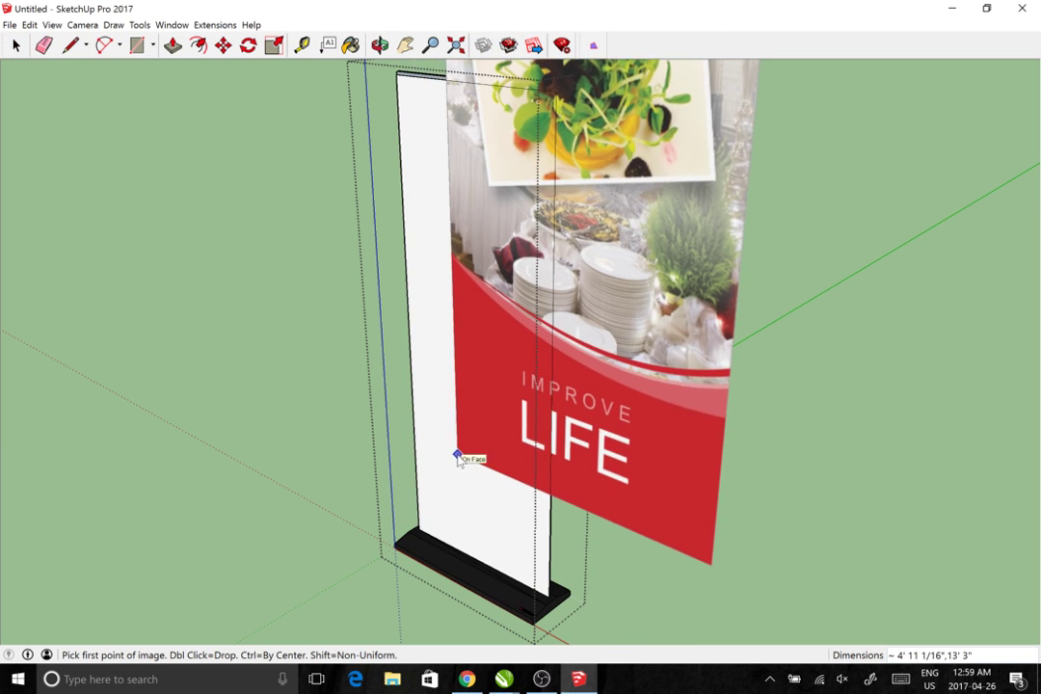
key(Escape)
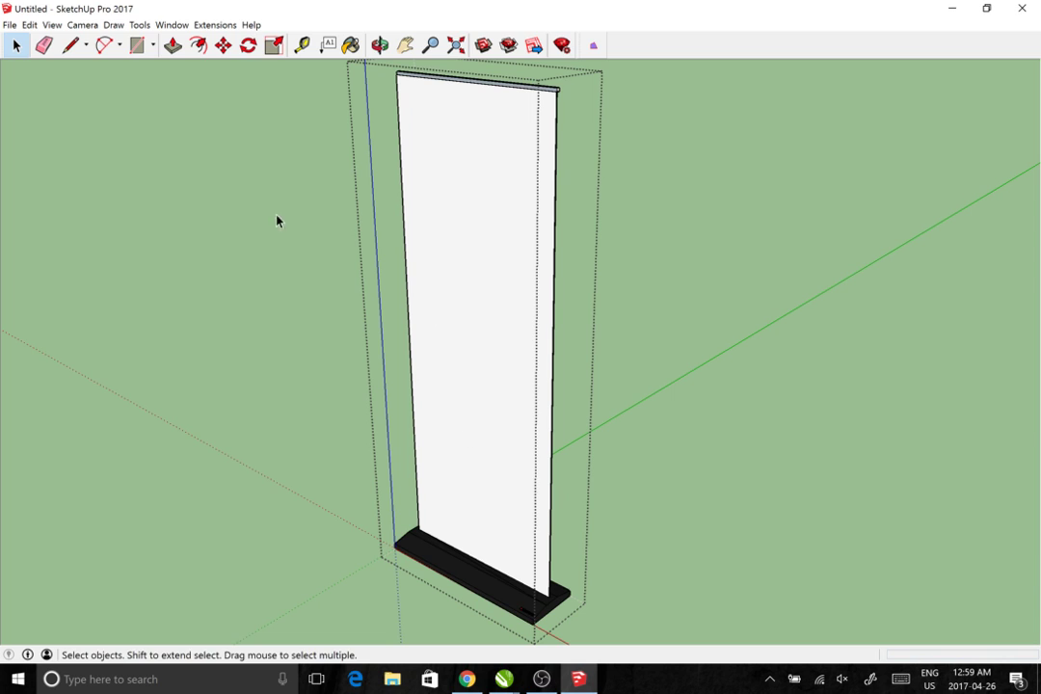
Draw a rectangle over the stand's front panel from its lower corner to the opposite upper corner, about 8' 1 13/16" by 3' 1 1/8"
click(137, 45)
click(419, 528)
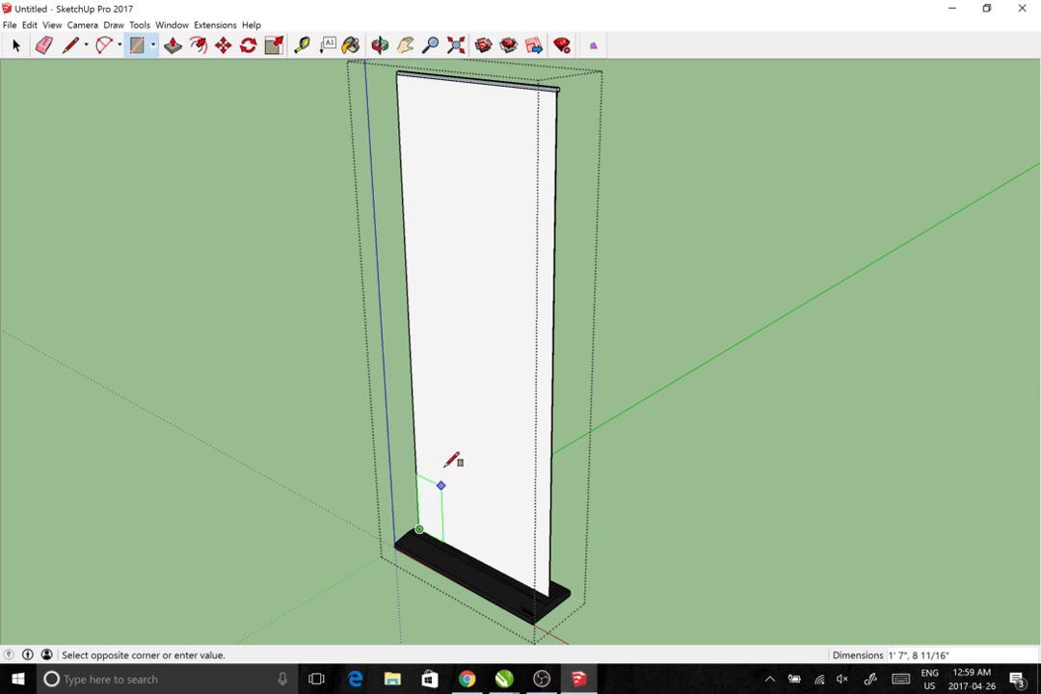
click(556, 91)
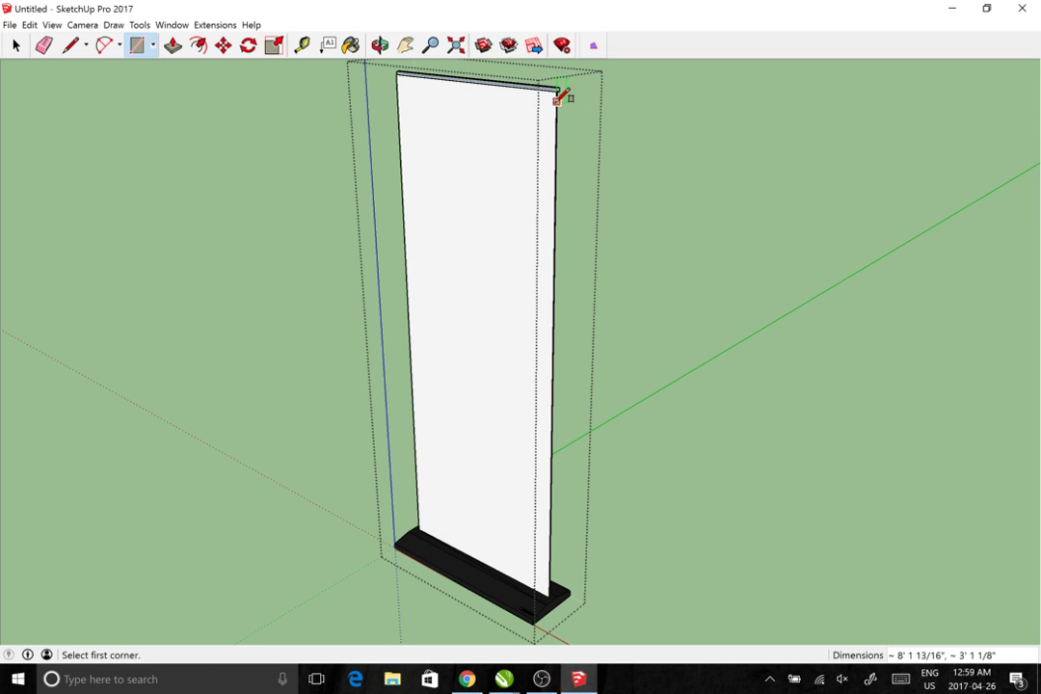
click(17, 50)
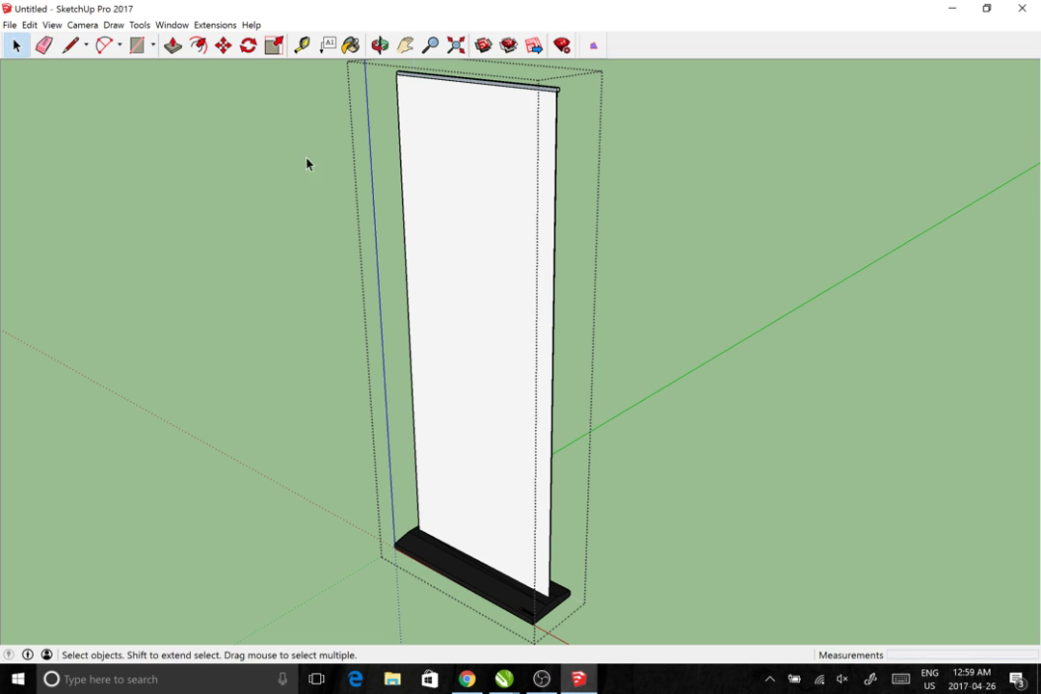
Import banner from the Desktop as an image and place it from the rectangle's lower corner to the panel's opposite side edge
key(o)
drag(655, 321, 762, 307)
key(space)
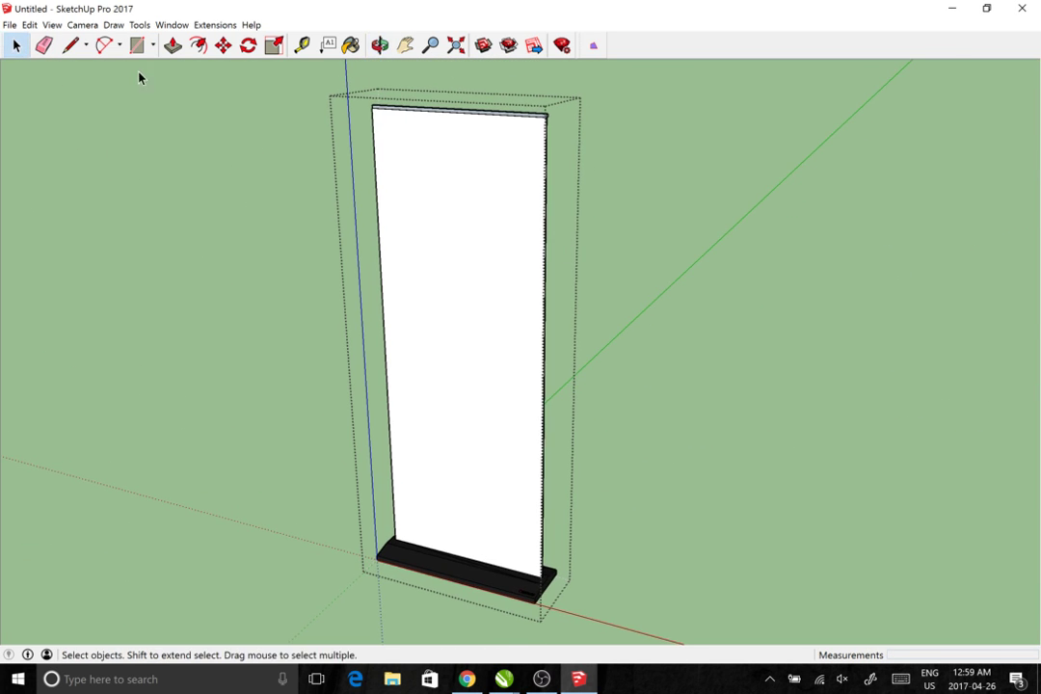
click(10, 24)
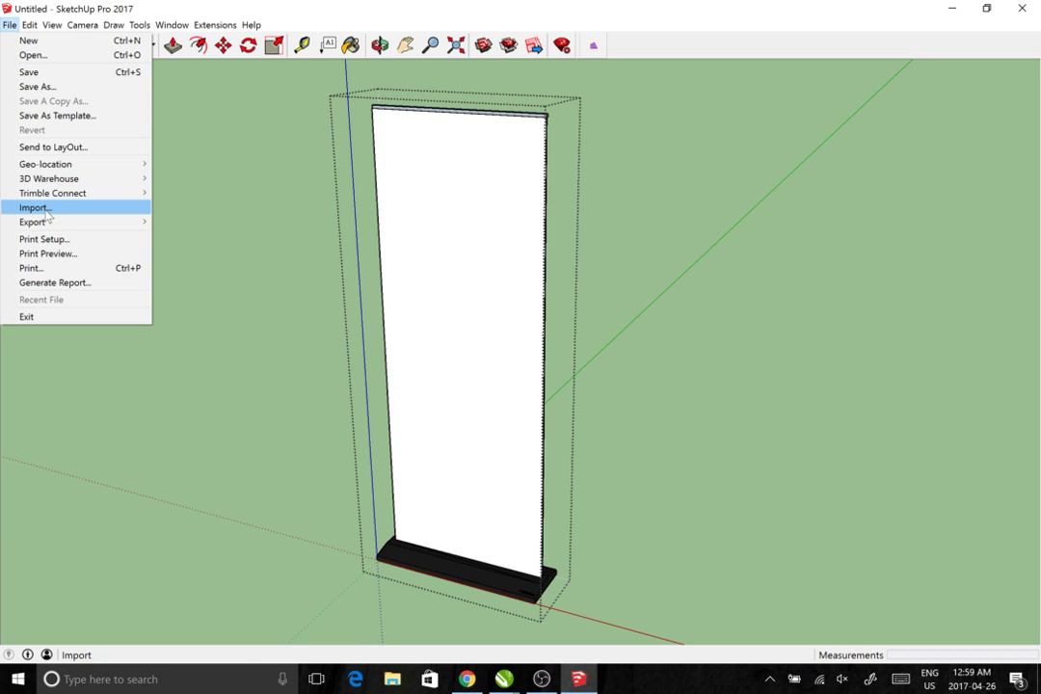
click(34, 207)
click(246, 166)
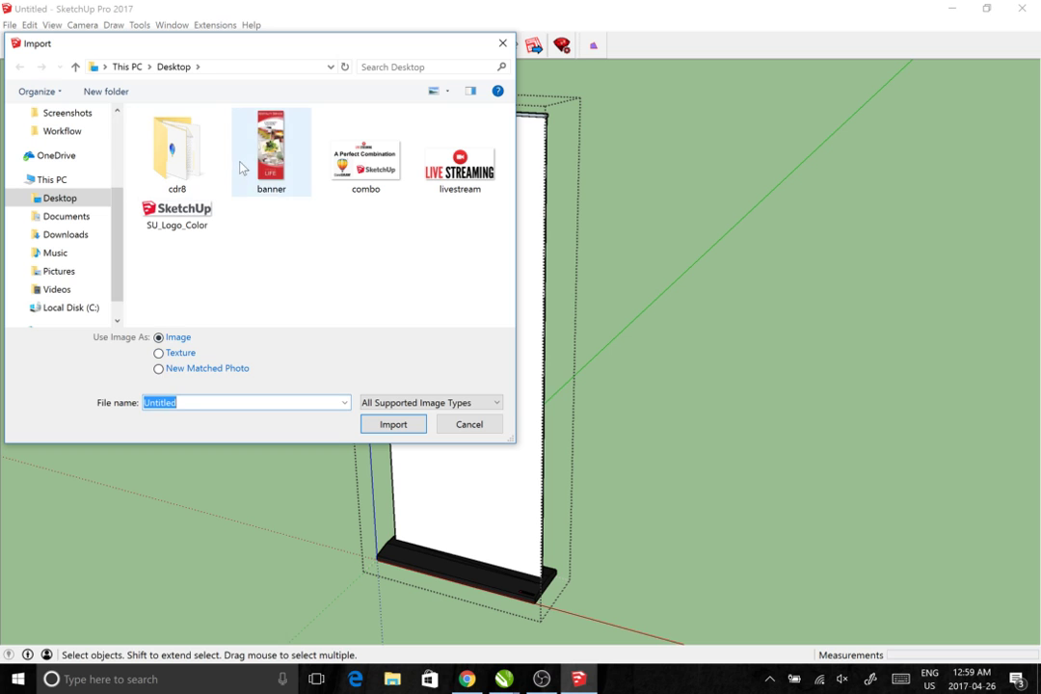
click(400, 428)
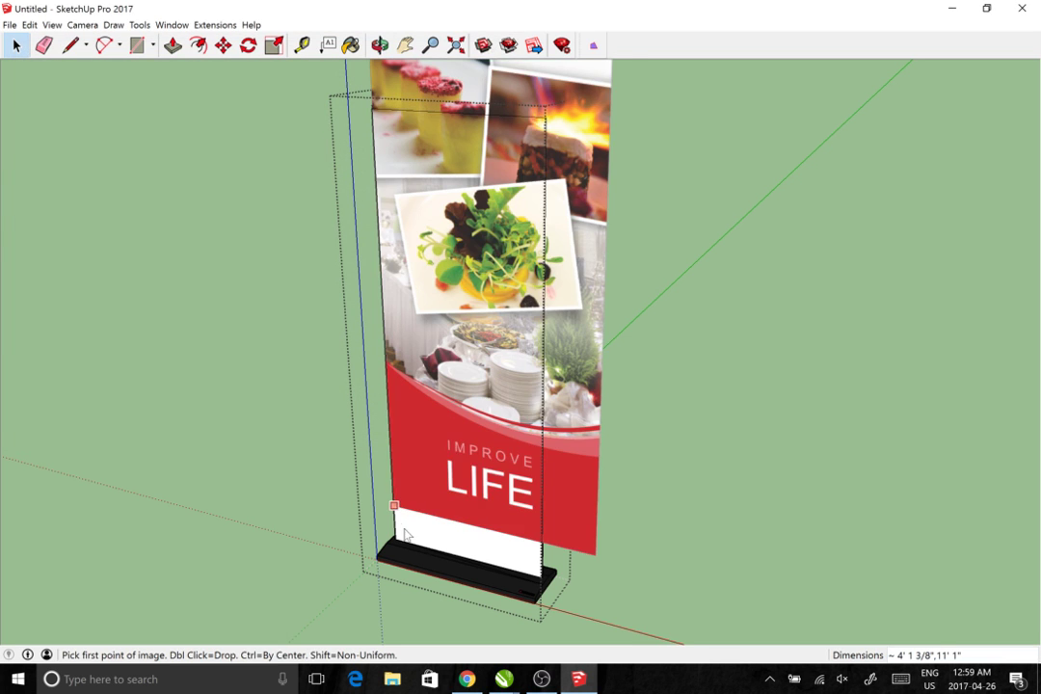
click(395, 539)
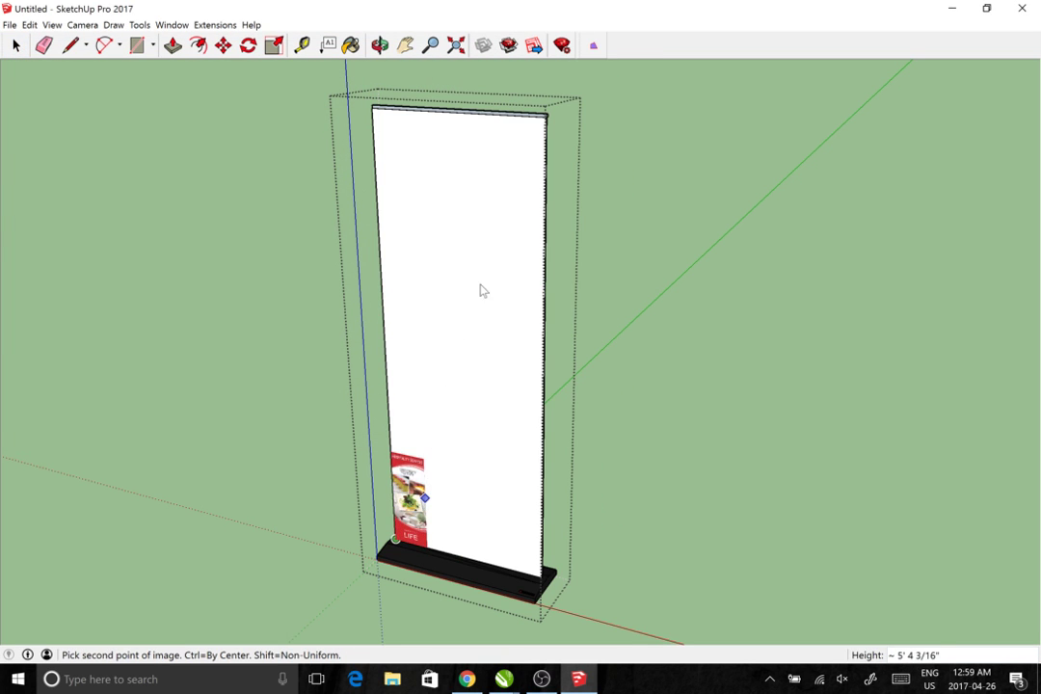
click(546, 156)
Scale the banner image's height to about 0.98 so it sits below the upper rail, and deselect it
key(o)
drag(652, 298, 578, 399)
key(space)
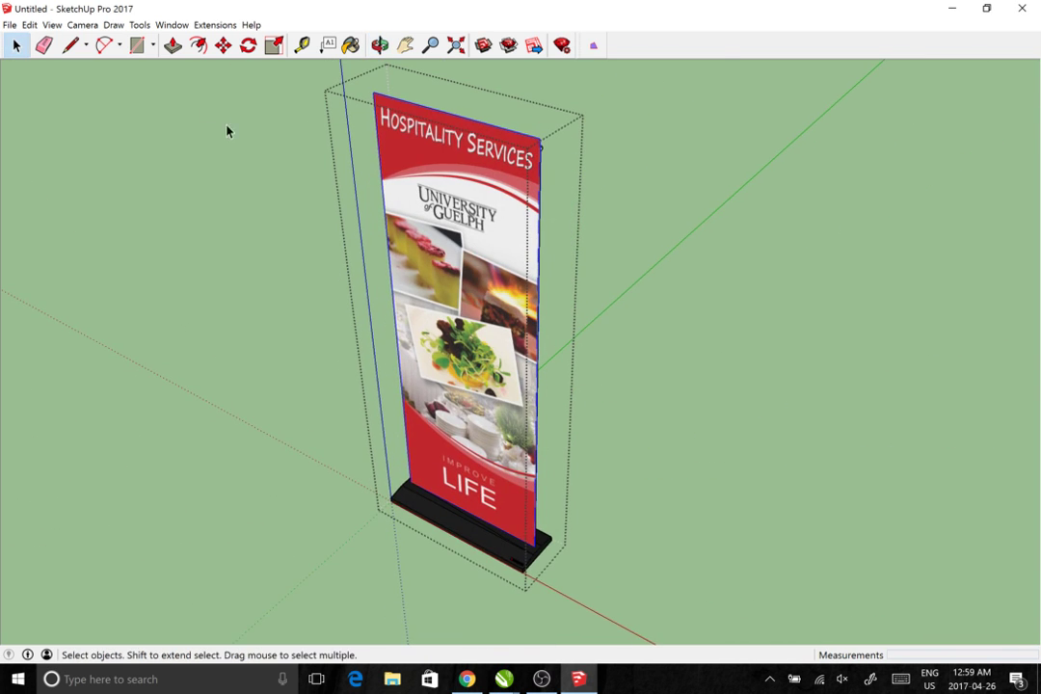
click(273, 46)
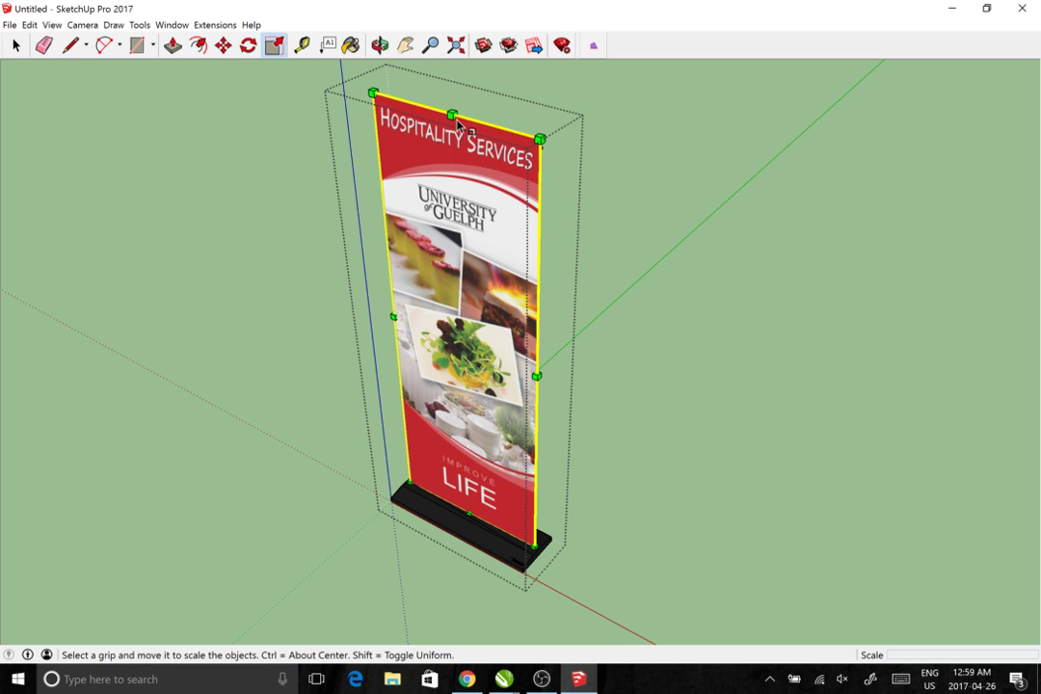
mouse_move(454, 116)
mouse_down()
mouse_move(455, 143)
mouse_move(453, 108)
mouse_move(452, 124)
mouse_up()
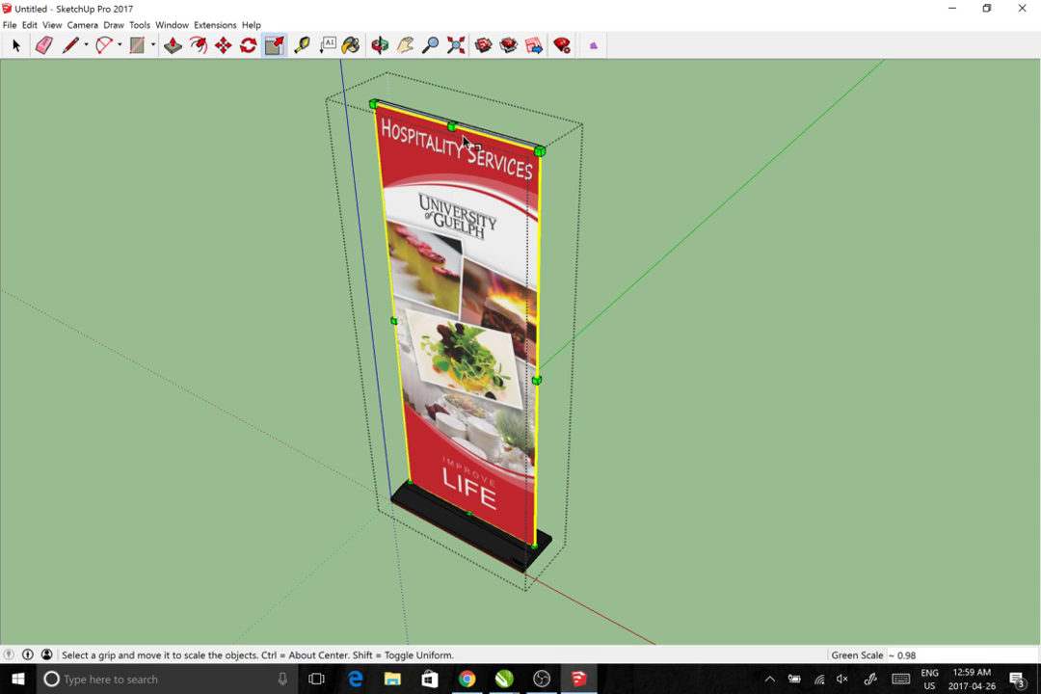
click(15, 45)
click(221, 285)
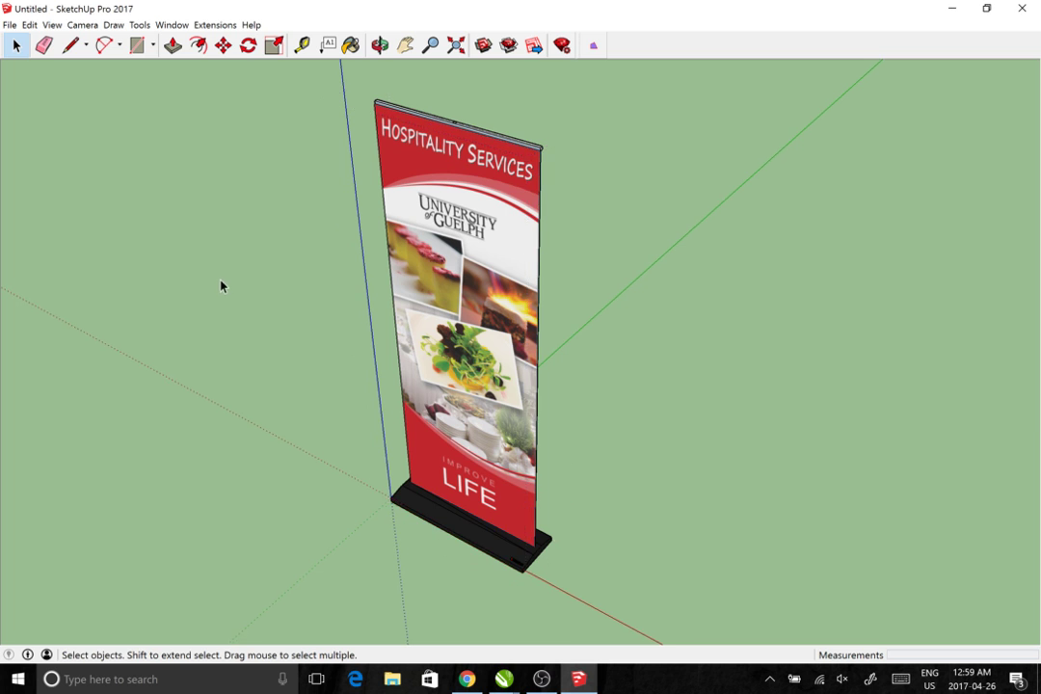
Examine the fitted banner image on the stand from several angles and distances
key(o)
drag(244, 284, 286, 224)
drag(541, 393, 578, 446)
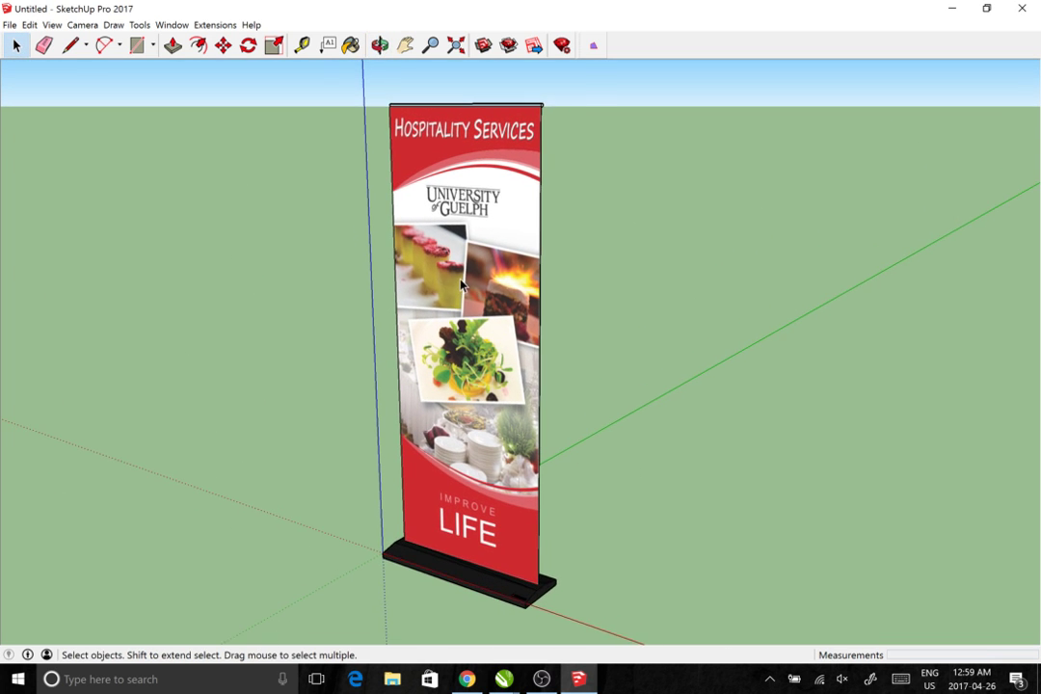
scroll(462, 279, up, 3)
scroll(457, 284, down, 2)
scroll(456, 288, down, 2)
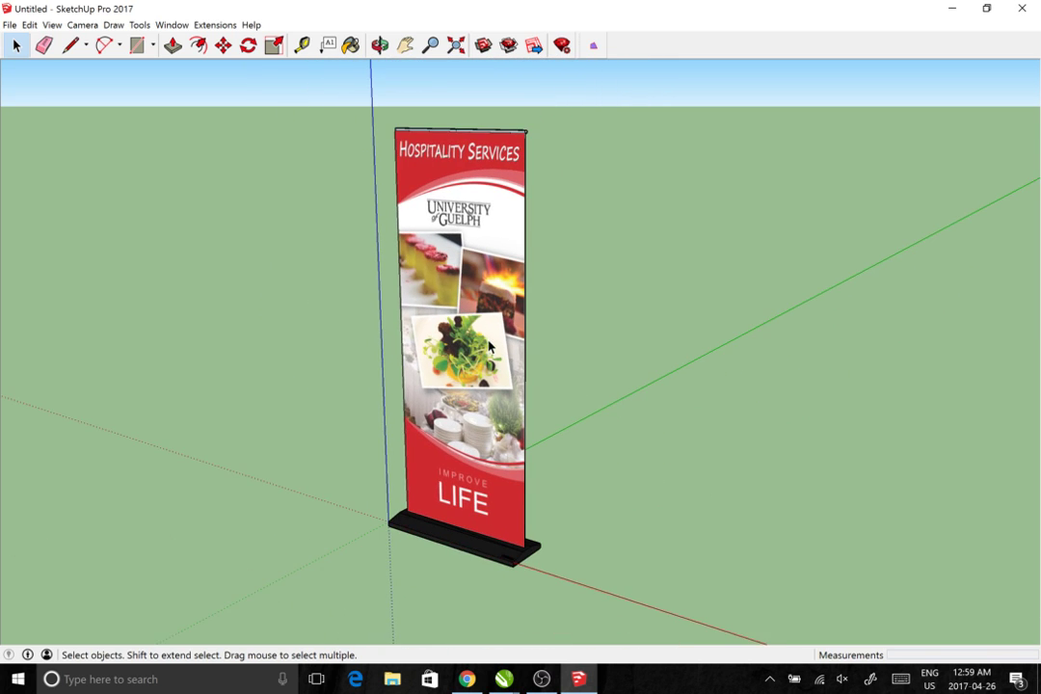
drag(458, 294, 457, 393)
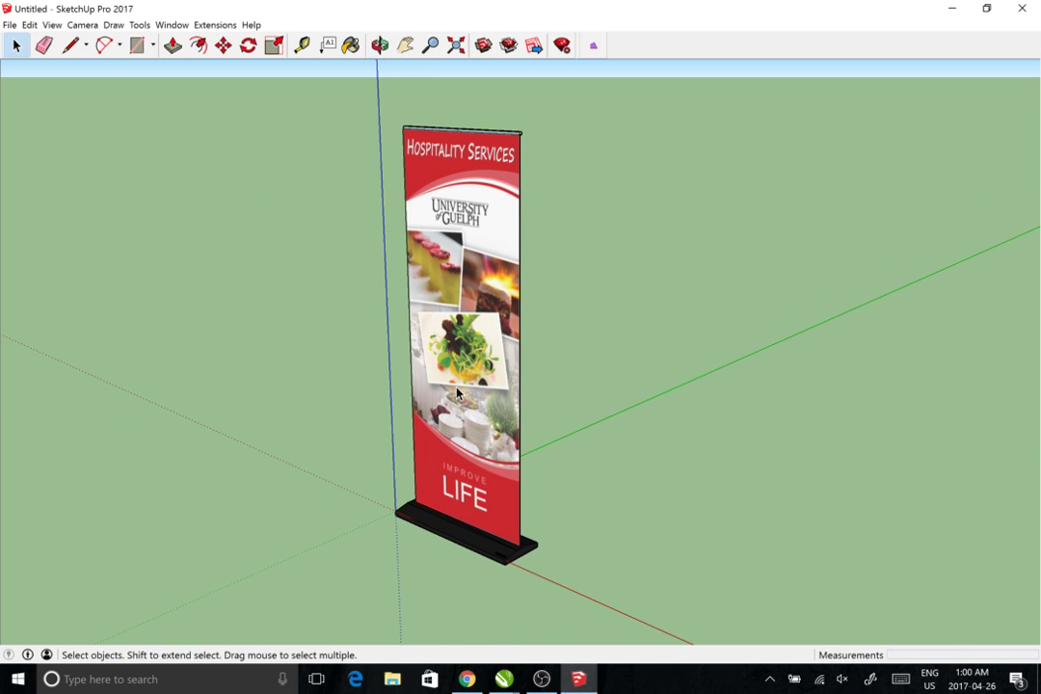
drag(453, 410, 424, 420)
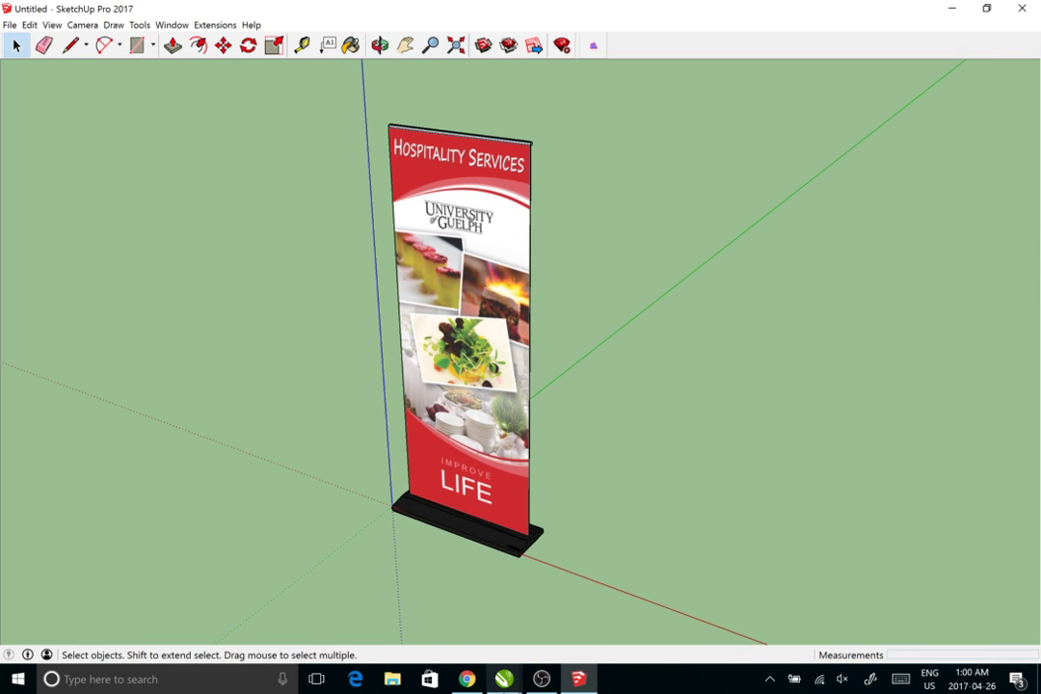
Switch to CorelDRAW to view the original banner artwork, and return to the SketchUp stand model
mouse_move(503, 679)
click(583, 607)
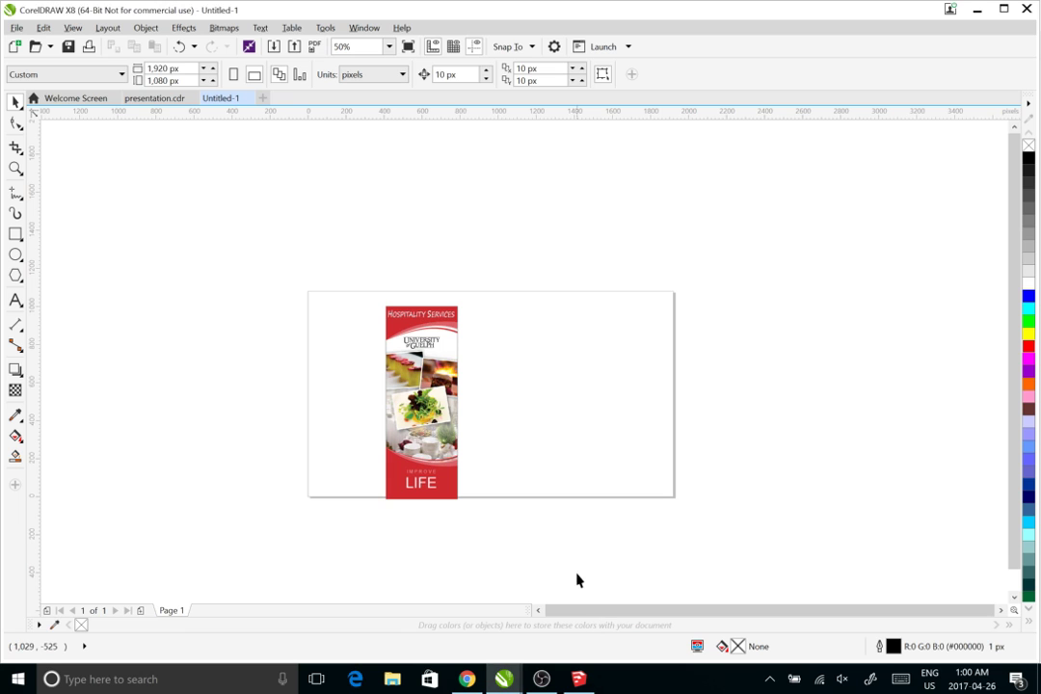
click(578, 678)
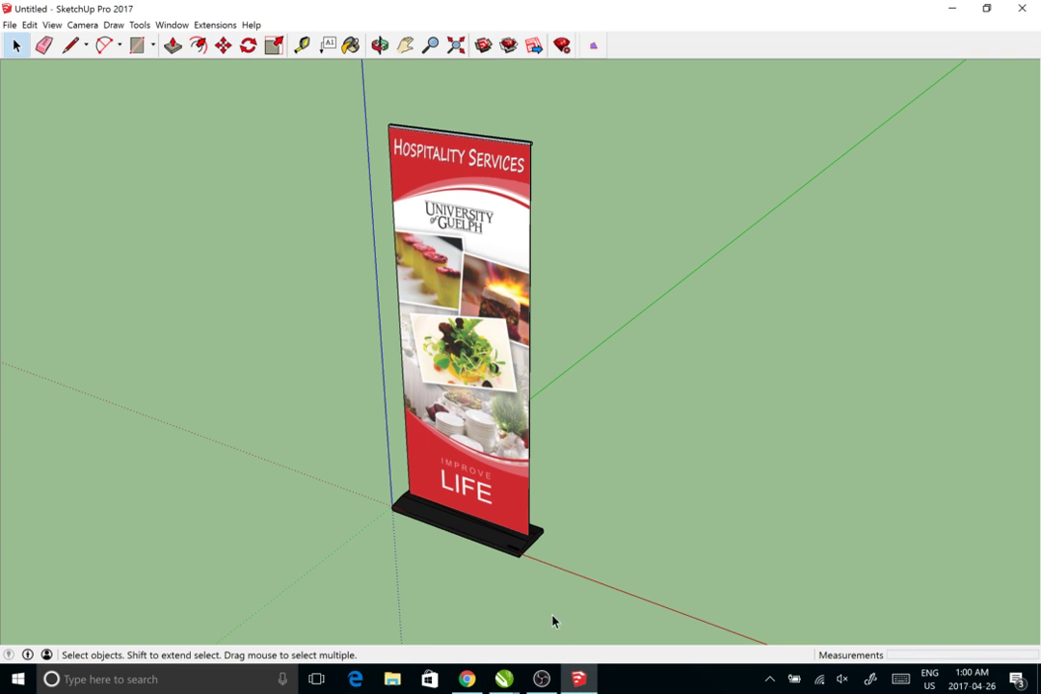
drag(308, 479, 289, 433)
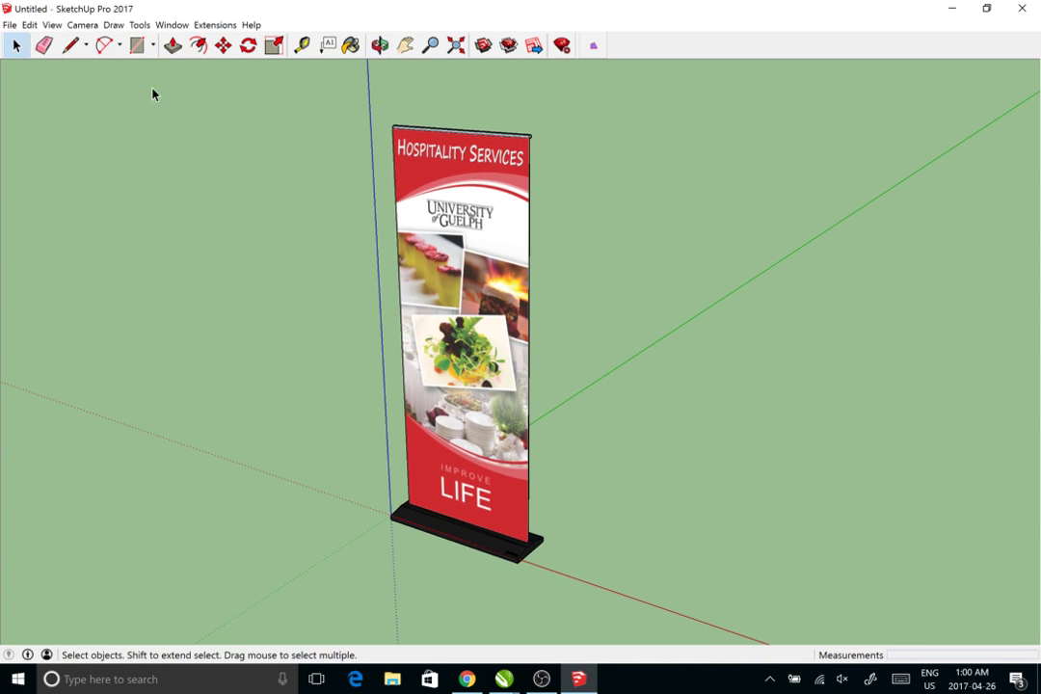
Turn on shadows for the banner stand model
click(113, 24)
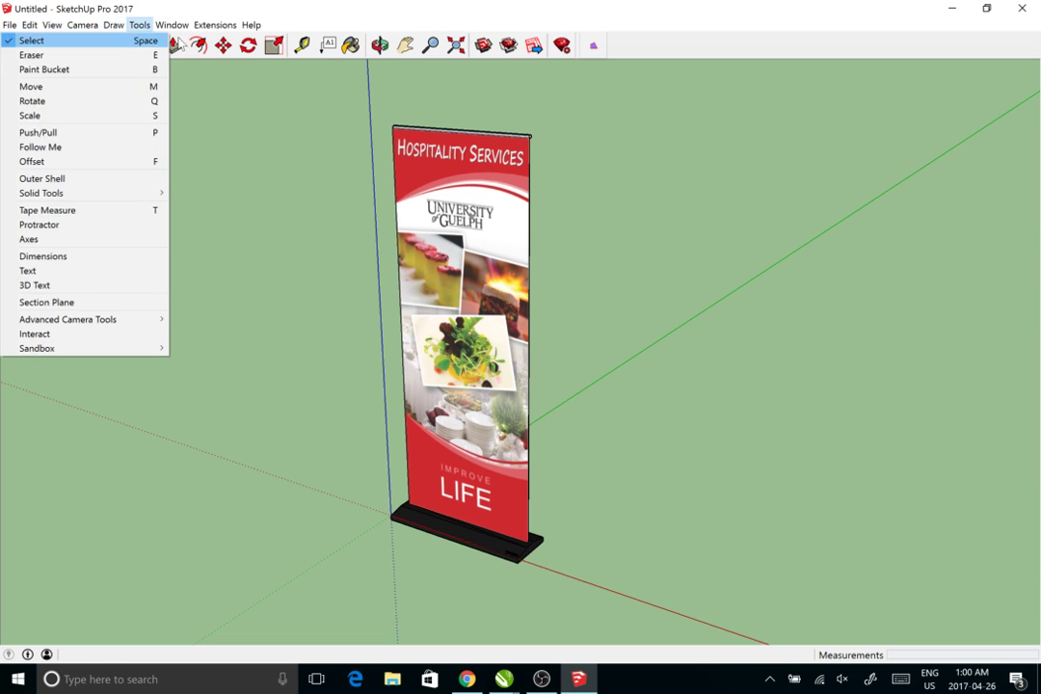
mouse_move(168, 27)
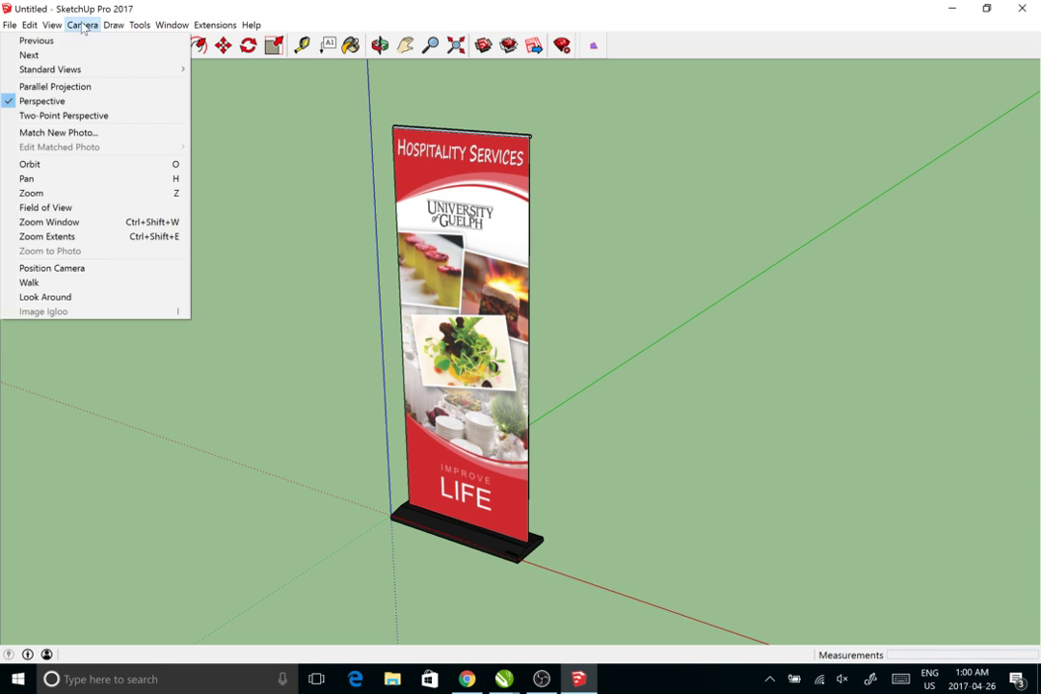
mouse_move(56, 26)
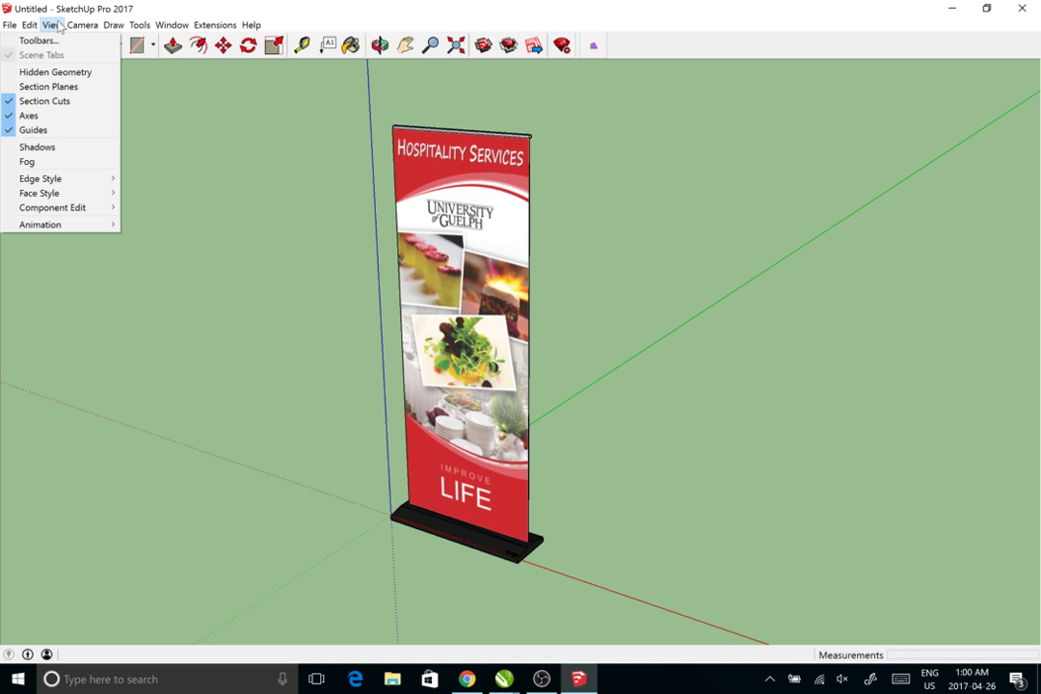
click(37, 147)
Examine the banner stand and its cast shadow from several angles and distances
drag(463, 416, 550, 412)
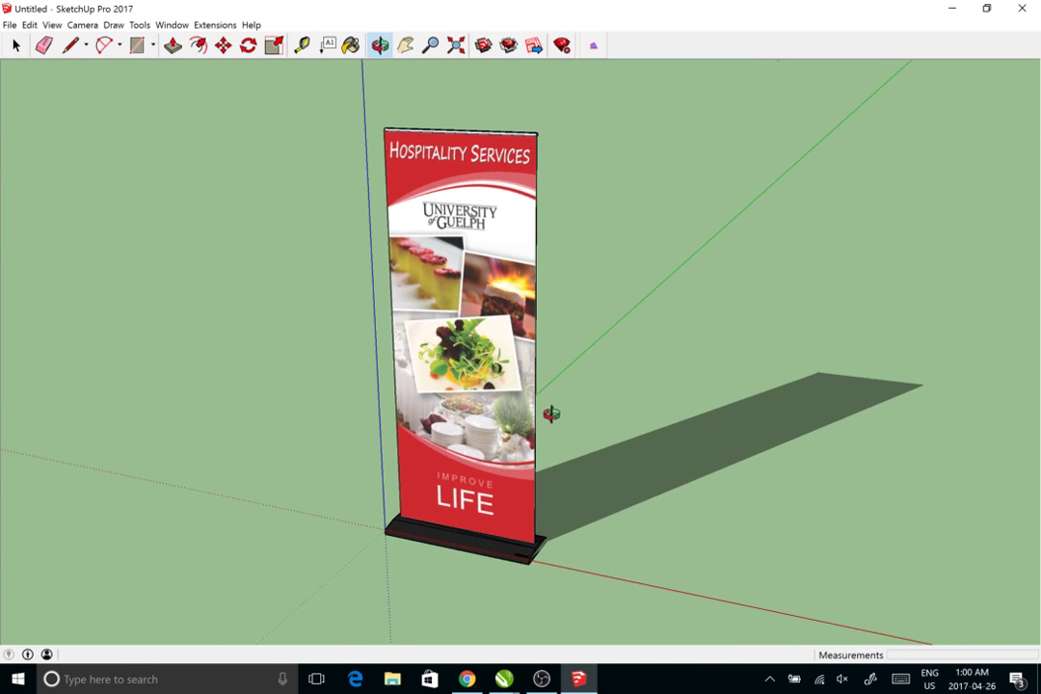
drag(585, 510, 498, 518)
scroll(394, 466, down, 2)
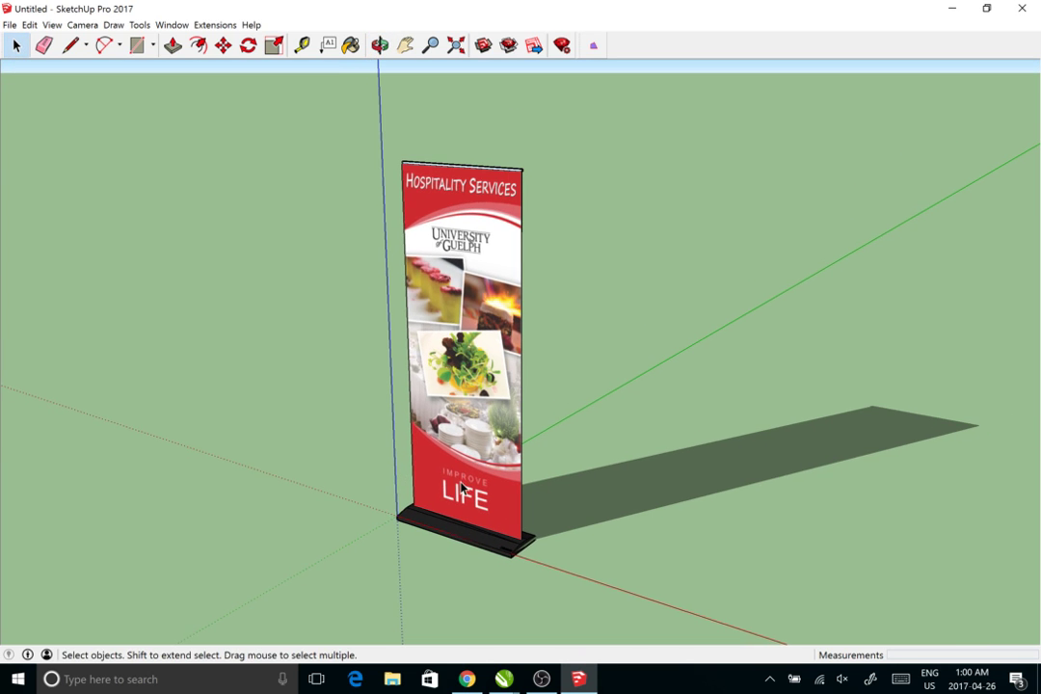
drag(395, 466, 470, 504)
scroll(465, 509, up, 2)
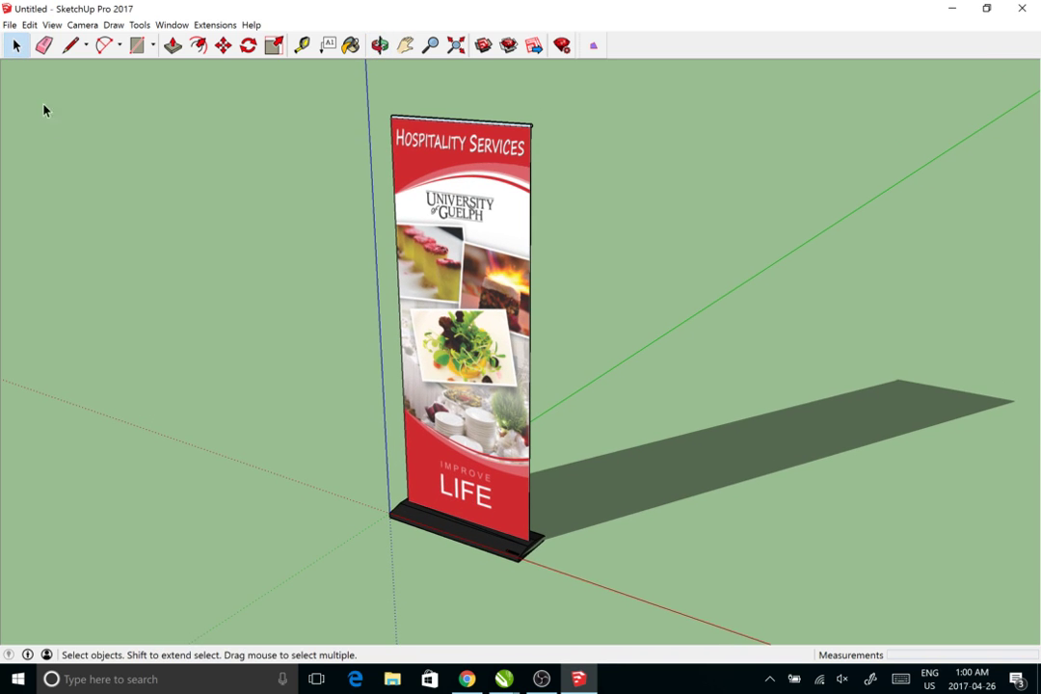
click(28, 25)
click(351, 340)
key(o)
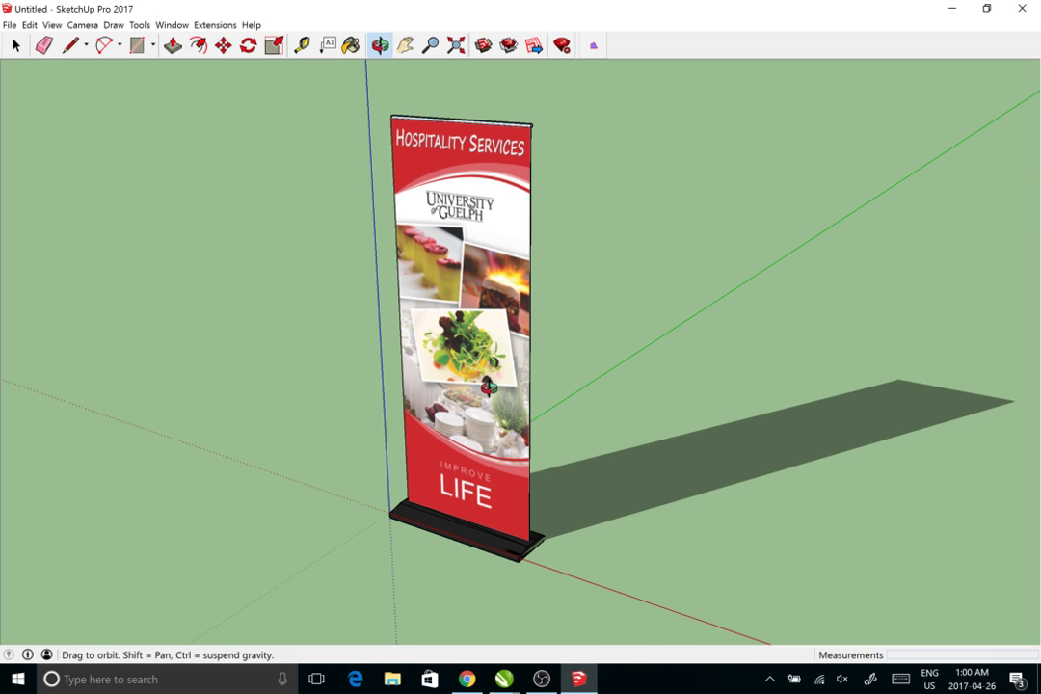
drag(492, 393, 441, 332)
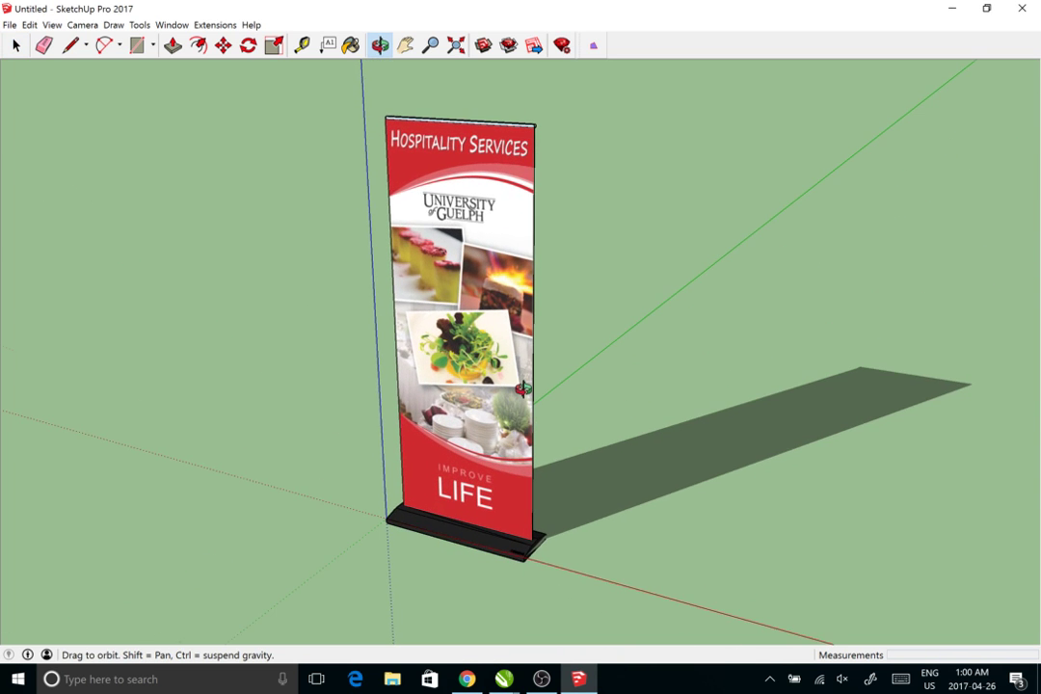
key(space)
scroll(440, 328, up, 3)
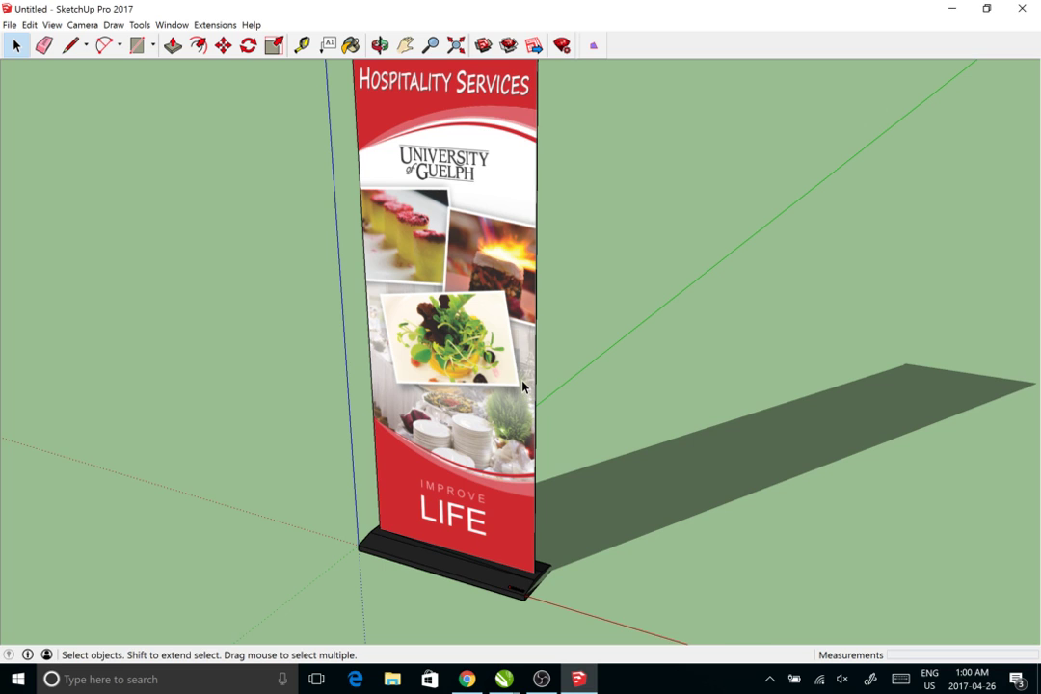
scroll(523, 386, down, 1)
key(o)
drag(520, 384, 471, 304)
key(space)
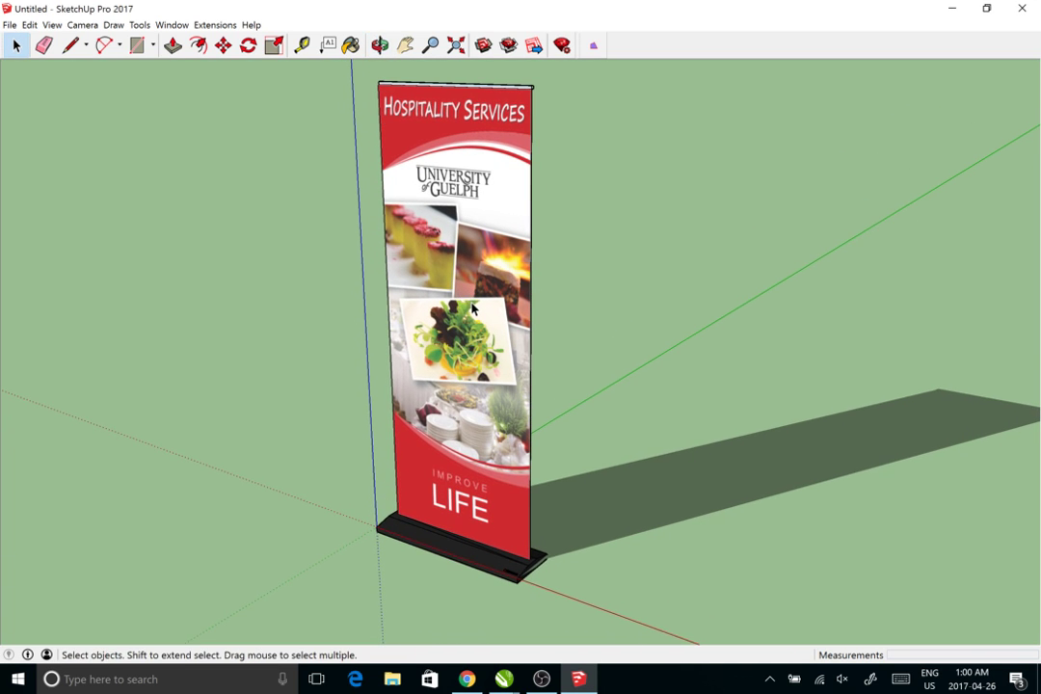
Export the current stand view as a 2D JPEG image named banner1 to the Desktop
click(9, 24)
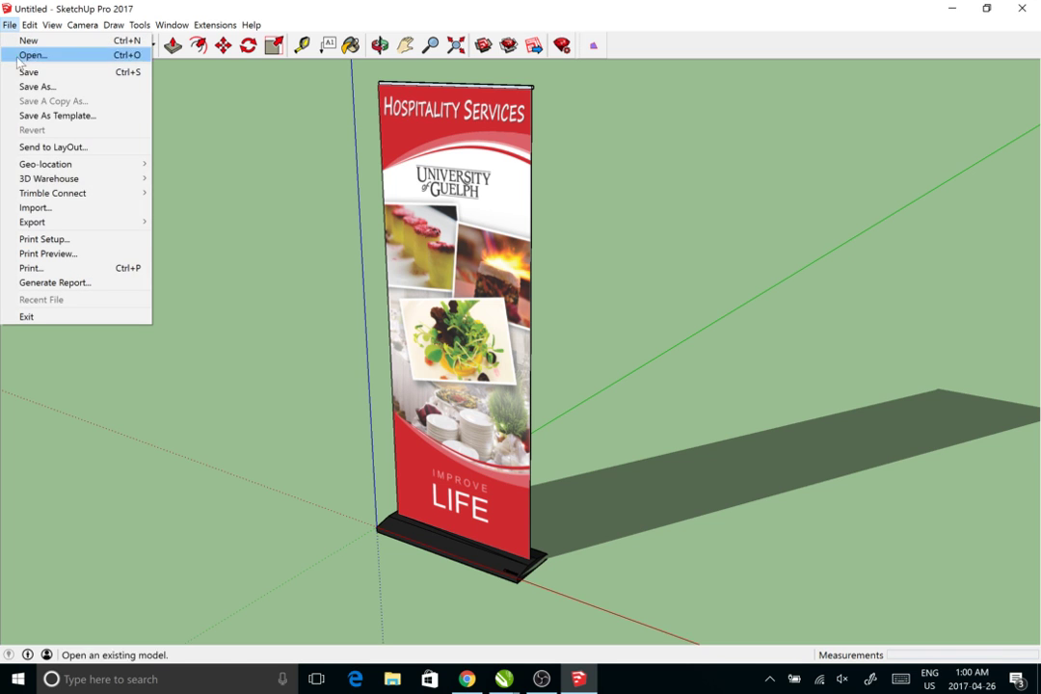
mouse_move(51, 224)
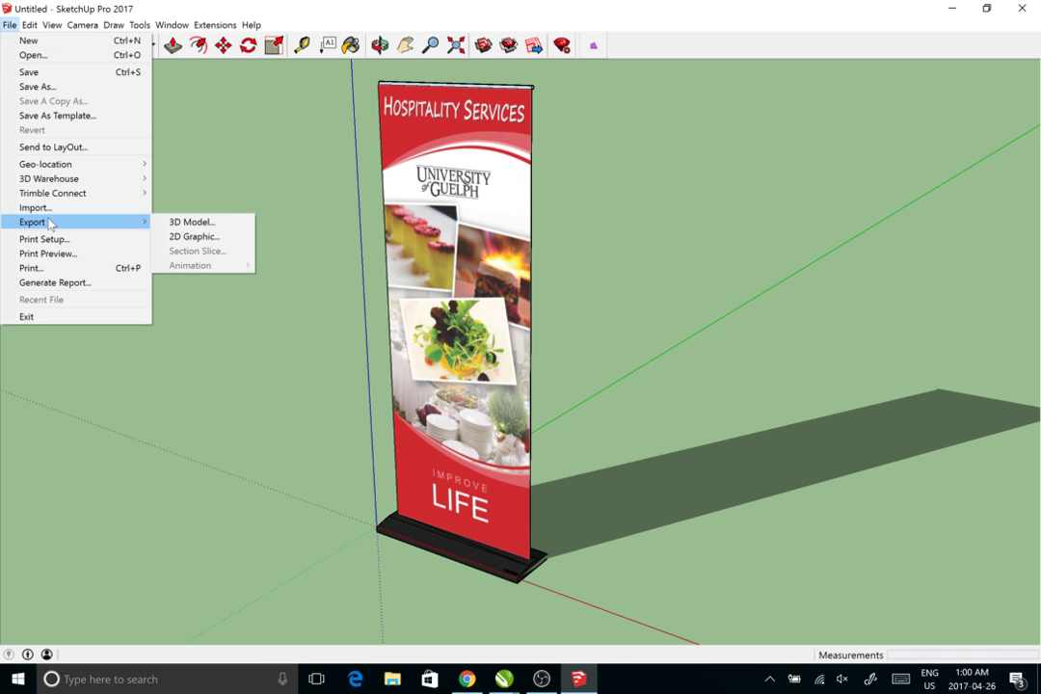
click(206, 240)
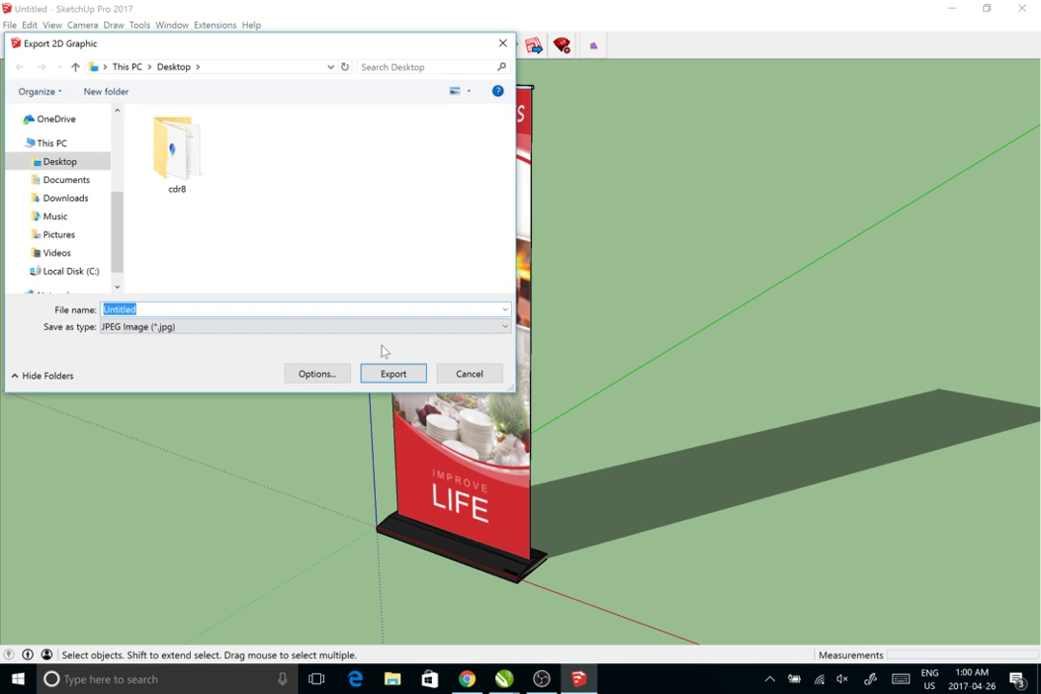
click(447, 326)
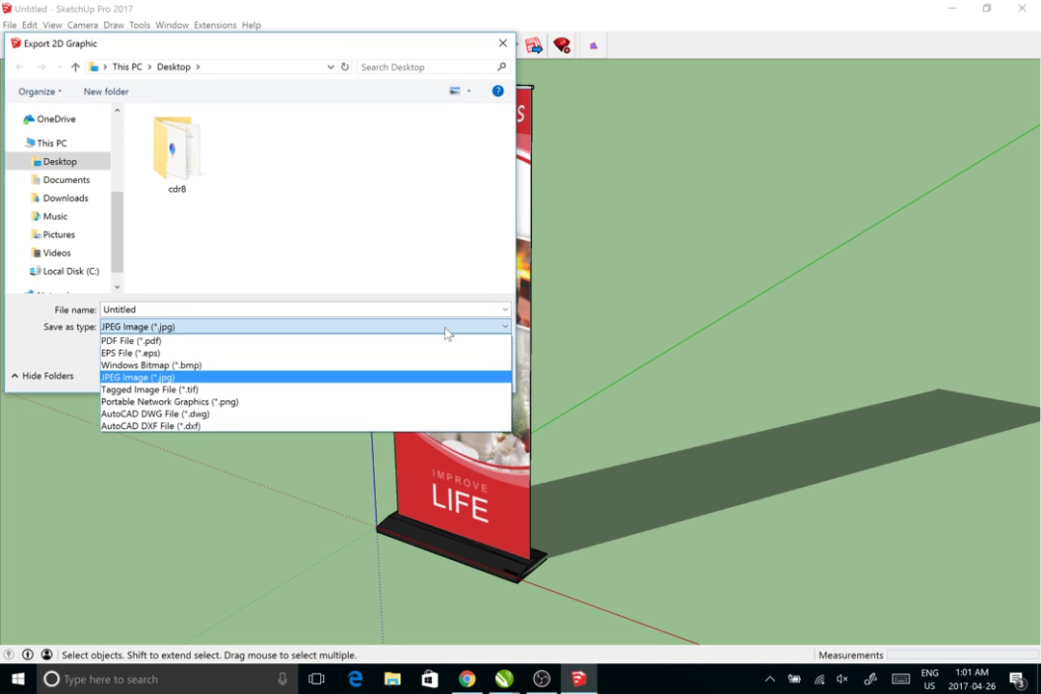
click(443, 328)
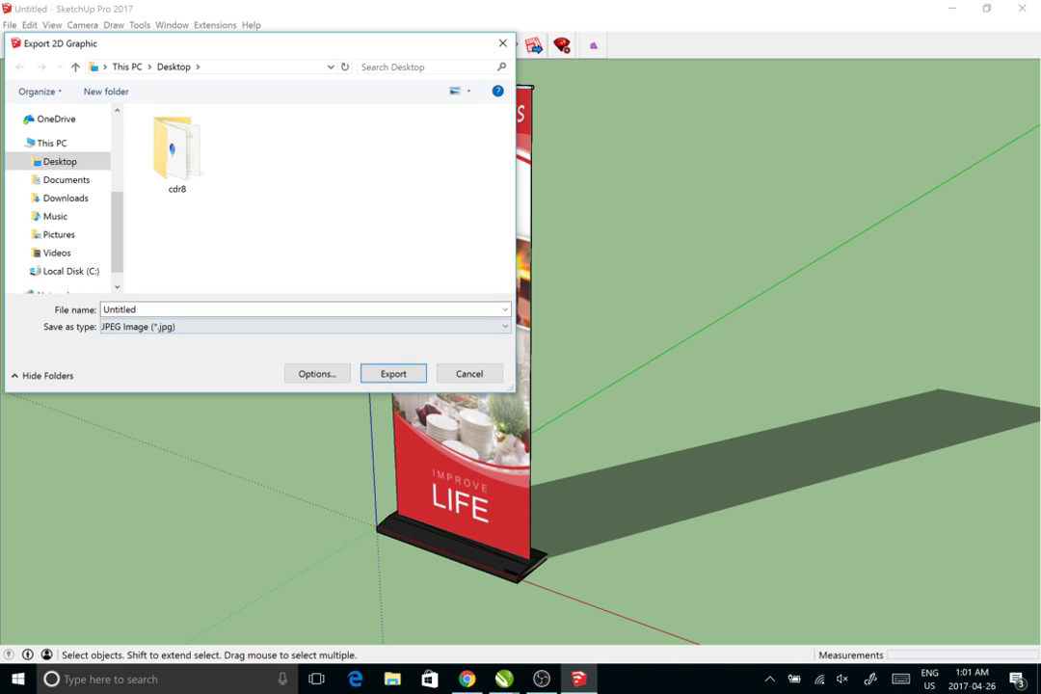
key(shift+Tab)
text(ban)
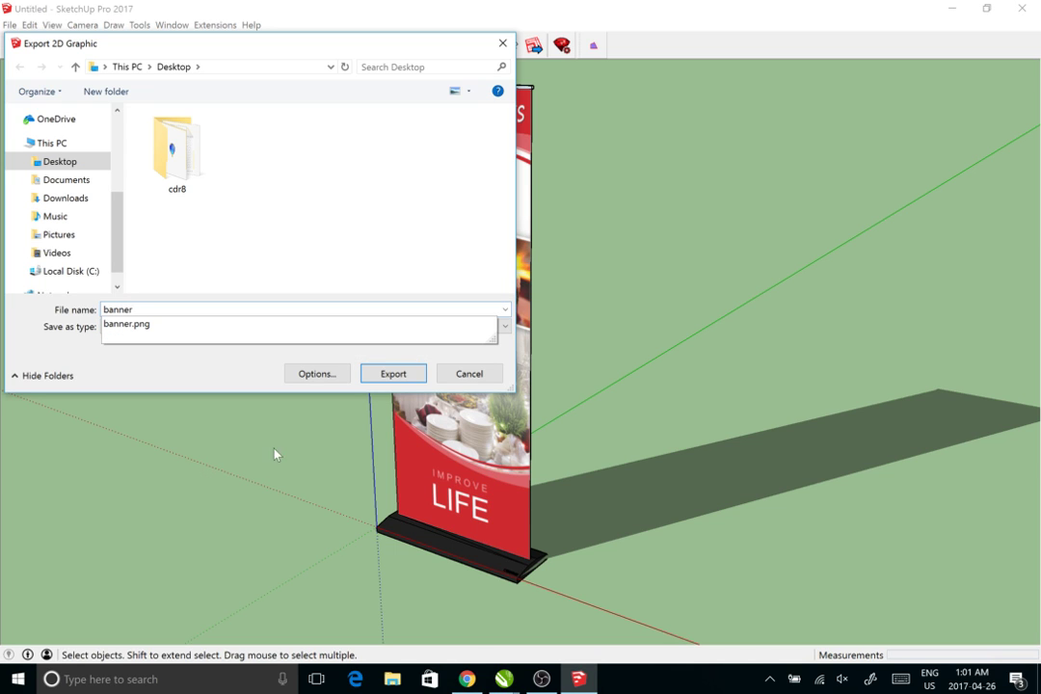
text(ner1)
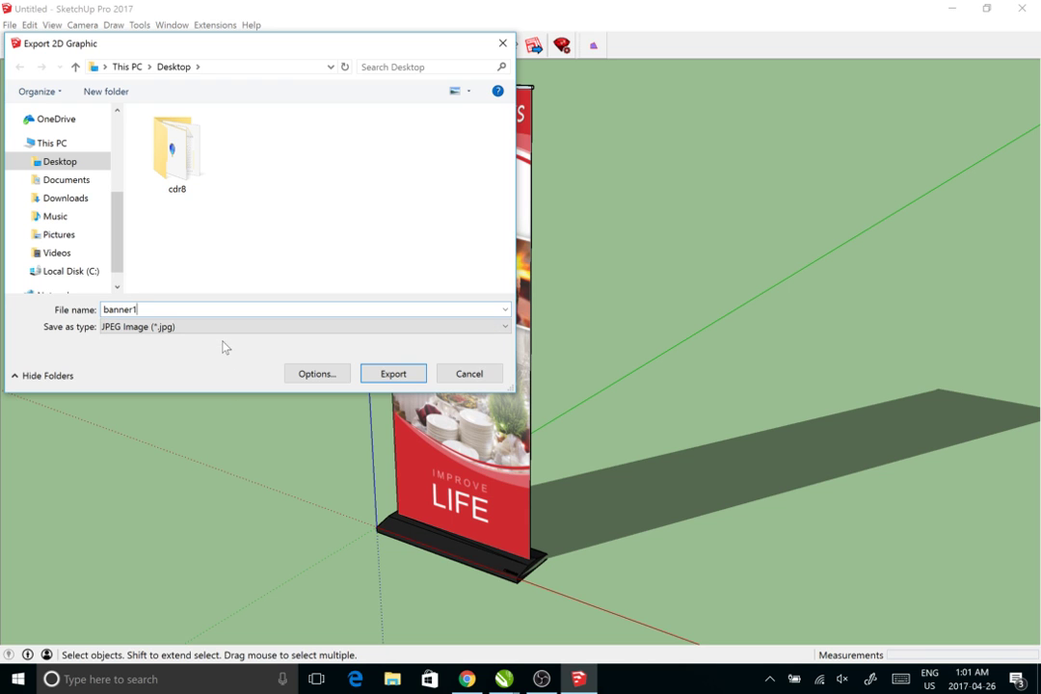
click(393, 373)
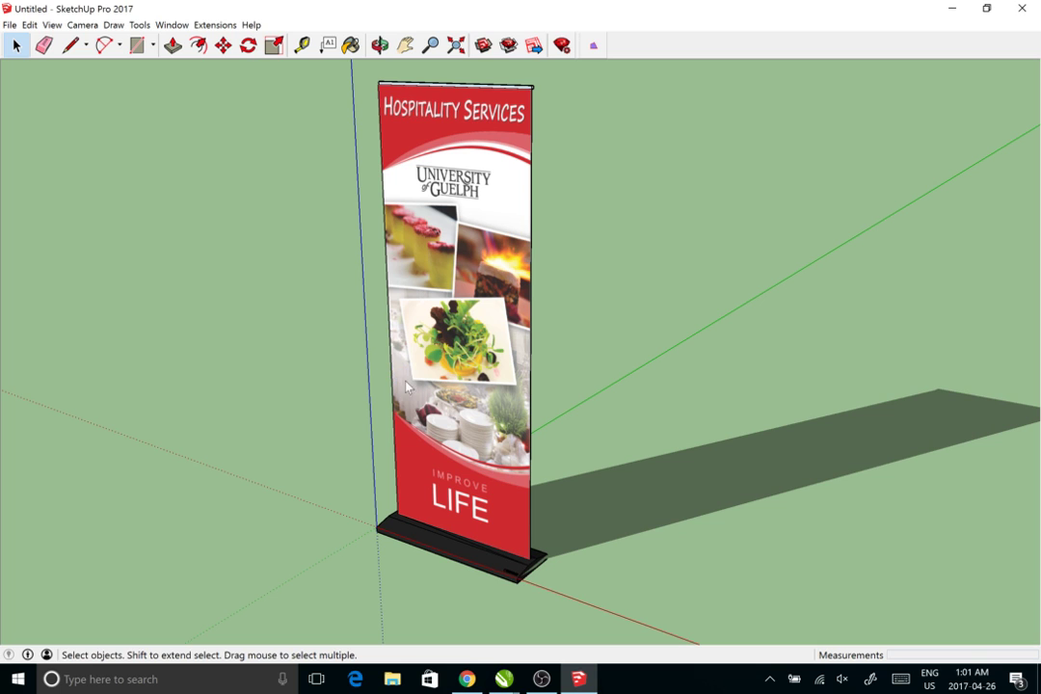
Switch to the Untitled-1 document in CorelDRAW and import the banner1 image from the Desktop at its original size
mouse_move(503, 679)
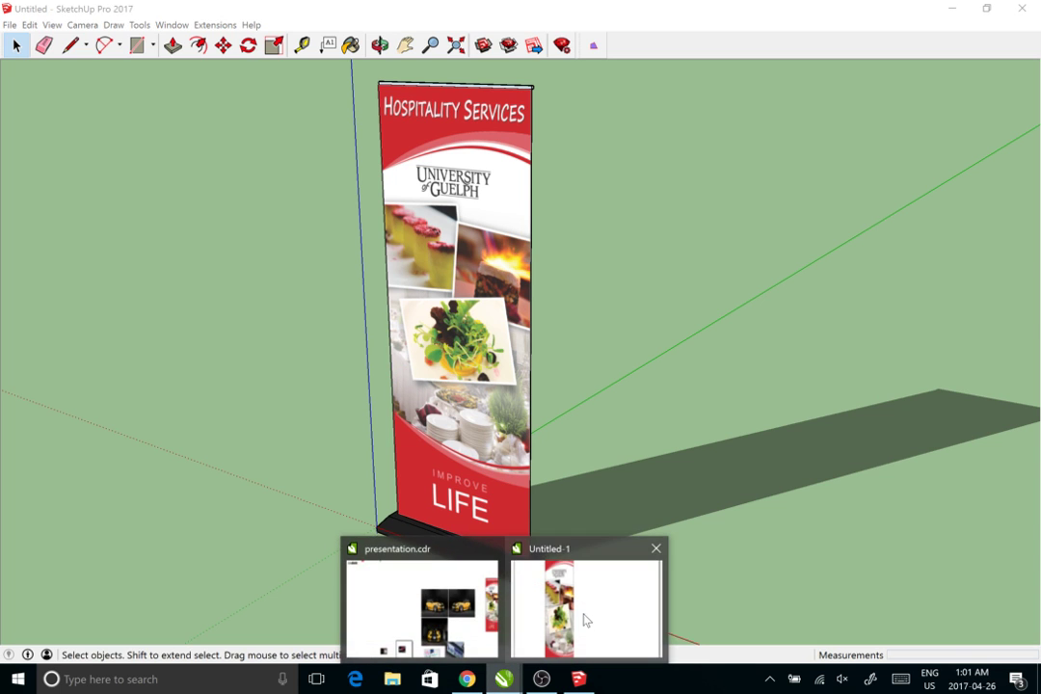
click(581, 620)
scroll(621, 431, up, 1)
drag(620, 431, 648, 434)
click(273, 46)
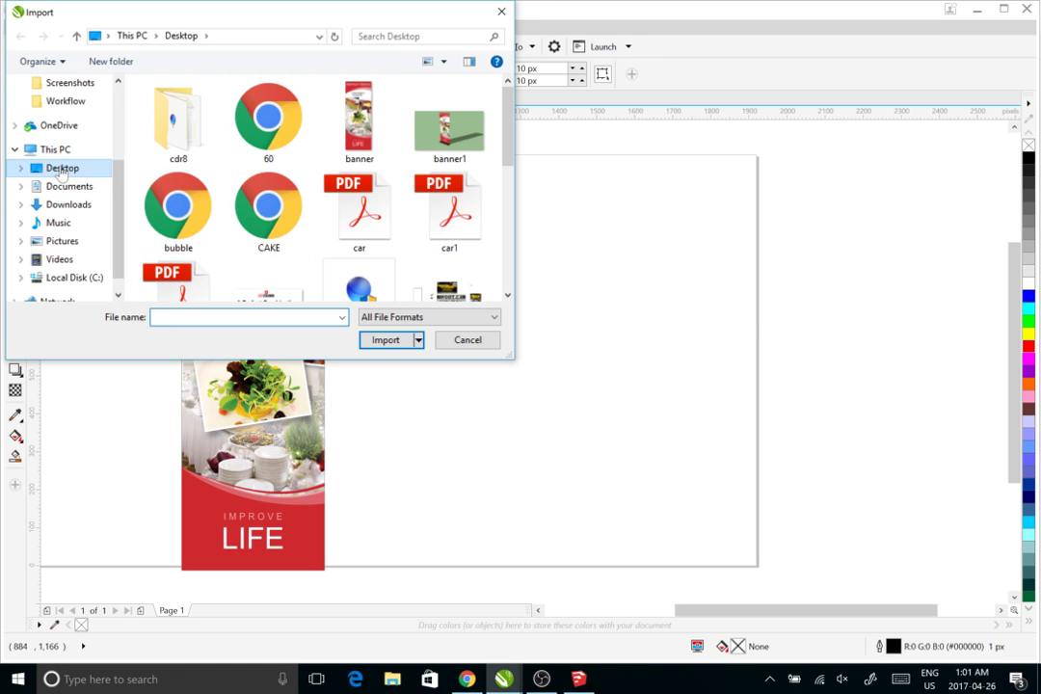
double_click(469, 159)
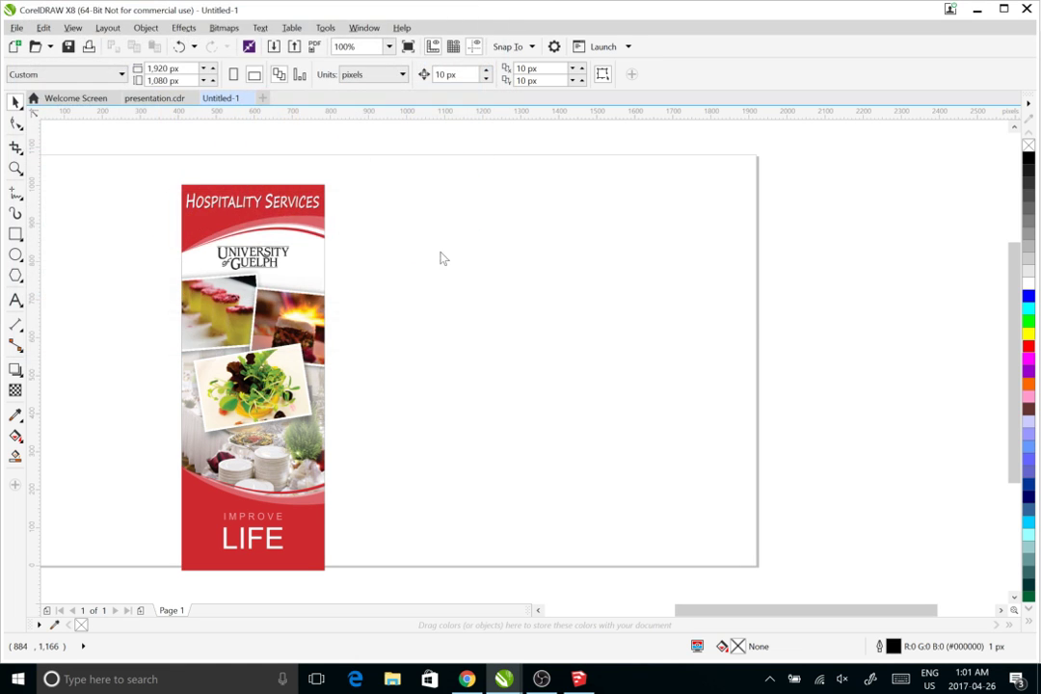
click(380, 221)
Examine the imported banner stand image beside the original banner artwork
scroll(567, 394, down, 2)
drag(567, 395, 458, 301)
scroll(560, 343, up, 1)
scroll(561, 343, up, 1)
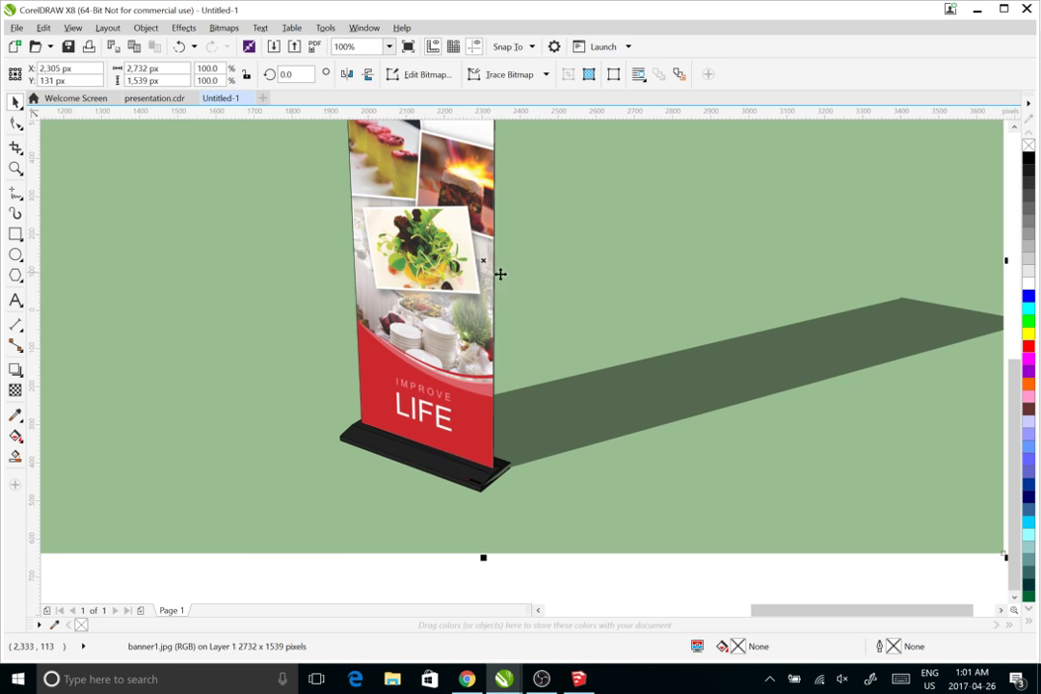
scroll(540, 289, down, 1)
drag(582, 255, 555, 290)
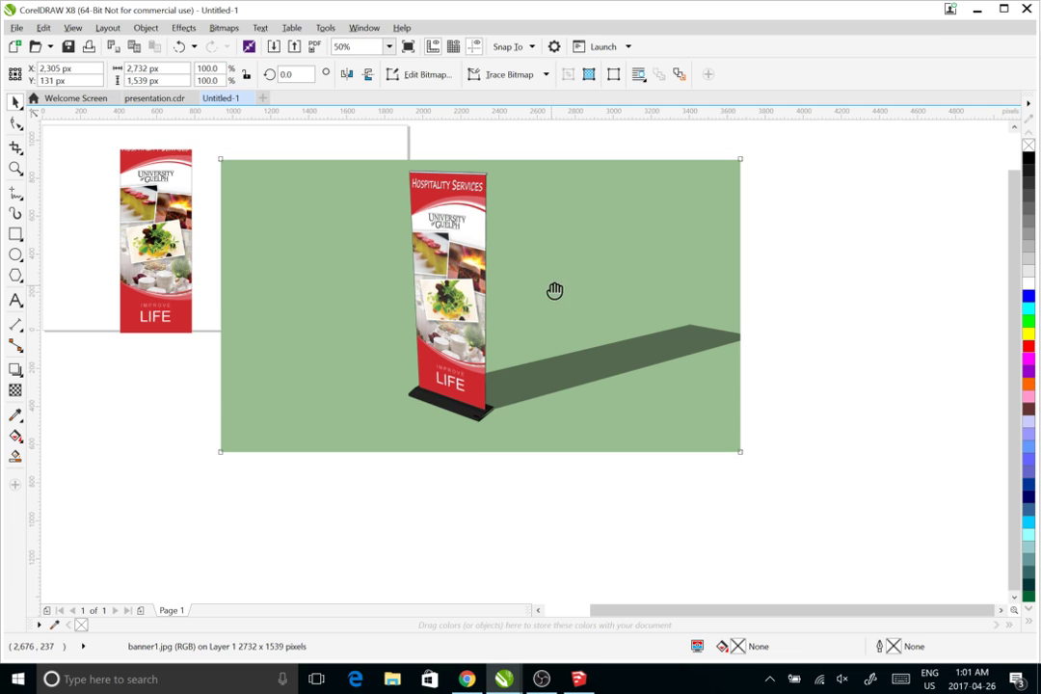
click(789, 348)
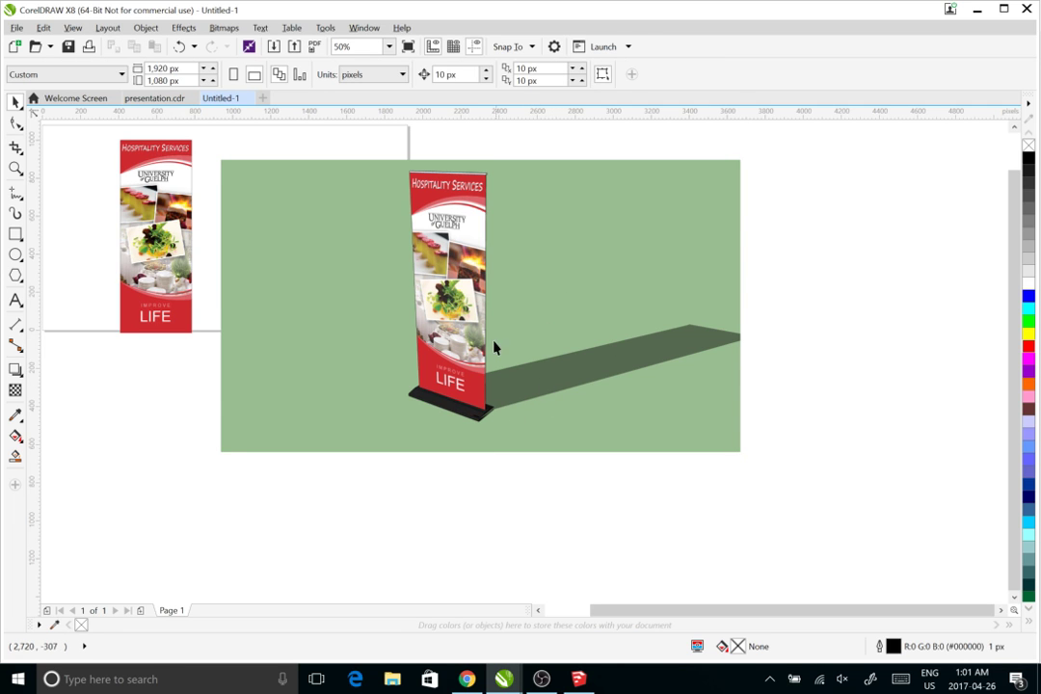
drag(529, 367, 560, 384)
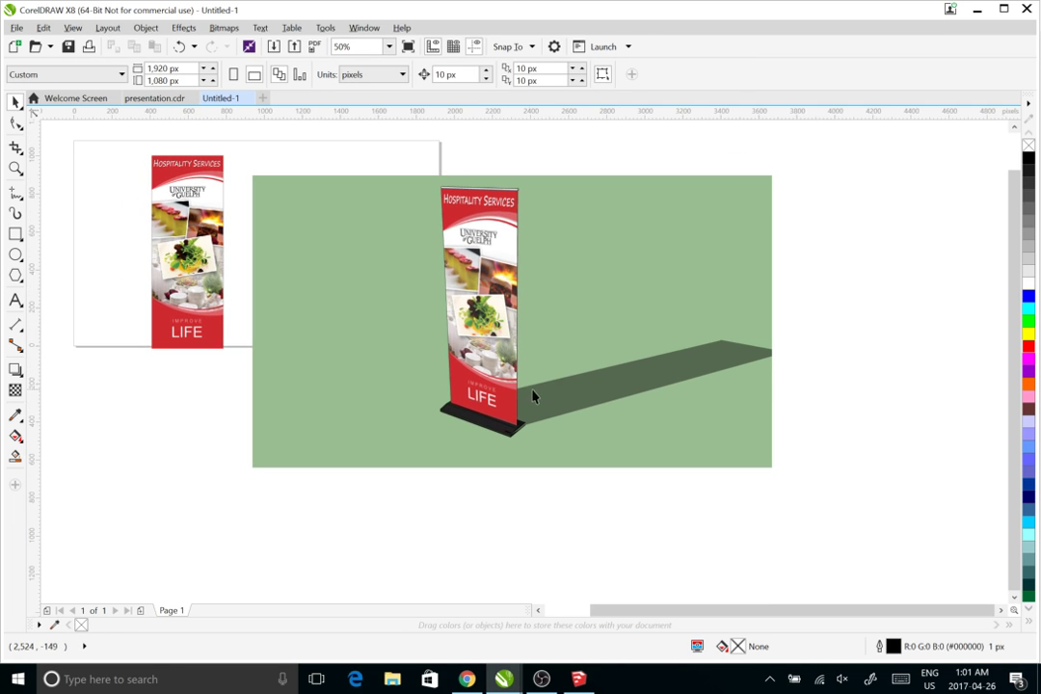
Switch back to SketchUp and examine the banner stand and its shadow from slightly different angles
click(579, 678)
key(o)
drag(232, 290, 253, 265)
key(space)
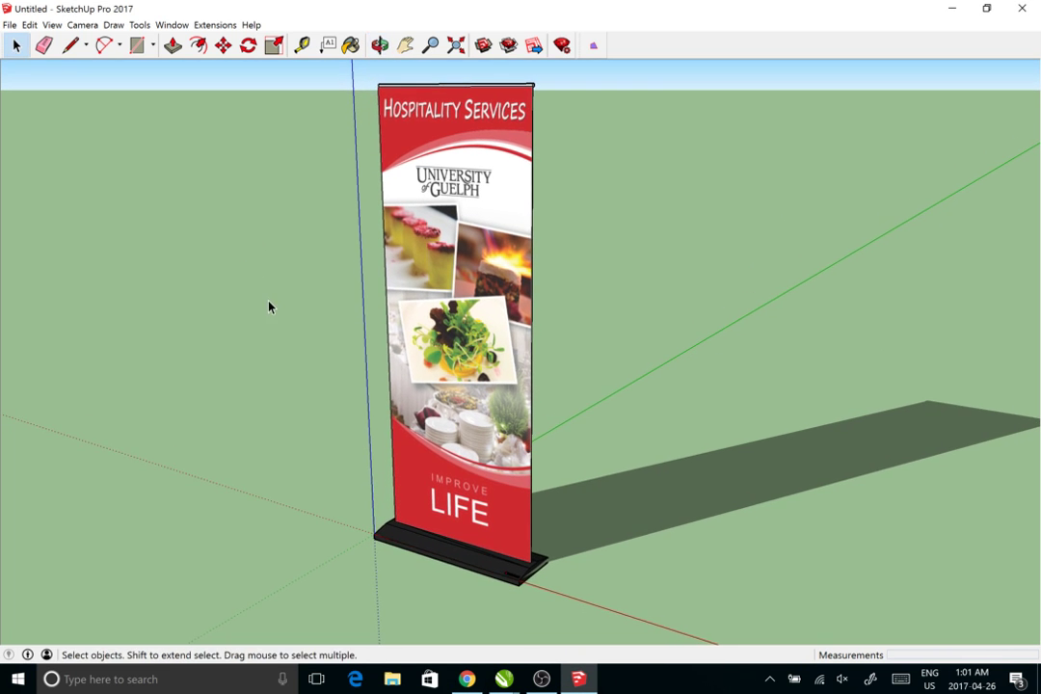
scroll(270, 305, down, 1)
drag(526, 369, 431, 390)
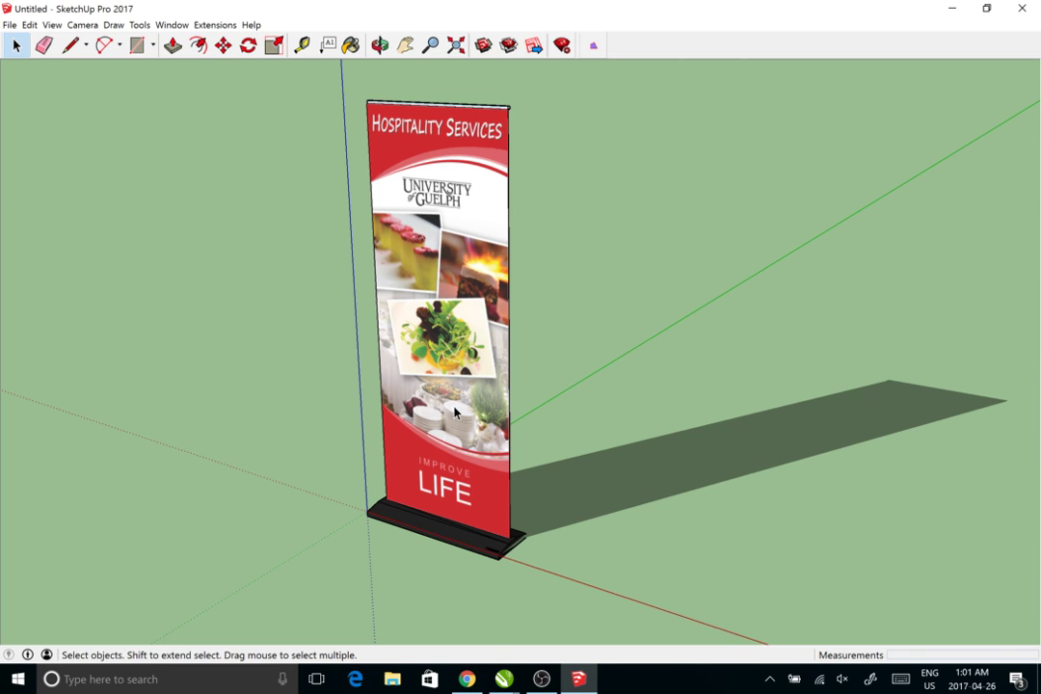
key(o)
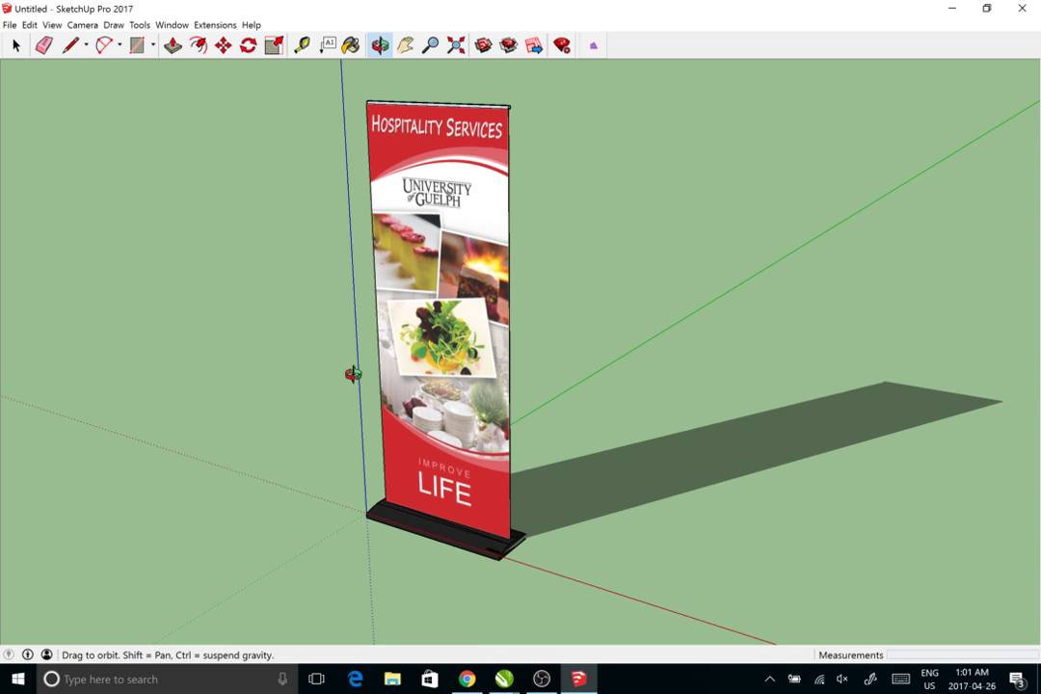
drag(349, 372, 351, 386)
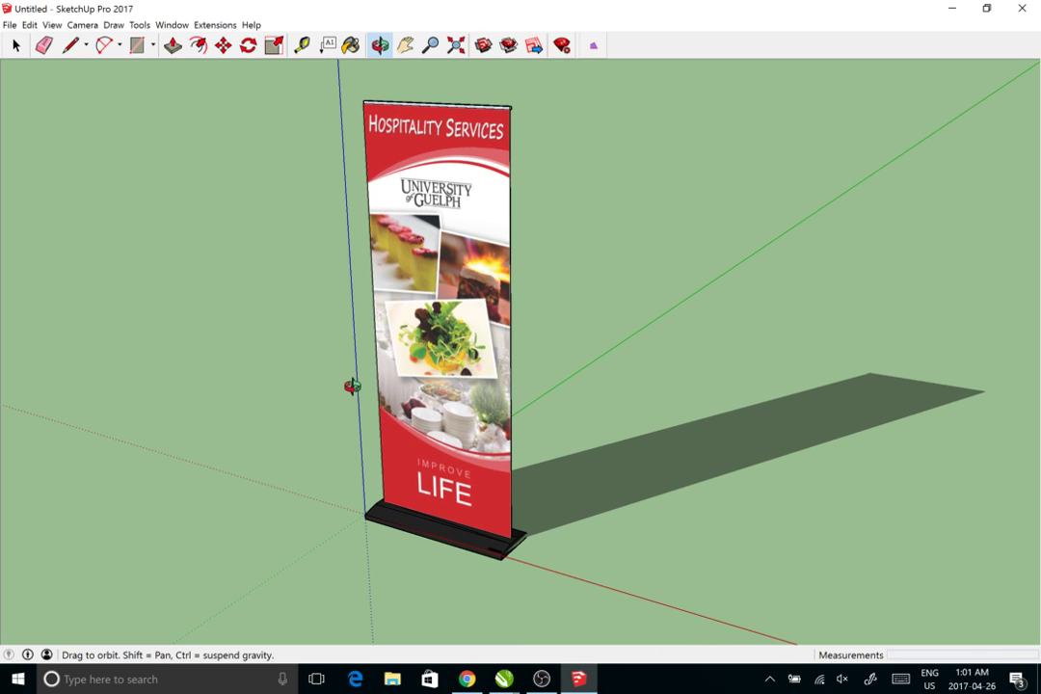
key(space)
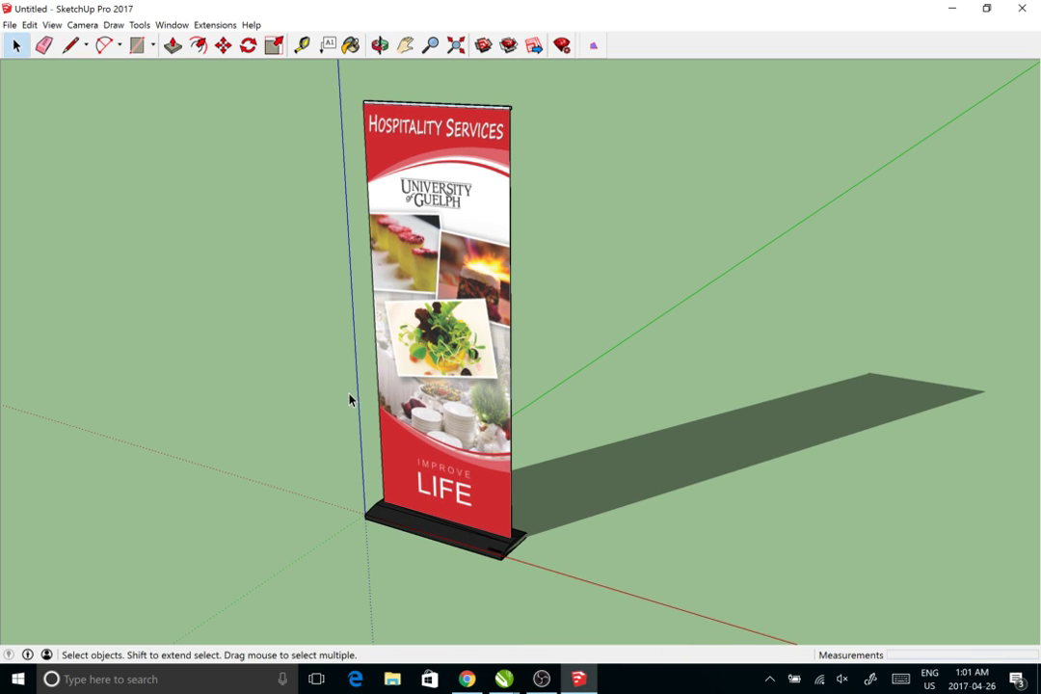
Switch to Chrome, return to the CorelDRAW Untitled-1 document, and paste the Kopal tea box picture in the empty area left of the page
mouse_move(469, 682)
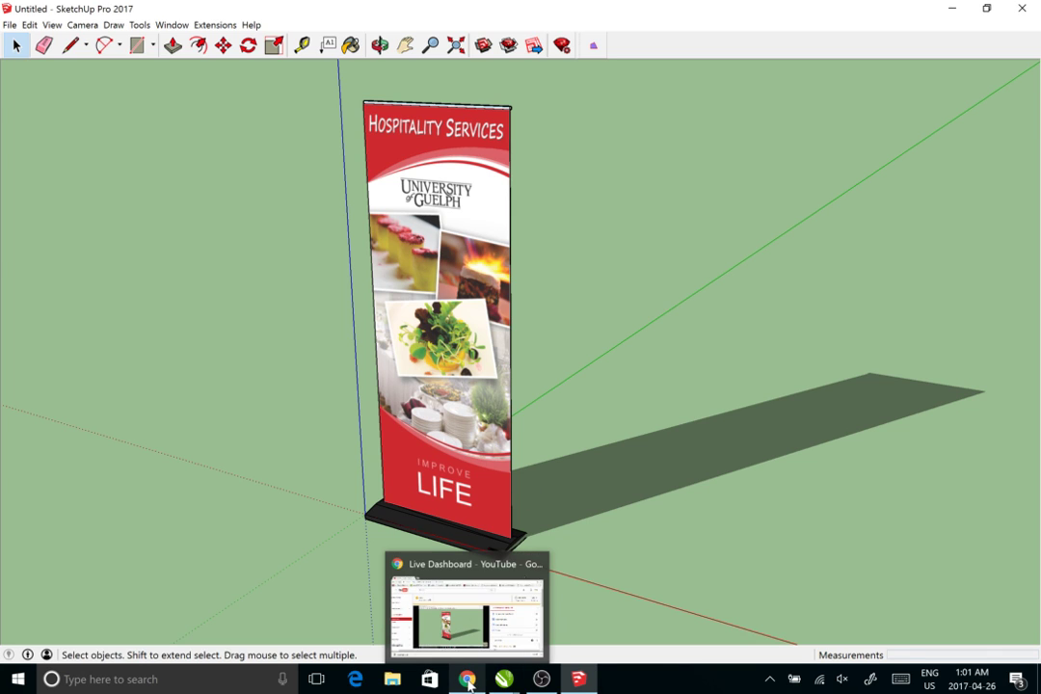
click(468, 681)
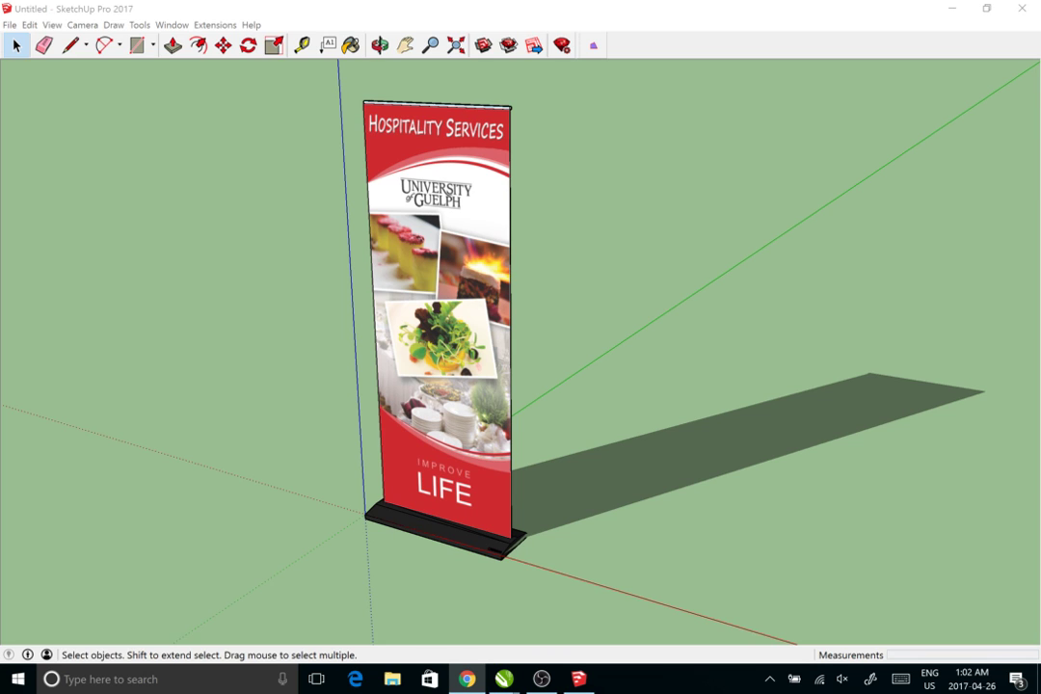
mouse_move(503, 676)
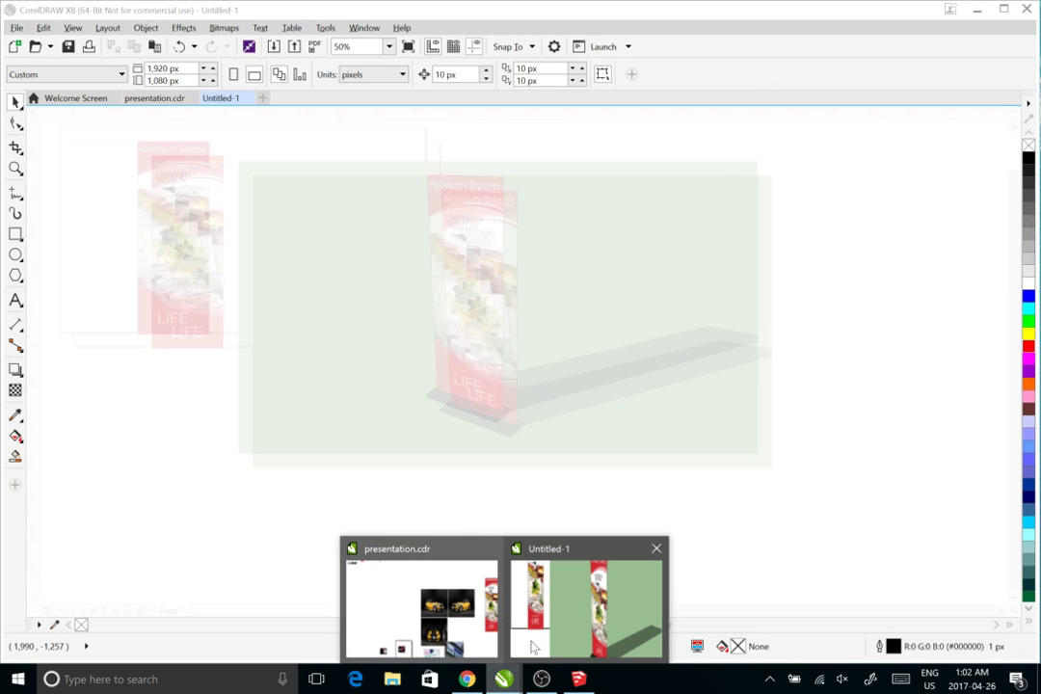
click(526, 643)
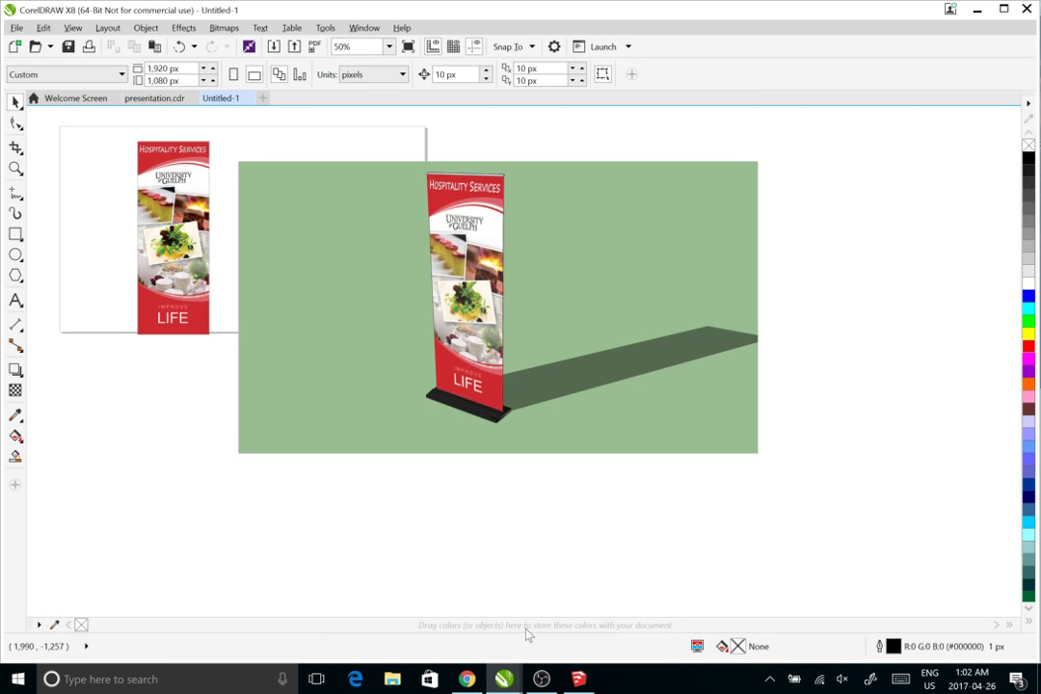
drag(260, 441, 460, 471)
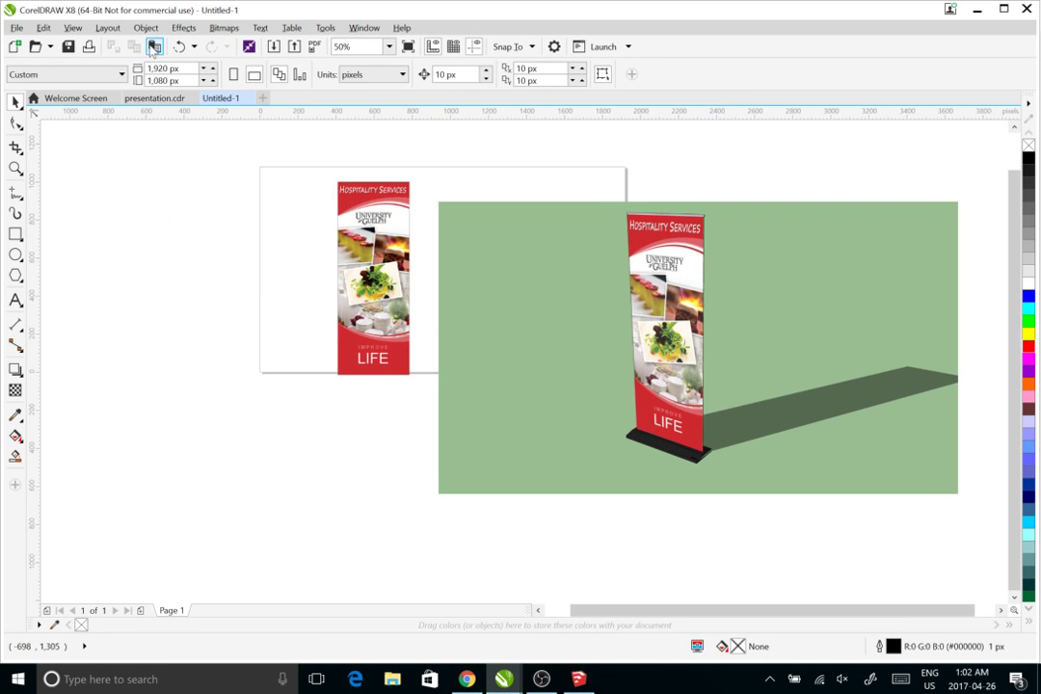
drag(434, 272, 118, 258)
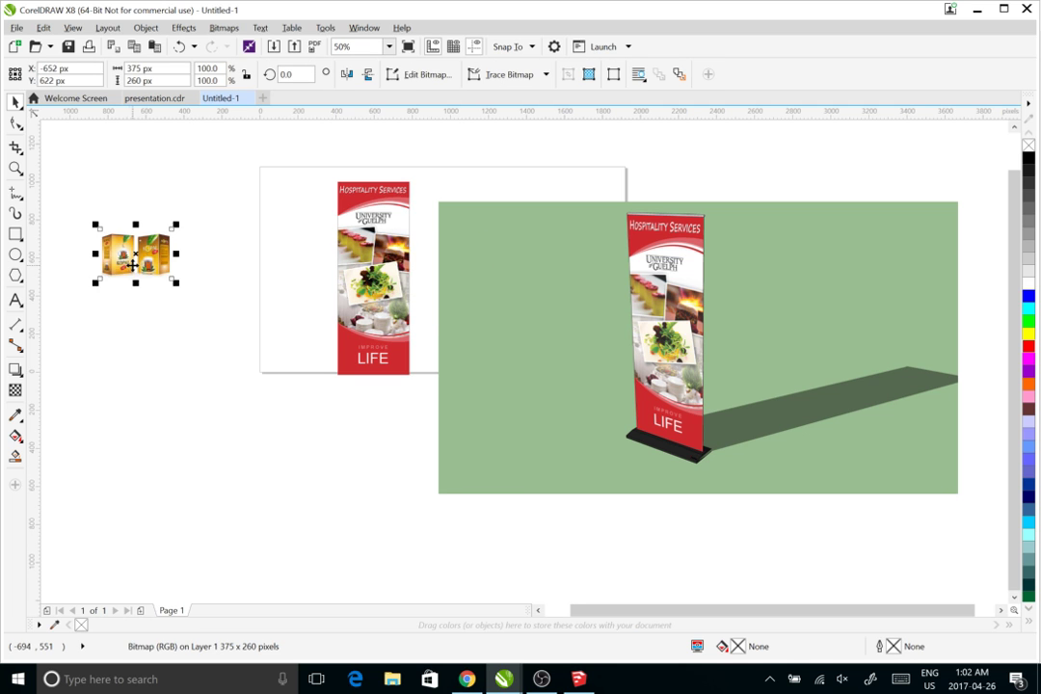
Enlarge the Kopal tea box picture proportionally to about 172 % and deselect it
scroll(118, 259, up, 2)
drag(193, 306, 308, 368)
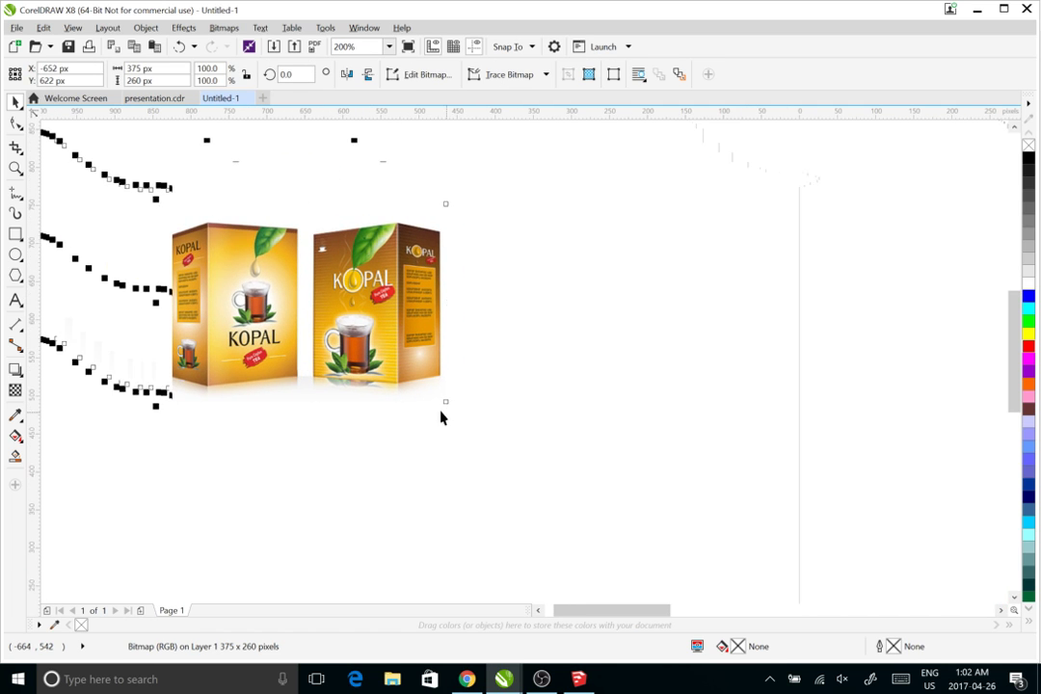
drag(449, 408, 651, 545)
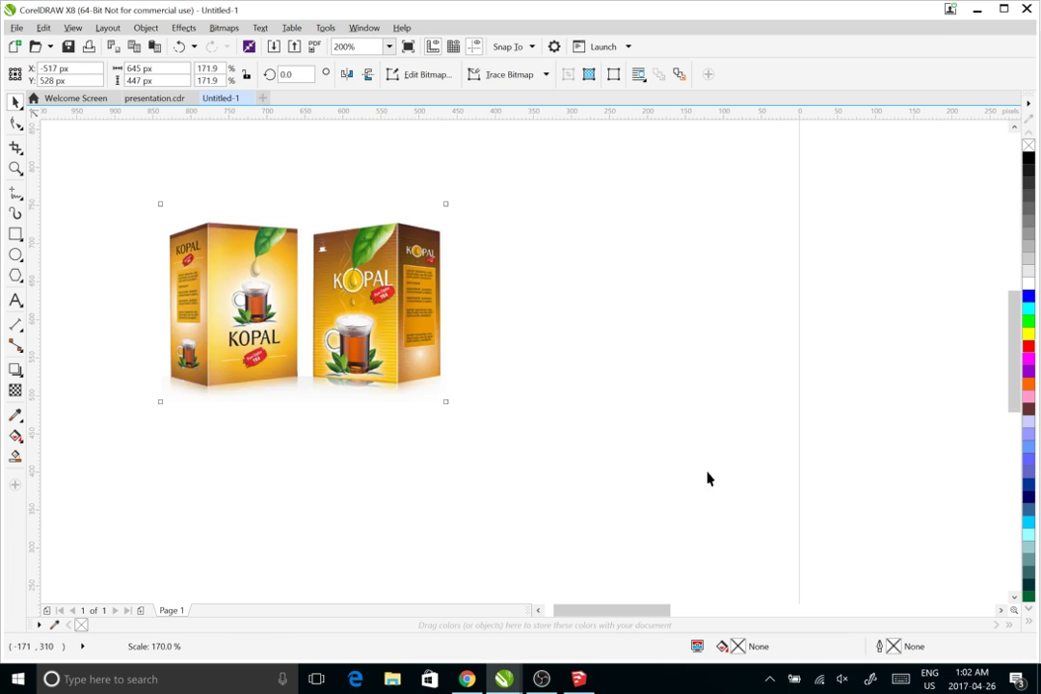
drag(730, 468, 706, 431)
click(706, 401)
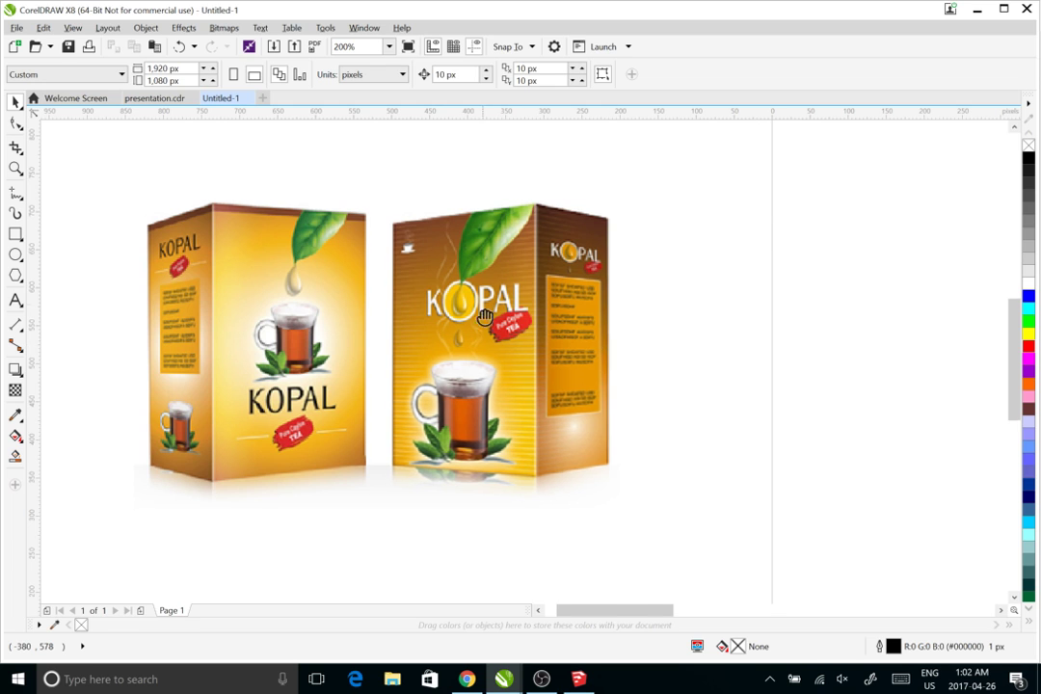
Examine the front and side faces of the two Kopal tea boxes as a packaging mockup example
mouse_move(485, 317)
mouse_down()
mouse_move(501, 321)
mouse_move(494, 331)
mouse_up()
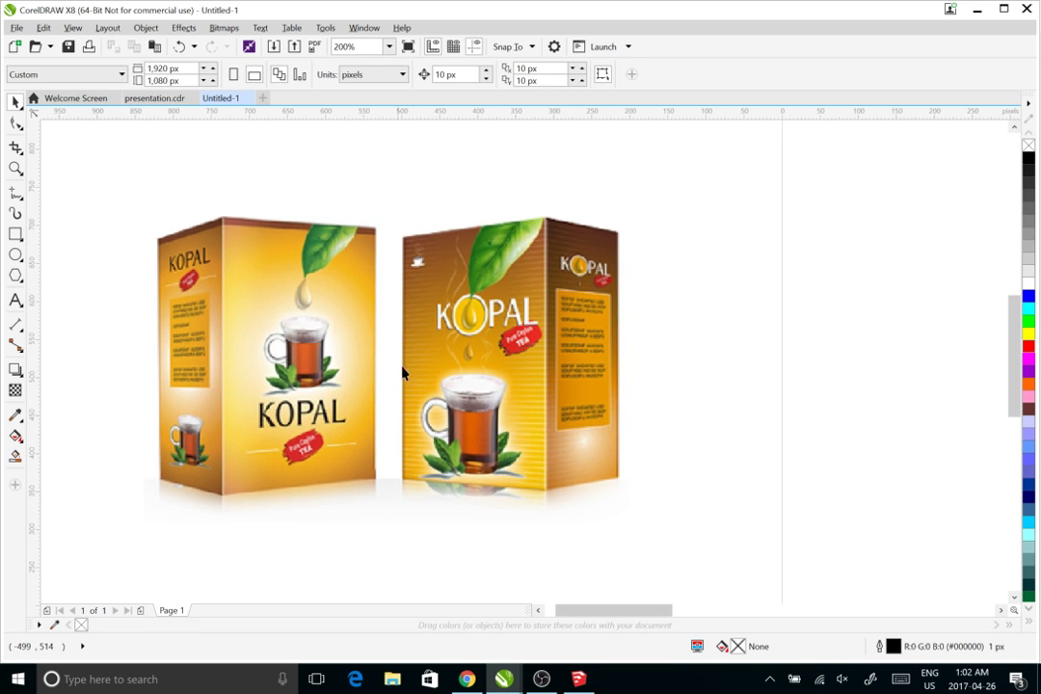
drag(380, 375, 445, 375)
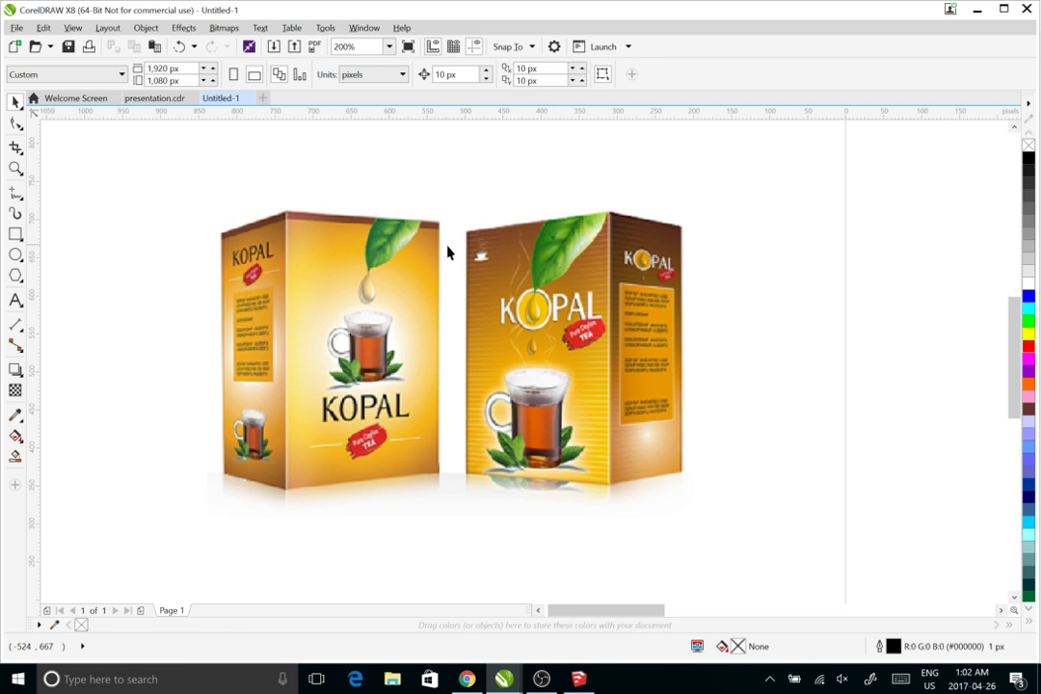
drag(448, 253, 463, 249)
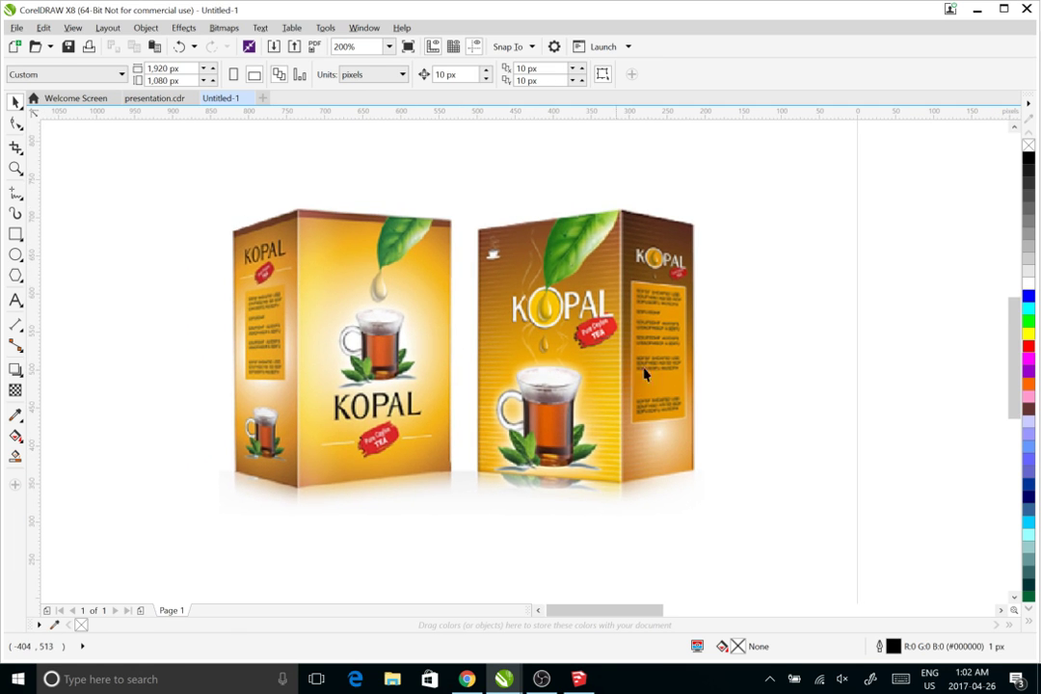
scroll(644, 376, right, 2)
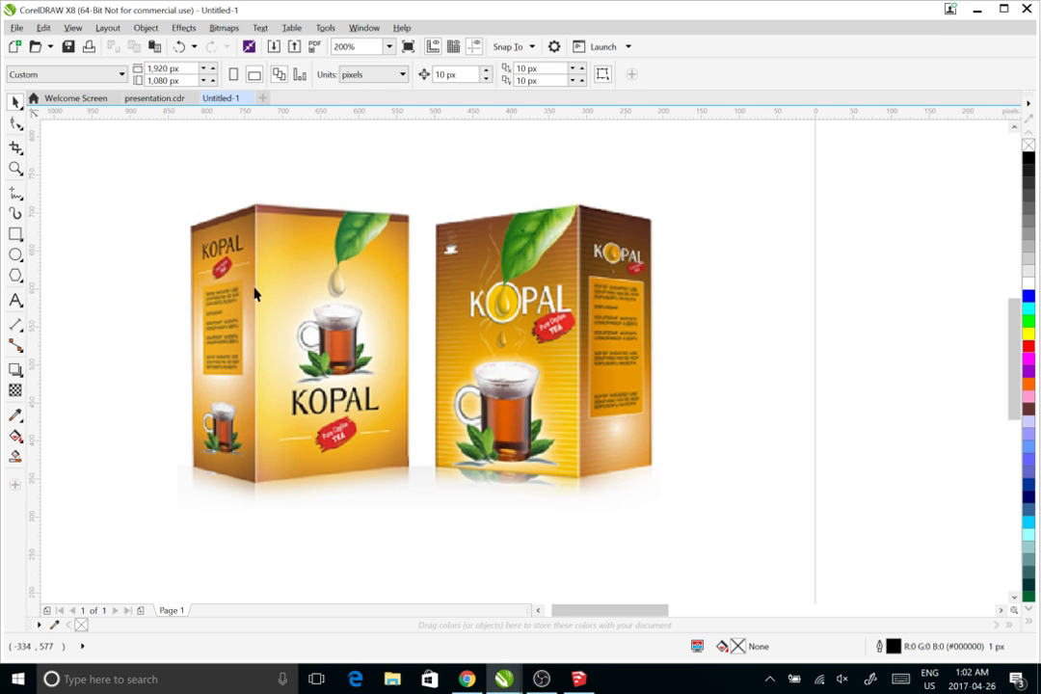
scroll(265, 284, left, 1)
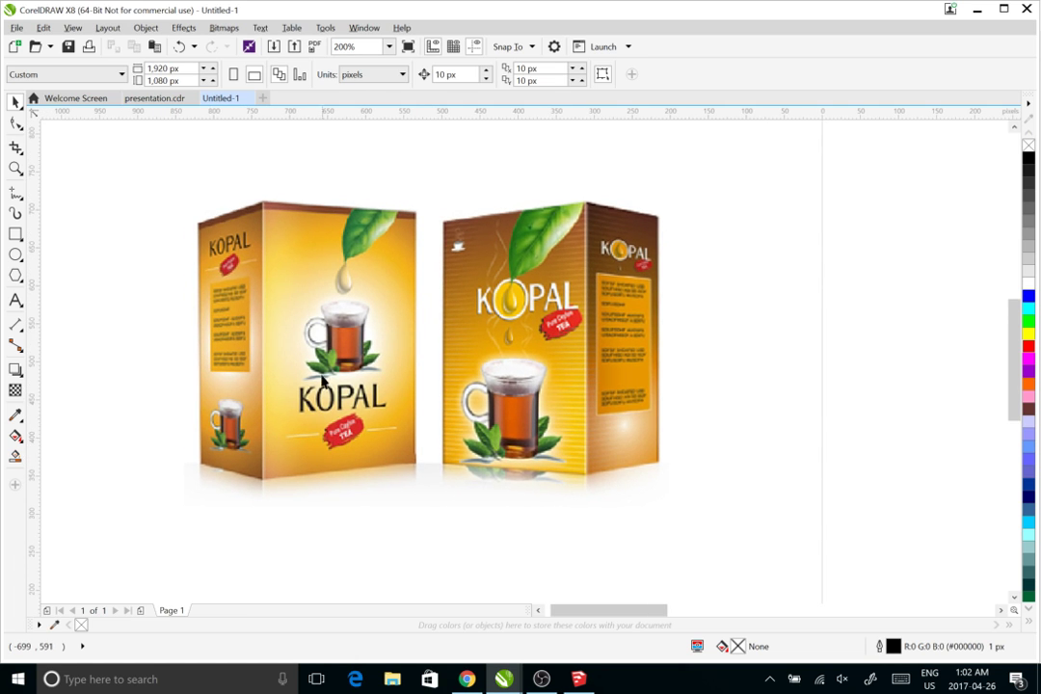
scroll(246, 349, down, 1)
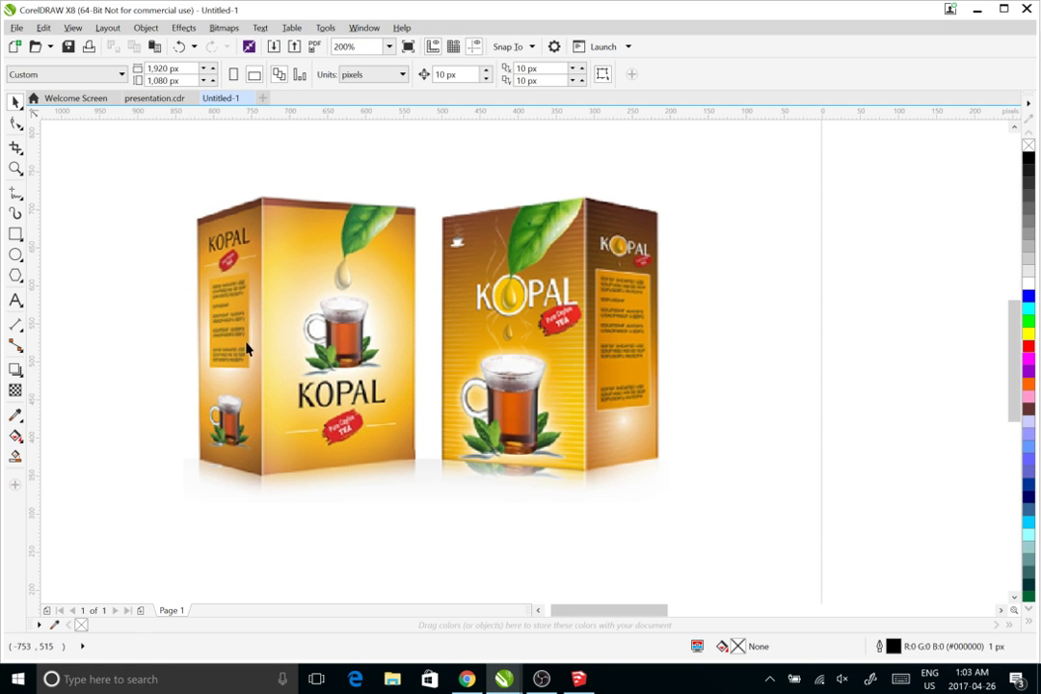
scroll(275, 328, up, 1)
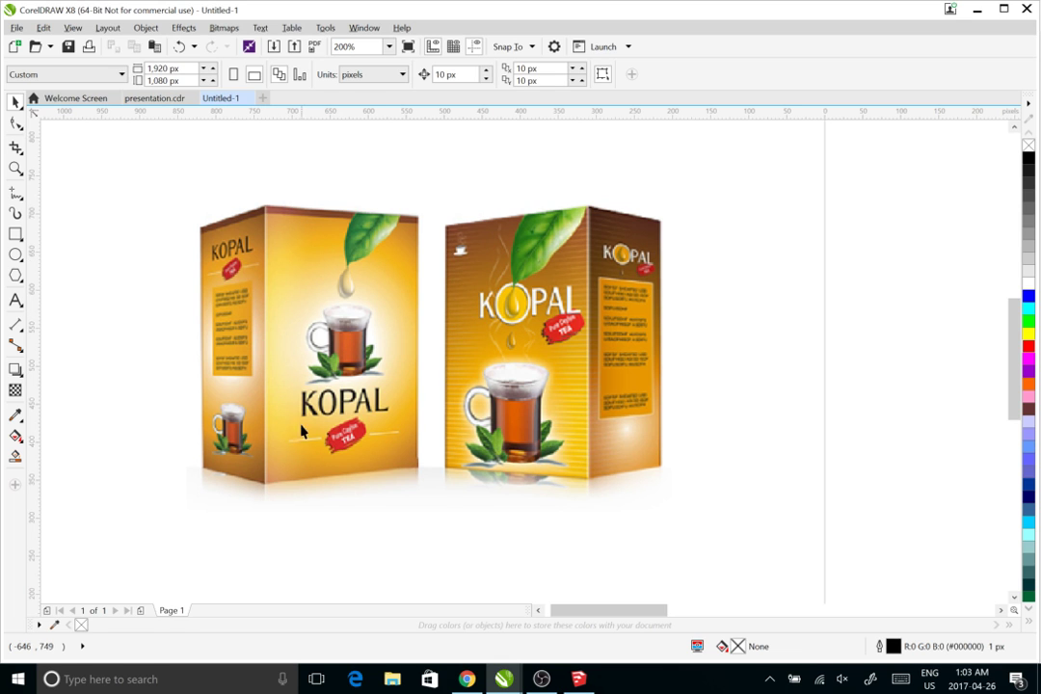
scroll(302, 430, down, 2)
scroll(290, 430, up, 2)
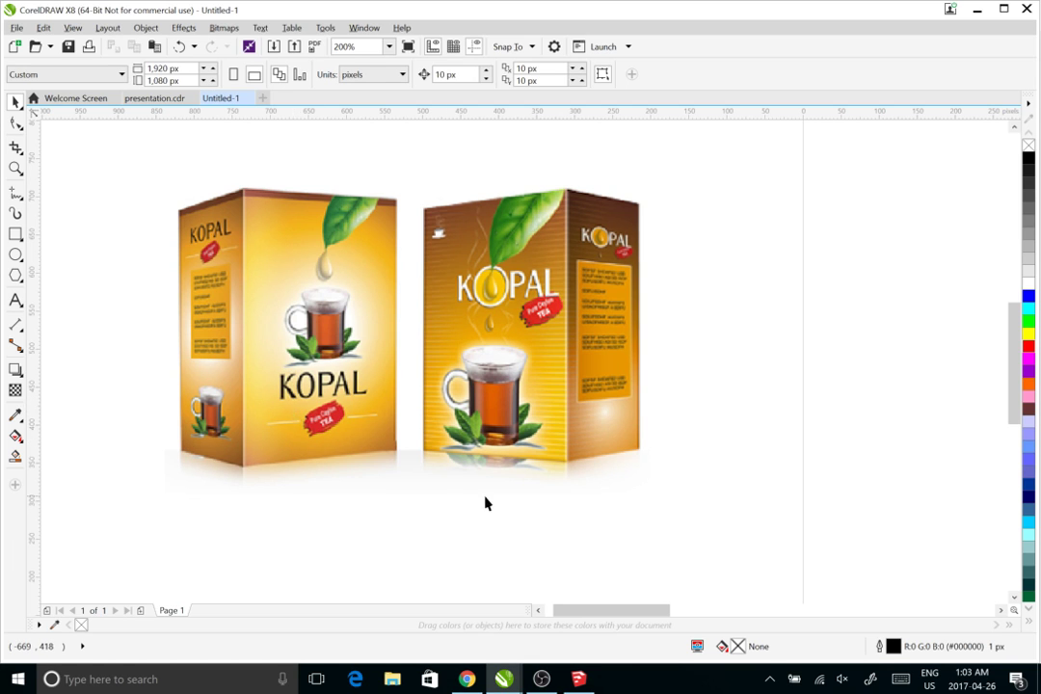
Switch to SketchUp and delete the entire banner stand from the model
click(579, 678)
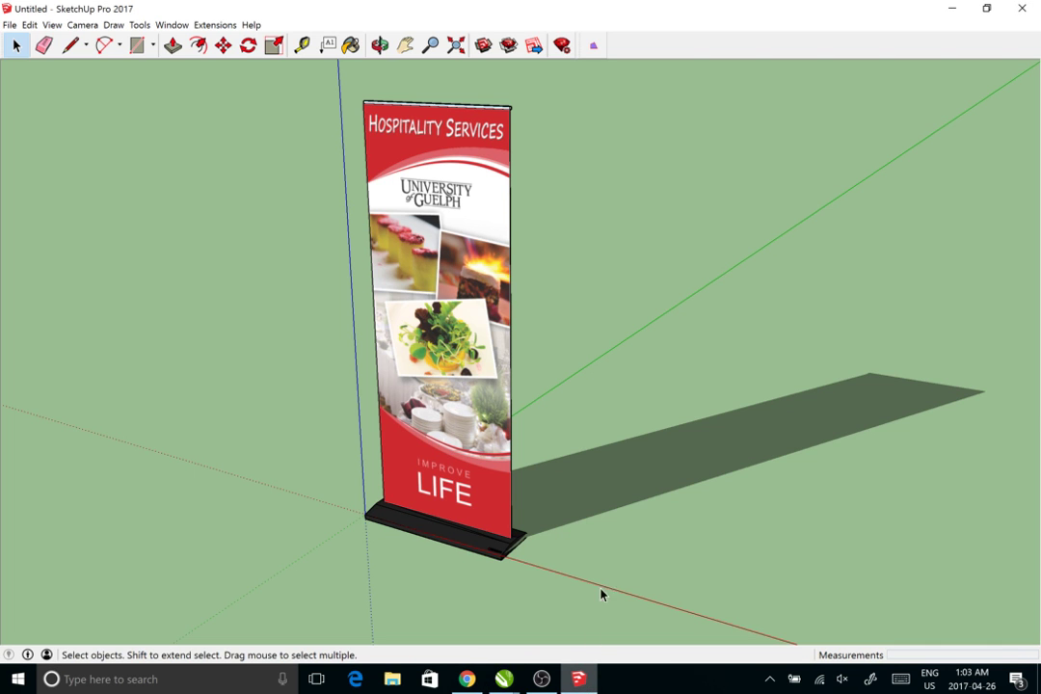
drag(601, 594, 645, 504)
scroll(592, 492, down, 1)
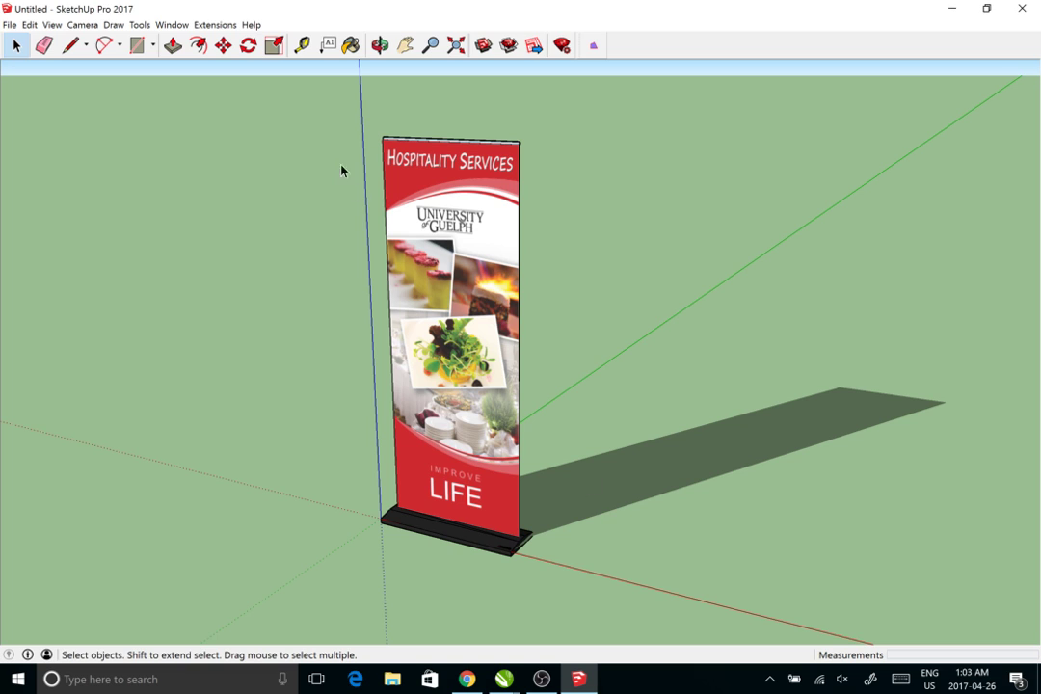
drag(305, 116, 624, 618)
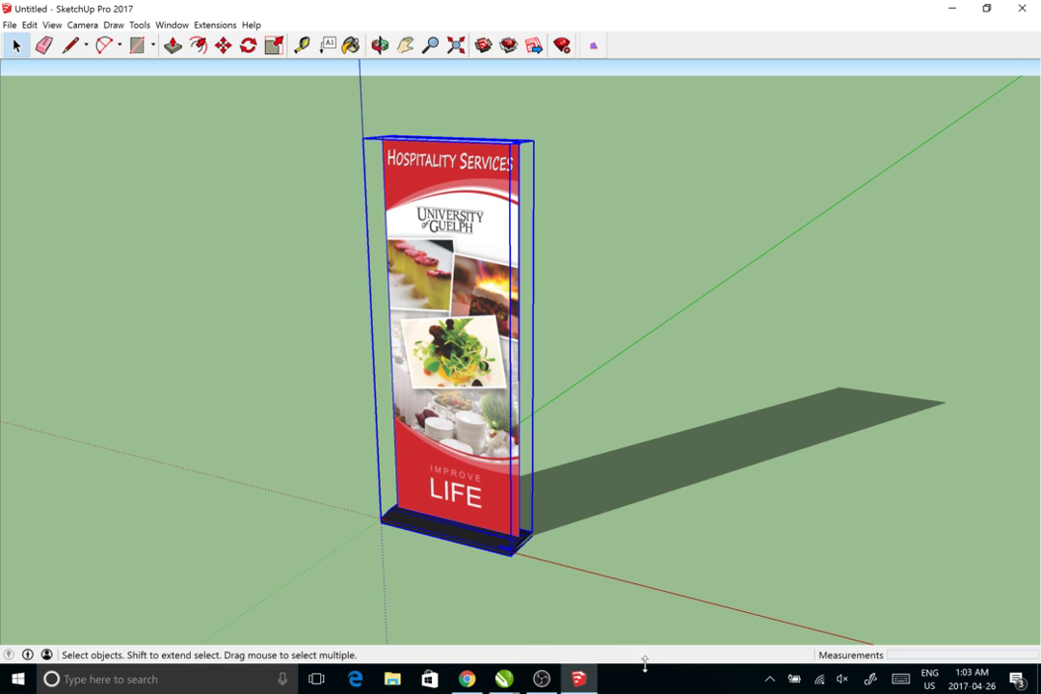
key(Delete)
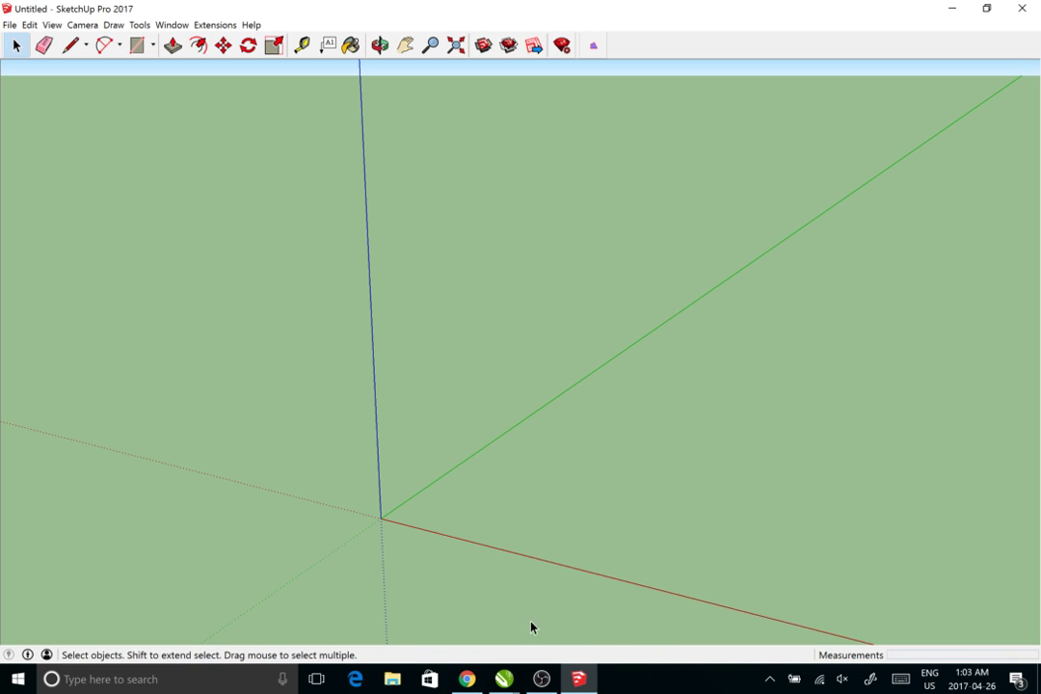
Draw a rectangle on the ground plane with its first corner at the axes origin
scroll(428, 562, up, 3)
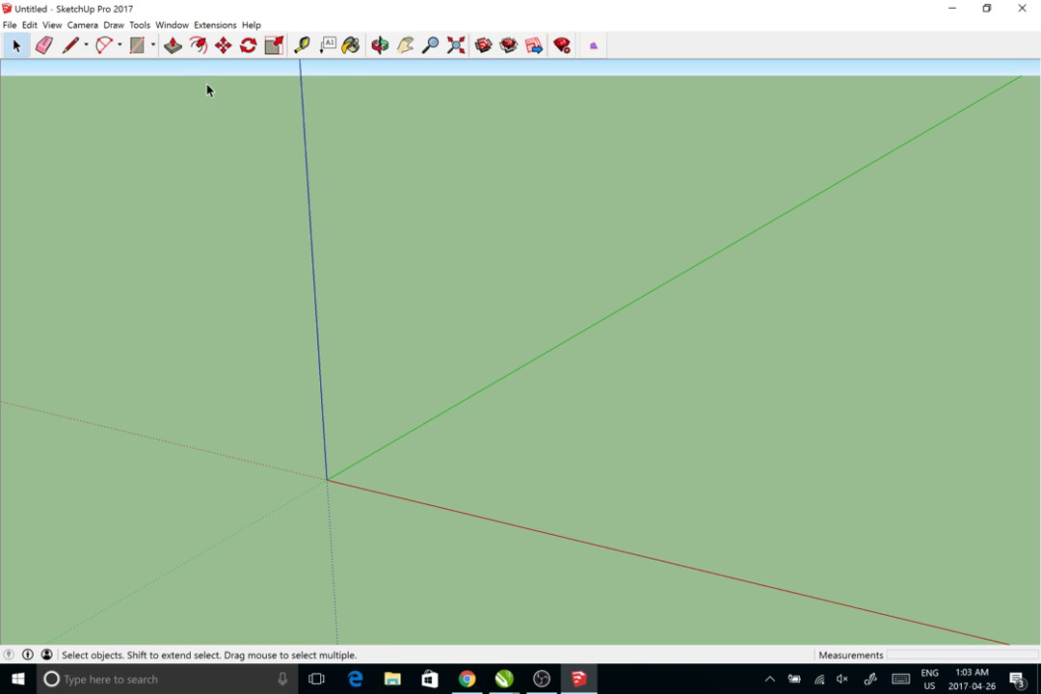
click(133, 48)
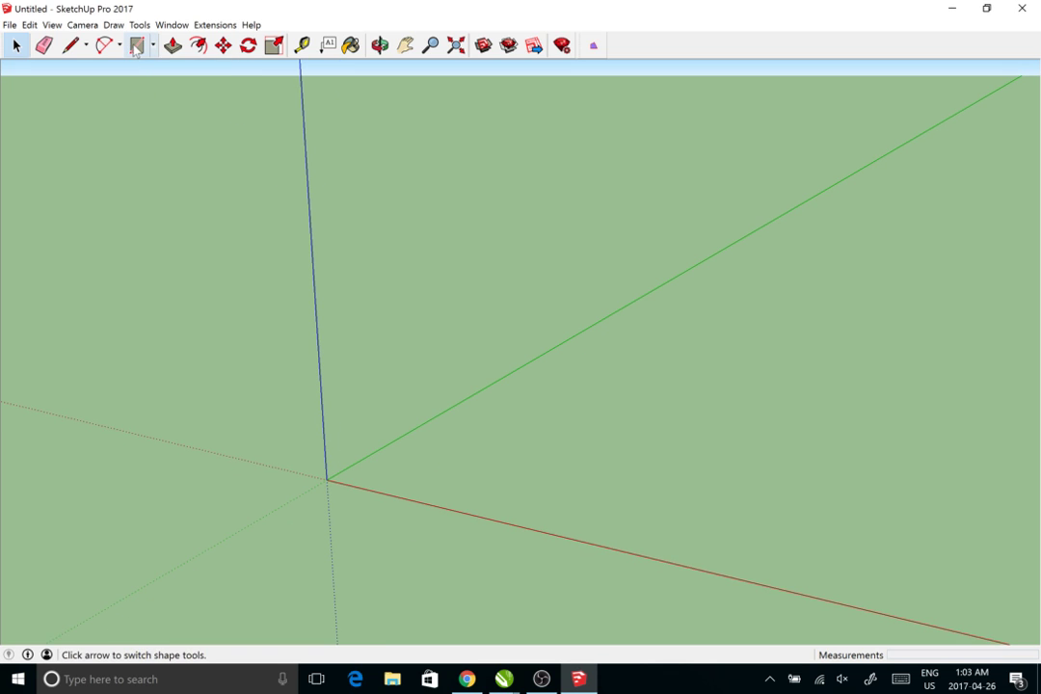
click(17, 47)
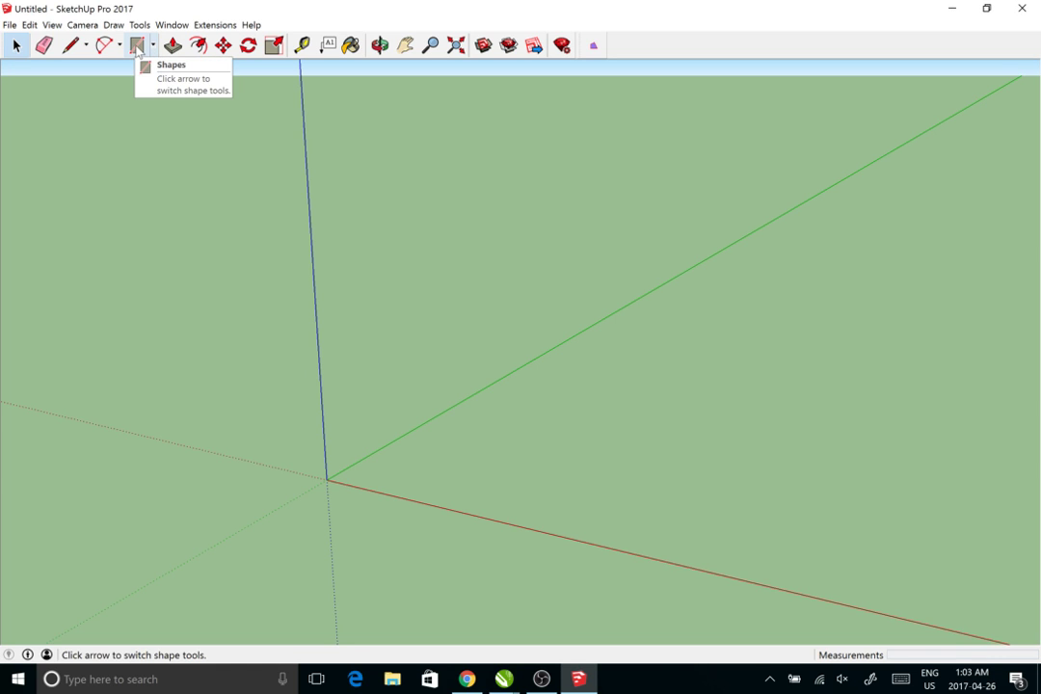
key(alt+Tab)
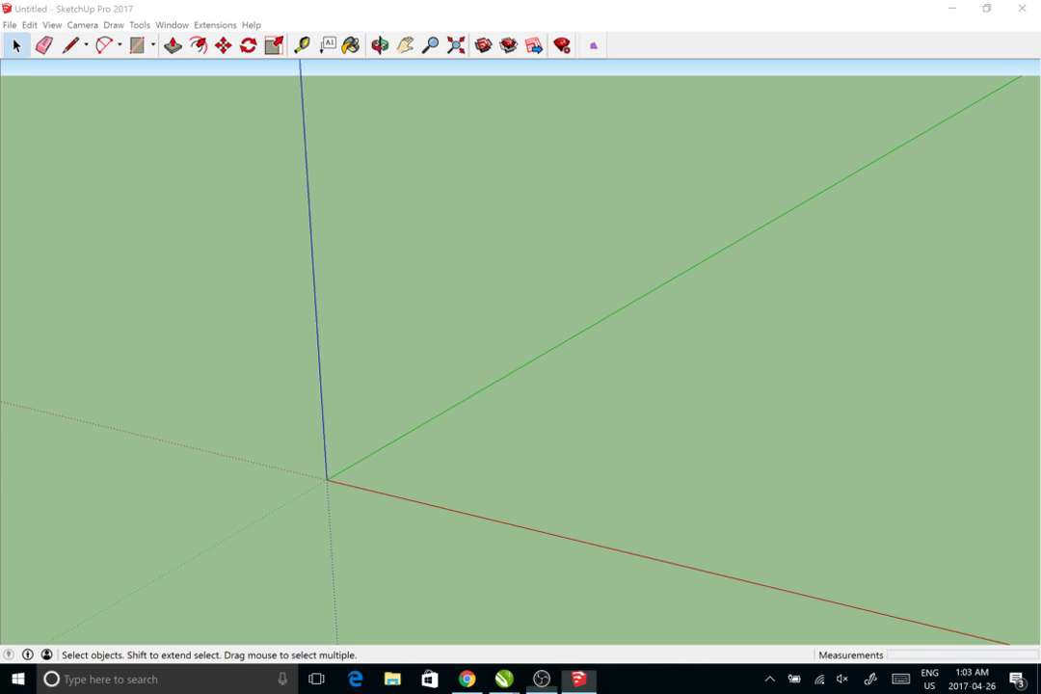
click(136, 45)
click(326, 479)
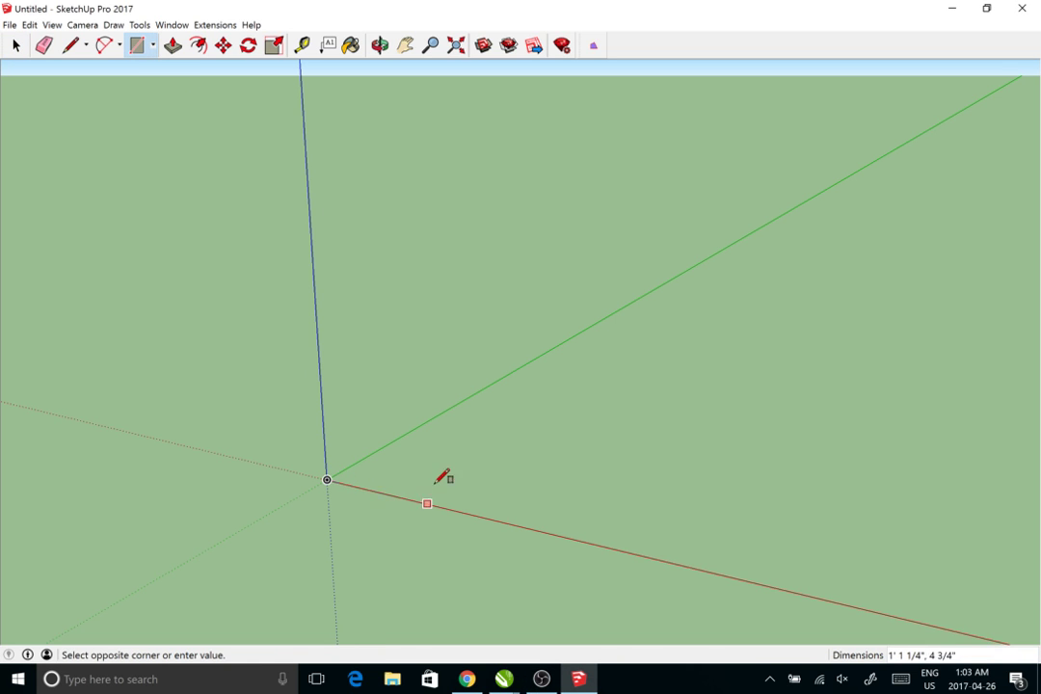
click(480, 453)
Pull the ground rectangle upward with Push/Pull to form a solid box
scroll(393, 525, up, 3)
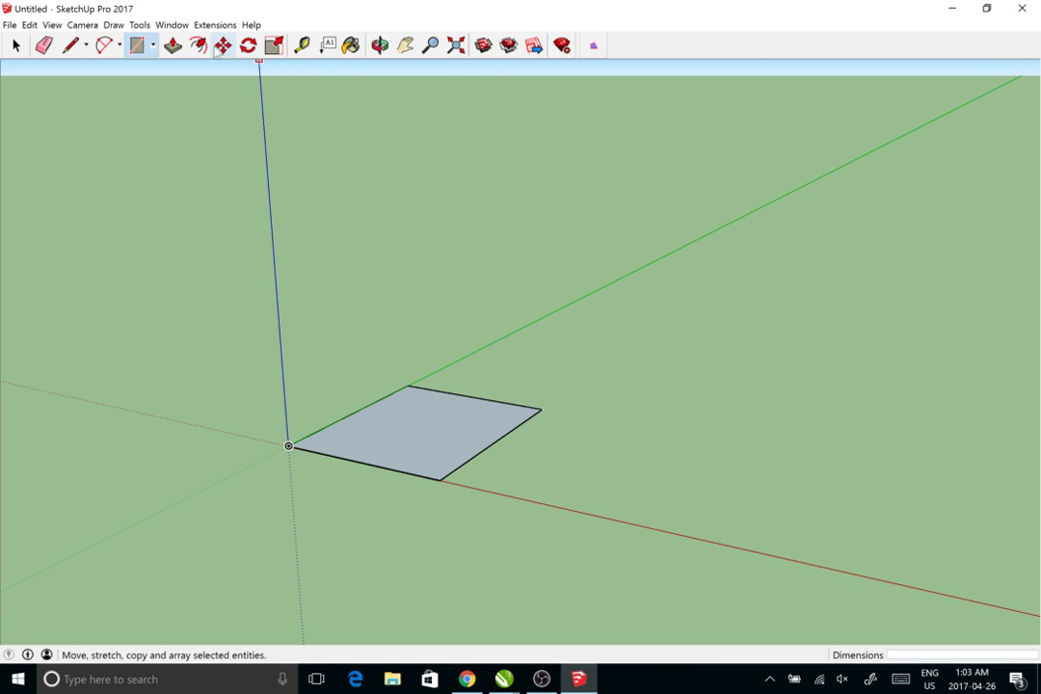
click(172, 45)
click(414, 430)
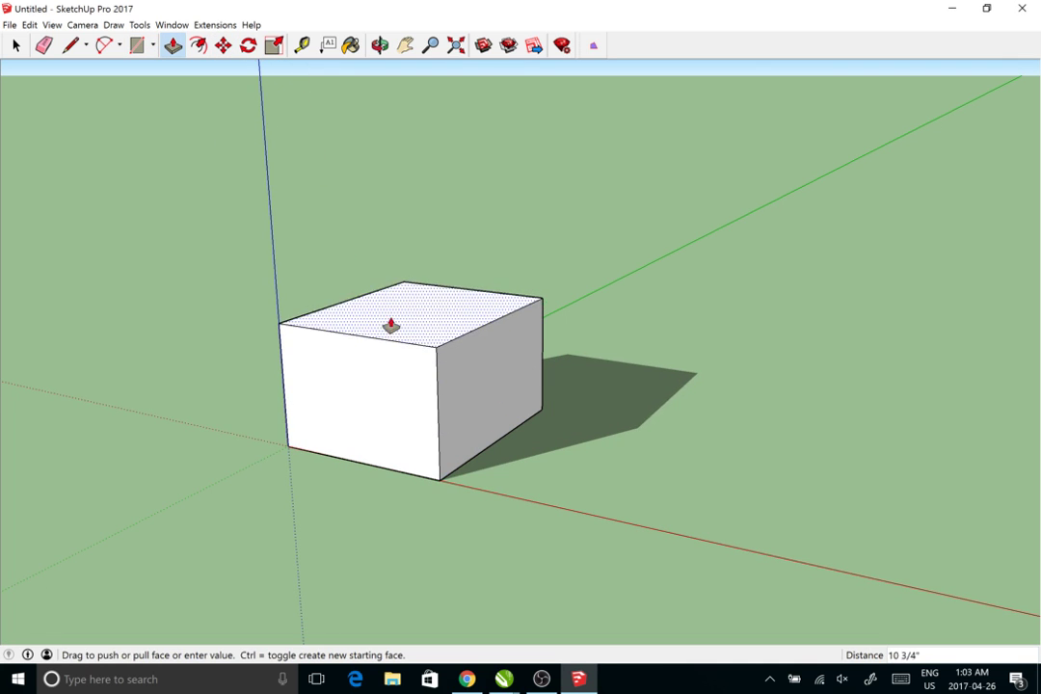
click(388, 300)
Push the box's rear face inward by 6" to reduce its depth
drag(620, 424, 302, 441)
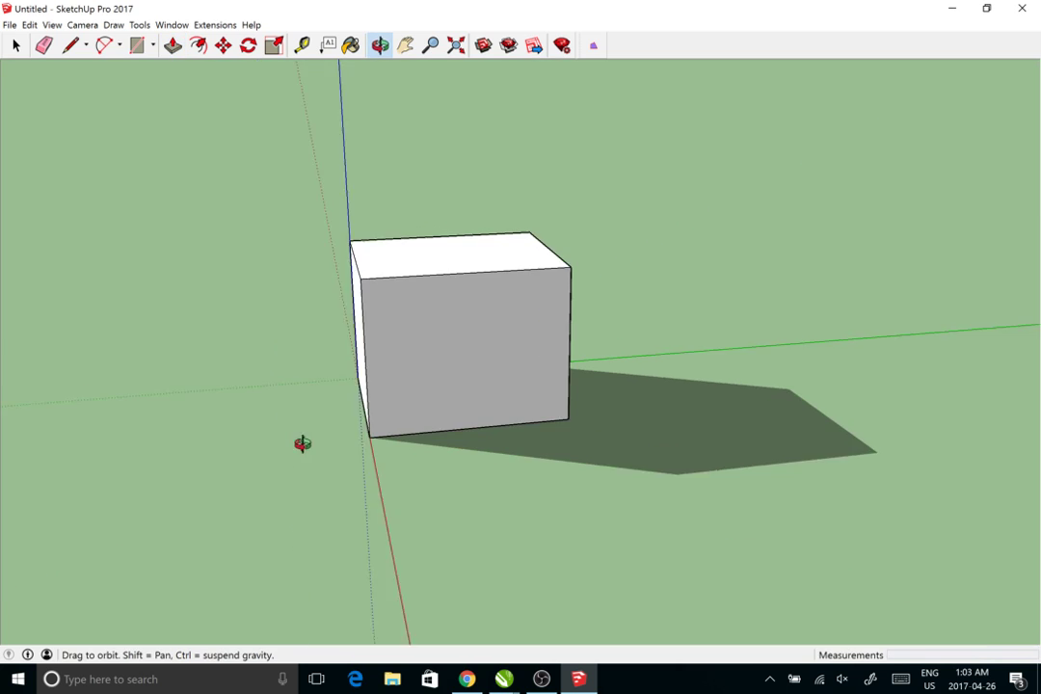
drag(488, 409, 643, 496)
click(516, 363)
click(485, 357)
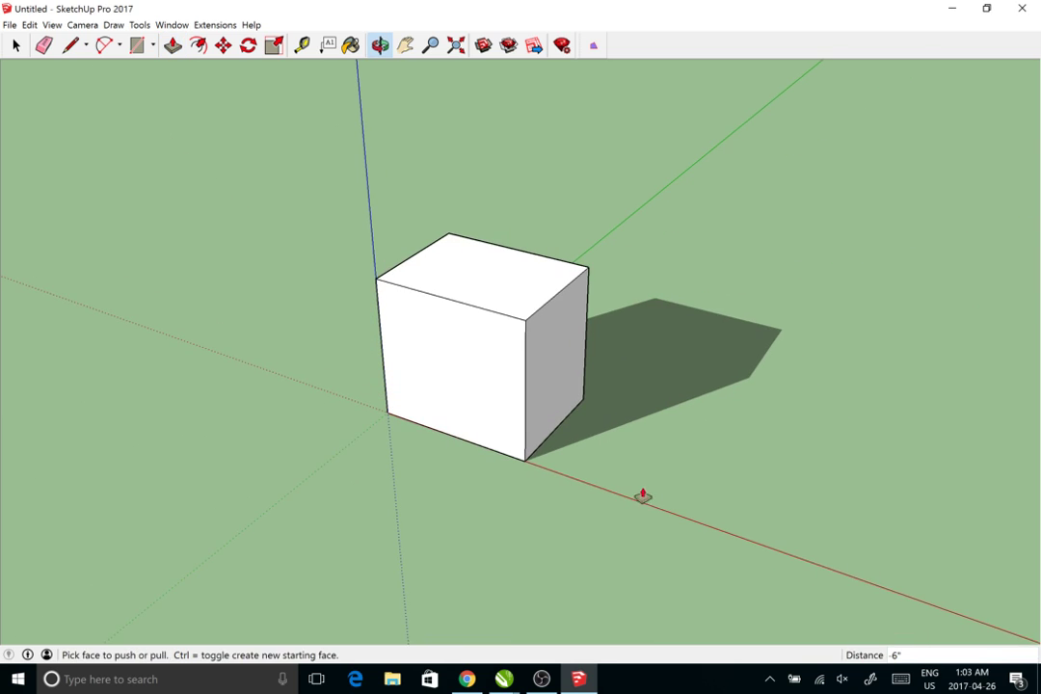
Pull the box's top face up by 3" and view the box with its front face towards the camera
click(494, 295)
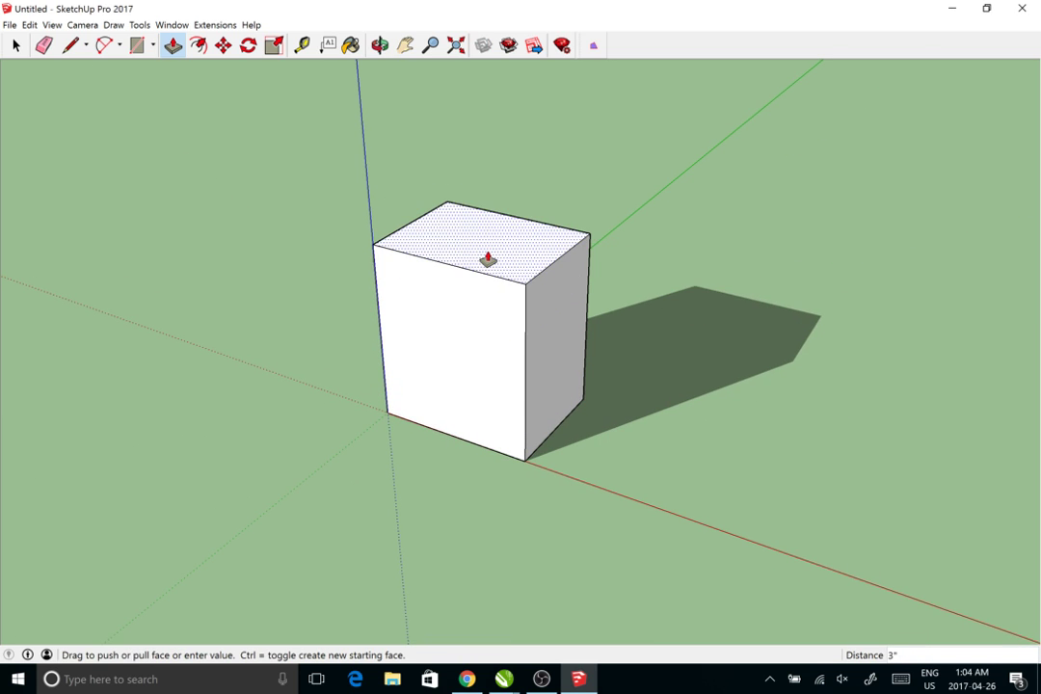
click(486, 262)
key(o)
drag(527, 414, 407, 412)
key(p)
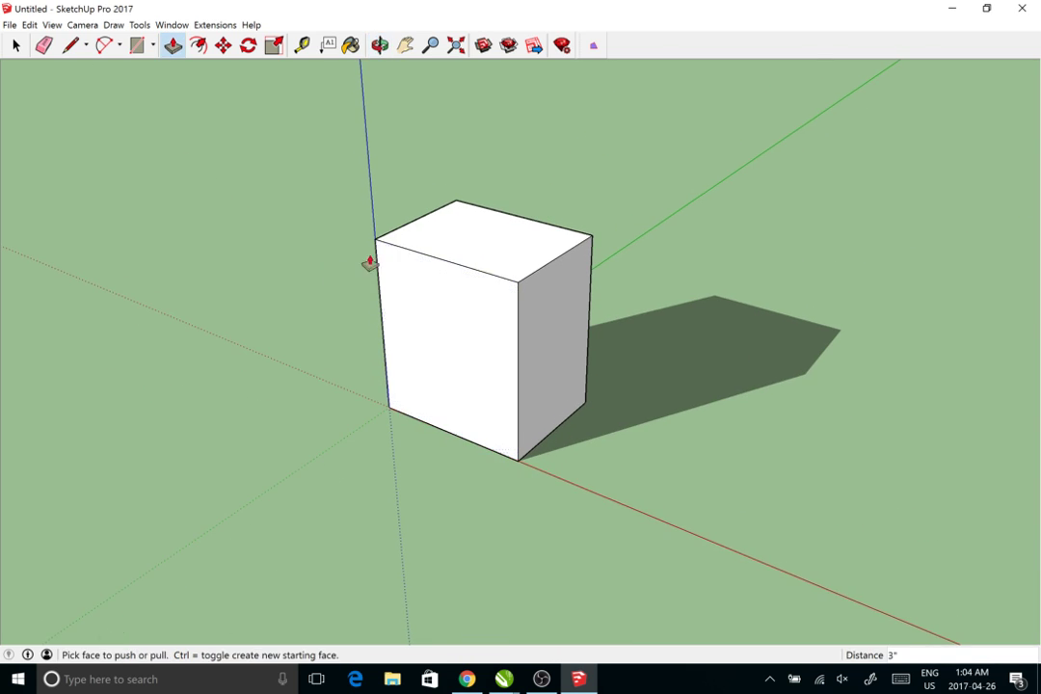
key(space)
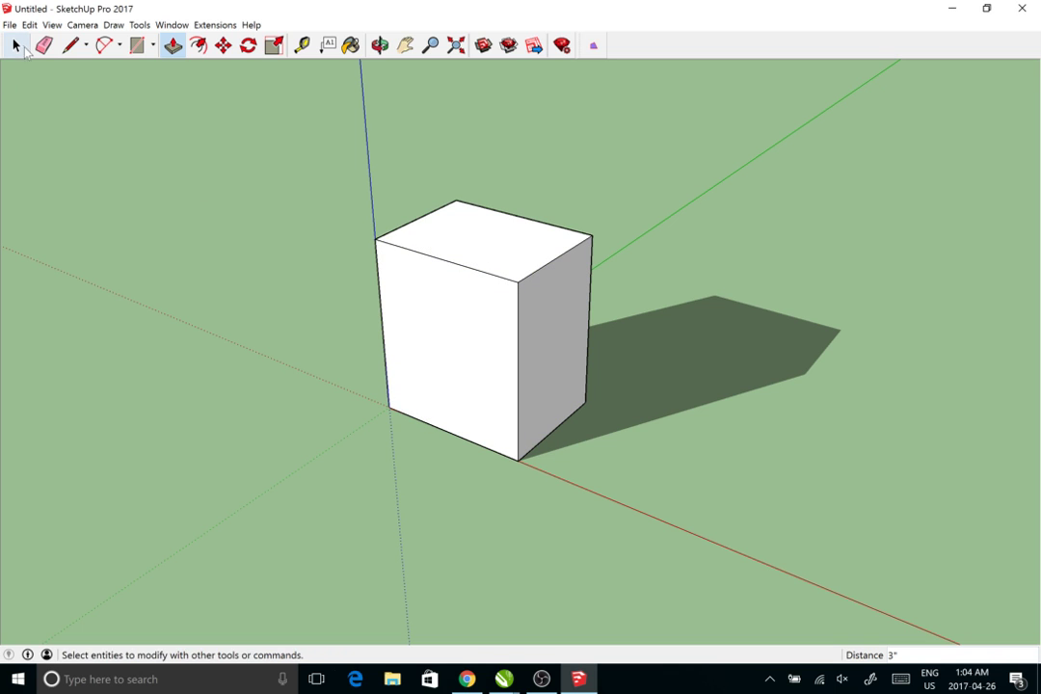
key(o)
drag(439, 299, 525, 326)
key(space)
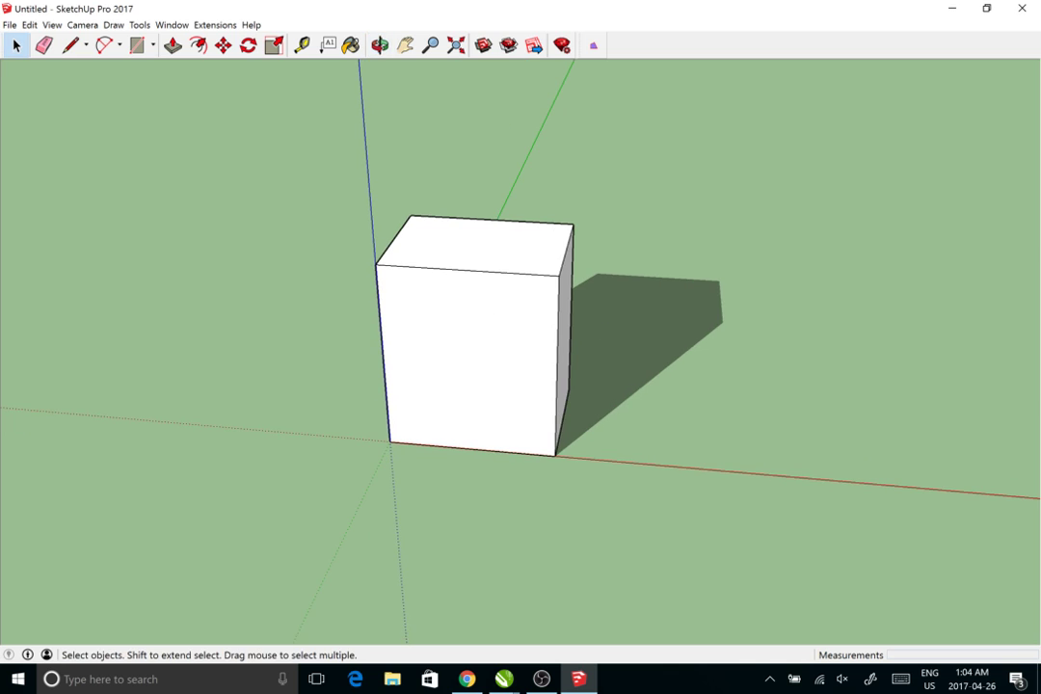
Switch to Chrome, return to the CorelDRAW Untitled-1 document, and paste the Oreal Cornflour packaging picture
click(467, 679)
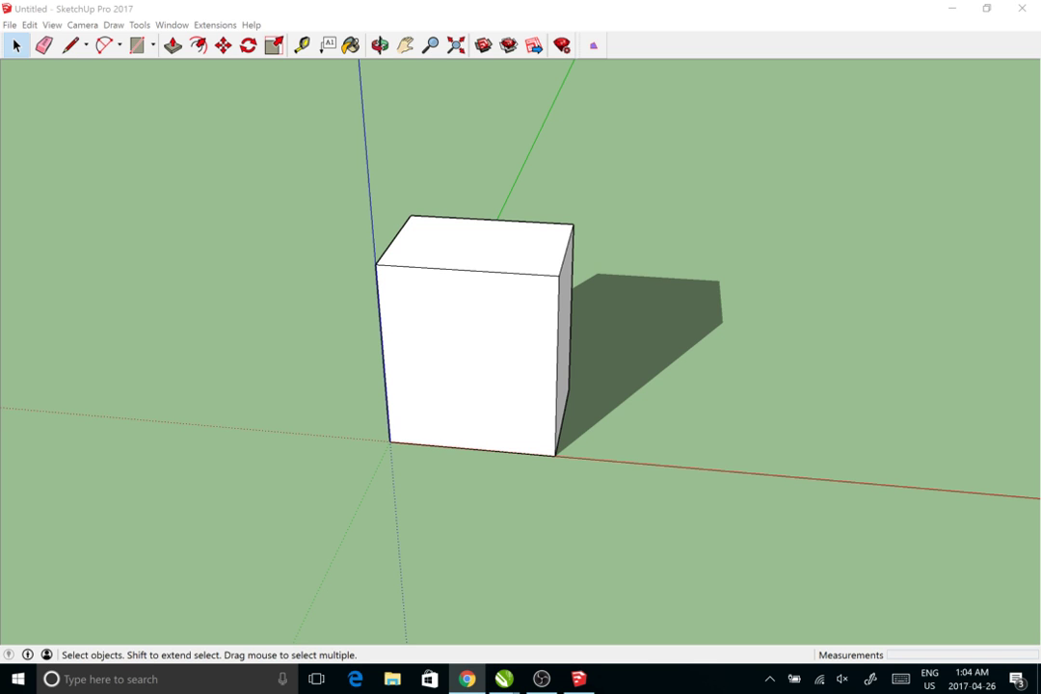
mouse_move(503, 679)
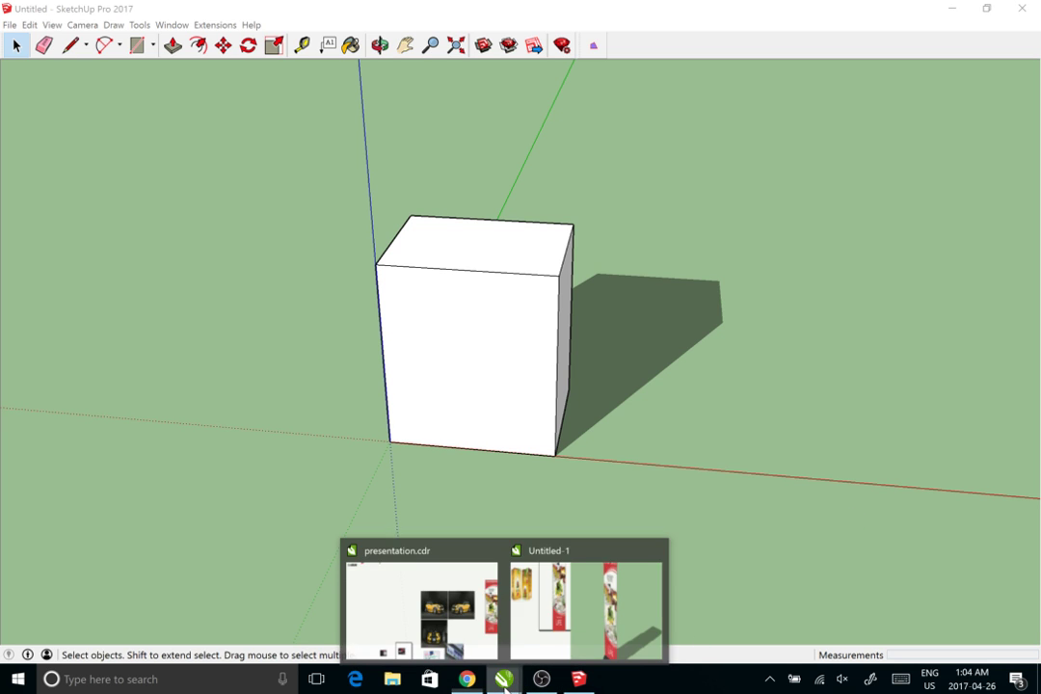
click(656, 575)
scroll(550, 499, down, 4)
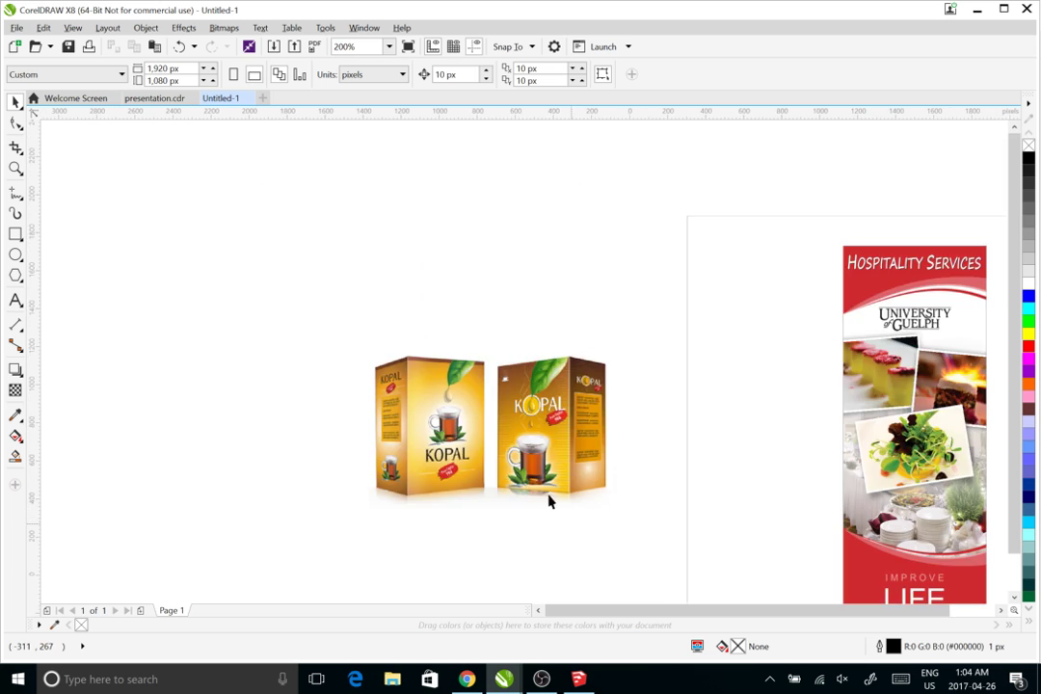
scroll(451, 356, up, 2)
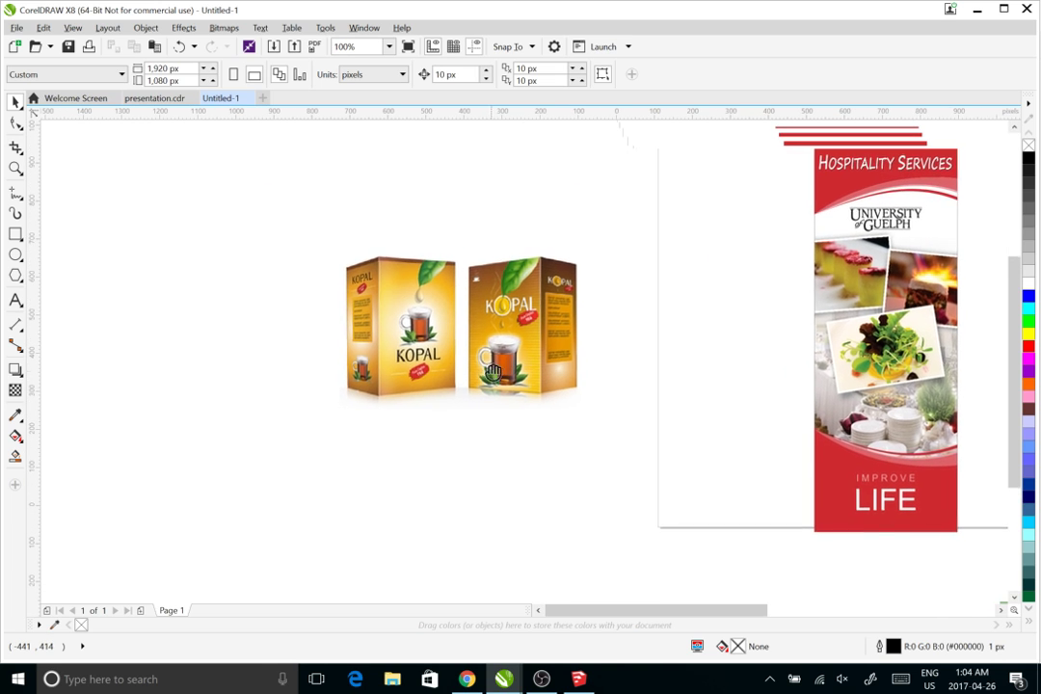
key(ctrl+v)
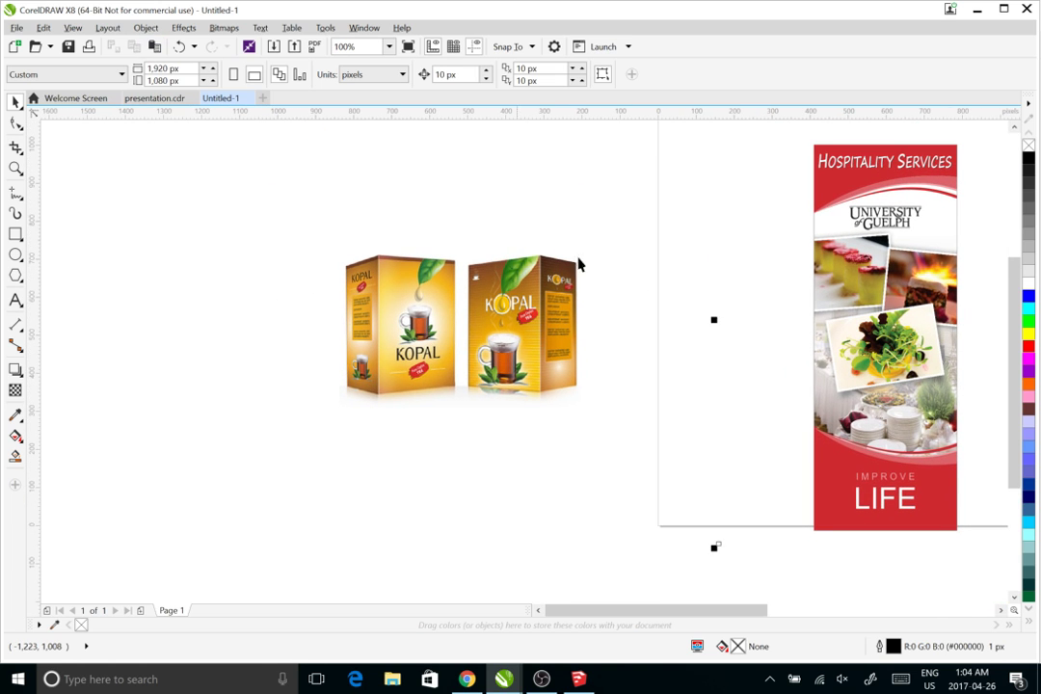
Move the Cornflour packaging picture into the empty area left of the Kopal tea boxes and deselect it
drag(764, 422, 197, 427)
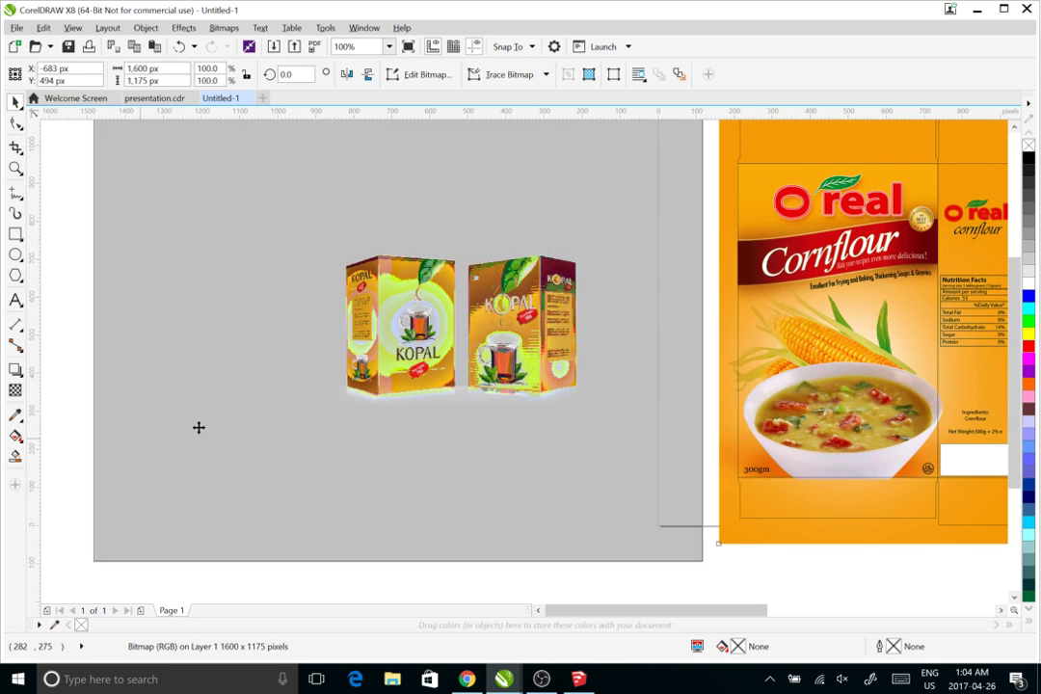
scroll(243, 409, down, 2)
drag(255, 403, 140, 436)
drag(498, 425, 848, 327)
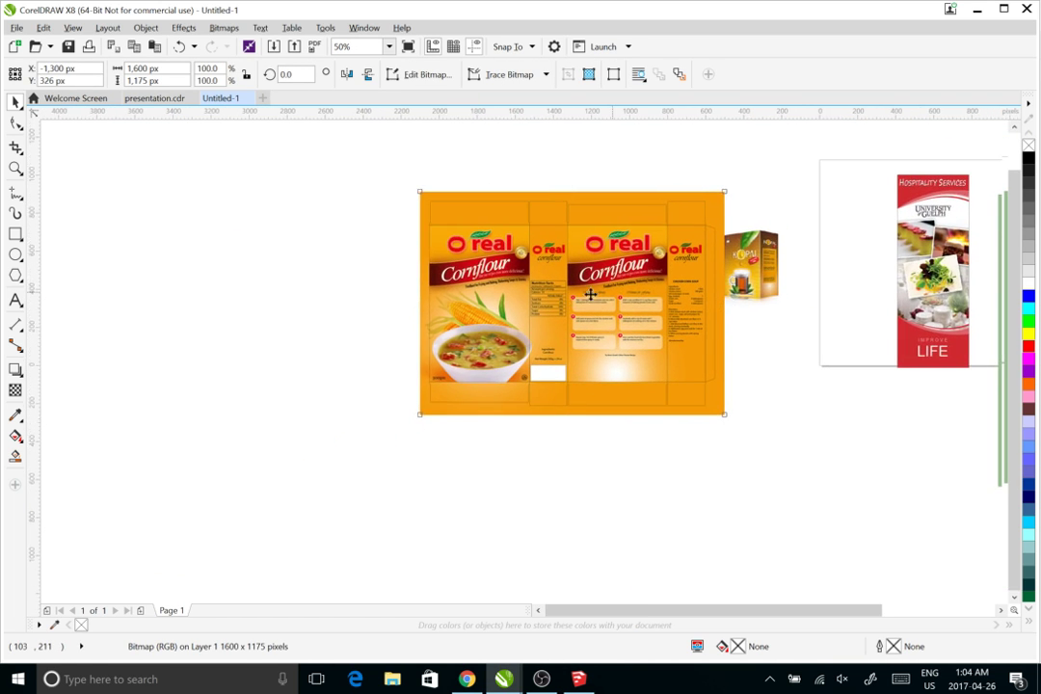
drag(611, 292, 400, 310)
scroll(399, 310, up, 2)
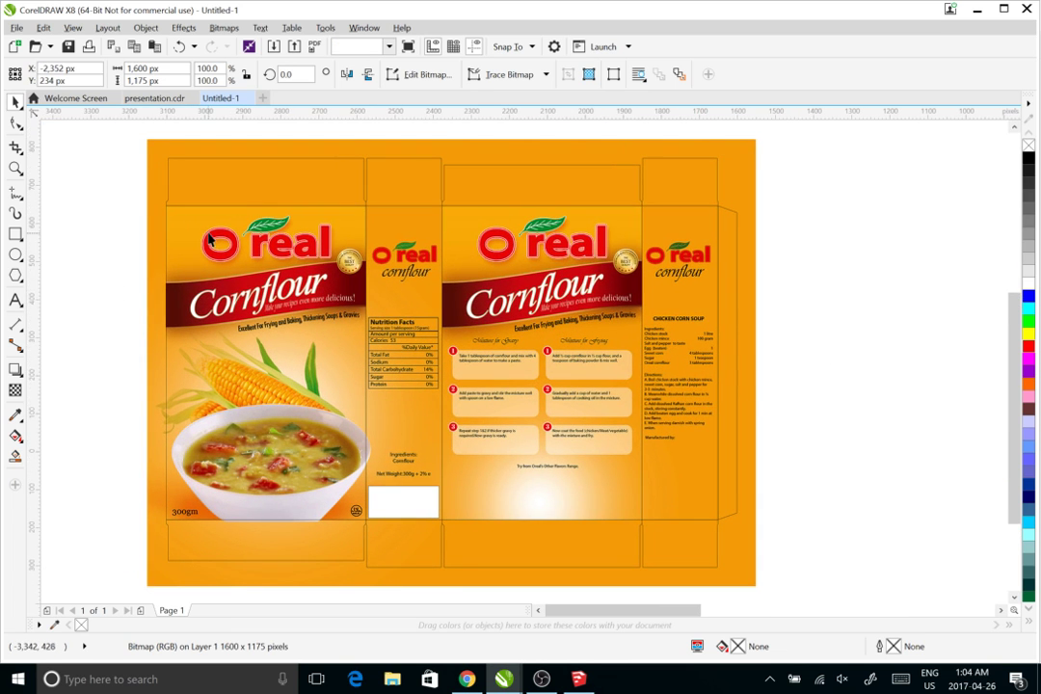
key(Escape)
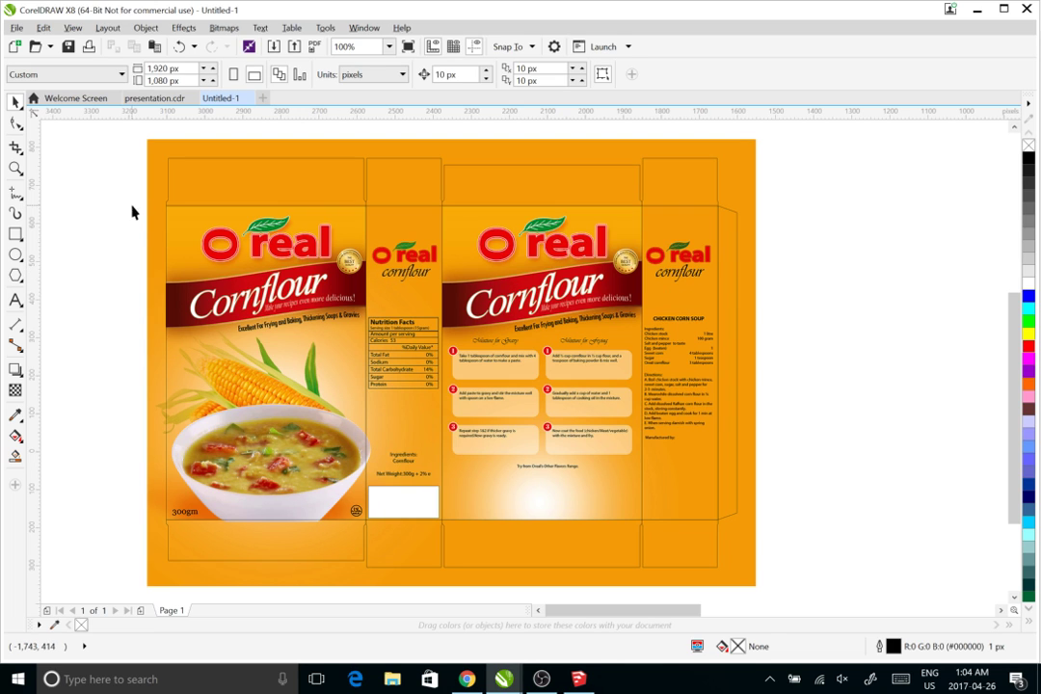
Draw a rectangle of about 518 × 817 px over the outline of the Cornflour box's front panel
click(17, 236)
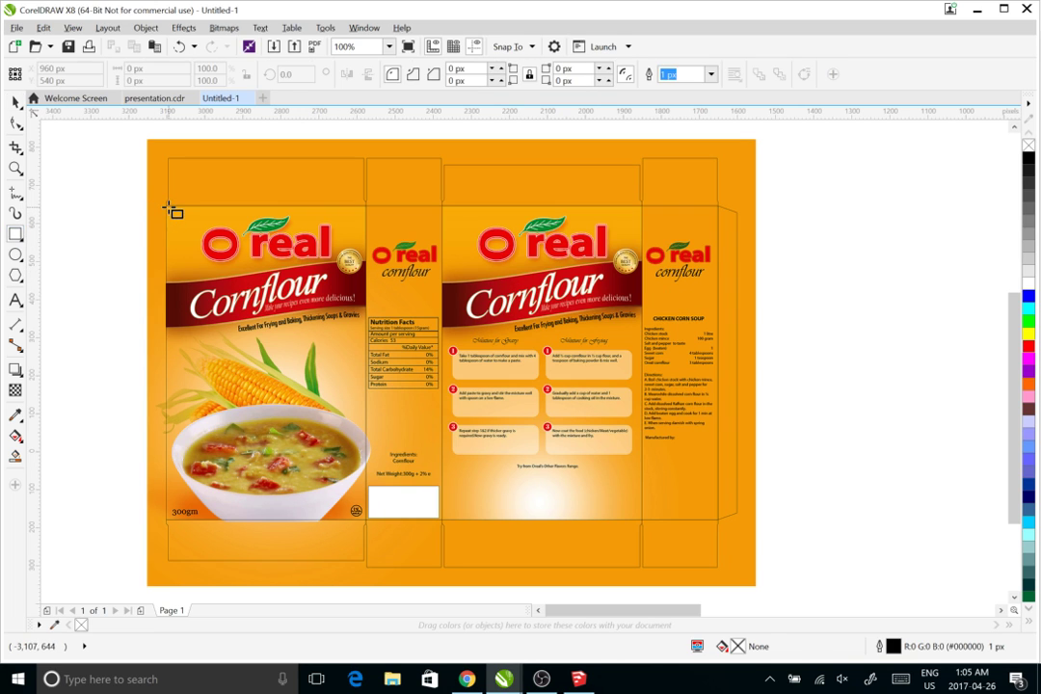
drag(168, 206, 369, 522)
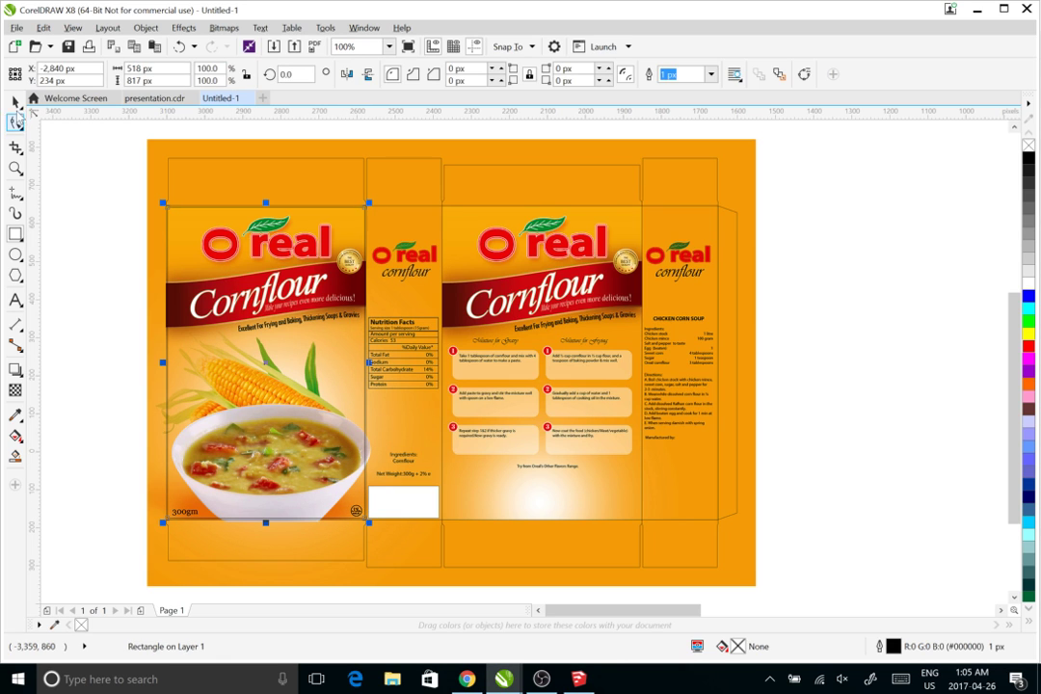
click(15, 103)
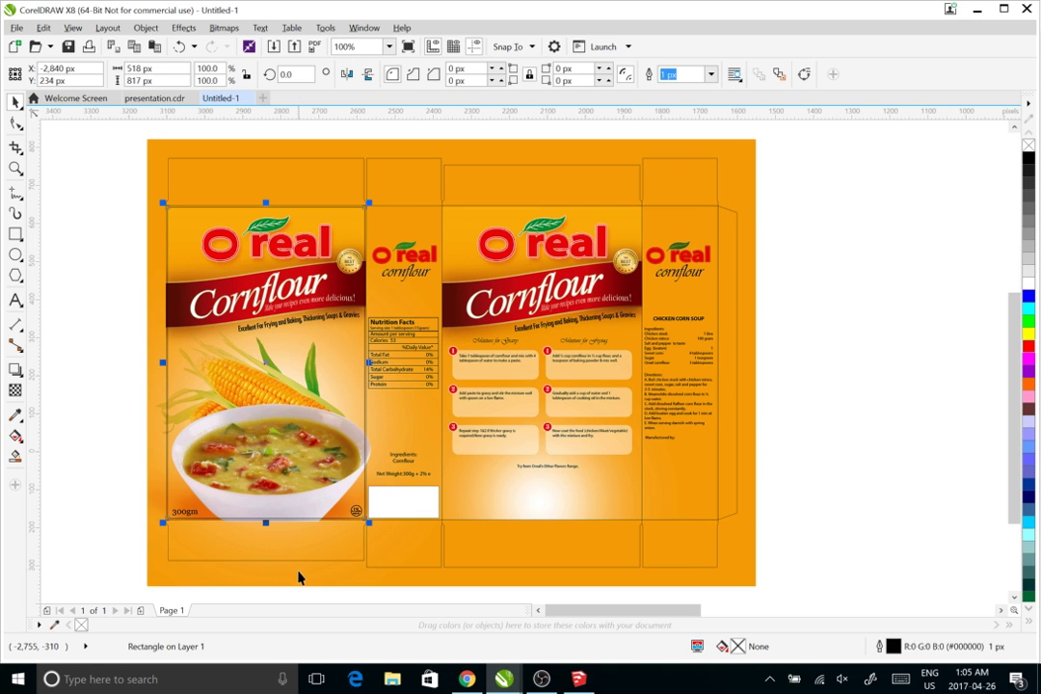
key(ctrl+d)
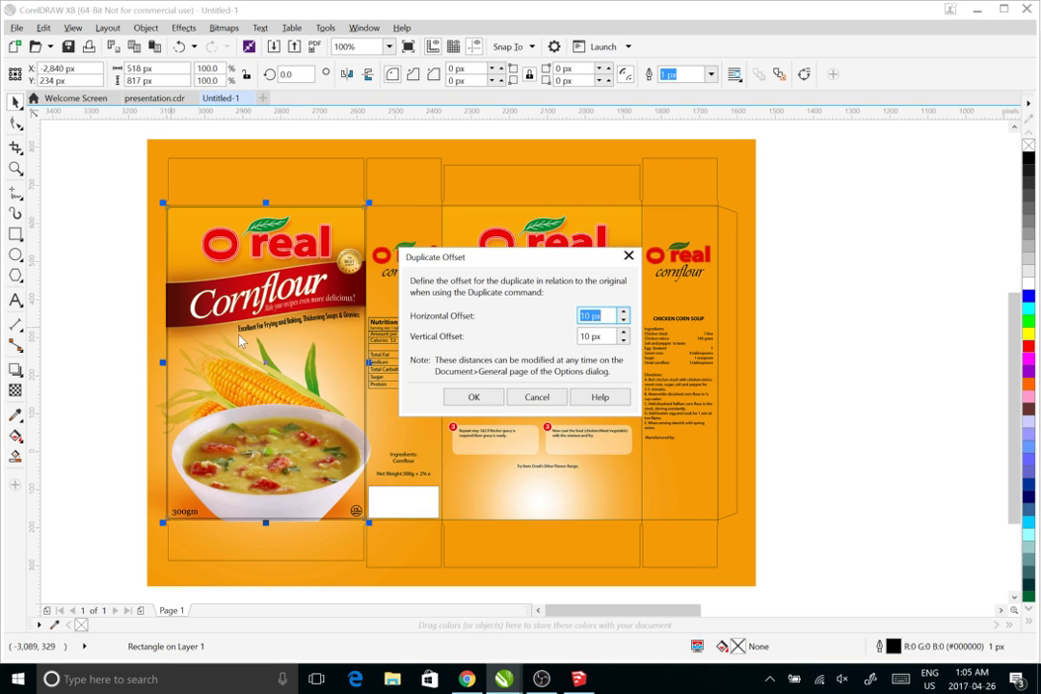
click(539, 400)
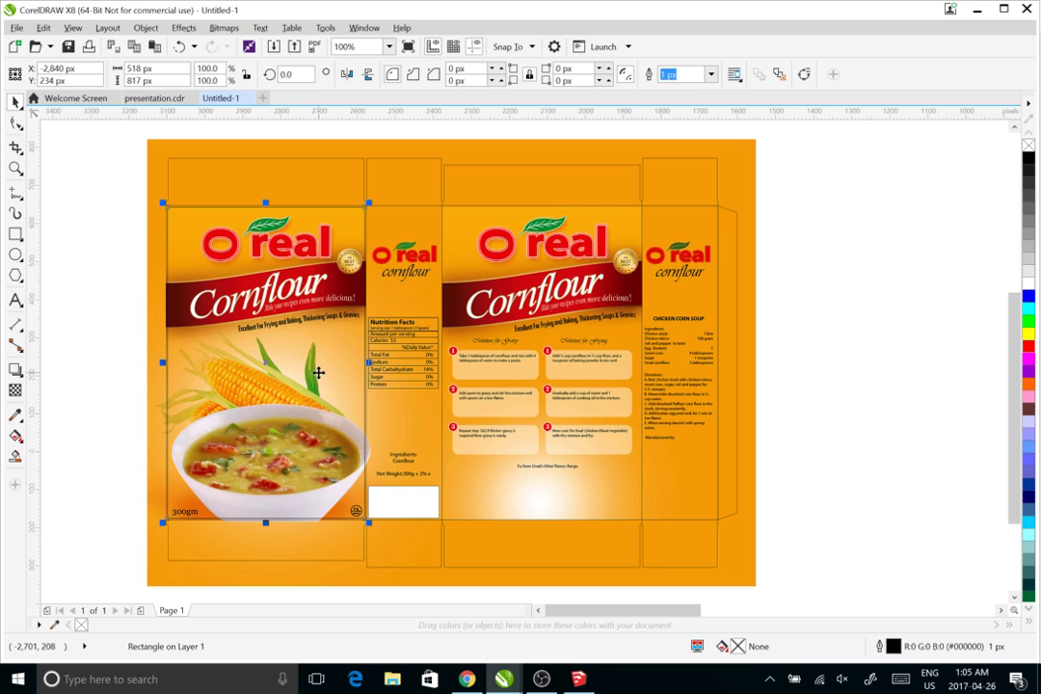
Duplicate the front-panel rectangle with 10 px horizontal and vertical offsets and place the copy exactly over the back panel
key(ctrl+d)
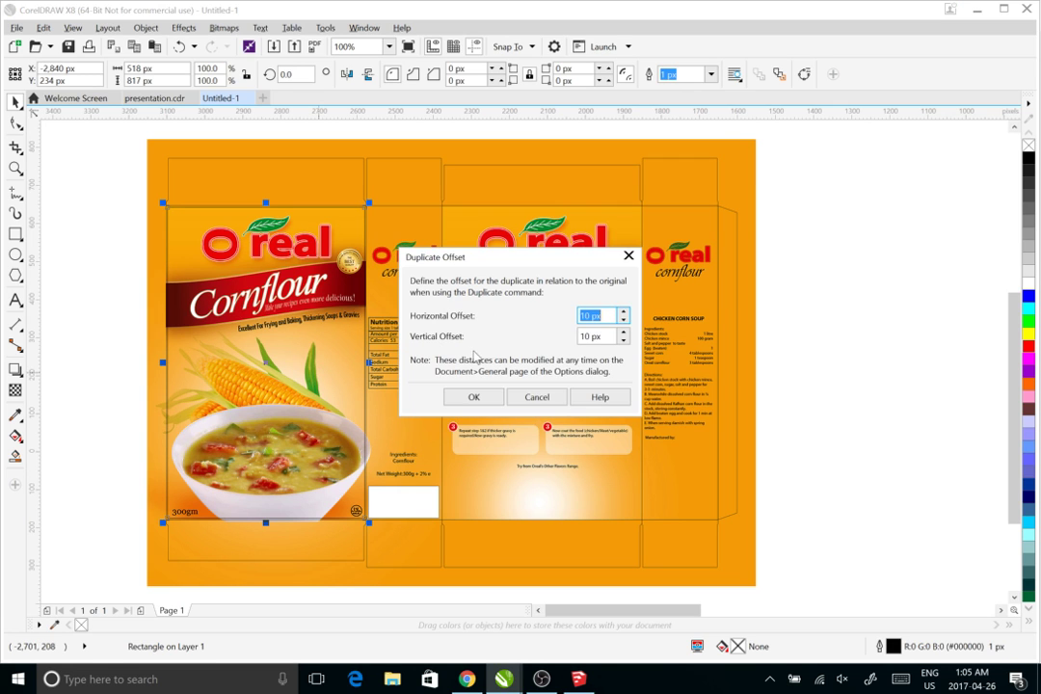
click(473, 396)
drag(286, 325, 563, 332)
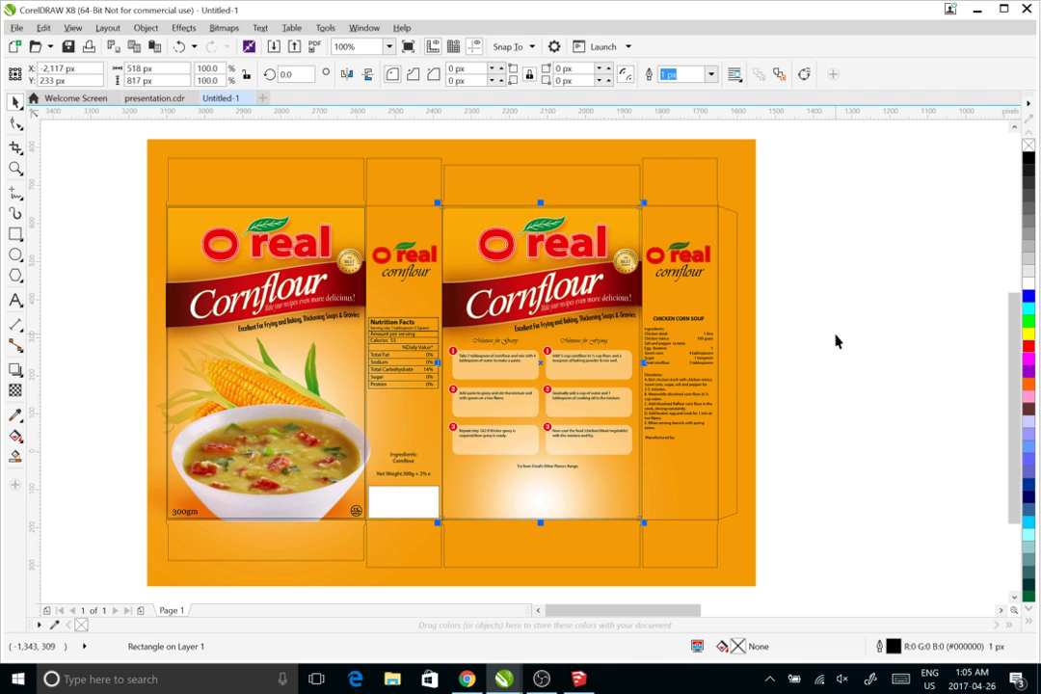
key(Escape)
click(525, 280)
click(58, 216)
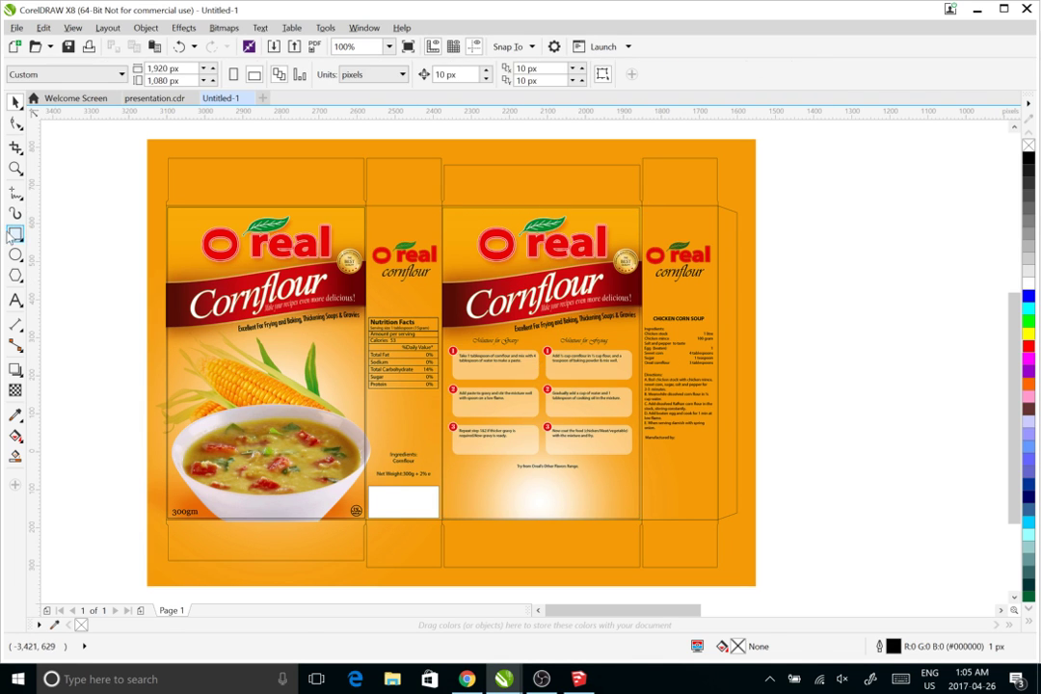
Draw a rectangle over each of the two narrow side panels, the one over the Chicken Corn Soup panel about 201 × 822 px
key(F6)
drag(369, 211, 440, 521)
click(646, 214)
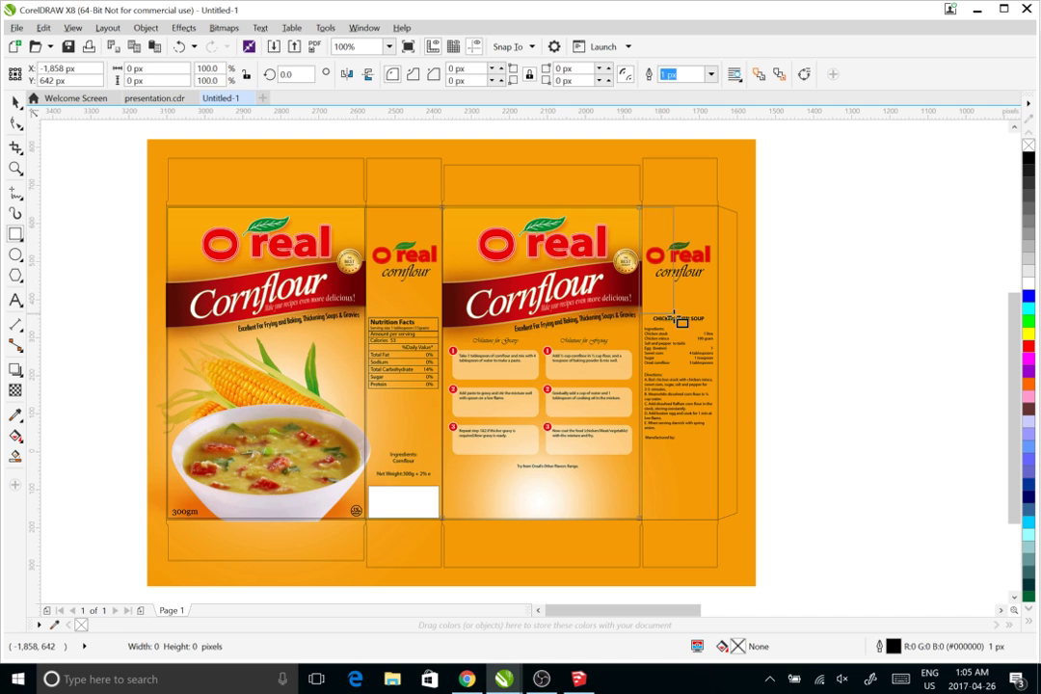
drag(674, 315, 716, 521)
Select all four panel rectangles together and fill them with light gray #CCCCCC
click(16, 101)
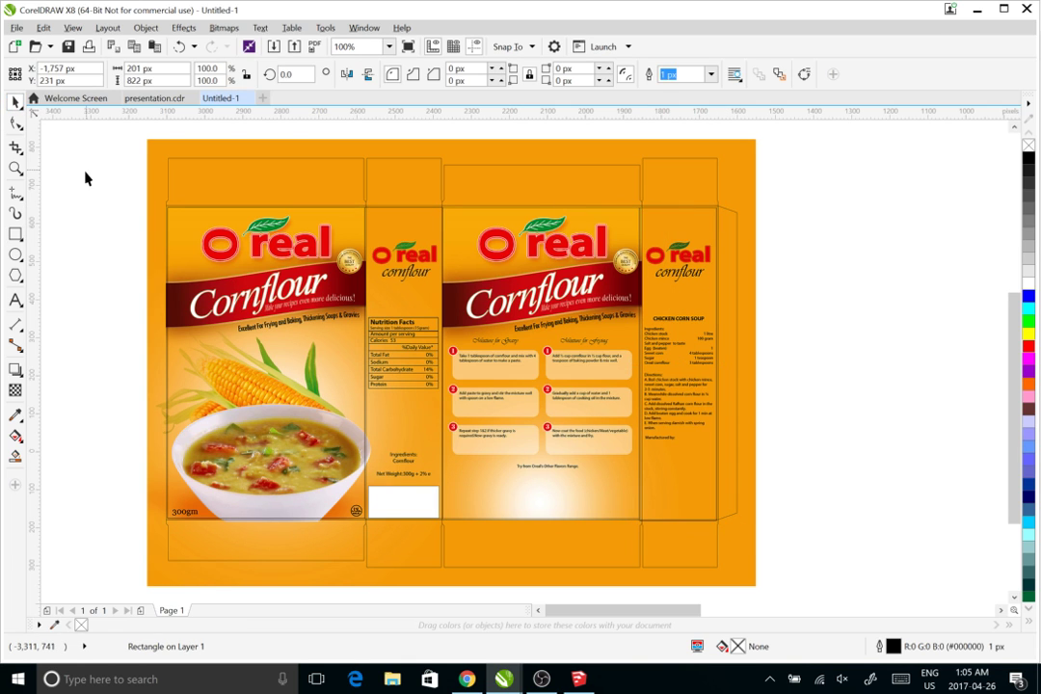
drag(84, 179, 754, 547)
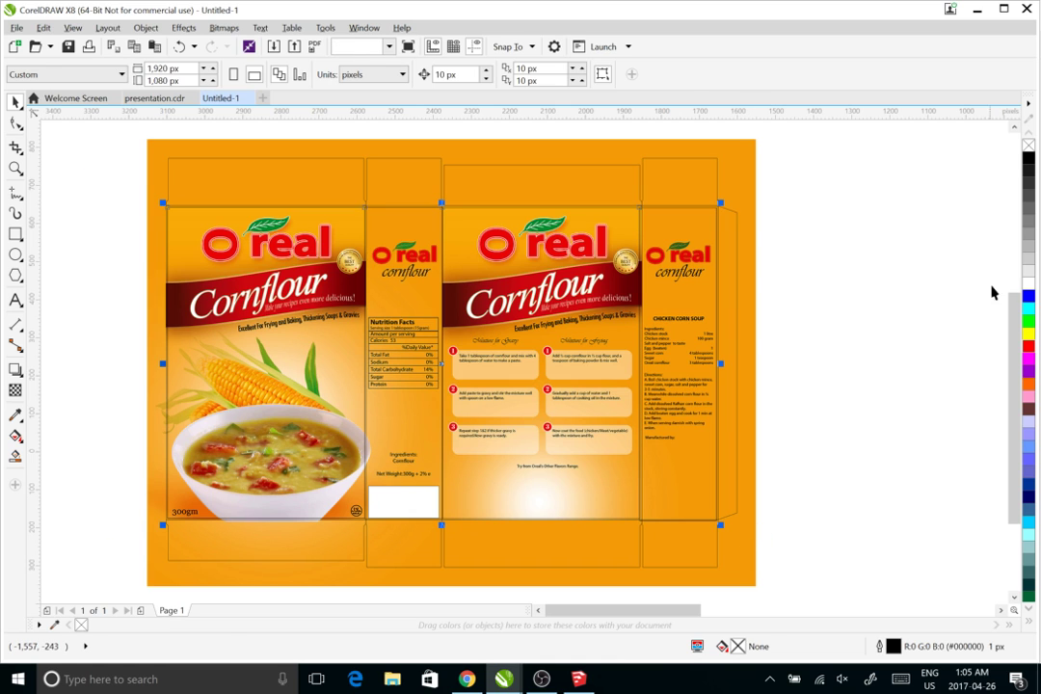
click(1028, 255)
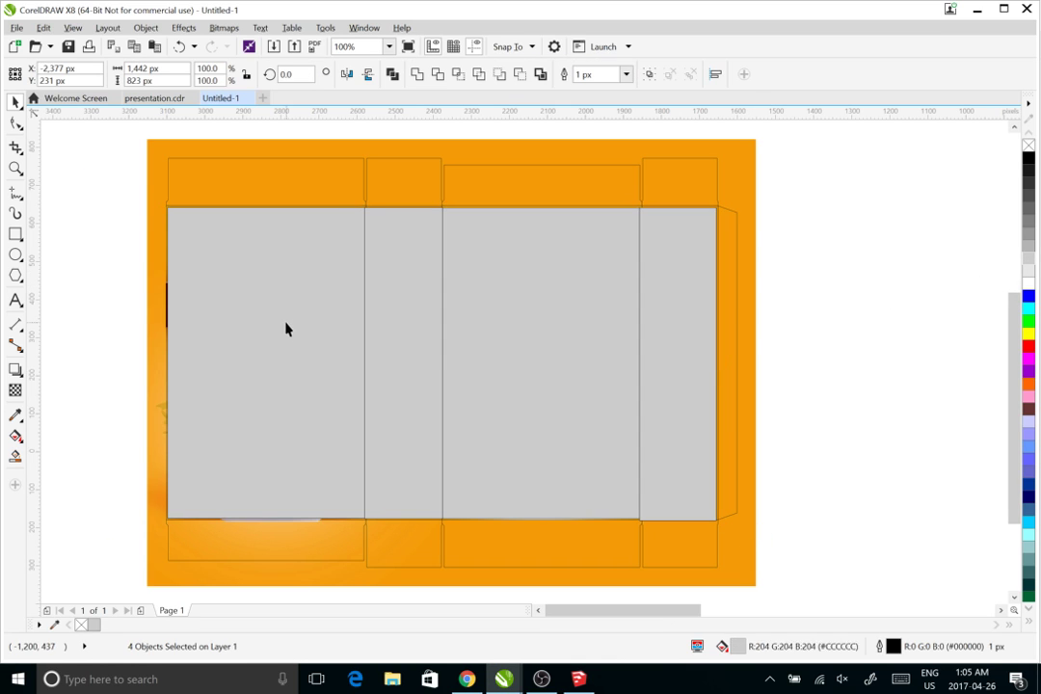
Select each gray rectangle and the bitmap beneath in turn to check which separate objects cover the box layout
click(309, 306)
click(425, 293)
click(583, 295)
click(661, 301)
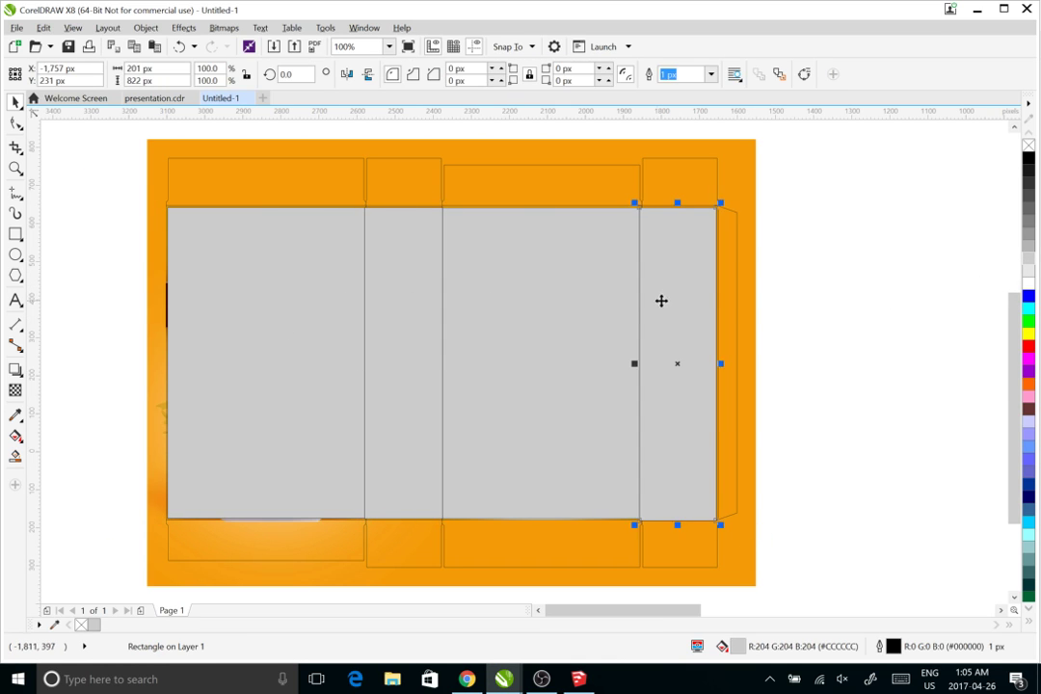
click(825, 269)
click(255, 177)
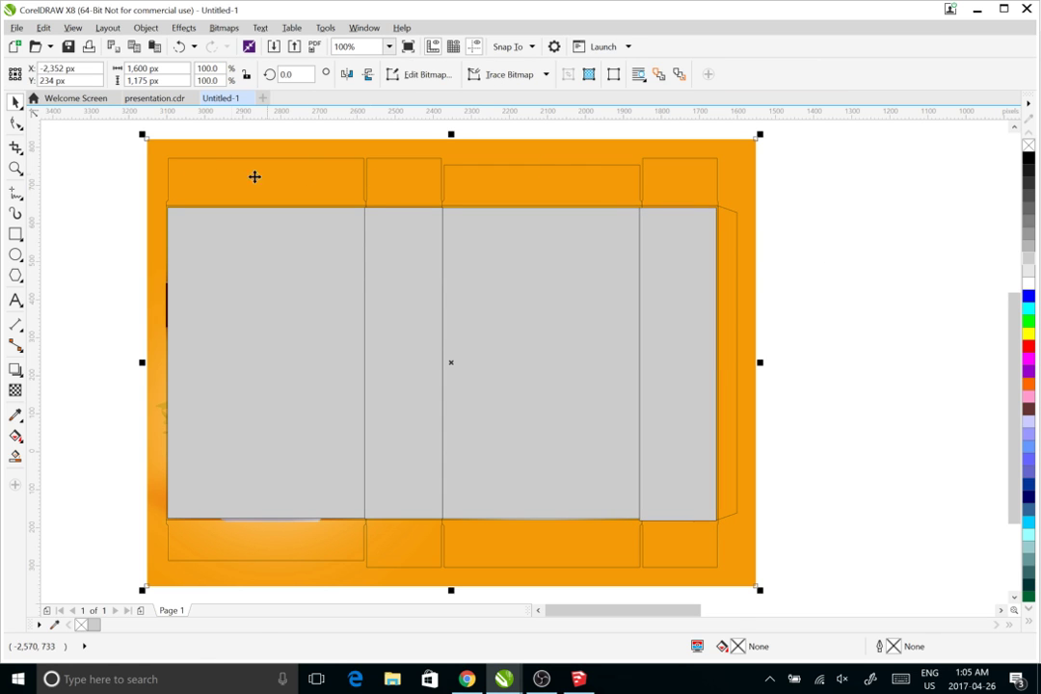
click(239, 270)
click(399, 287)
click(525, 295)
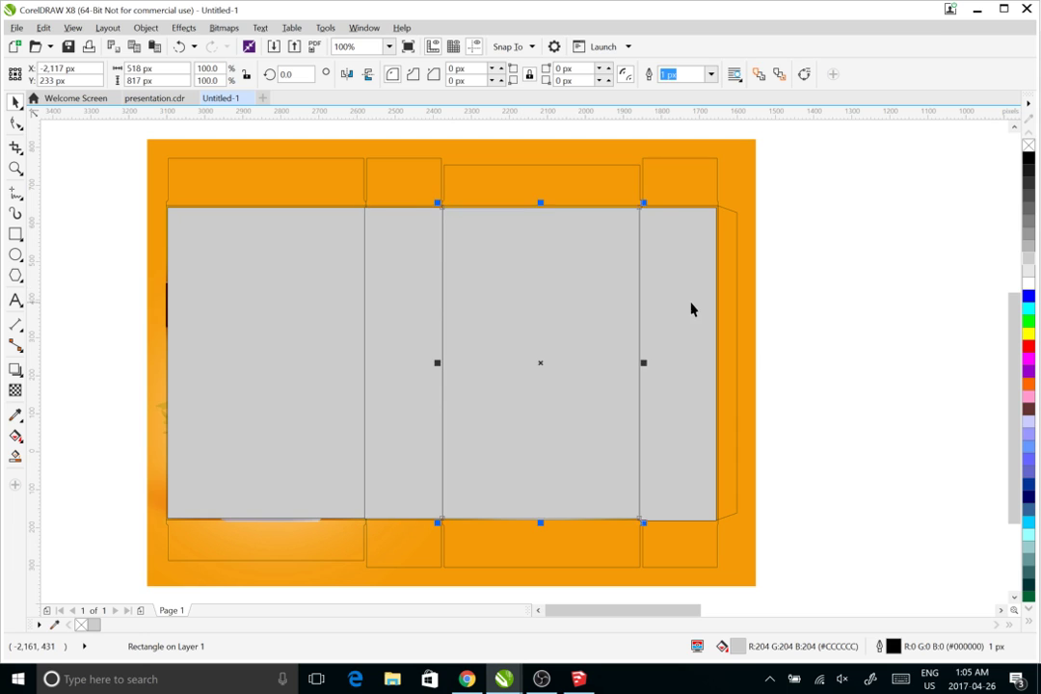
click(690, 306)
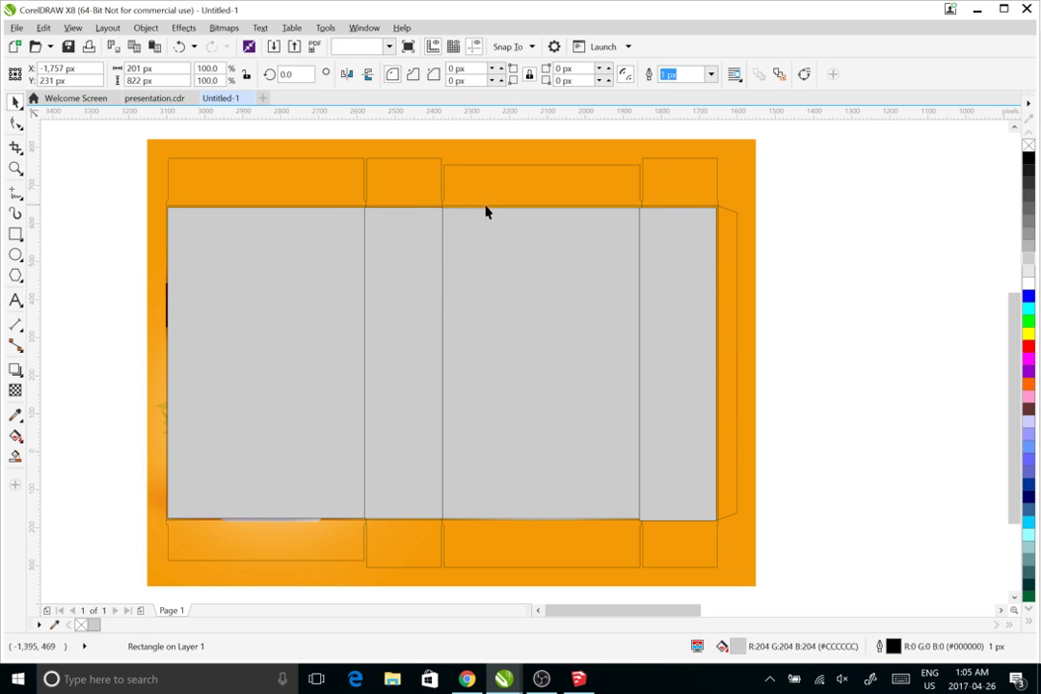
key(Escape)
click(169, 167)
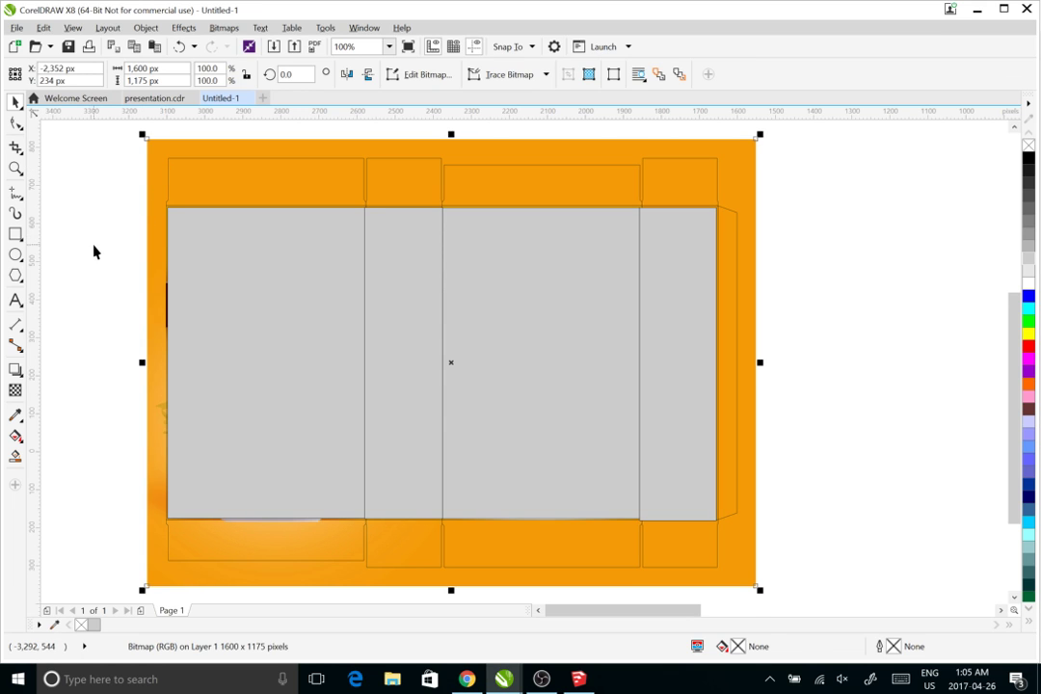
Combine the four gray panel rectangles into a single curve object
key(Escape)
drag(100, 175, 742, 546)
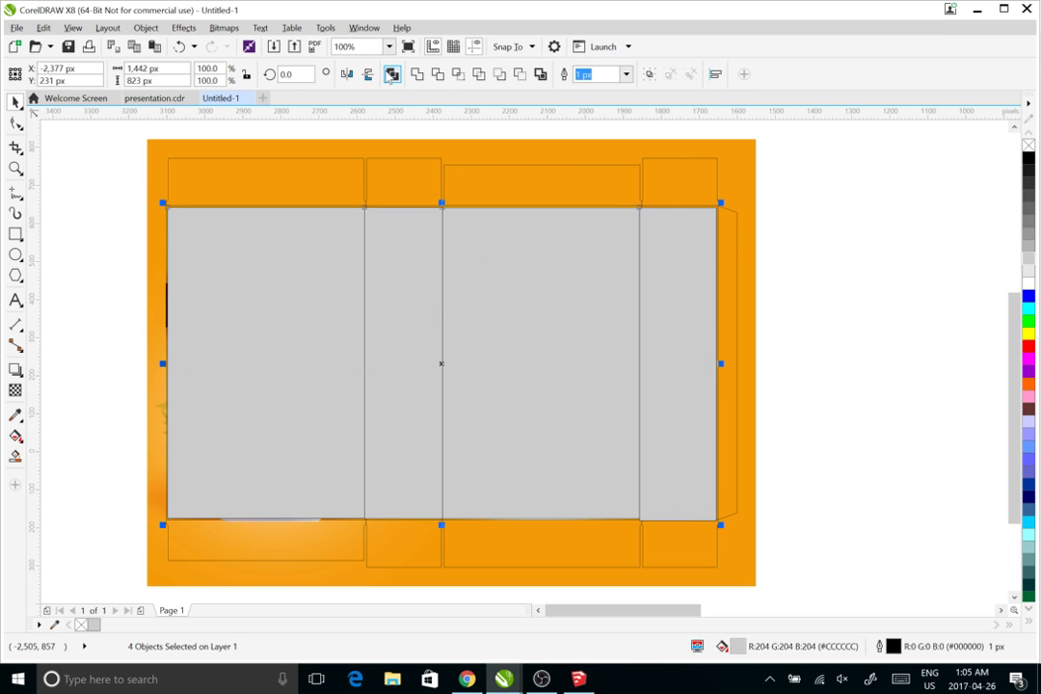
key(ctrl+l)
click(115, 216)
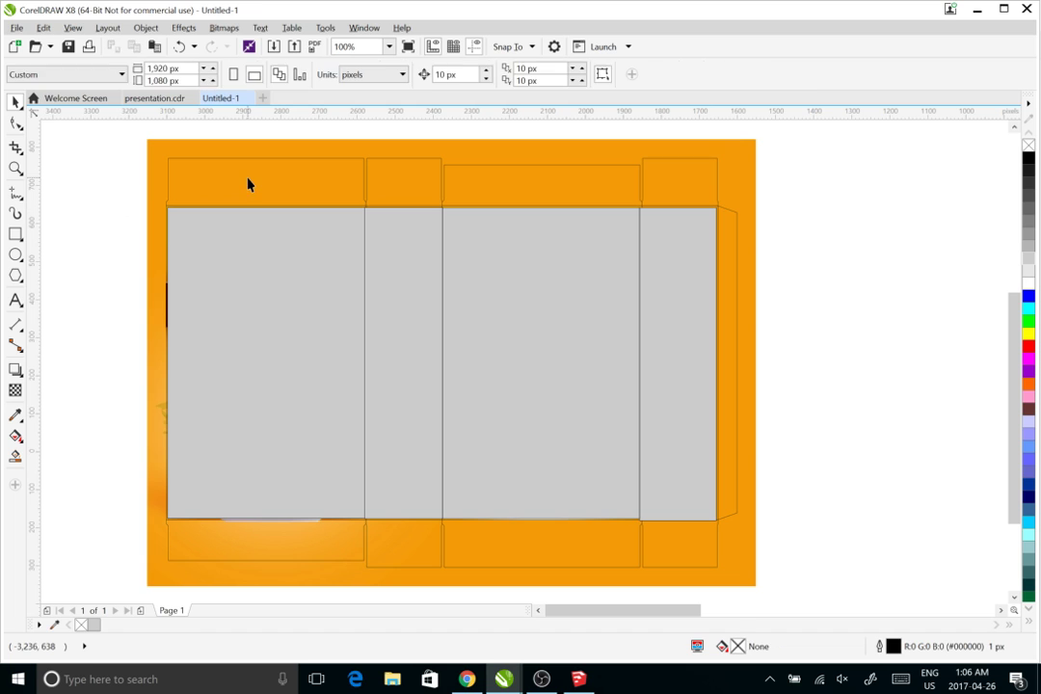
PowerClip the box artwork bitmap inside the combined gray panel frame
click(181, 146)
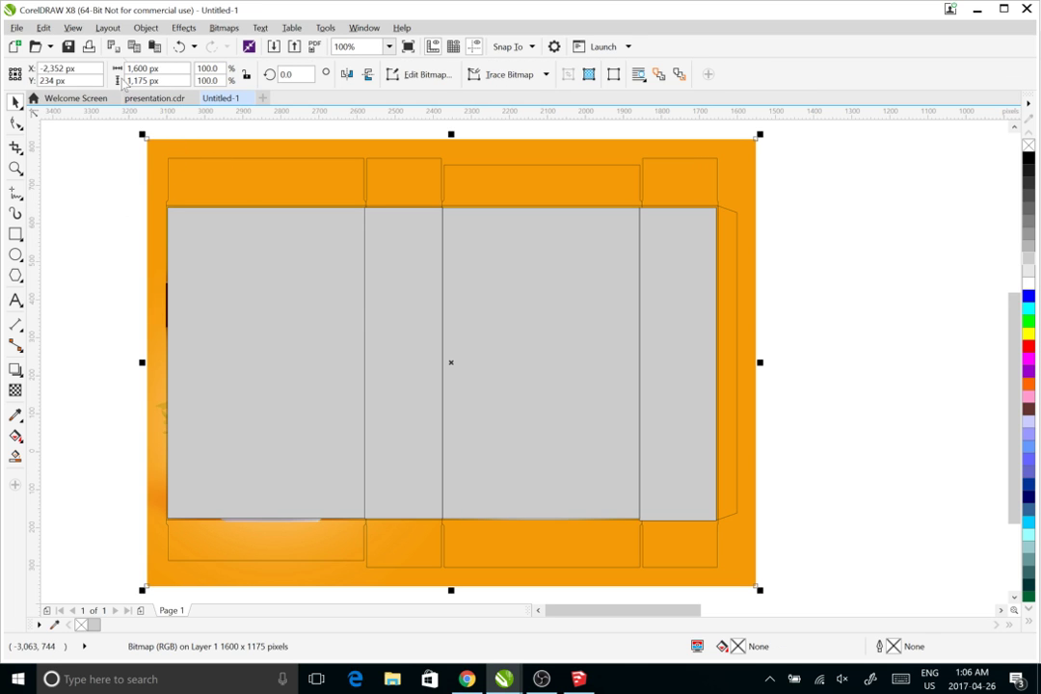
click(146, 27)
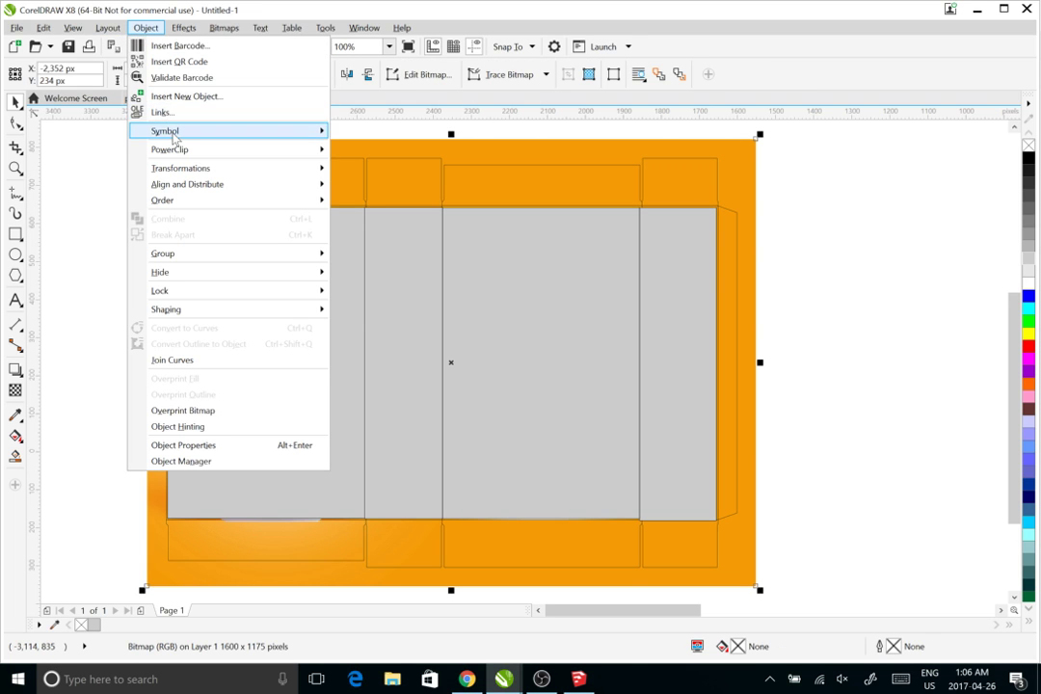
mouse_move(172, 153)
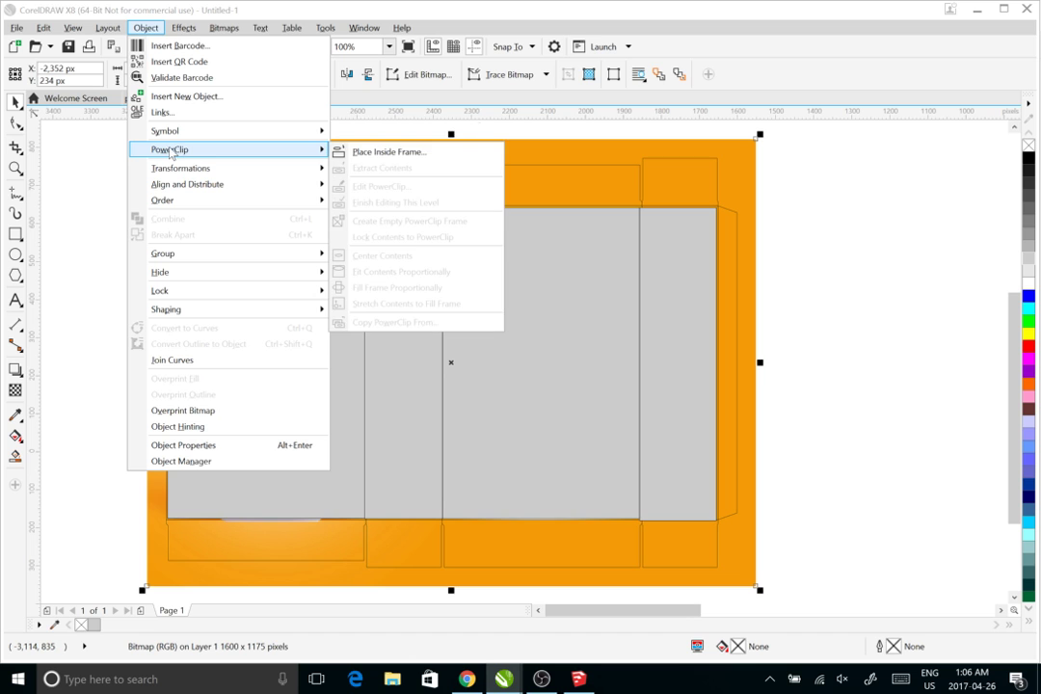
click(386, 153)
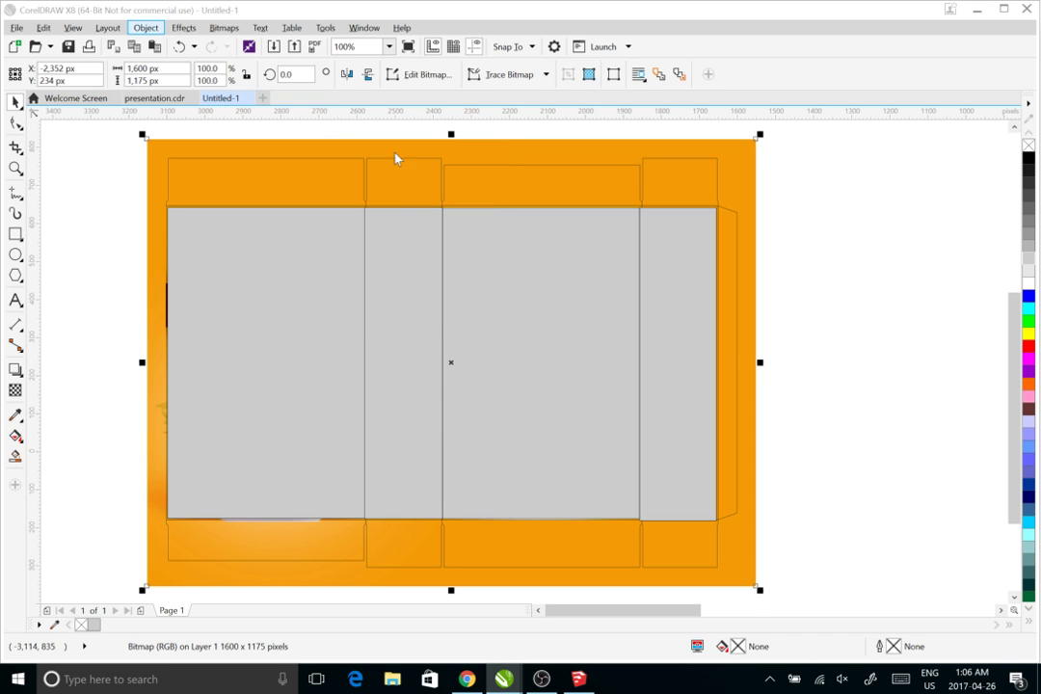
click(316, 215)
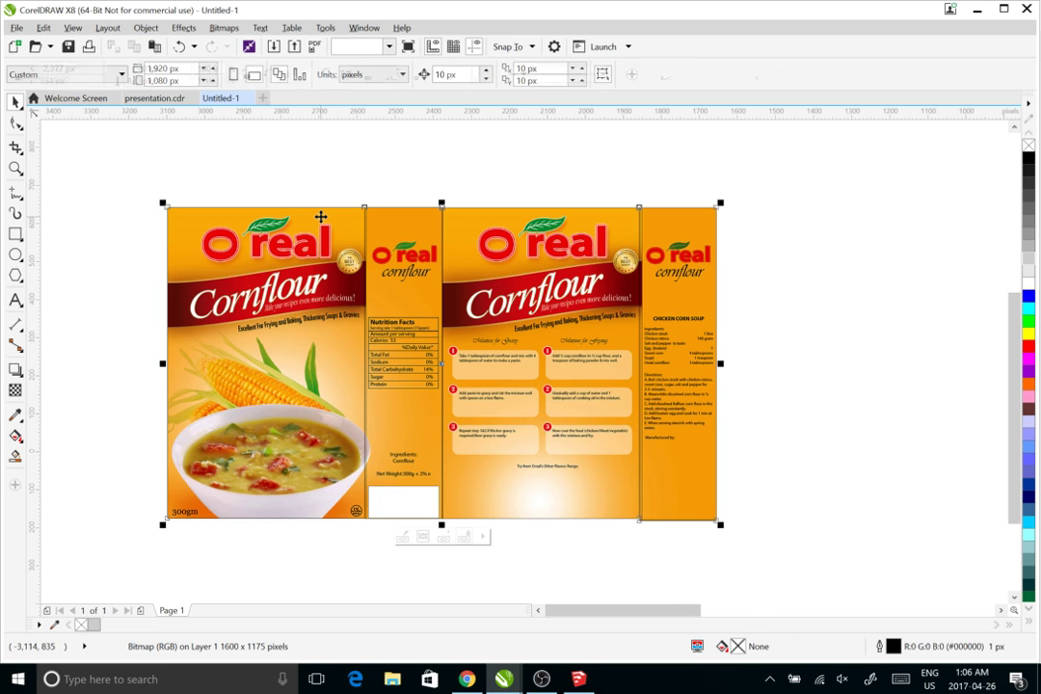
click(154, 265)
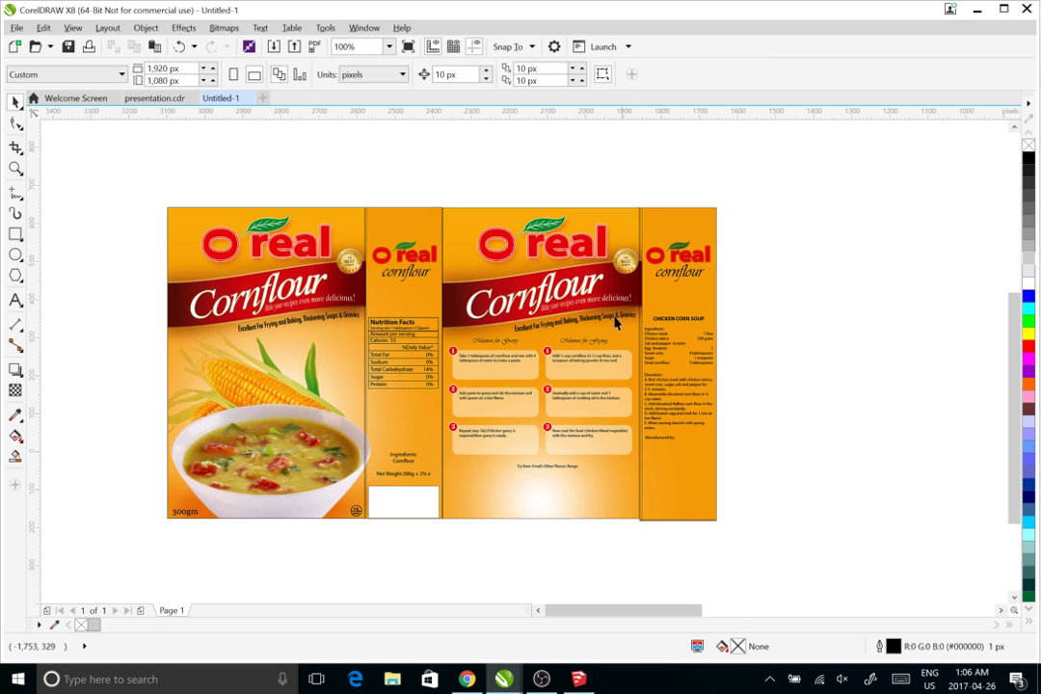
Break the PowerClip curve of the box artwork apart into separate panels
click(580, 313)
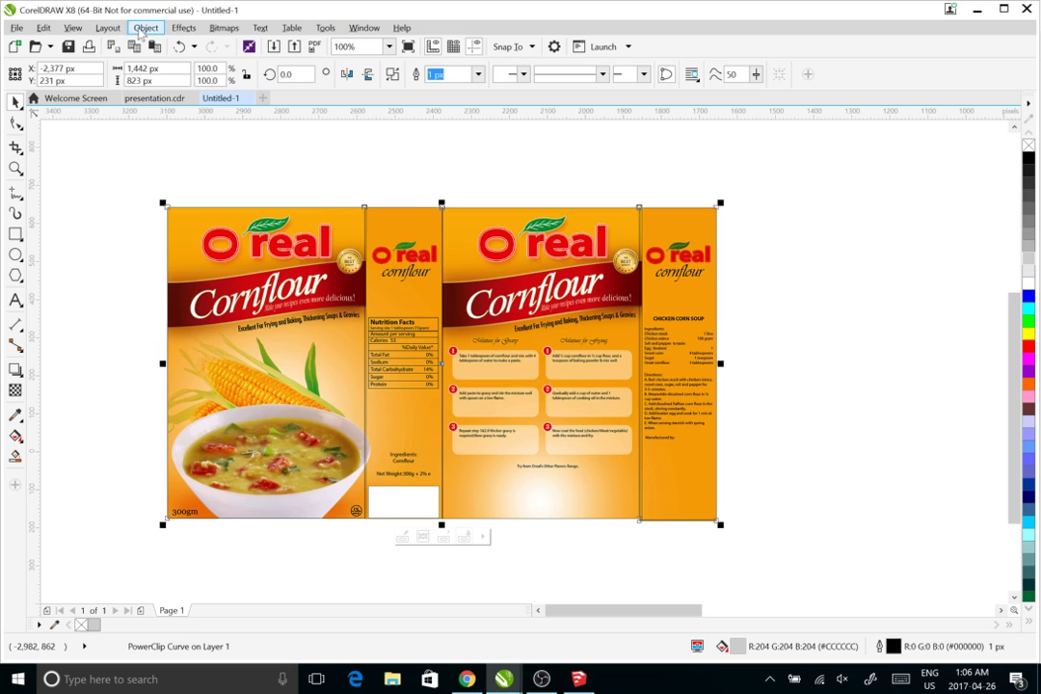
click(146, 27)
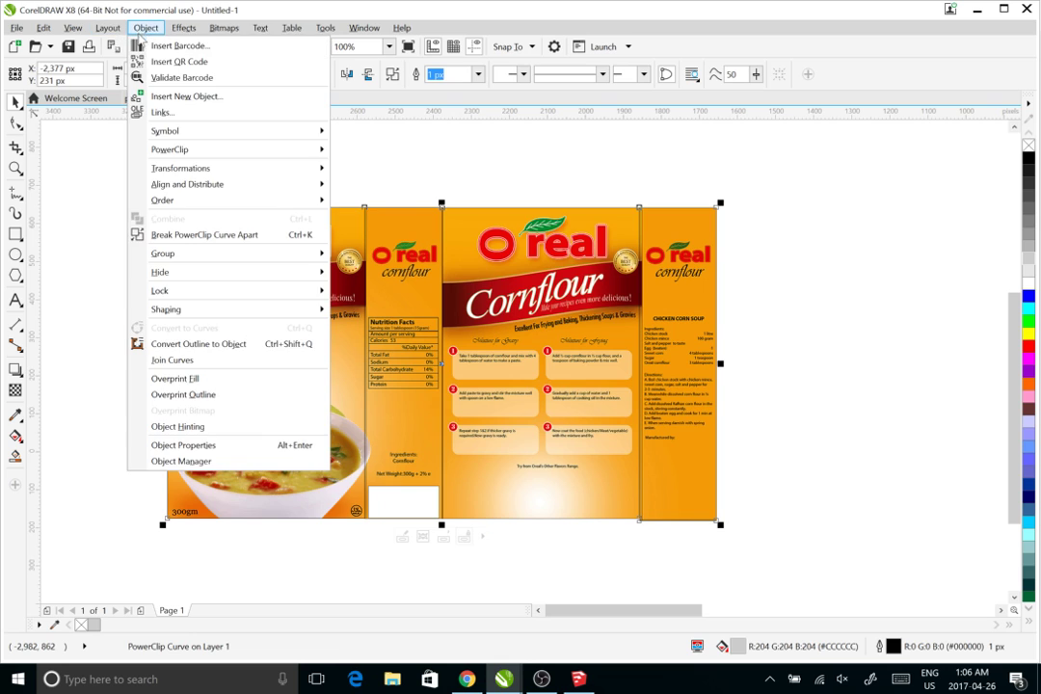
click(204, 235)
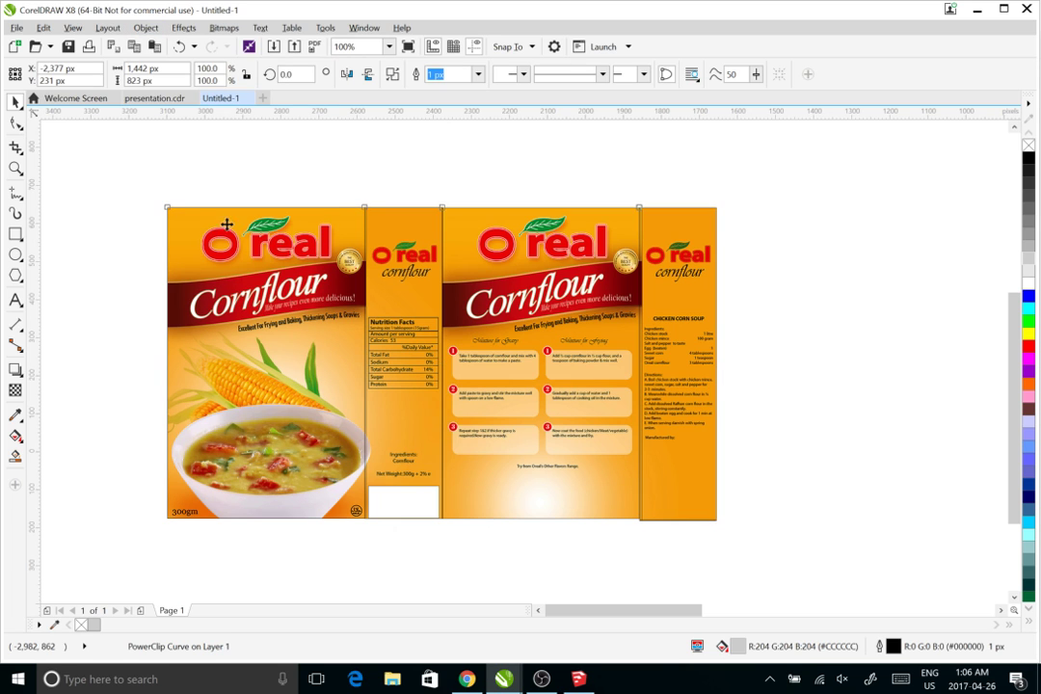
key(Escape)
Move the front, nutrition, back and recipe panels apart so that gaps separate all four
drag(244, 245, 169, 241)
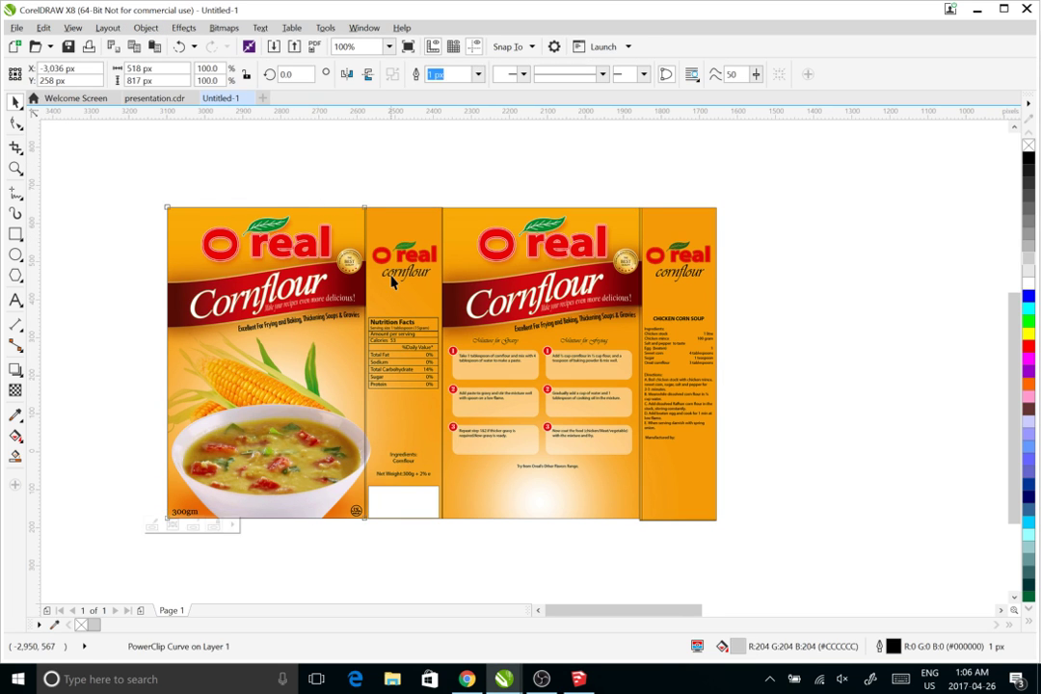
drag(390, 279, 360, 279)
click(533, 306)
drag(533, 306, 538, 303)
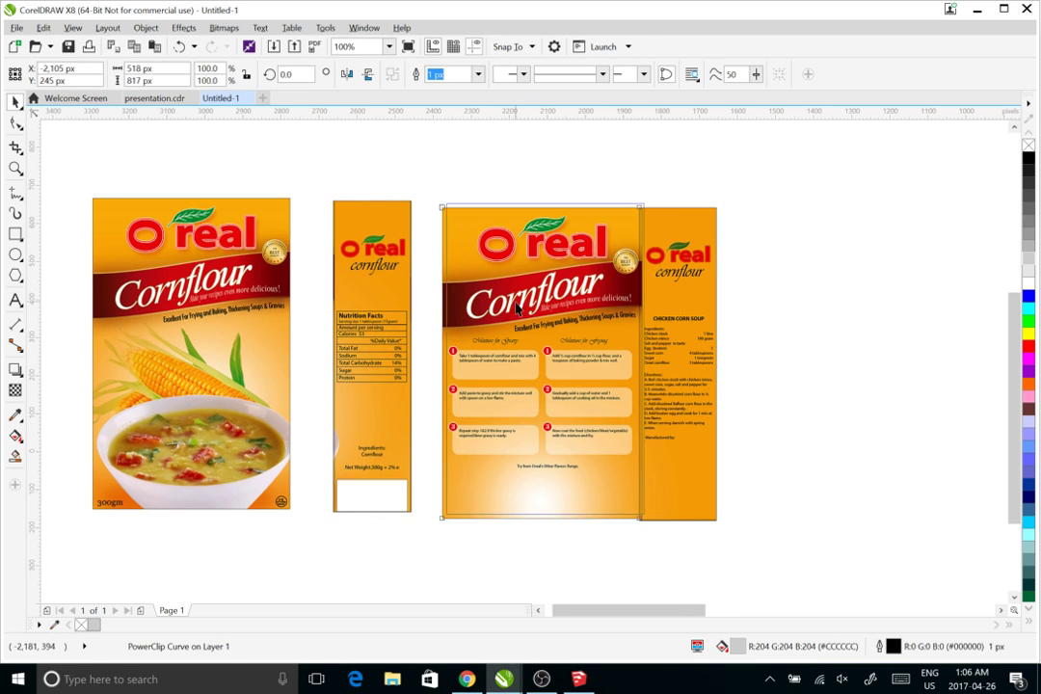
drag(688, 339, 786, 332)
key(Escape)
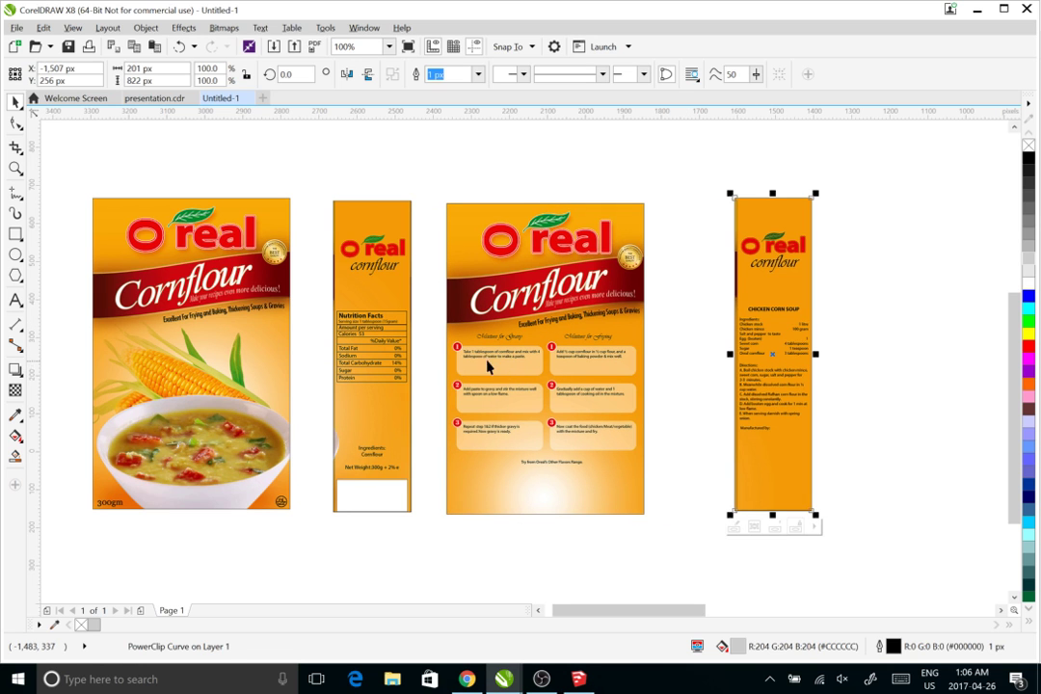
click(431, 309)
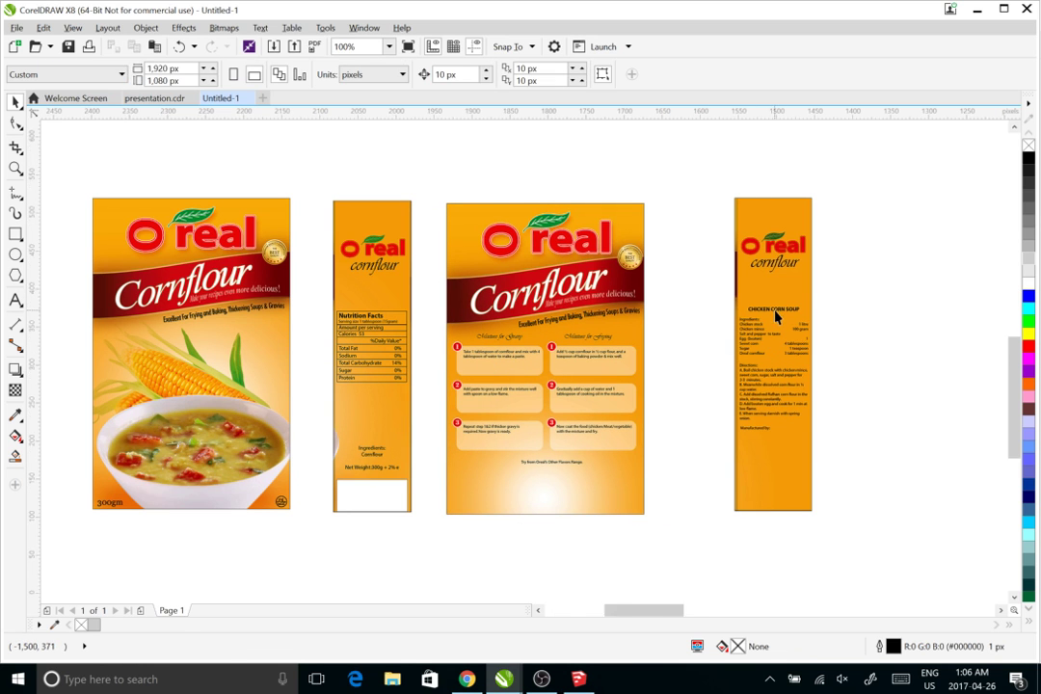
scroll(714, 299, up, 3)
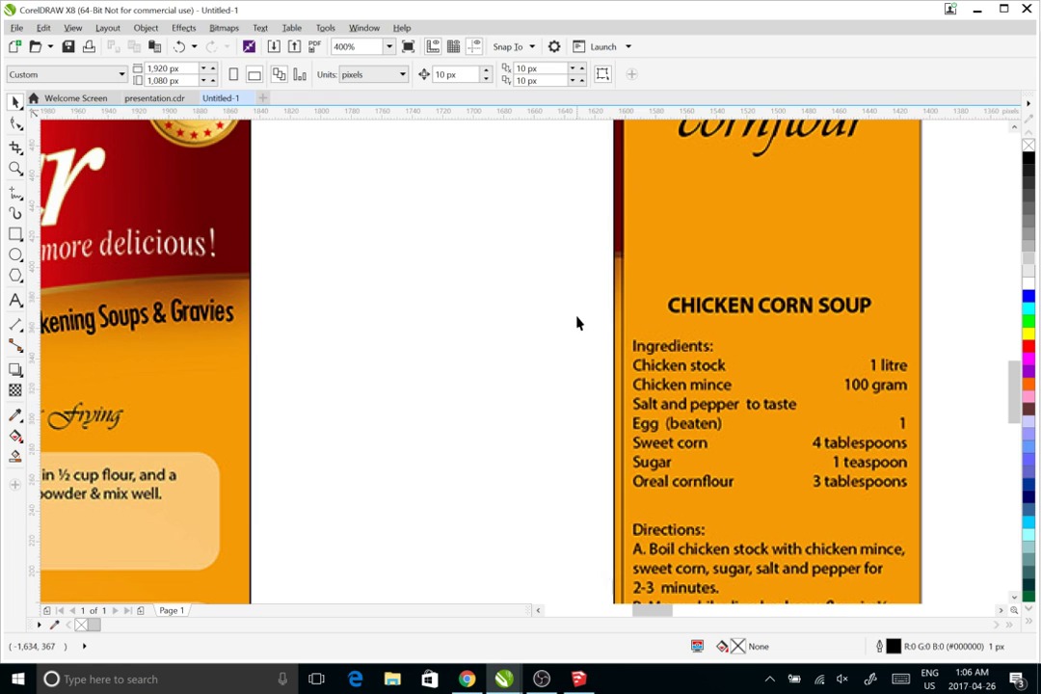
scroll(573, 325, down, 4)
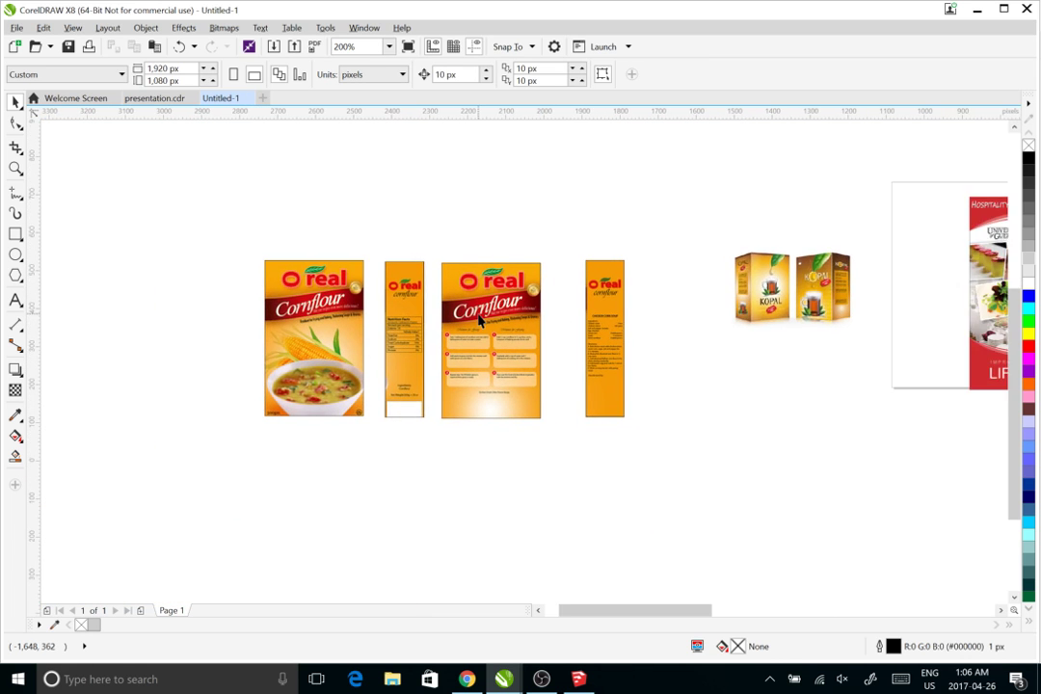
scroll(478, 341, up, 1)
scroll(385, 337, left, 1)
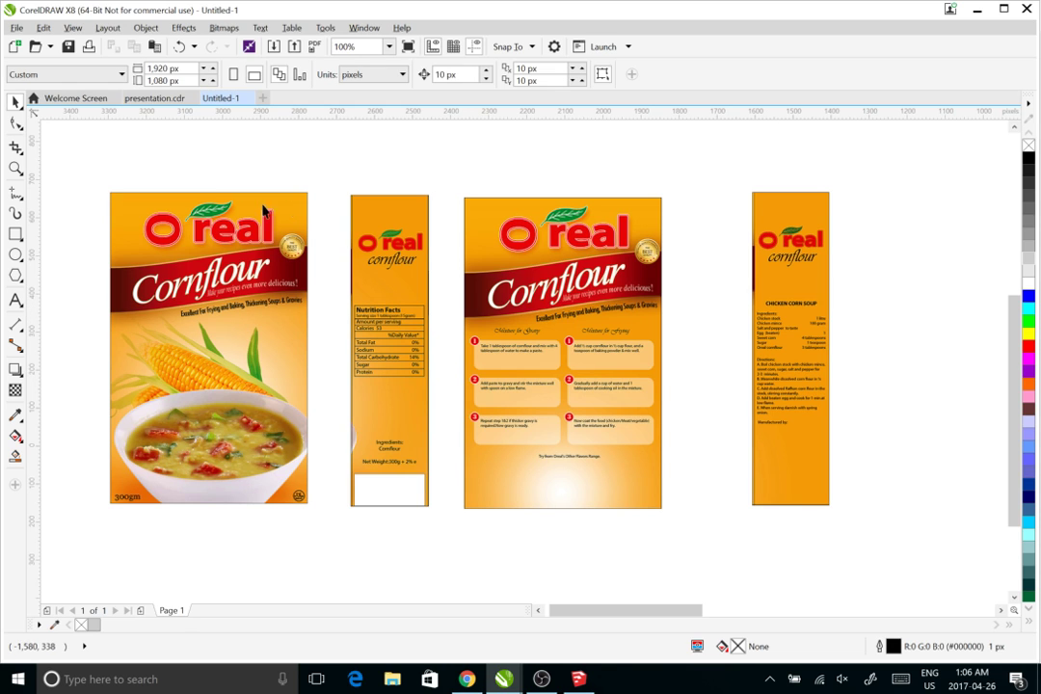
Export the front panel for the web as a PNG file named side1 and select the nutrition facts panel
click(217, 249)
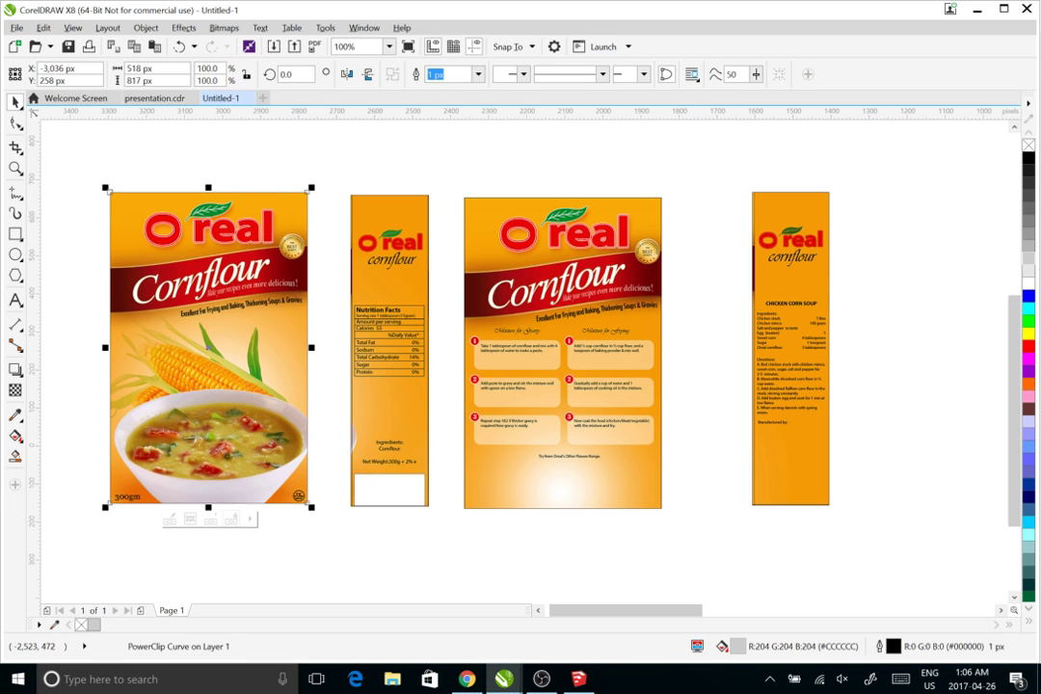
click(16, 28)
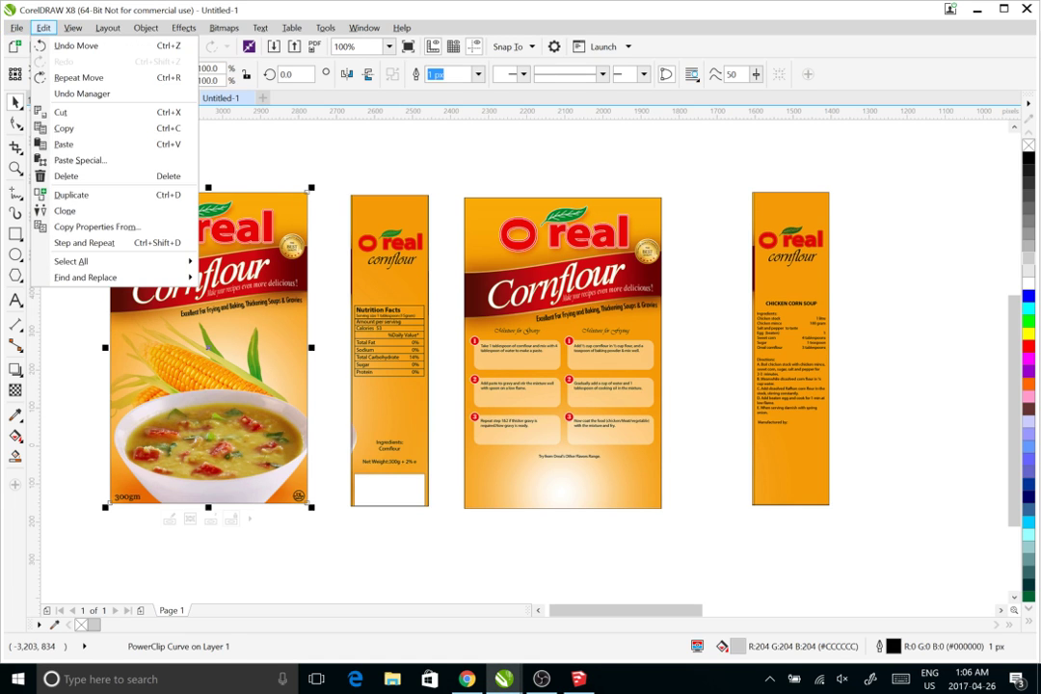
click(43, 28)
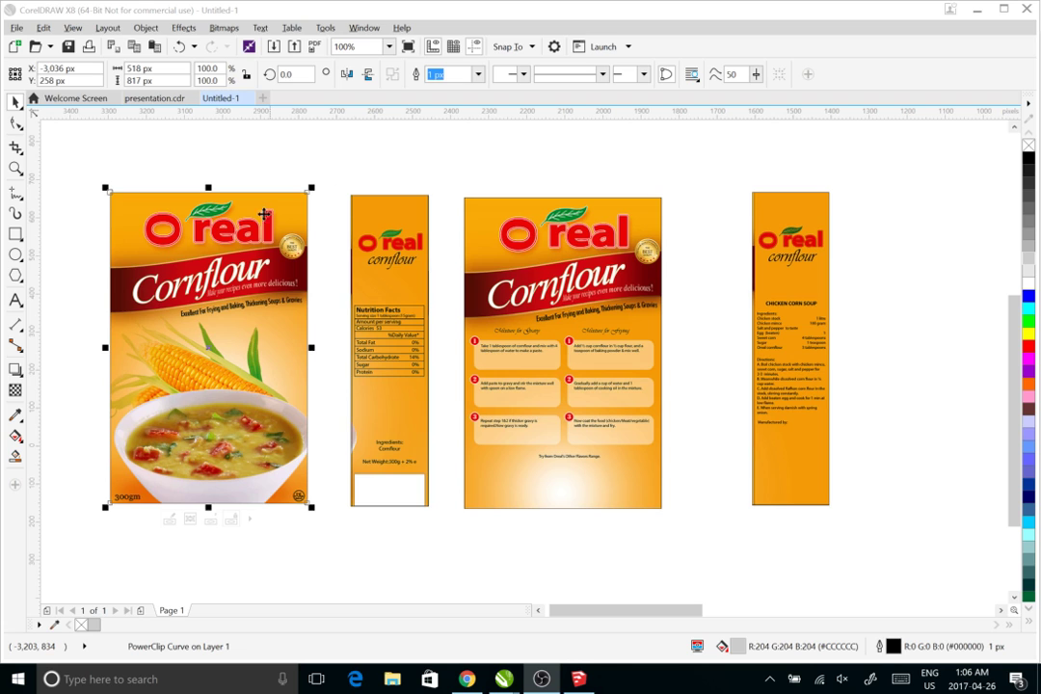
click(16, 28)
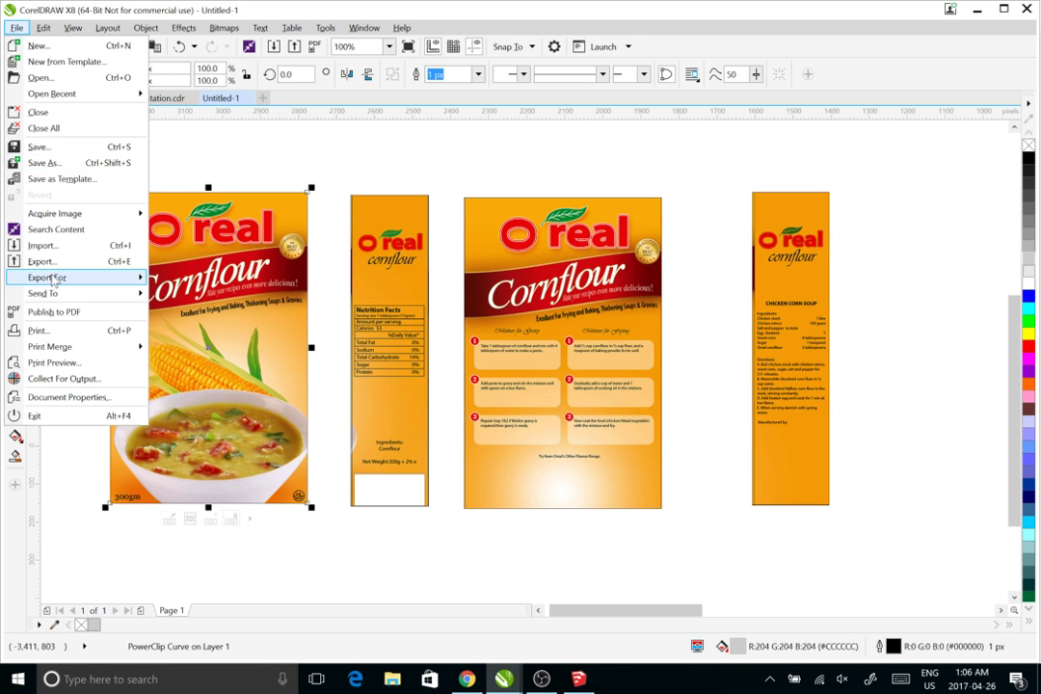
mouse_move(55, 281)
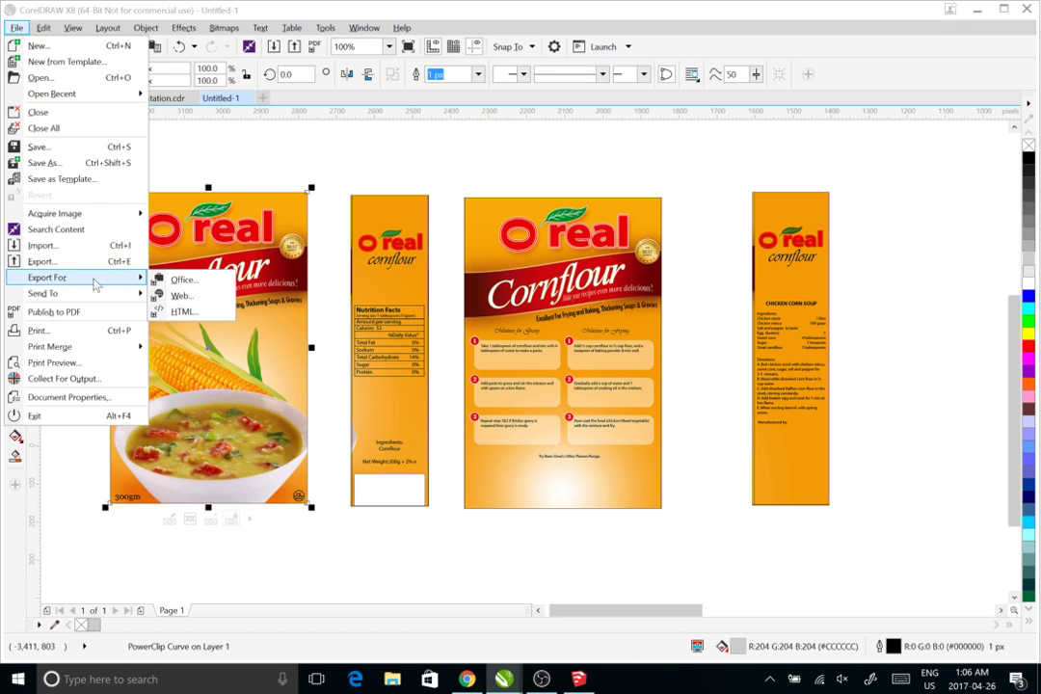
click(181, 295)
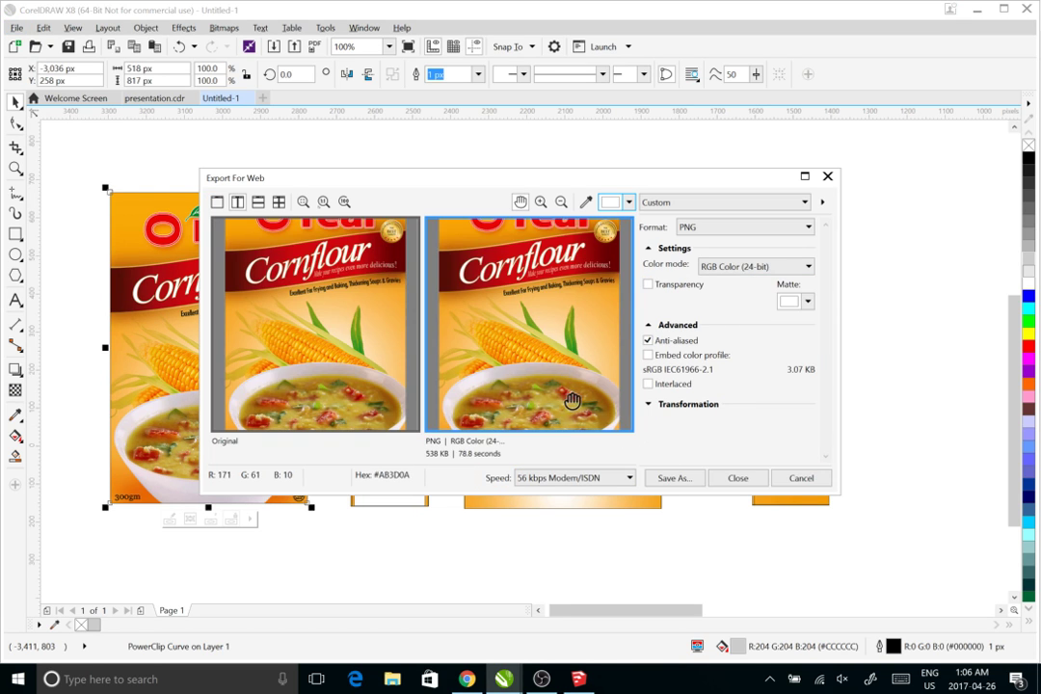
click(673, 482)
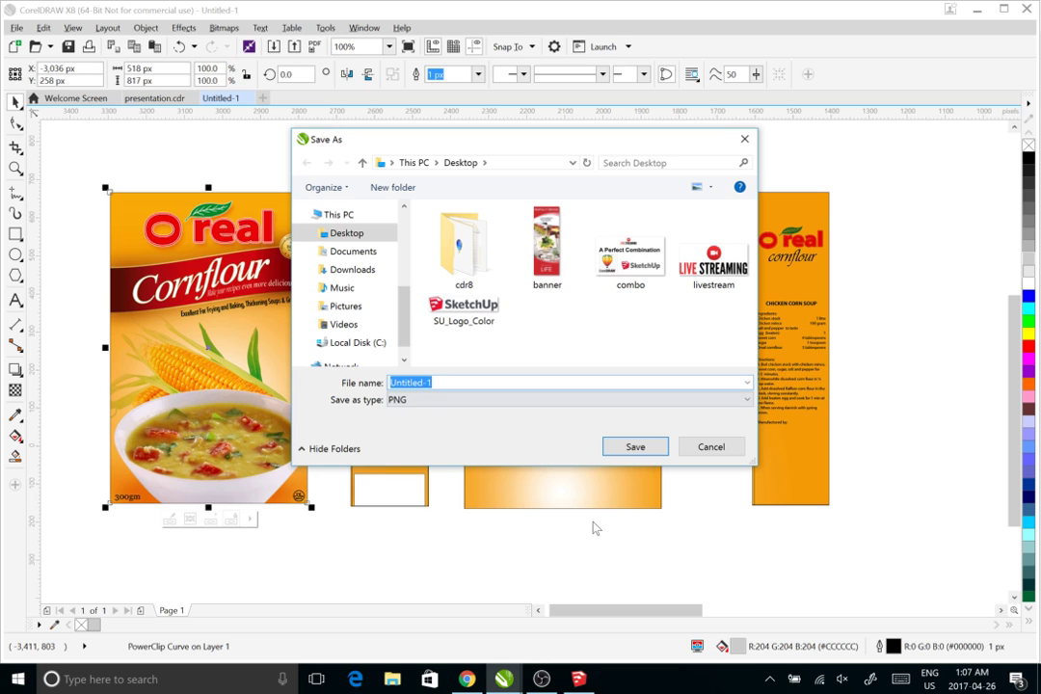
text(side1)
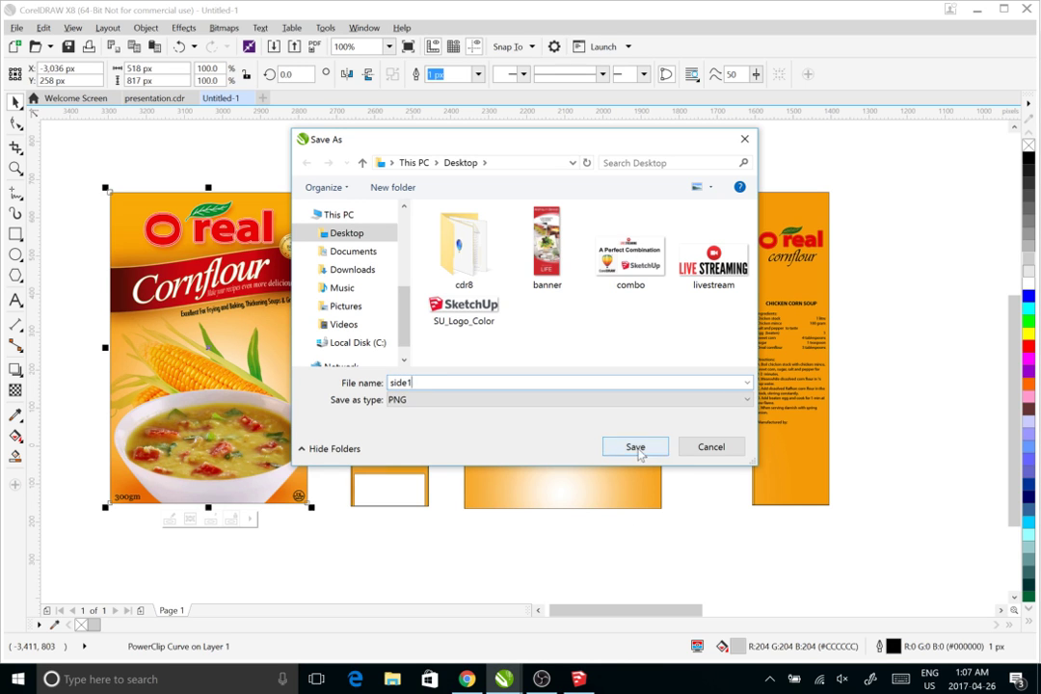
click(638, 448)
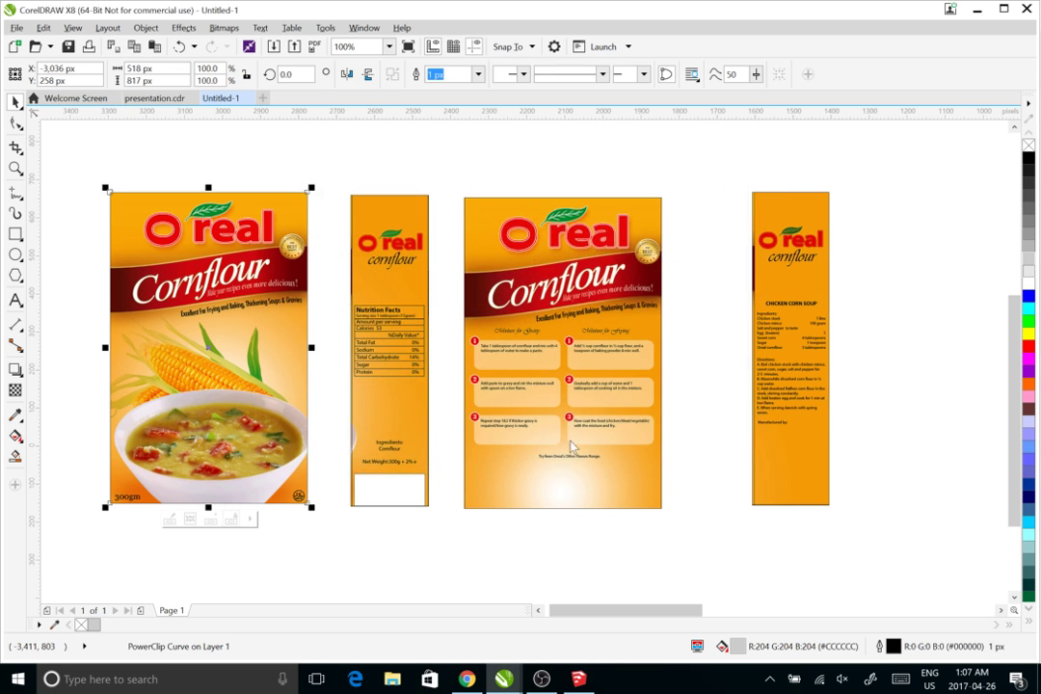
click(409, 366)
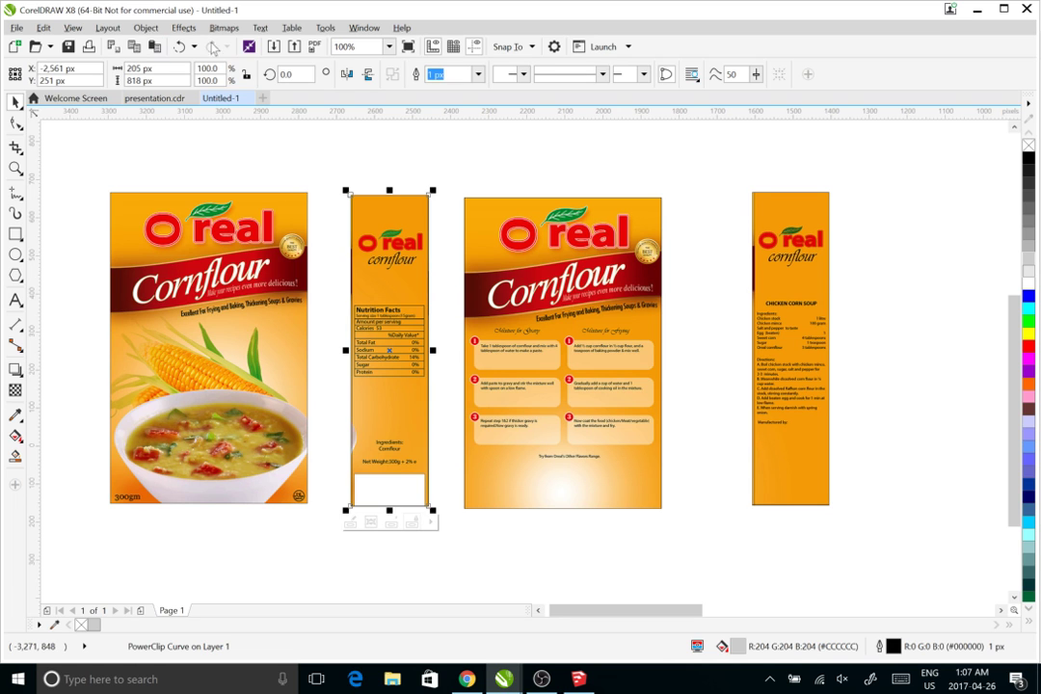
click(295, 48)
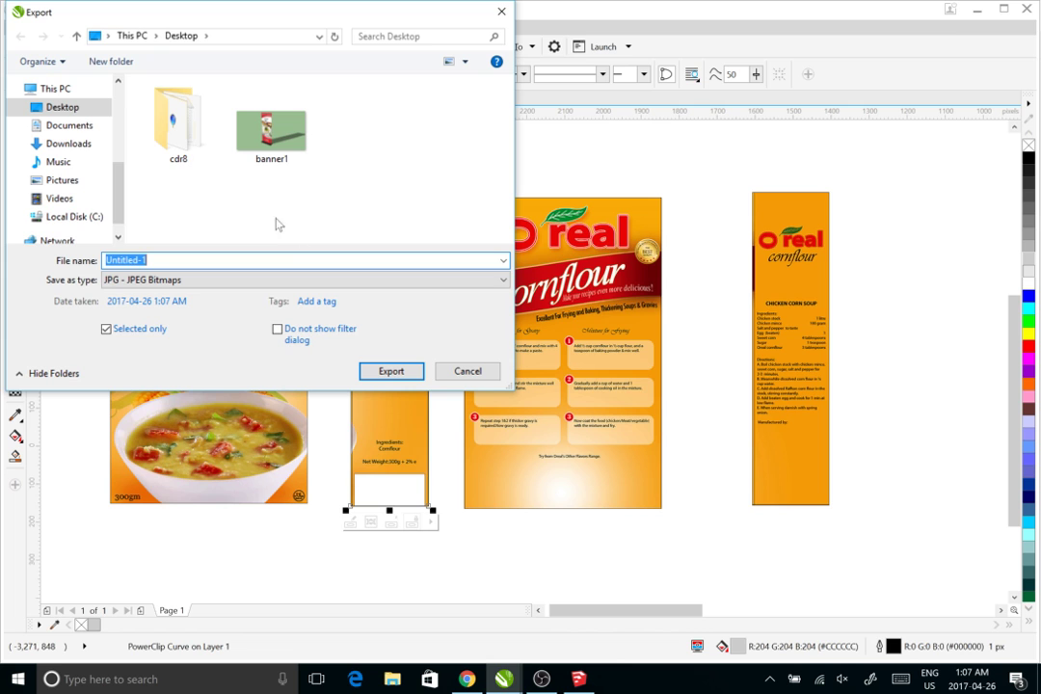
click(311, 238)
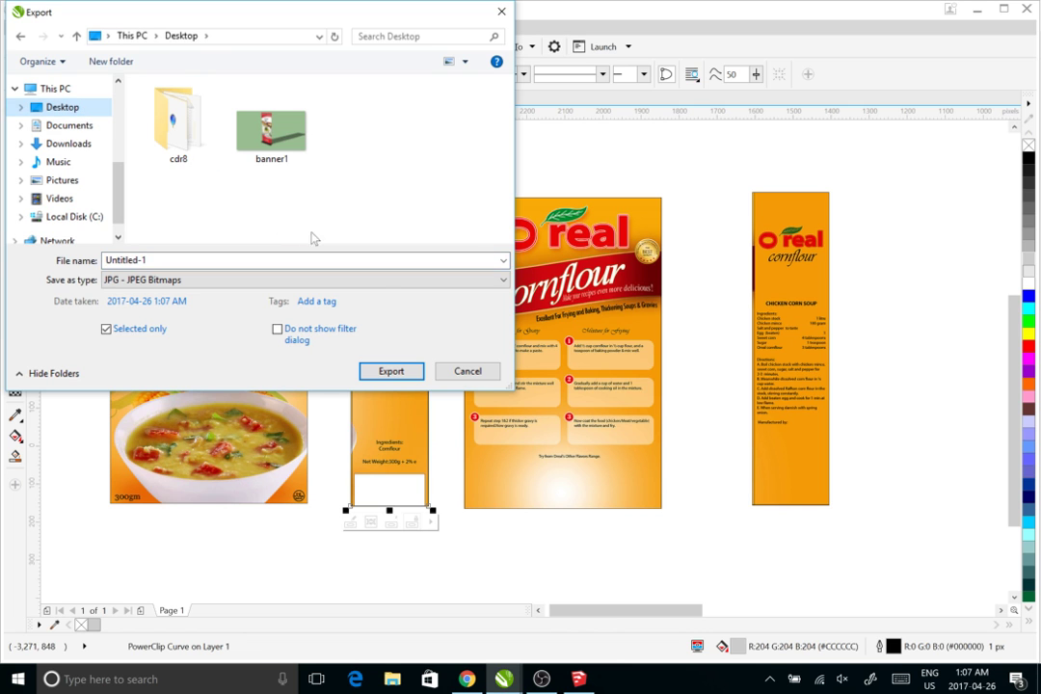
click(472, 372)
Export the selected nutrition facts panel for the web as a PNG file named side2
click(16, 27)
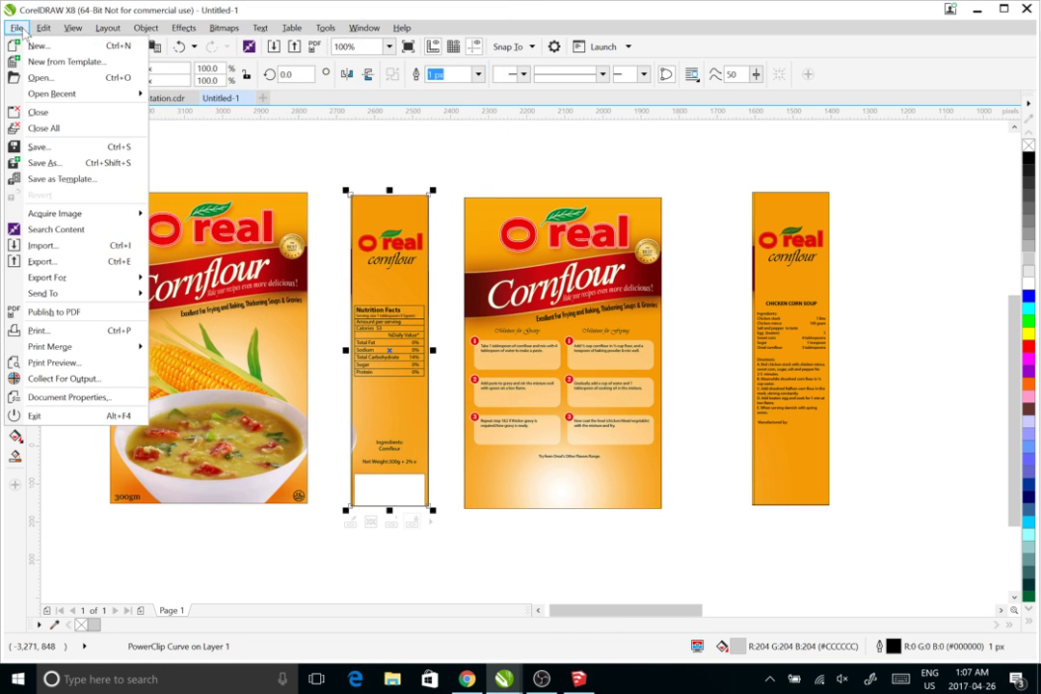
mouse_move(58, 277)
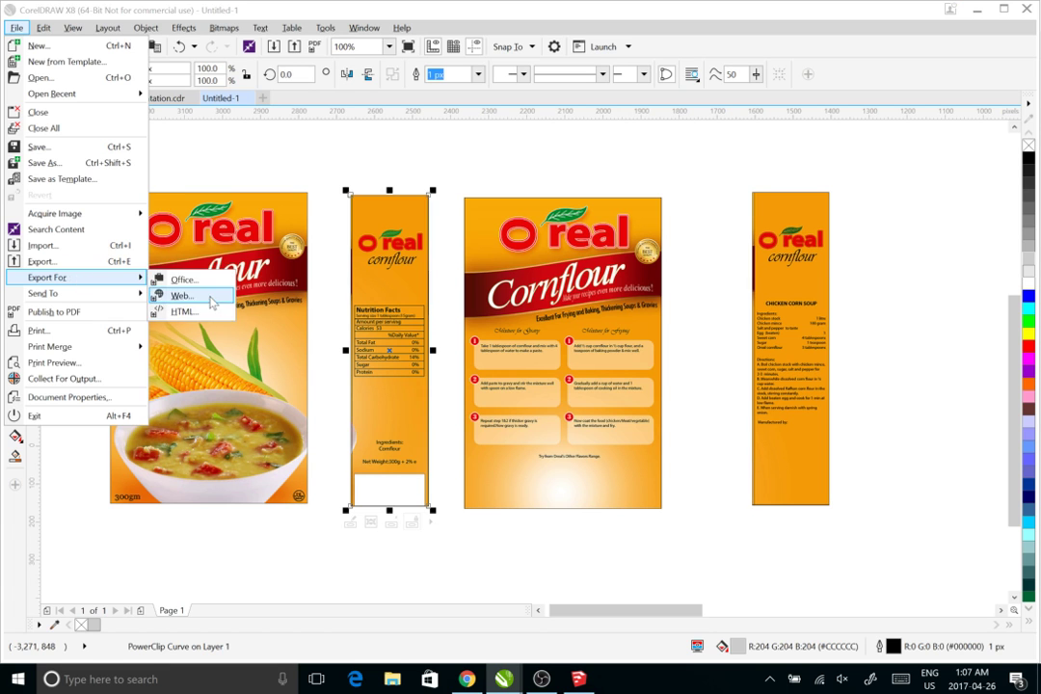
click(207, 296)
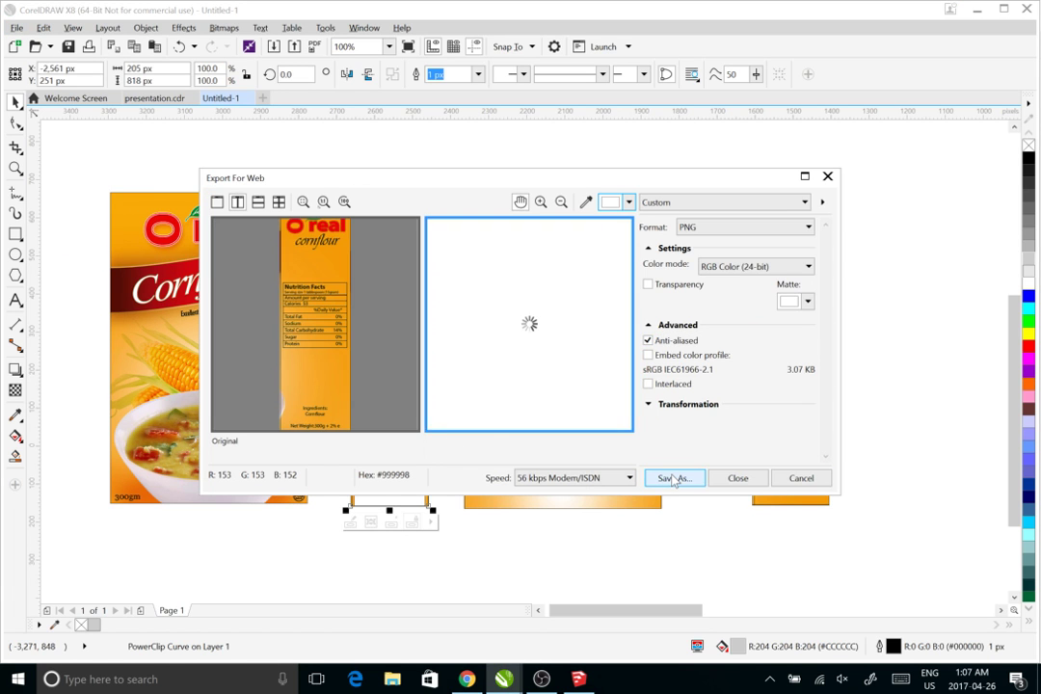
click(674, 477)
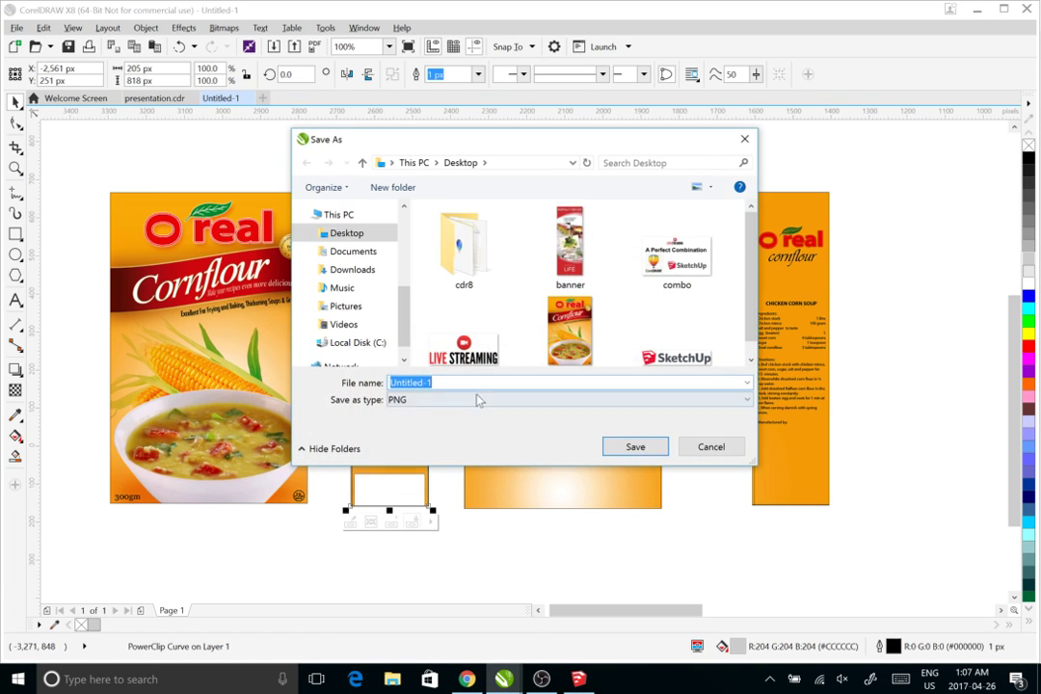
text(side2)
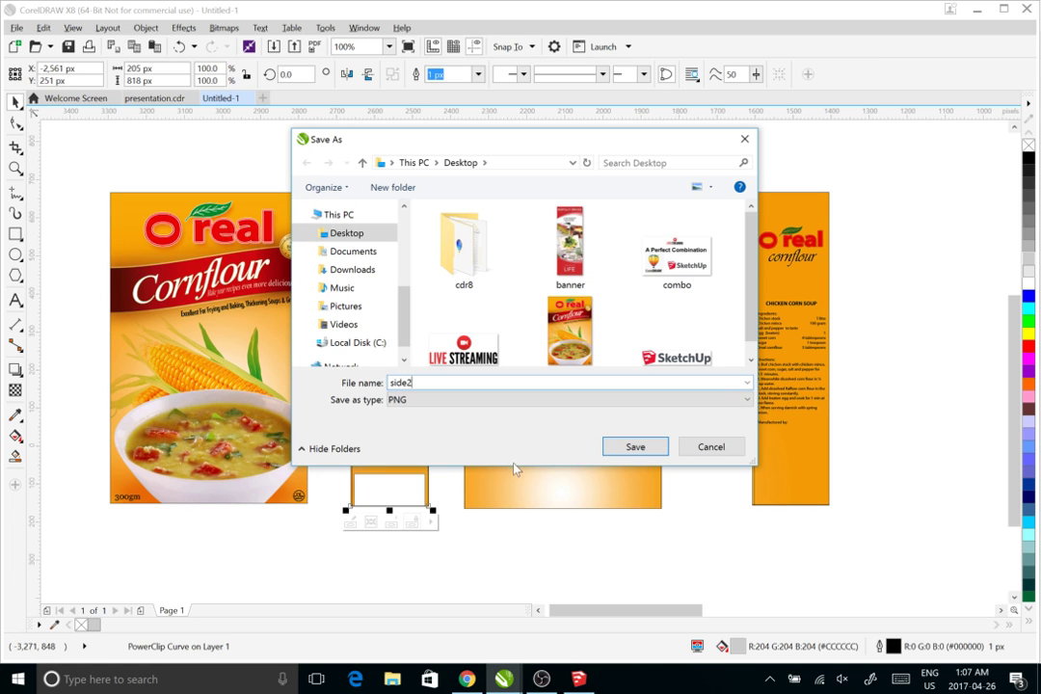
click(638, 447)
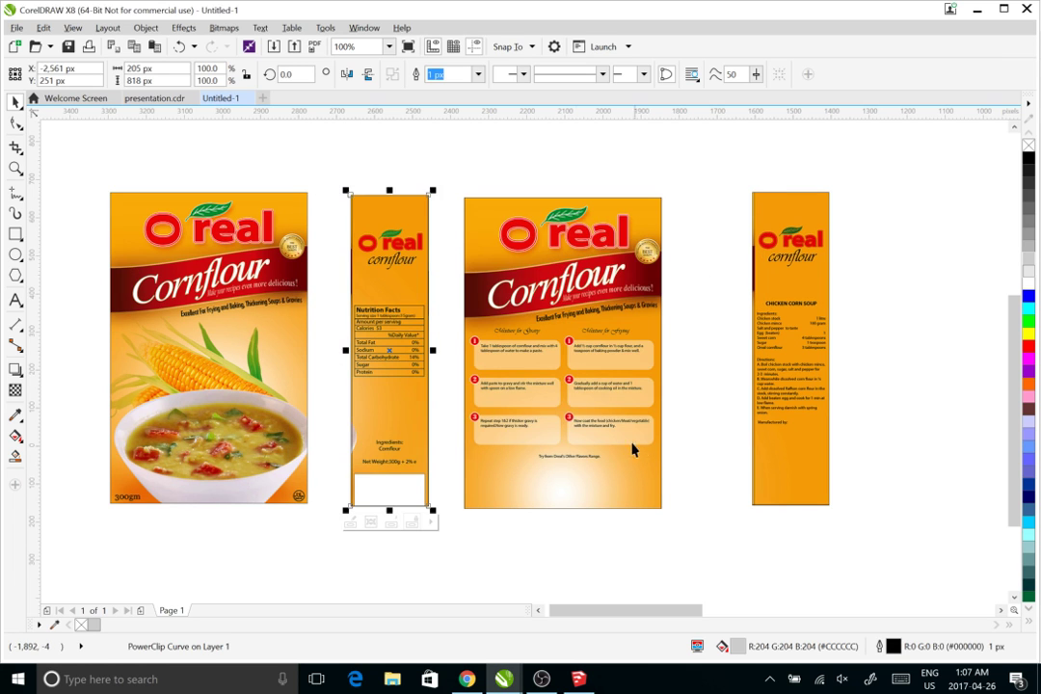
Export the back panel with the gravy and frying mixture instructions for the web as a PNG file named side3
click(538, 386)
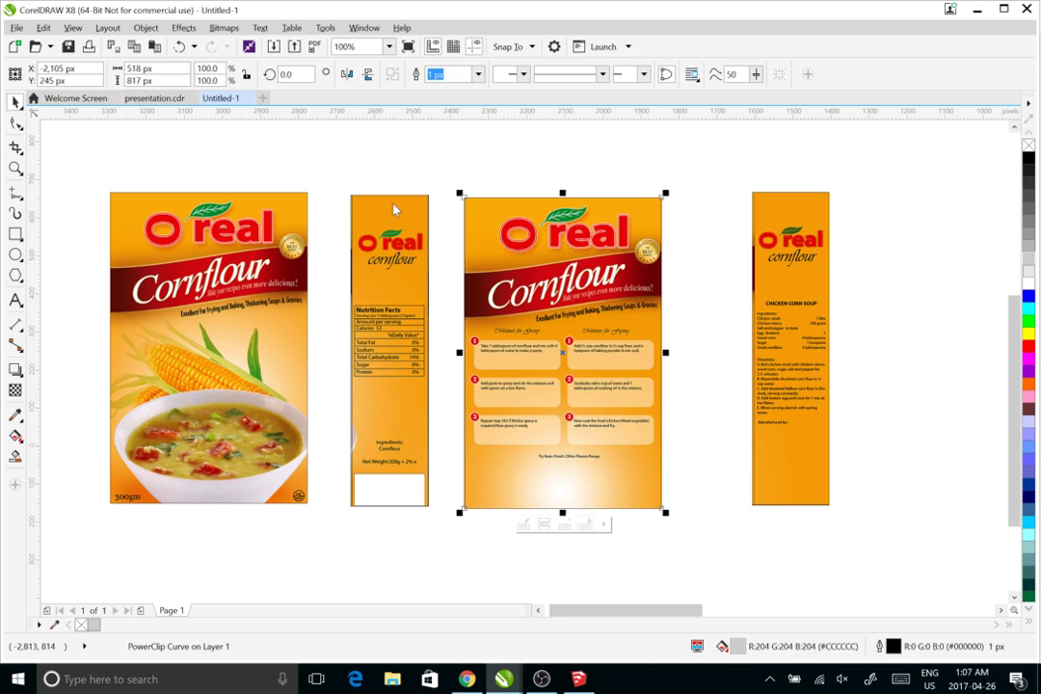
key(ctrl+e)
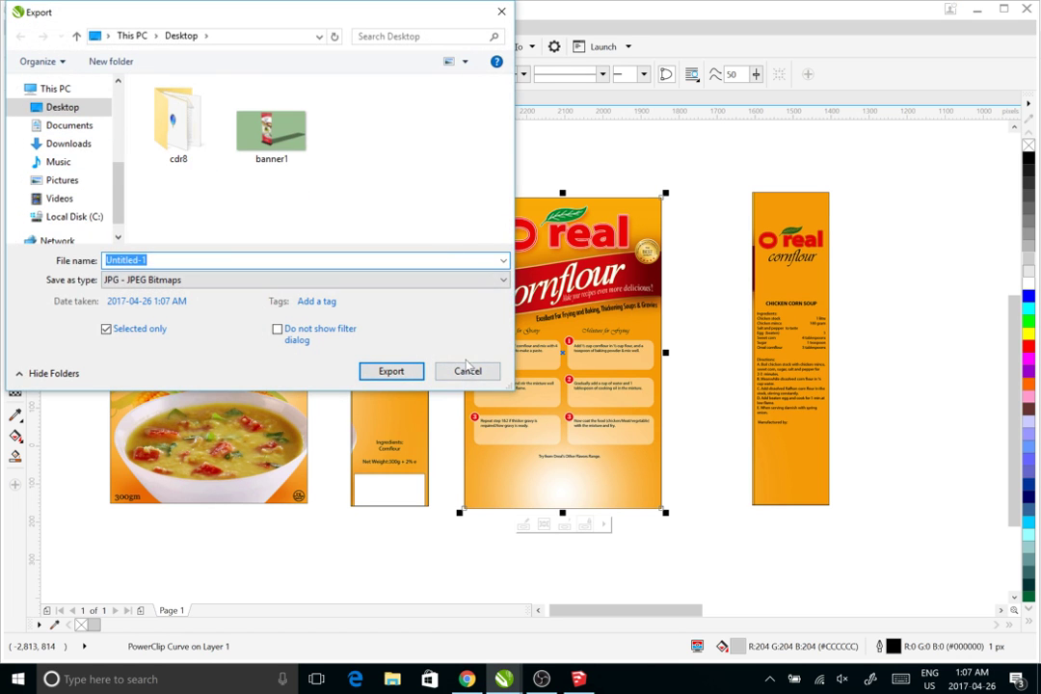
click(468, 368)
click(16, 27)
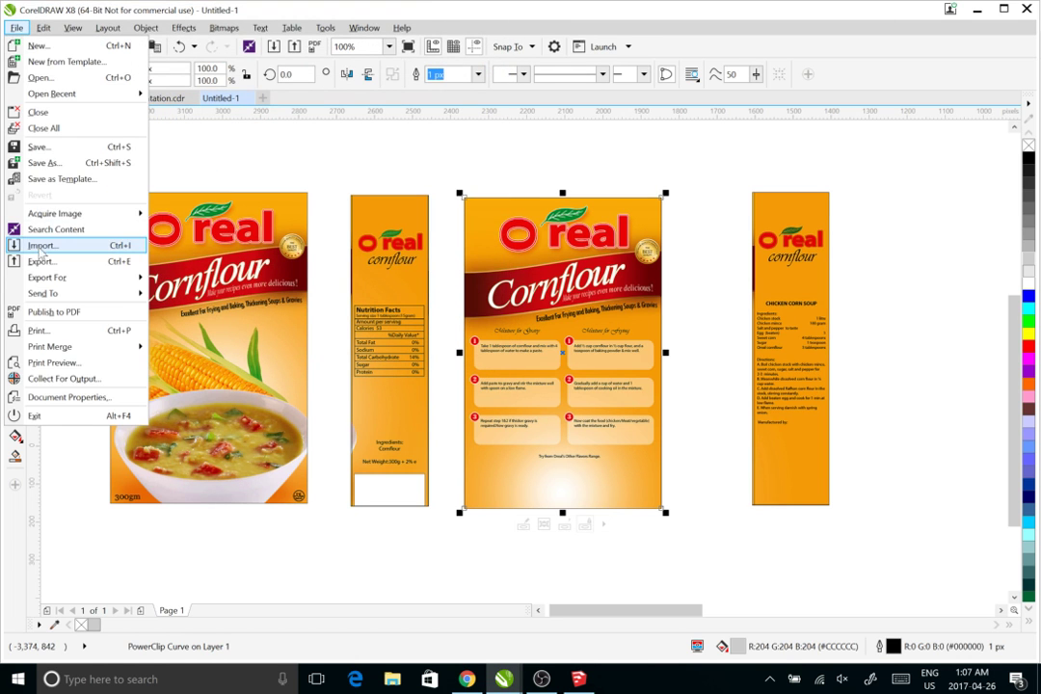
mouse_move(72, 277)
click(178, 296)
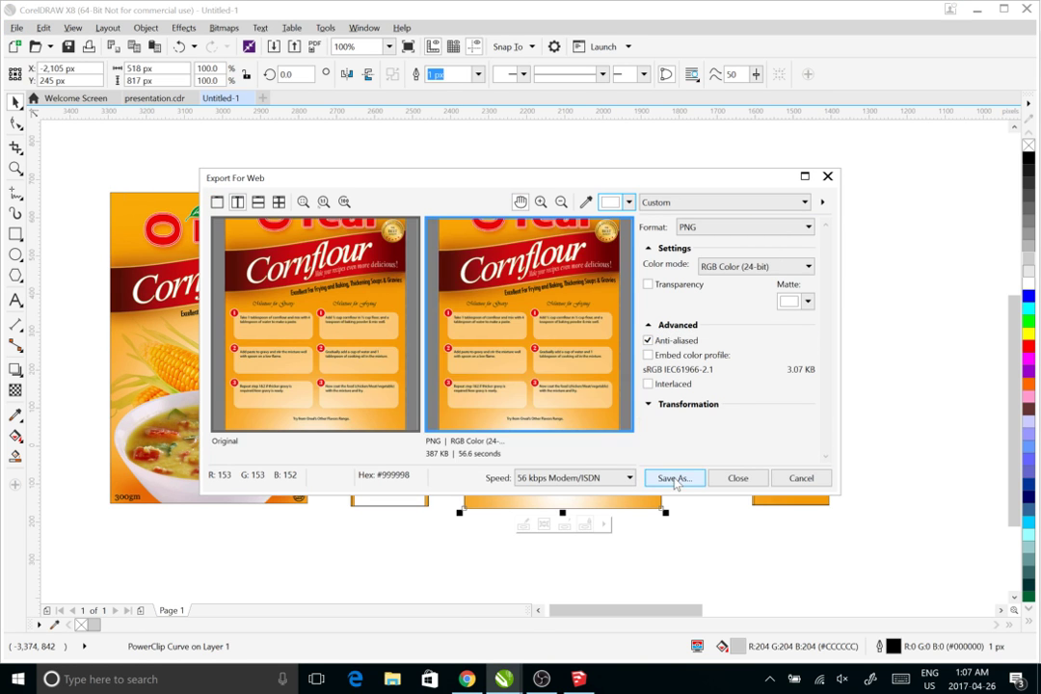
click(674, 478)
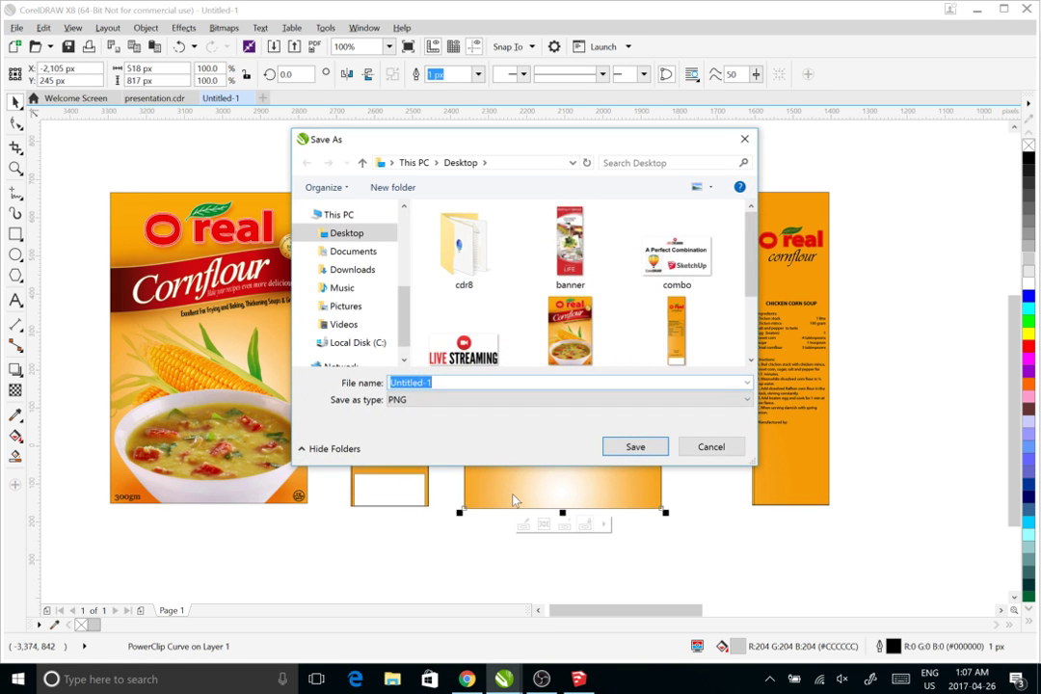
text(side3)
click(652, 446)
Export the Chicken Corn Soup recipe panel for the web as a PNG file named side4 and deselect the panel
click(803, 430)
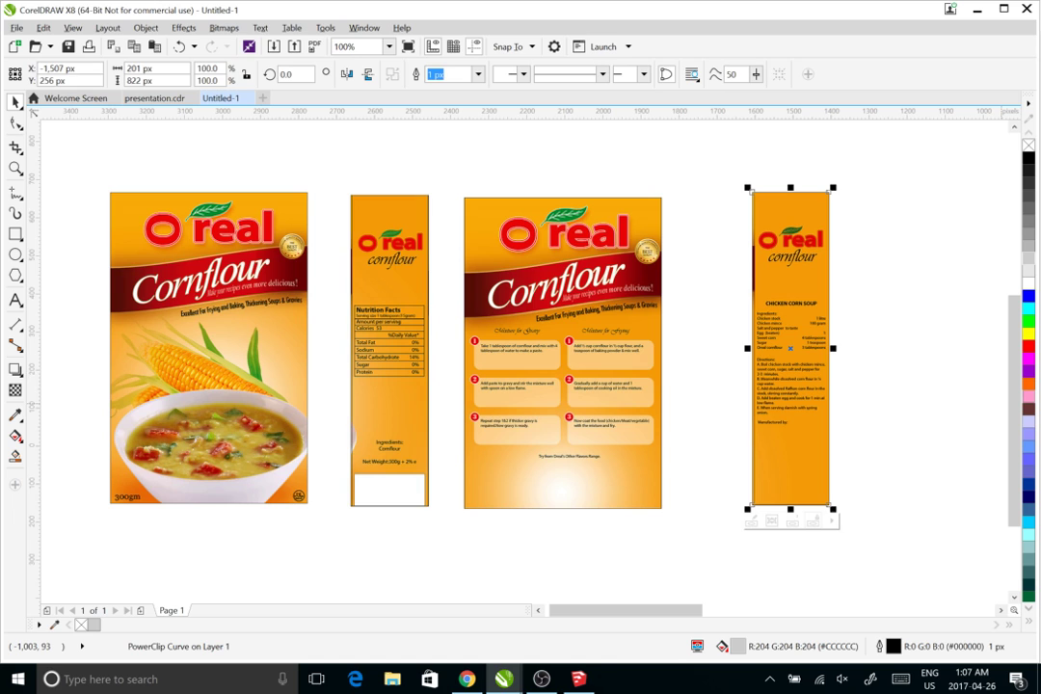
click(466, 678)
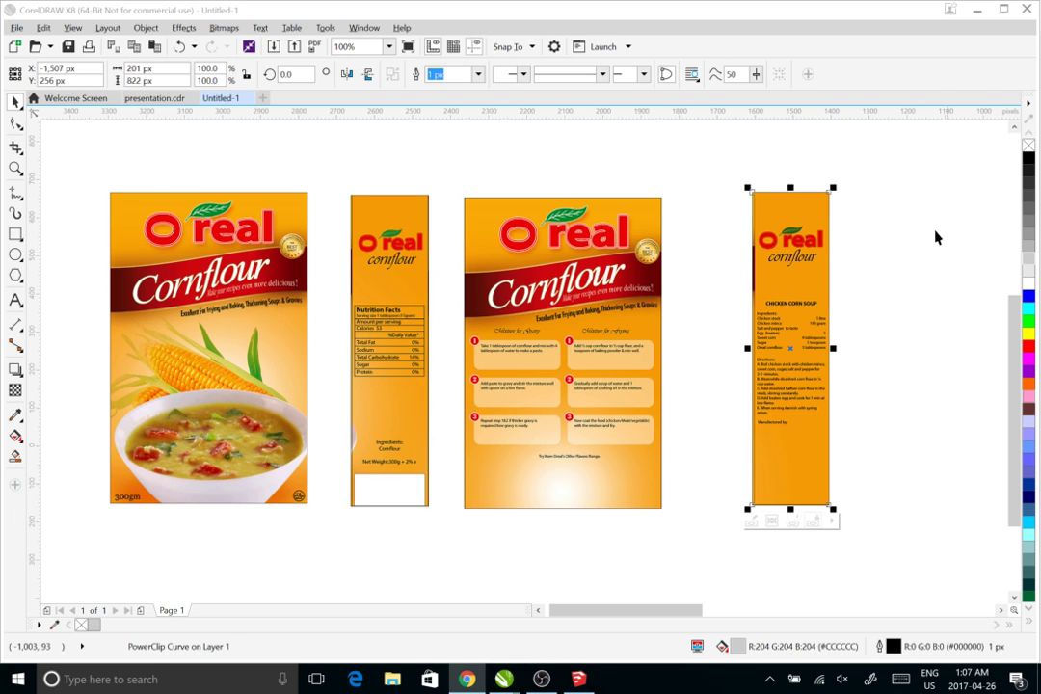
click(17, 28)
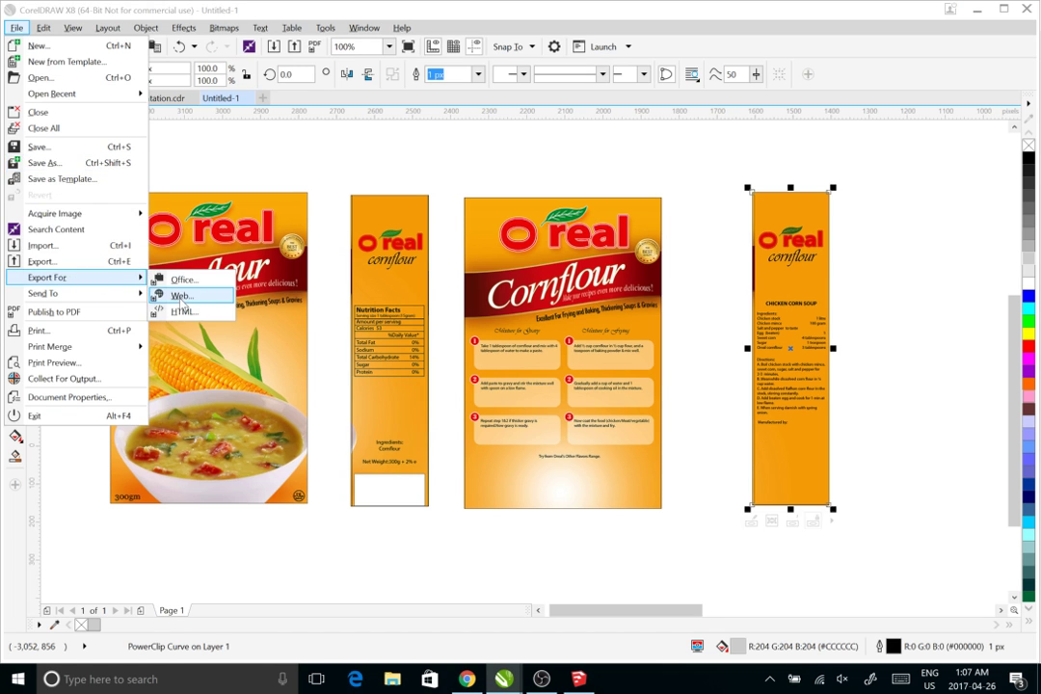
click(195, 303)
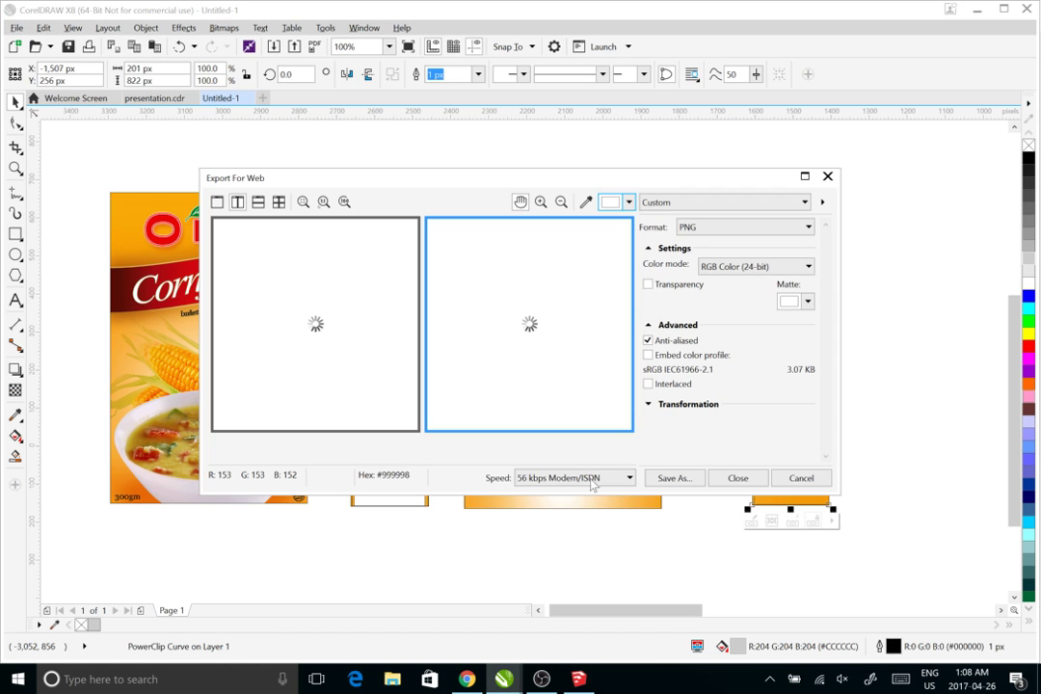
click(672, 478)
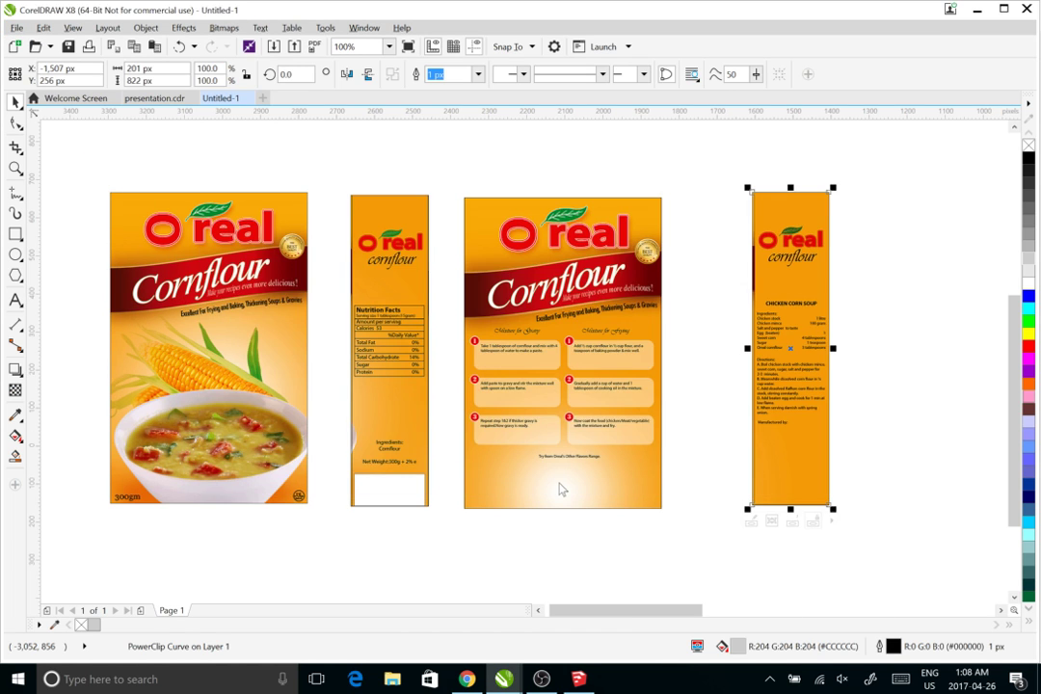
text(side)
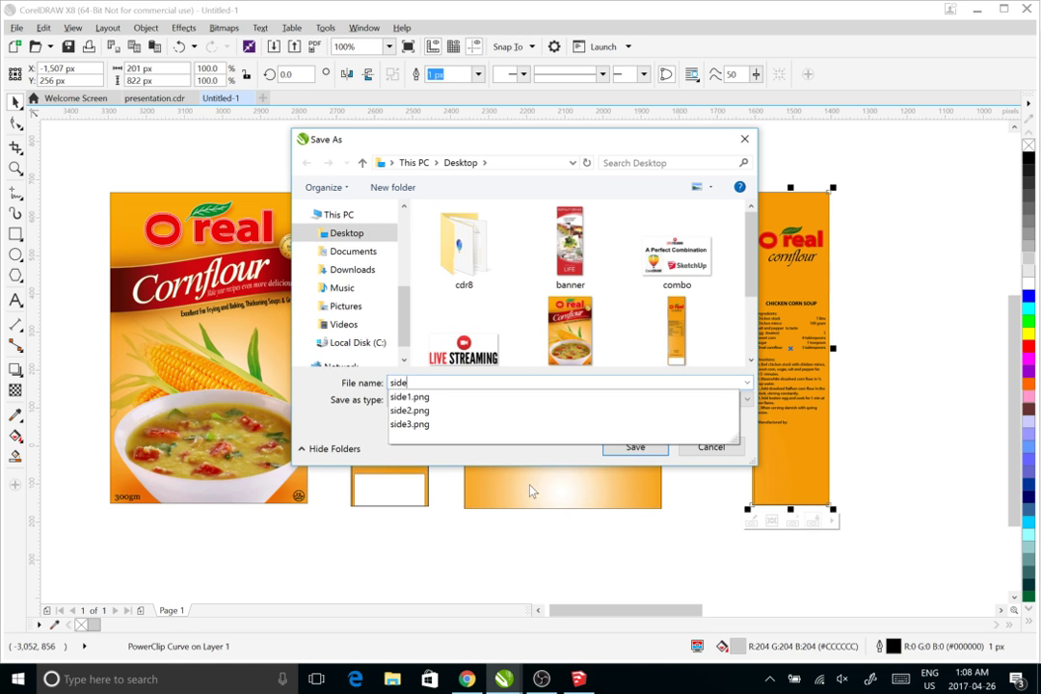
text(4)
click(640, 451)
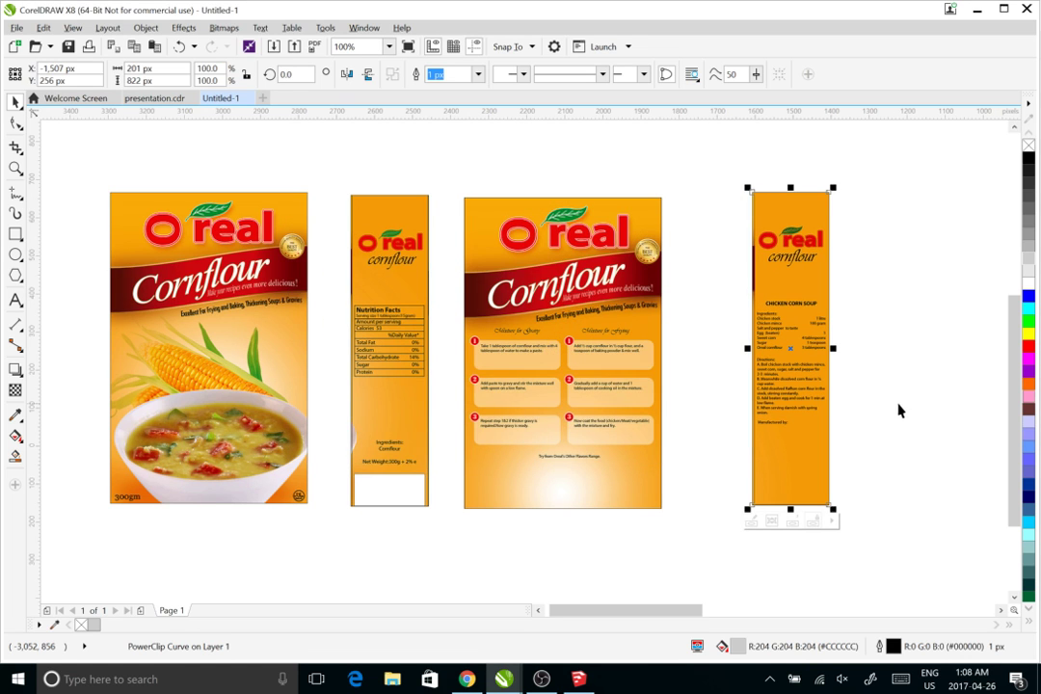
click(892, 410)
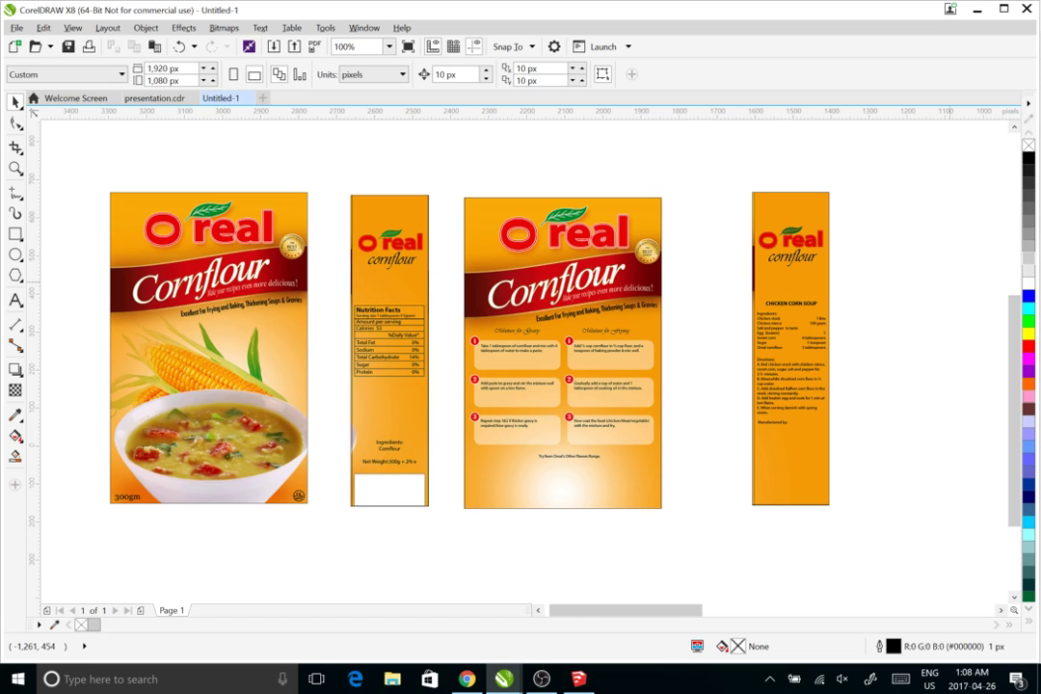
Switch to SketchUp and examine the faces of the plain white box model from several sides
click(467, 679)
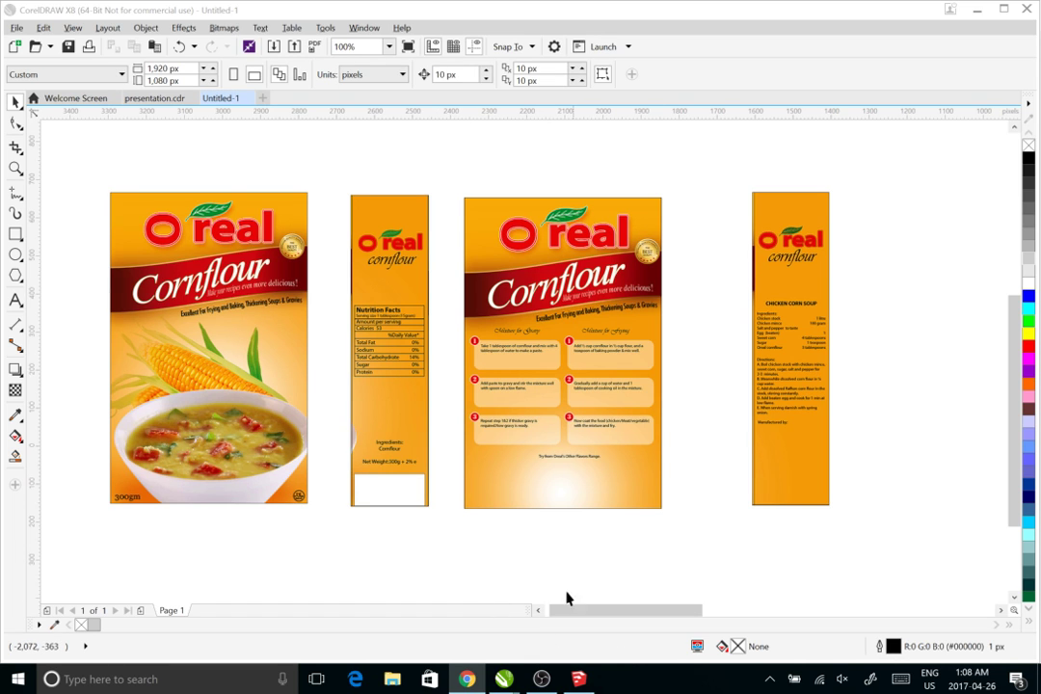
click(578, 678)
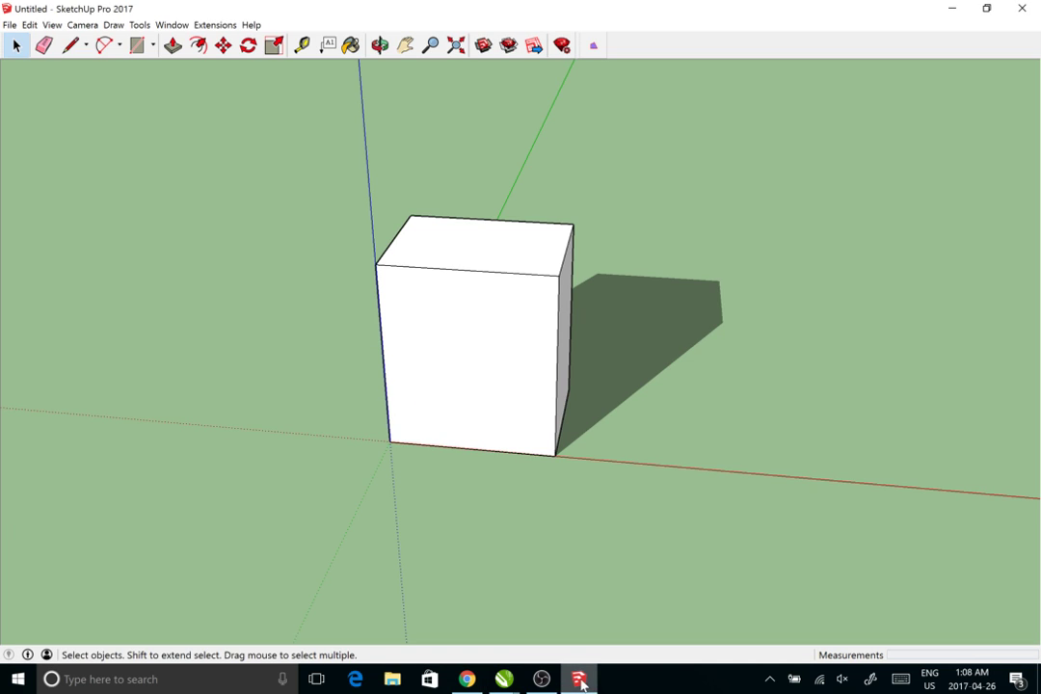
key(o)
drag(410, 546, 352, 562)
key(space)
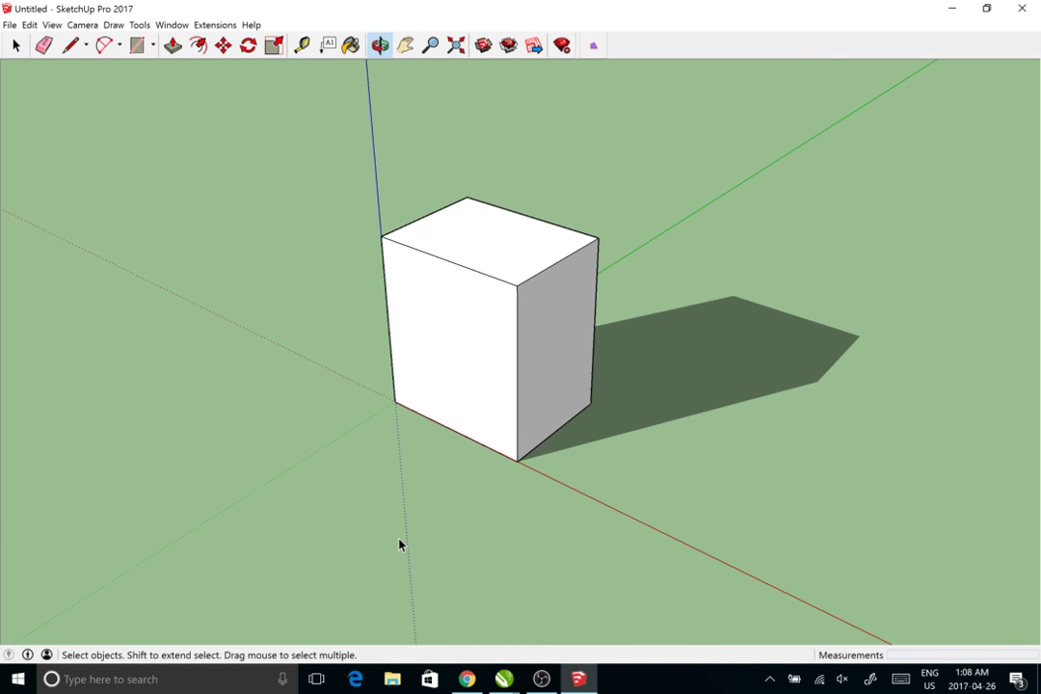
click(169, 48)
drag(242, 232, 366, 275)
drag(555, 335, 65, 351)
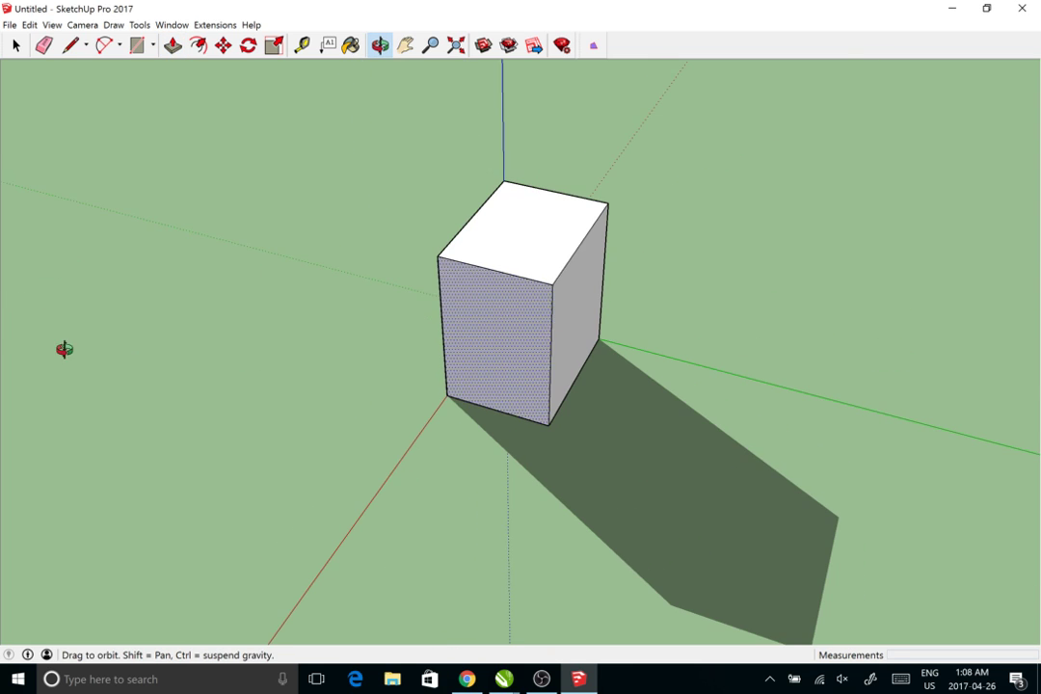
View the box model's front, switch to CorelDRAW and compare its proportions with the front Cornflour panel
drag(578, 355, 527, 341)
drag(333, 409, 622, 425)
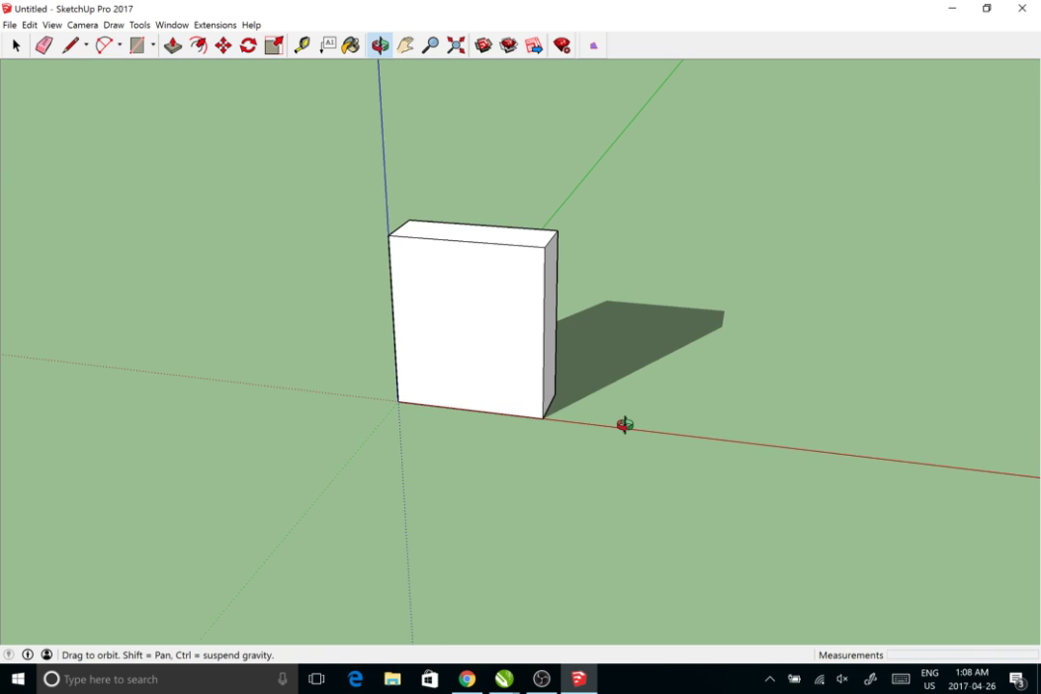
click(503, 679)
click(551, 639)
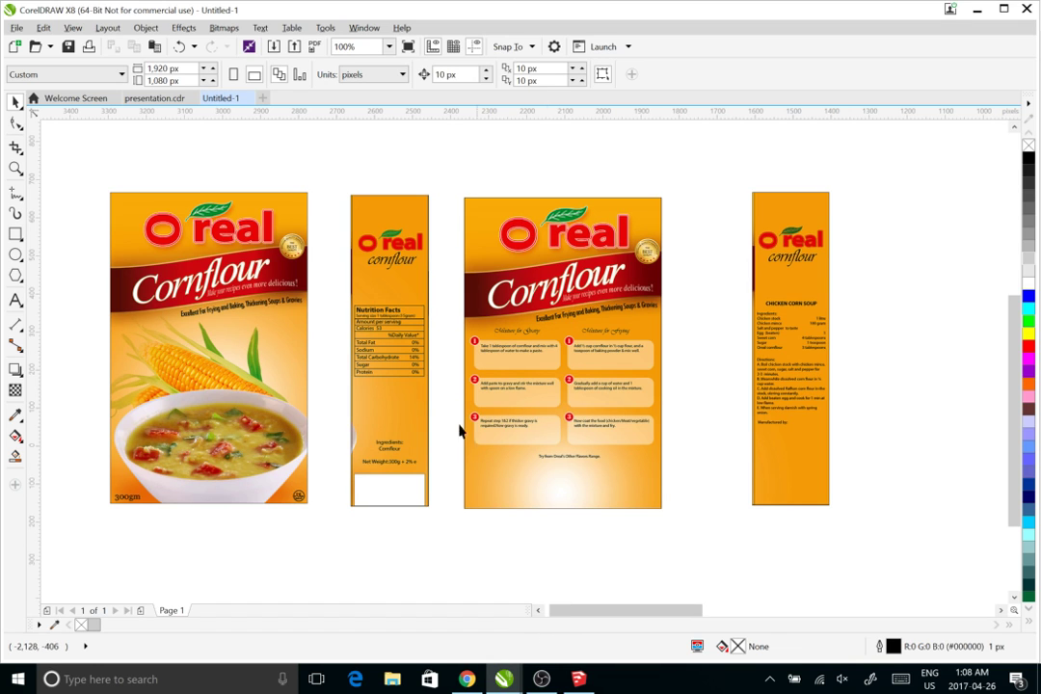
click(112, 265)
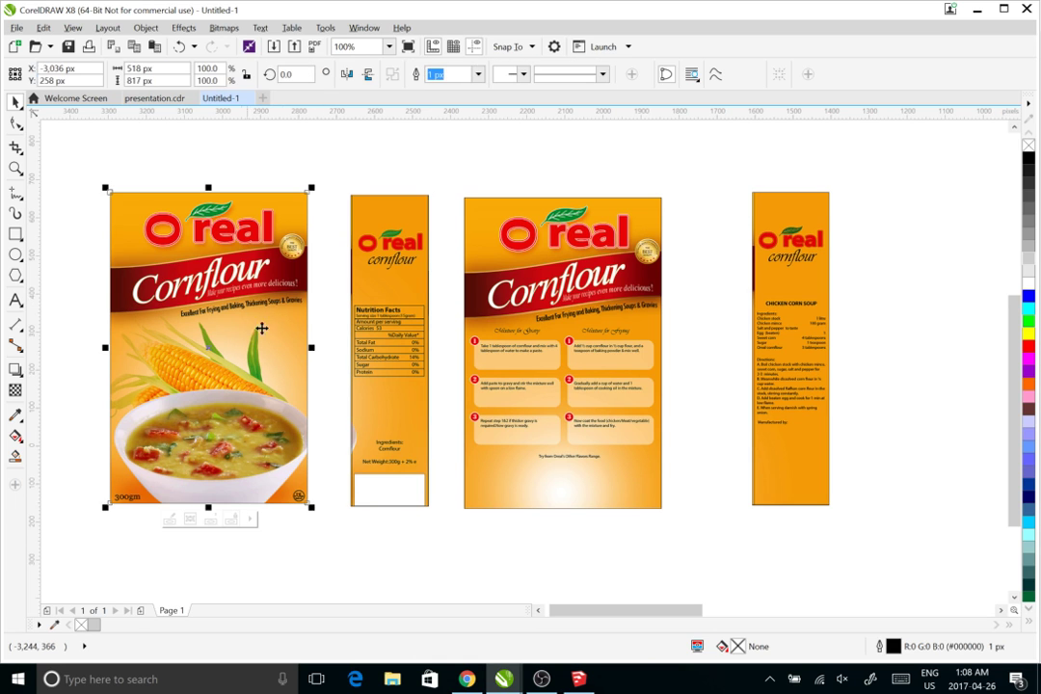
click(328, 316)
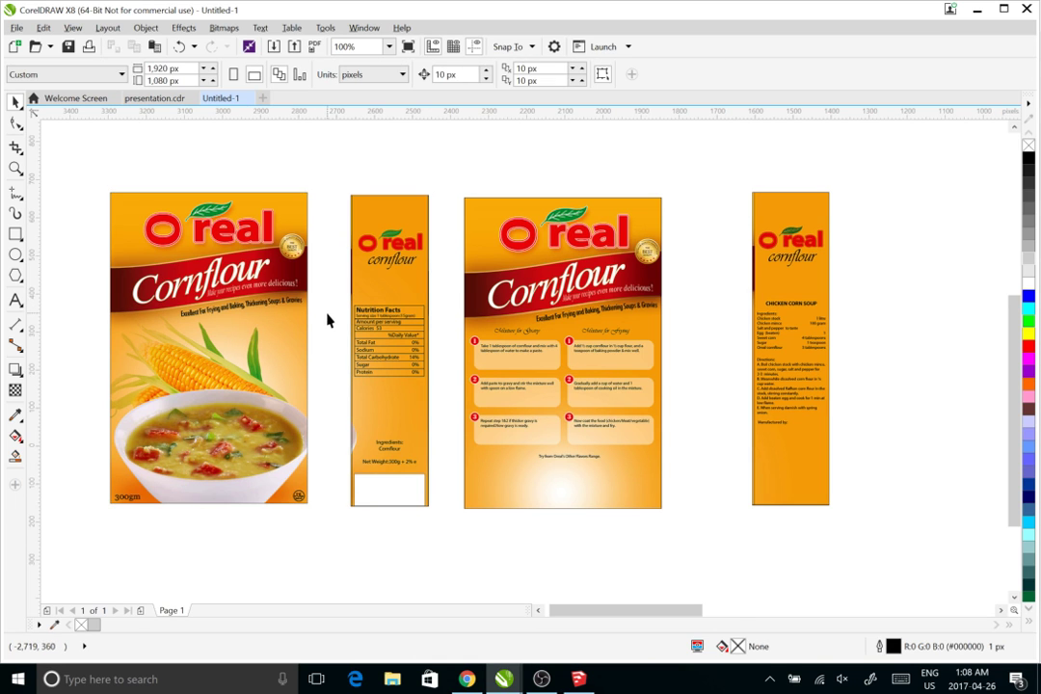
Switch back to SketchUp and raise the box's top face by 3 1/8" with Push/Pull
click(578, 679)
click(578, 679)
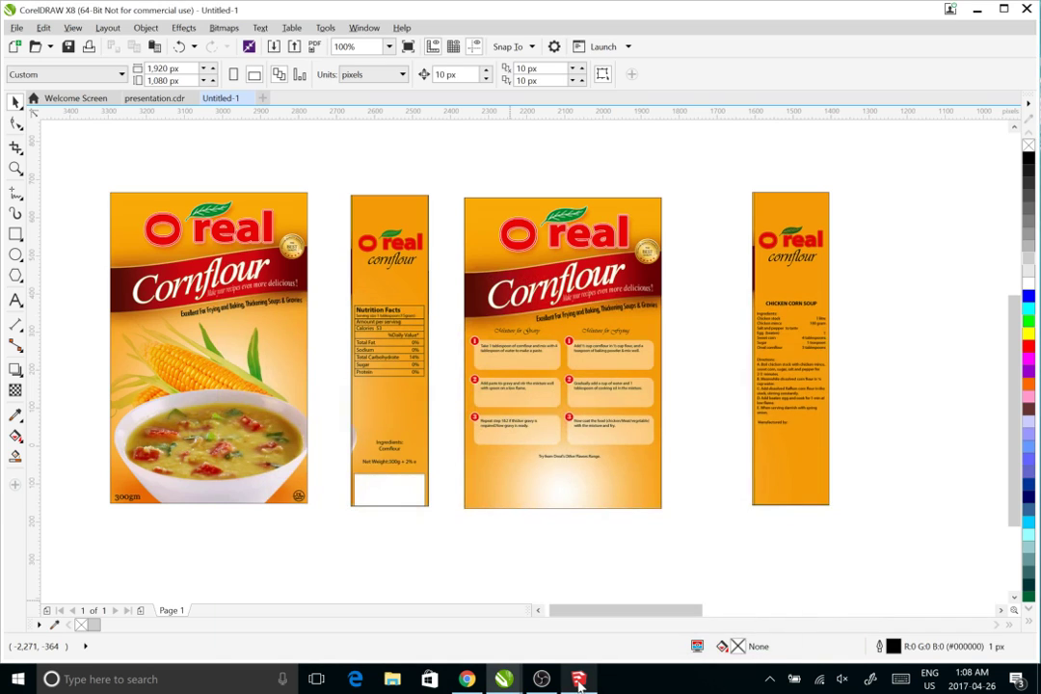
click(578, 680)
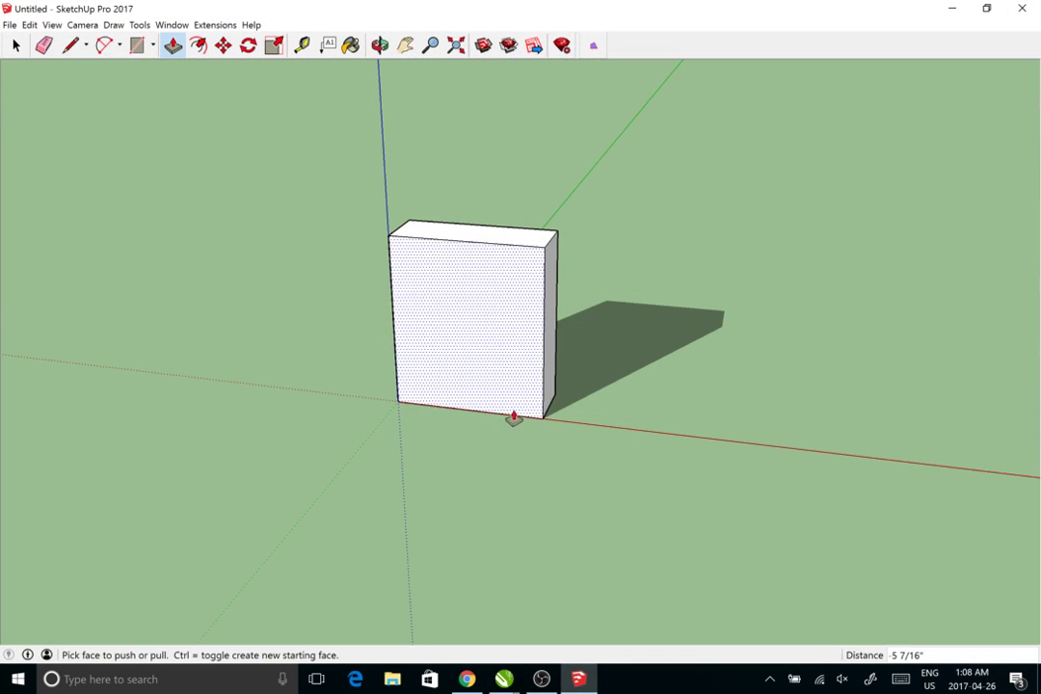
drag(479, 253, 481, 213)
drag(439, 414, 528, 387)
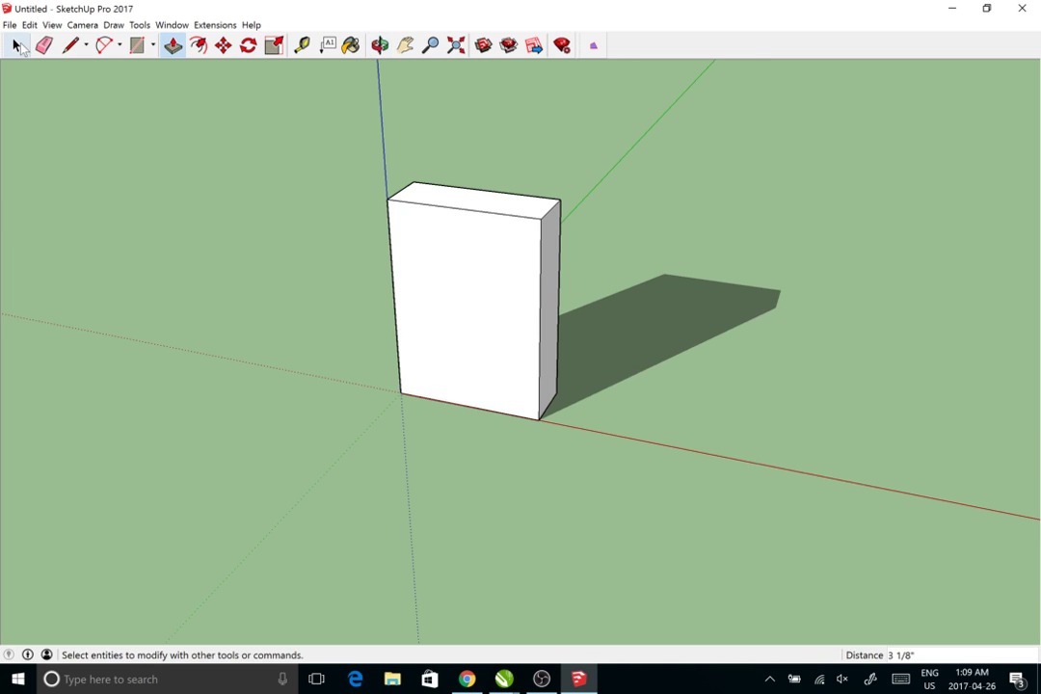
Import side1 as an image and fit it across the front face from the origin corner to the opposite vertical edge's upper corner
click(17, 45)
drag(227, 304, 257, 262)
scroll(477, 300, up, 1)
scroll(477, 305, up, 1)
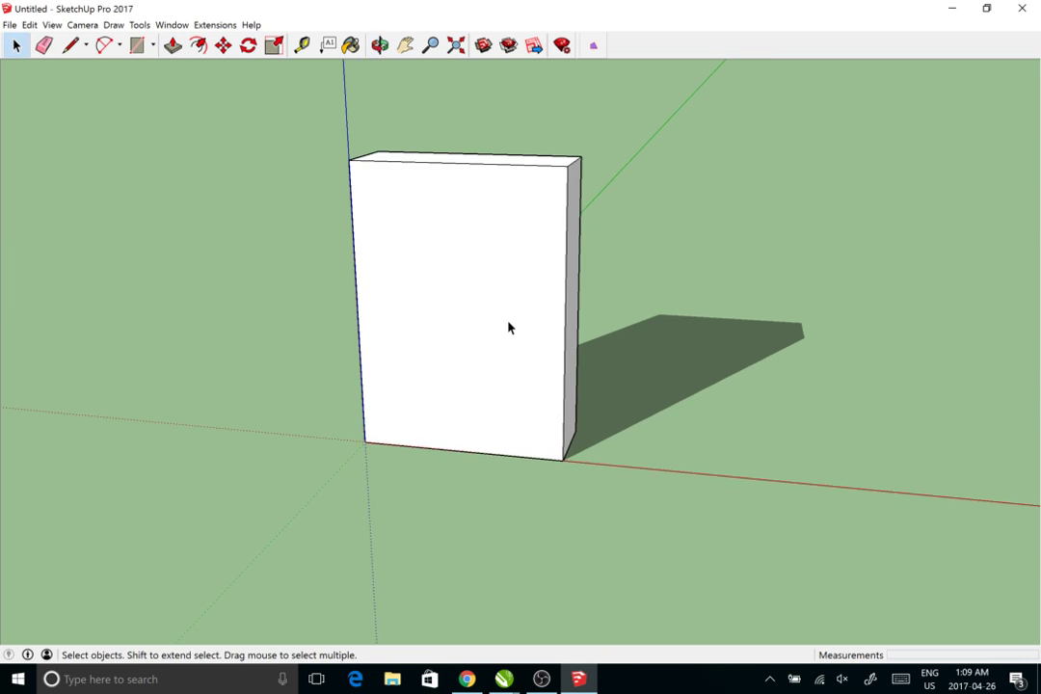
drag(509, 328, 491, 380)
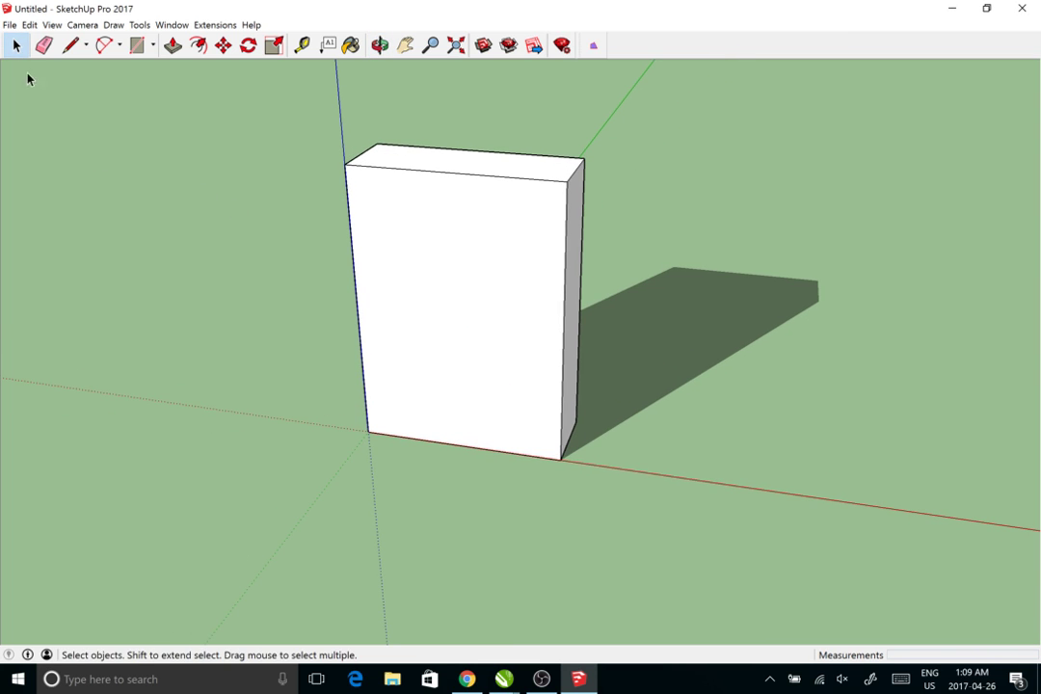
click(8, 24)
click(58, 206)
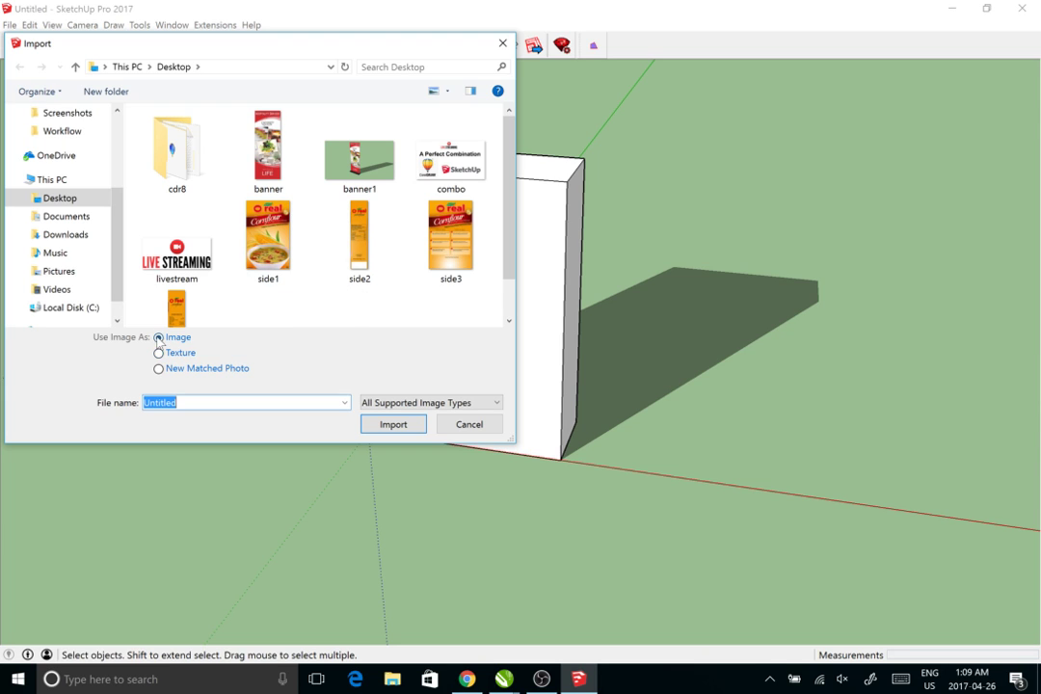
click(262, 266)
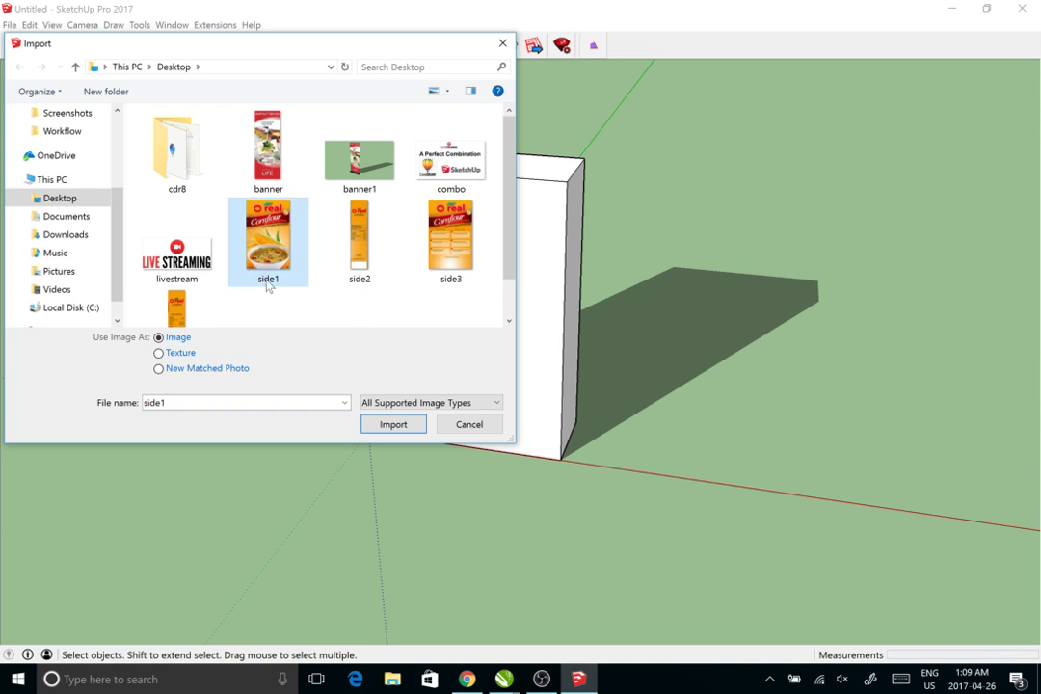
click(397, 426)
click(369, 433)
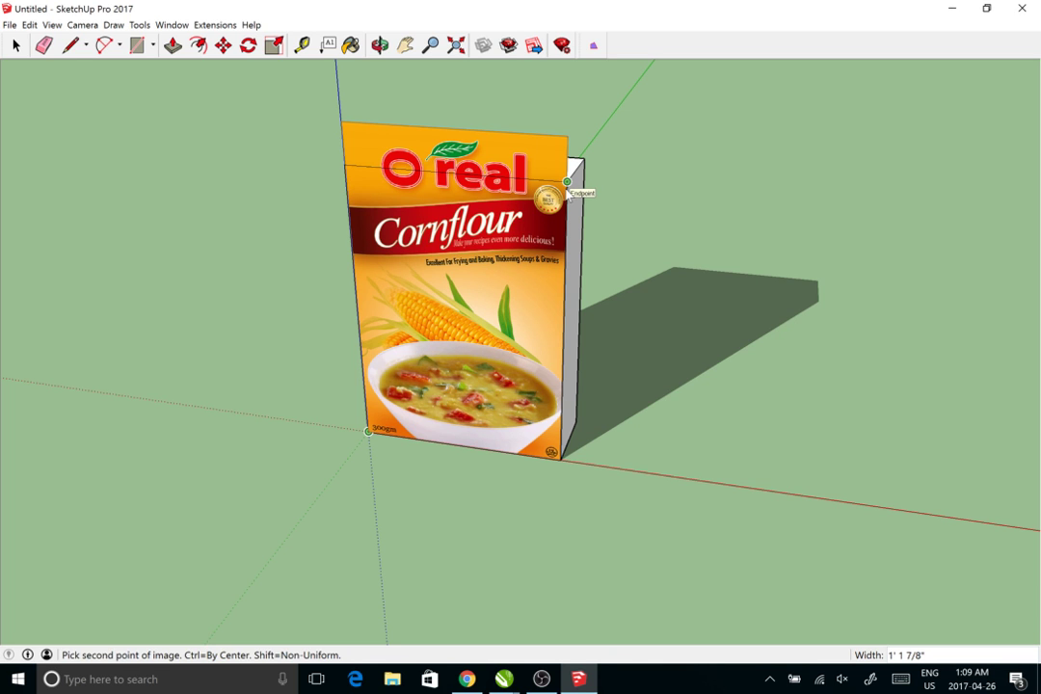
click(569, 181)
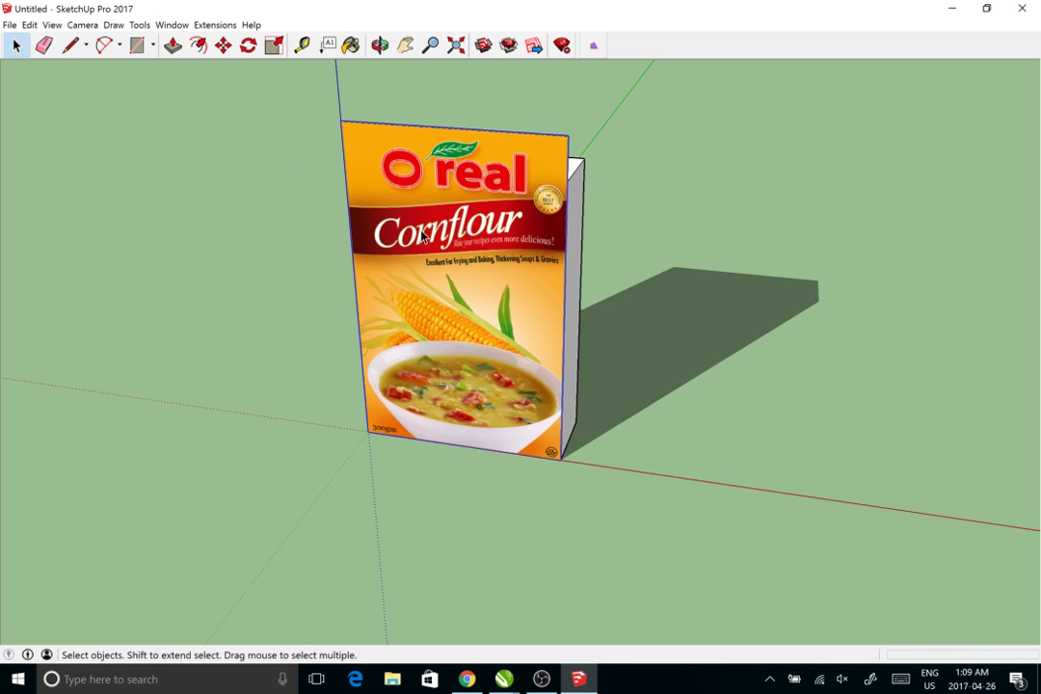
Push/Pull the box's top face up by about 2 11/16" to meet the upper edge of the front artwork
key(o)
drag(598, 300, 108, 366)
key(space)
click(173, 45)
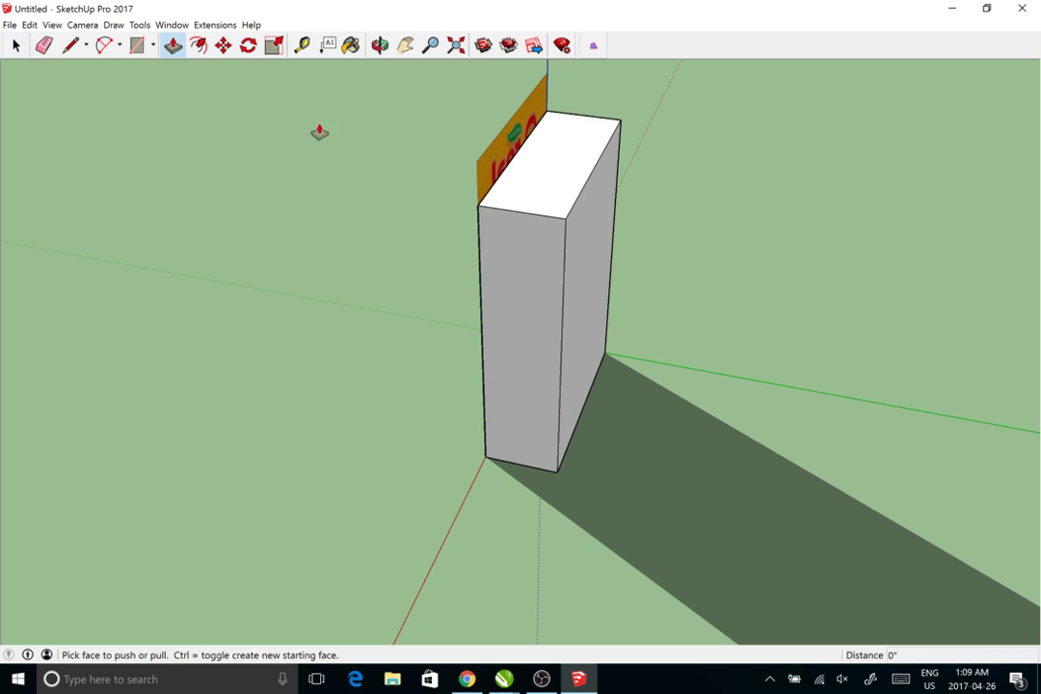
click(522, 207)
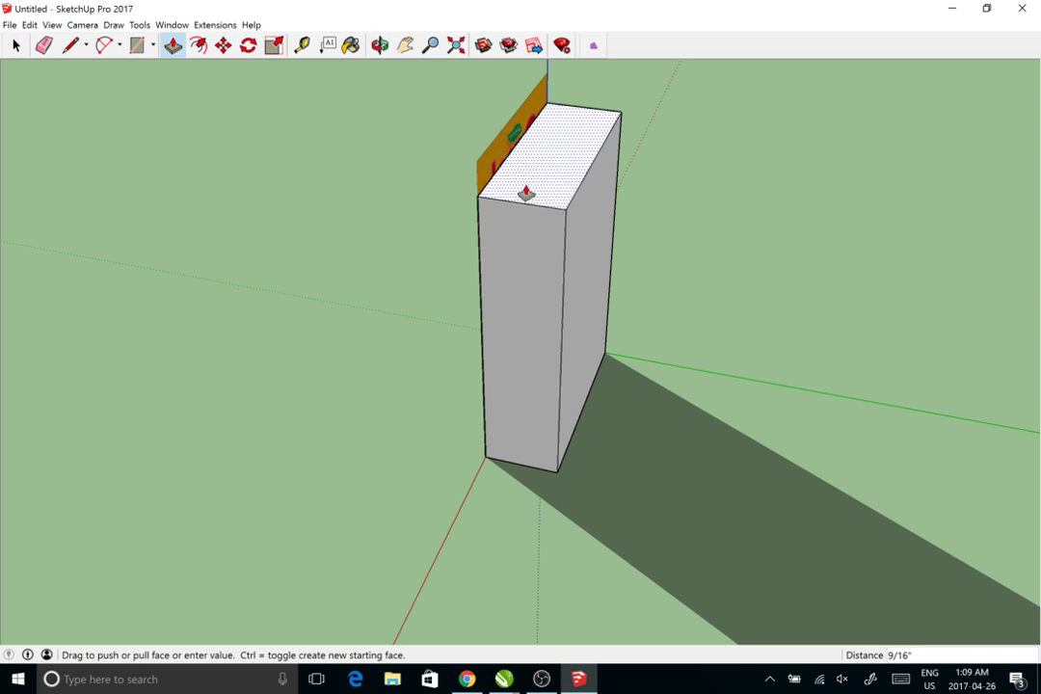
click(477, 162)
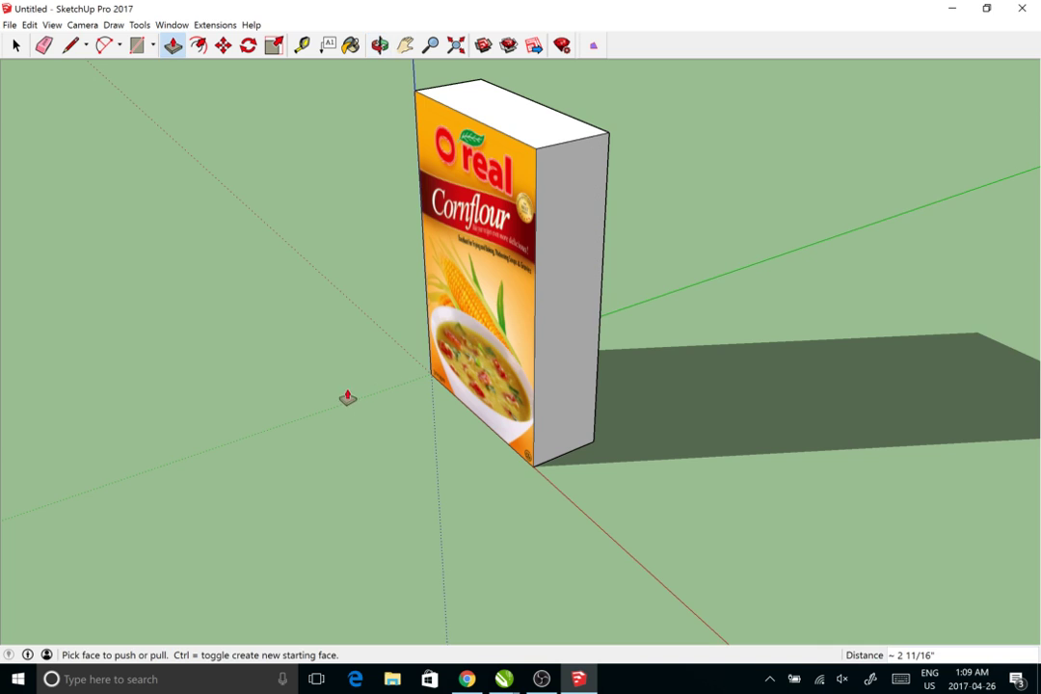
Examine the fit of the front artwork on the box from several angles
drag(346, 400, 611, 379)
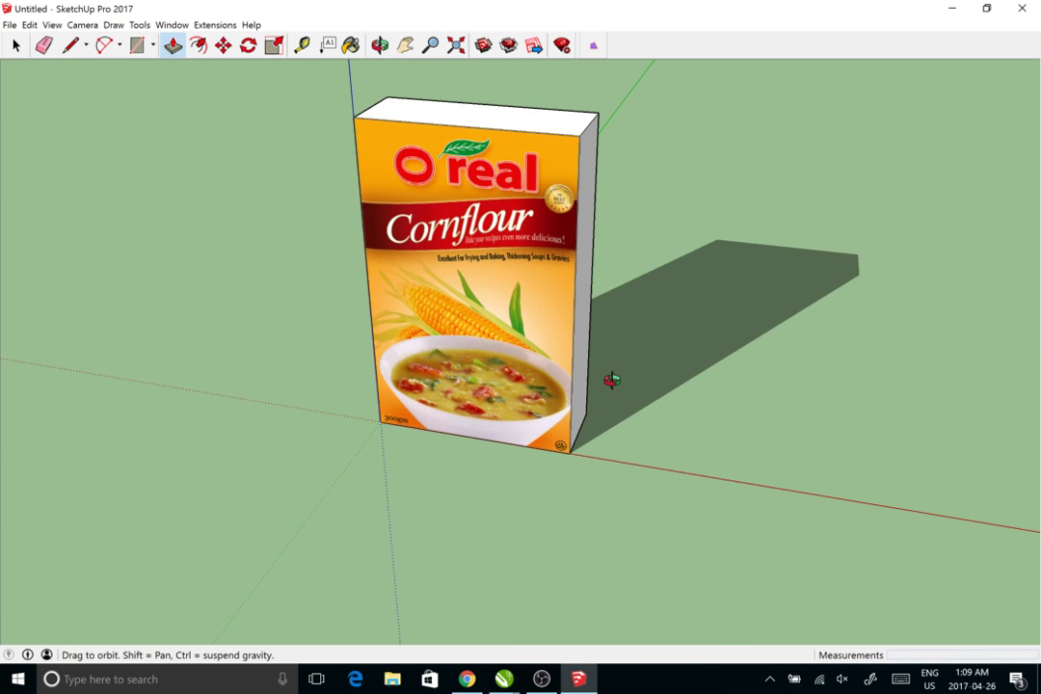
click(15, 46)
key(o)
drag(400, 309, 504, 339)
key(space)
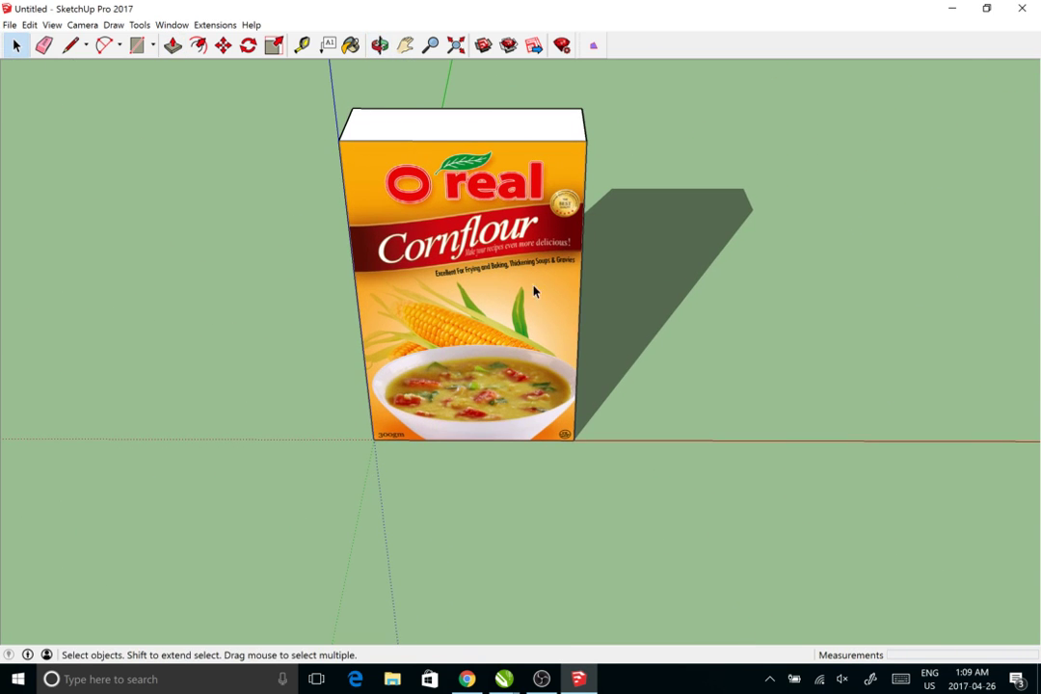
key(o)
drag(156, 430, 173, 373)
drag(532, 364, 651, 332)
click(456, 46)
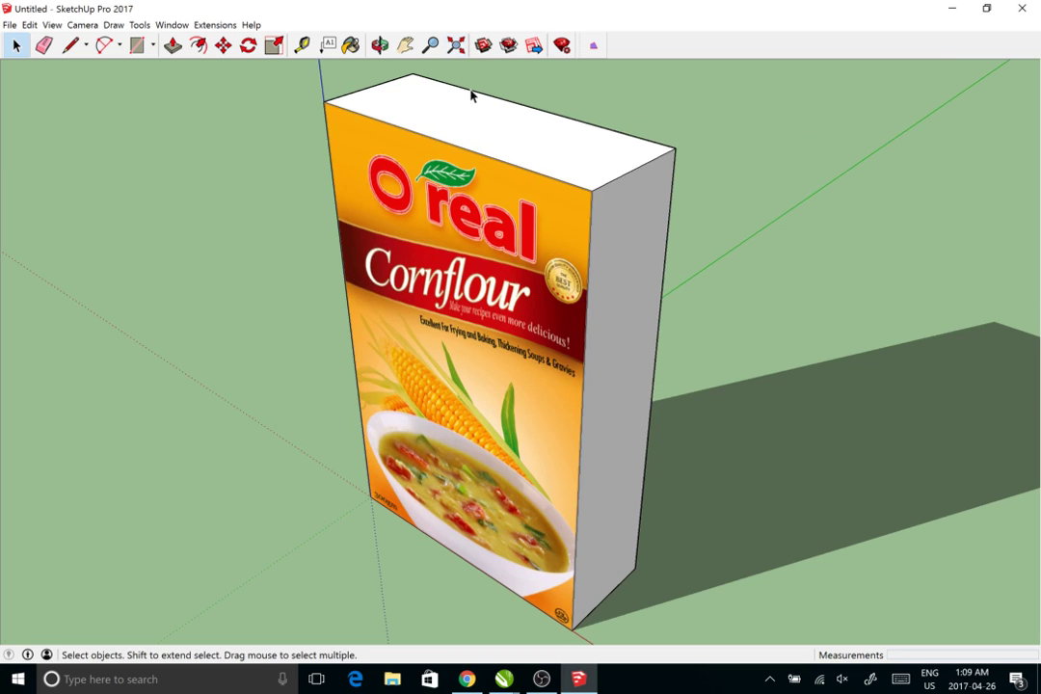
Import side2 as an image and fit it to the full height of the narrow side face beside the front artwork
scroll(726, 421, down, 2)
drag(728, 420, 653, 408)
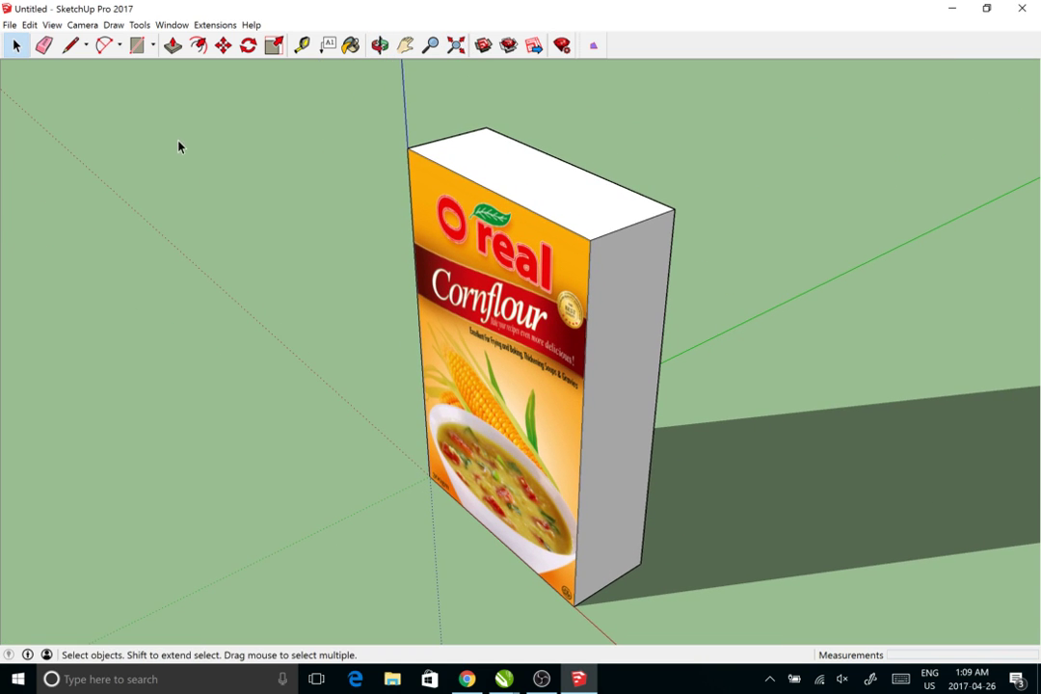
click(10, 26)
click(35, 206)
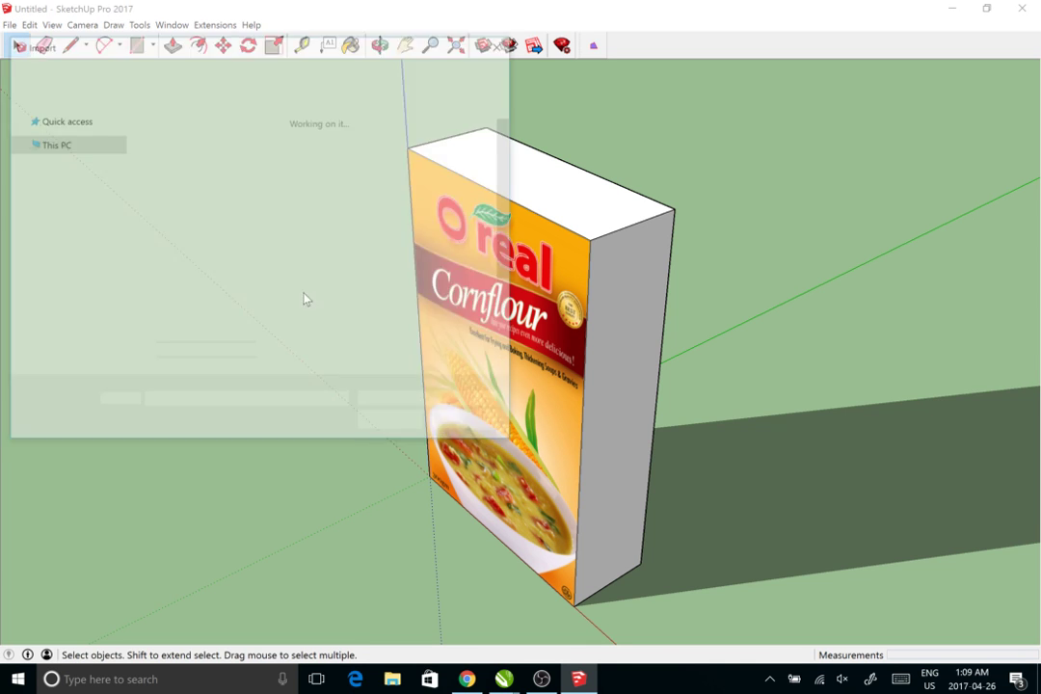
click(356, 276)
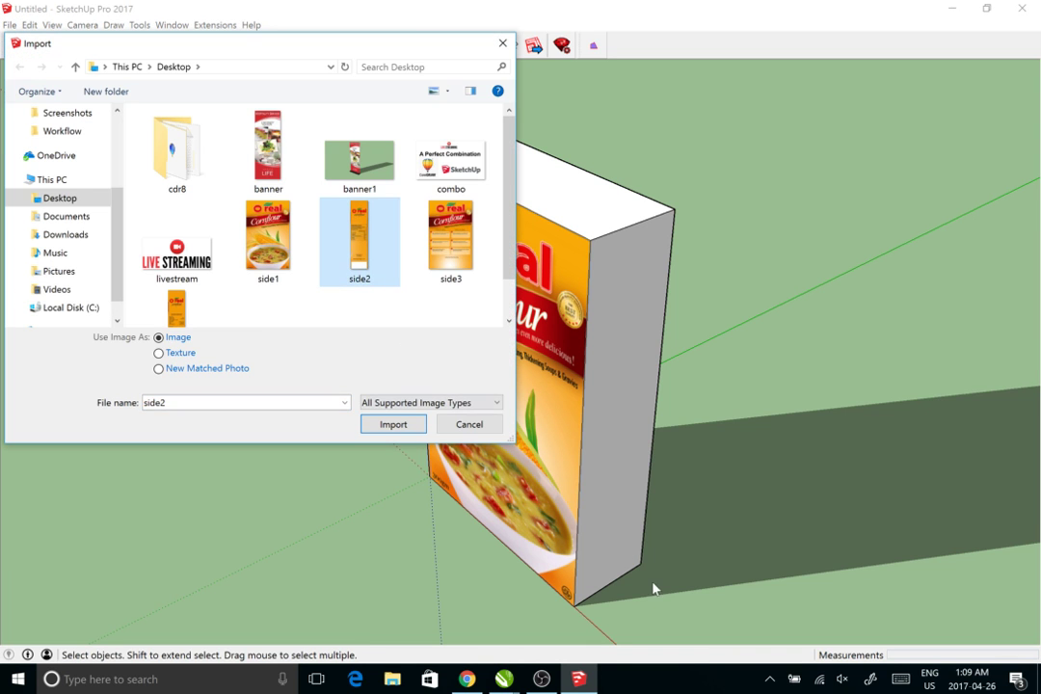
click(393, 424)
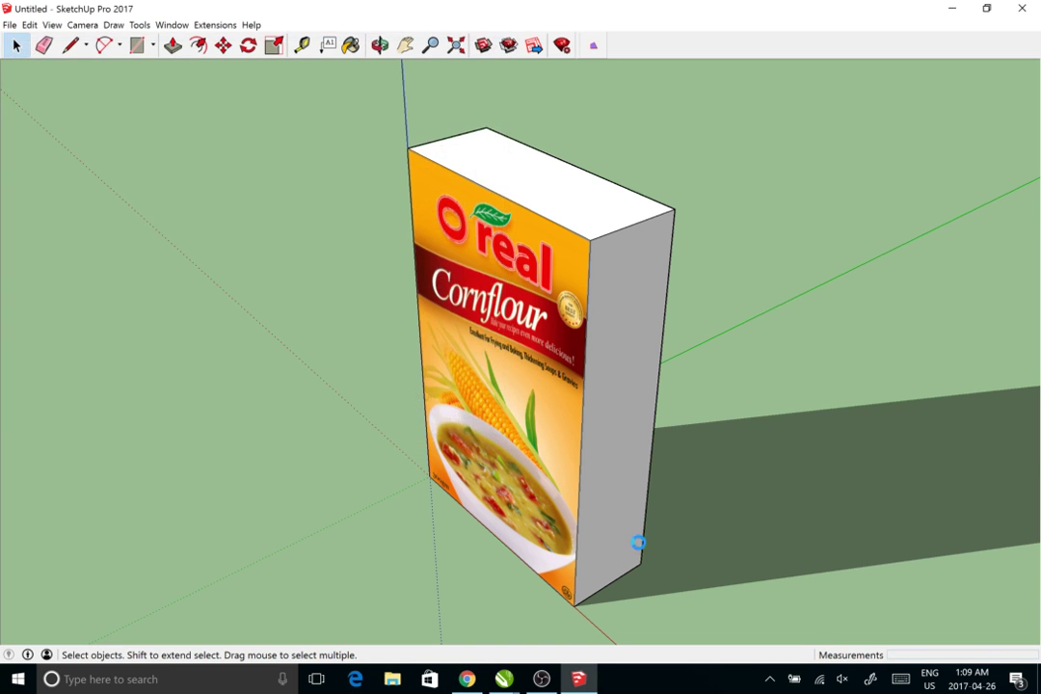
drag(639, 542, 537, 541)
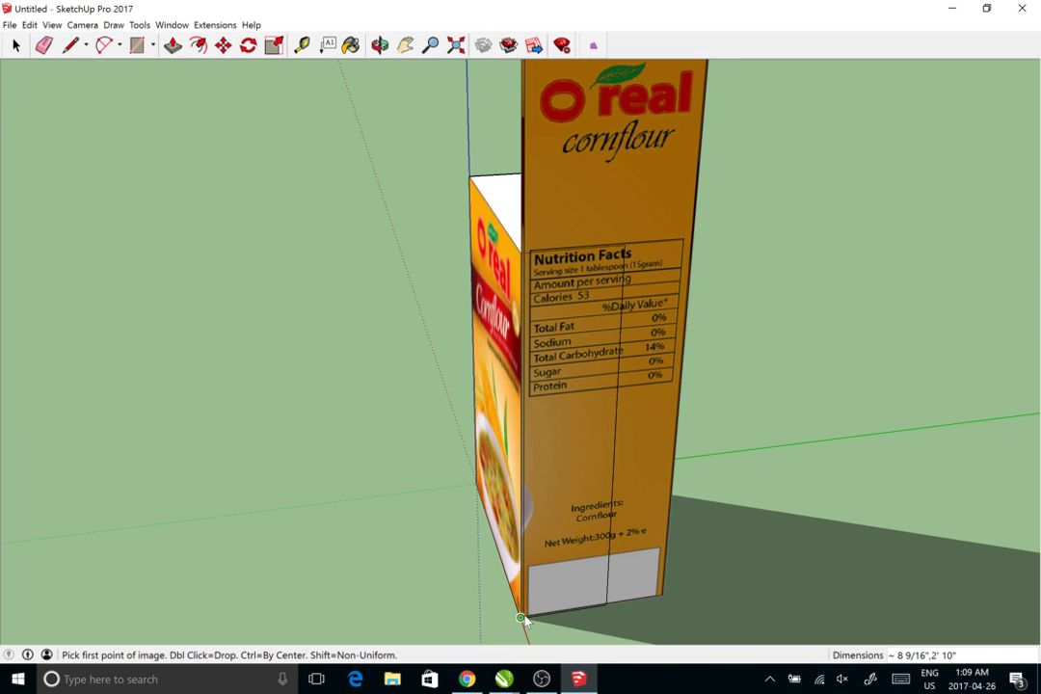
click(521, 617)
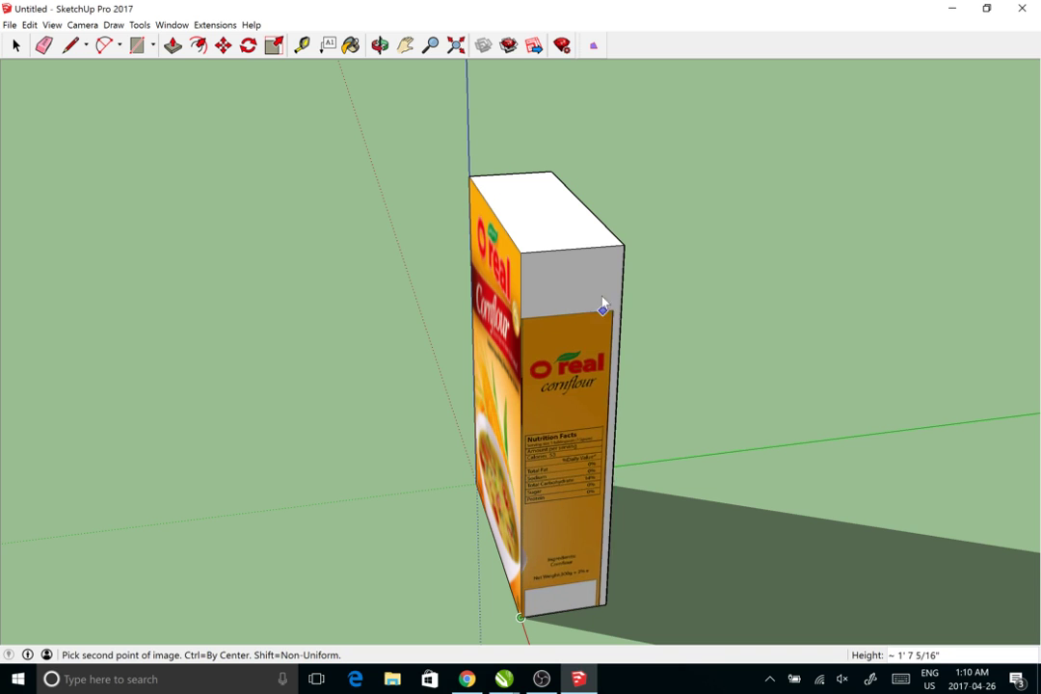
click(621, 250)
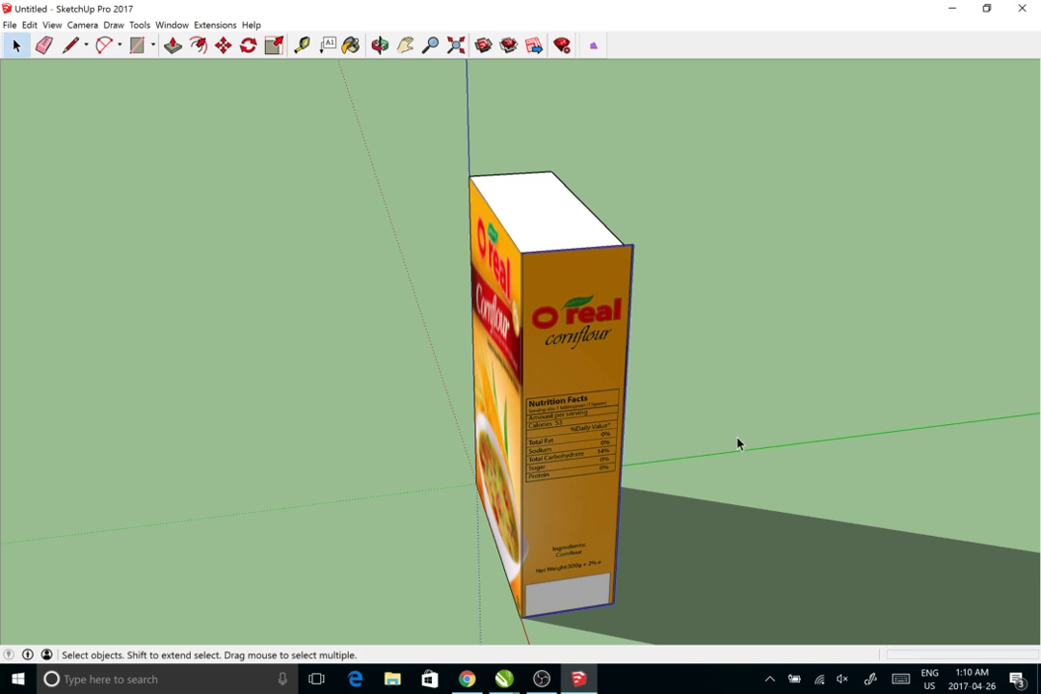
Push/Pull the box's back face outward to line up with the outer edge of the nutrition facts image
drag(739, 443, 181, 432)
click(173, 45)
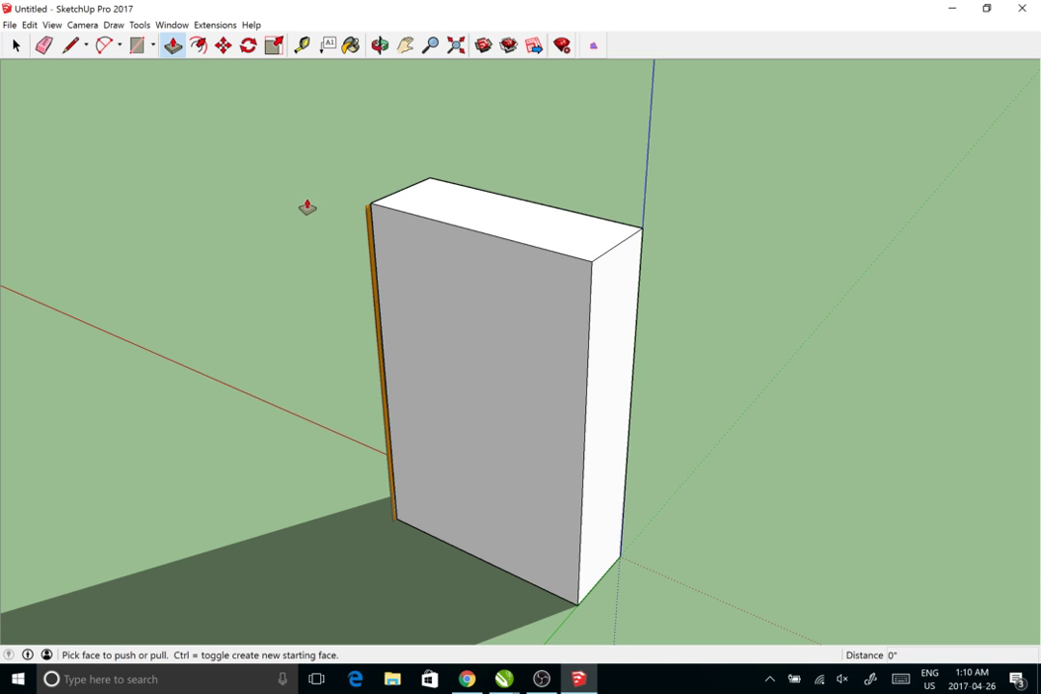
click(448, 283)
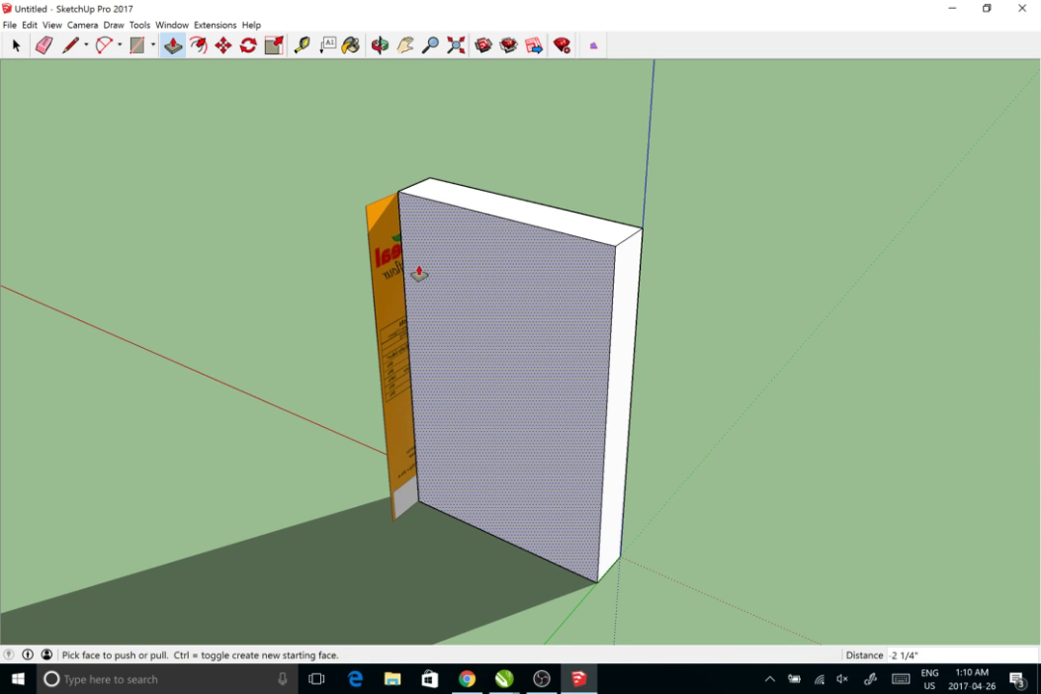
click(368, 268)
Import side3 as an image and fit it corner to corner onto the box's blank back face
key(o)
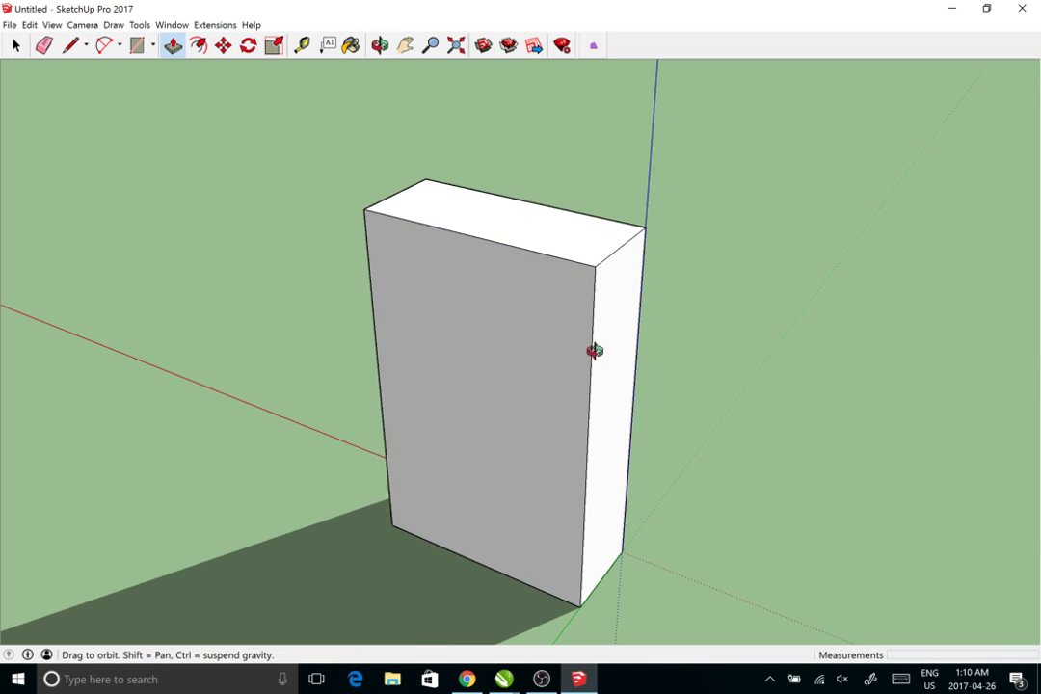
drag(595, 351, 516, 289)
key(p)
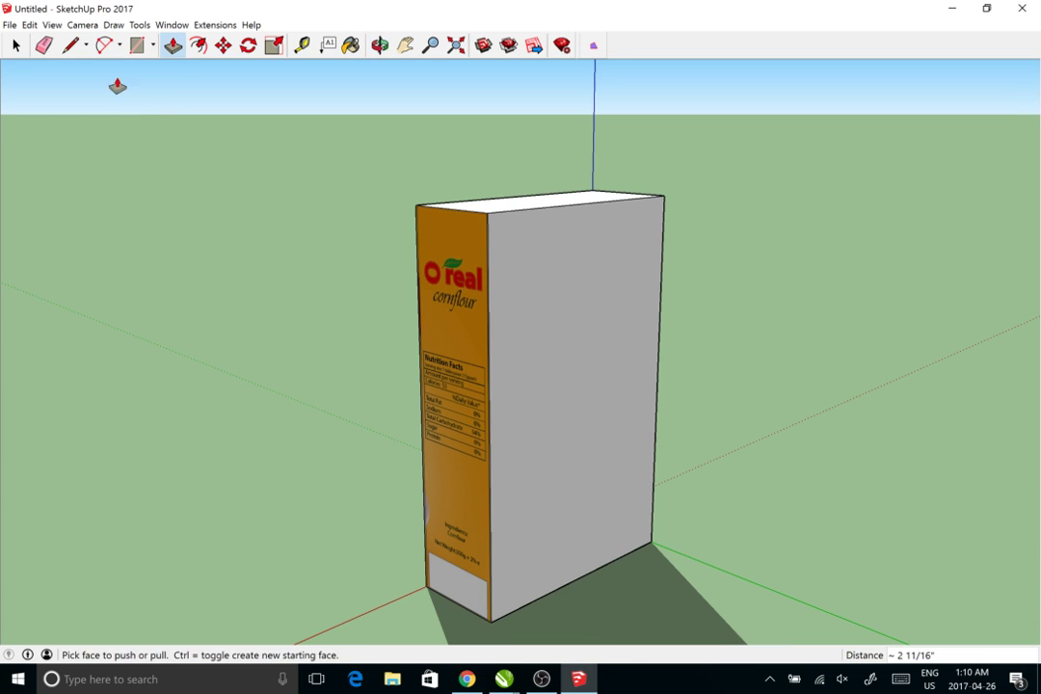
click(10, 25)
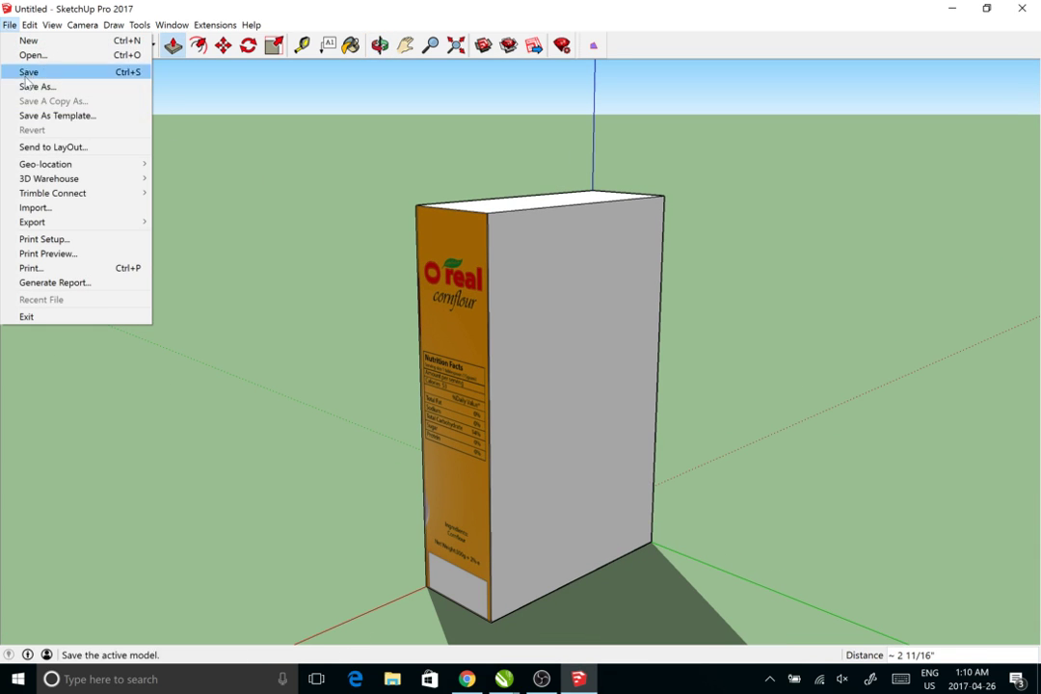
click(48, 208)
click(450, 241)
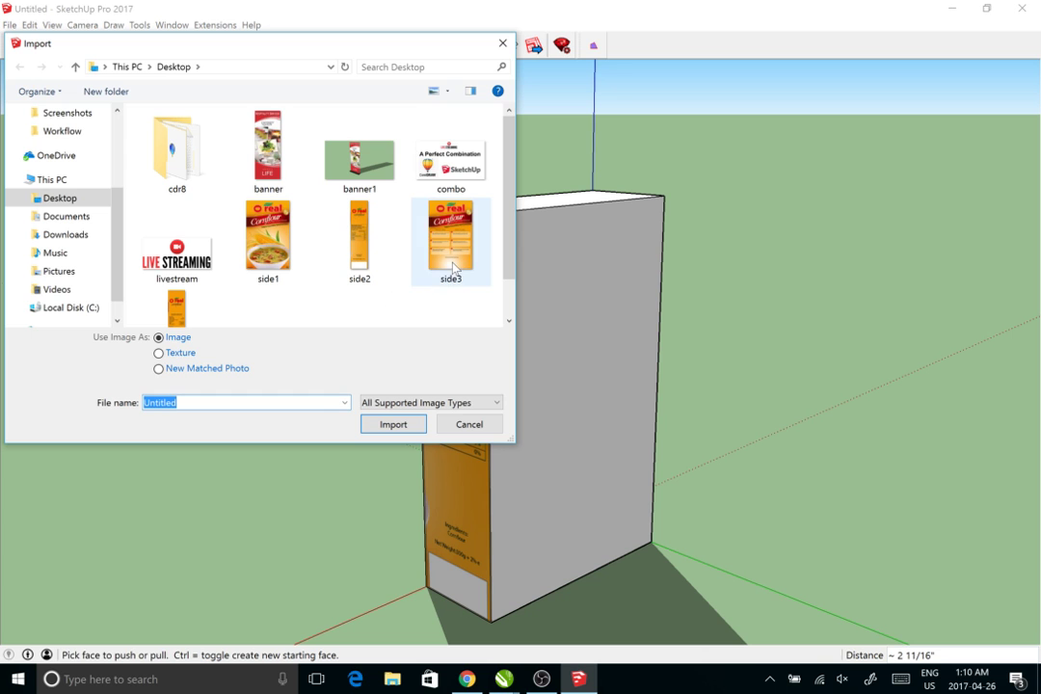
click(393, 424)
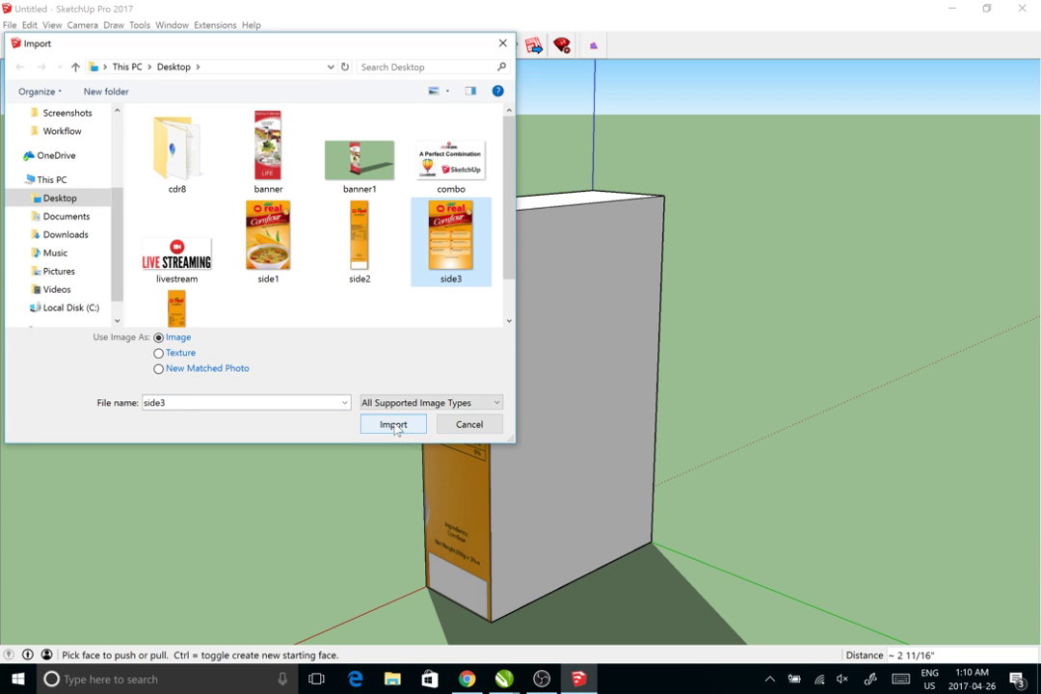
drag(532, 499, 419, 542)
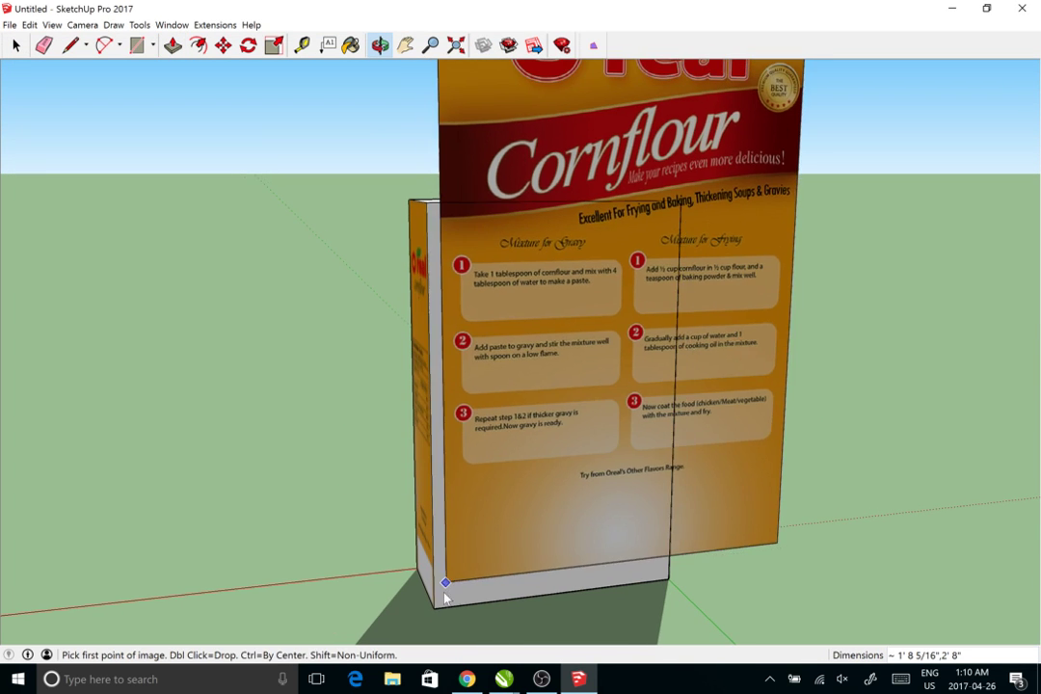
click(434, 608)
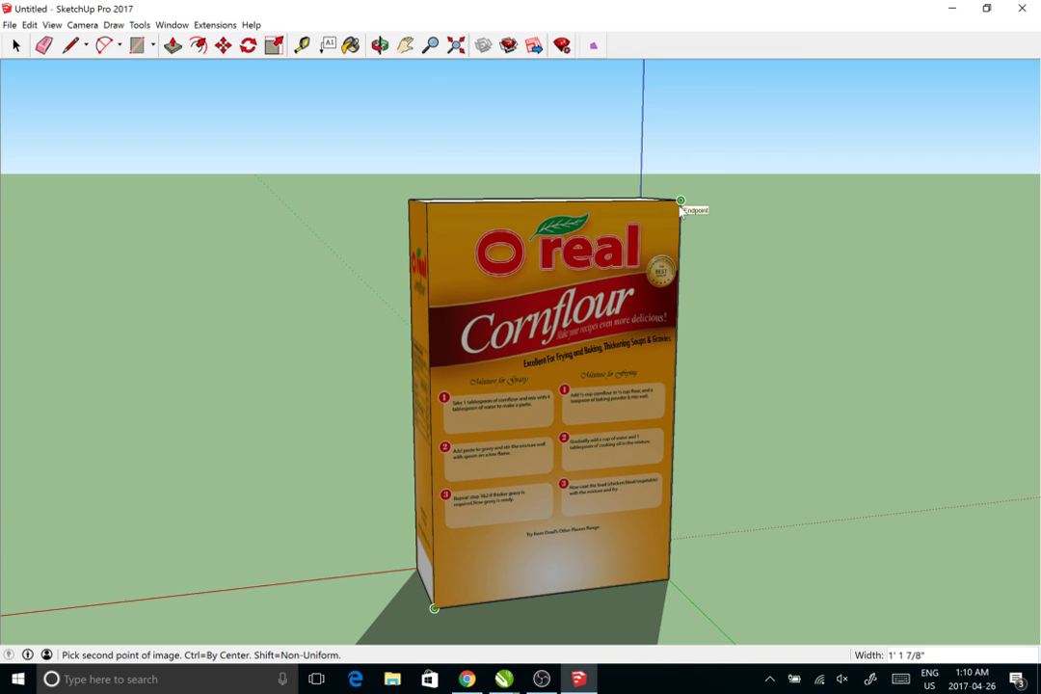
click(680, 202)
Import side4 as an image and place it on the remaining blank narrow face, about 5 1/2" wide to match the face's full width
drag(554, 419, 203, 308)
key(space)
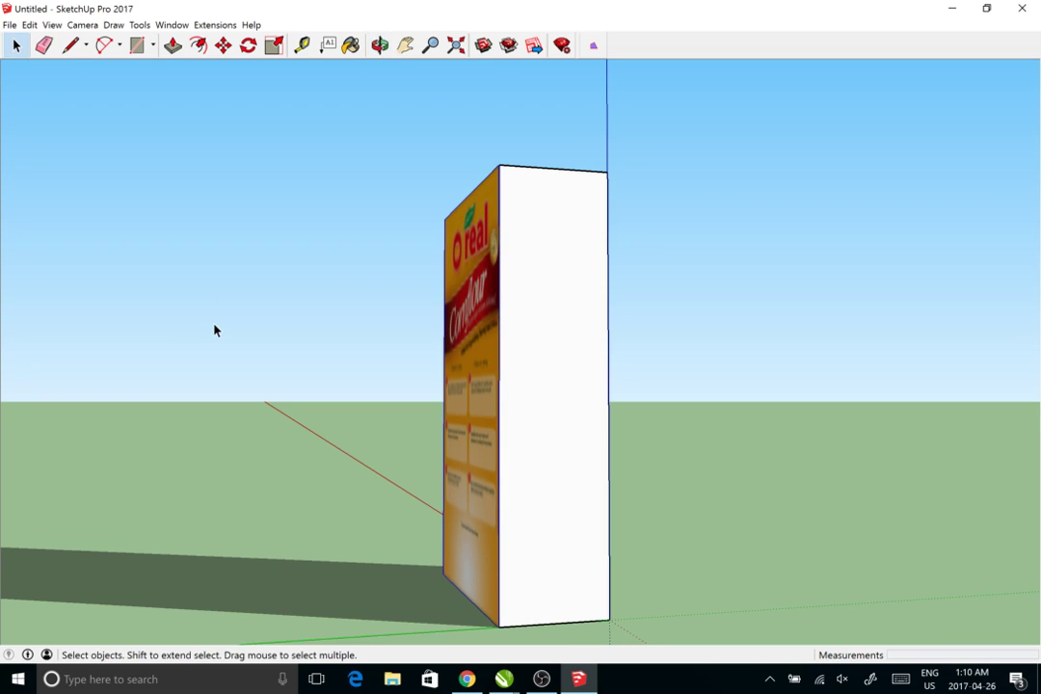
click(10, 24)
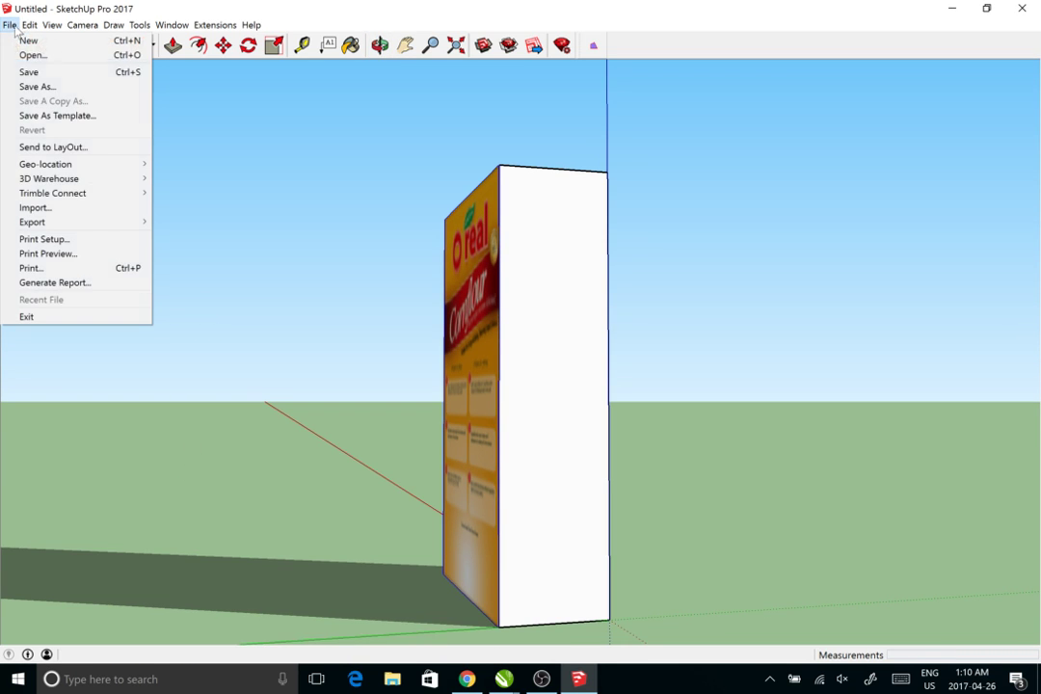
click(36, 207)
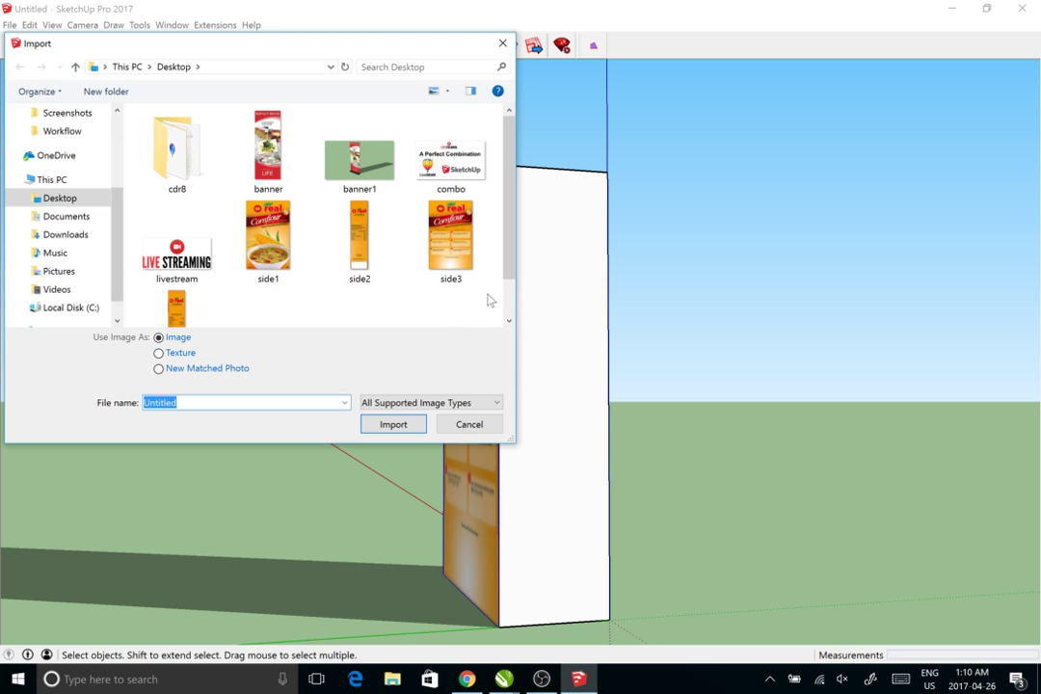
scroll(430, 227, down, 1)
click(176, 279)
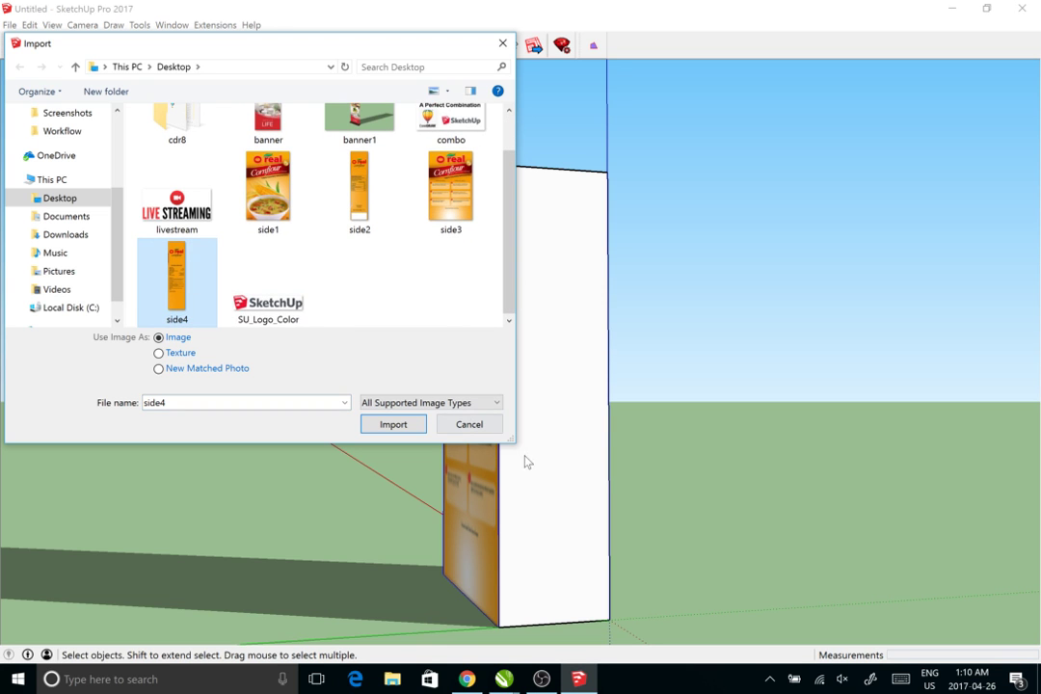
click(393, 425)
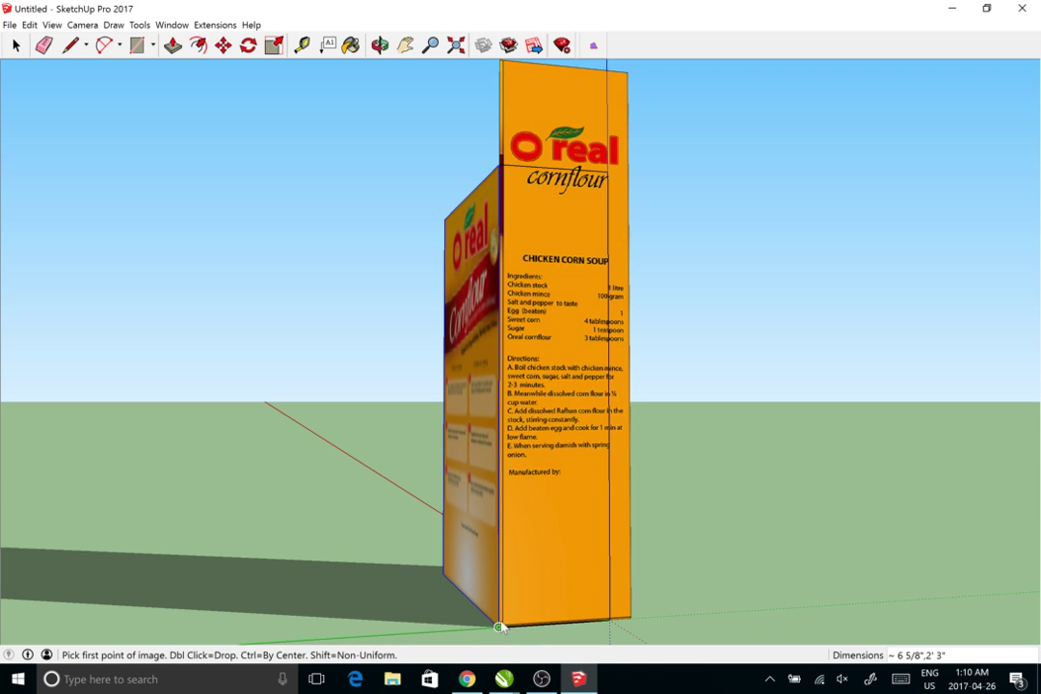
click(499, 628)
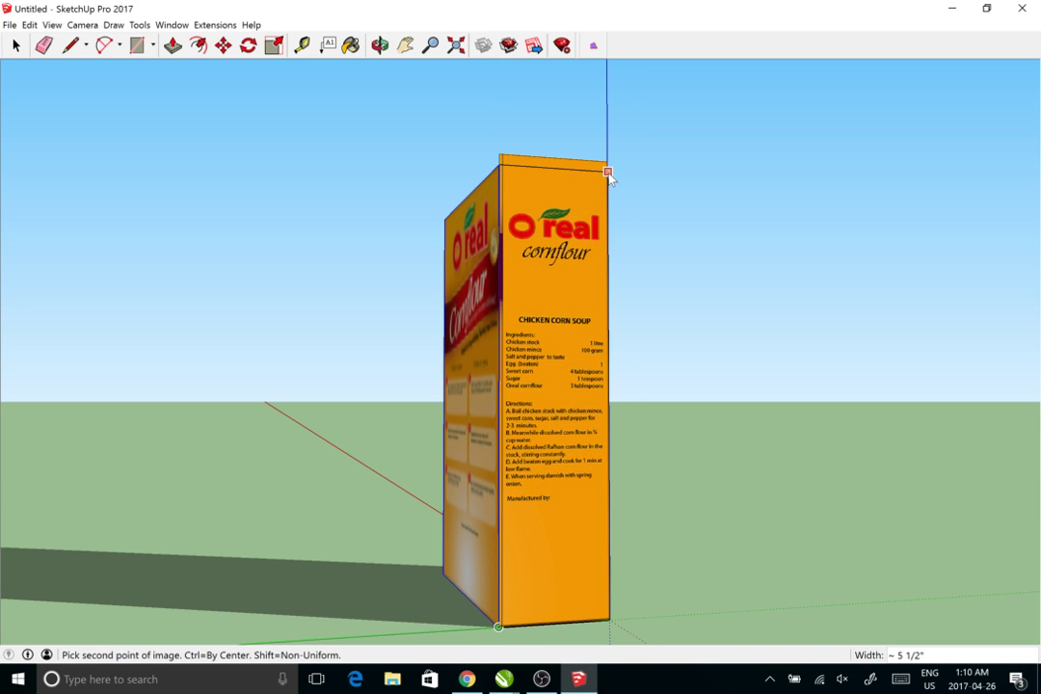
click(607, 181)
Try to scale the narrow side behind the chicken corn soup artwork down from its top edge by 0.98, and undo it
drag(650, 274, 318, 404)
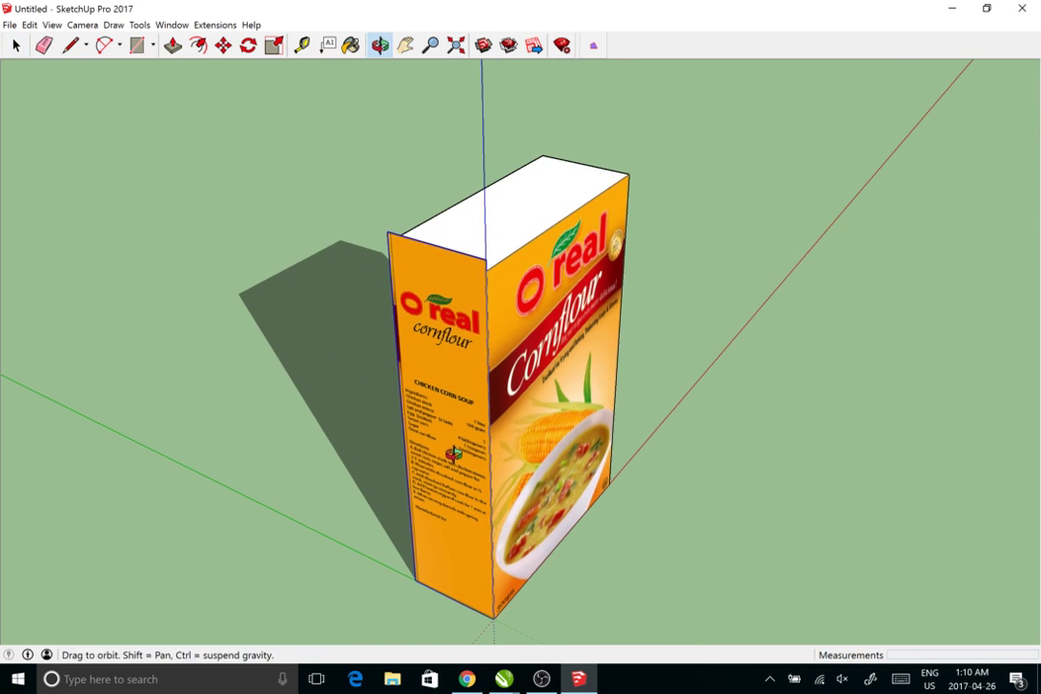
click(13, 46)
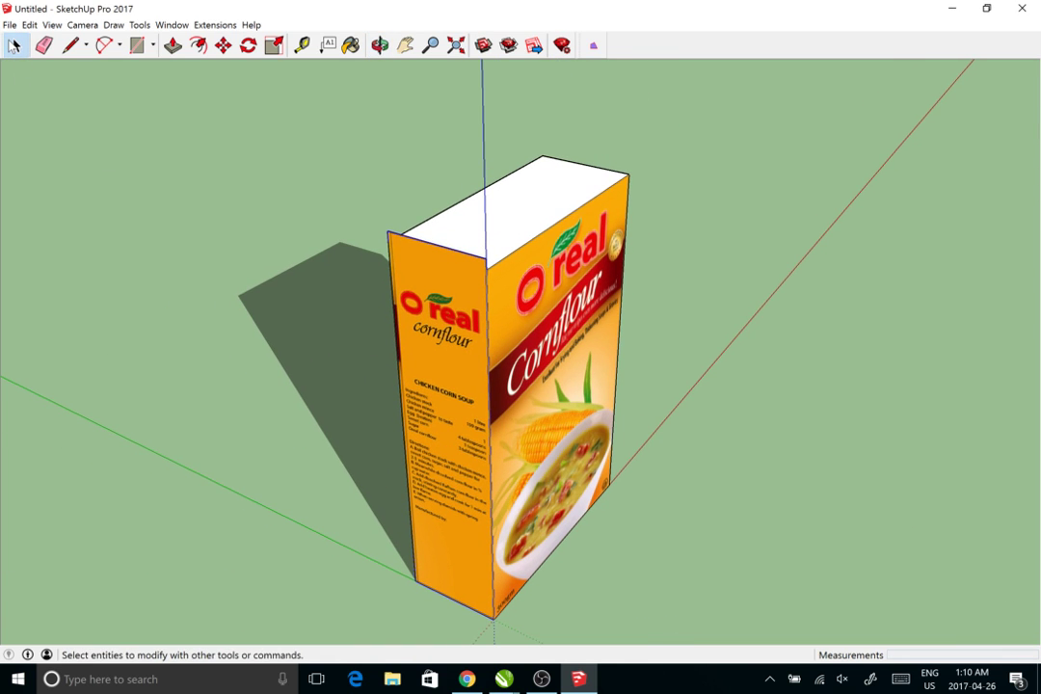
click(443, 315)
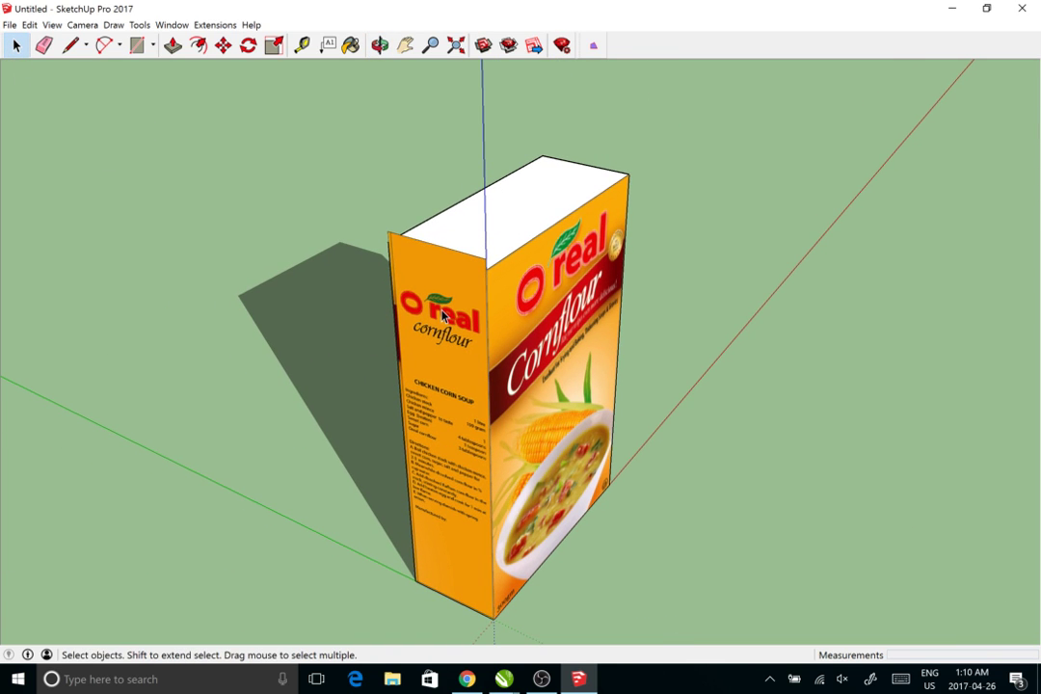
click(275, 46)
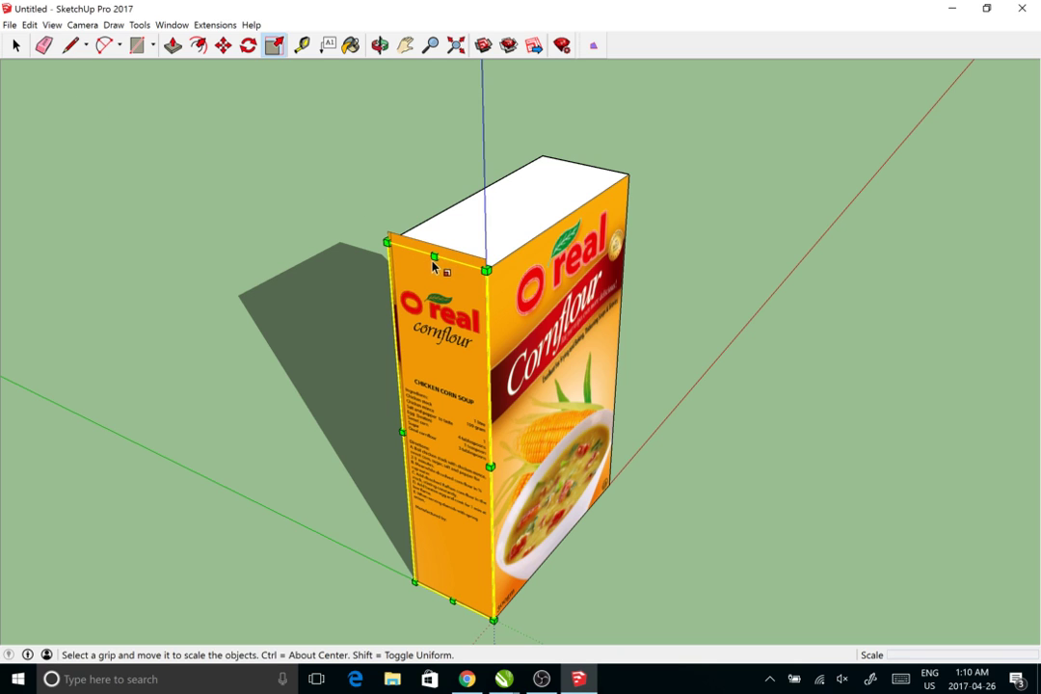
drag(435, 256, 436, 264)
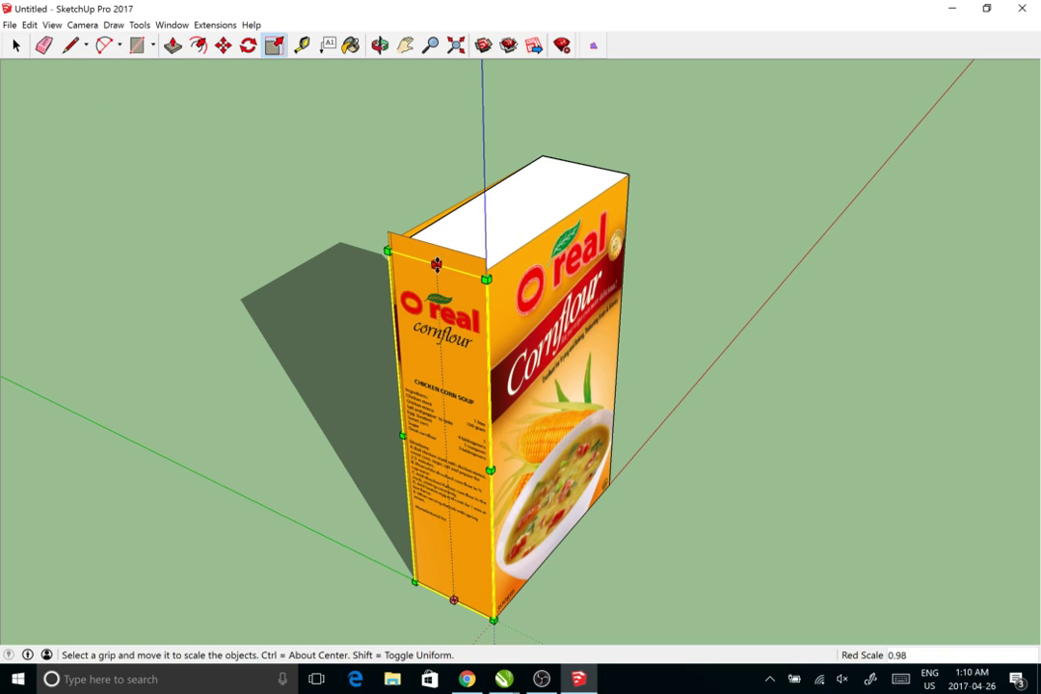
key(ctrl+z)
click(15, 46)
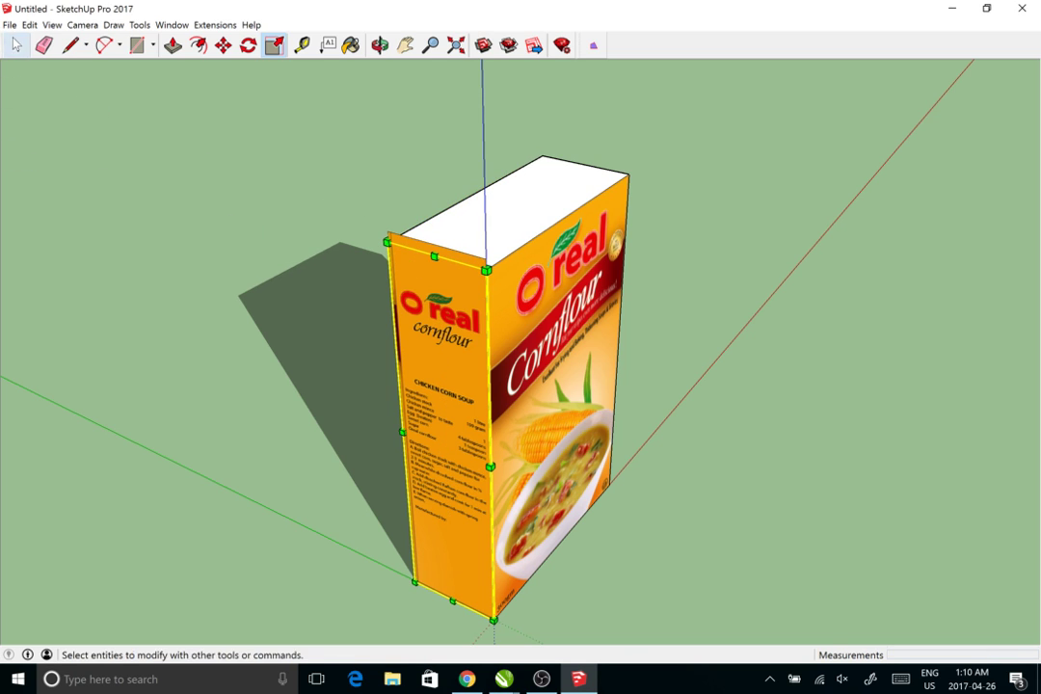
Scale the chicken corn soup image's height down by about 0.98 to meet the box's top edge
click(132, 172)
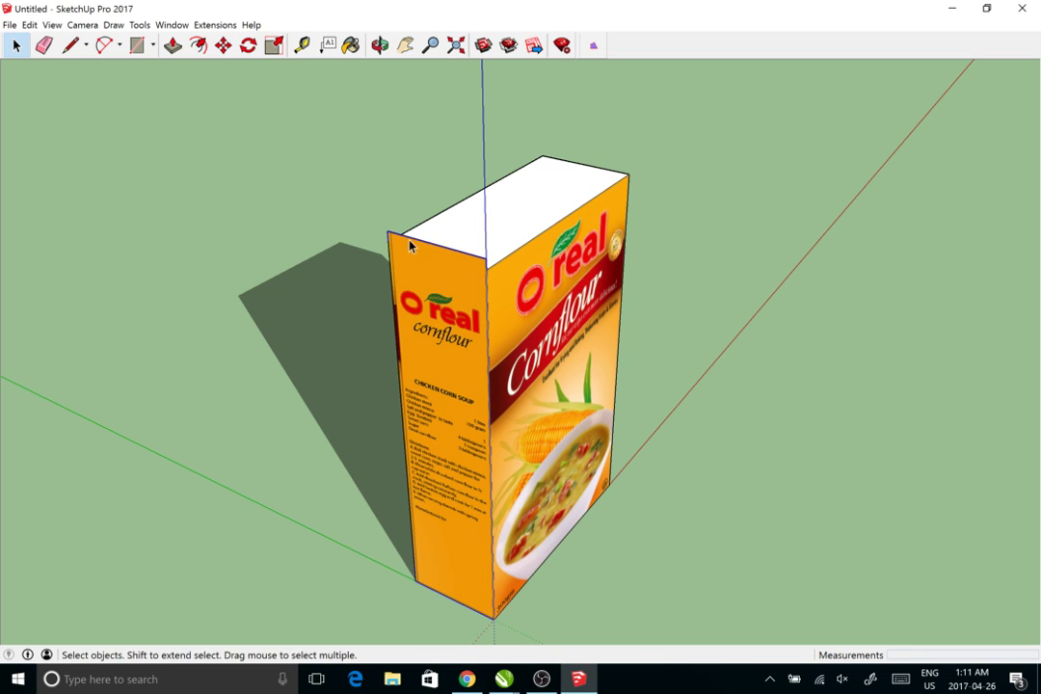
click(274, 45)
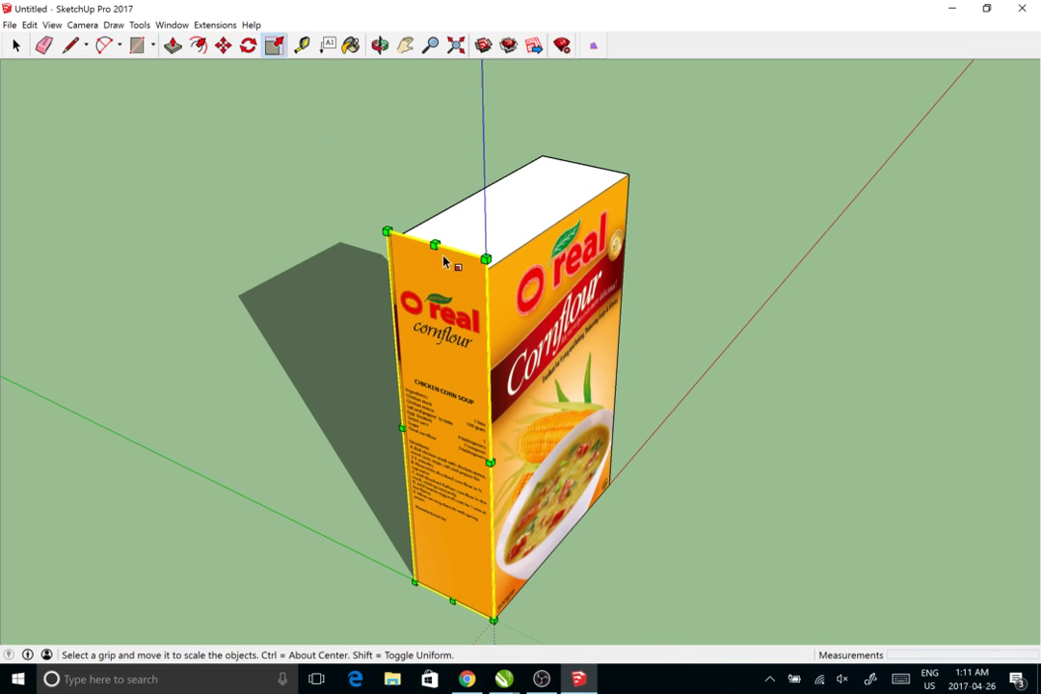
drag(435, 245, 435, 254)
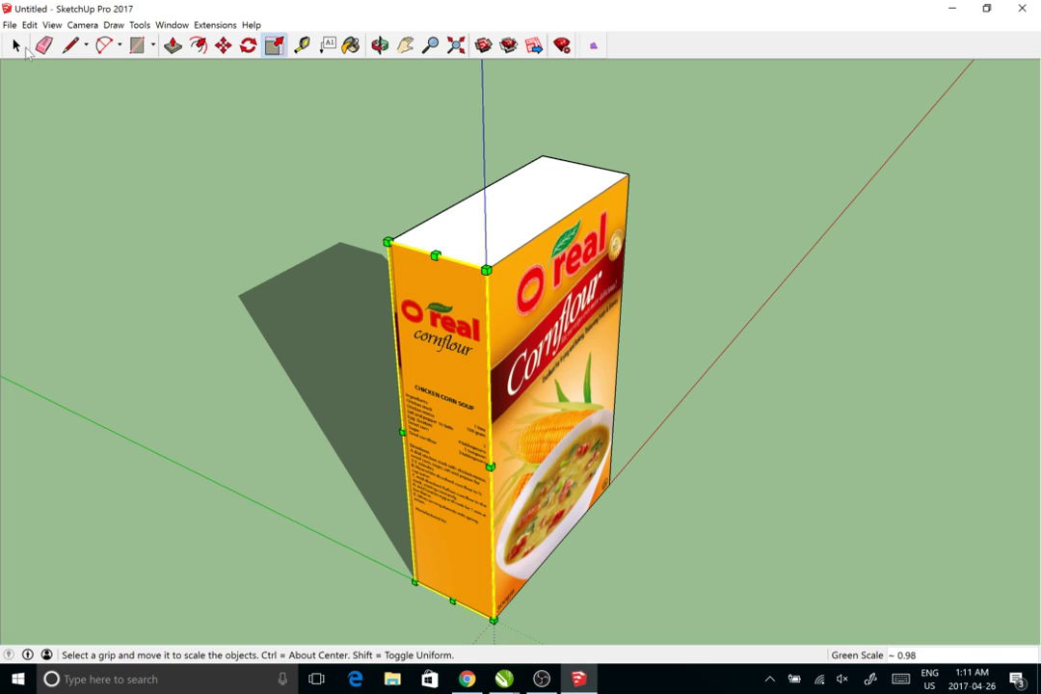
click(16, 45)
click(195, 302)
Examine the box from below and above, and check the source panel artwork in CorelDRAW before returning to SketchUp
drag(194, 301, 537, 490)
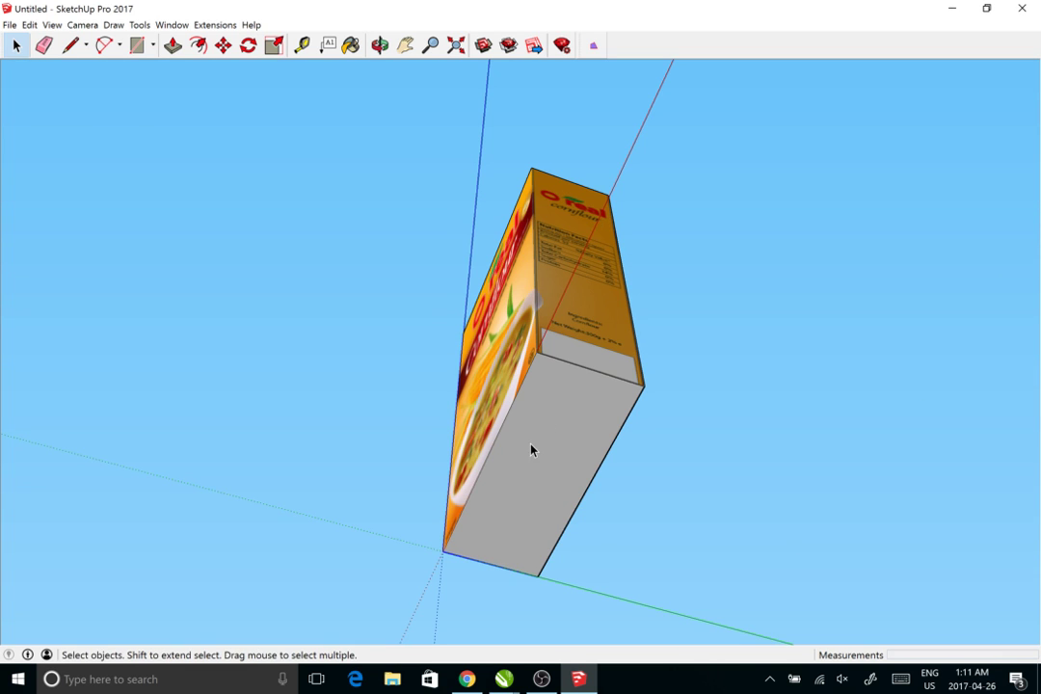
drag(532, 448, 588, 430)
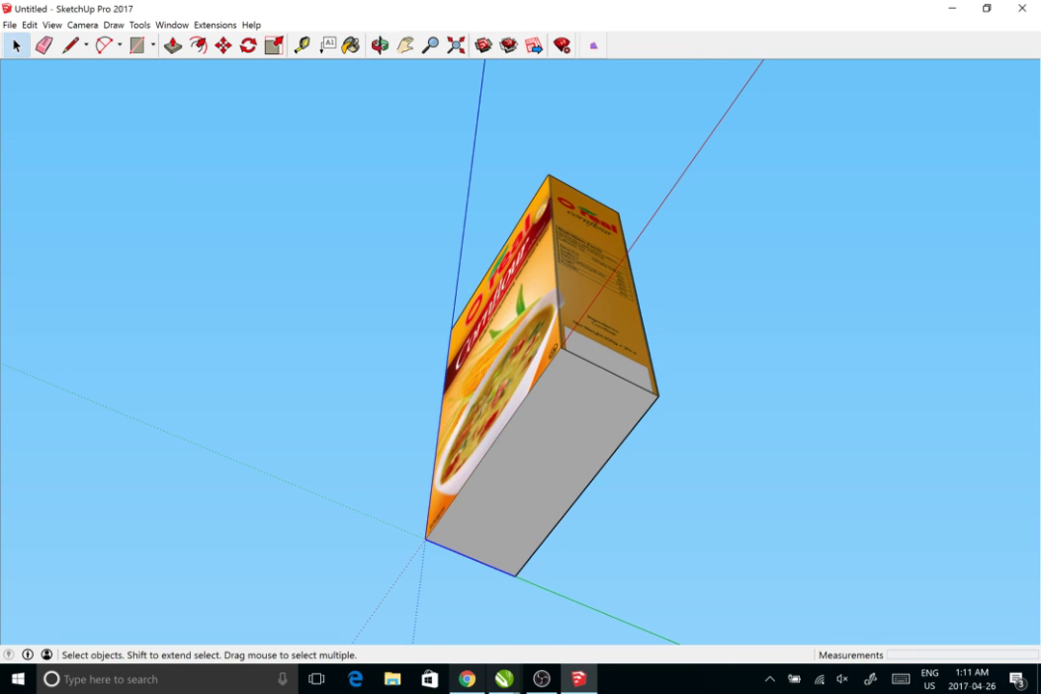
mouse_move(503, 679)
click(552, 643)
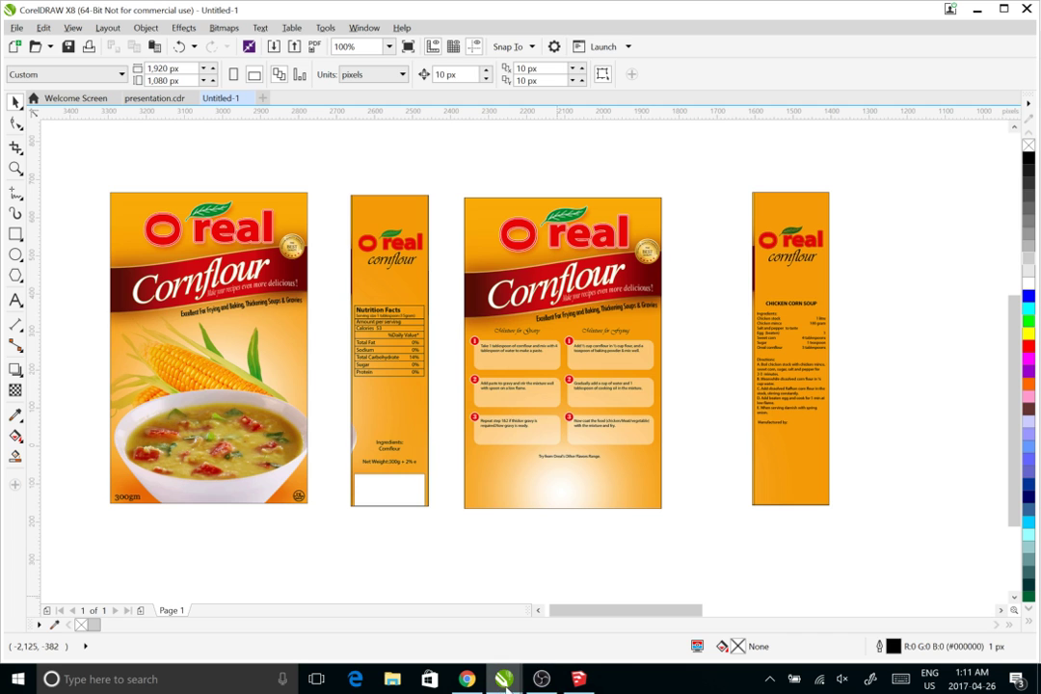
click(578, 678)
mouse_move(446, 545)
mouse_down()
mouse_move(430, 575)
mouse_move(528, 559)
mouse_move(472, 415)
mouse_move(424, 366)
mouse_move(511, 275)
mouse_move(526, 230)
mouse_move(490, 246)
mouse_up()
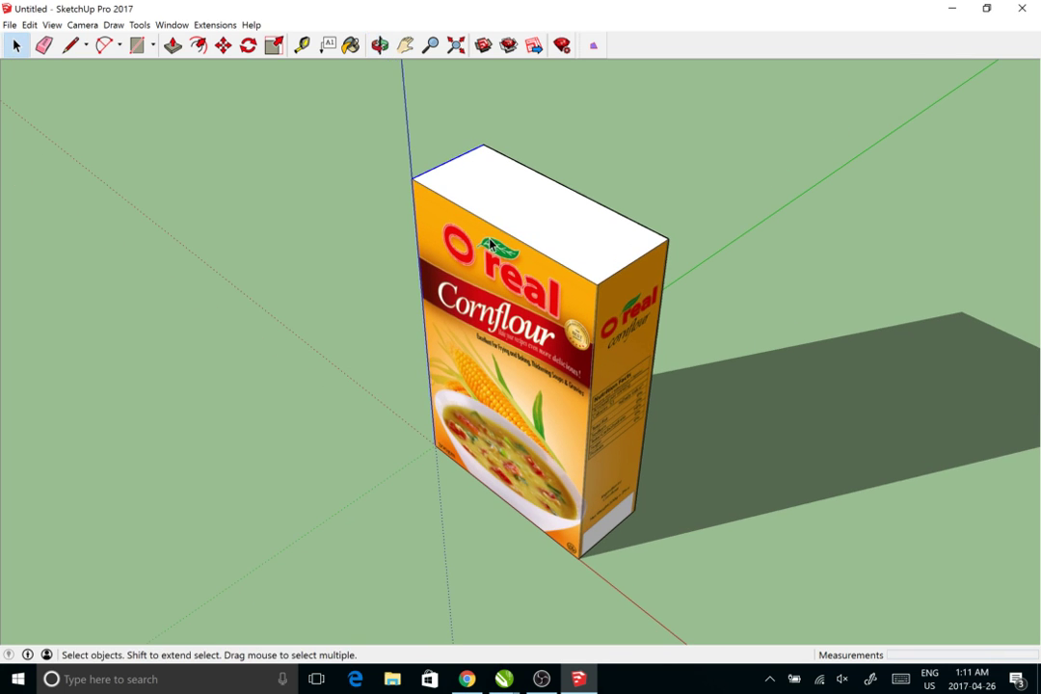
Paint the box's top face with Color D04 from the Colors material collection
click(349, 45)
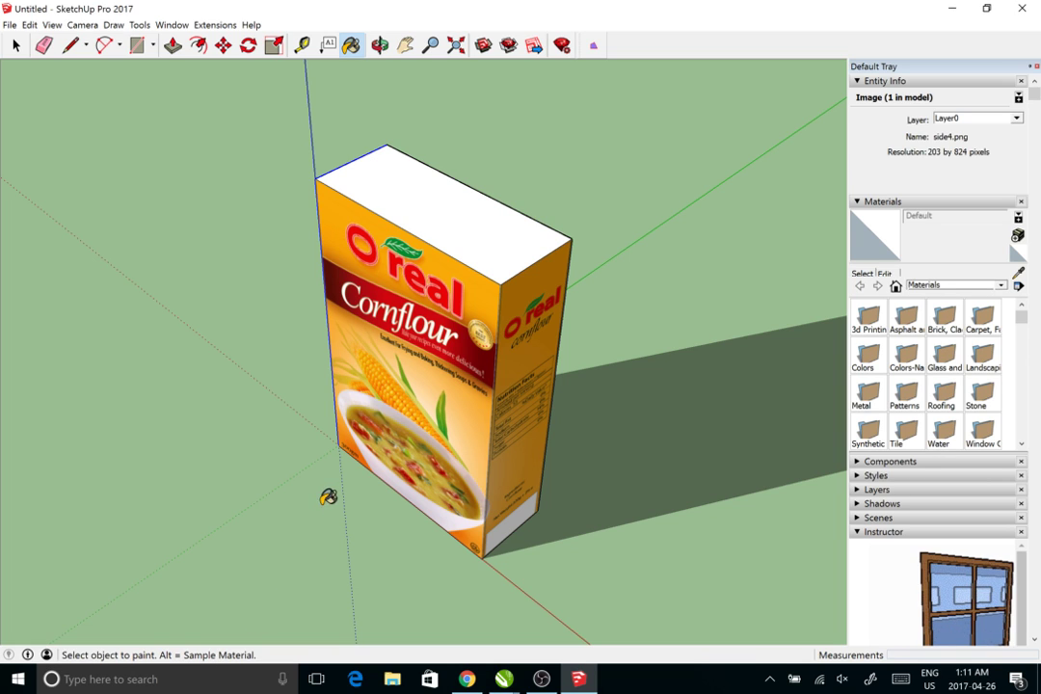
key(alt)
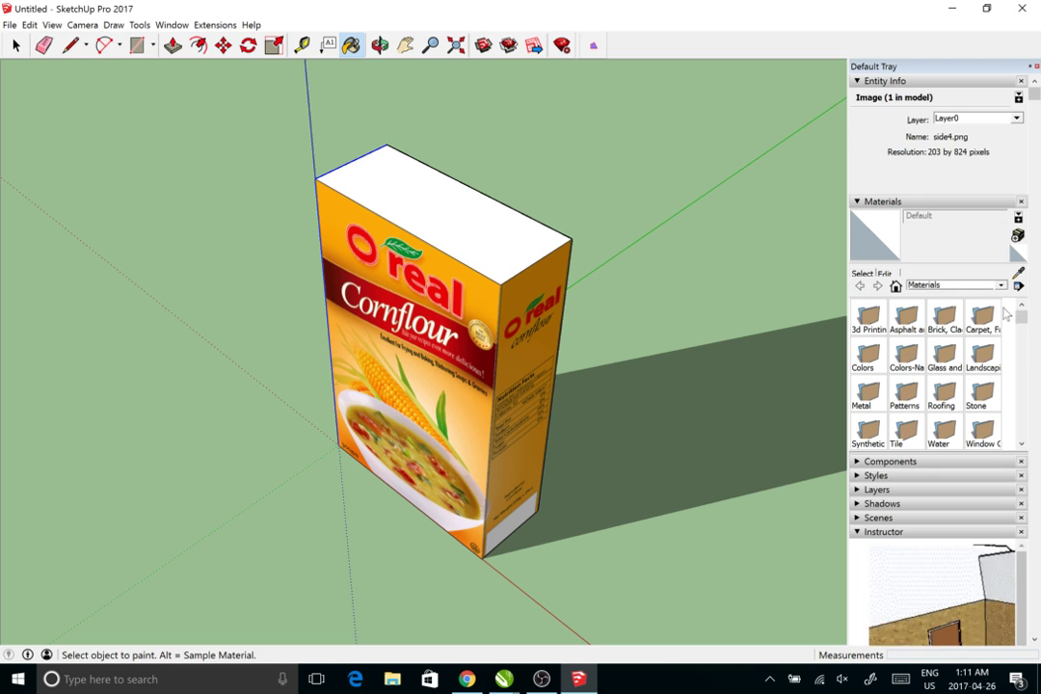
click(912, 285)
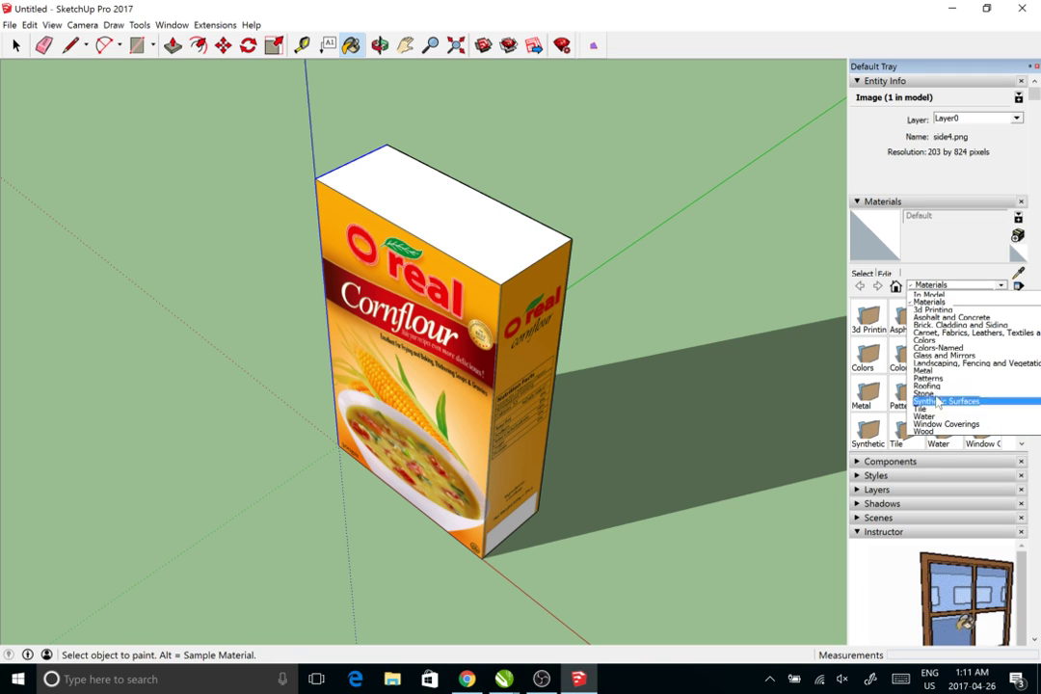
click(943, 341)
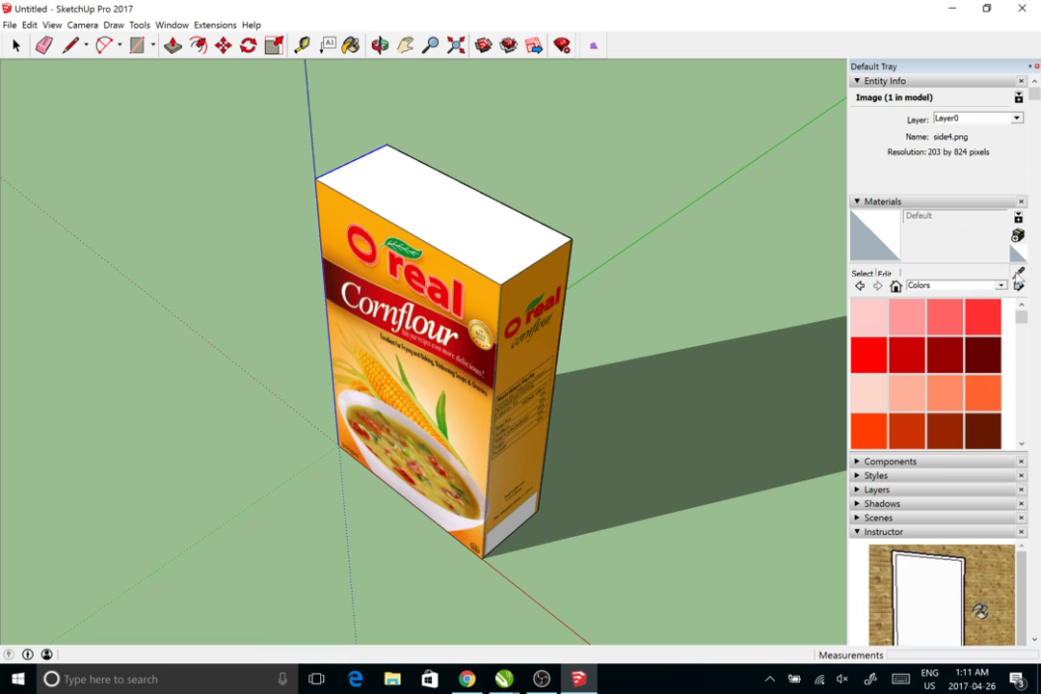
key(alt)
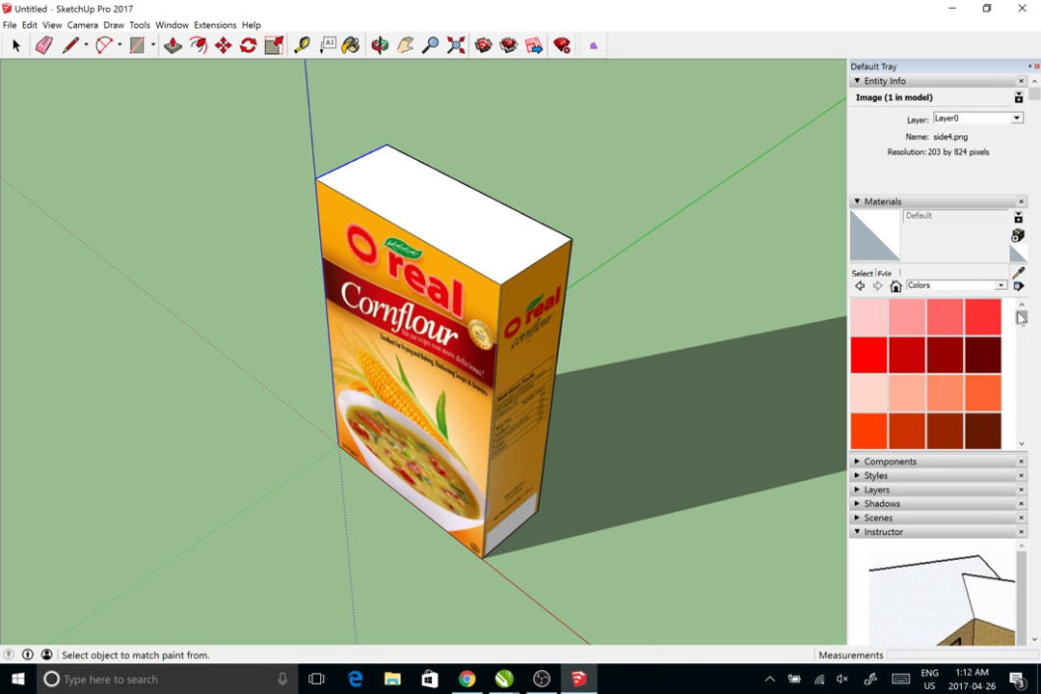
mouse_move(1021, 316)
mouse_down()
mouse_move(1023, 347)
mouse_move(1025, 338)
mouse_up()
click(982, 368)
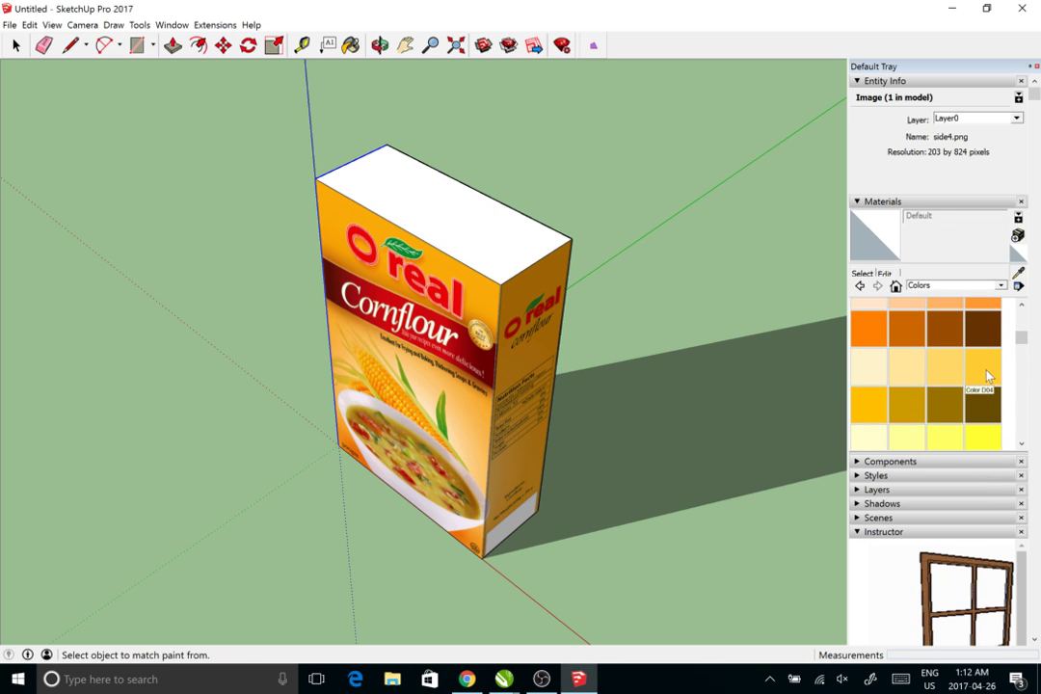
click(513, 239)
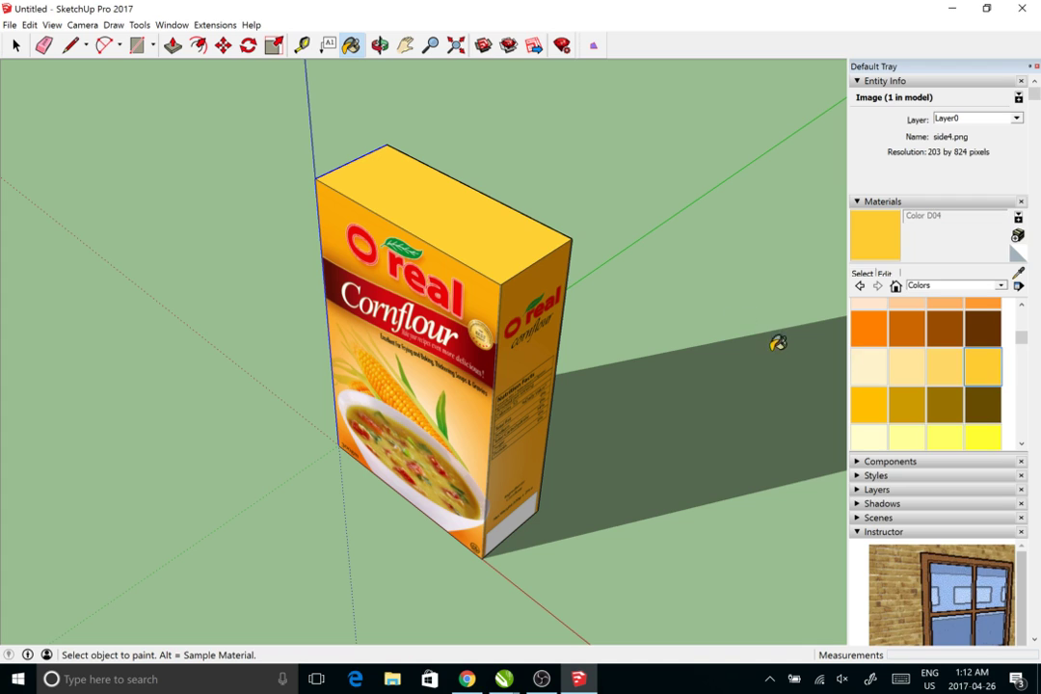
Repaint the box's top face with Color D05
click(868, 406)
click(518, 252)
drag(359, 294, 632, 181)
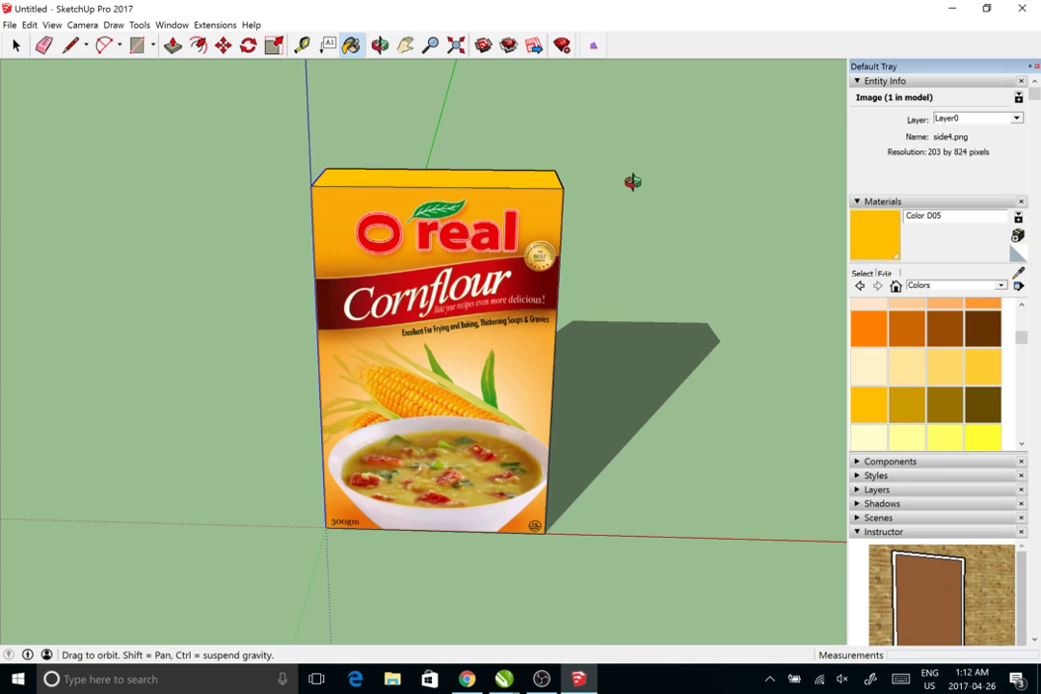
click(18, 50)
drag(636, 347, 461, 382)
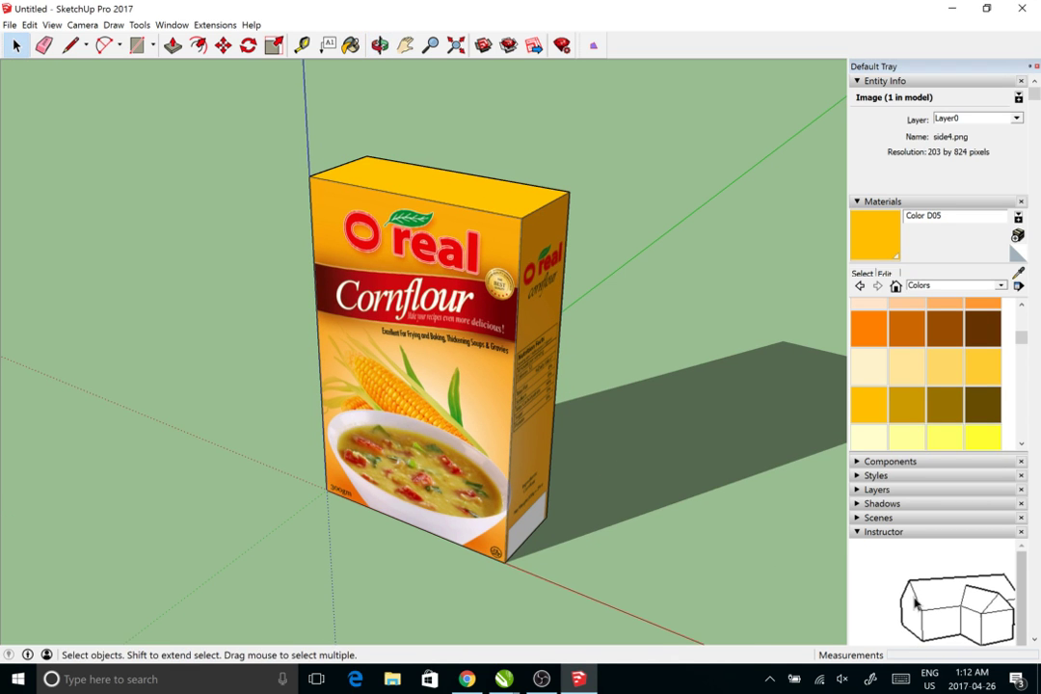
Collapse the default tray and examine the box's front, top and both narrow sides from several angles
click(1030, 68)
mouse_move(806, 265)
mouse_down()
mouse_move(825, 250)
mouse_move(809, 241)
mouse_up()
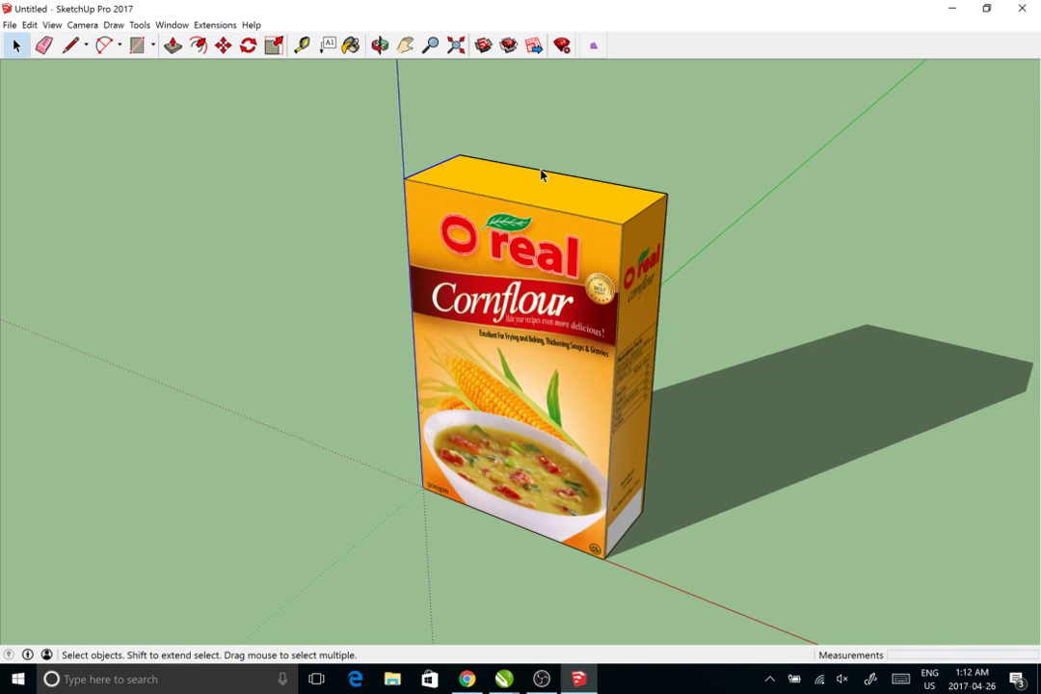
drag(537, 180, 743, 437)
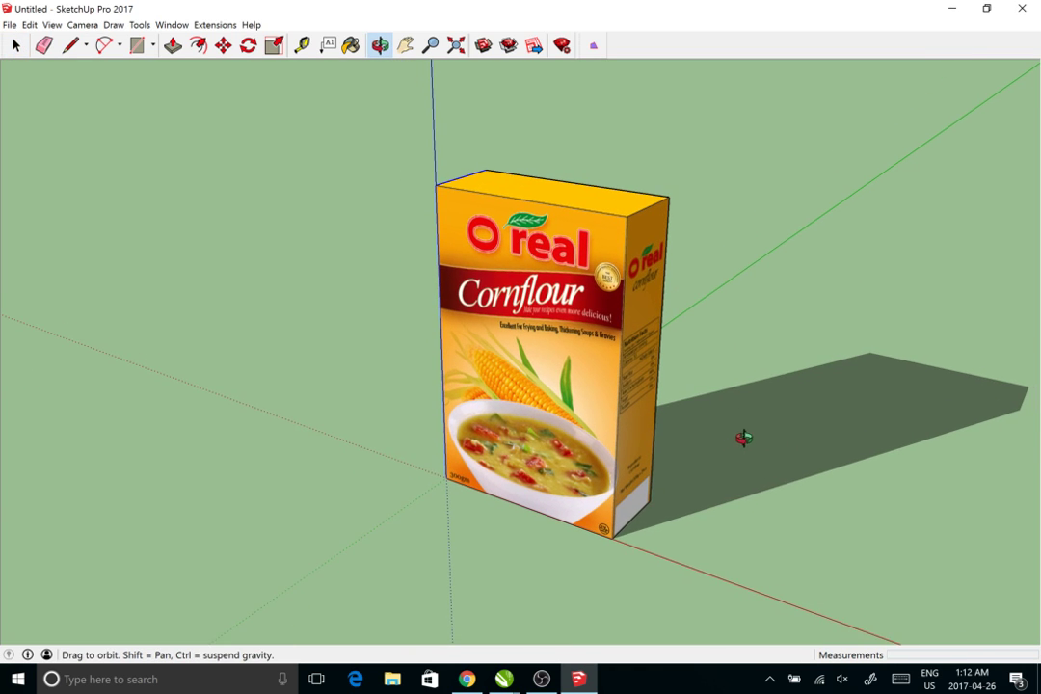
key(space)
scroll(802, 397, up, 1)
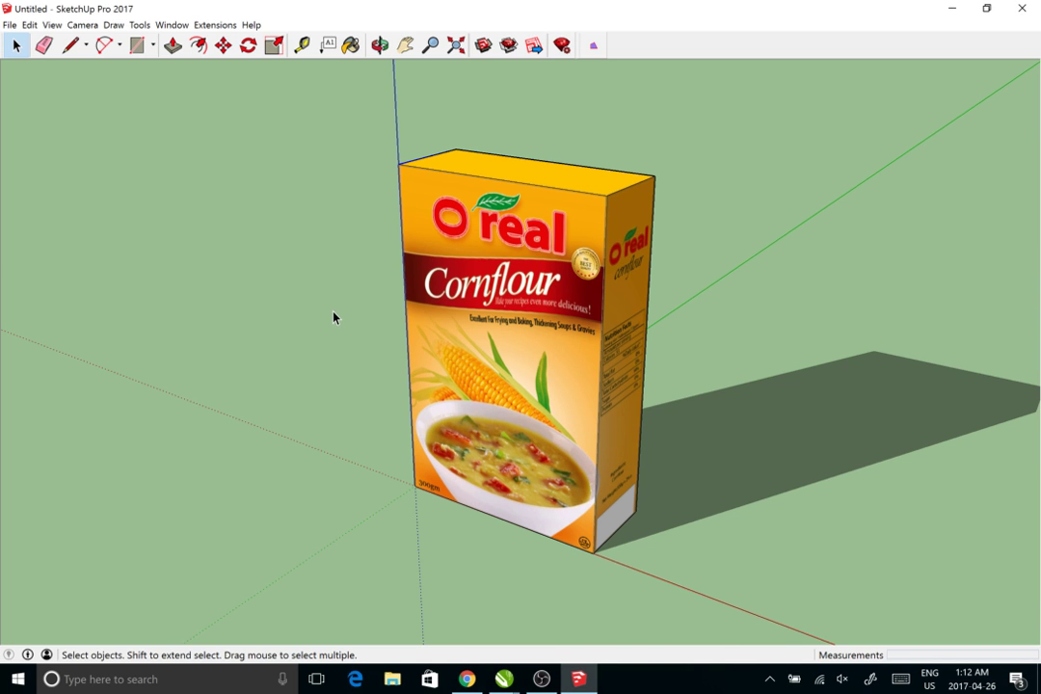
key(o)
drag(313, 293, 868, 348)
key(space)
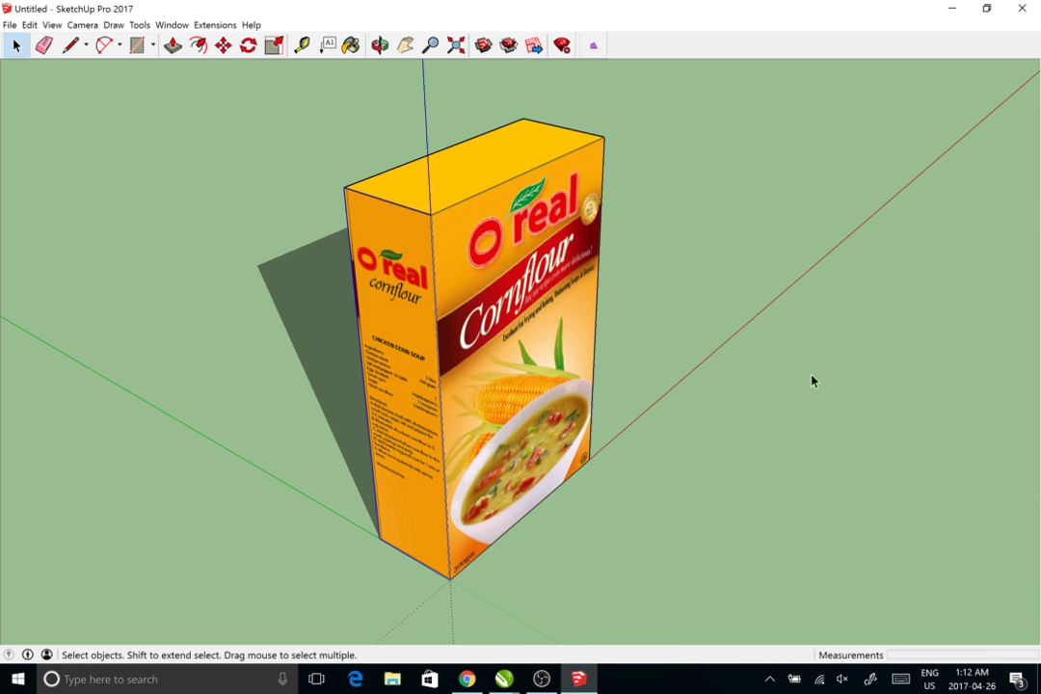
Frame the box from its front and Nutrition Facts sides, and save this view as the first scene
drag(809, 425, 691, 431)
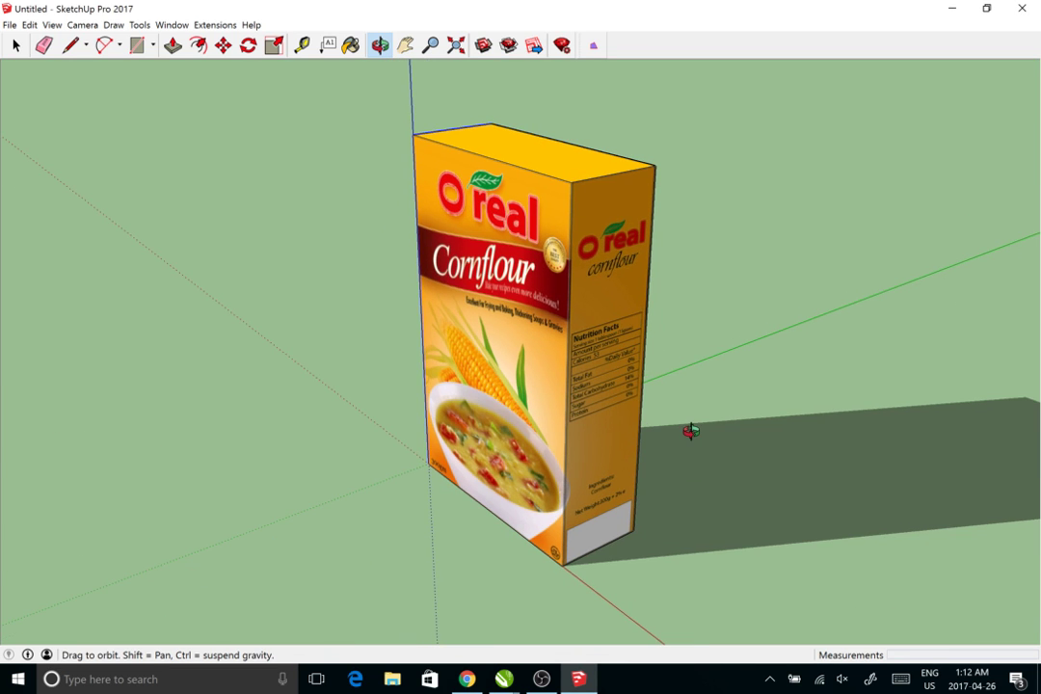
key(space)
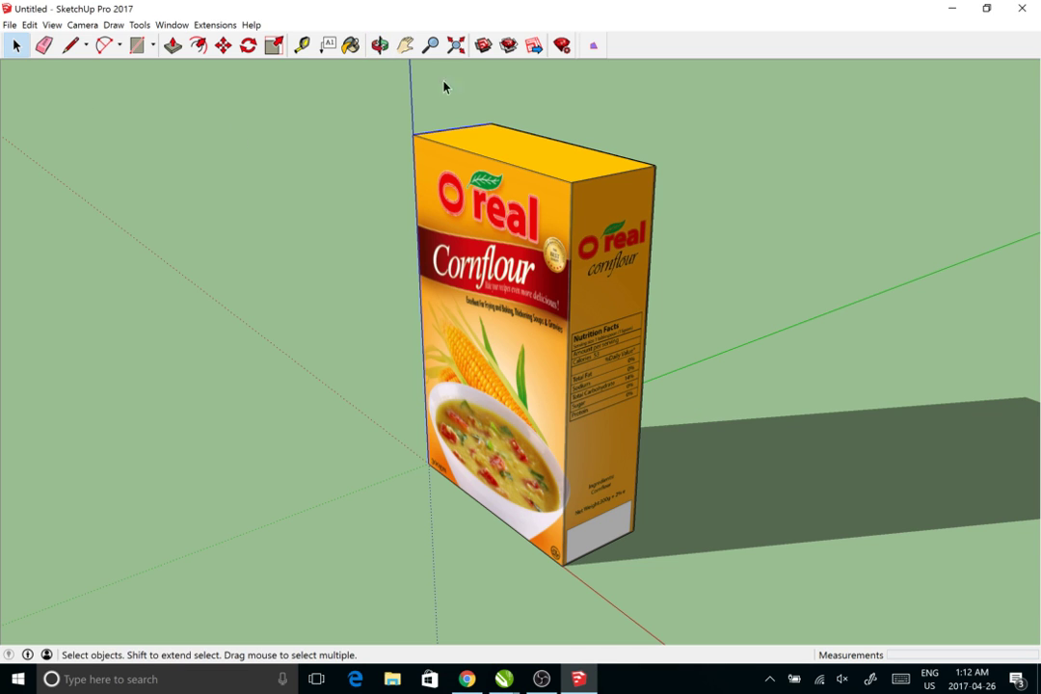
click(166, 26)
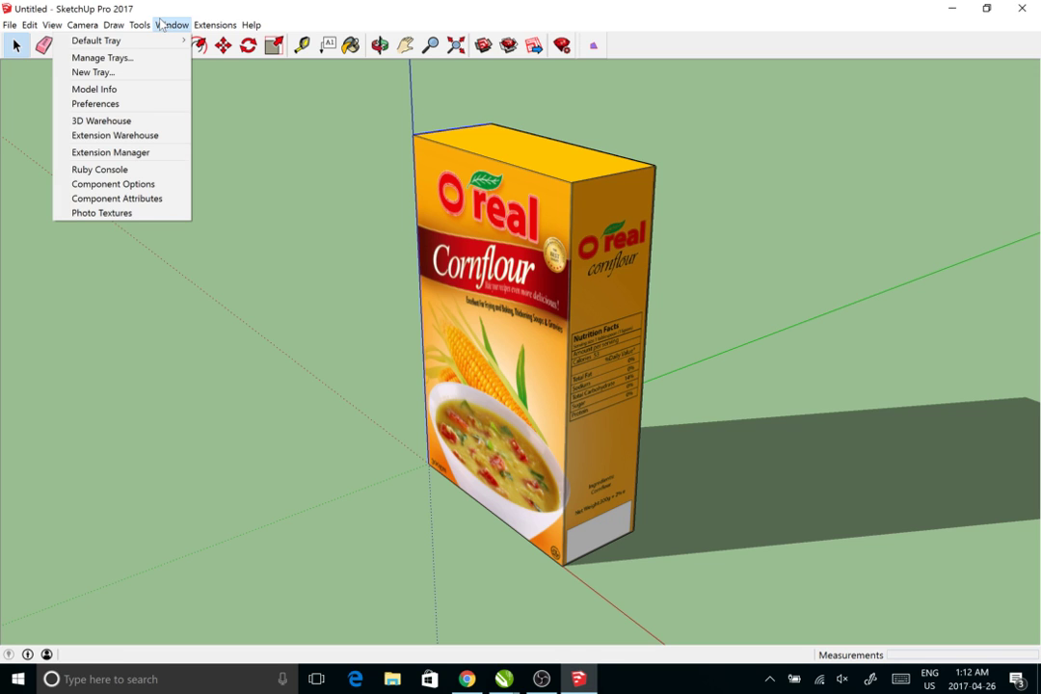
mouse_move(52, 27)
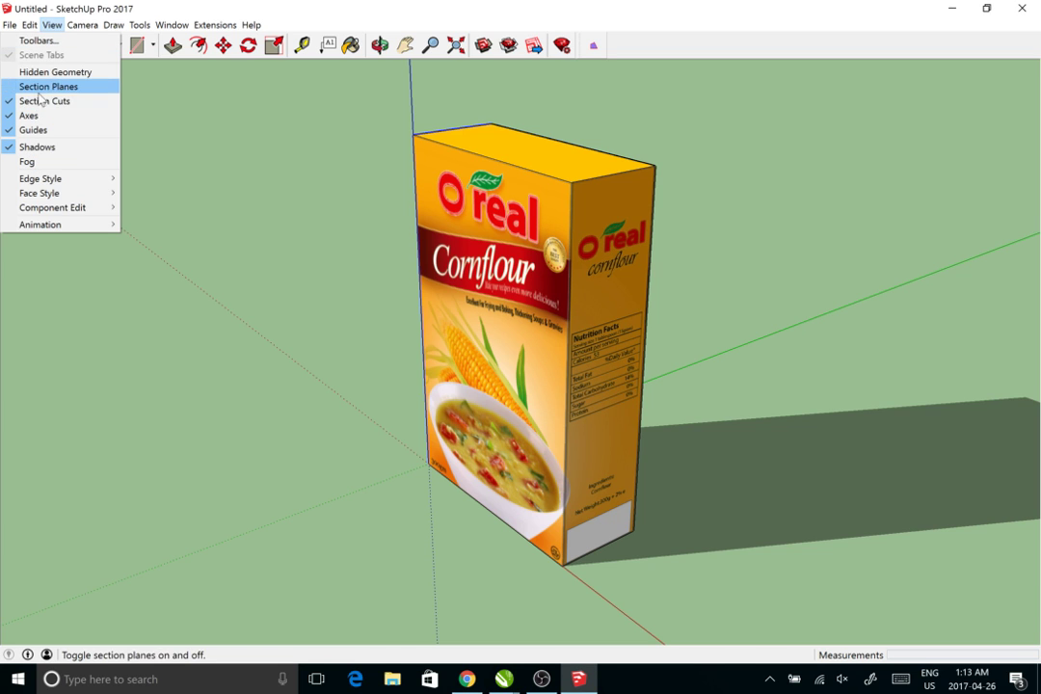
mouse_move(59, 224)
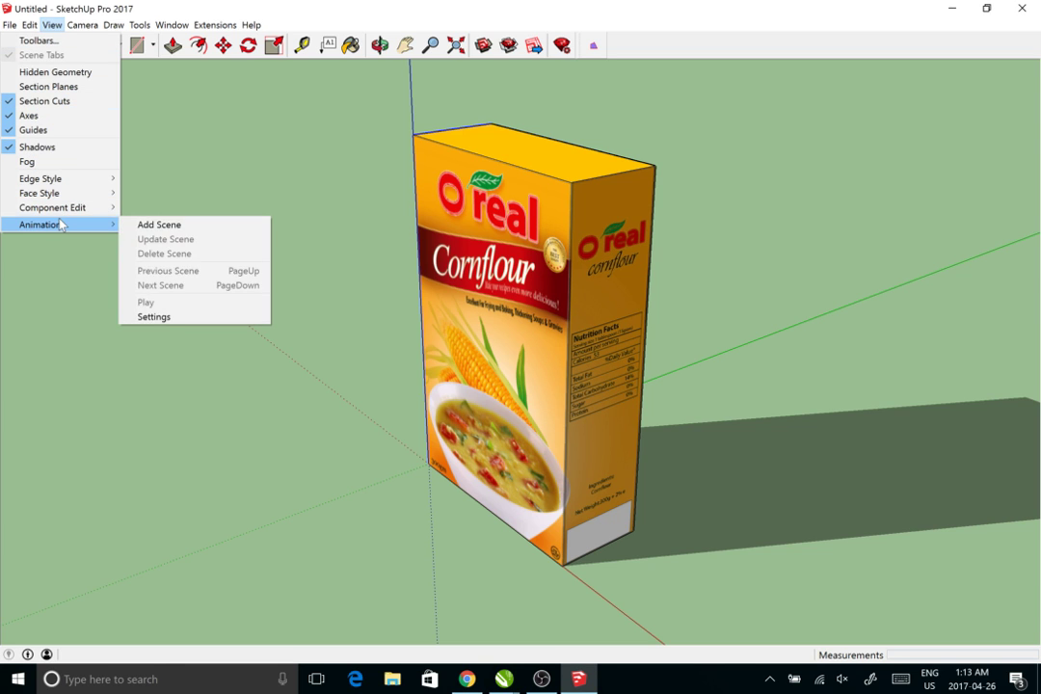
click(157, 228)
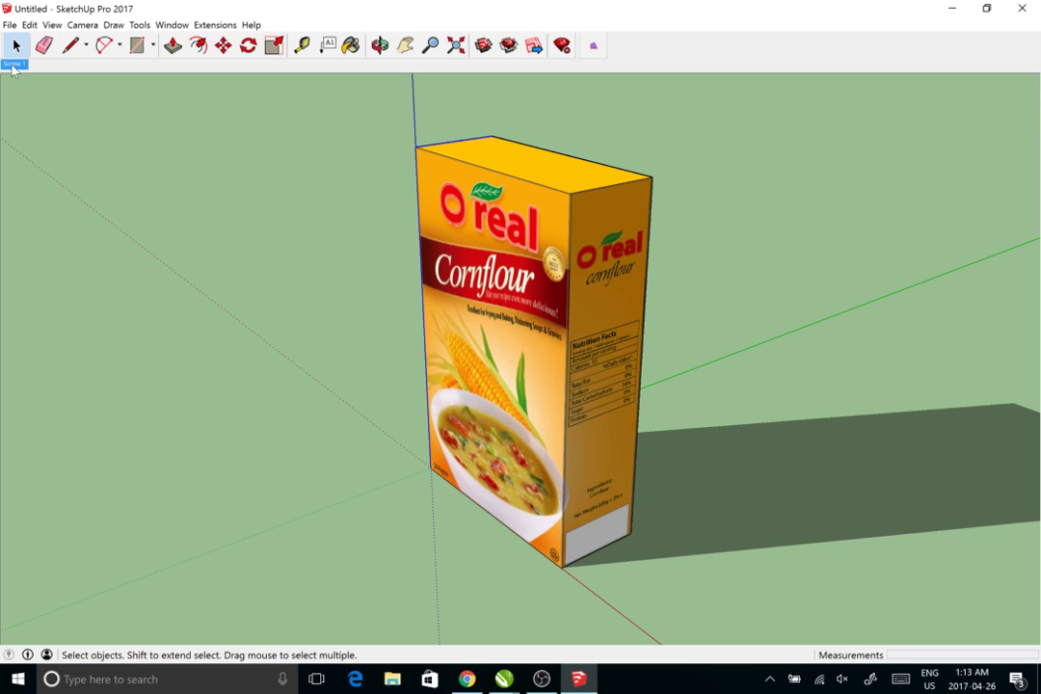
Add two more scenes, Scene 2 and Scene 3, from the same camera view
right_click(14, 66)
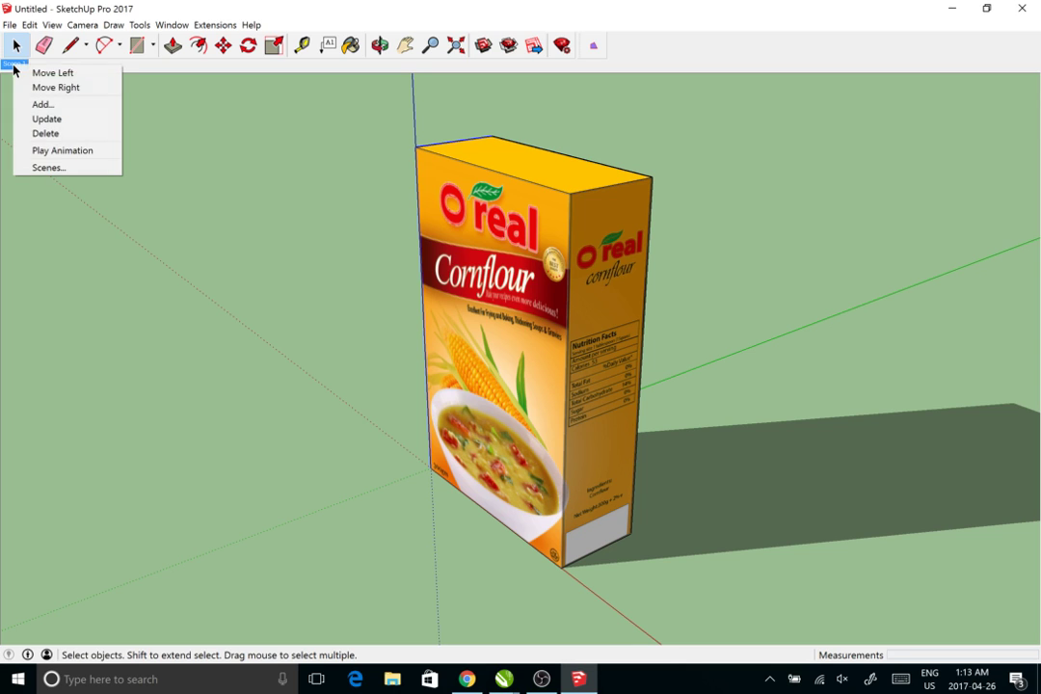
click(56, 106)
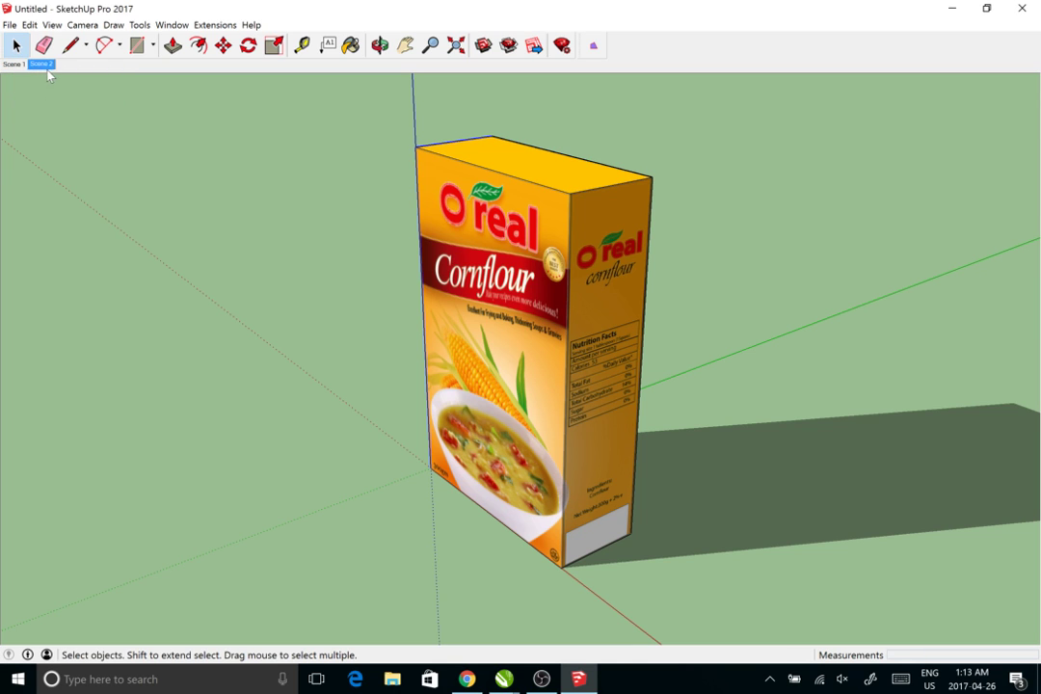
right_click(45, 65)
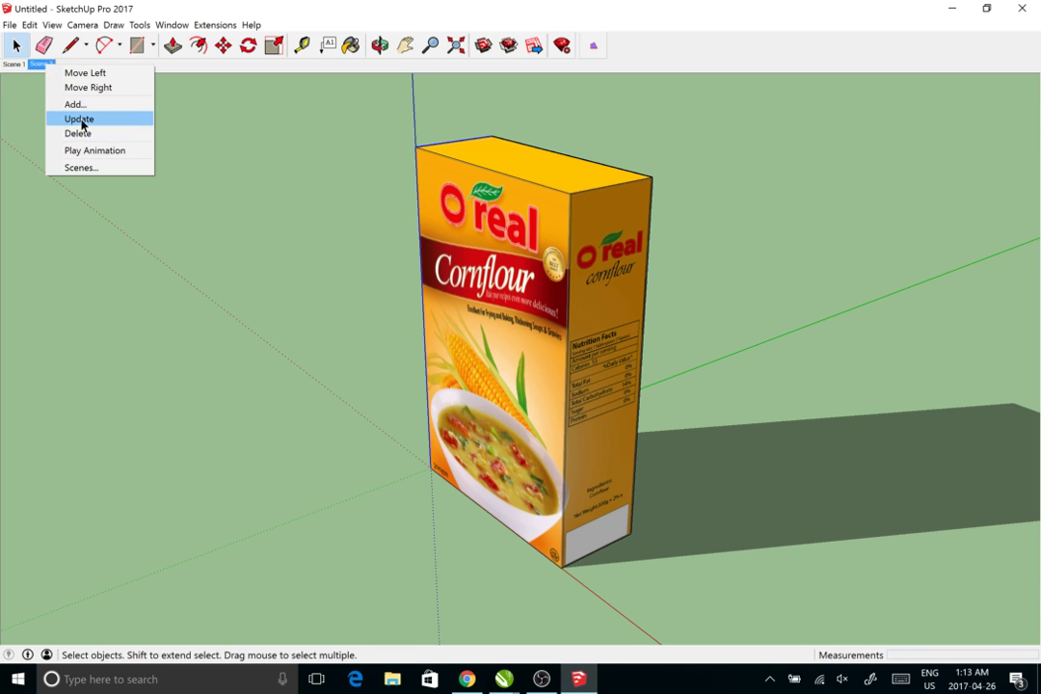
click(82, 105)
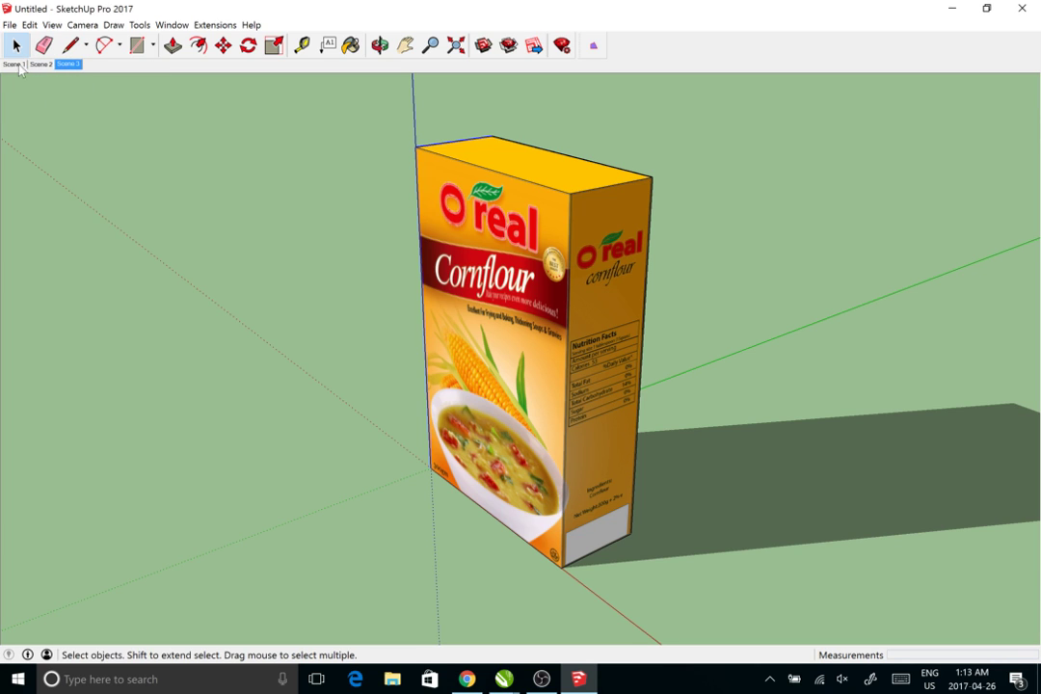
click(16, 65)
click(38, 64)
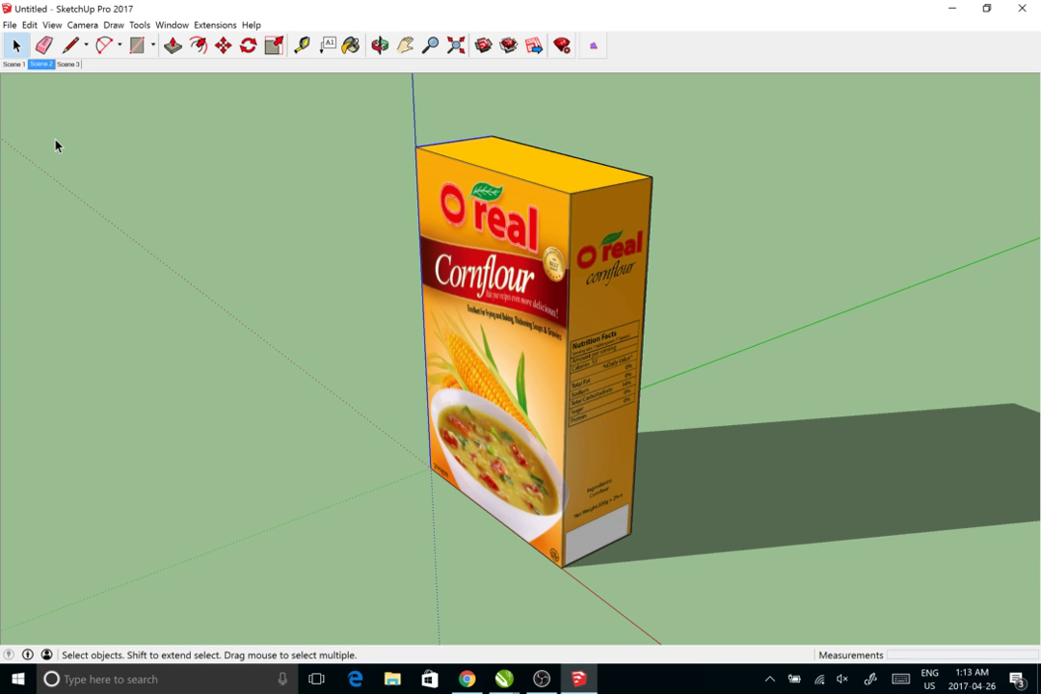
key(Page_Up)
click(180, 27)
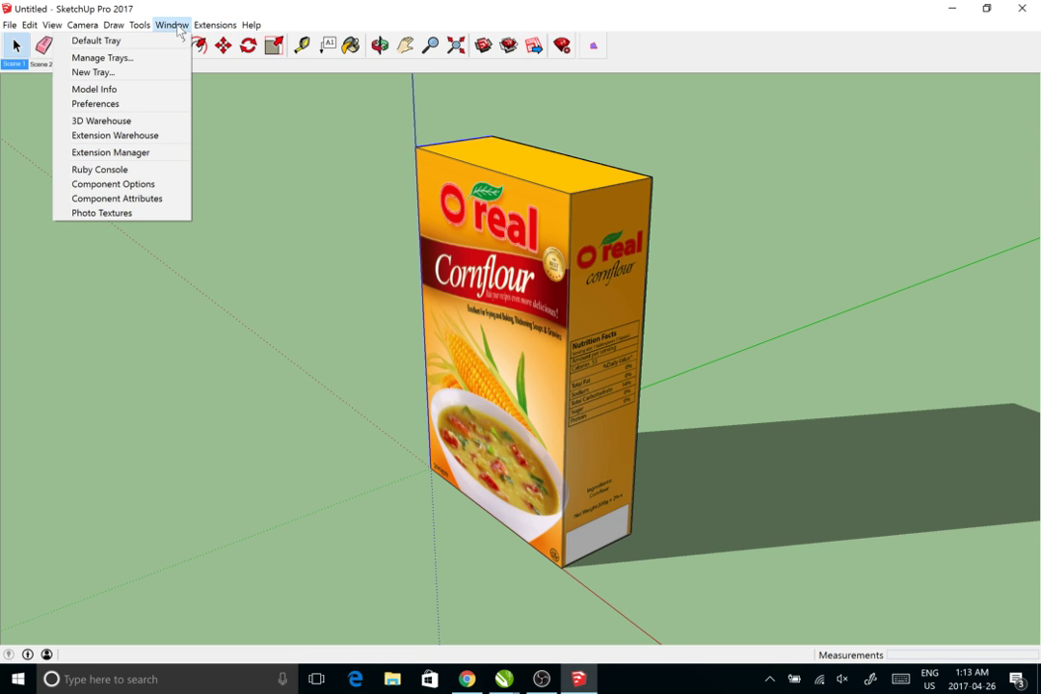
click(163, 26)
click(175, 27)
mouse_move(84, 29)
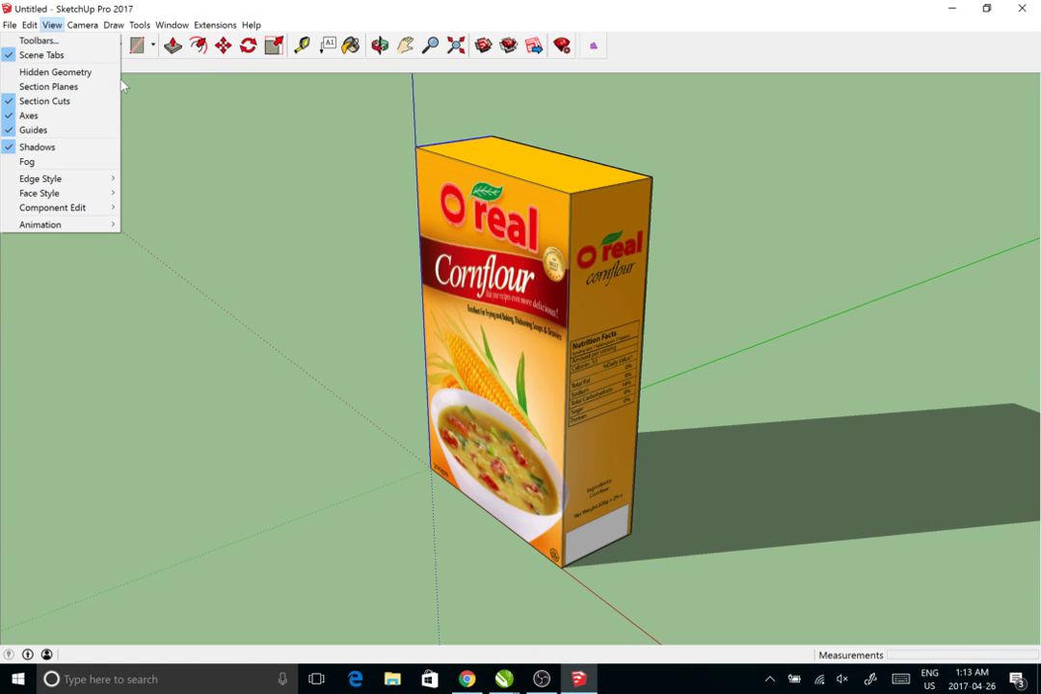
click(168, 162)
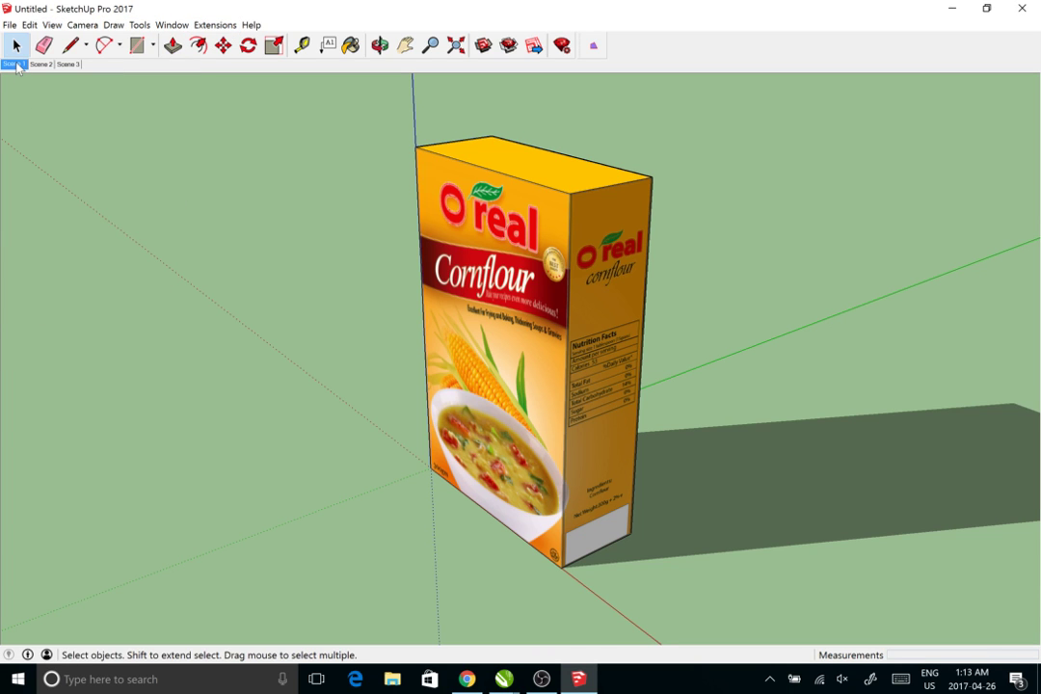
key(o)
key(space)
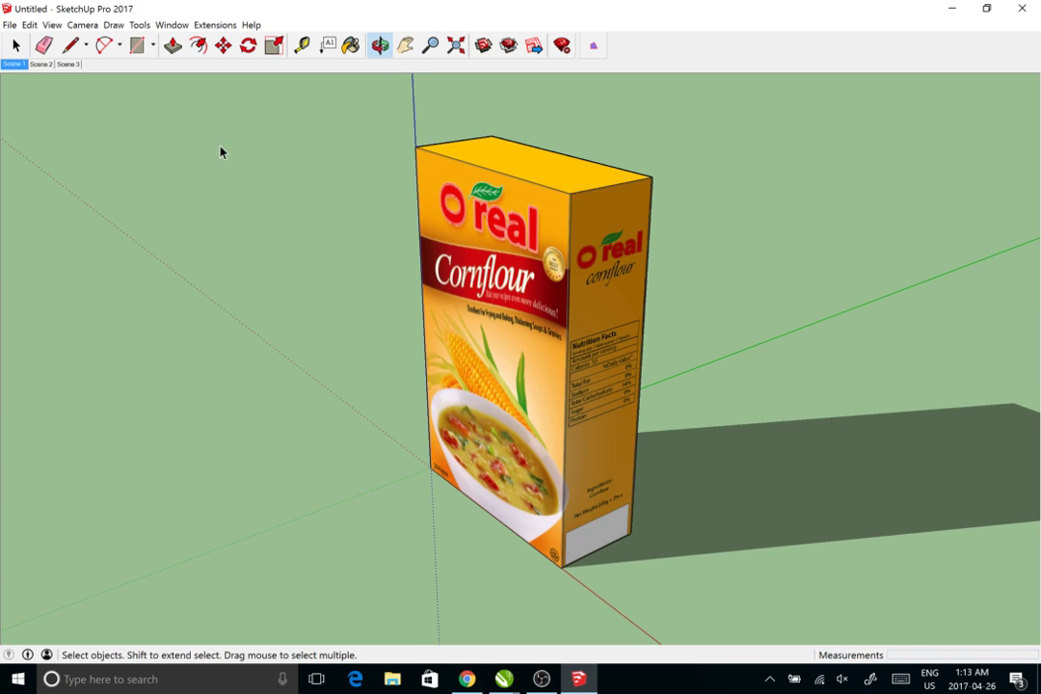
Update Scene 2 to a closer view of the box's Nutrition Facts side and back recipe panel
click(41, 63)
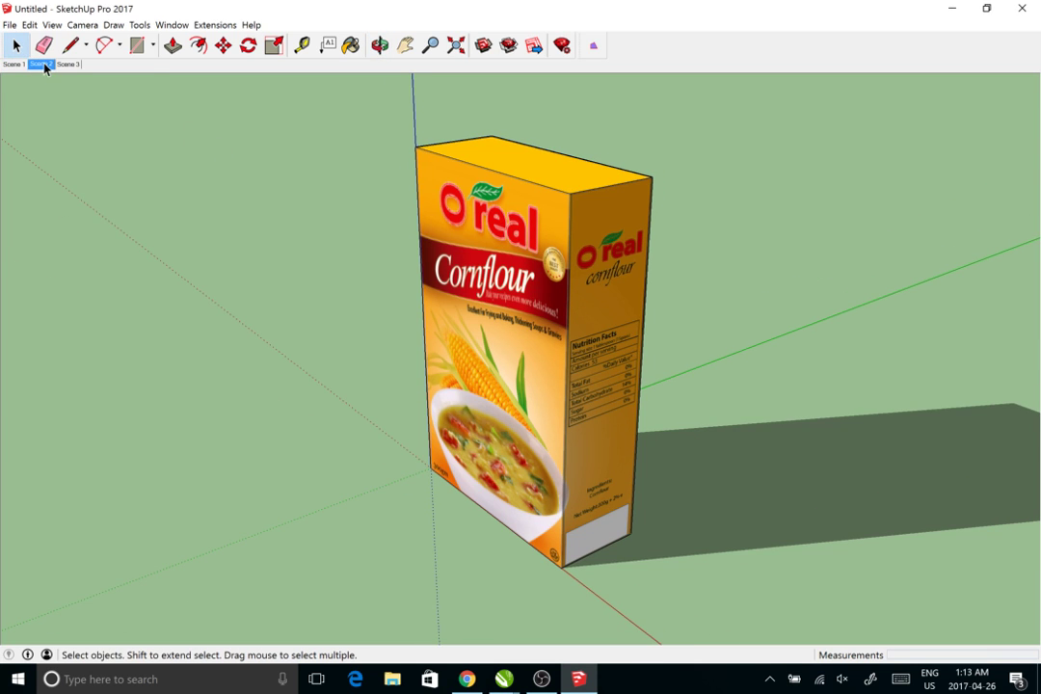
right_click(44, 67)
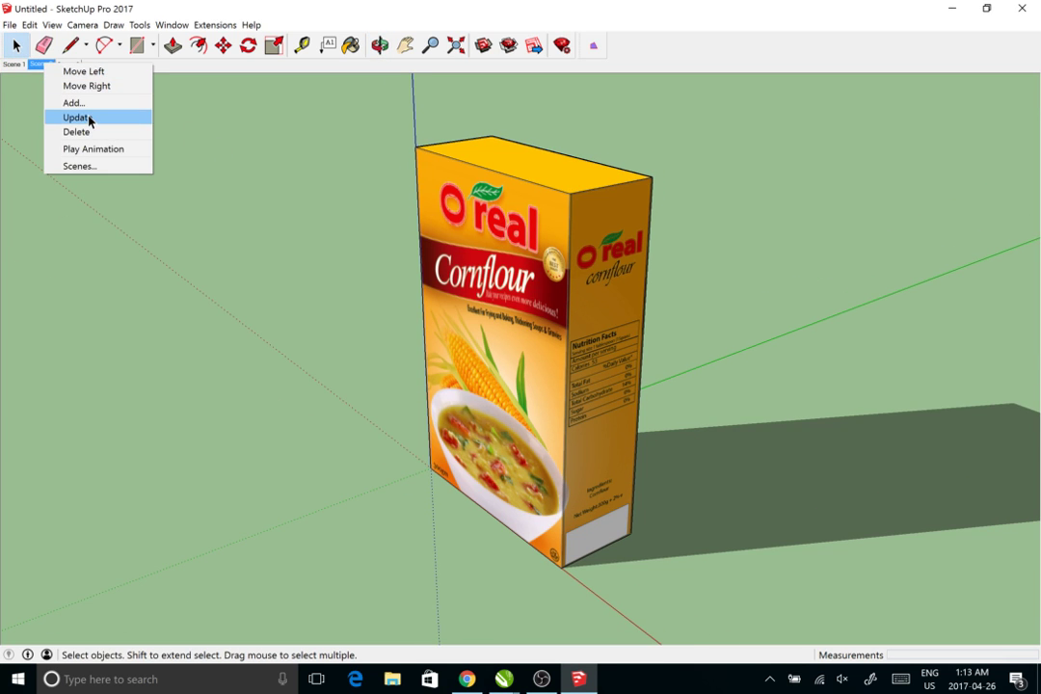
click(39, 75)
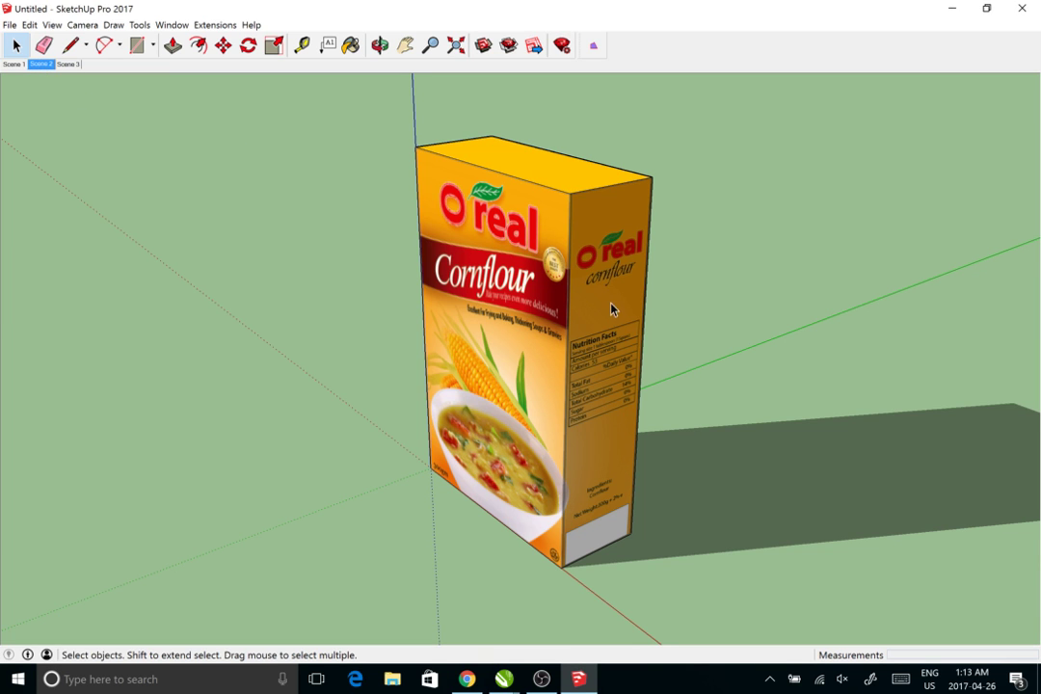
drag(611, 304, 290, 362)
key(space)
scroll(536, 441, up, 1)
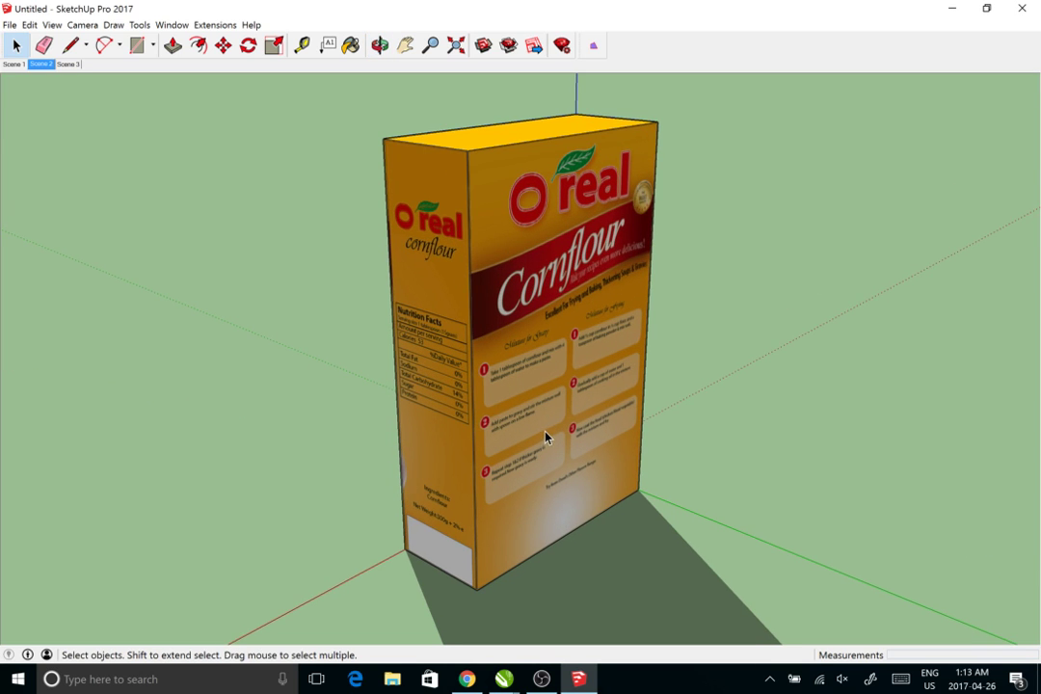
scroll(544, 436, up, 2)
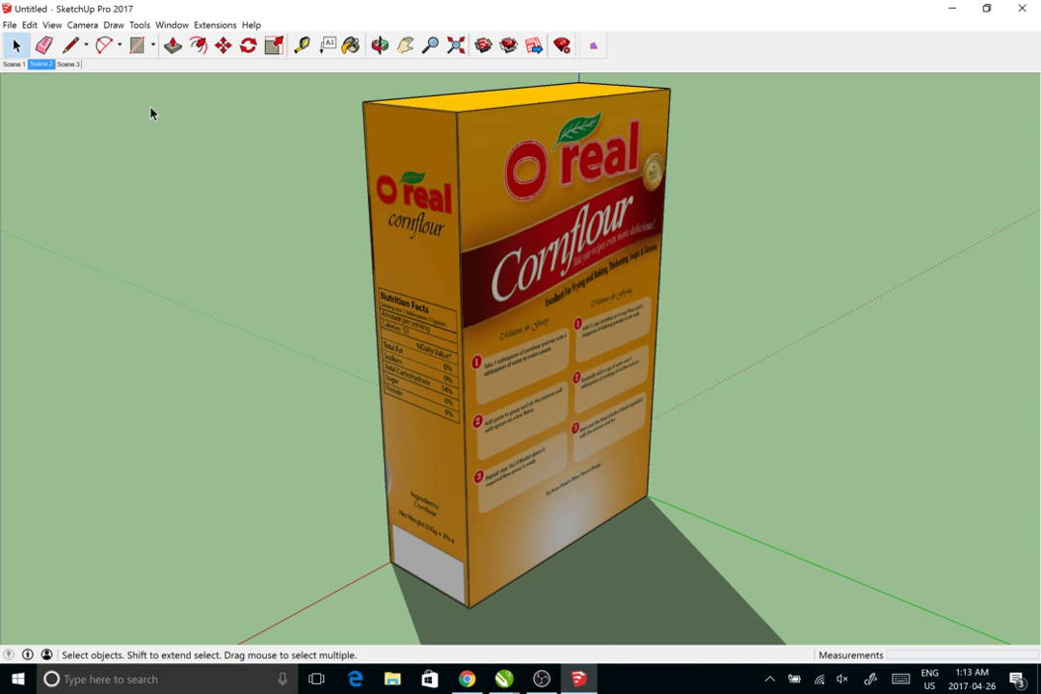
right_click(41, 65)
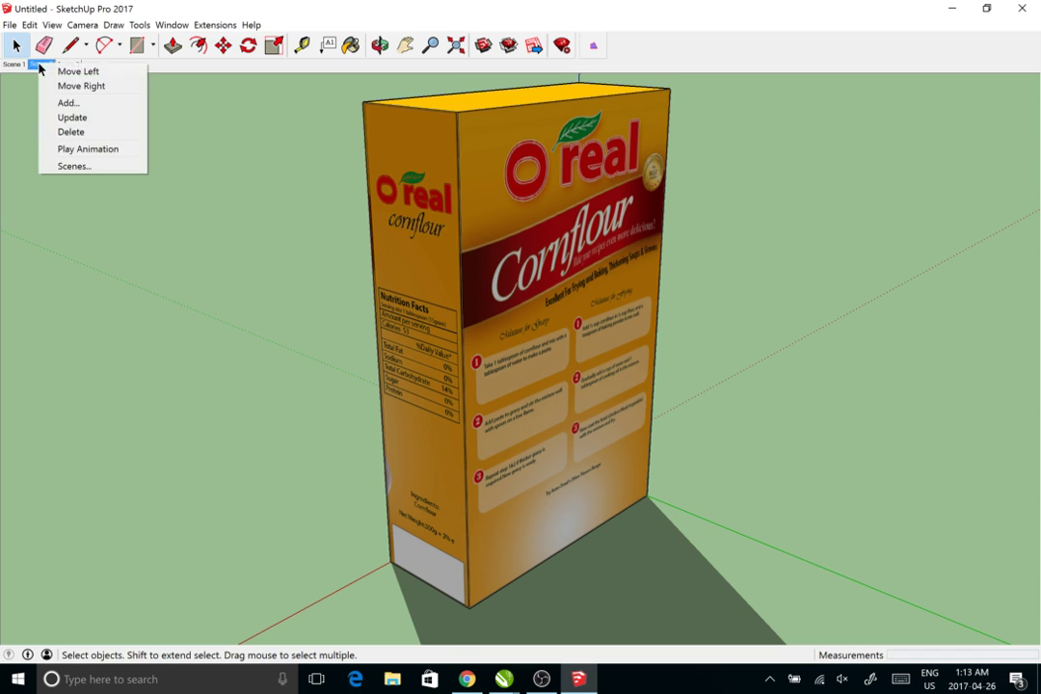
click(71, 117)
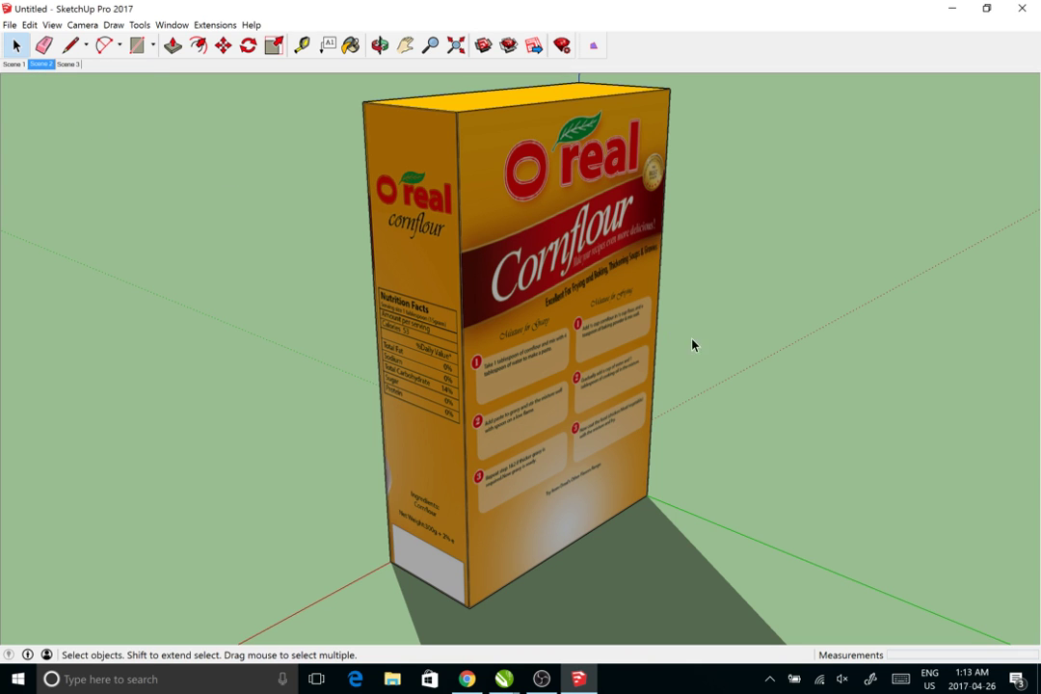
Update Scene 3 to a view of the box's back recipe panel and chicken corn soup side
click(68, 64)
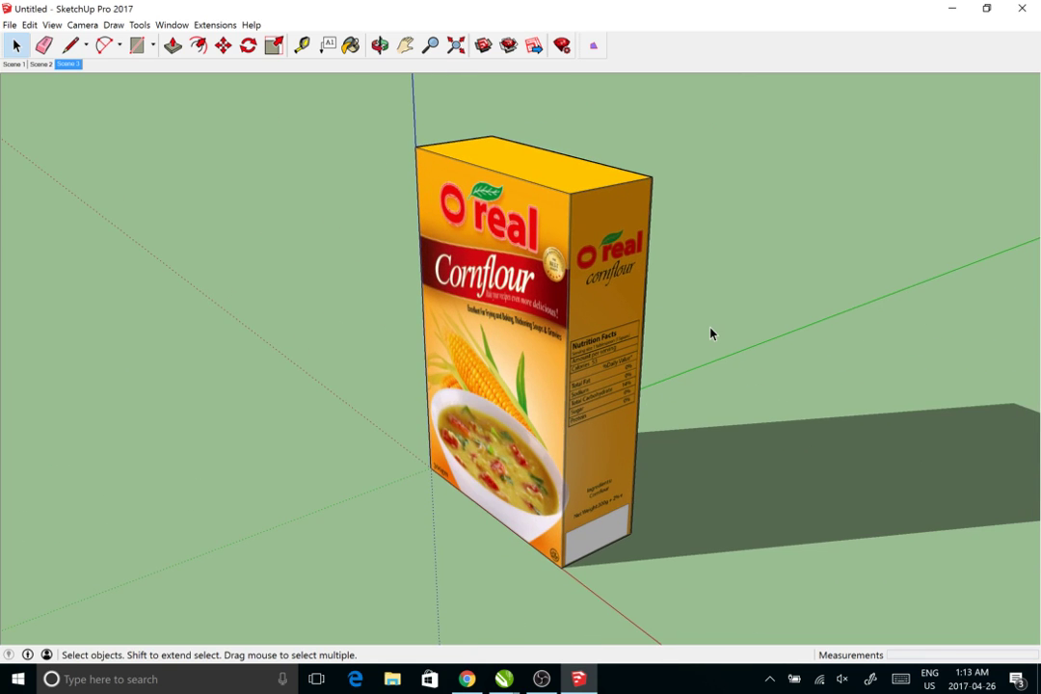
drag(711, 333, 197, 343)
key(space)
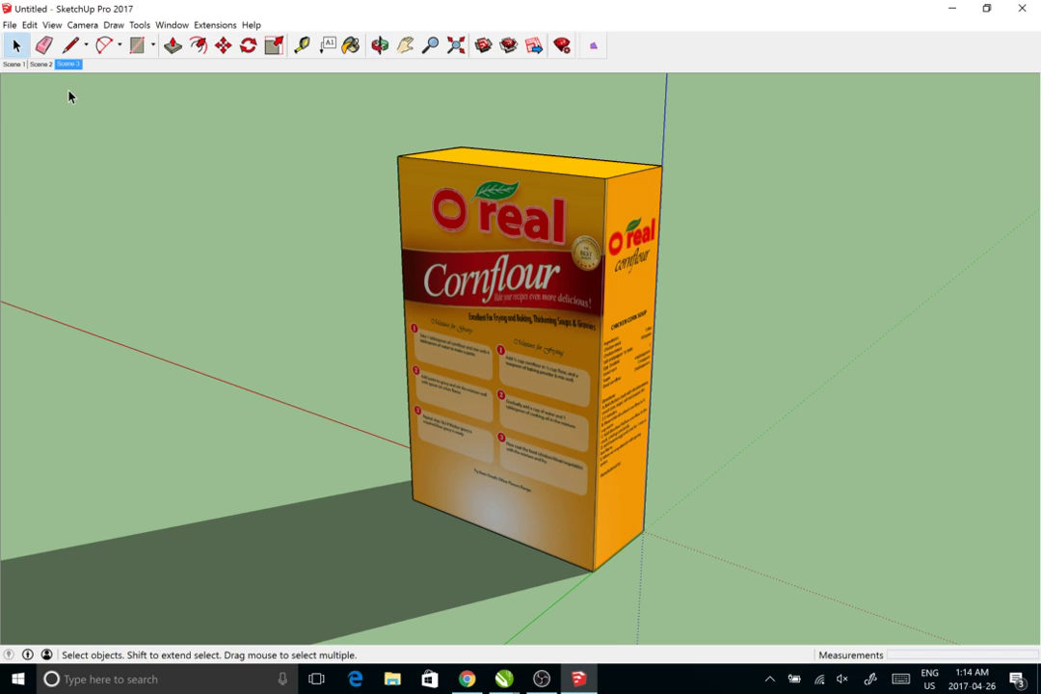
right_click(76, 68)
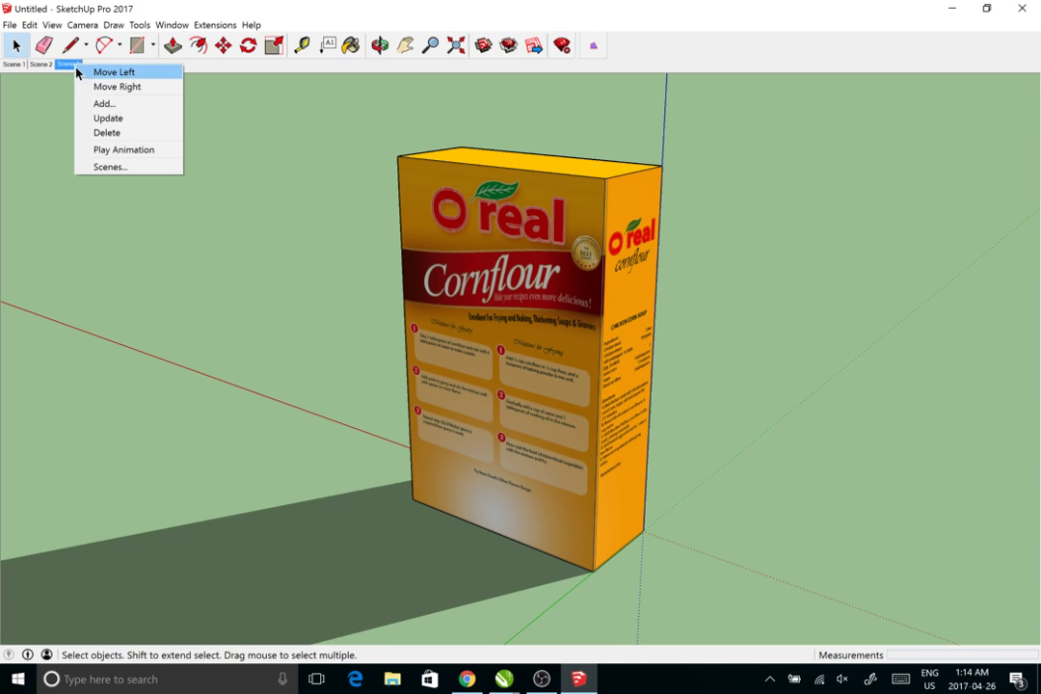
click(103, 117)
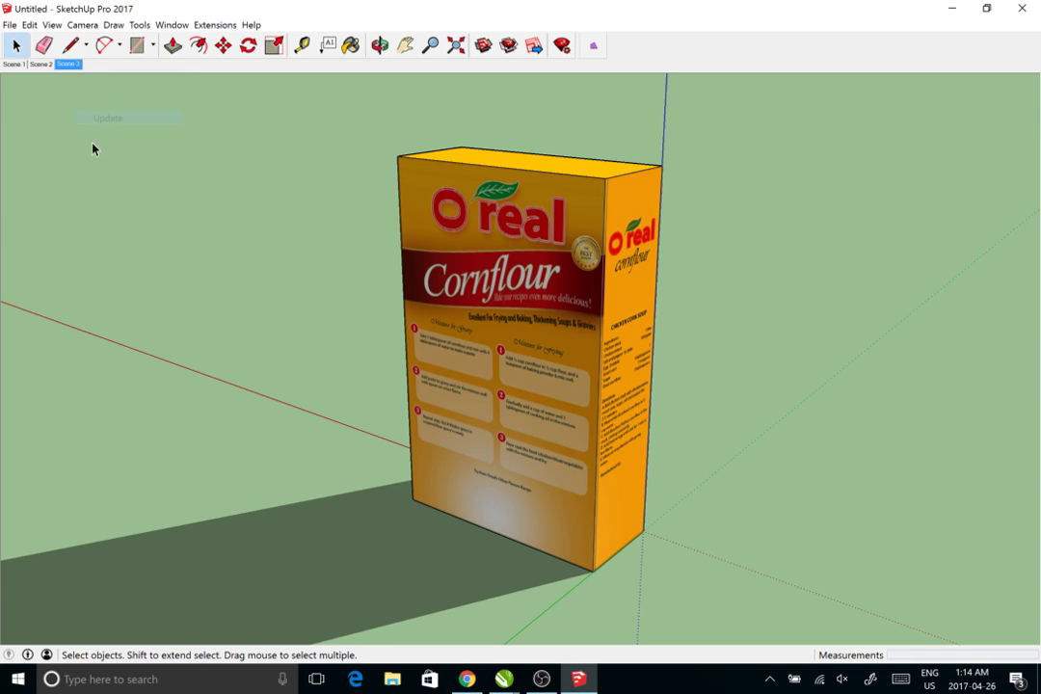
Preview the saved camera views of Scene 1, Scene 2 and Scene 3 in order
click(10, 67)
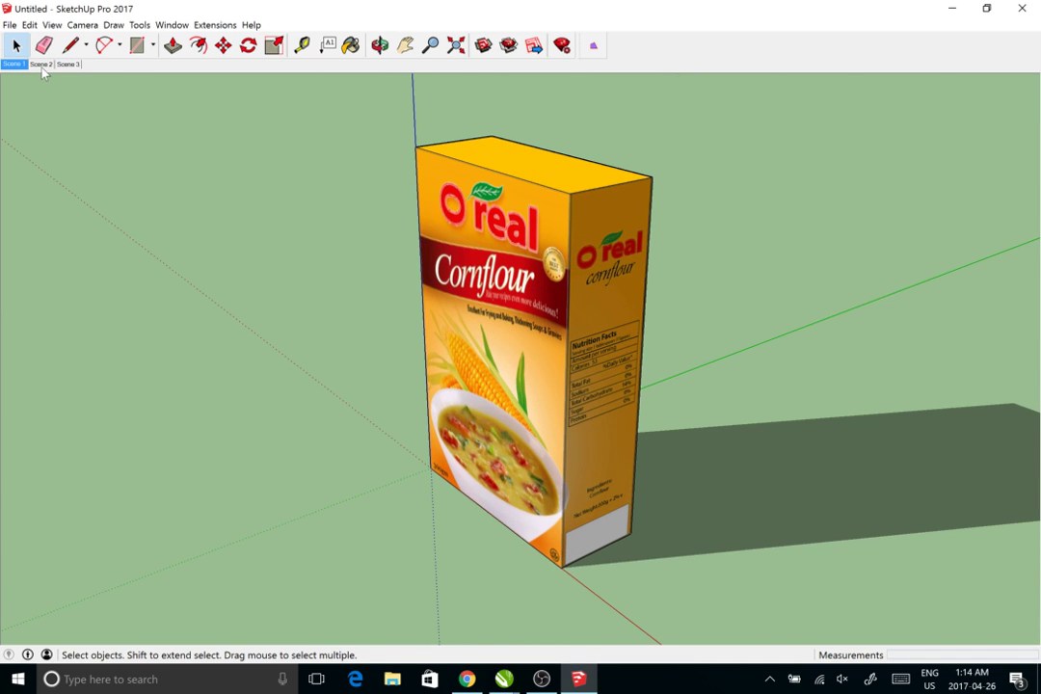
click(41, 64)
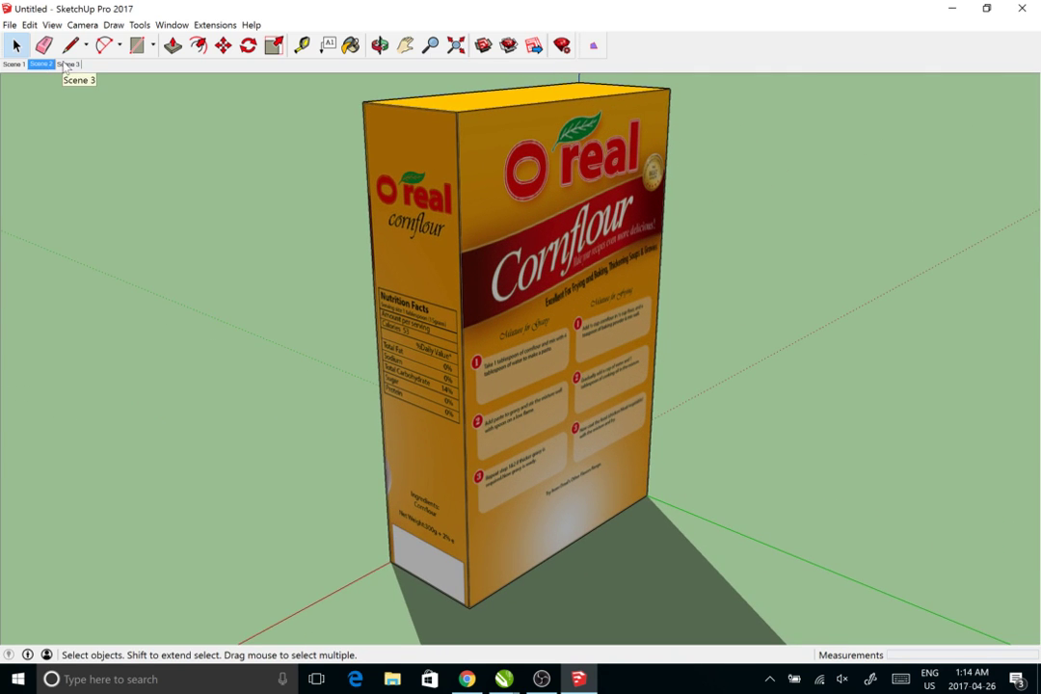
click(67, 64)
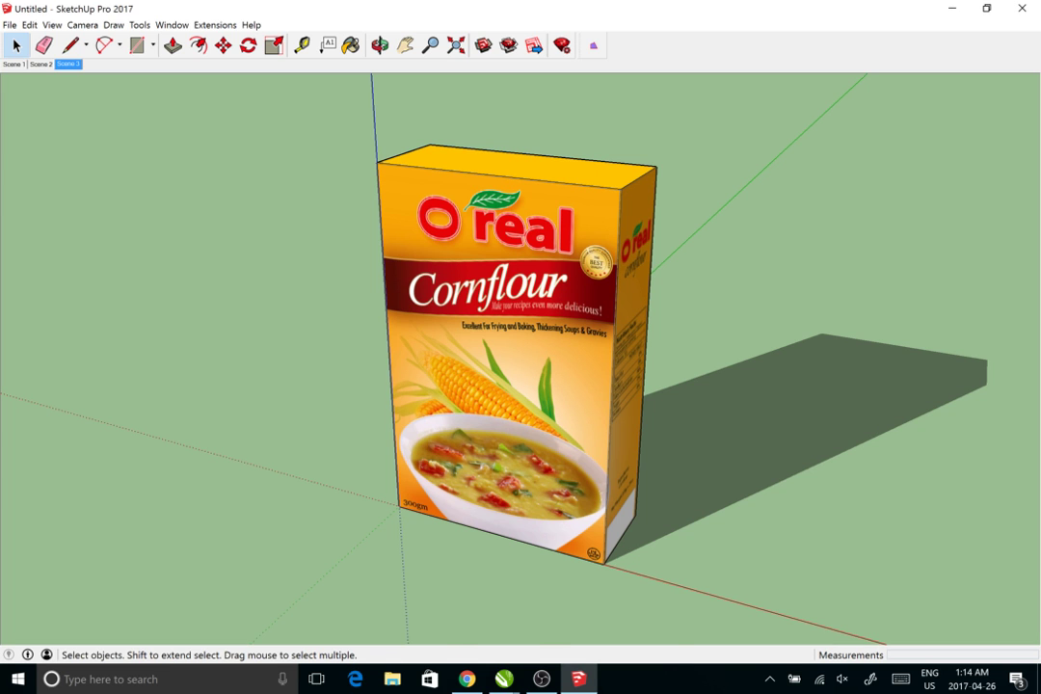
Switch to CorelDRAW to compare the four flat panel designs with the box model, and return to SketchUp
click(503, 678)
click(584, 599)
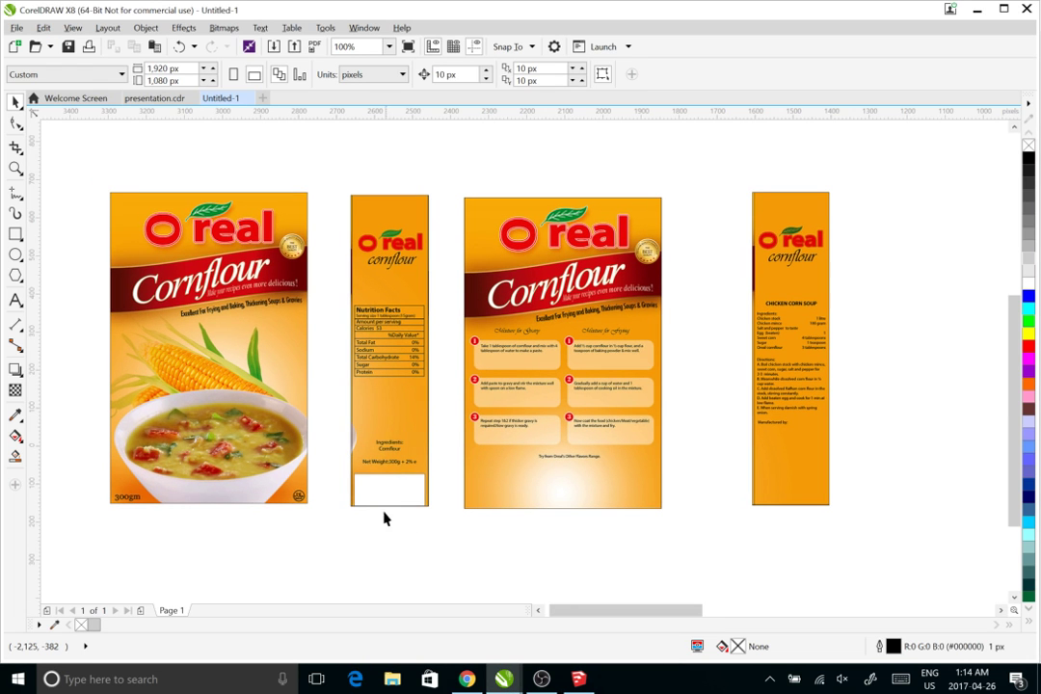
click(579, 678)
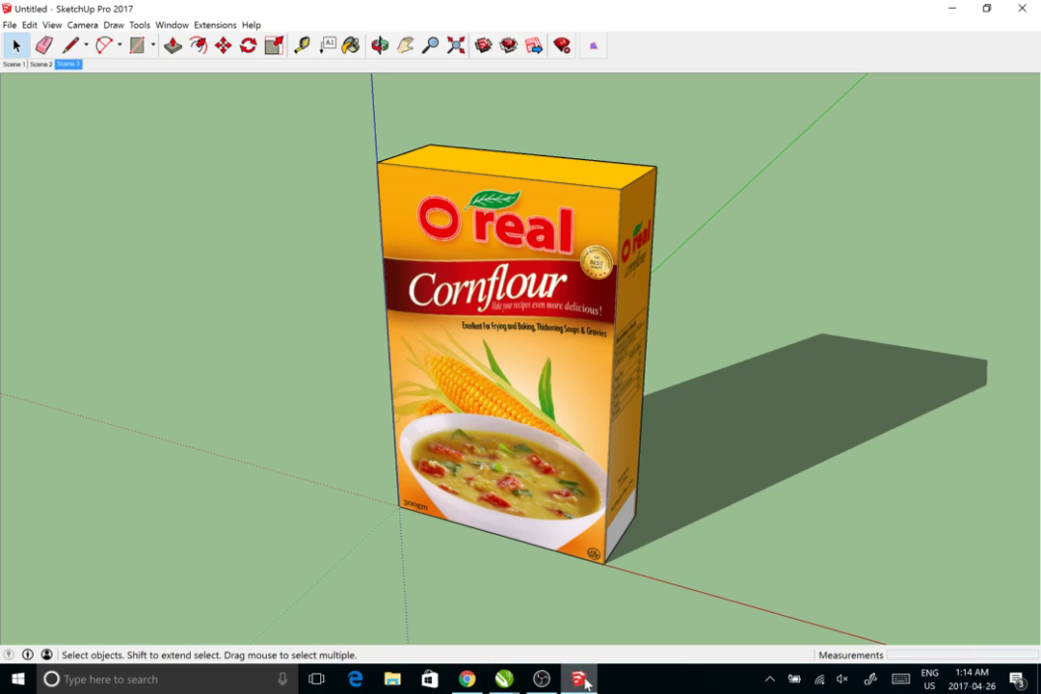
Examine the finished cornflour box from several angles around its front and Nutrition Facts side
drag(483, 404, 354, 146)
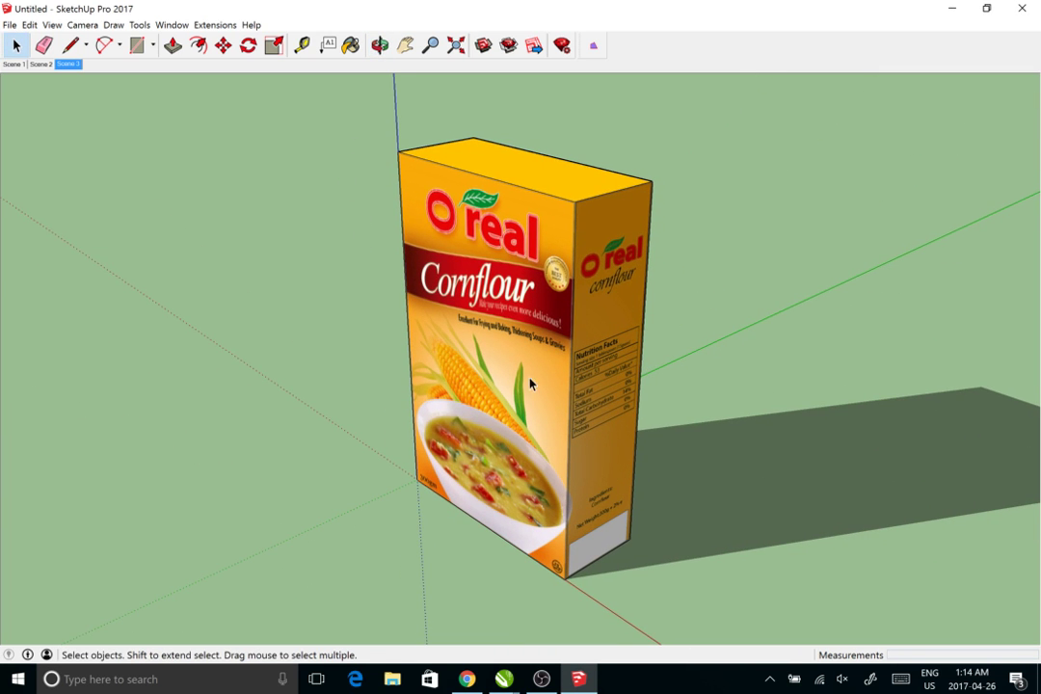
drag(403, 428, 537, 443)
scroll(577, 463, up, 1)
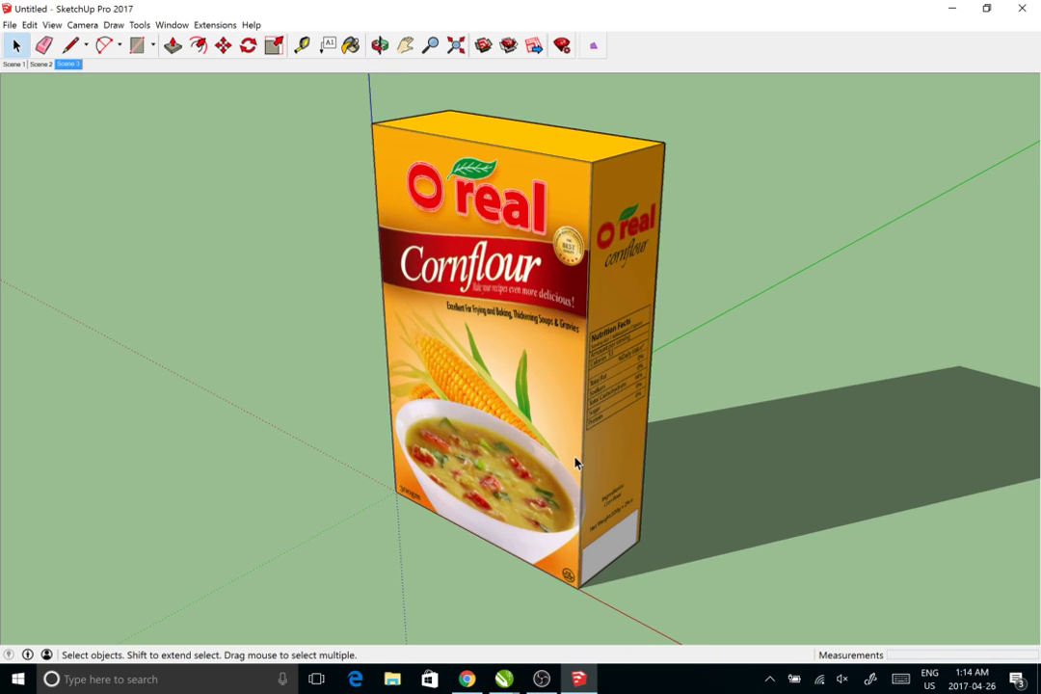
scroll(576, 463, down, 1)
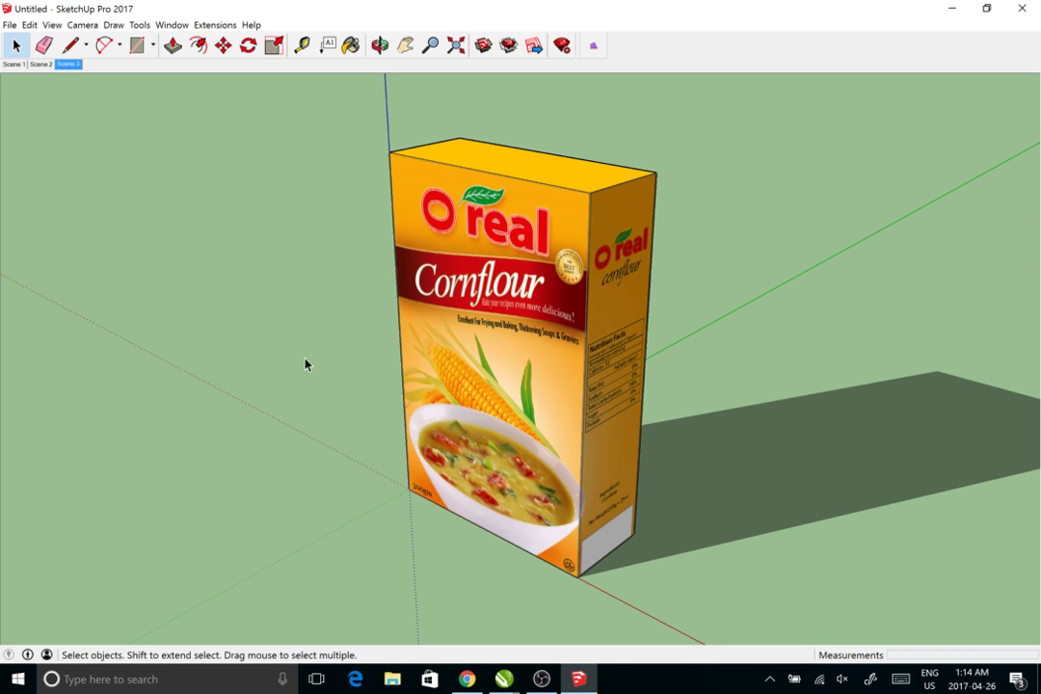
mouse_move(305, 364)
mouse_down()
mouse_move(305, 356)
mouse_move(323, 362)
mouse_up()
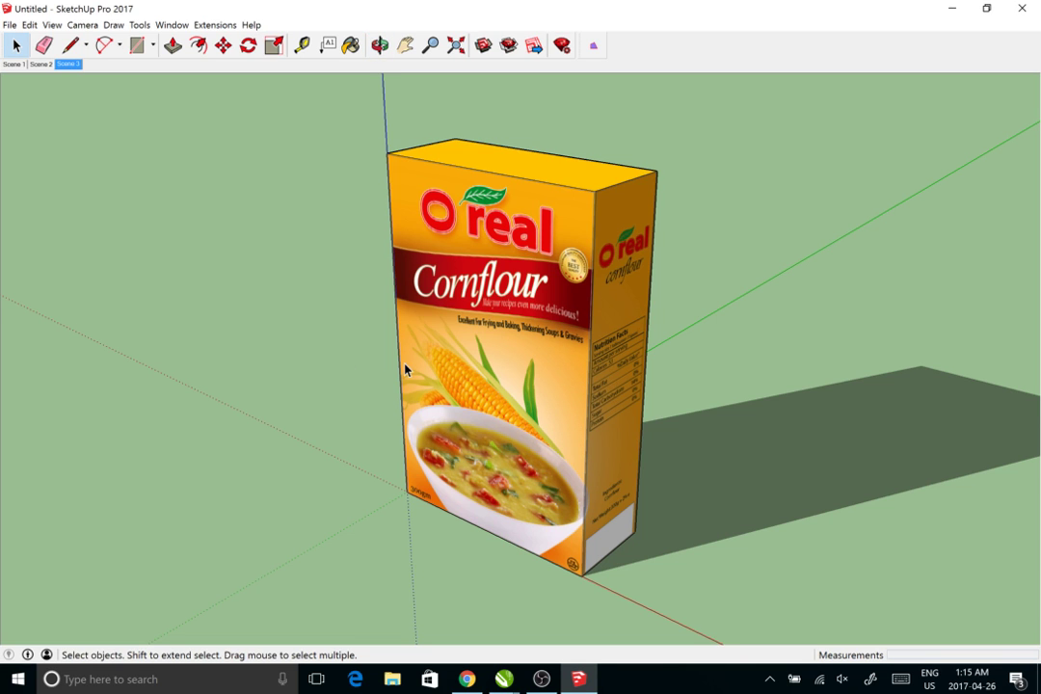
scroll(405, 369, down, 2)
scroll(402, 374, up, 1)
scroll(403, 375, down, 1)
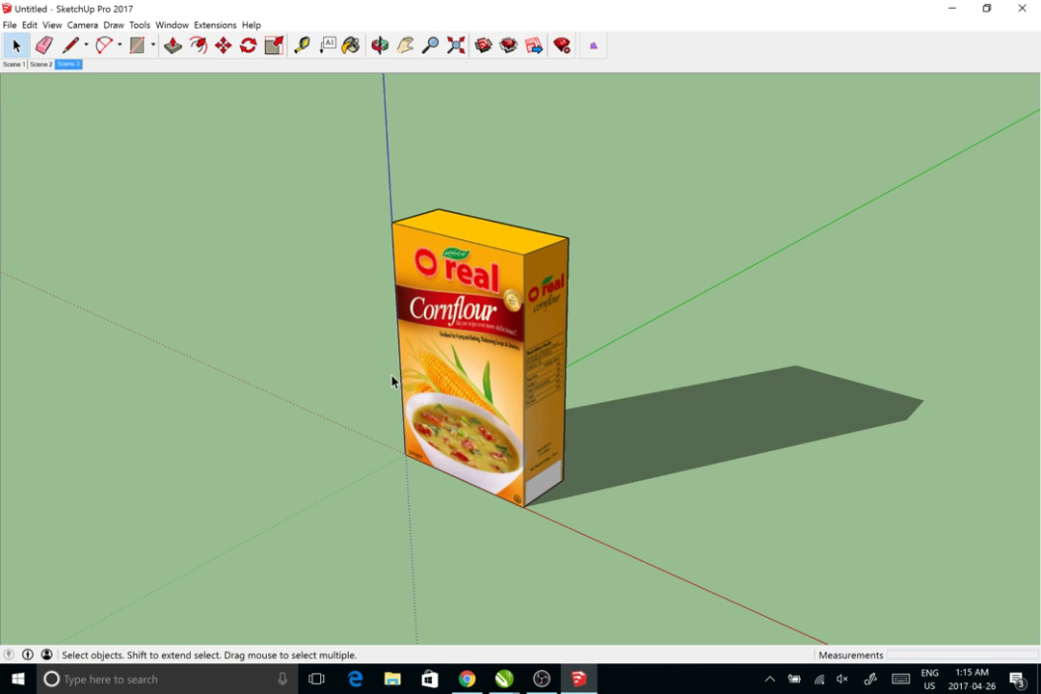
key(o)
drag(398, 395, 327, 374)
key(space)
key(o)
key(space)
key(o)
key(space)
key(o)
key(space)
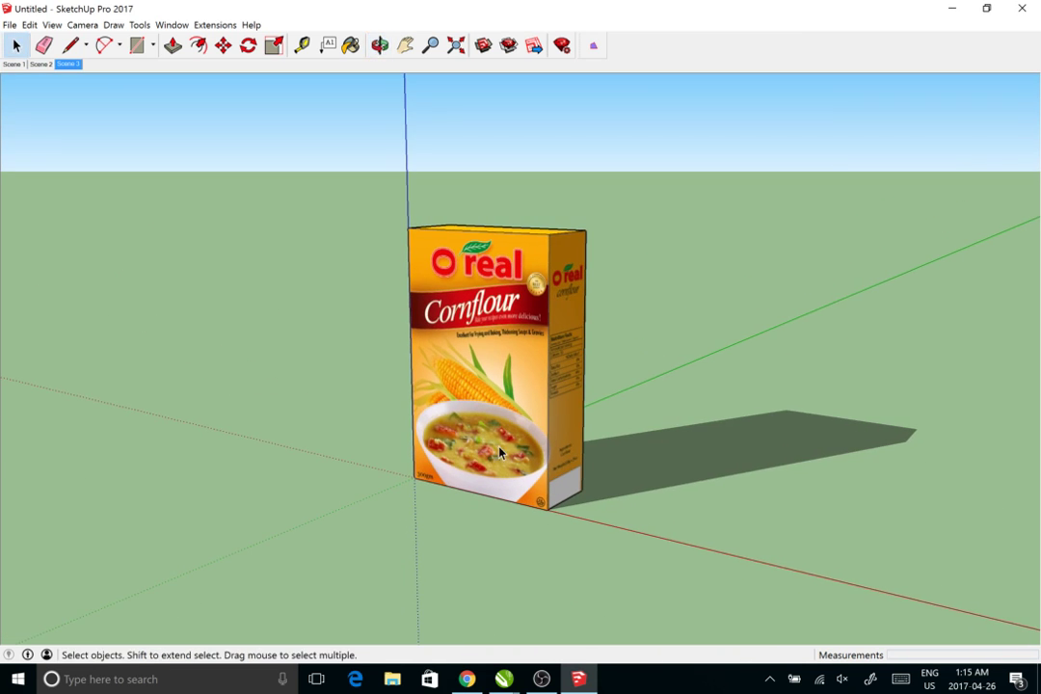
key(o)
drag(474, 445, 448, 467)
key(space)
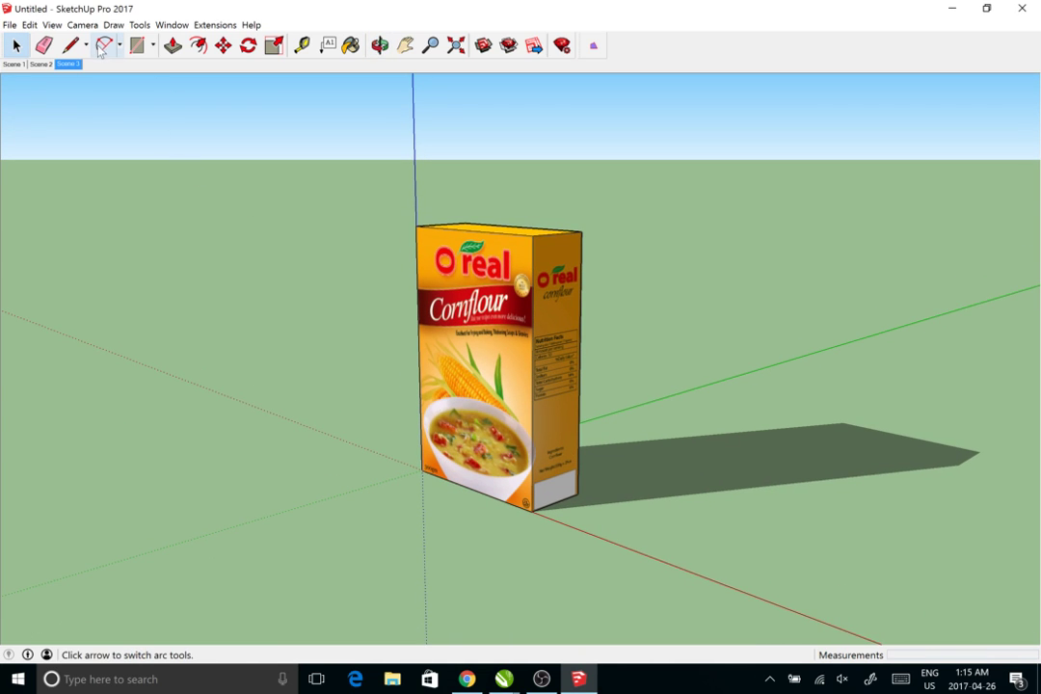
Draw a circle with a radius of about 5 1/16" on the ground beside the box's Nutrition Facts side
click(152, 46)
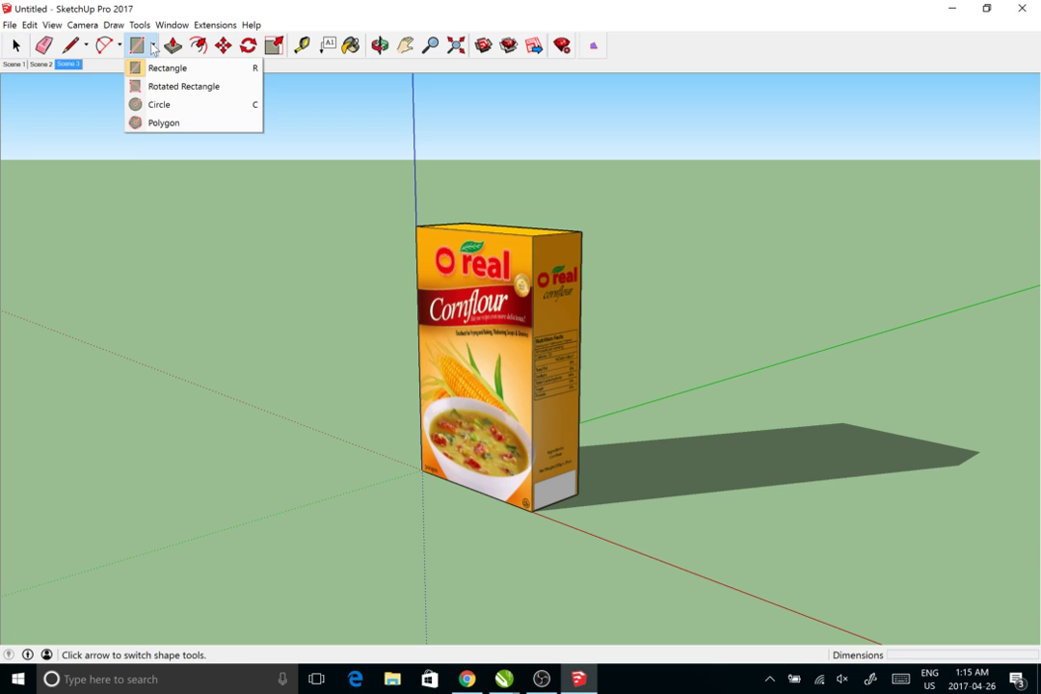
click(159, 106)
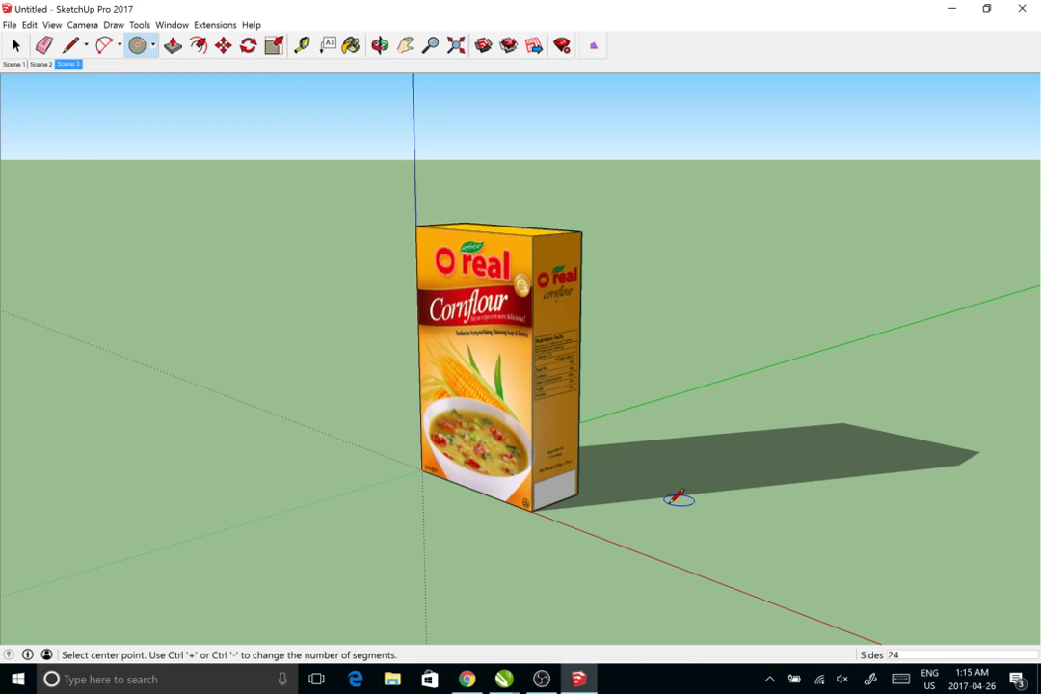
click(671, 531)
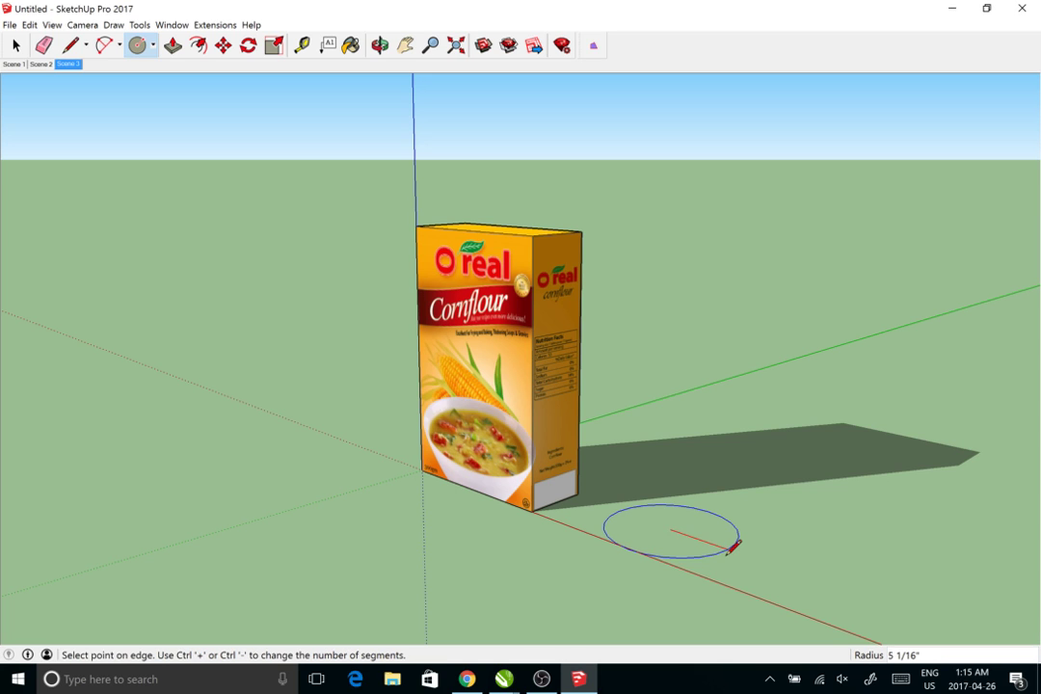
click(729, 548)
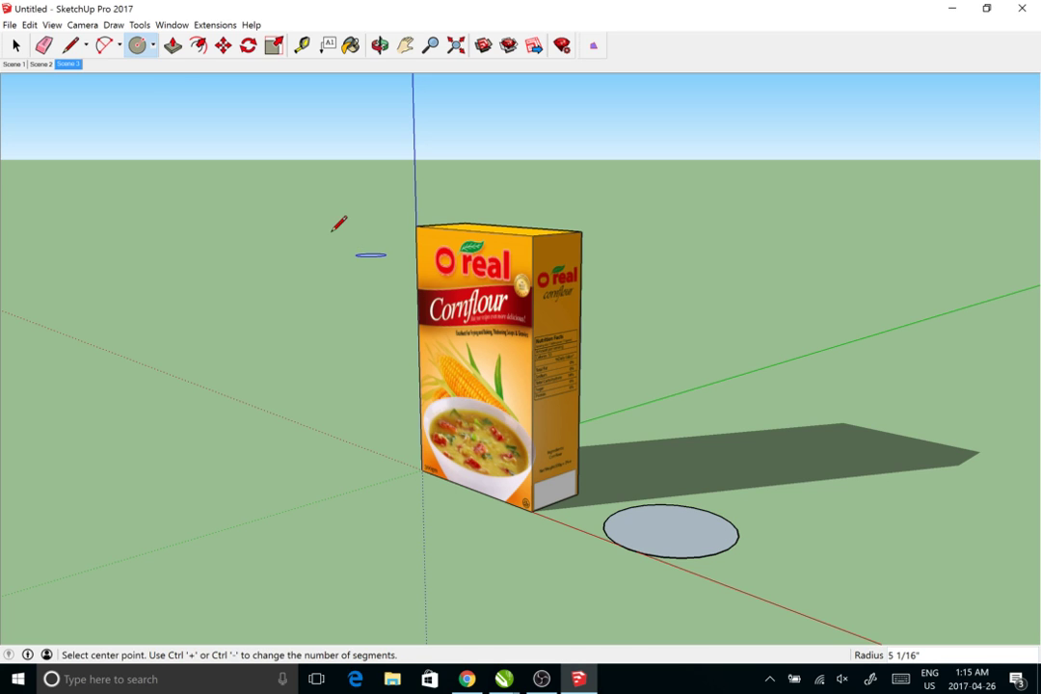
Extrude the circle upward about 1' 9 7/8" into a cylinder roughly as tall as the box
click(172, 45)
drag(662, 521, 482, 453)
key(o)
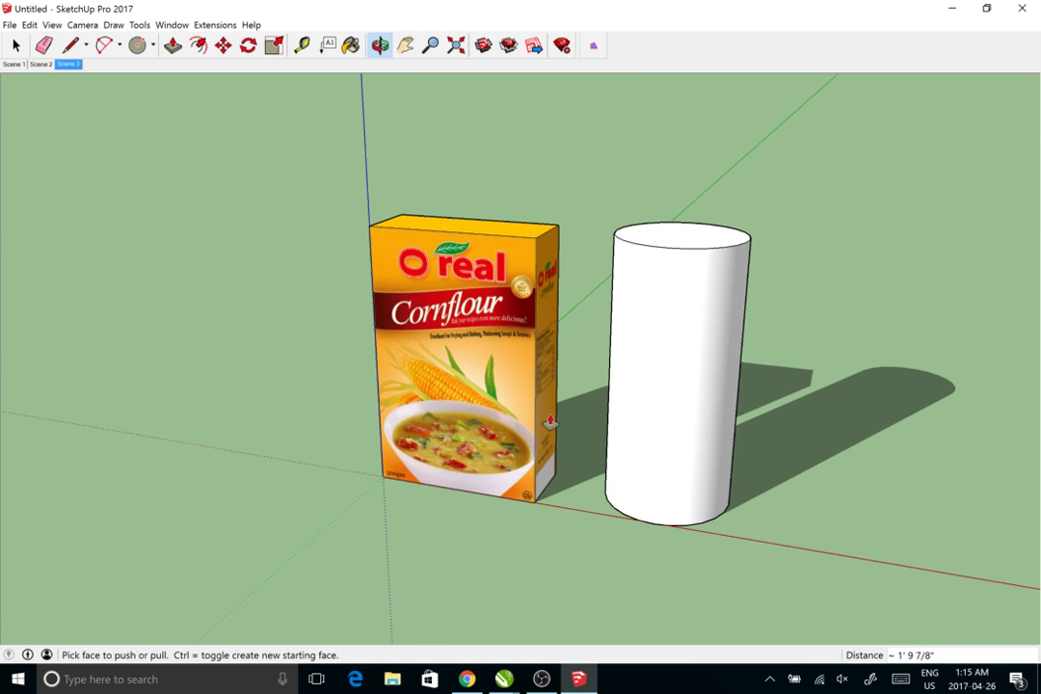
click(15, 45)
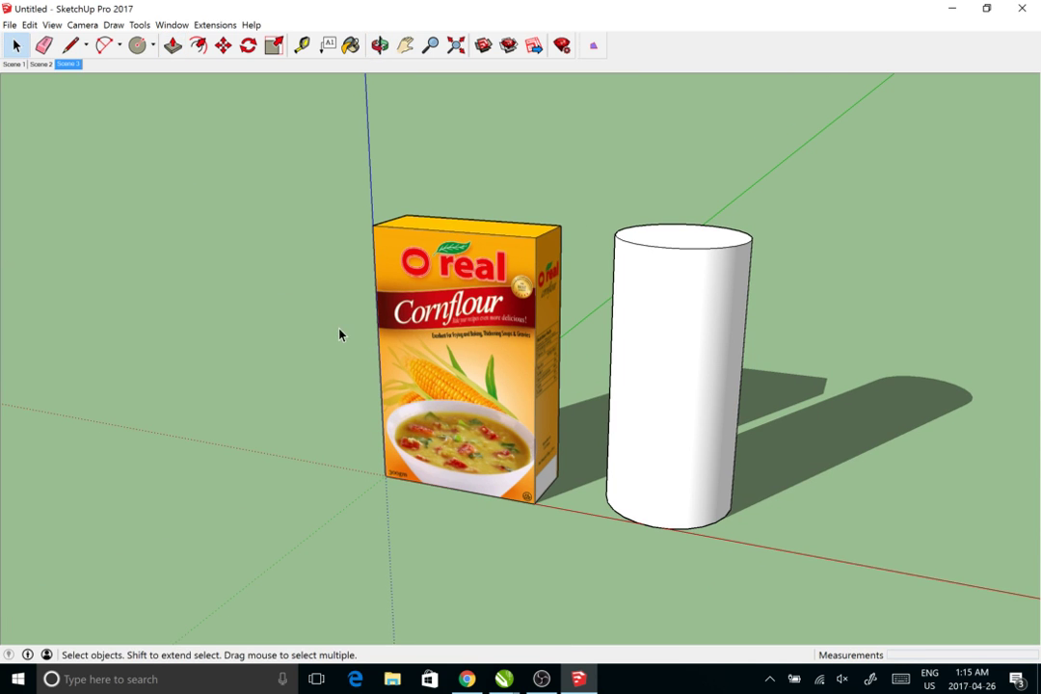
scroll(340, 331, down, 1)
drag(590, 386, 629, 391)
scroll(602, 390, up, 1)
scroll(603, 396, up, 1)
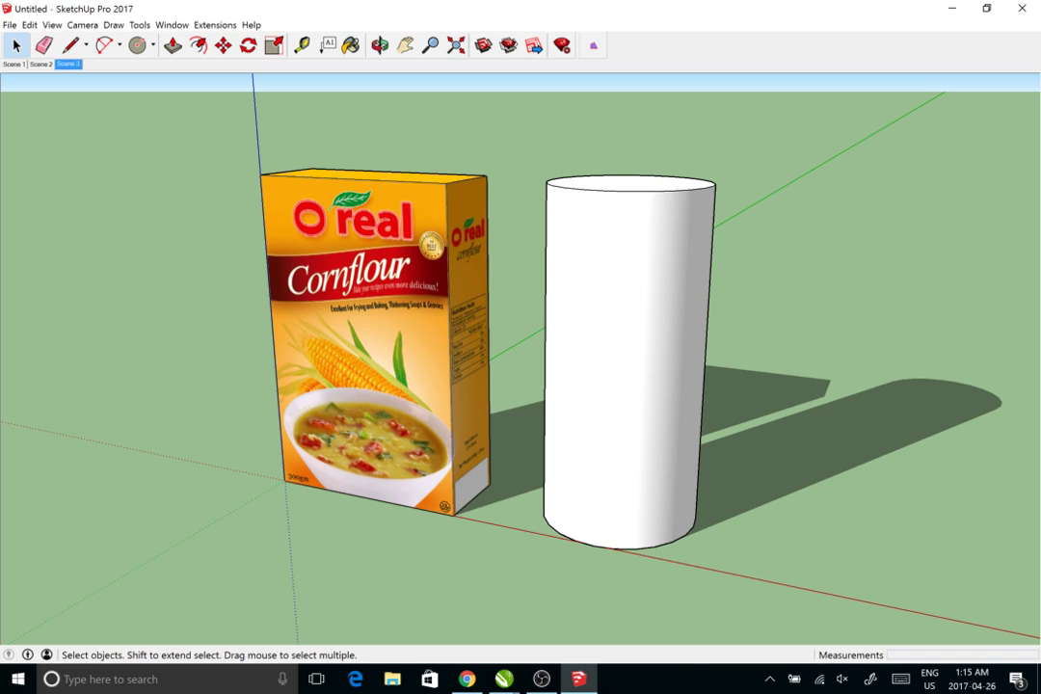
Turn on hidden geometry to reveal the individual facets around the cylinder's curved surface
key(alt+Tab)
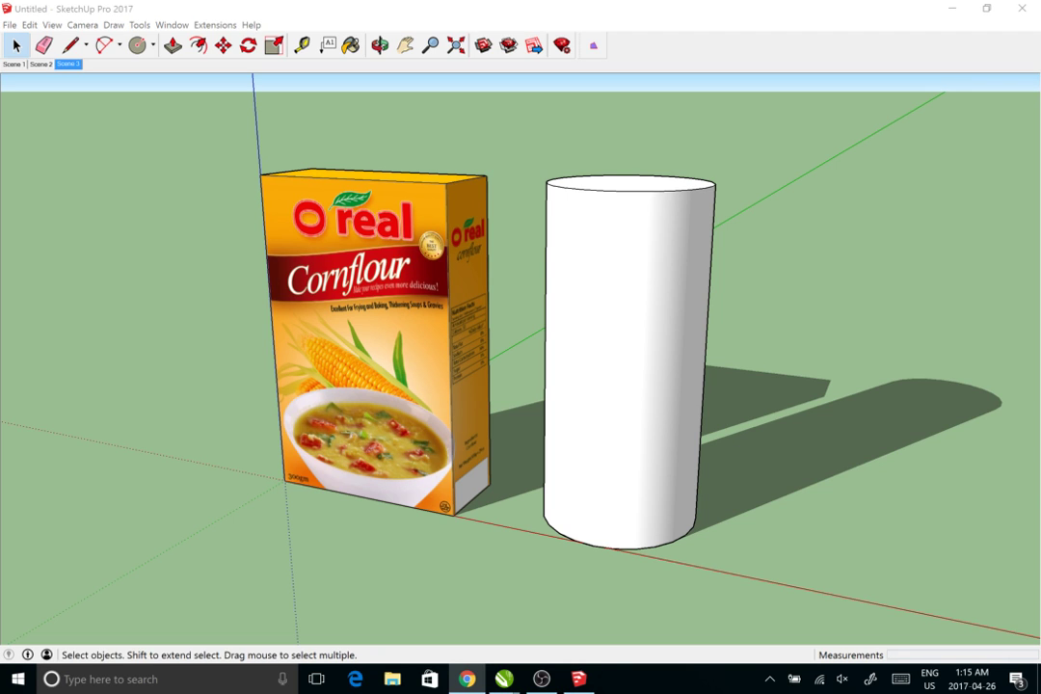
drag(803, 402, 759, 409)
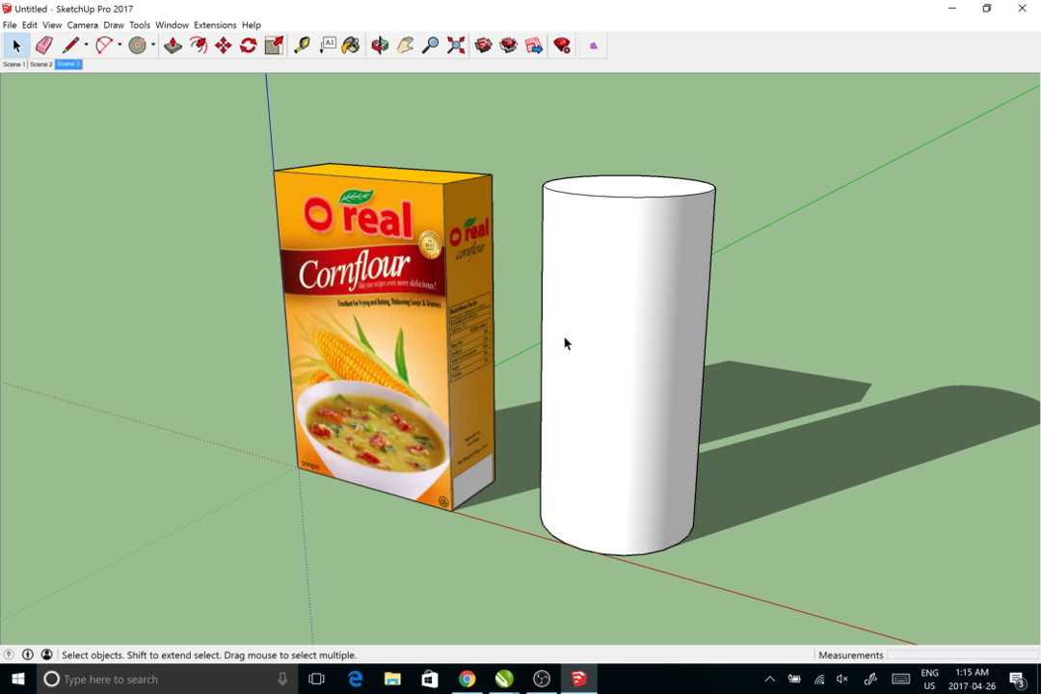
drag(667, 382, 720, 434)
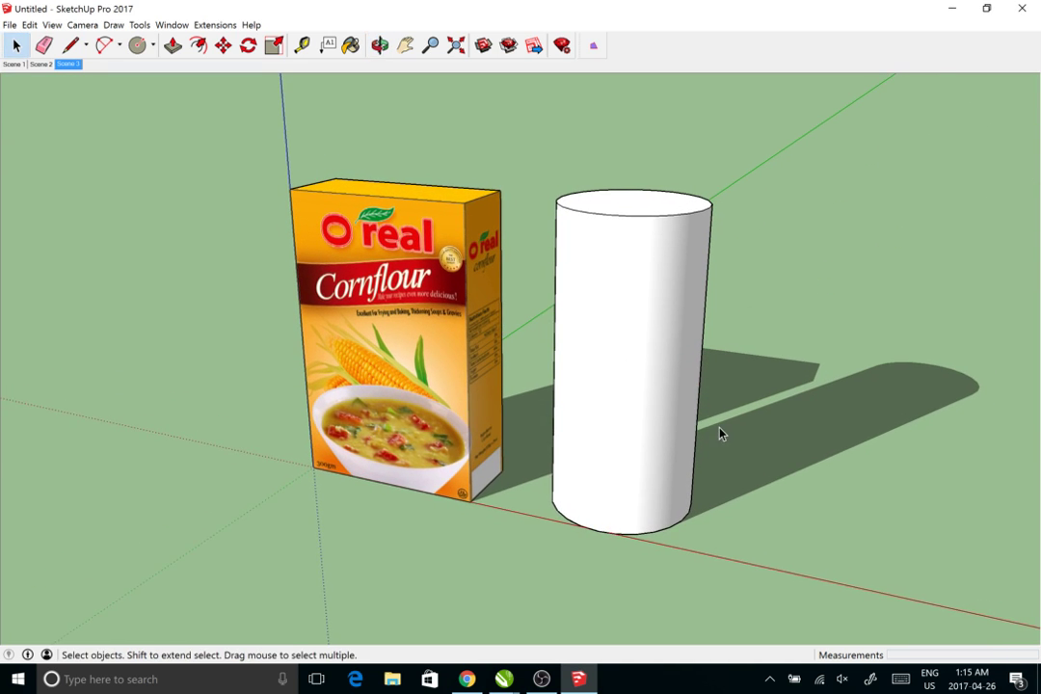
scroll(720, 434, up, 1)
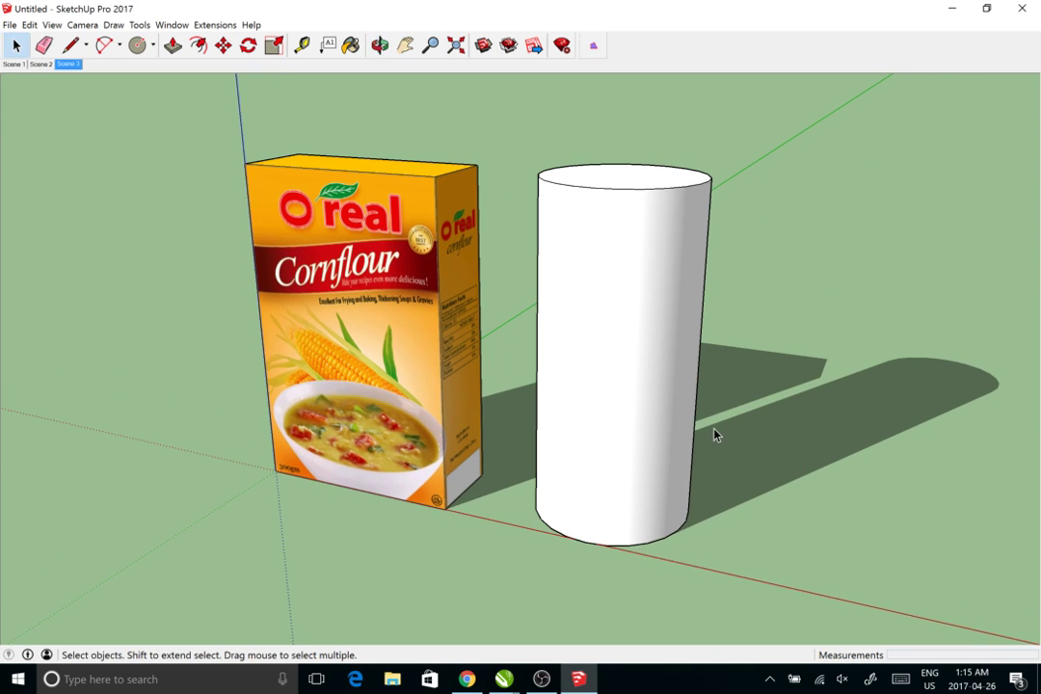
click(51, 24)
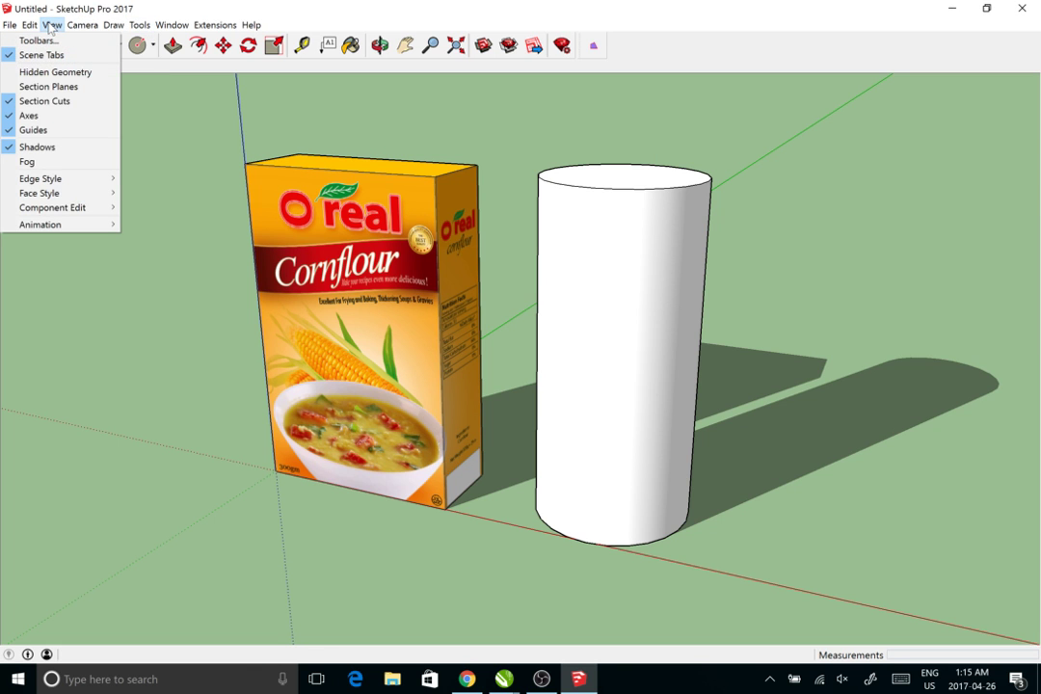
click(55, 73)
key(o)
drag(583, 295, 470, 353)
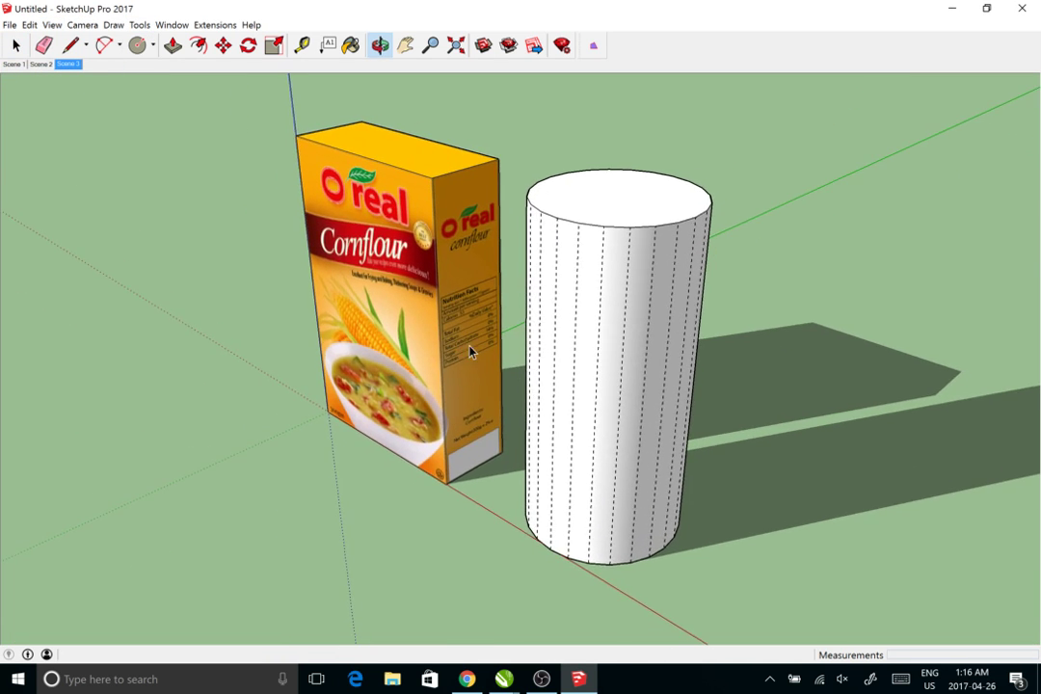
key(space)
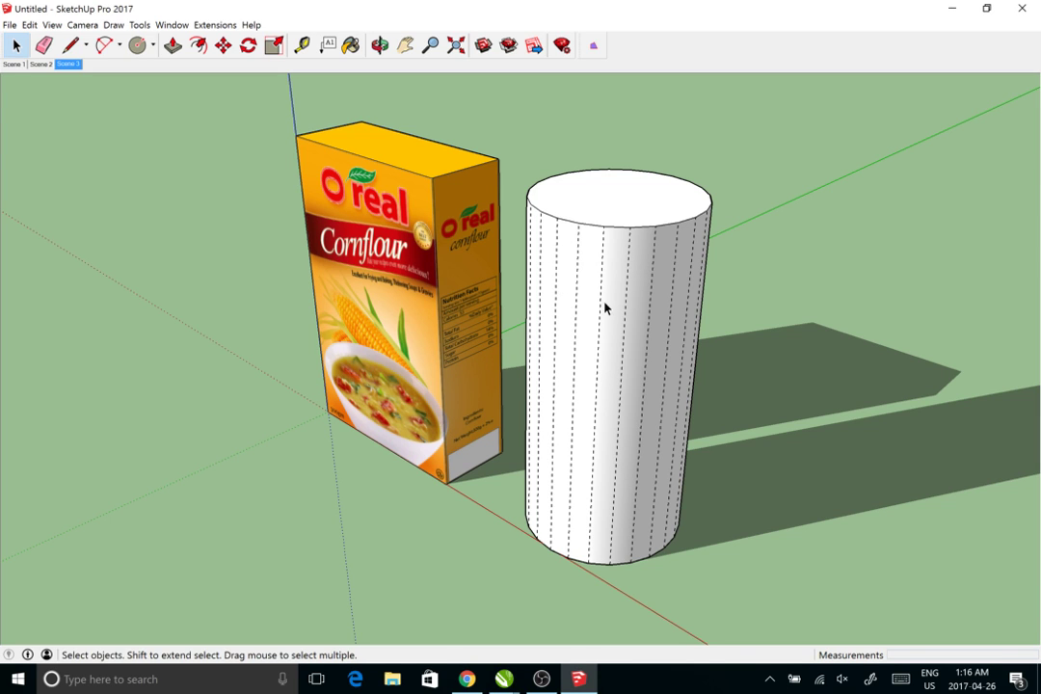
key(o)
drag(592, 301, 594, 282)
key(space)
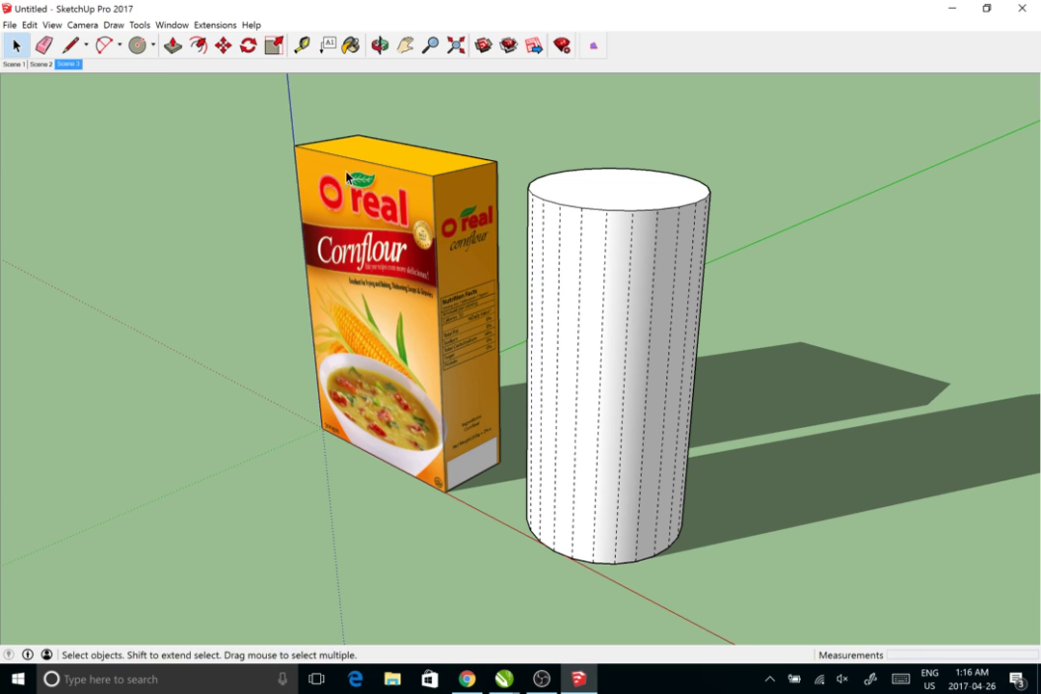
click(9, 26)
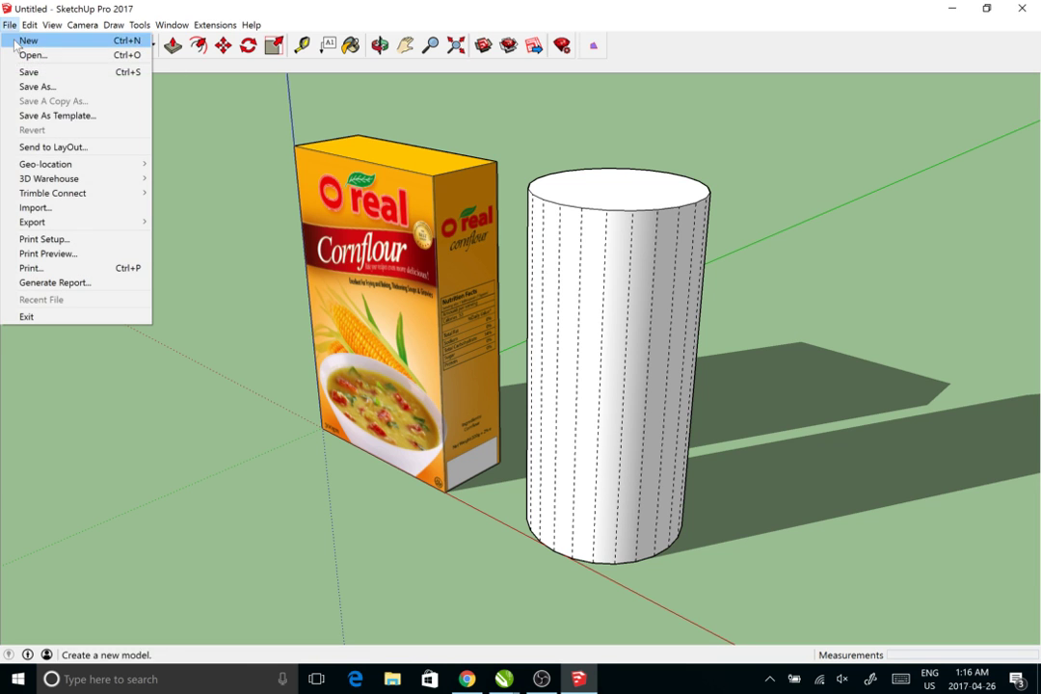
click(47, 208)
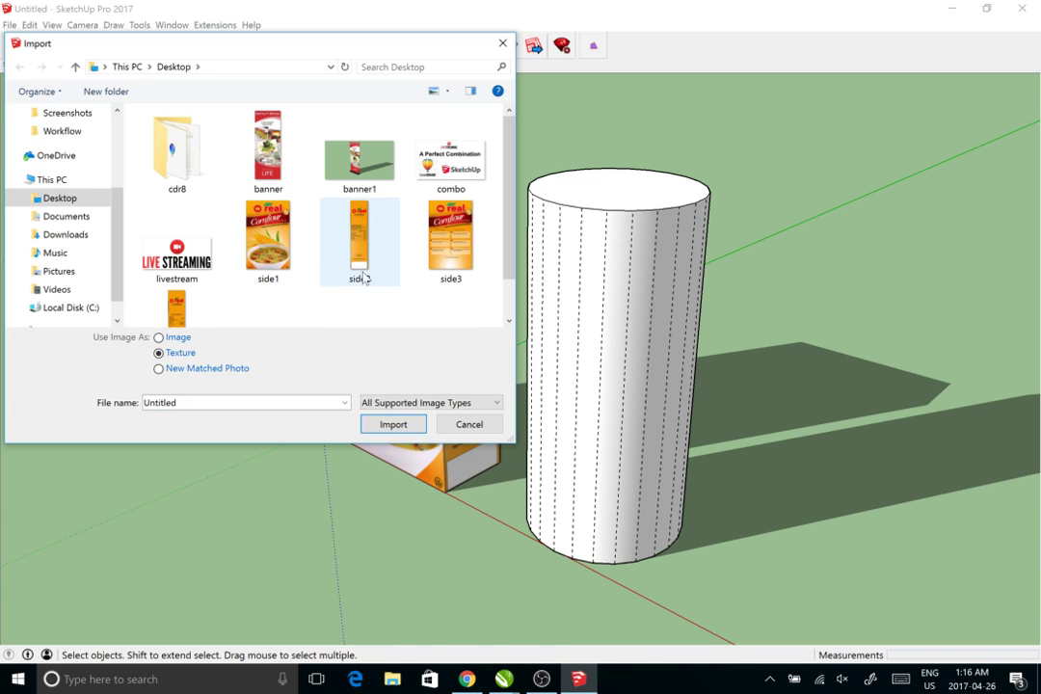
click(265, 251)
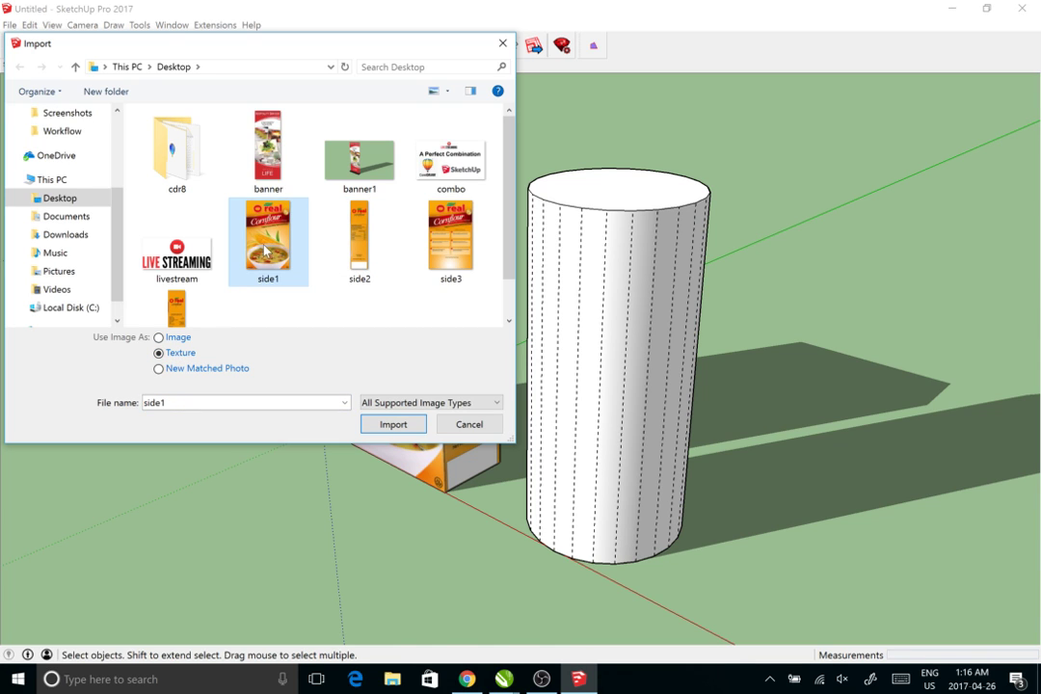
click(384, 426)
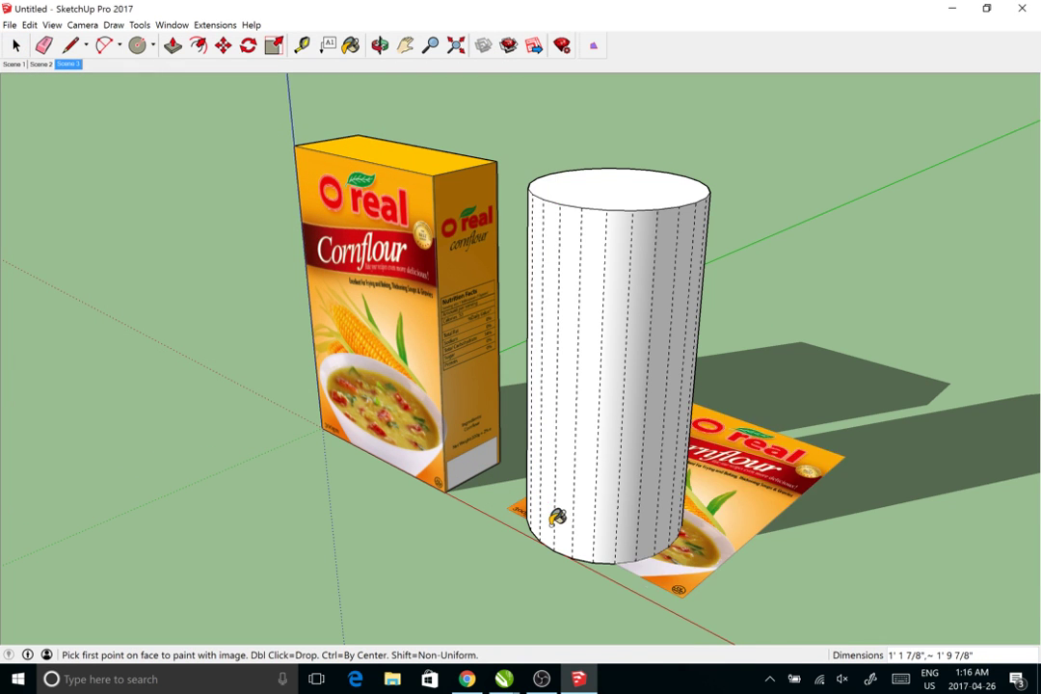
click(554, 549)
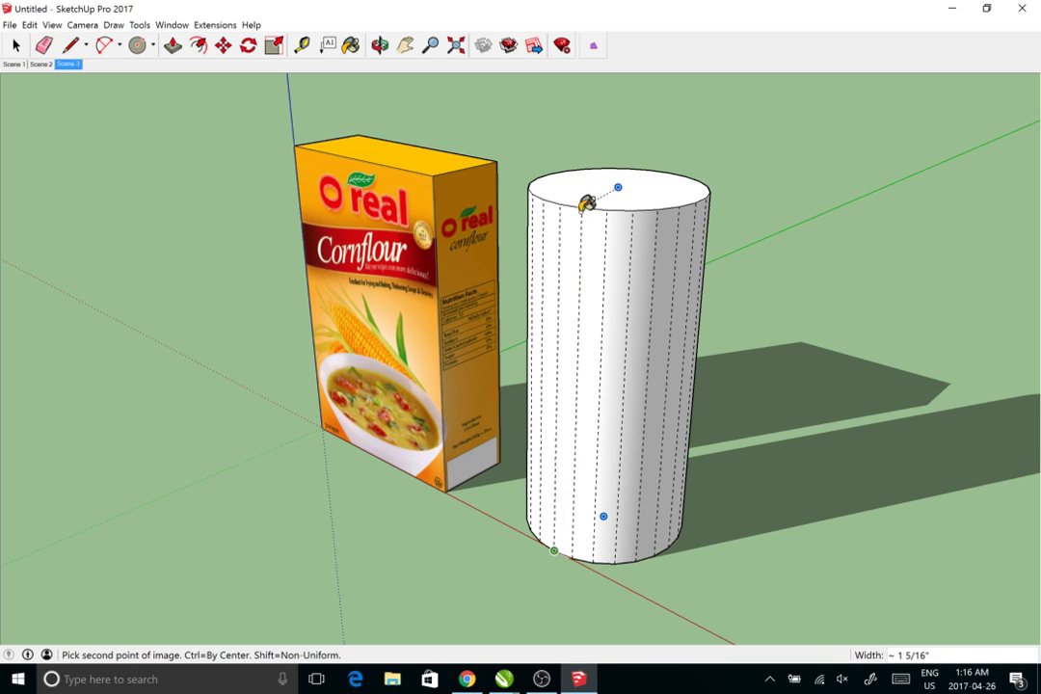
key(Escape)
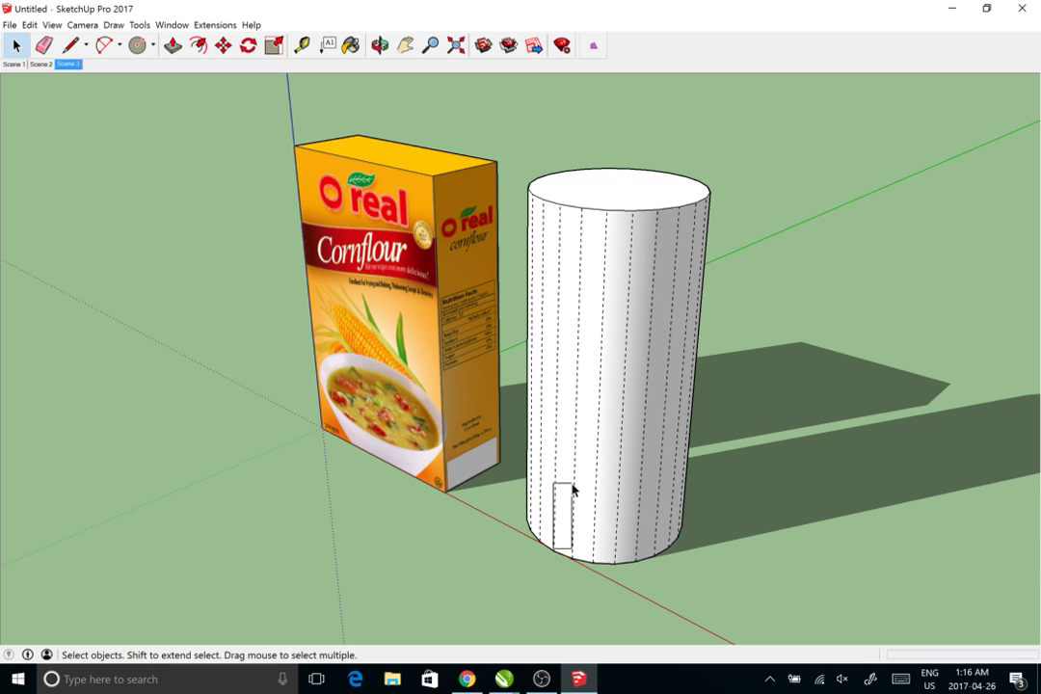
Import the side1 image as a texture onto one narrow front facet of the cylinder, scaled from its bottom corner to the top edge
key(o)
drag(506, 560, 485, 521)
key(space)
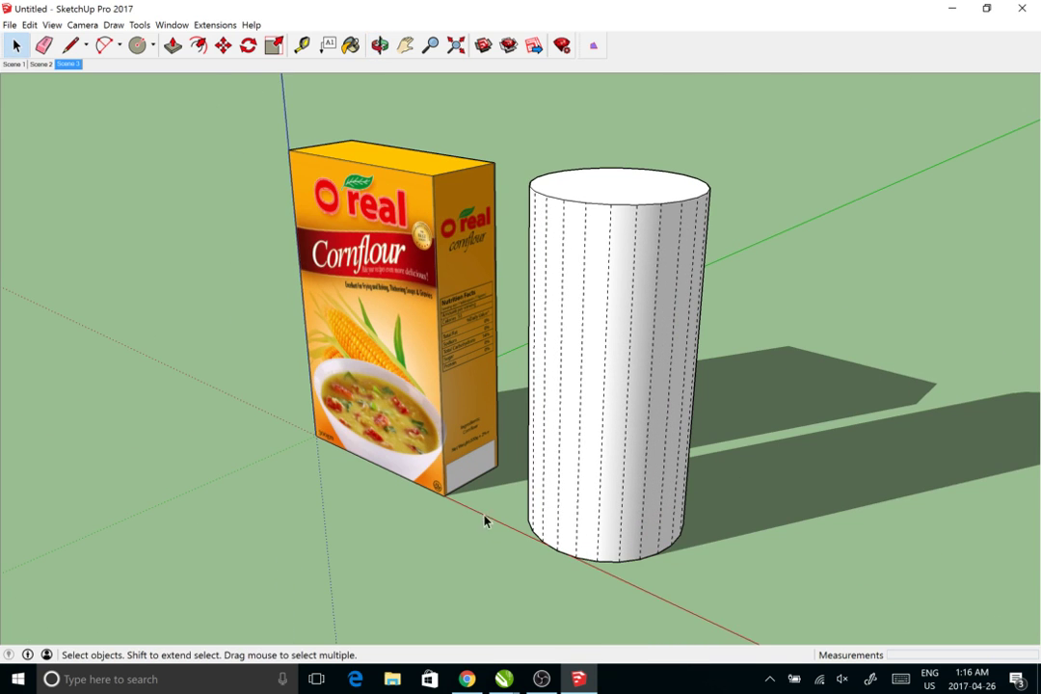
click(10, 24)
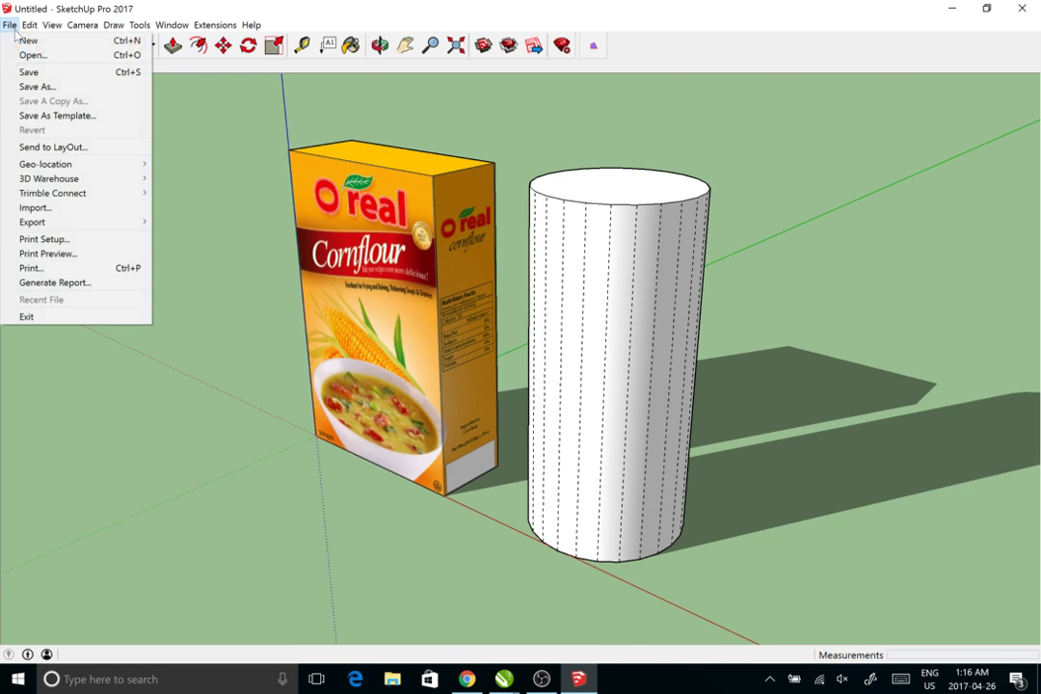
click(53, 210)
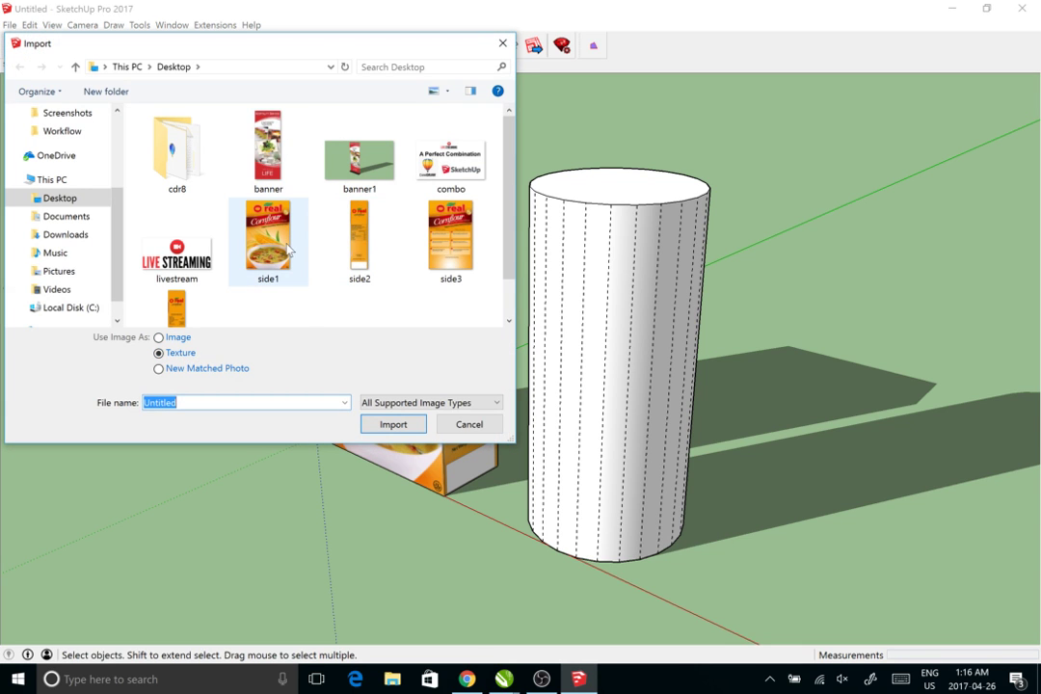
click(257, 244)
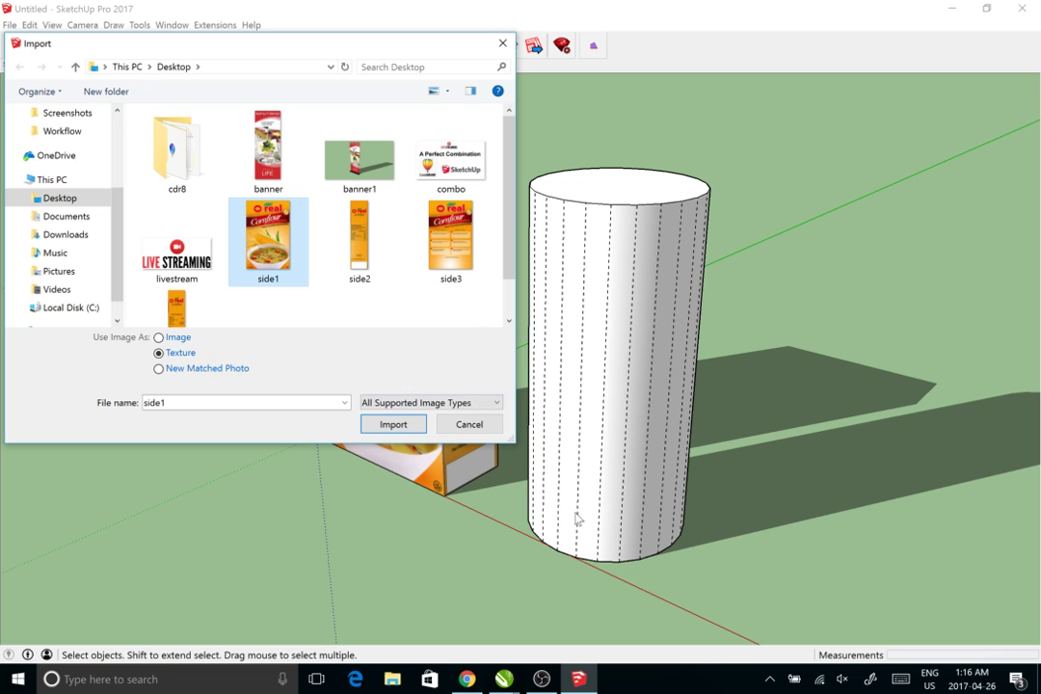
click(393, 424)
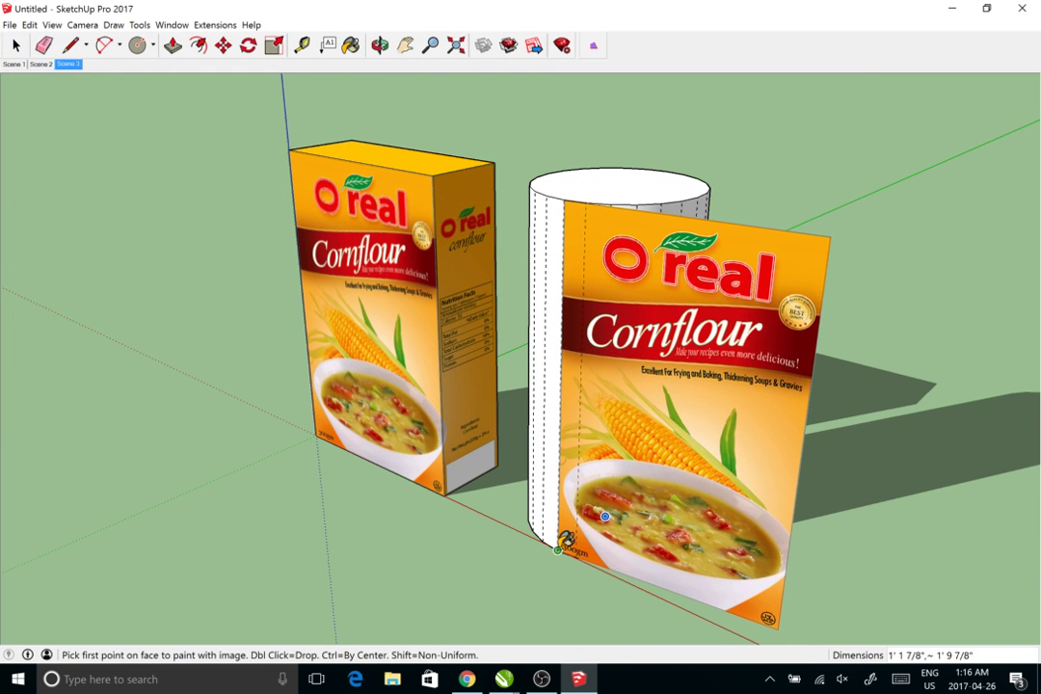
click(558, 547)
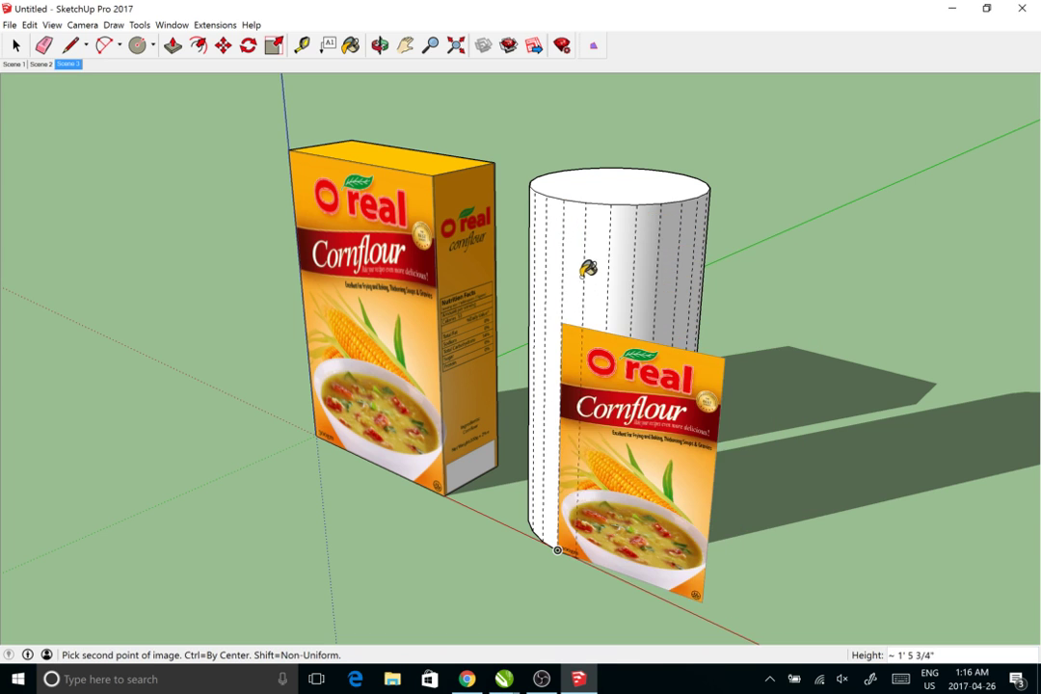
click(590, 197)
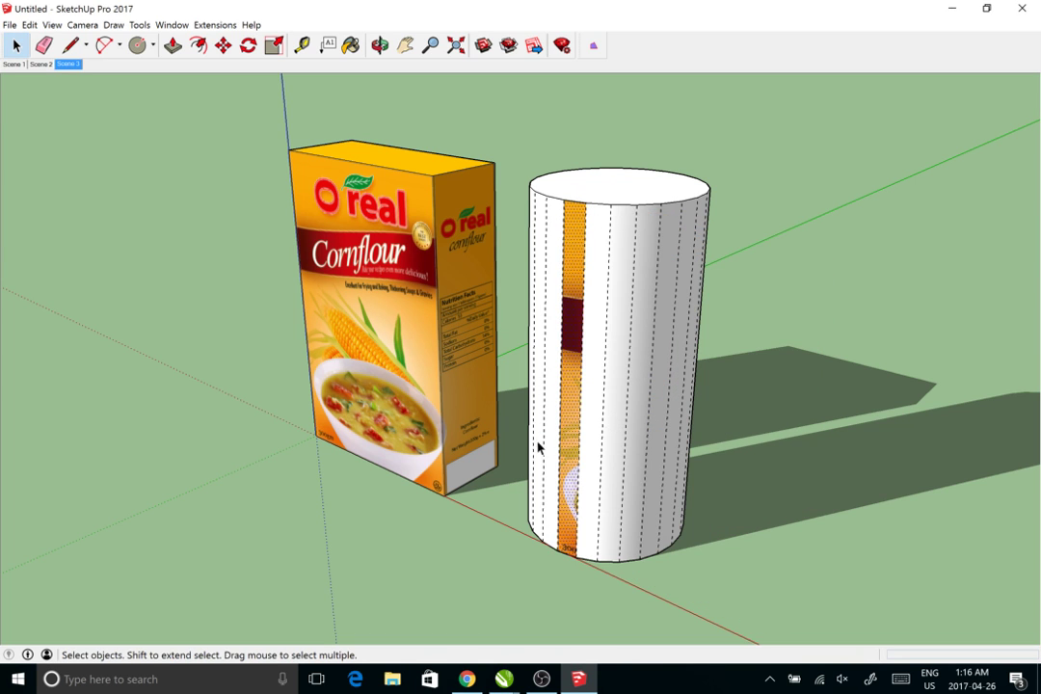
Sample the side1 texture from the textured facet and paint it onto the neighbouring facets across the cylinder's front
key(o)
mouse_move(539, 448)
mouse_down()
mouse_move(518, 443)
mouse_move(539, 432)
mouse_up()
key(space)
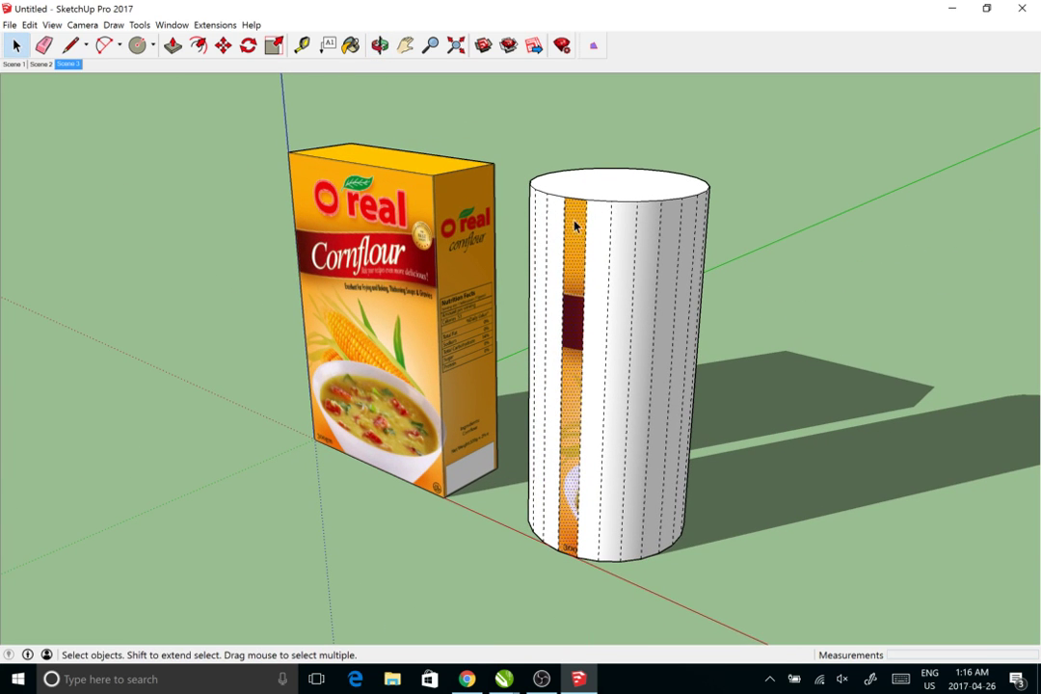
key(o)
drag(576, 276, 538, 288)
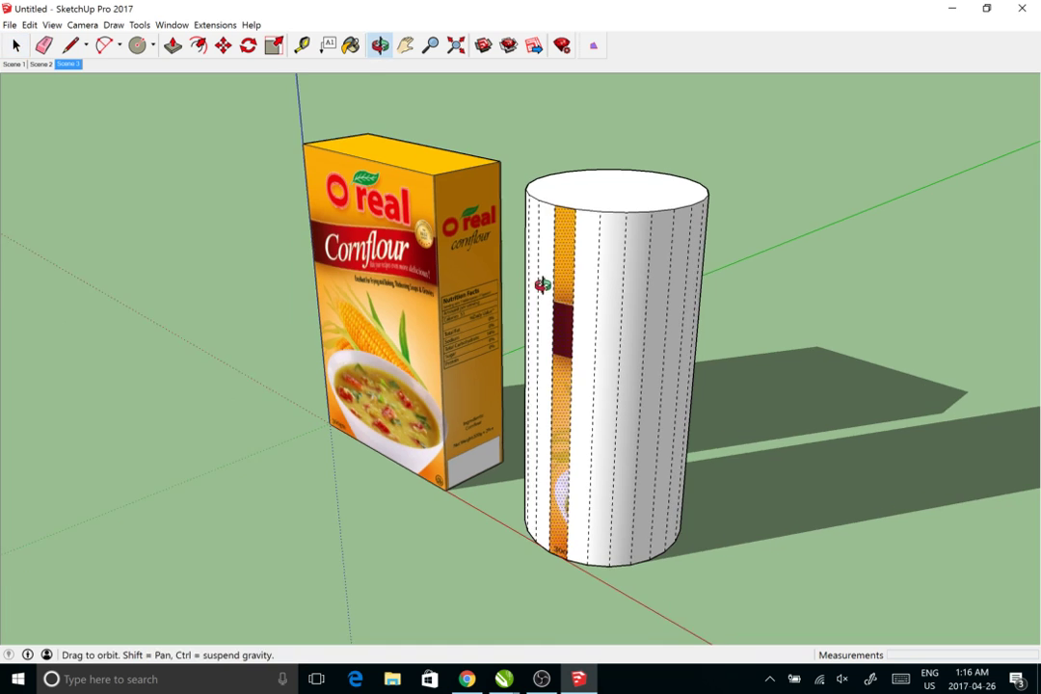
key(space)
click(350, 45)
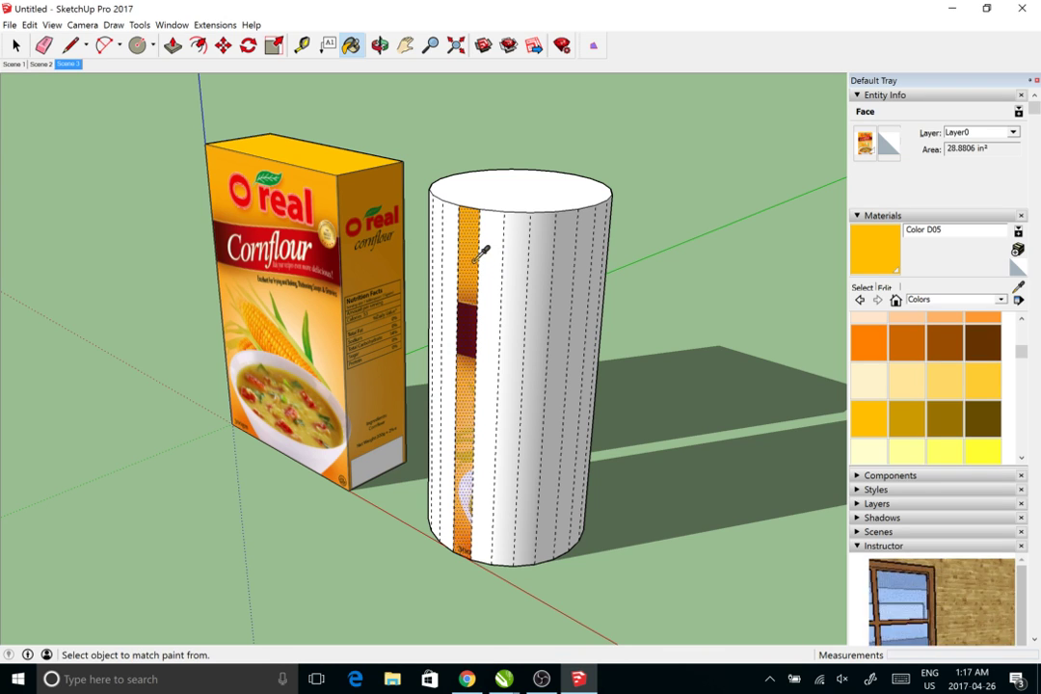
alt+click(484, 246)
click(492, 249)
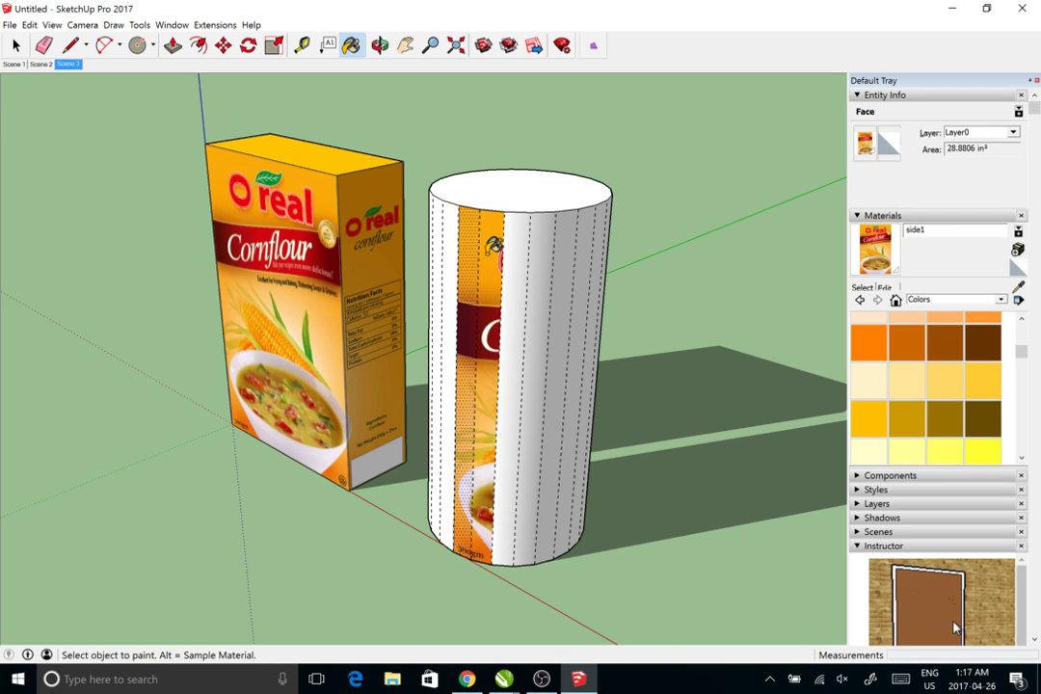
click(440, 203)
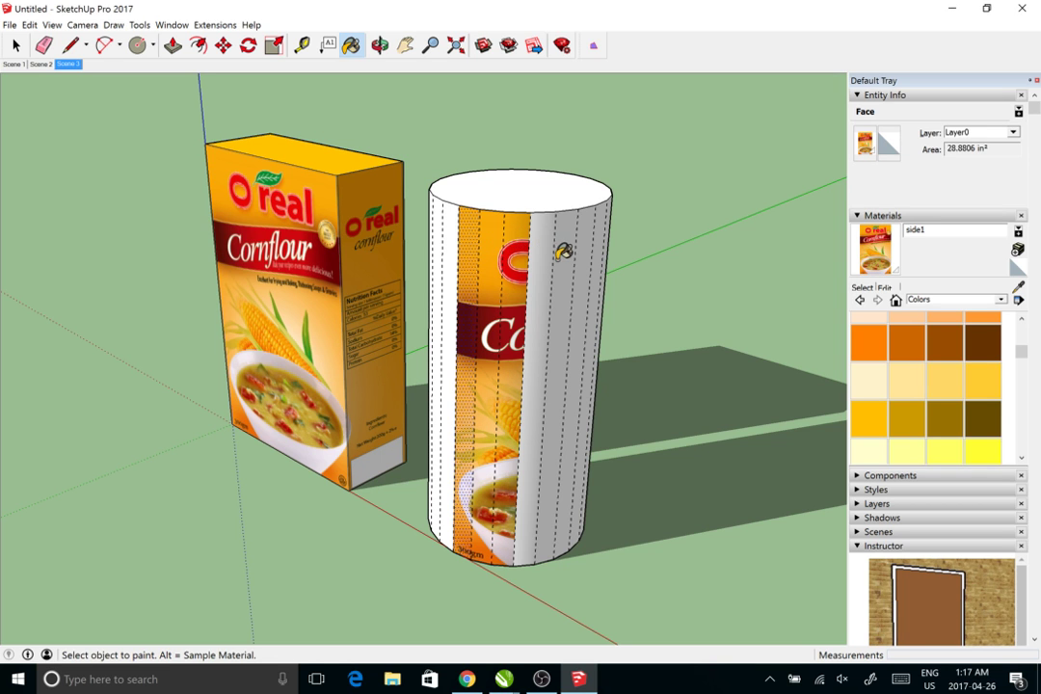
mouse_move(472, 212)
mouse_down()
mouse_move(540, 265)
mouse_move(486, 290)
mouse_move(476, 272)
mouse_move(534, 285)
mouse_move(455, 283)
mouse_move(530, 284)
mouse_move(390, 298)
mouse_move(433, 286)
mouse_move(390, 287)
mouse_move(434, 266)
mouse_move(416, 258)
mouse_move(437, 258)
mouse_up()
click(520, 252)
click(511, 260)
click(514, 271)
click(522, 267)
Paint the remaining white facets around the back of the cylinder with side1 until the image wraps the whole curved surface
click(389, 235)
click(403, 227)
click(462, 283)
click(470, 283)
click(428, 277)
click(416, 258)
click(432, 255)
click(438, 253)
click(455, 242)
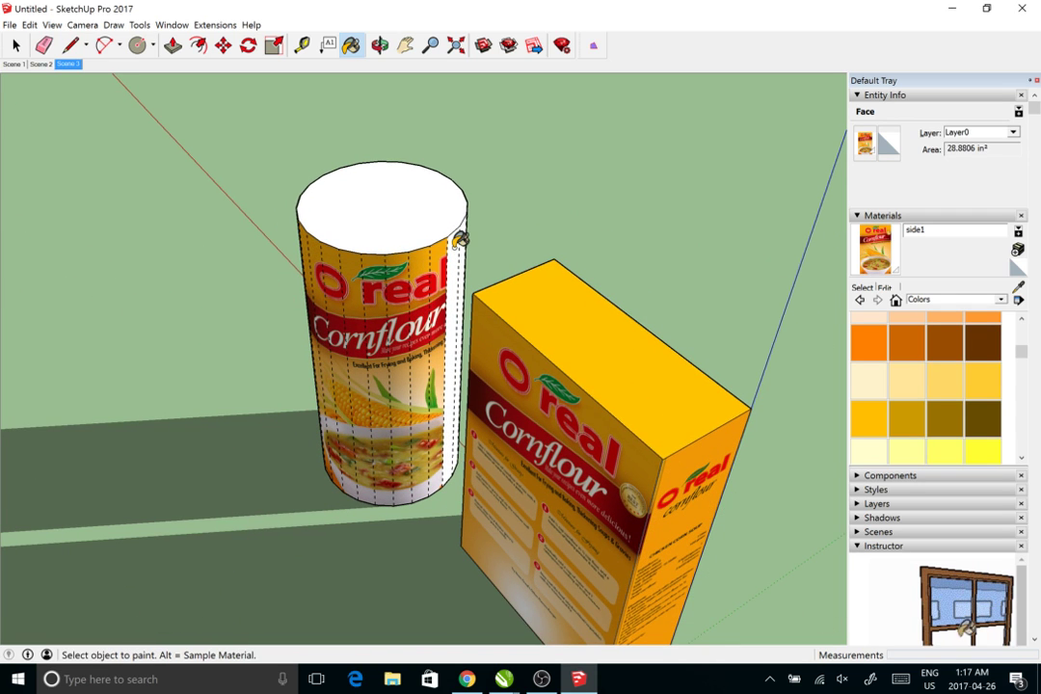
mouse_move(502, 241)
mouse_down()
mouse_move(232, 262)
mouse_move(441, 263)
mouse_up()
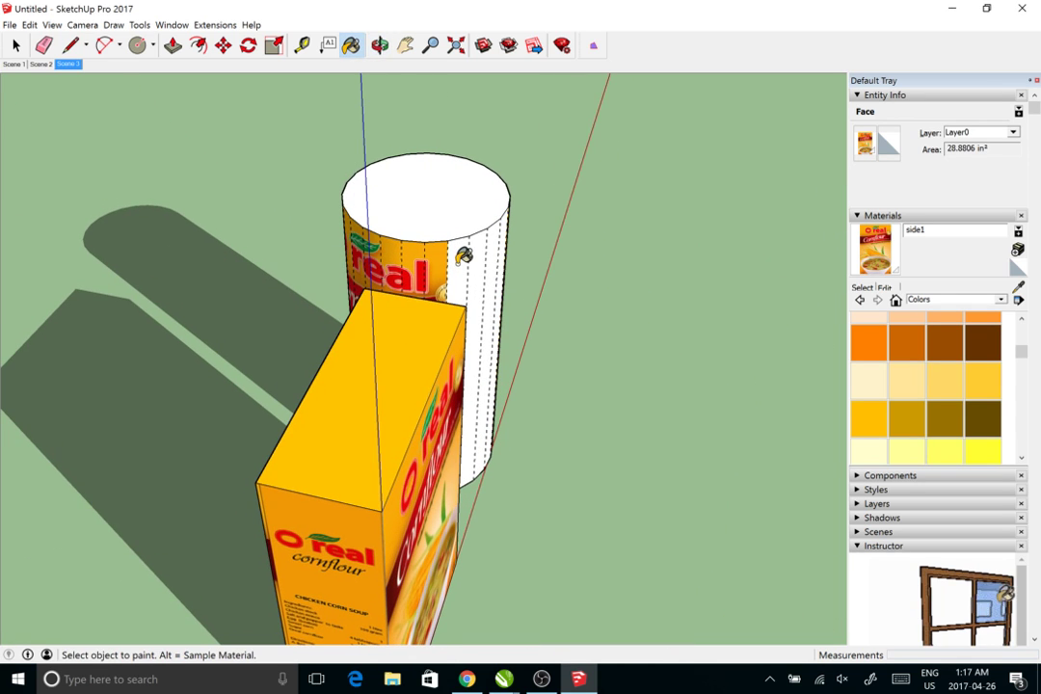
click(465, 255)
click(485, 248)
mouse_move(515, 267)
mouse_down()
mouse_move(265, 249)
mouse_move(408, 224)
mouse_up()
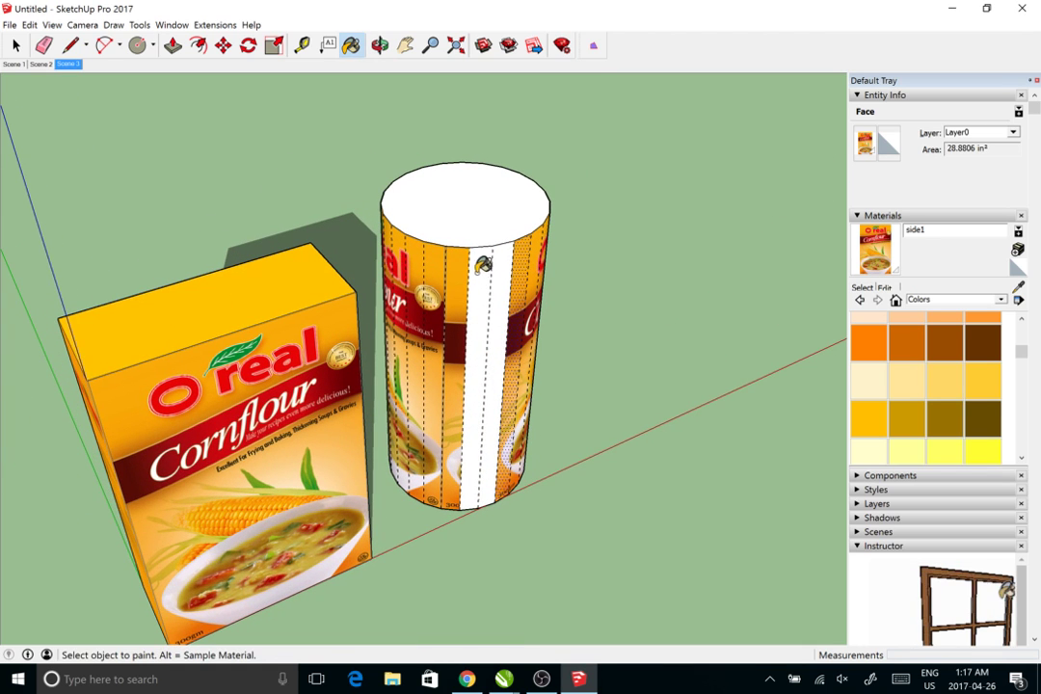
click(410, 223)
click(430, 221)
mouse_move(482, 248)
mouse_down()
mouse_move(478, 321)
mouse_move(424, 327)
mouse_move(496, 344)
mouse_up()
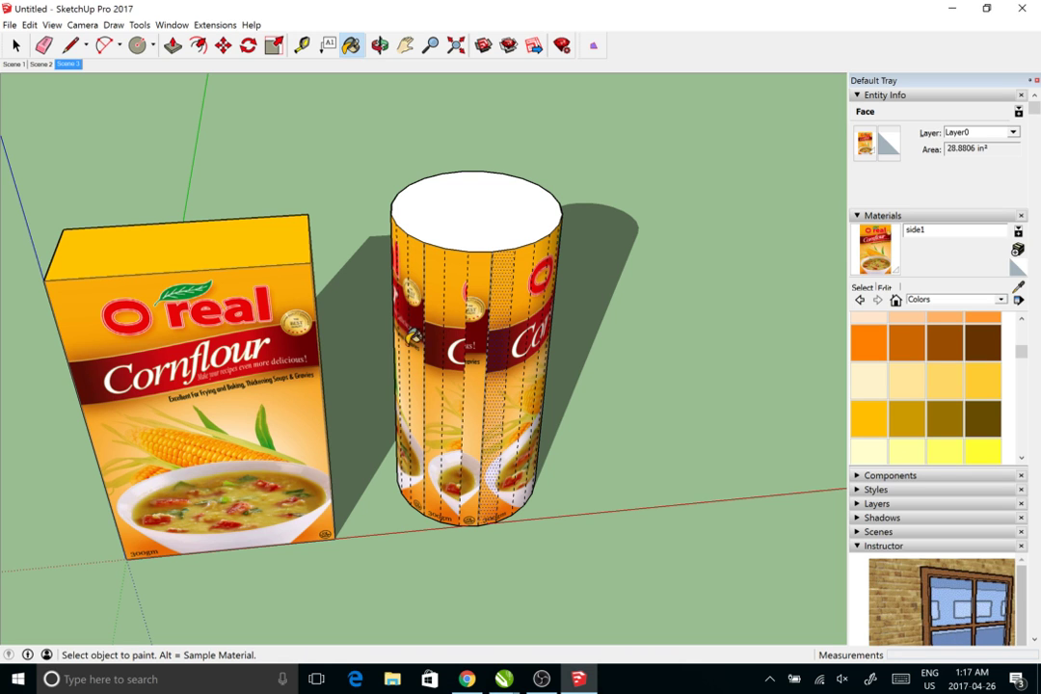
click(15, 45)
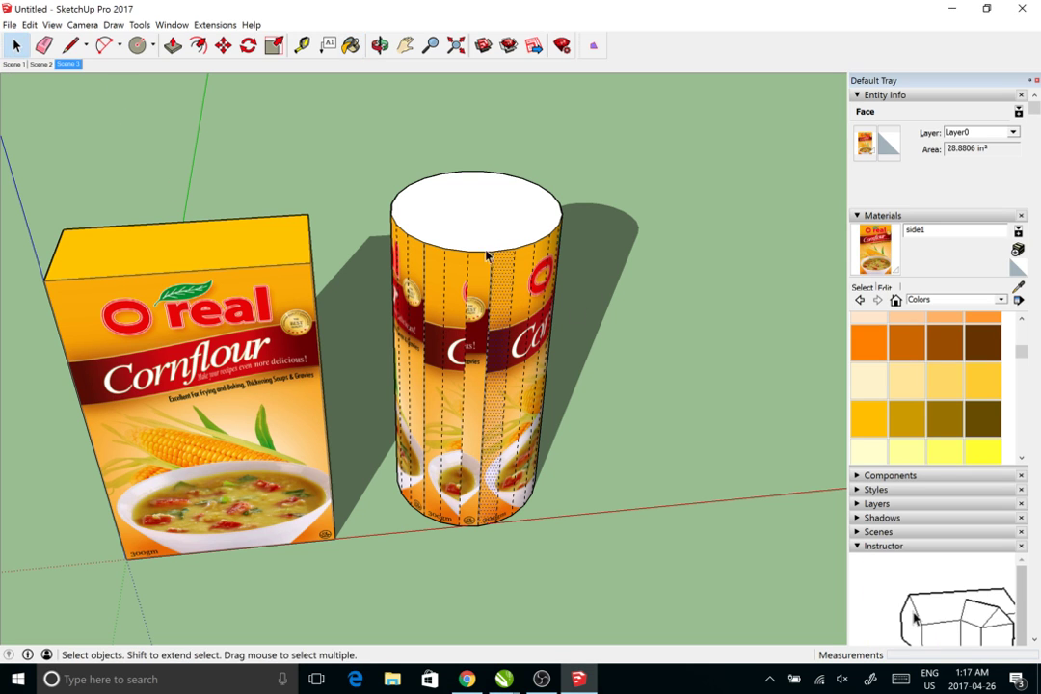
drag(622, 353, 433, 262)
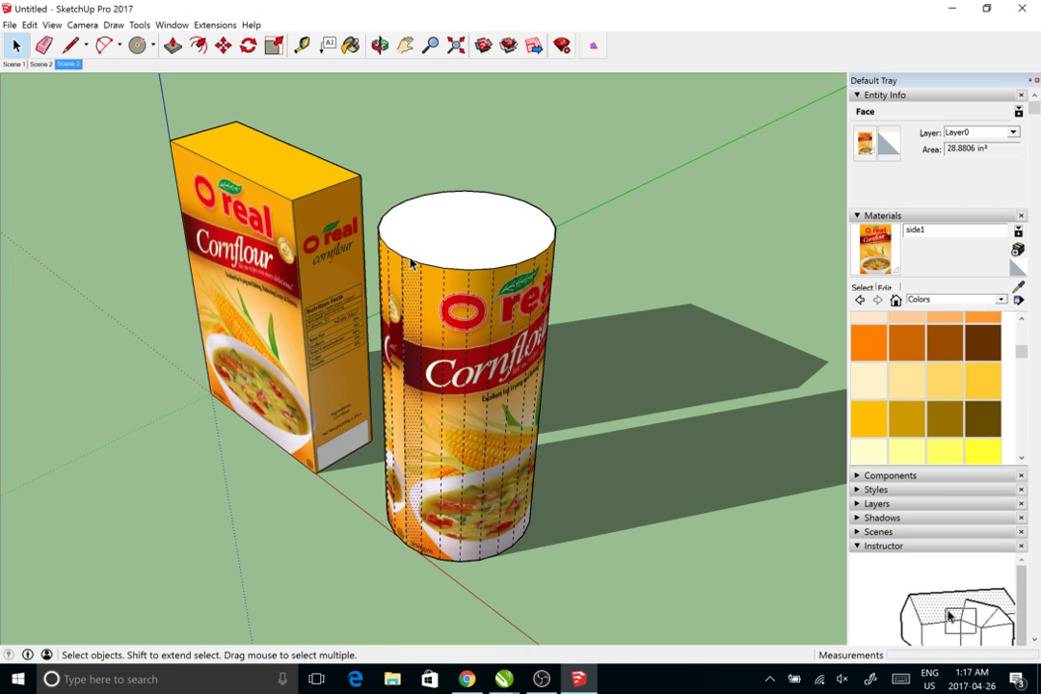
Switch to CorelDRAW's Untitled-1 document and examine the four flat Cornflour box panels, then return to SketchUp
mouse_move(503, 678)
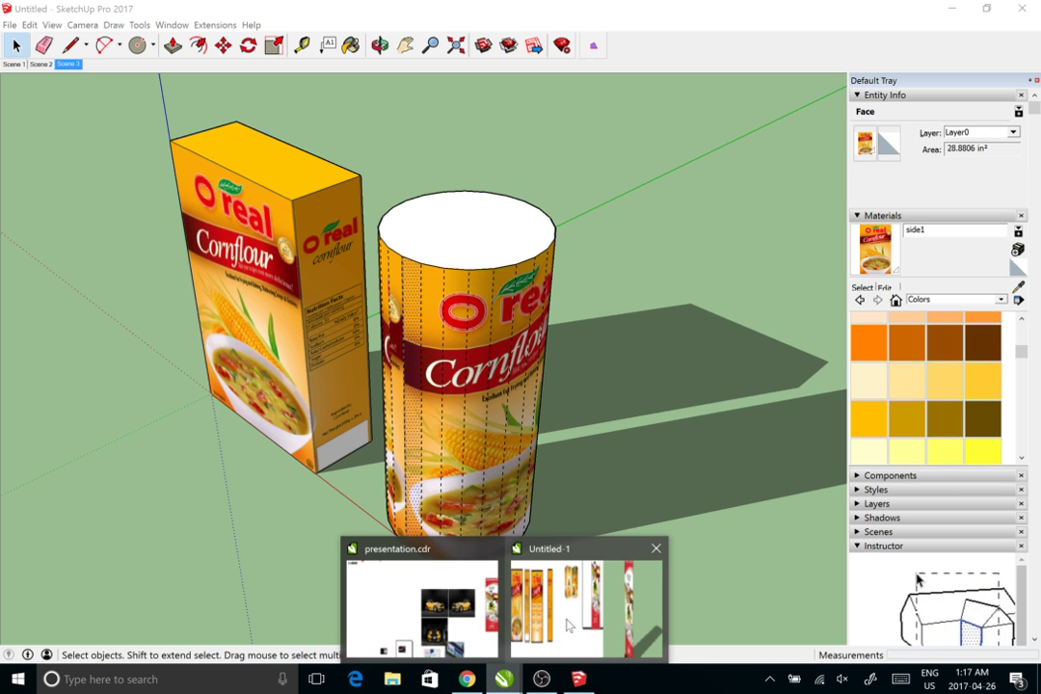
click(528, 638)
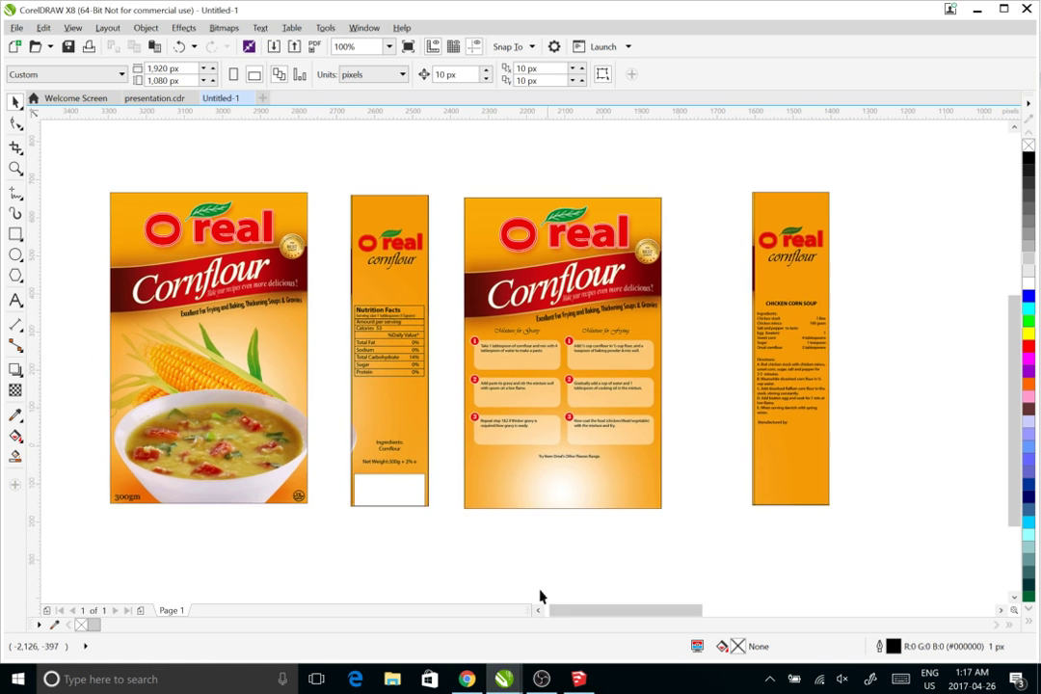
click(502, 245)
scroll(500, 250, down, 2)
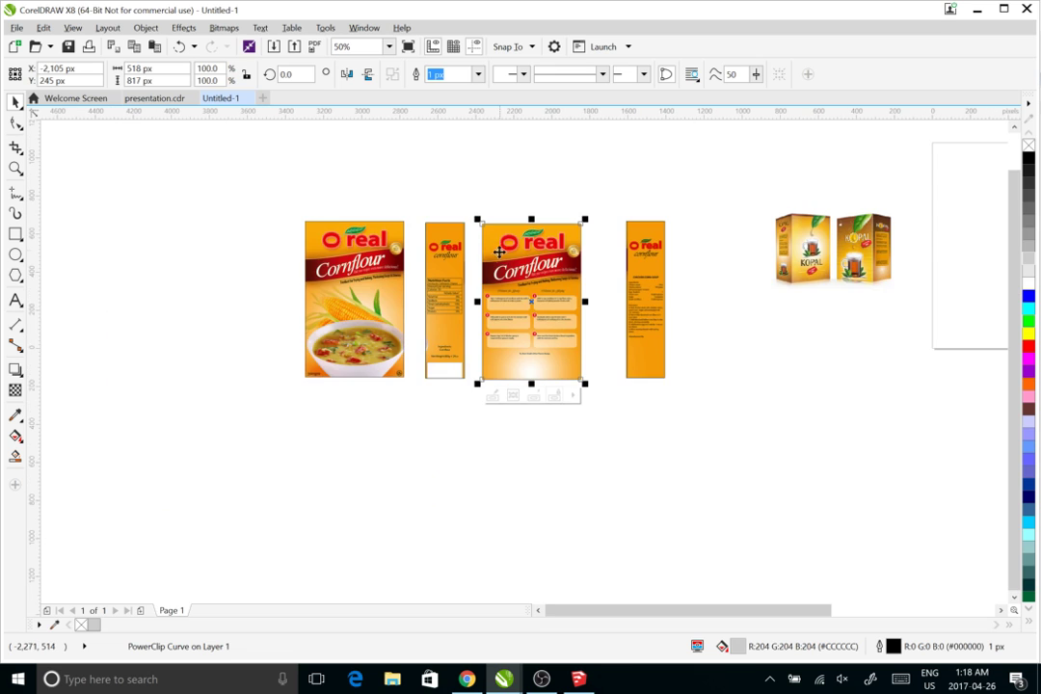
scroll(392, 296, up, 2)
drag(300, 205, 298, 245)
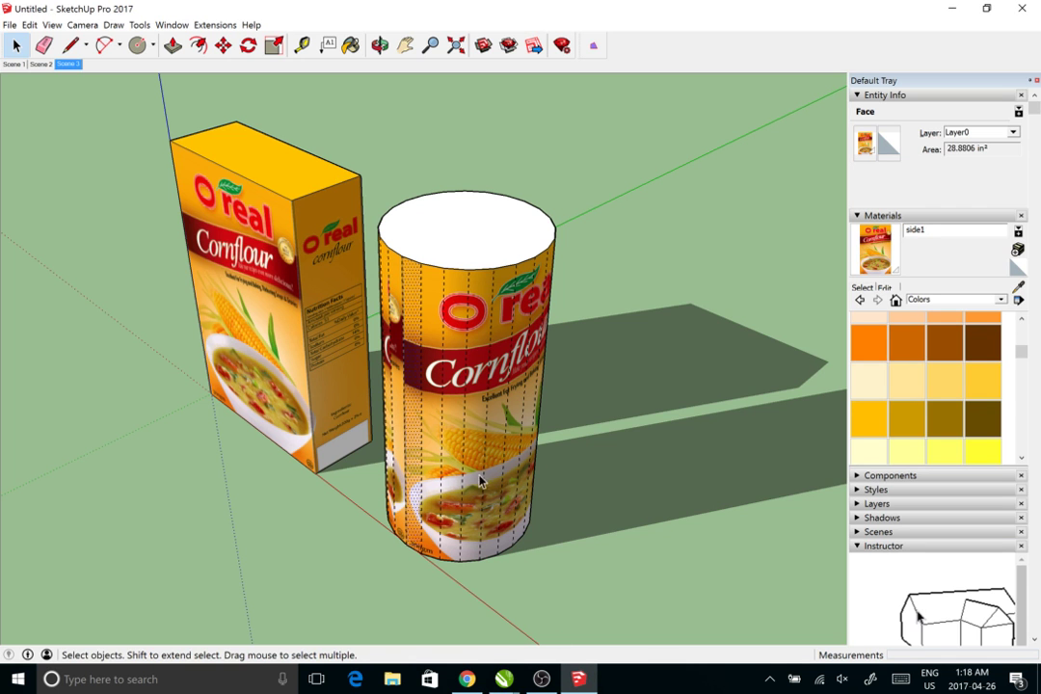
Paint the cylinder's top face with Color D04 and hide the Default Tray
mouse_move(347, 453)
mouse_down()
mouse_move(290, 477)
mouse_move(538, 503)
mouse_move(232, 441)
mouse_move(267, 464)
mouse_move(385, 474)
mouse_up()
click(982, 380)
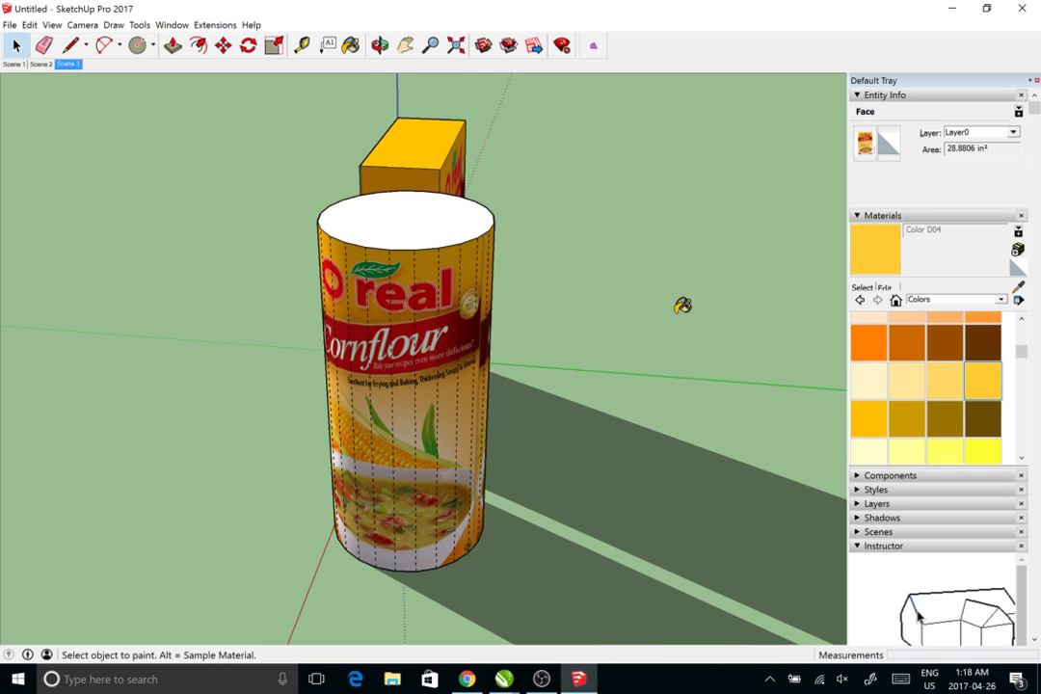
click(442, 225)
key(o)
mouse_move(442, 231)
mouse_down()
mouse_move(720, 342)
mouse_move(732, 379)
mouse_move(585, 430)
mouse_move(662, 425)
mouse_up()
key(b)
key(o)
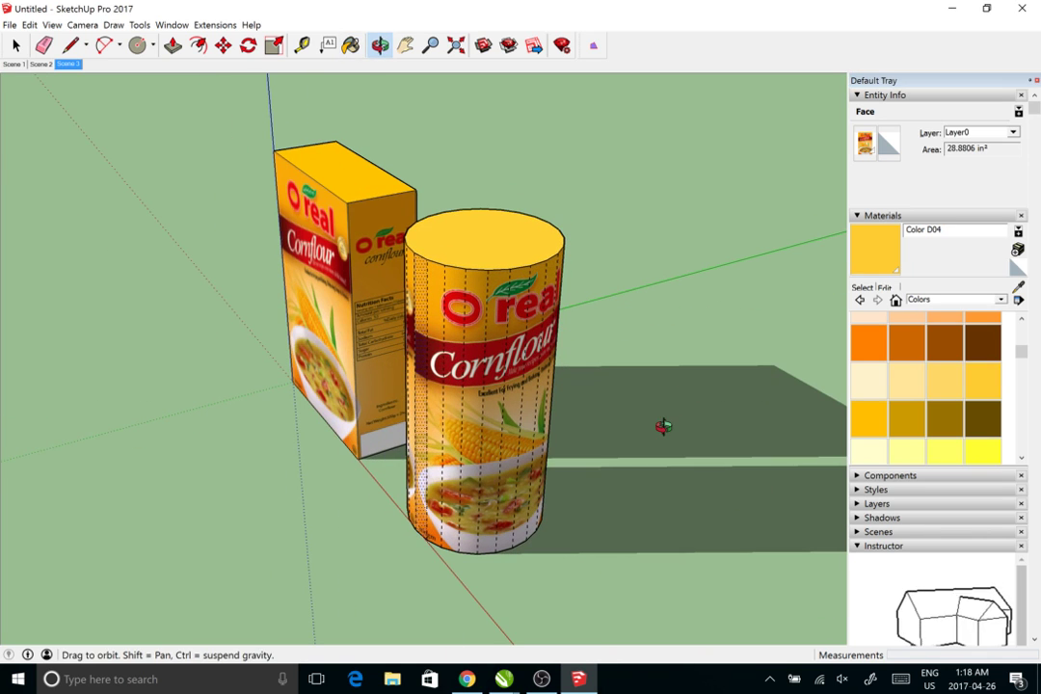
key(b)
key(space)
mouse_move(136, 267)
mouse_down()
mouse_move(174, 313)
mouse_move(521, 405)
mouse_move(73, 345)
mouse_move(683, 267)
mouse_up()
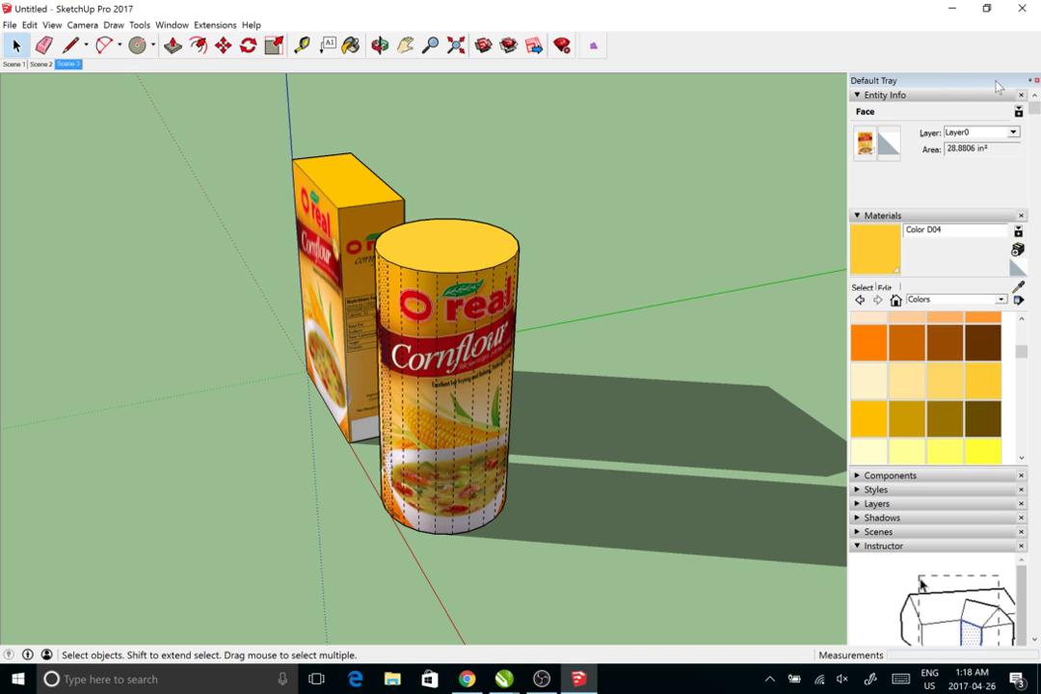
click(1029, 80)
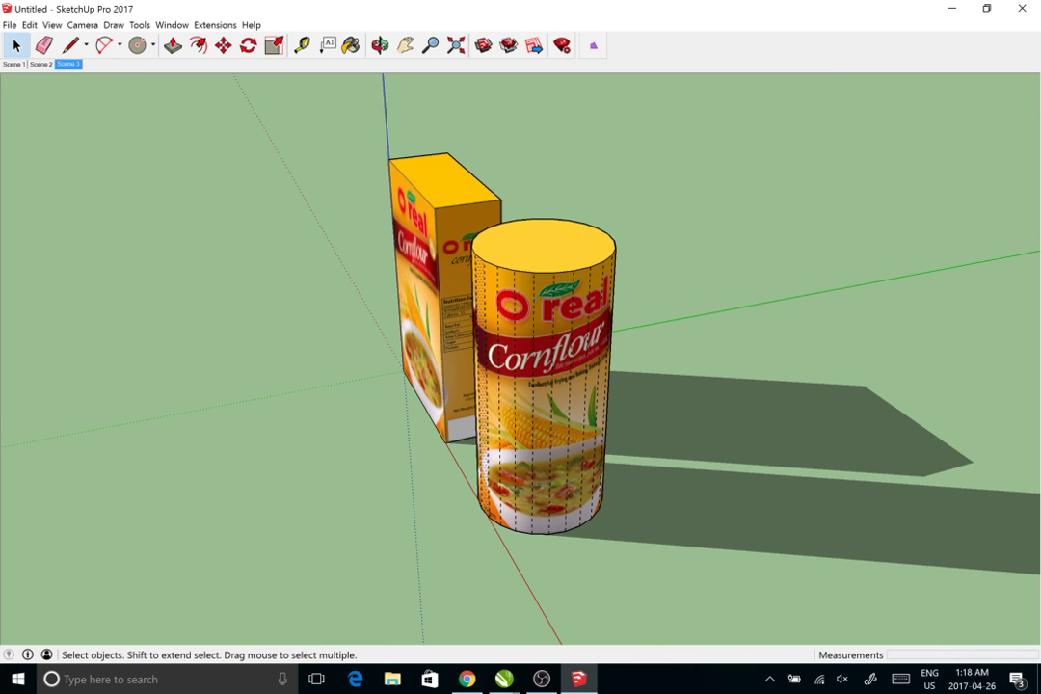
Review the image size and quality options for exporting the view as a JPEG 2D graphic, and cancel without exporting
click(542, 679)
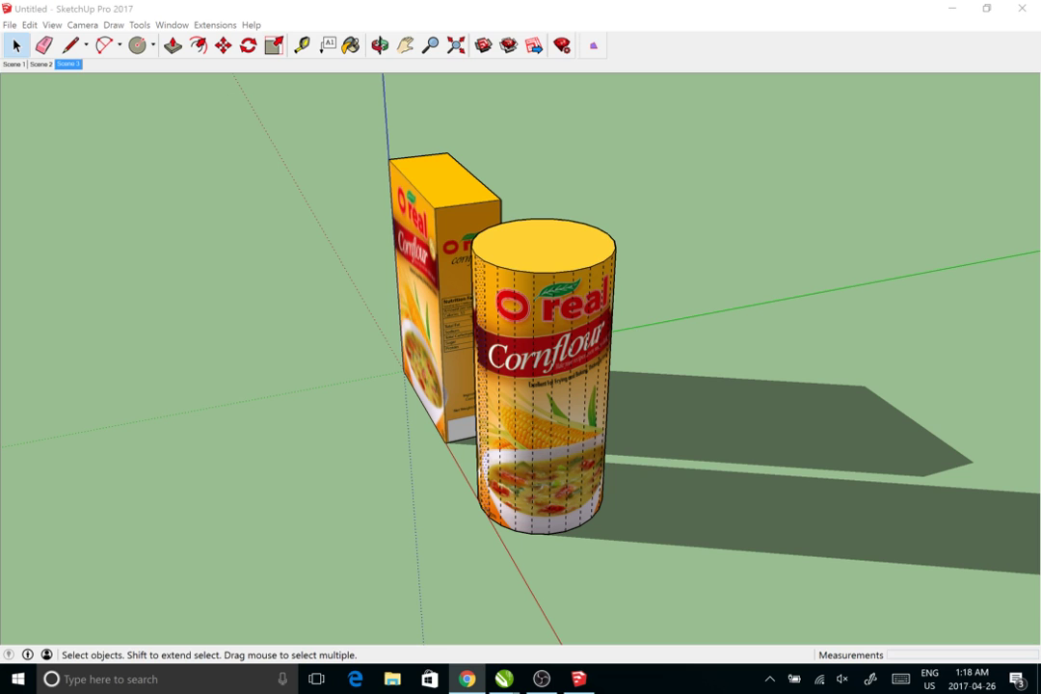
drag(764, 407, 709, 365)
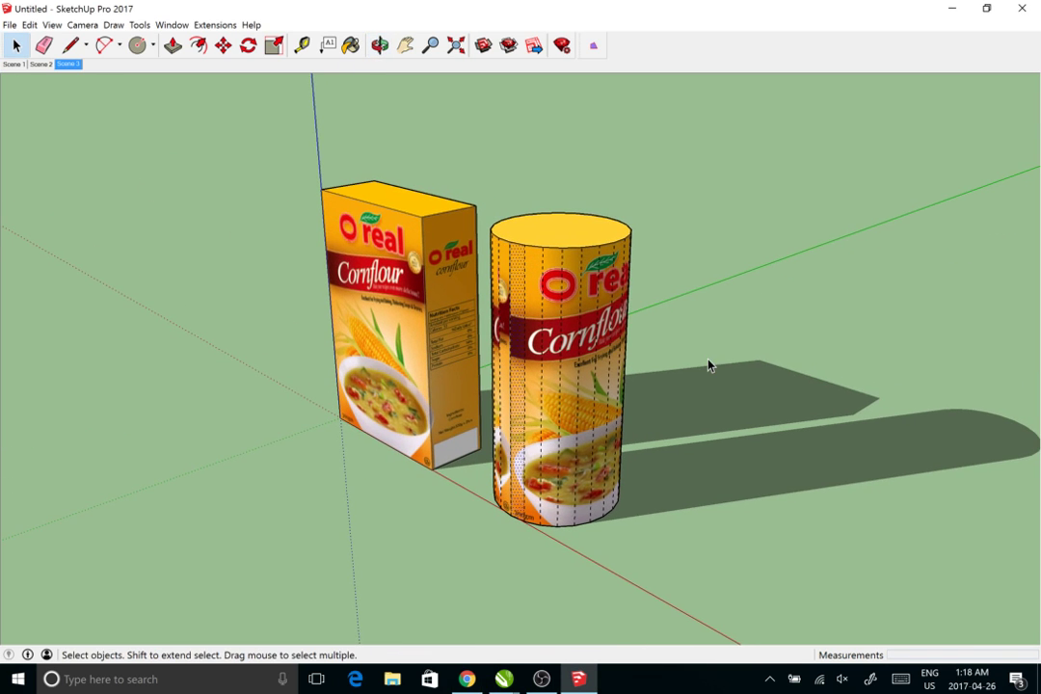
click(9, 24)
mouse_move(44, 228)
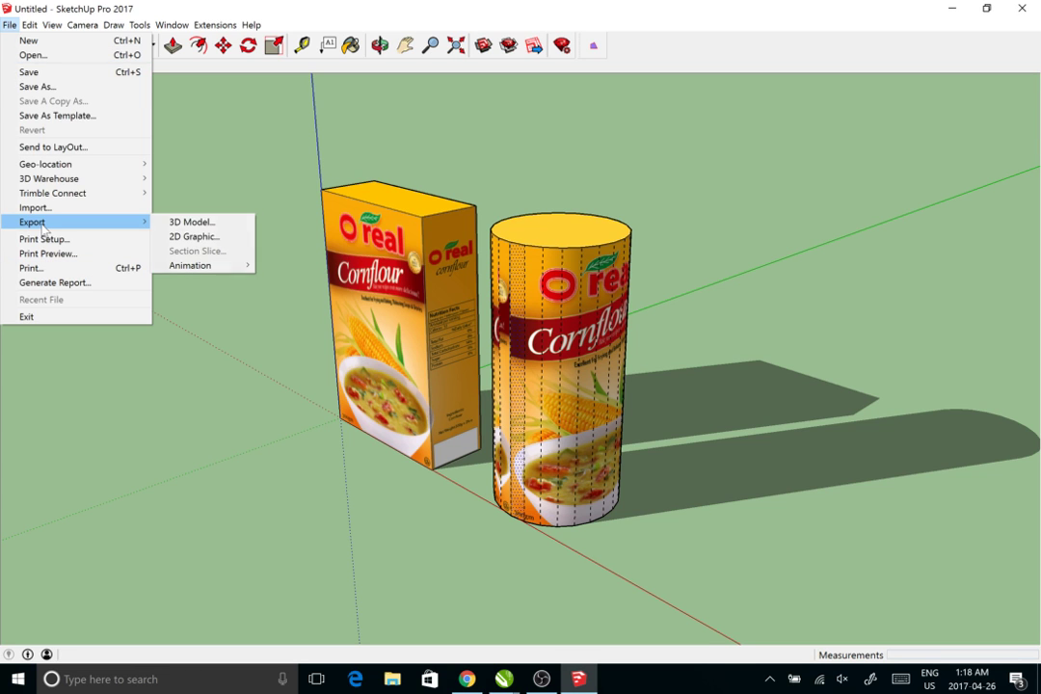
click(174, 239)
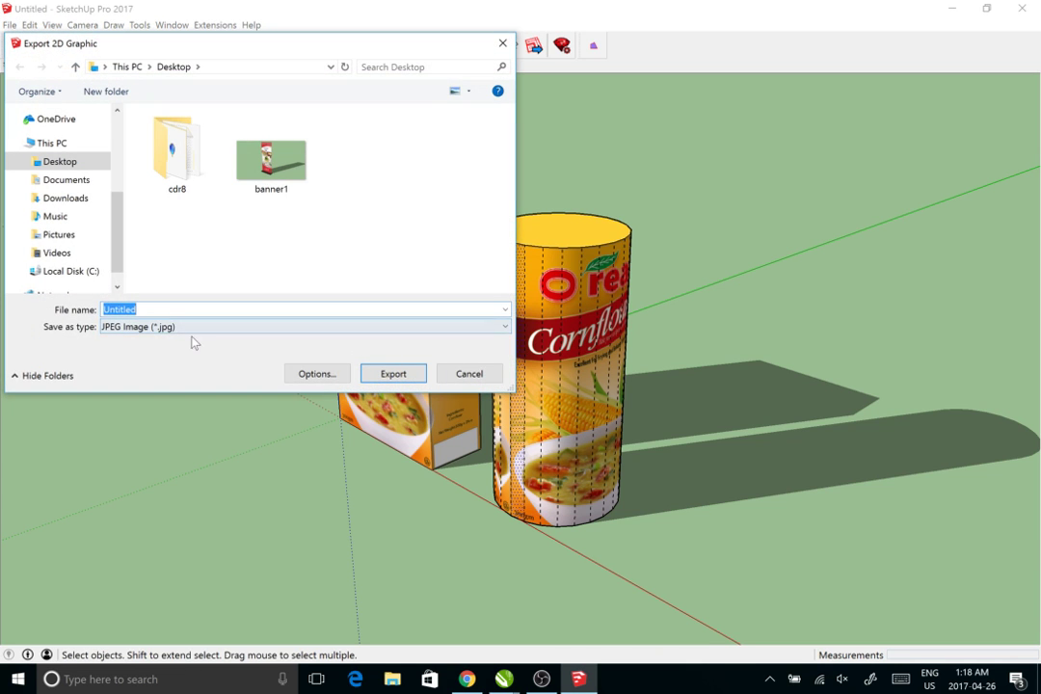
click(316, 373)
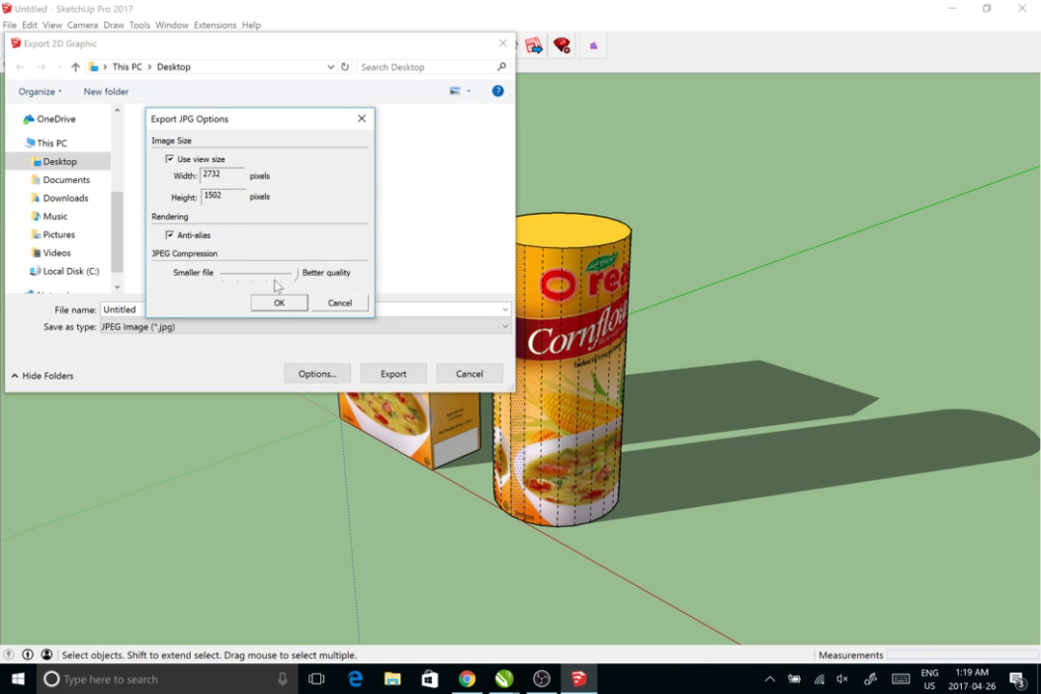
click(337, 304)
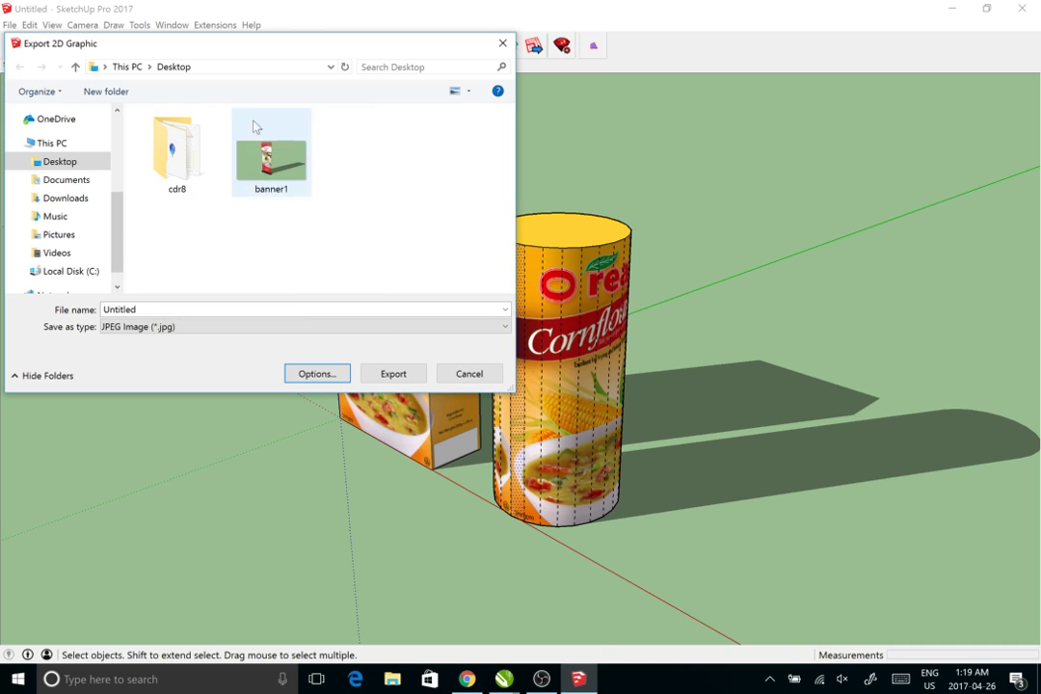
click(502, 42)
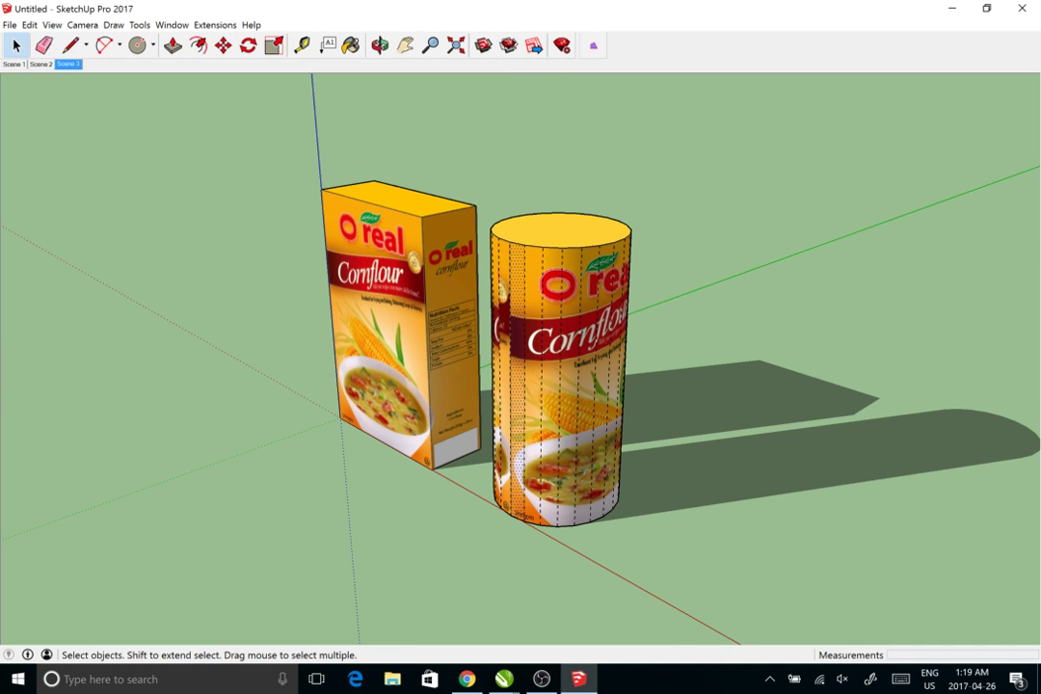
Examine the wrapped cylinder and the box from several sides, ending close to the cylinder's front artwork
click(466, 678)
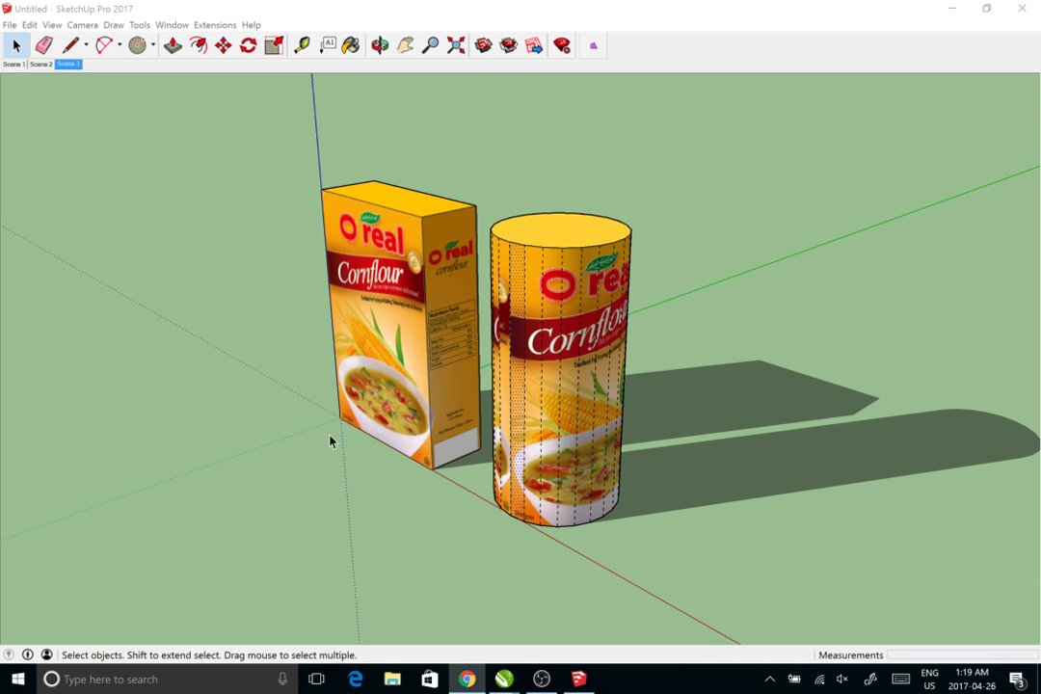
drag(330, 440, 347, 375)
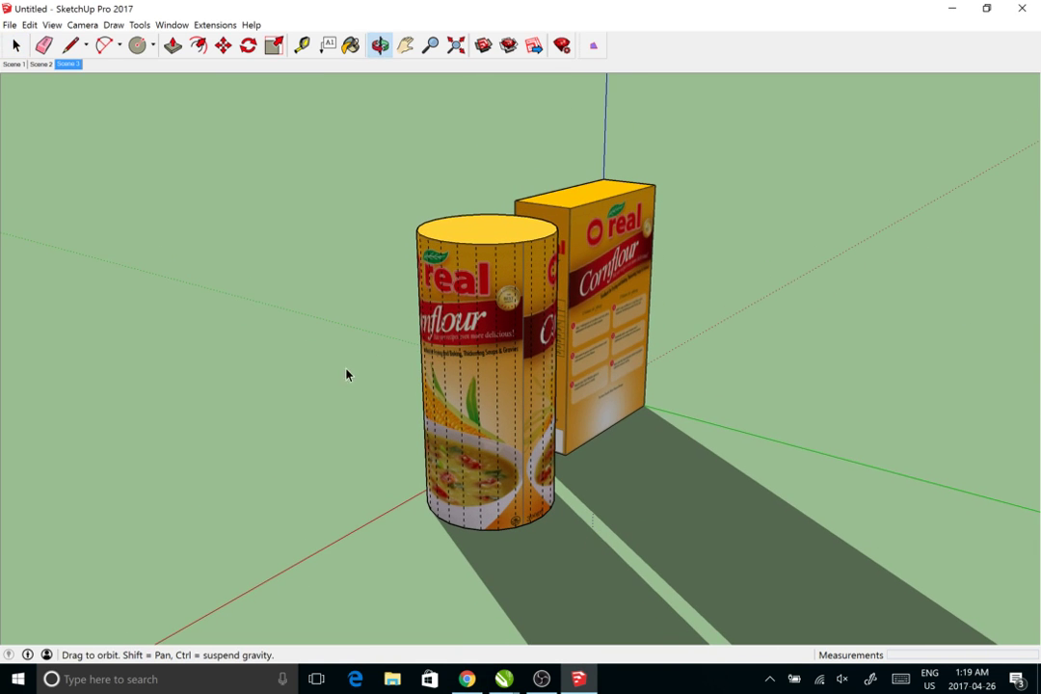
click(16, 46)
drag(252, 193, 698, 215)
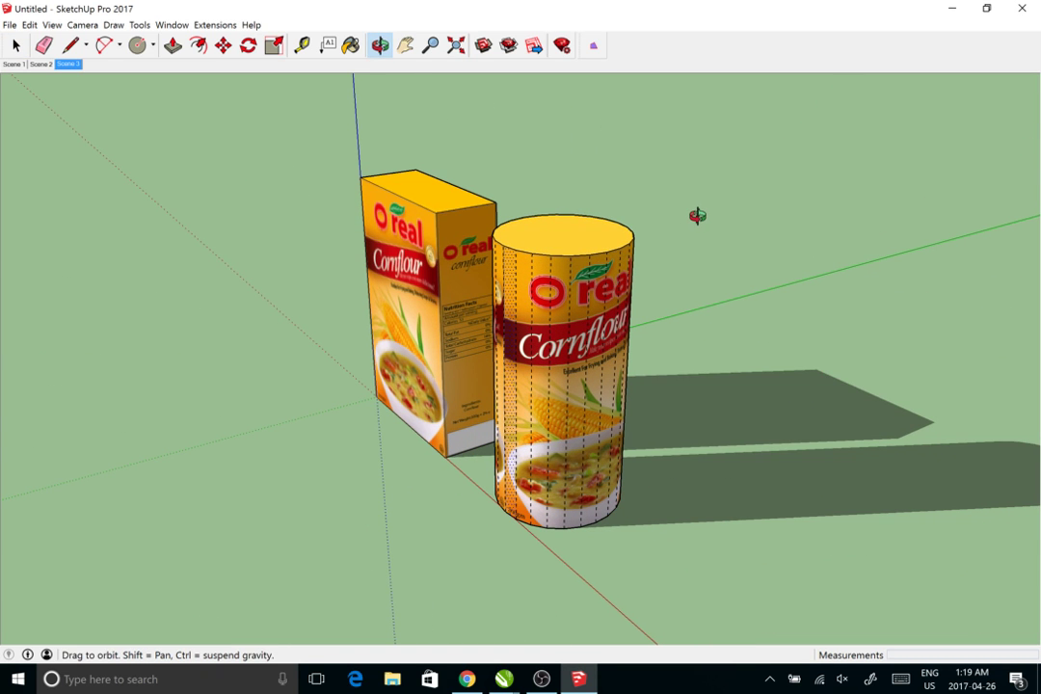
drag(692, 215, 752, 224)
key(space)
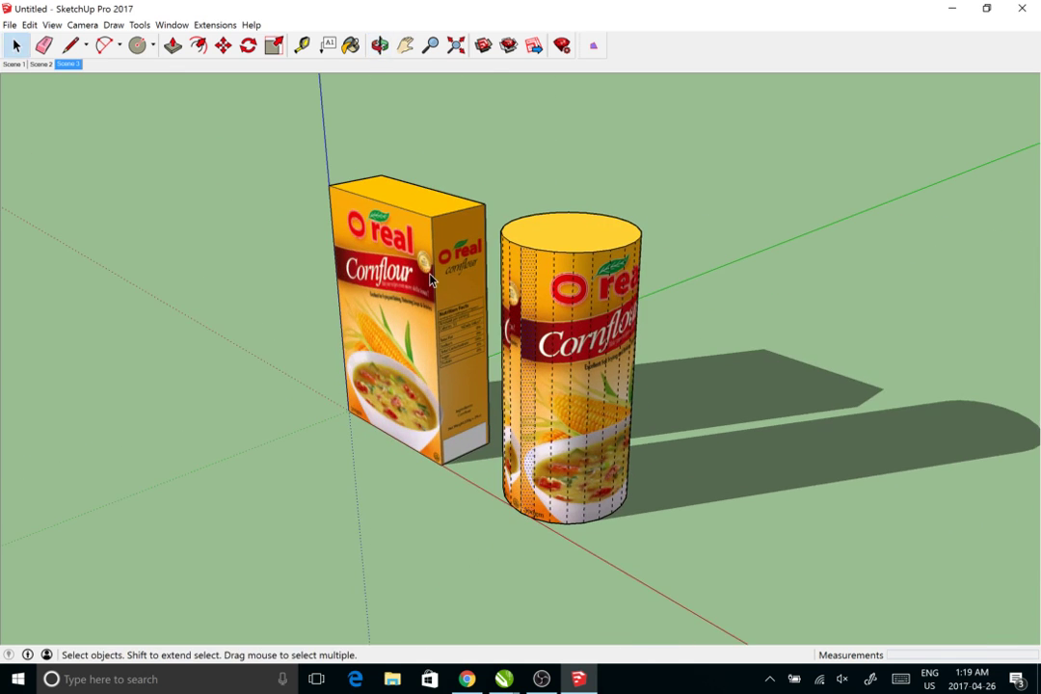
drag(429, 274, 557, 290)
scroll(438, 295, up, 2)
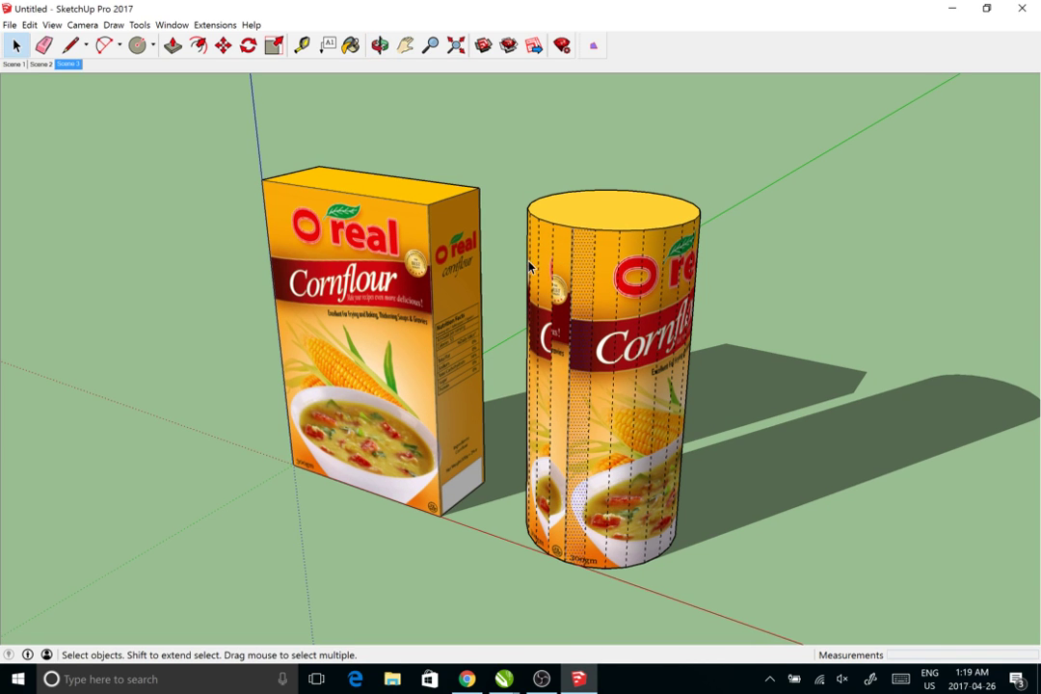
drag(557, 254, 496, 252)
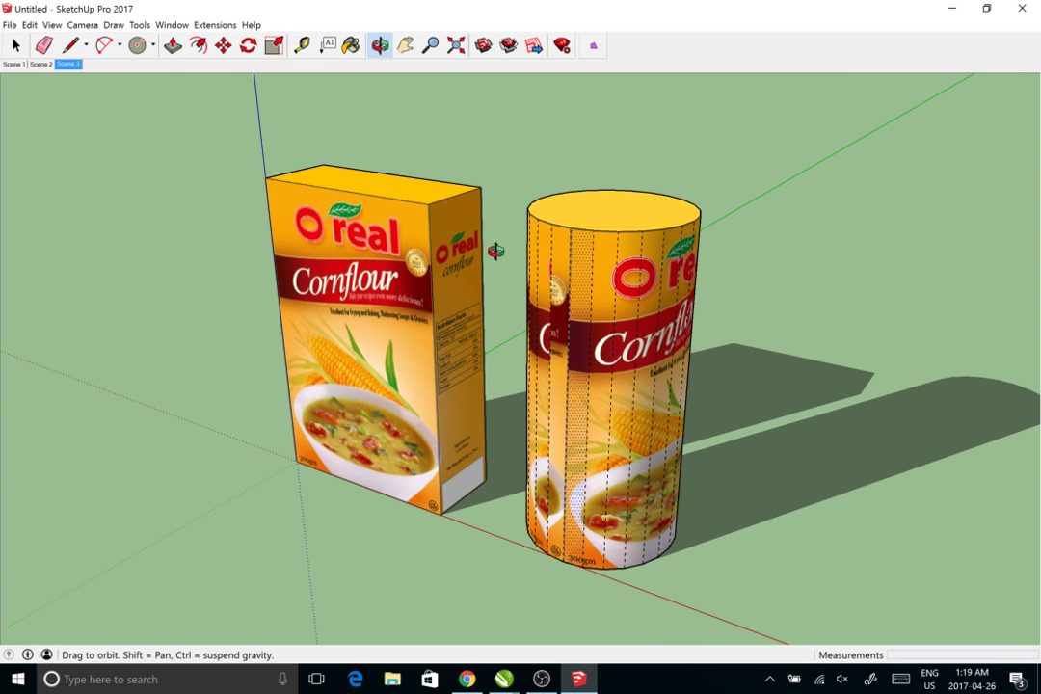
key(space)
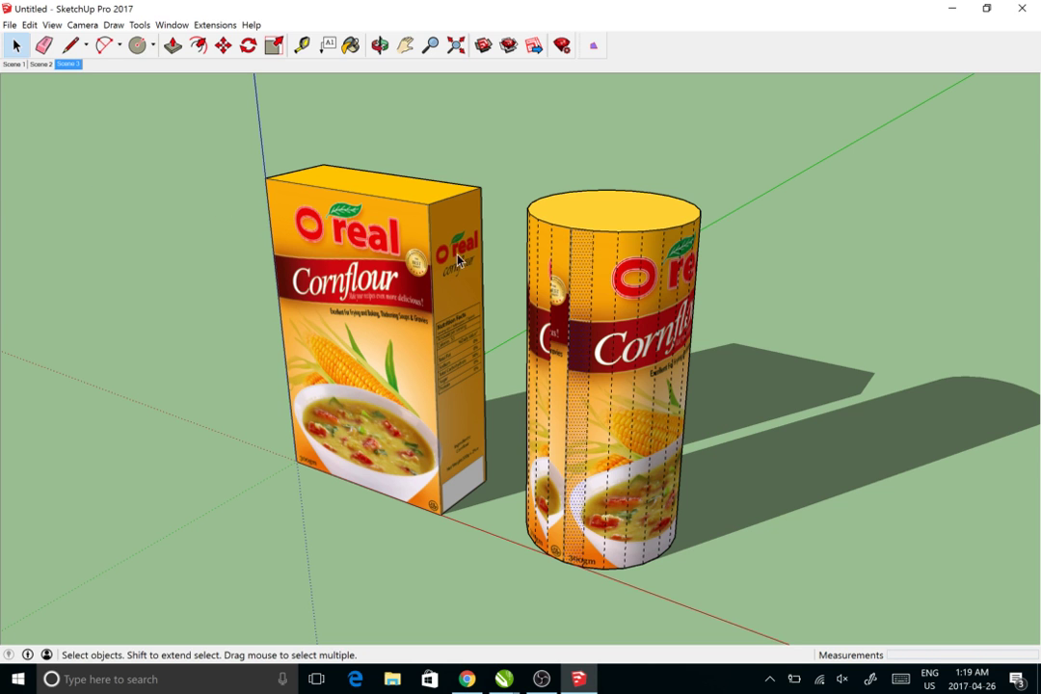
drag(204, 262, 465, 217)
scroll(559, 286, up, 1)
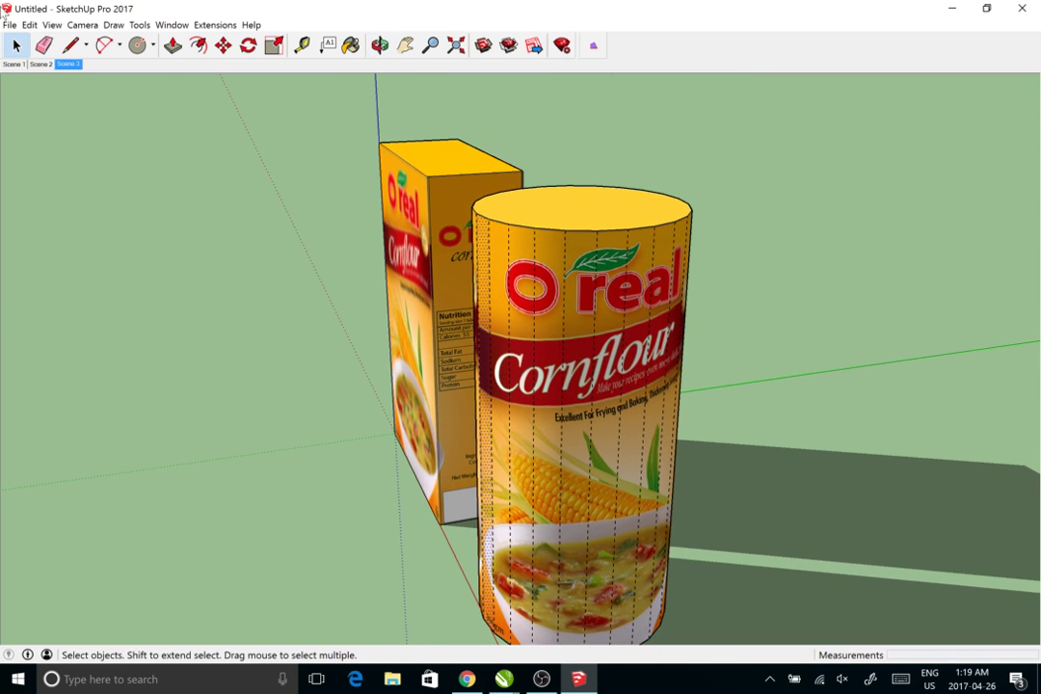
Turn off the display of hidden geometry so the cylinder's dashed facet lines are hidden
click(53, 26)
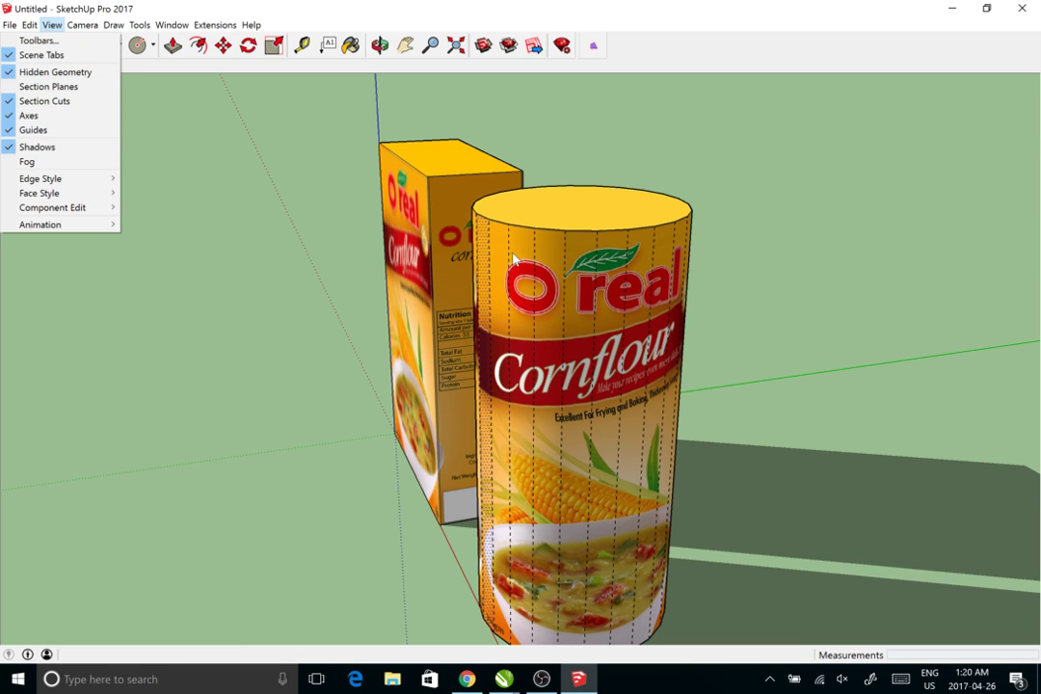
click(55, 72)
drag(491, 308, 472, 344)
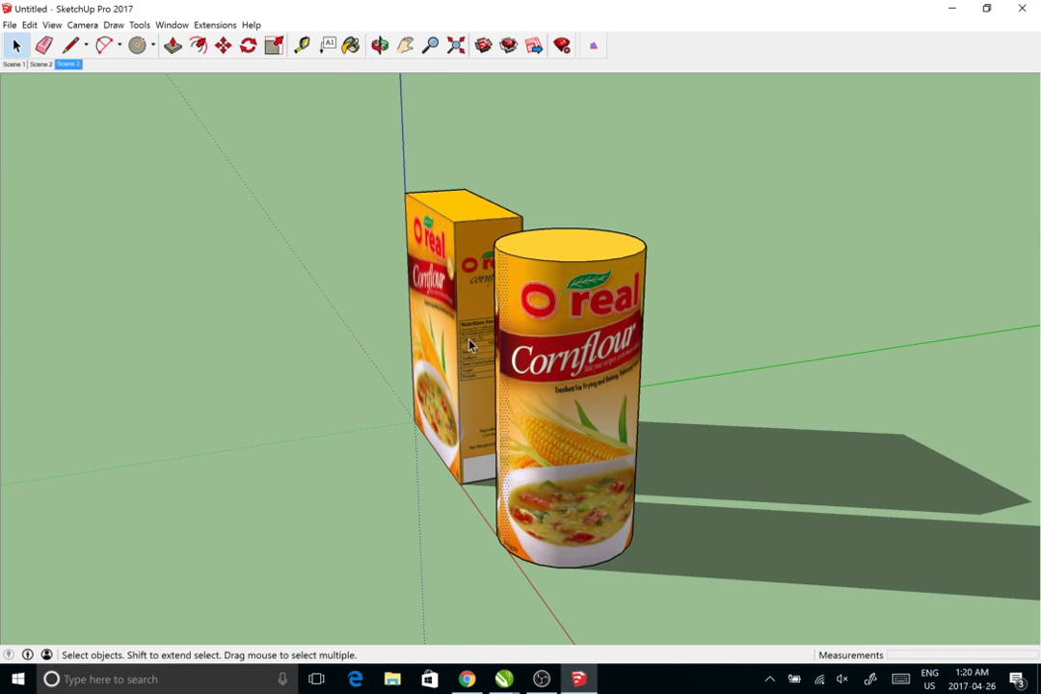
drag(400, 328, 409, 357)
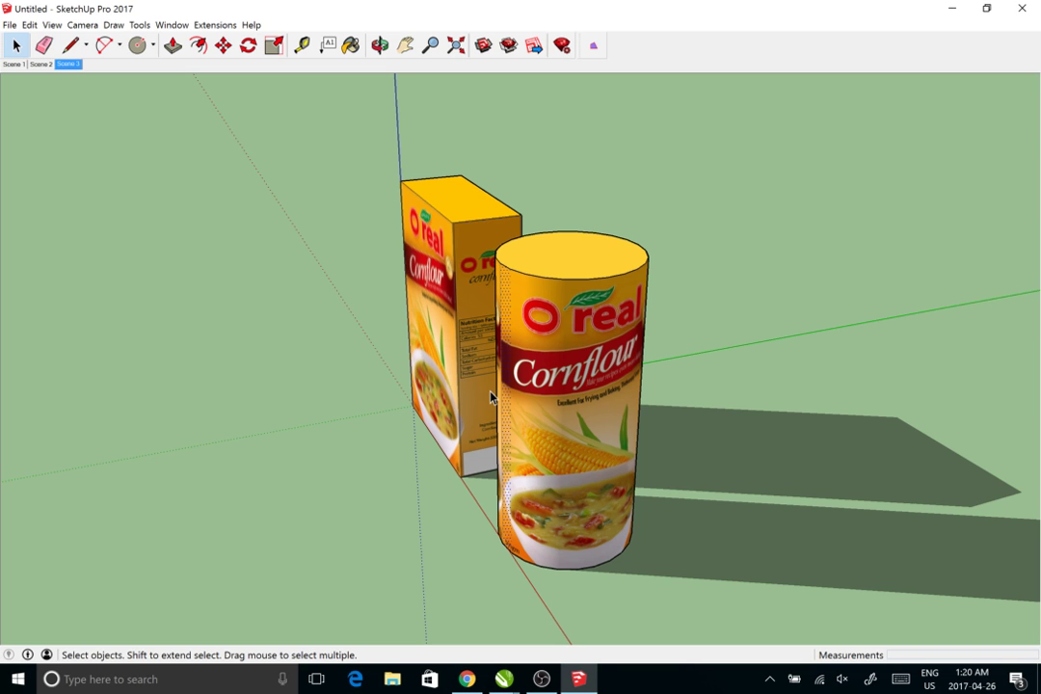
Examine the smooth cylinder and the box together from the front, the side and a raised angle
key(o)
drag(383, 322, 364, 353)
key(space)
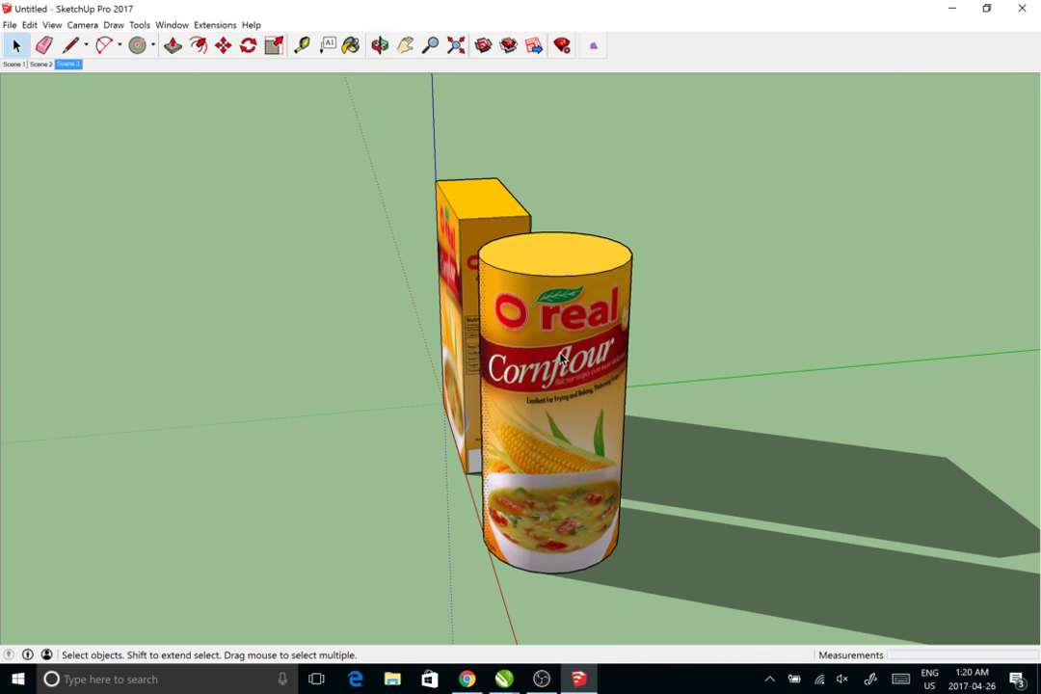
key(o)
drag(562, 359, 719, 331)
key(space)
key(o)
key(space)
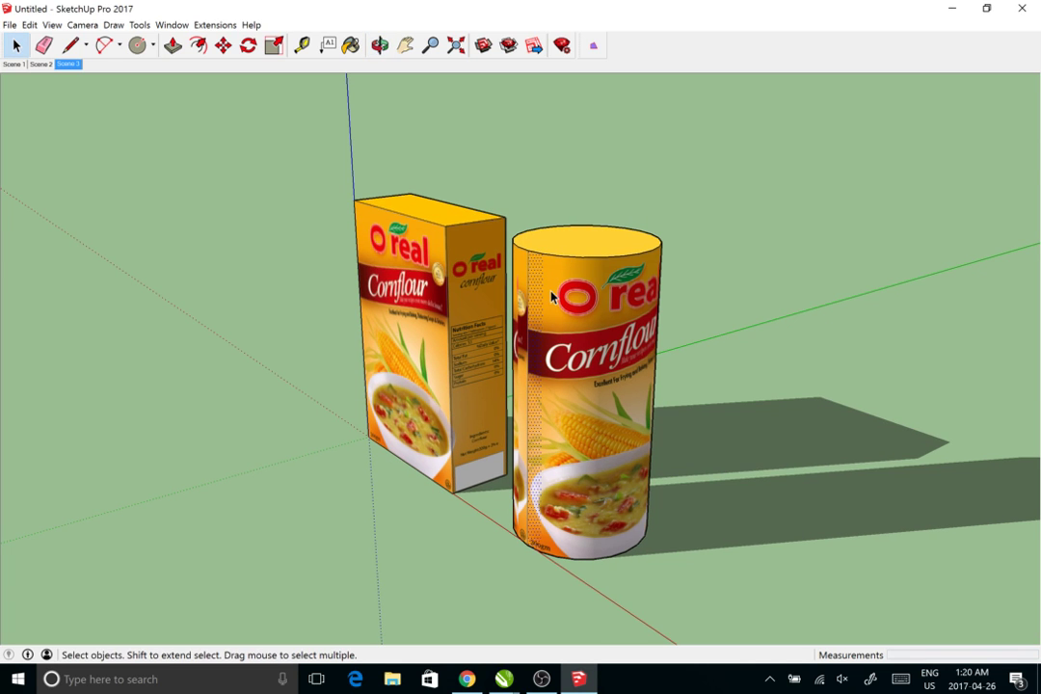
scroll(467, 251, up, 1)
key(o)
drag(374, 279, 521, 292)
key(space)
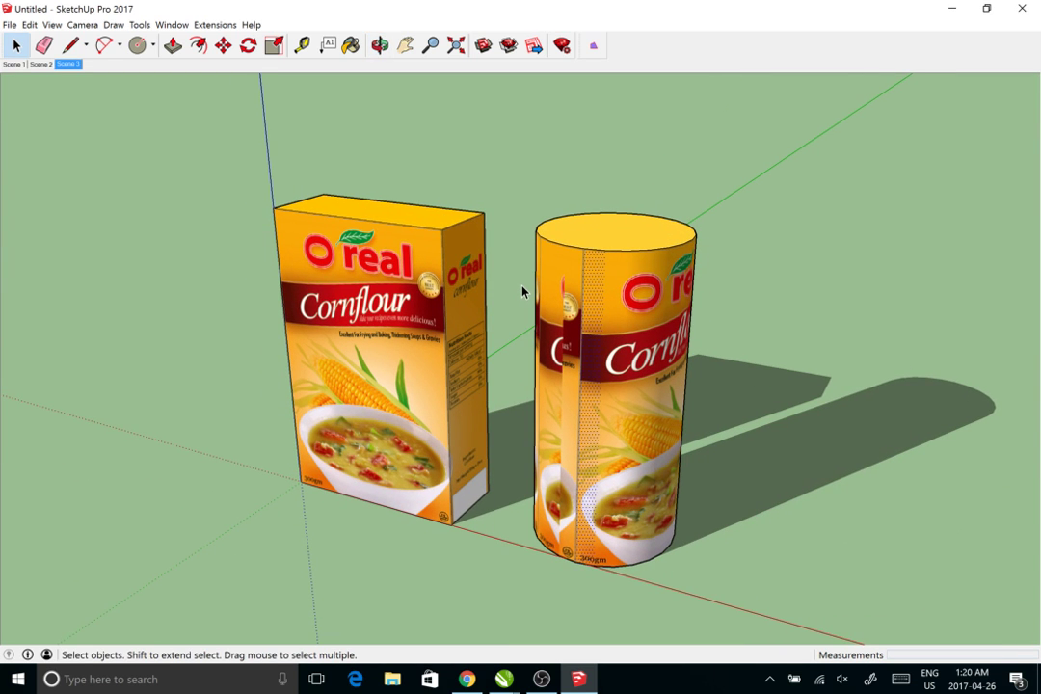
scroll(521, 291, up, 2)
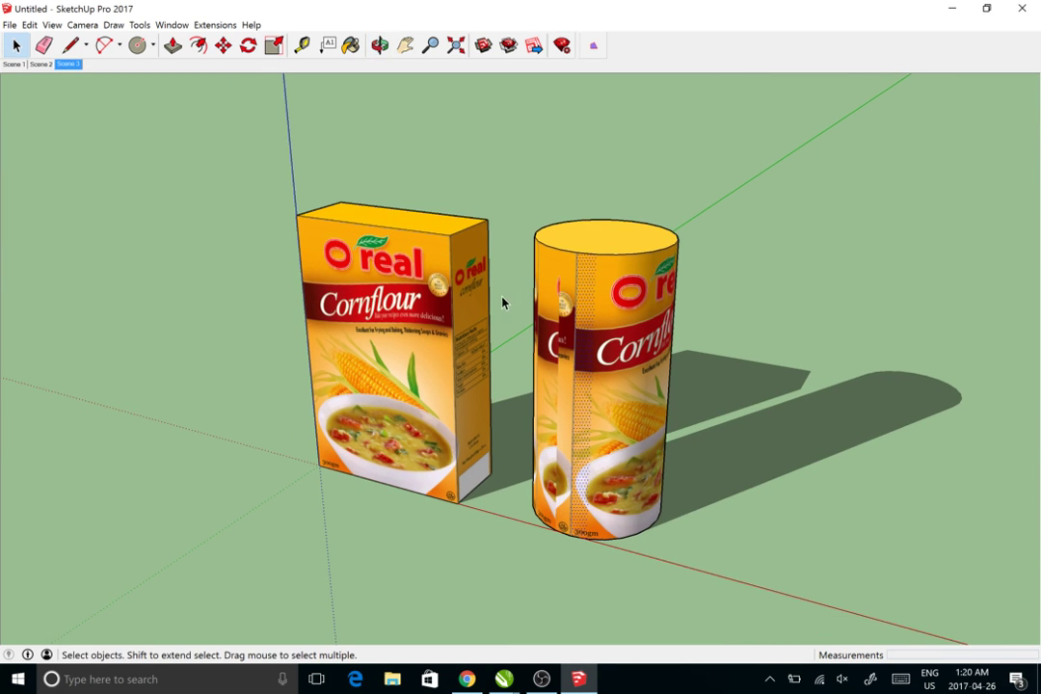
key(o)
mouse_move(487, 307)
mouse_down()
mouse_move(625, 265)
mouse_move(428, 384)
mouse_up()
key(space)
Deselect the cylinder's face beside the vertical seam
click(506, 680)
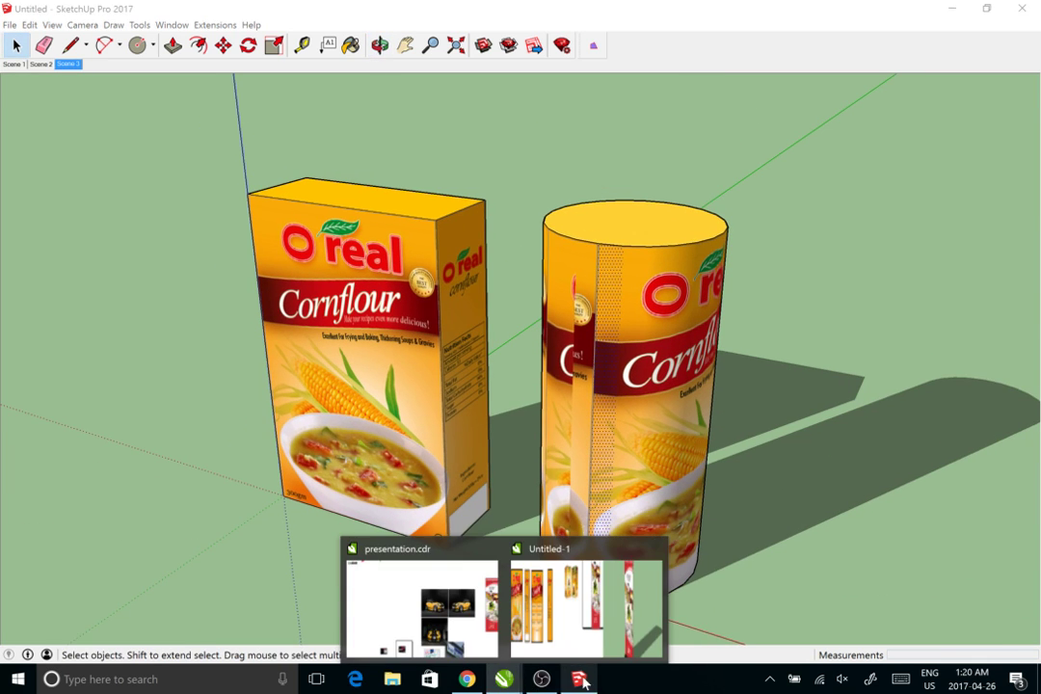
click(705, 599)
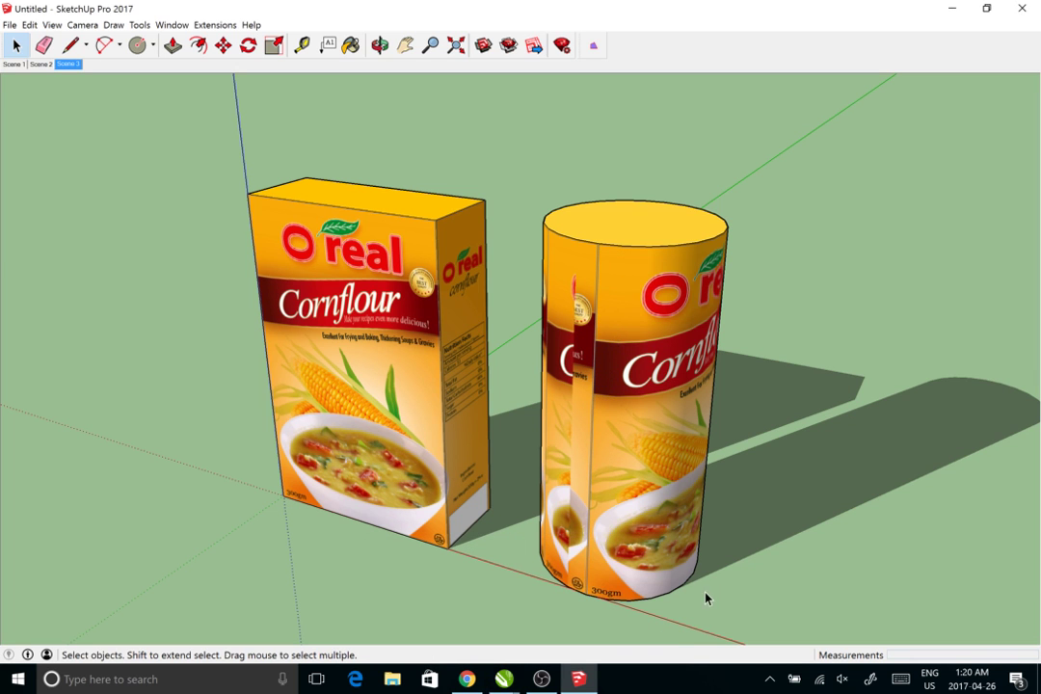
key(o)
drag(186, 321, 155, 318)
key(space)
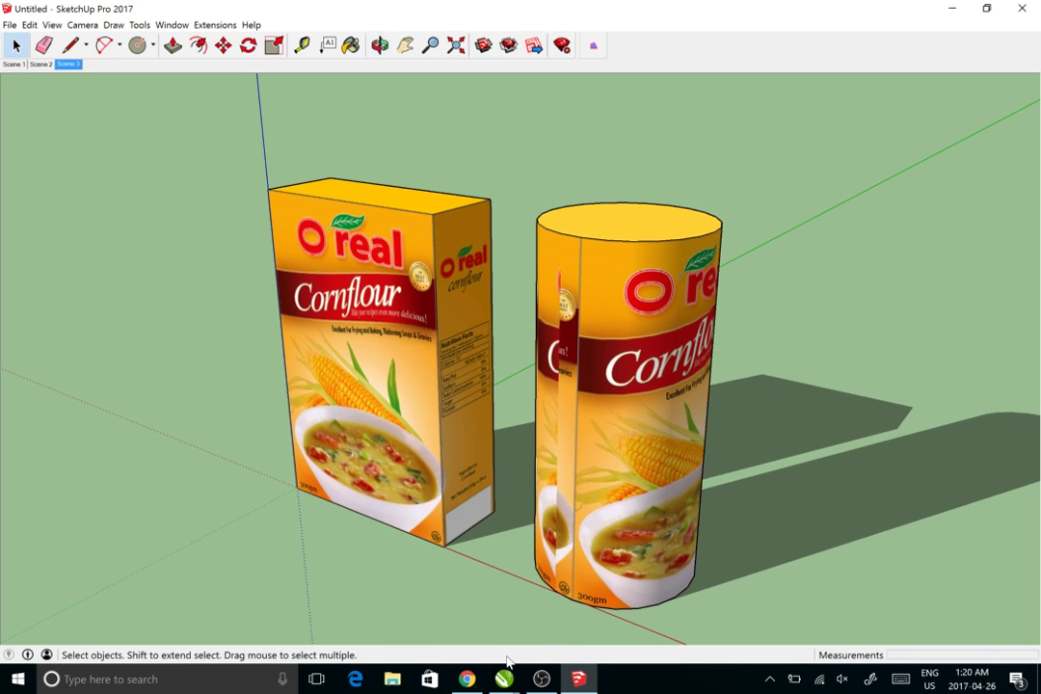
Switch to CorelDRAW's Untitled-1 document, deselect the back panel with the cooking instructions, and return to SketchUp
mouse_move(505, 681)
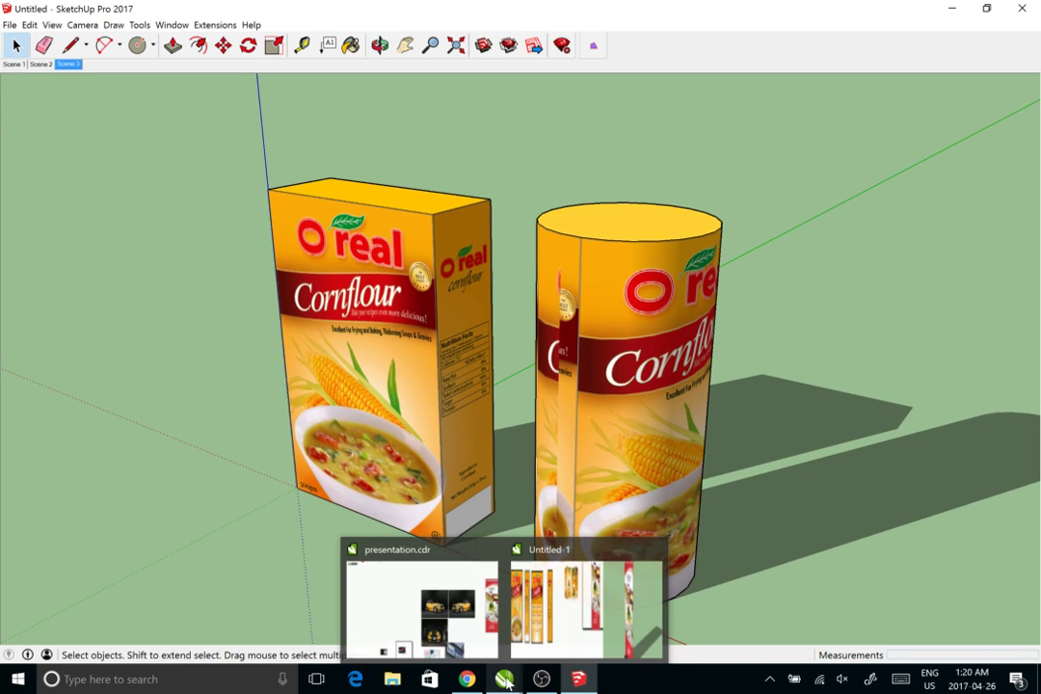
click(568, 655)
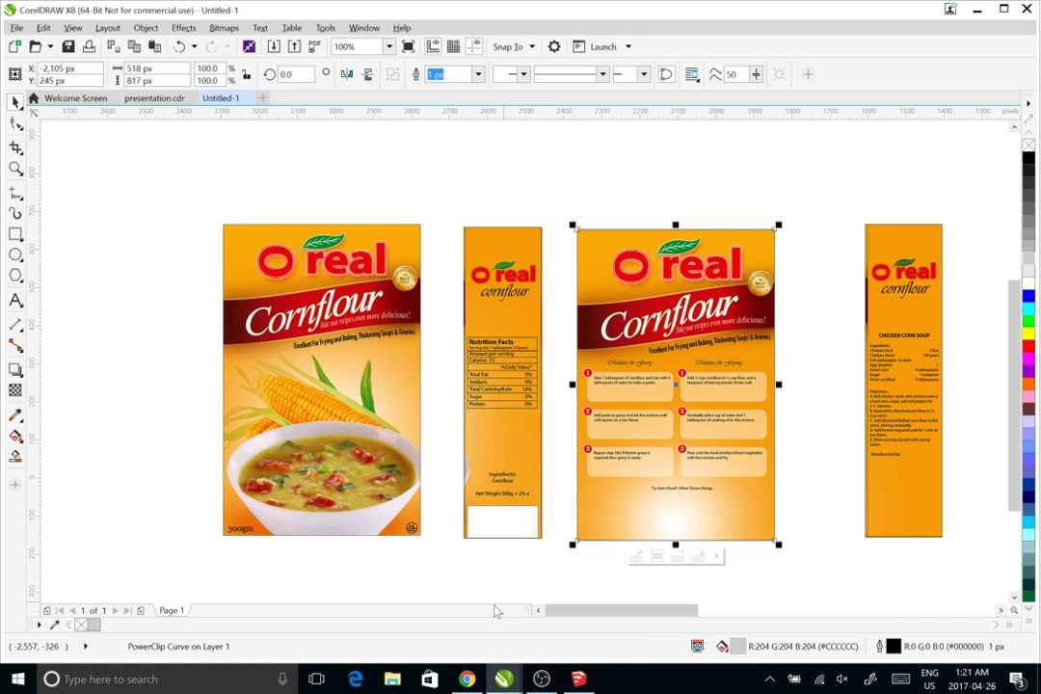
click(489, 592)
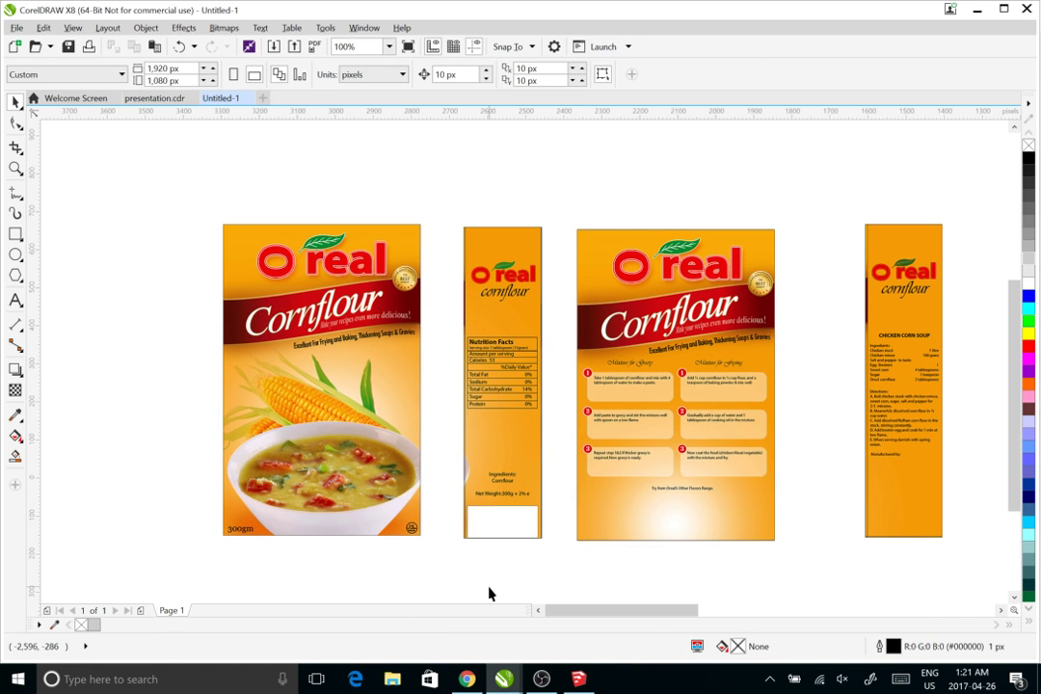
key(alt+Tab)
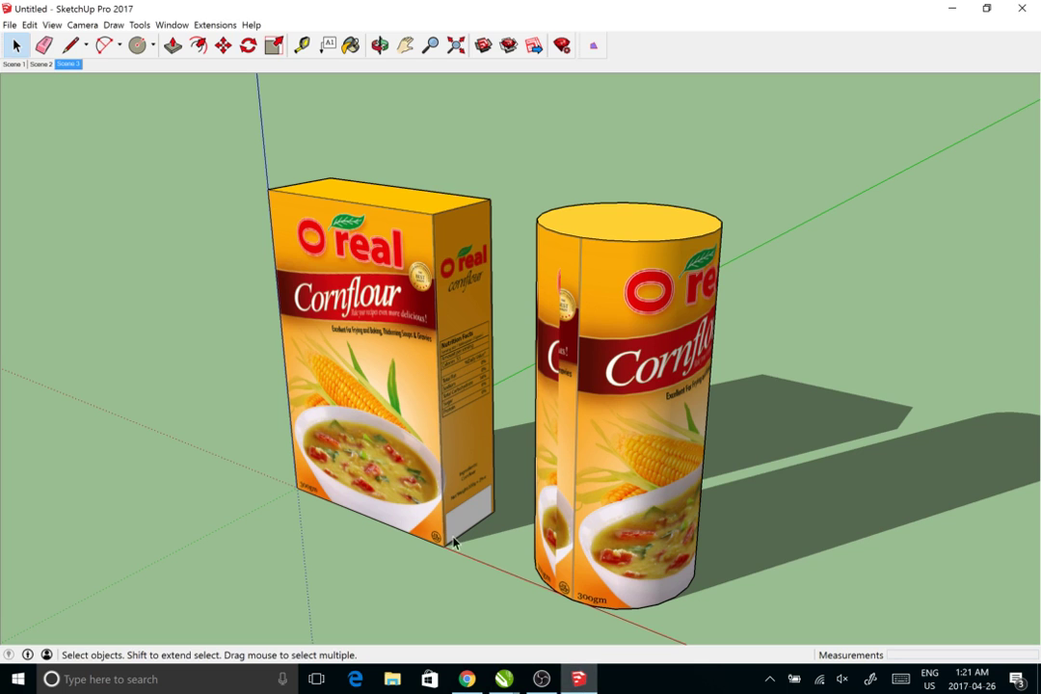
Examine the box's front and nutrition panels beside the cylinder's seam from slightly different heights and distances
drag(145, 353, 183, 328)
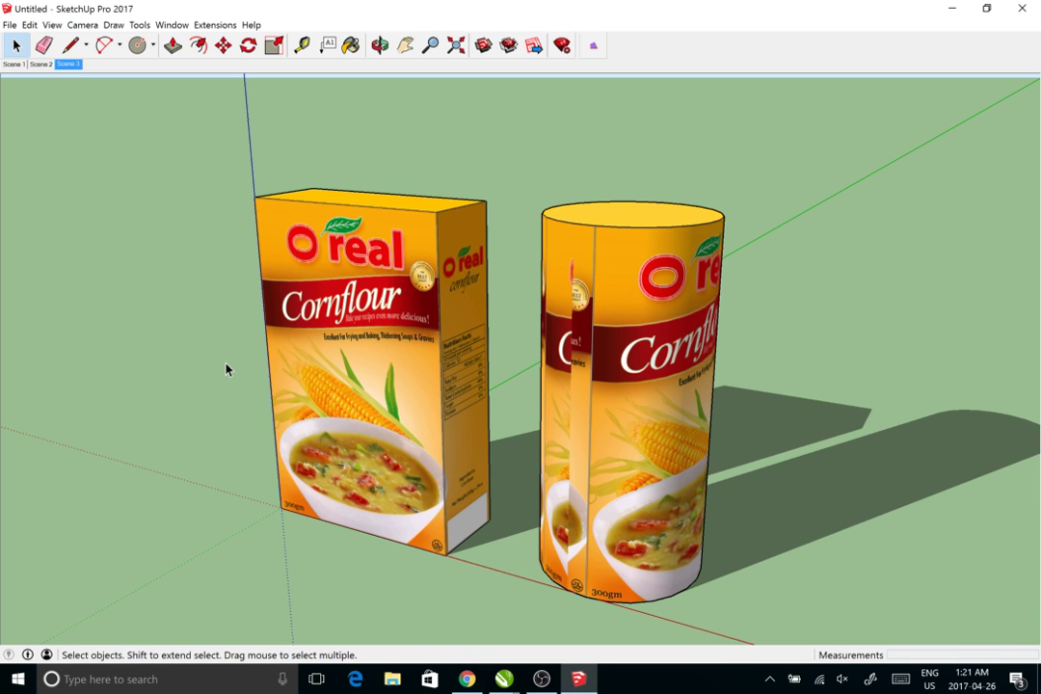
drag(328, 270, 449, 349)
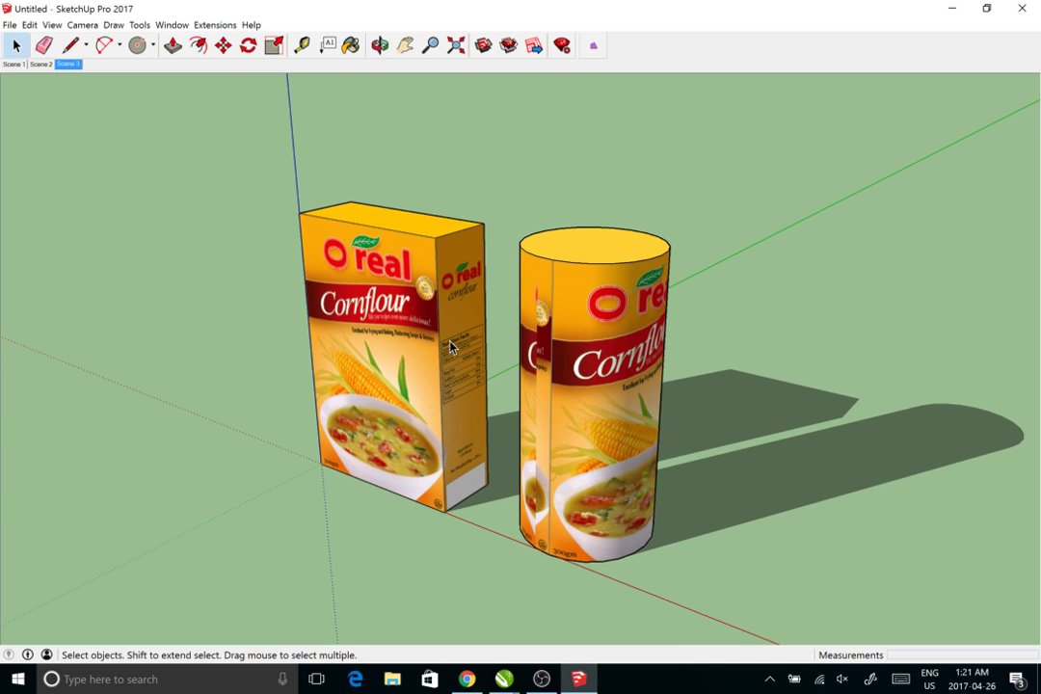
key(o)
drag(379, 287, 474, 331)
key(space)
scroll(474, 333, up, 2)
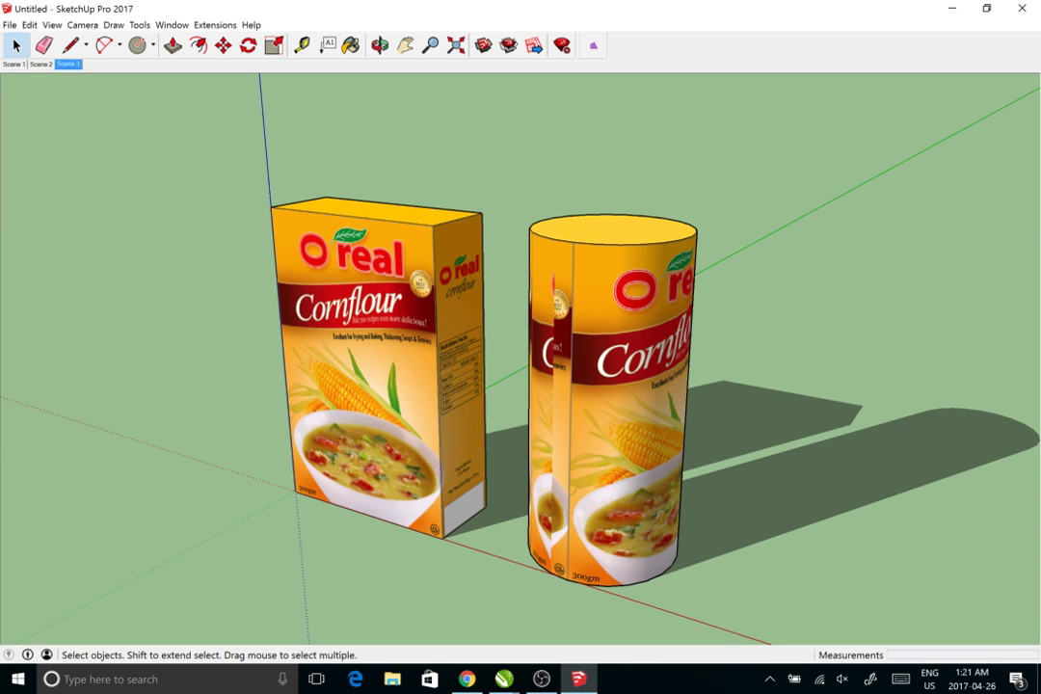
click(466, 678)
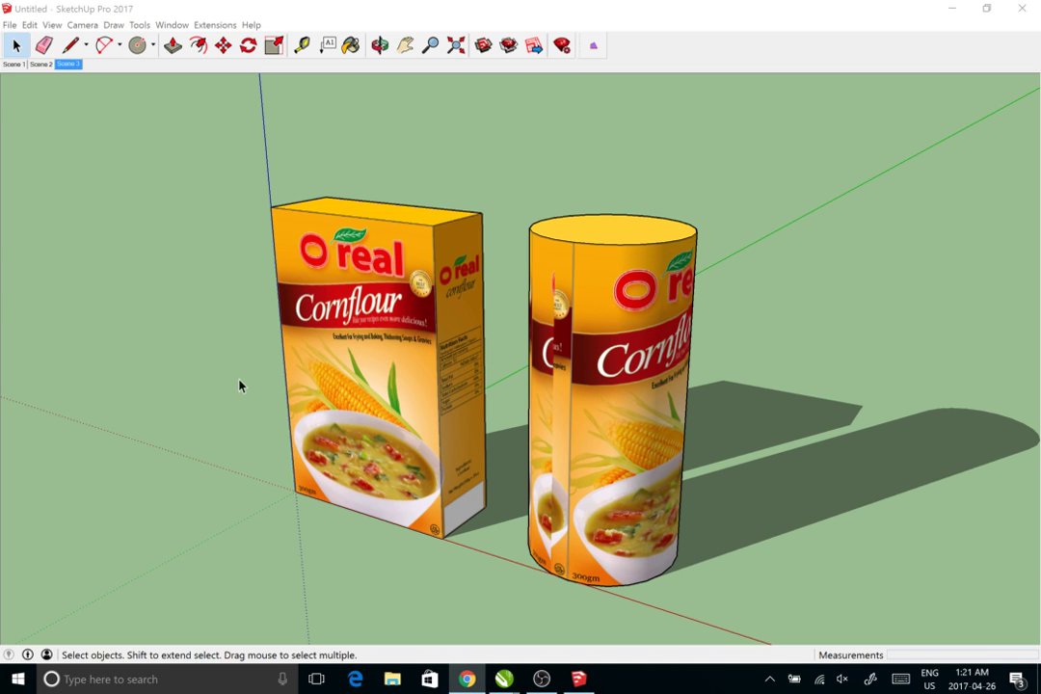
key(o)
drag(186, 341, 174, 372)
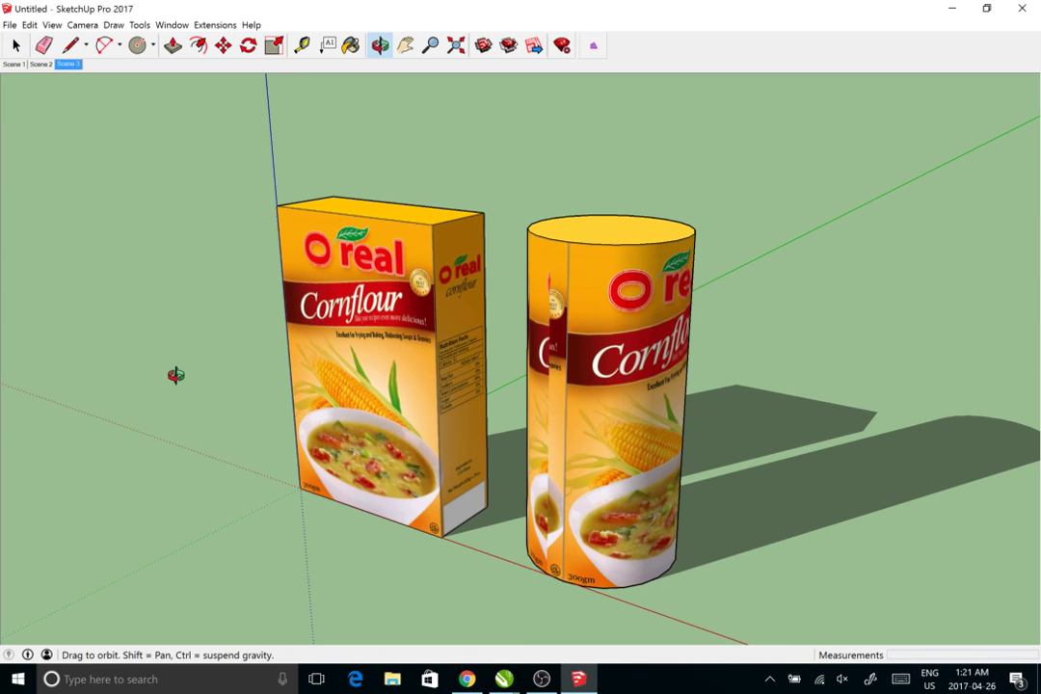
key(space)
Review the file types available for exporting the 3D model, and cancel without exporting
click(9, 25)
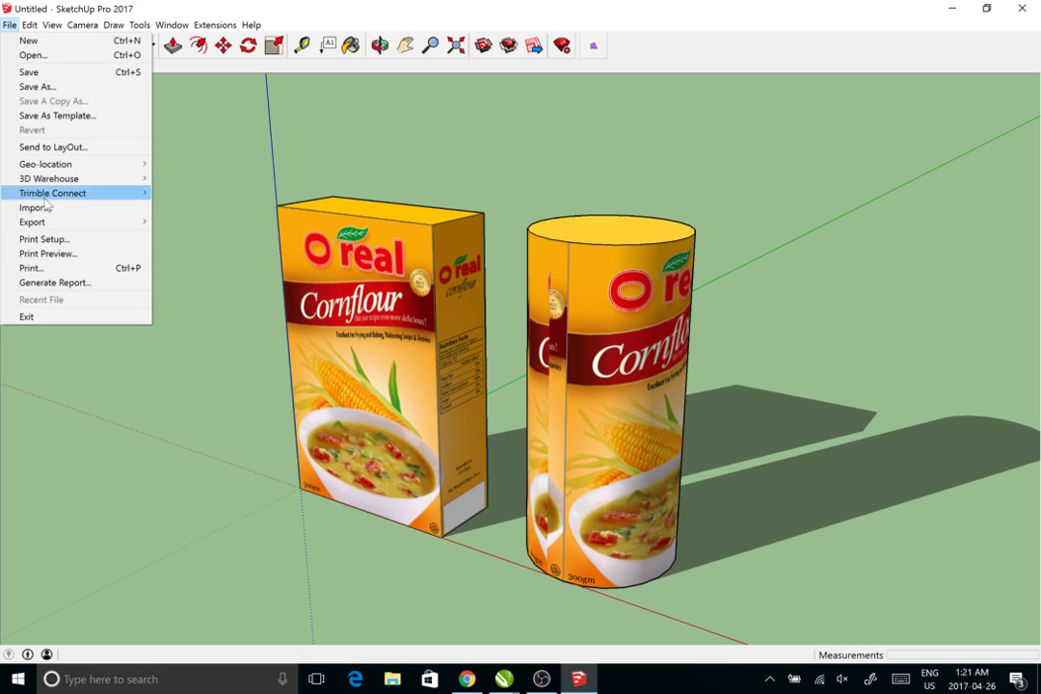
mouse_move(53, 228)
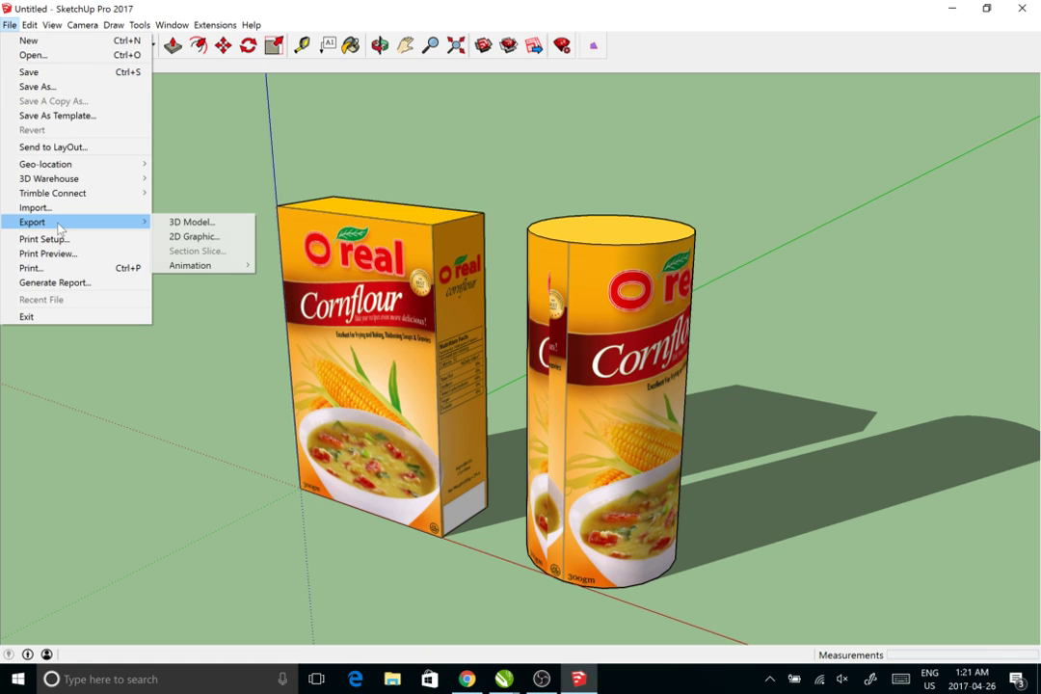
click(211, 227)
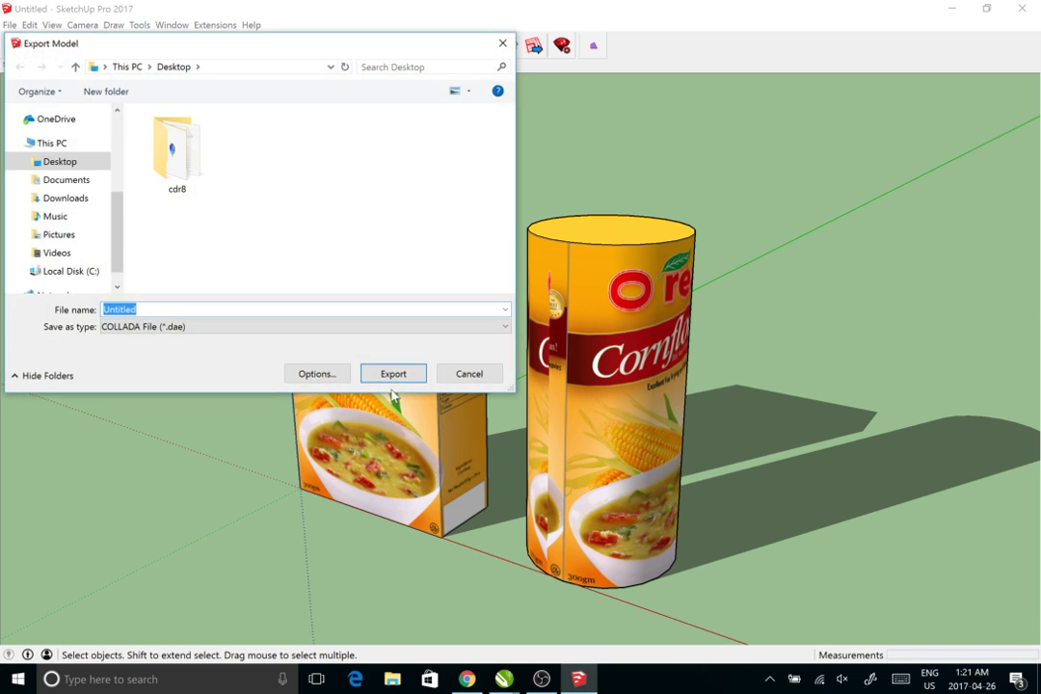
click(256, 328)
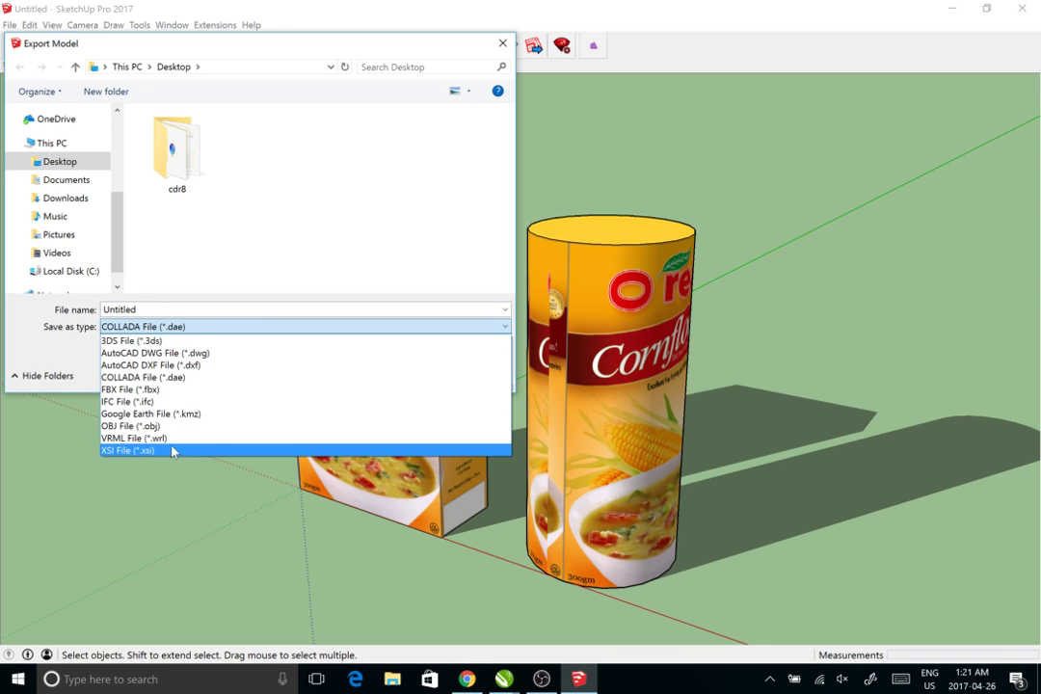
click(66, 342)
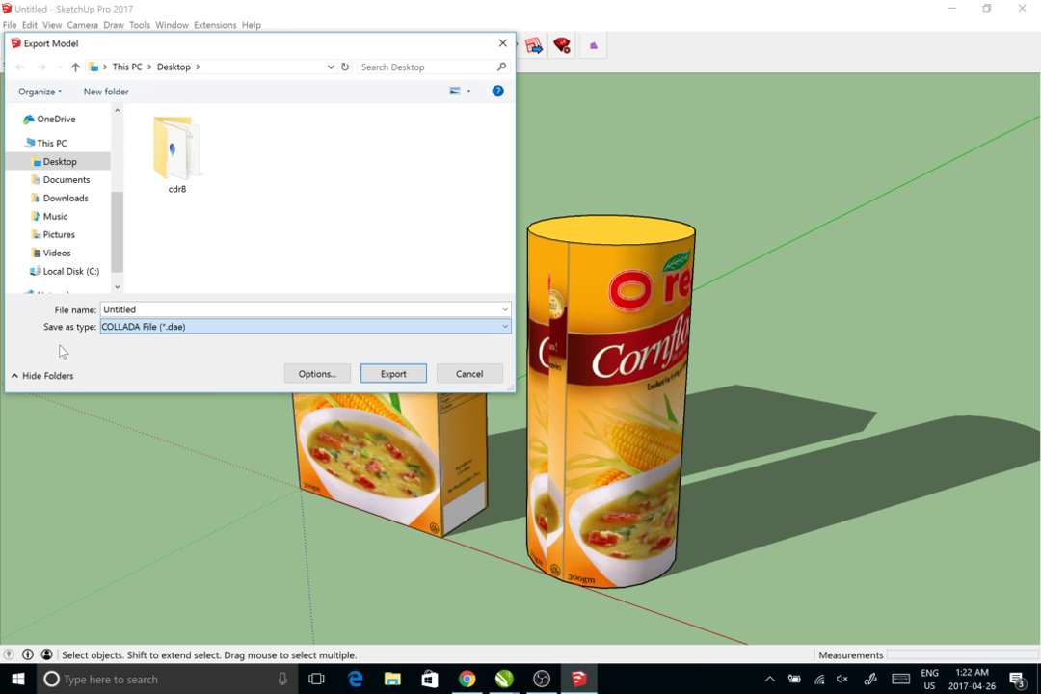
click(463, 374)
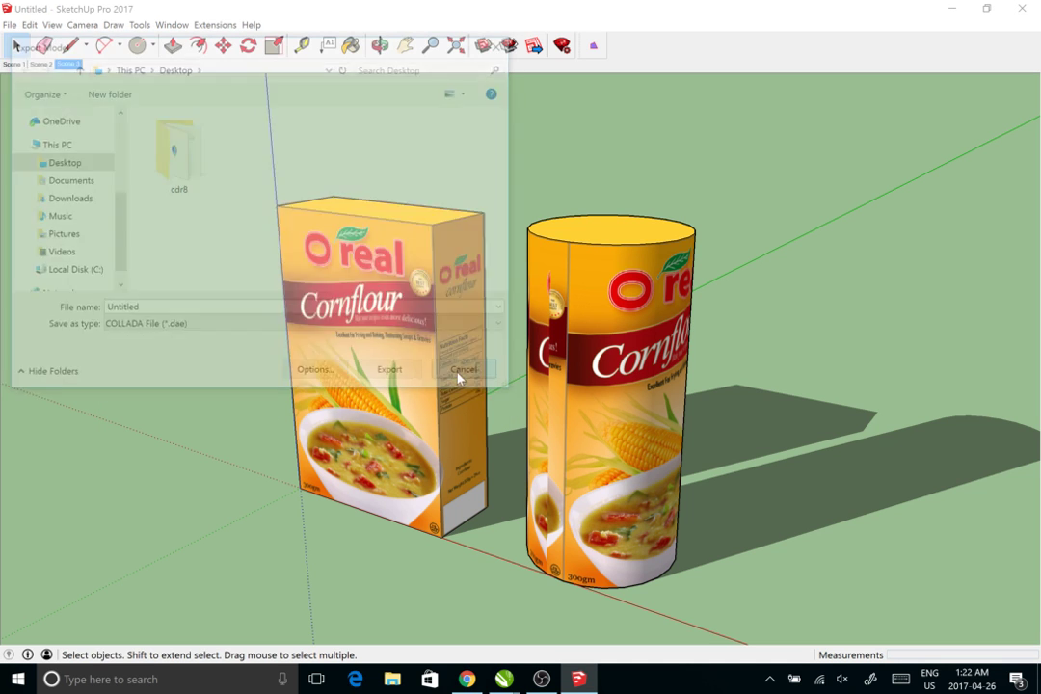
key(o)
drag(248, 366, 216, 372)
key(space)
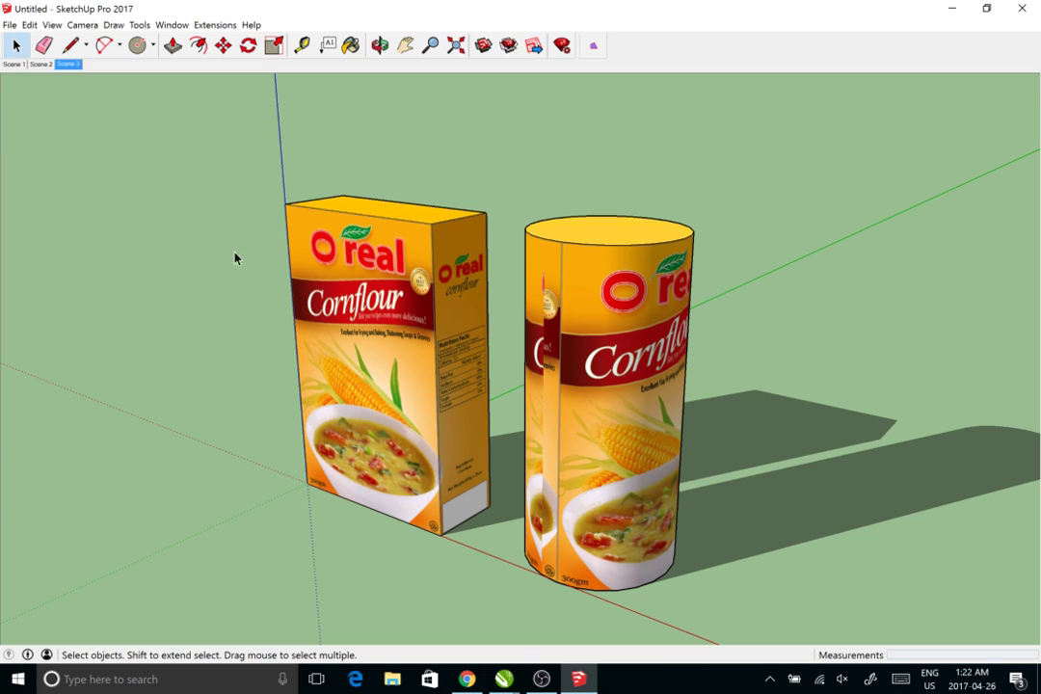
click(9, 24)
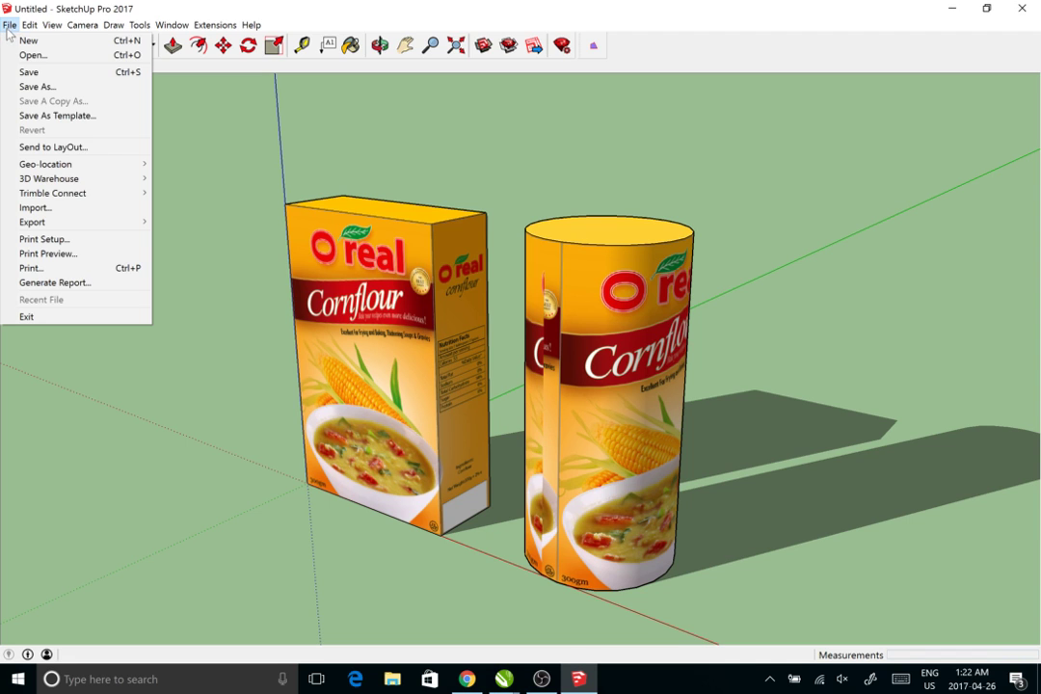
click(202, 210)
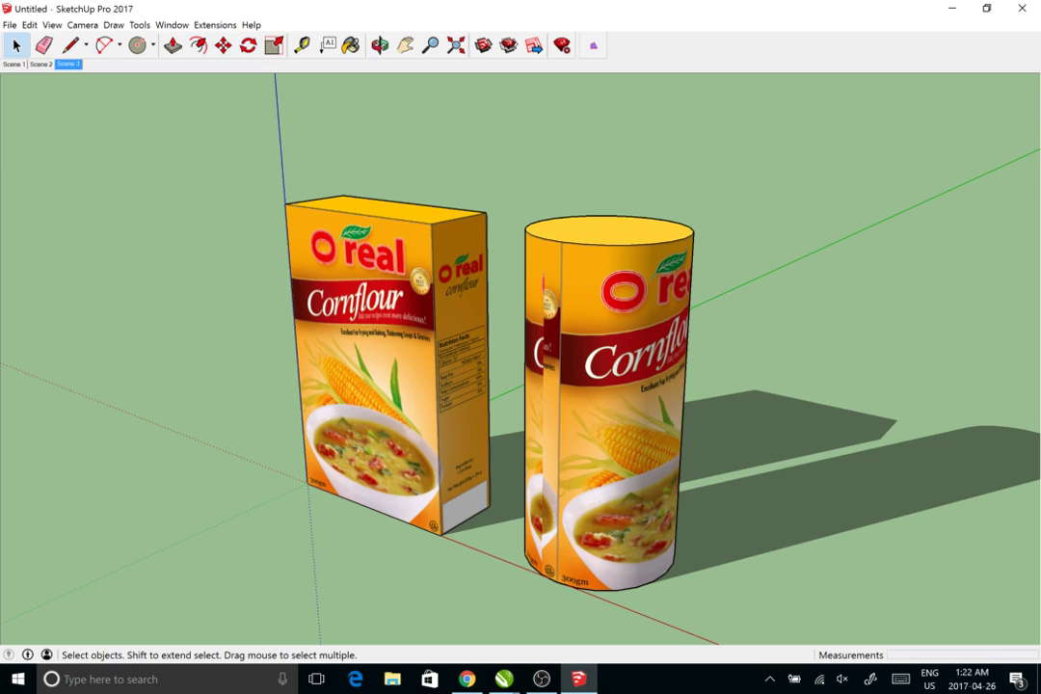
key(alt+Tab)
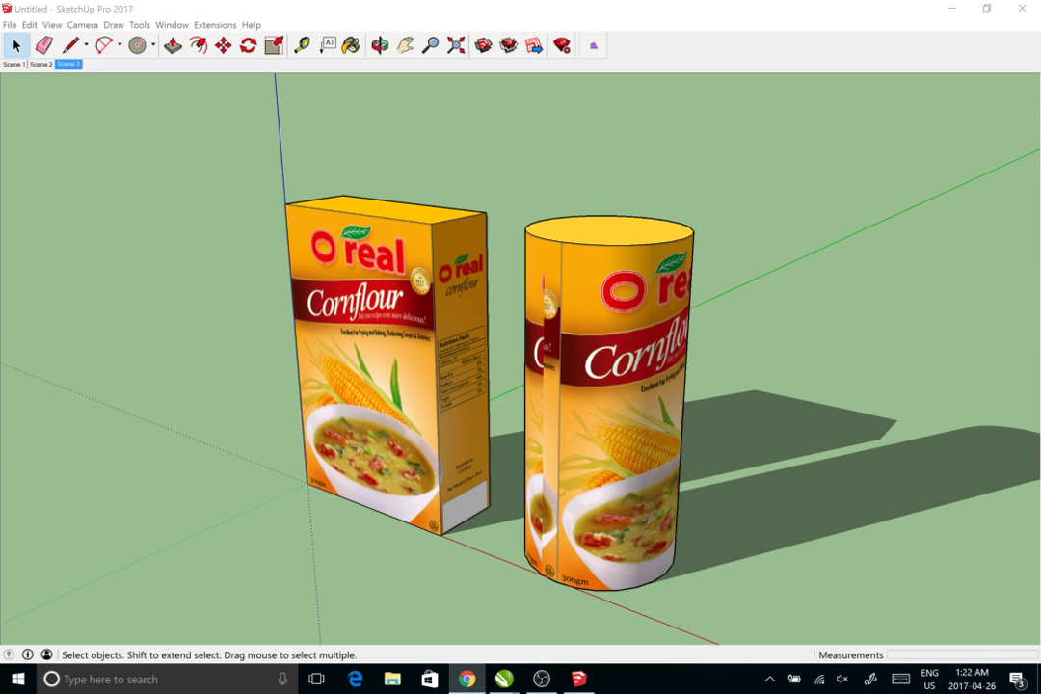
Examine the box and the cylinder from raised and near-ground angles, including the cylinder's front artwork head-on
key(o)
drag(732, 424, 864, 463)
key(space)
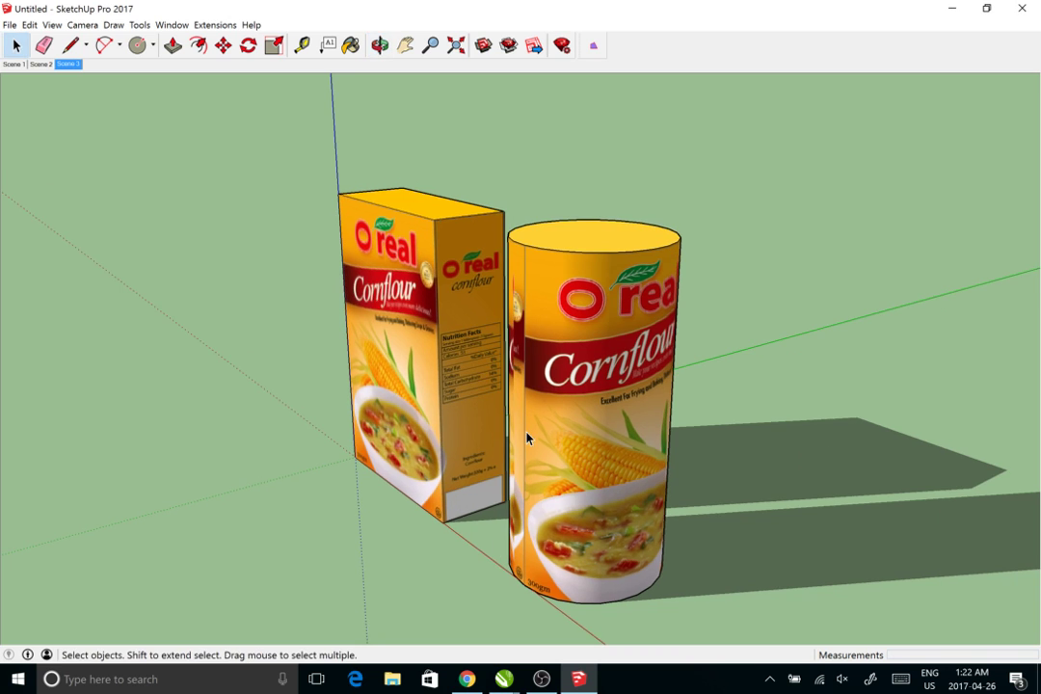
drag(530, 437, 675, 424)
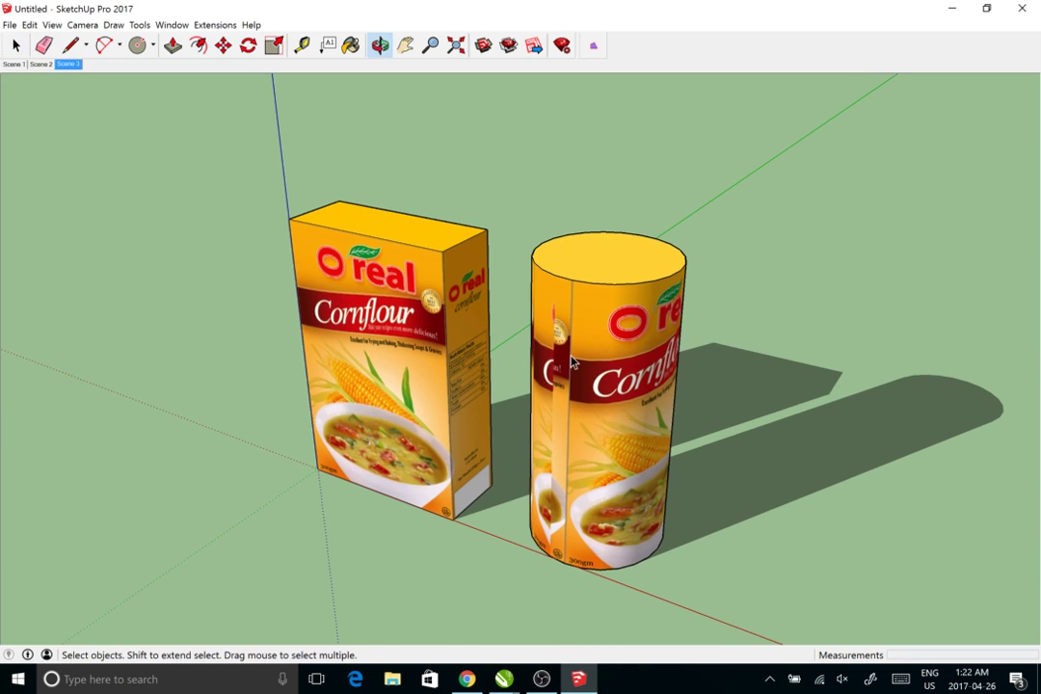
drag(449, 414, 611, 404)
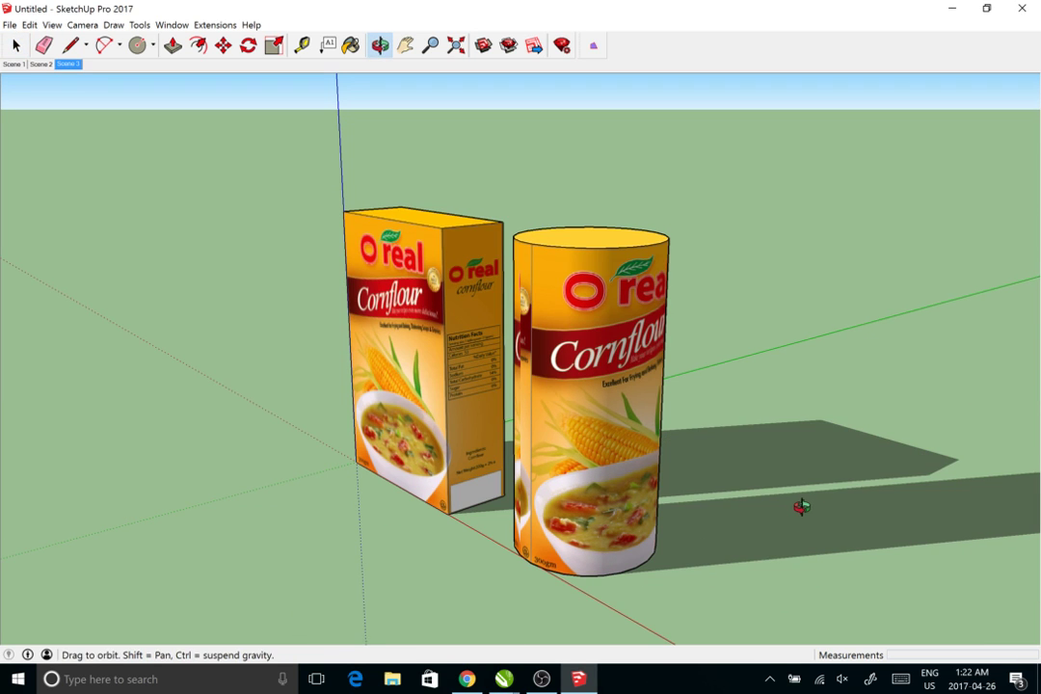
key(space)
scroll(774, 504, down, 1)
key(o)
drag(774, 505, 703, 491)
key(space)
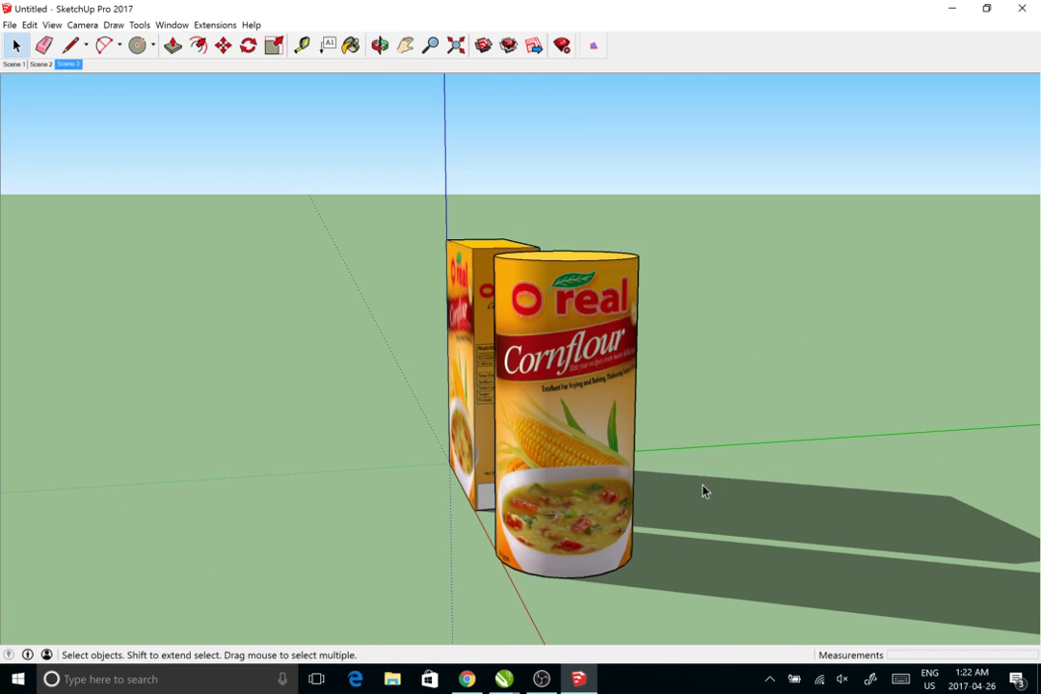
key(o)
drag(627, 476, 793, 473)
key(space)
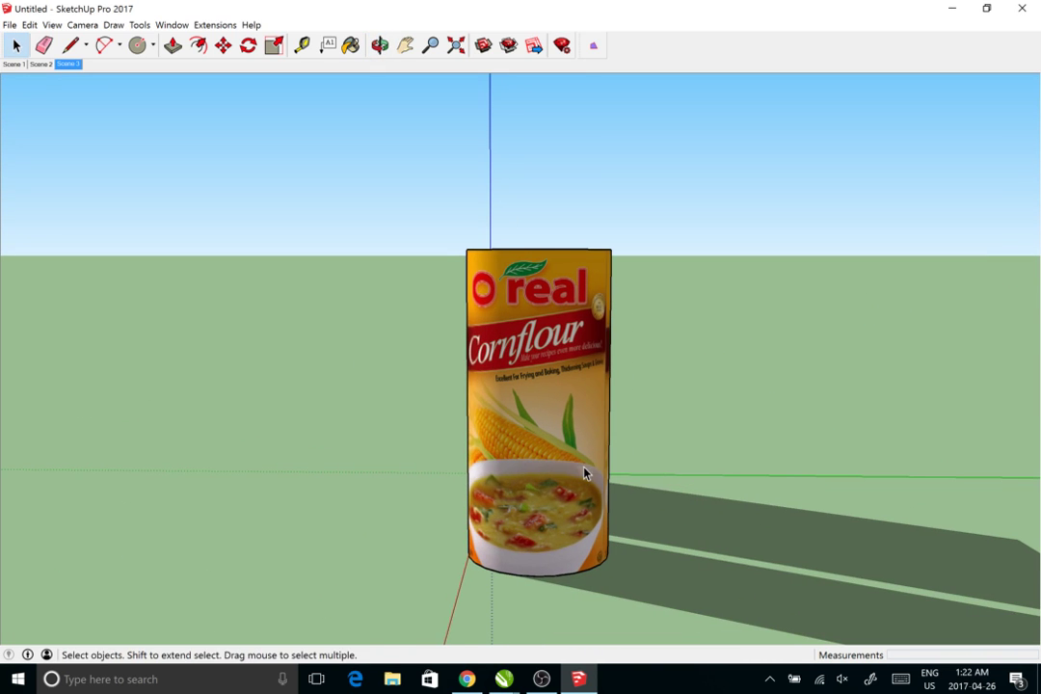
key(o)
drag(669, 485, 871, 504)
key(space)
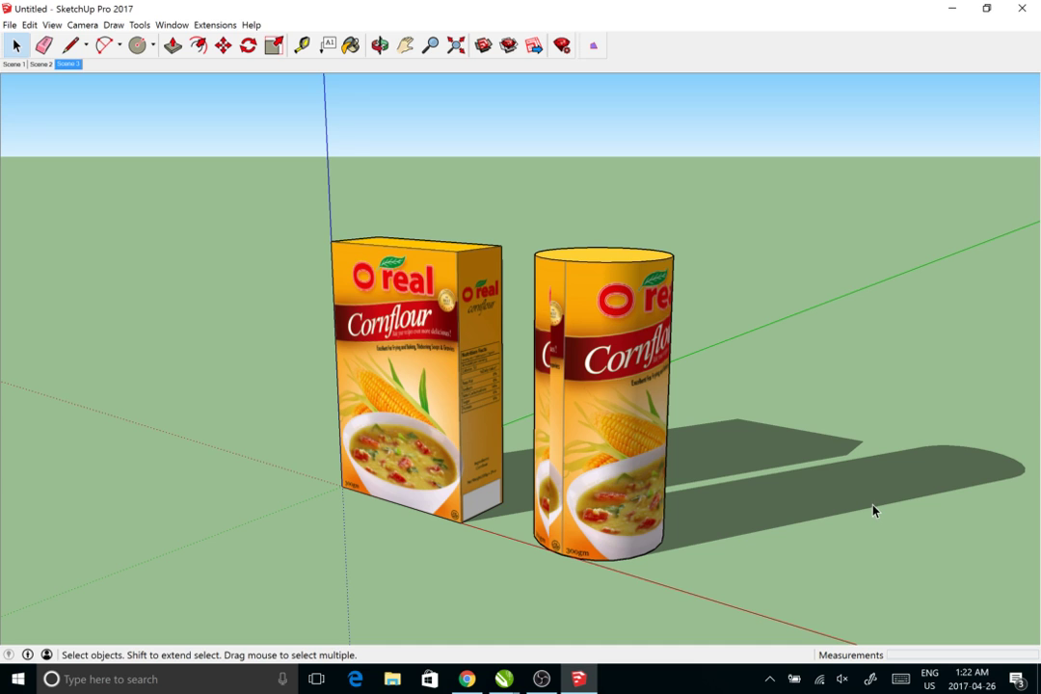
Examine the box and cylinder together at closer range and from raised angles, including their tops, front artwork and the nutrition panel
scroll(736, 476, up, 1)
scroll(783, 460, up, 1)
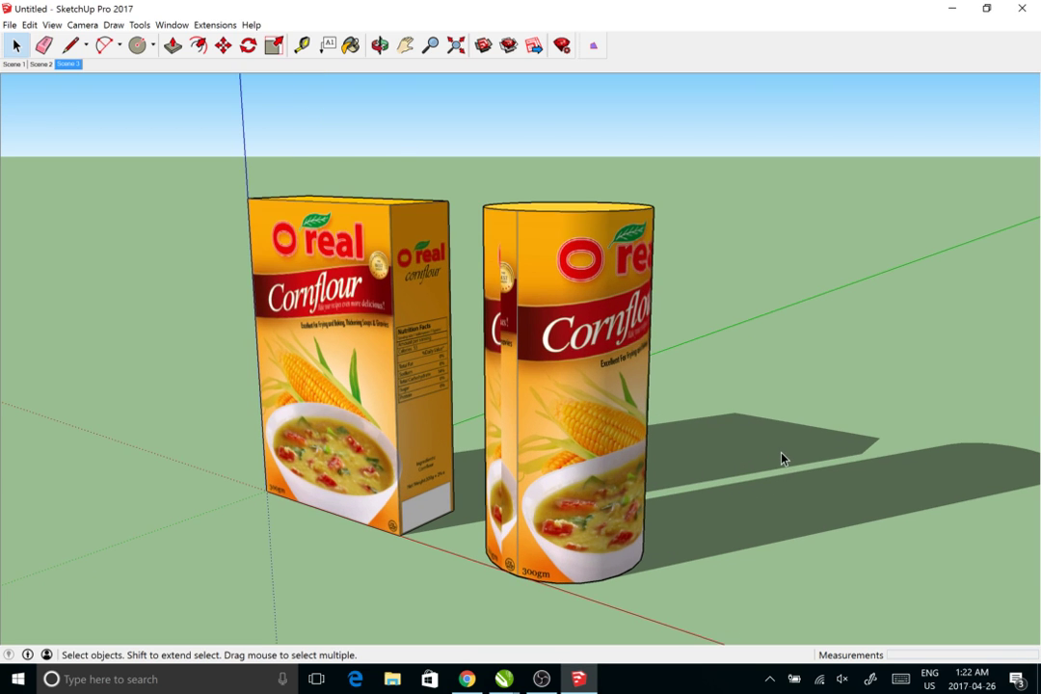
scroll(782, 459, down, 1)
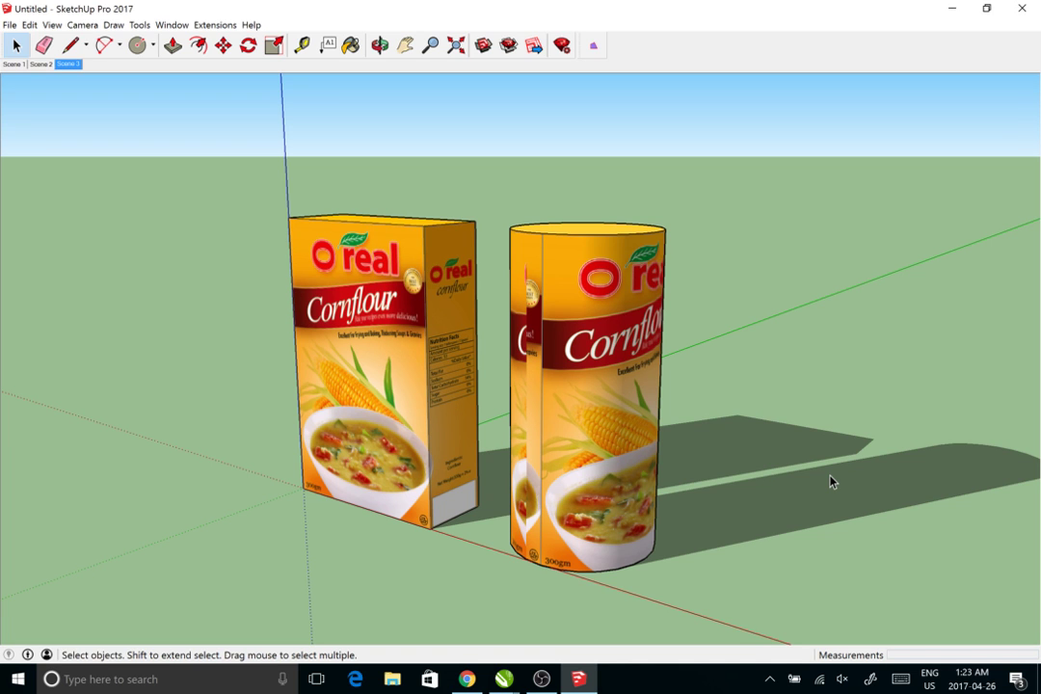
drag(754, 413, 739, 476)
key(space)
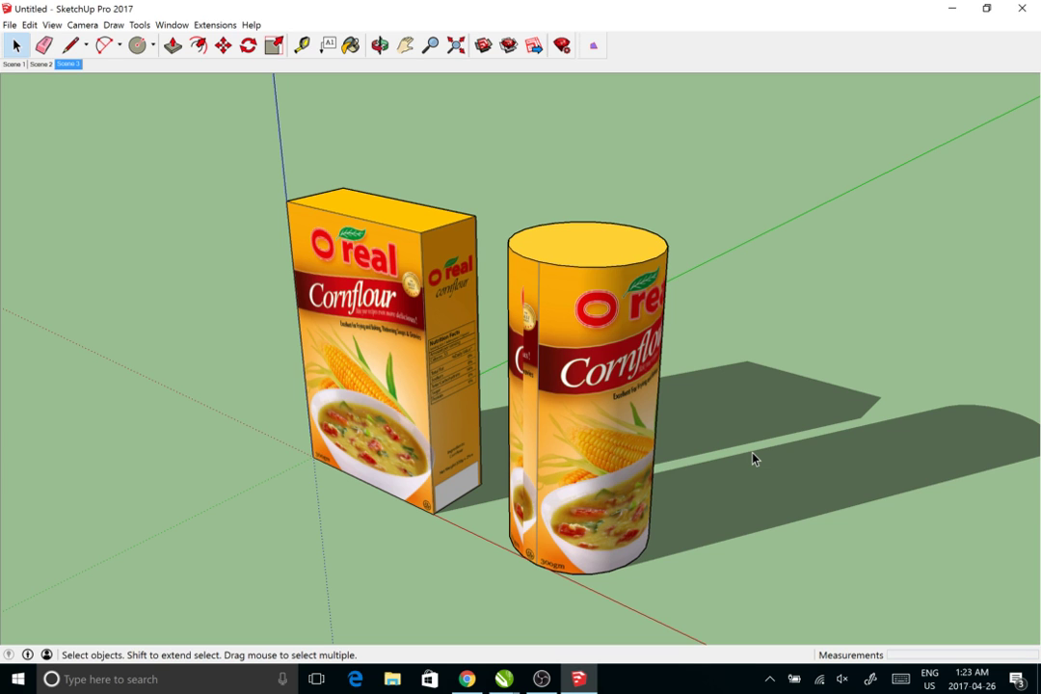
key(o)
drag(754, 458, 583, 434)
key(space)
scroll(585, 433, down, 2)
key(o)
drag(666, 455, 734, 476)
key(space)
key(o)
key(space)
key(o)
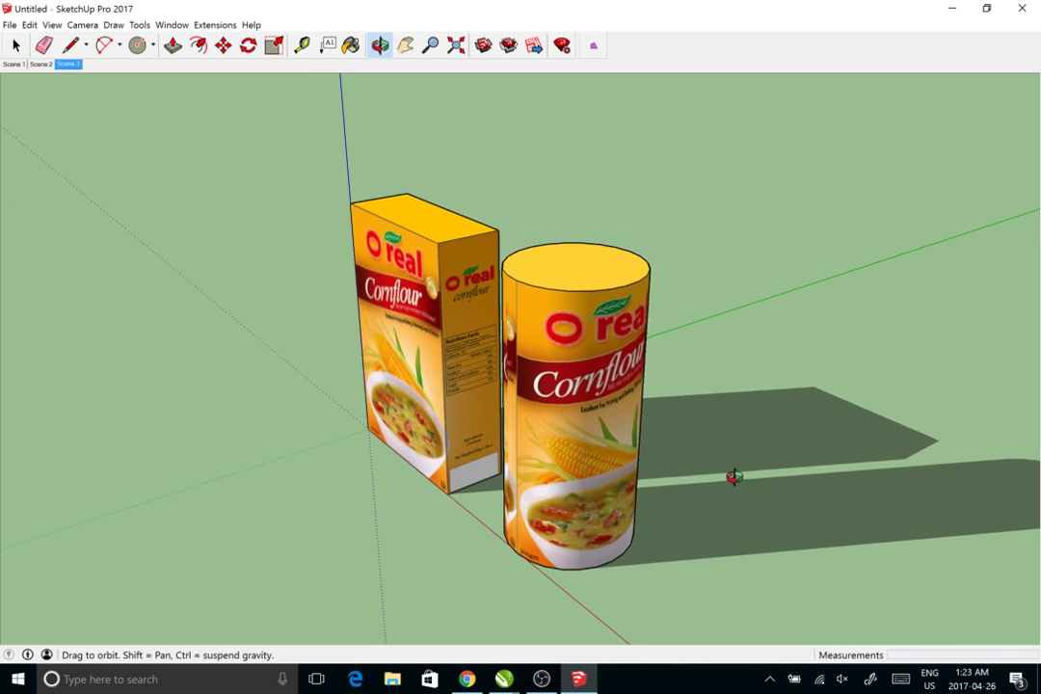
key(space)
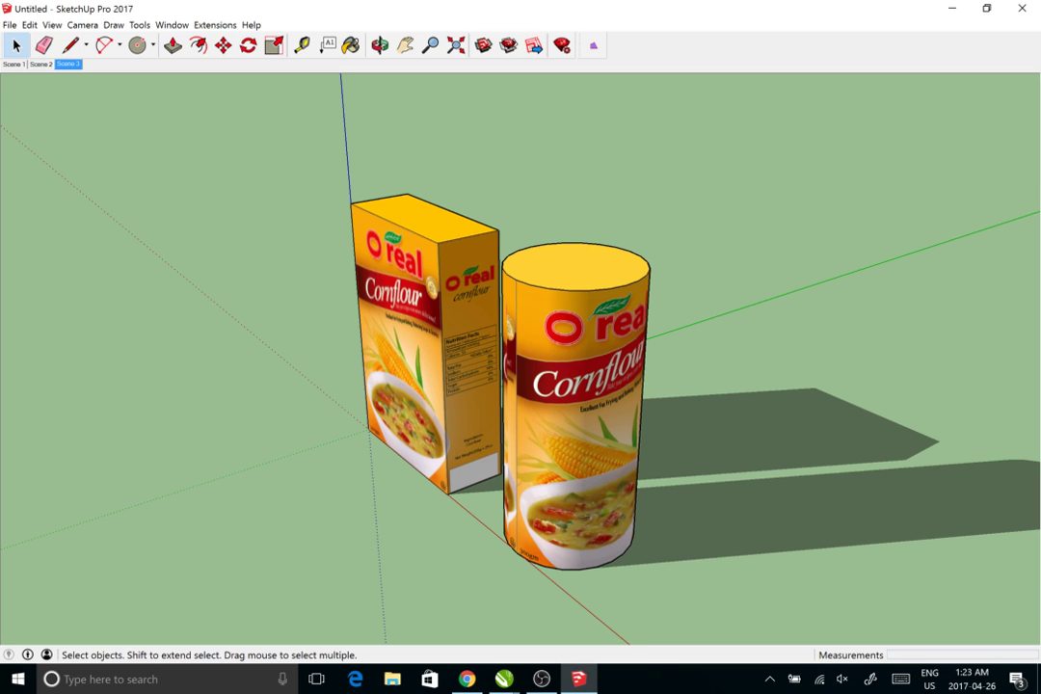
Examine the cylinder's front artwork from a higher angle with the box behind it, and switch to Chrome
key(alt+Tab)
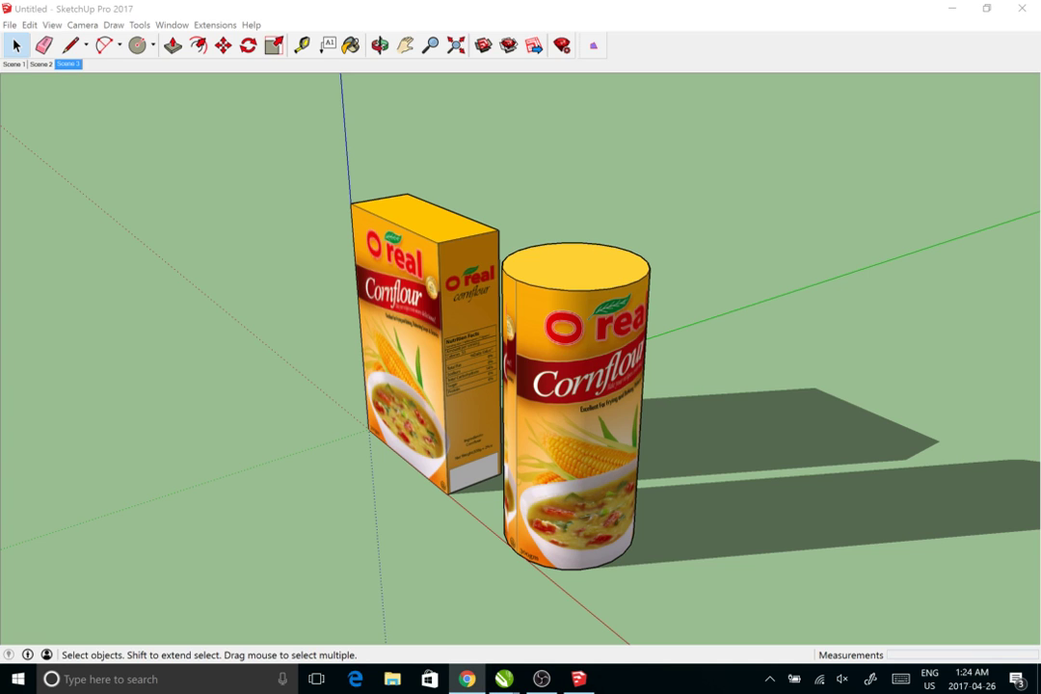
key(o)
drag(750, 393, 425, 421)
drag(626, 442, 771, 492)
key(space)
key(o)
key(space)
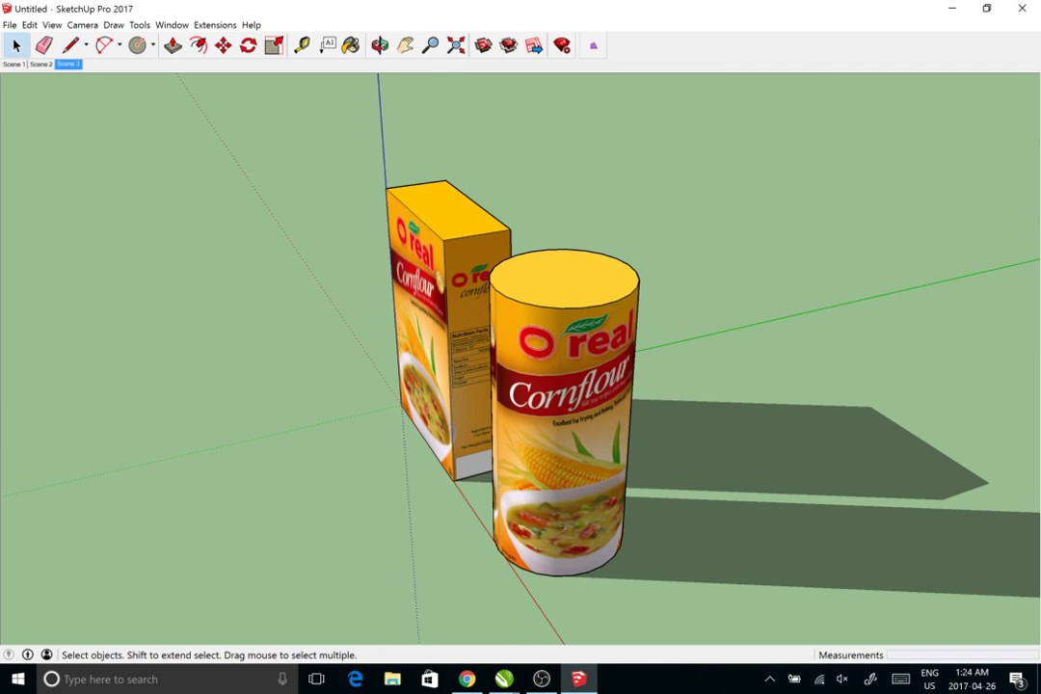
key(alt+Tab)
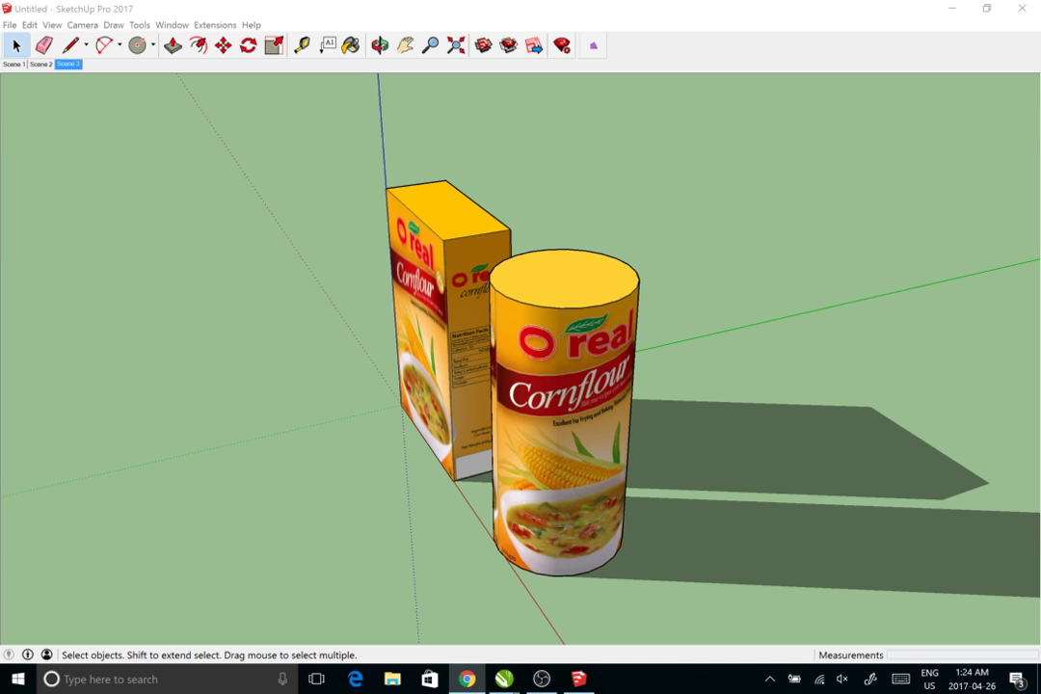